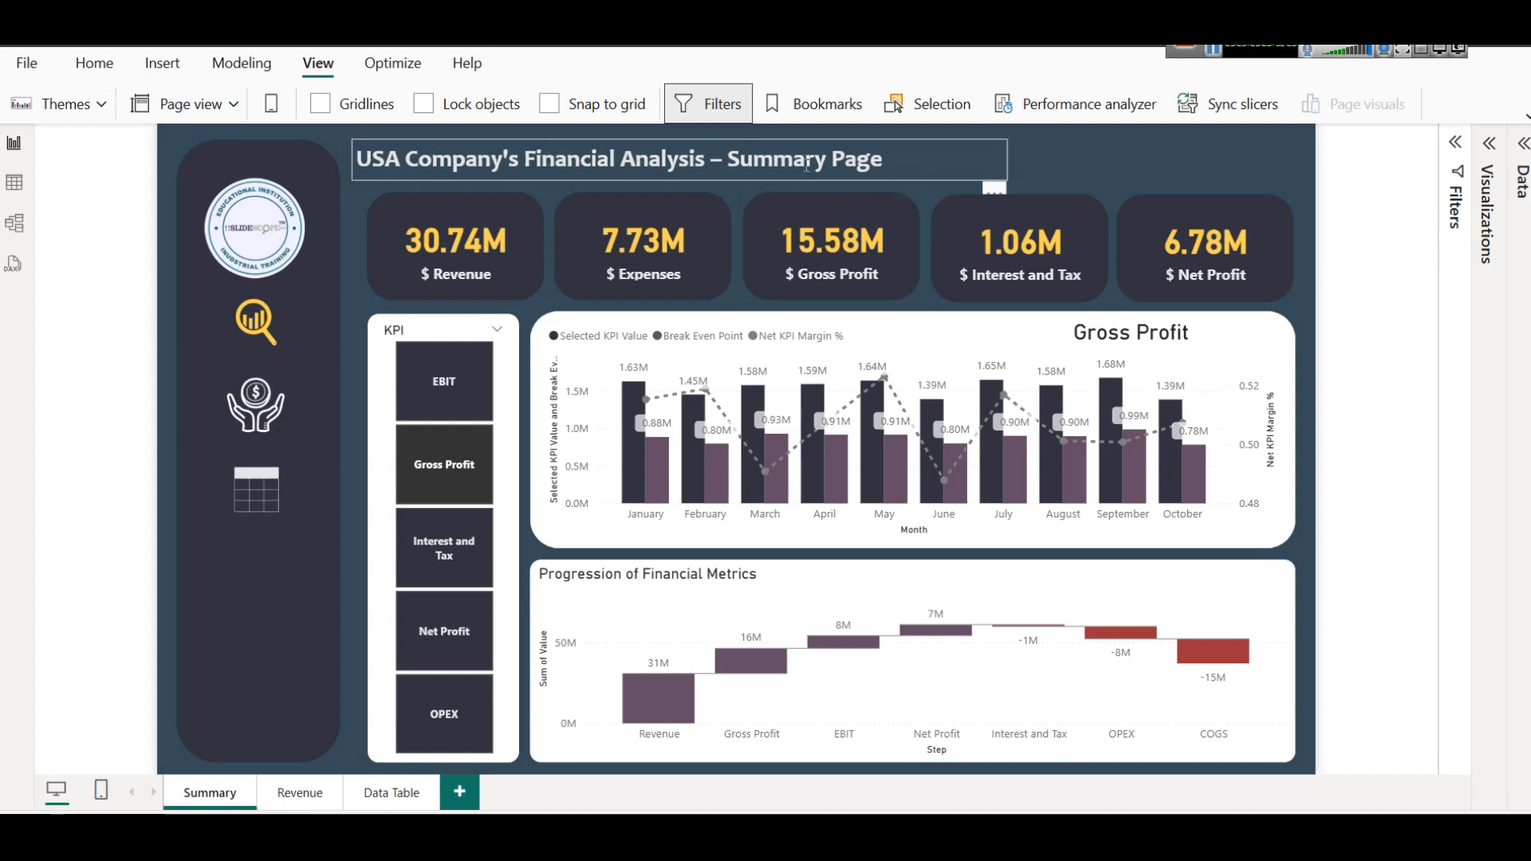
Look through the Revenue and Data Table report pages and return to the Summary page.
ctrl+click(265, 411)
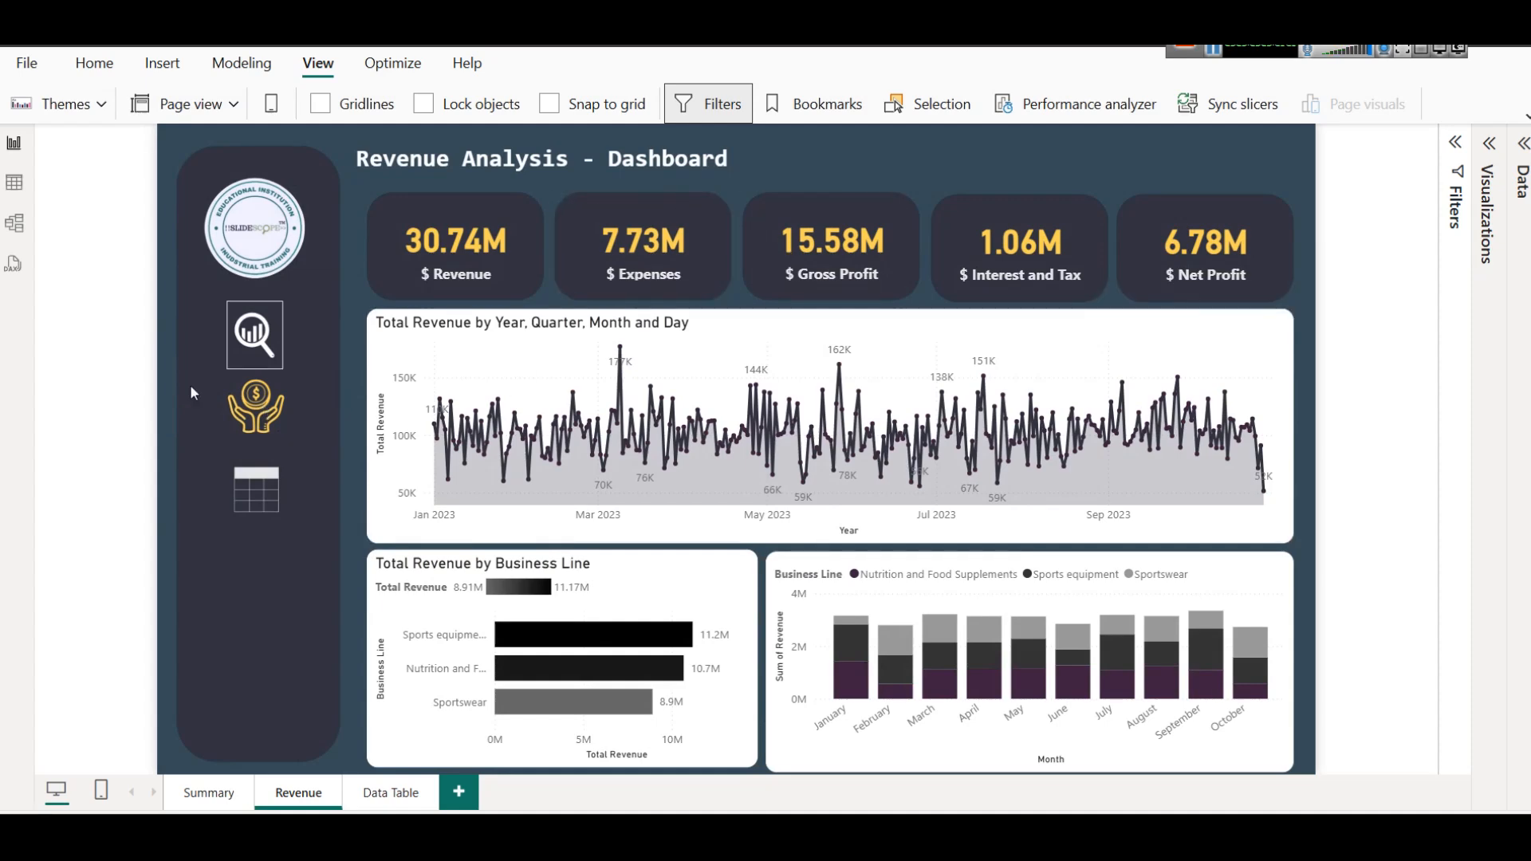
ctrl+click(255, 494)
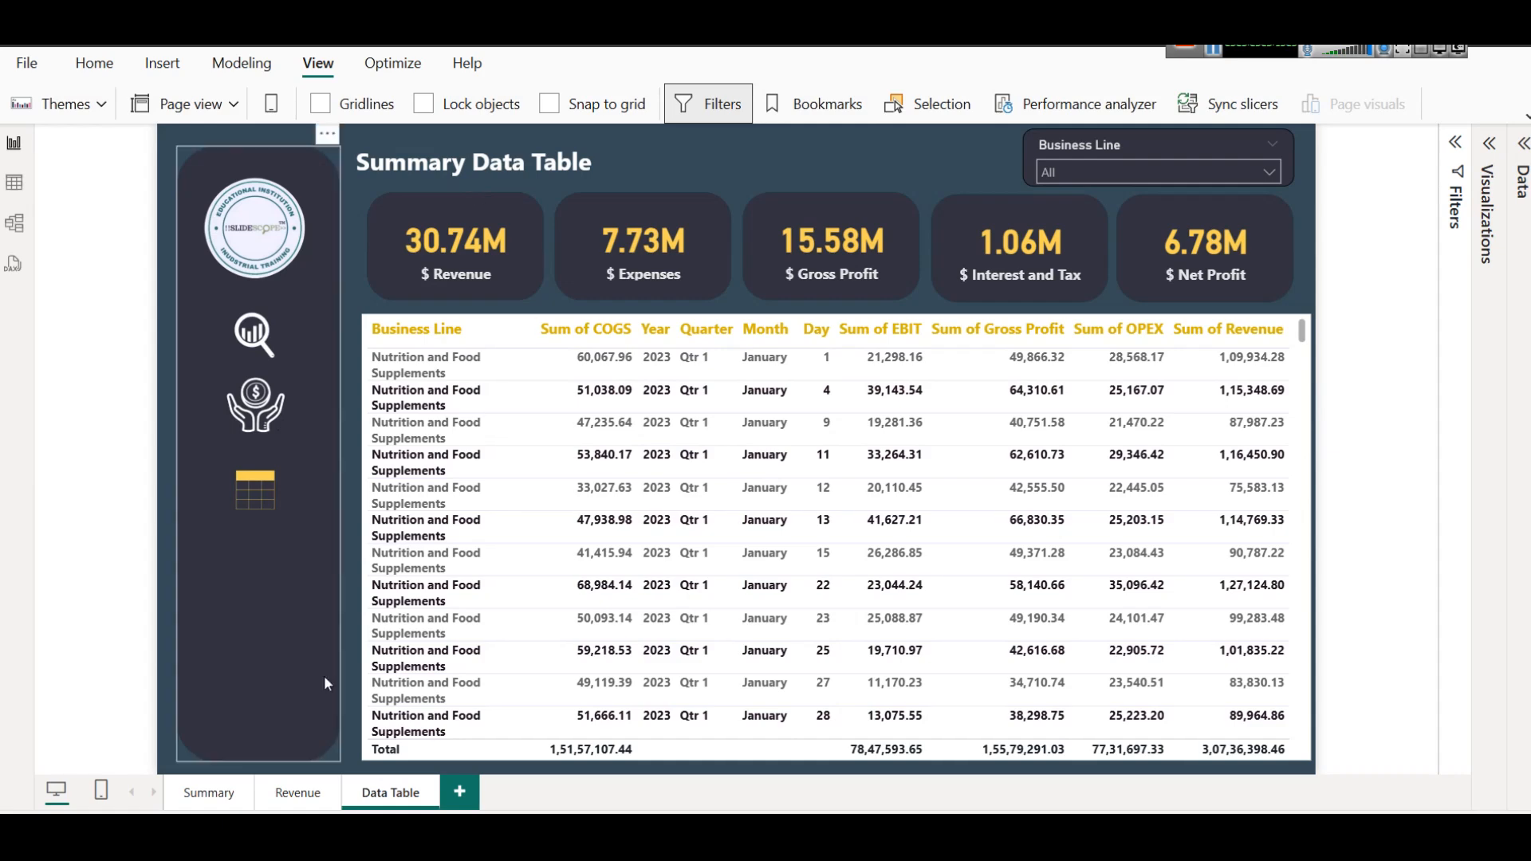
click(195, 805)
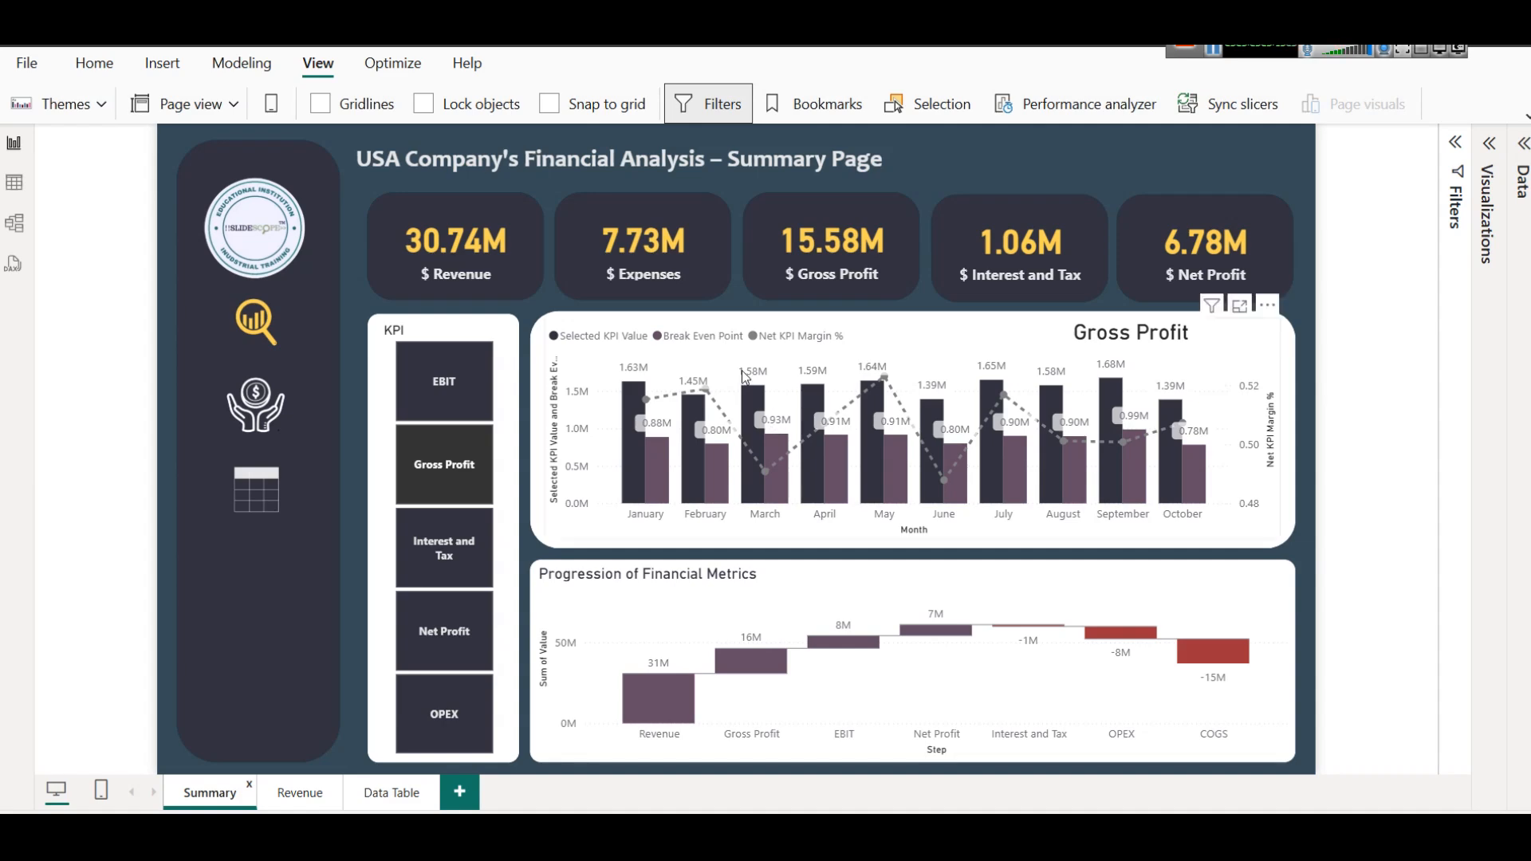
View the Summary page's KPI chart for EBIT, Gross Profit, Interest and Tax, Net Profit and OPEX using the KPI slicer.
click(450, 391)
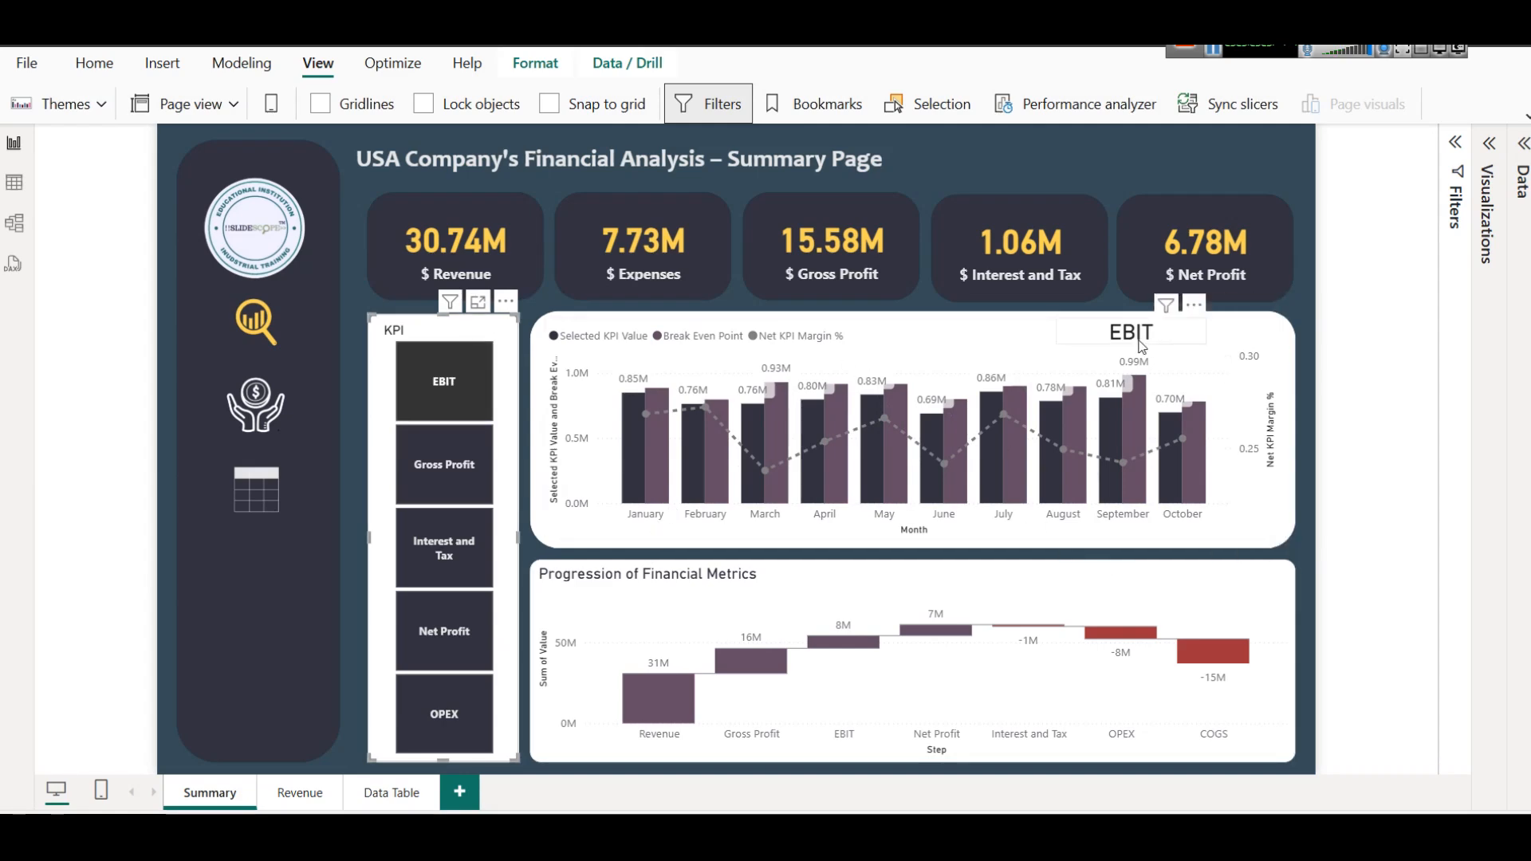
click(445, 477)
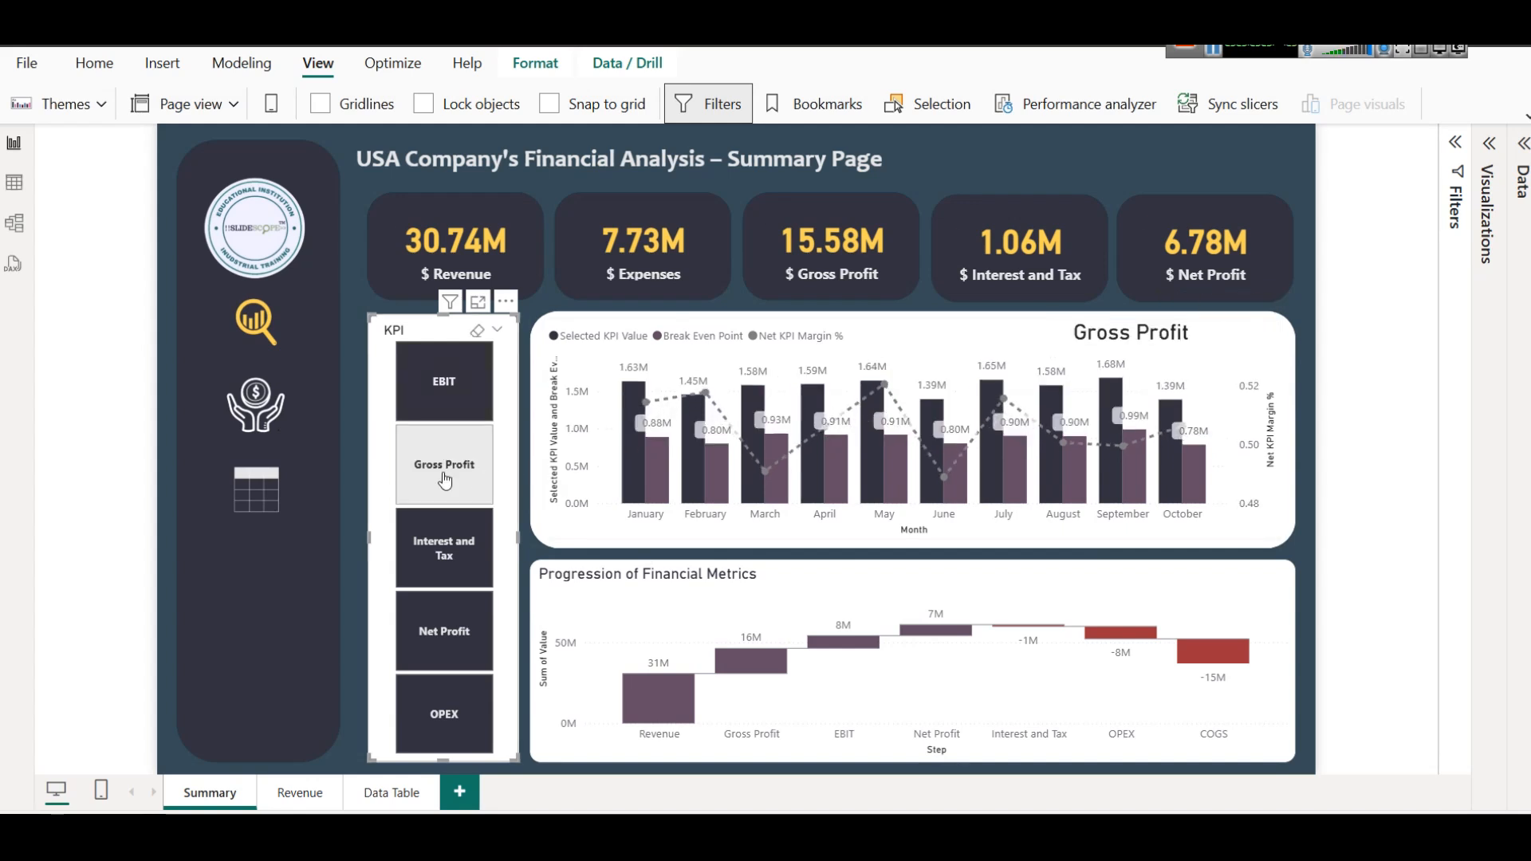
click(429, 571)
click(424, 646)
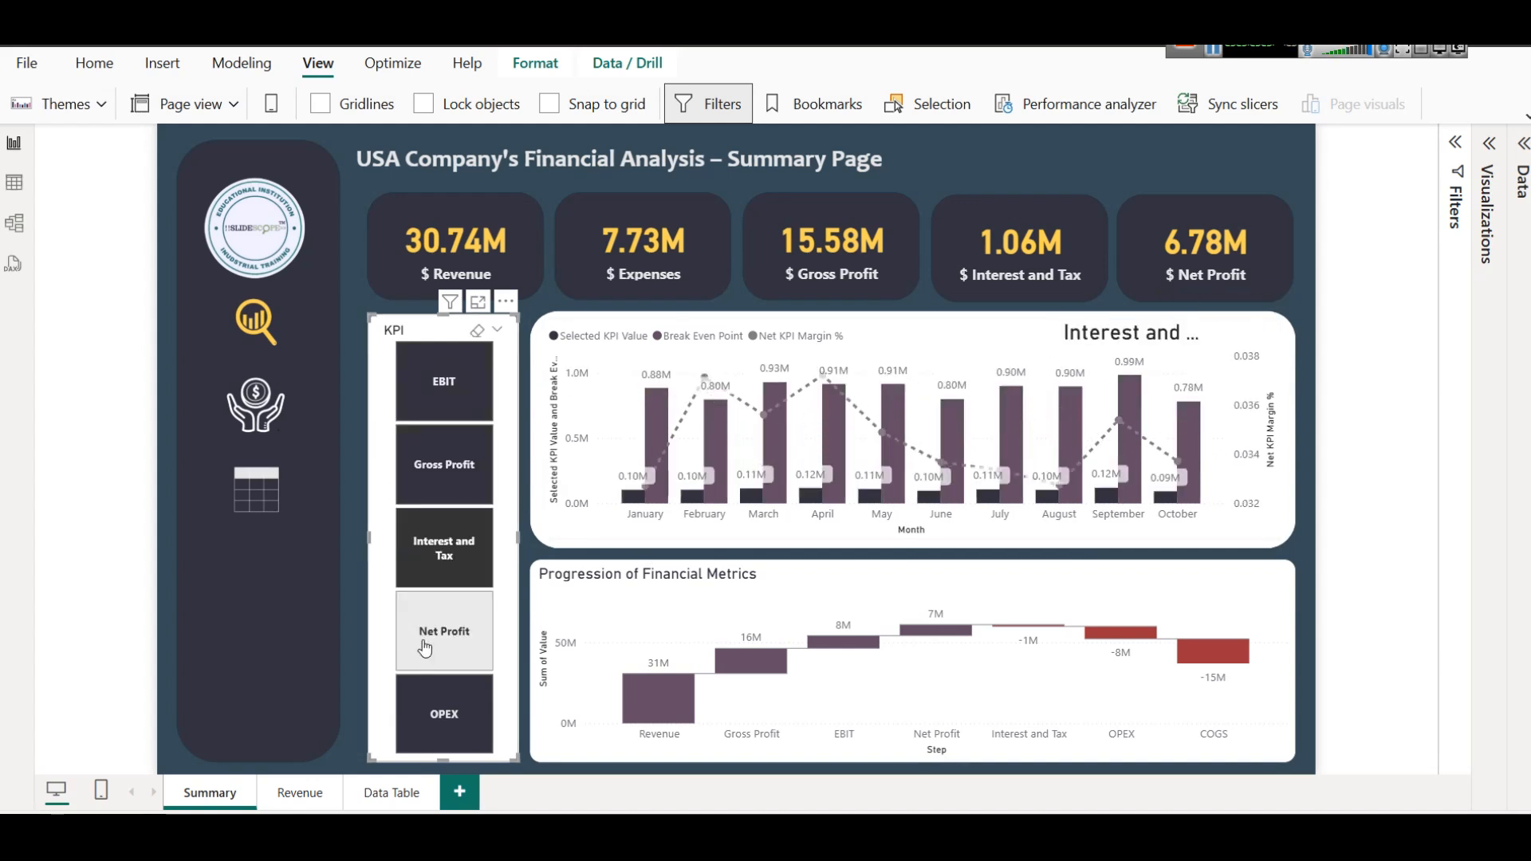
click(429, 724)
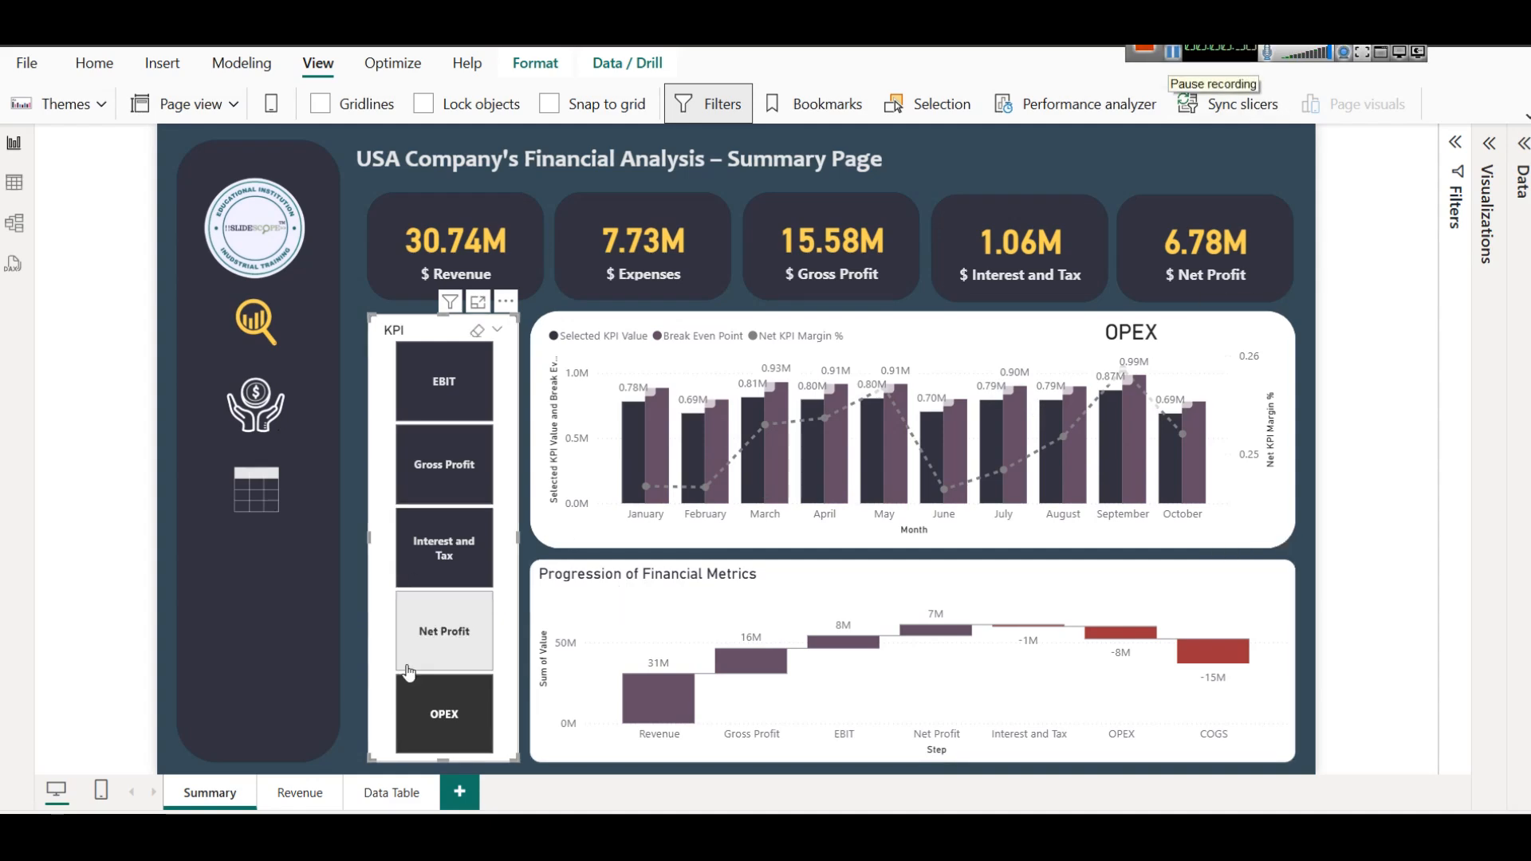
On the Revenue page, drill the total revenue chart up to month level and expand it back to day level.
click(300, 792)
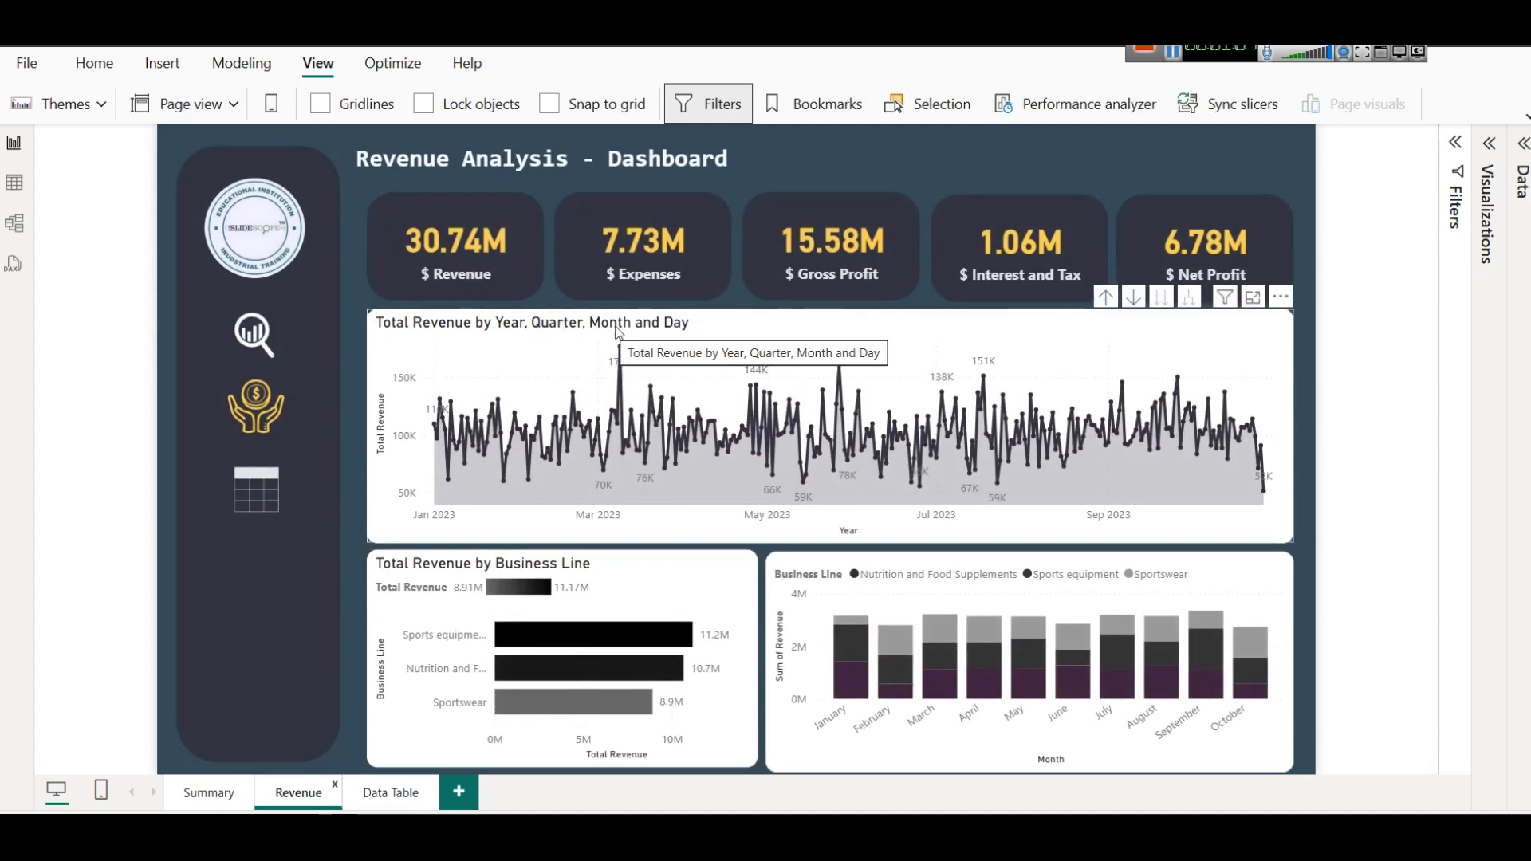
click(1136, 300)
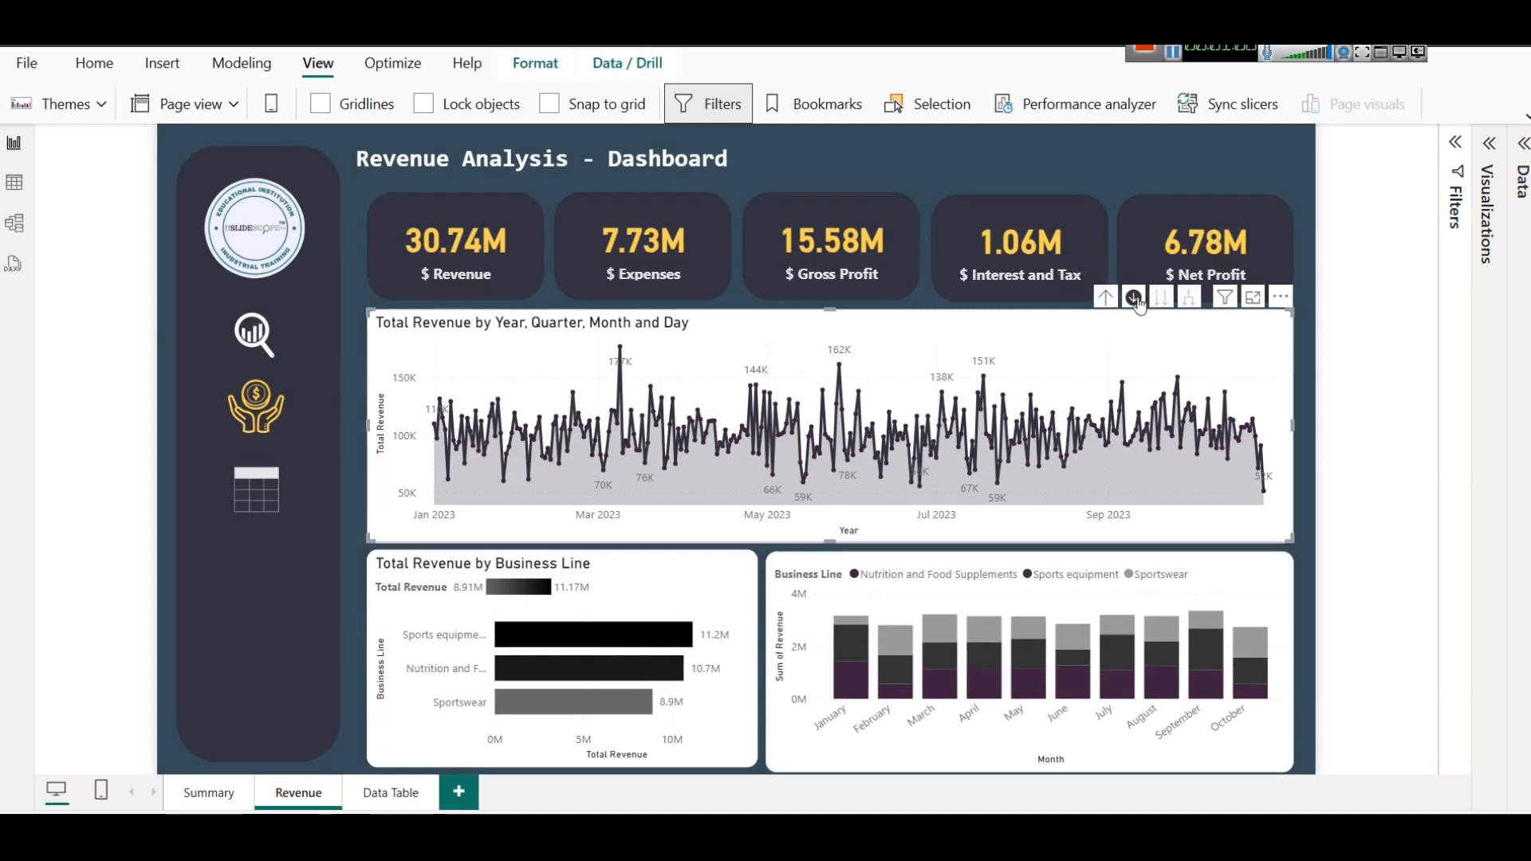
click(1107, 299)
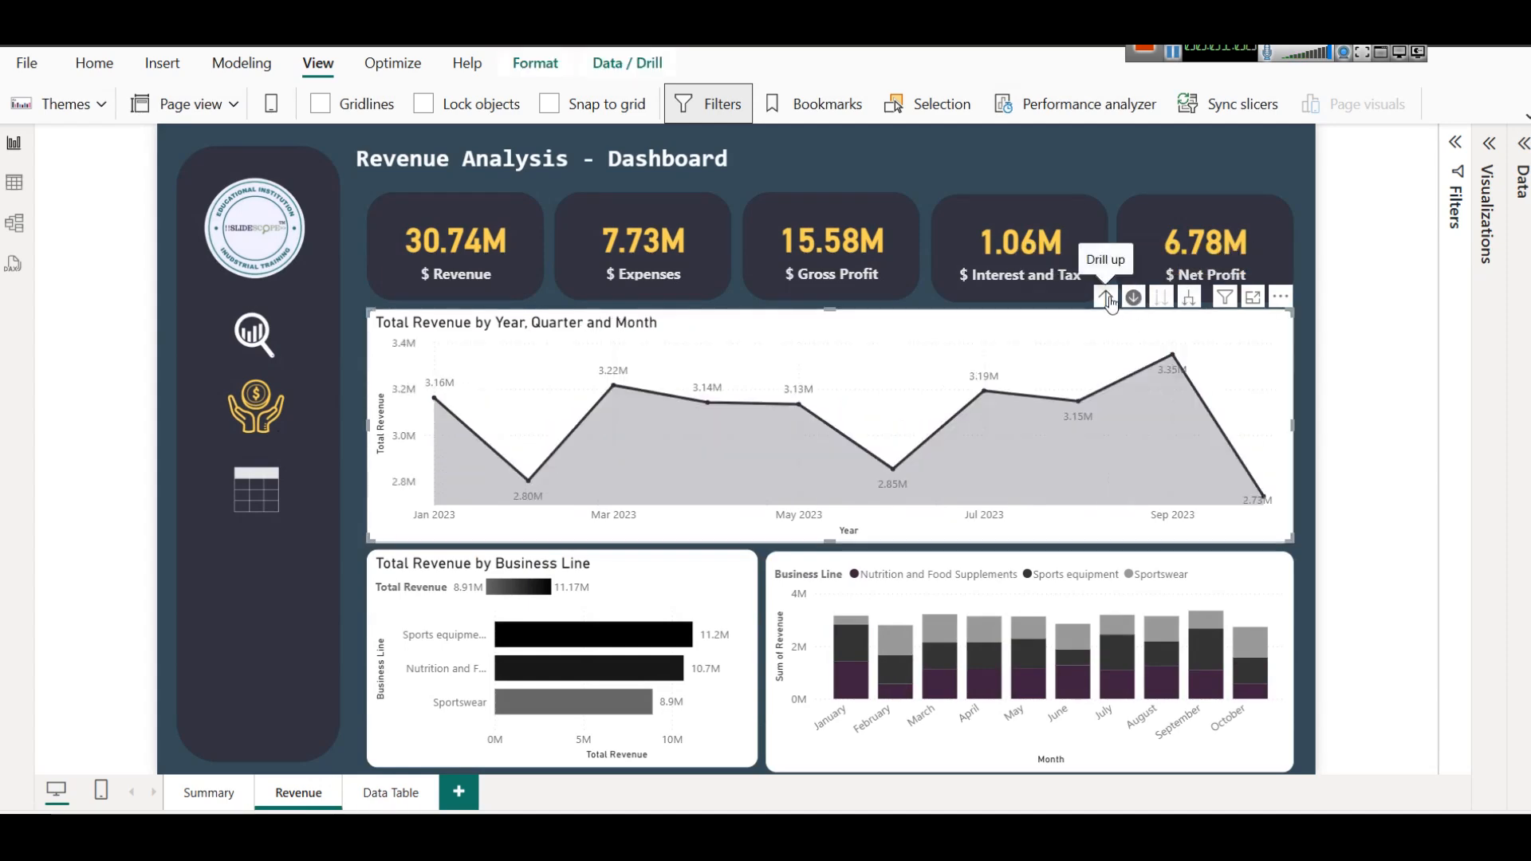
click(1188, 298)
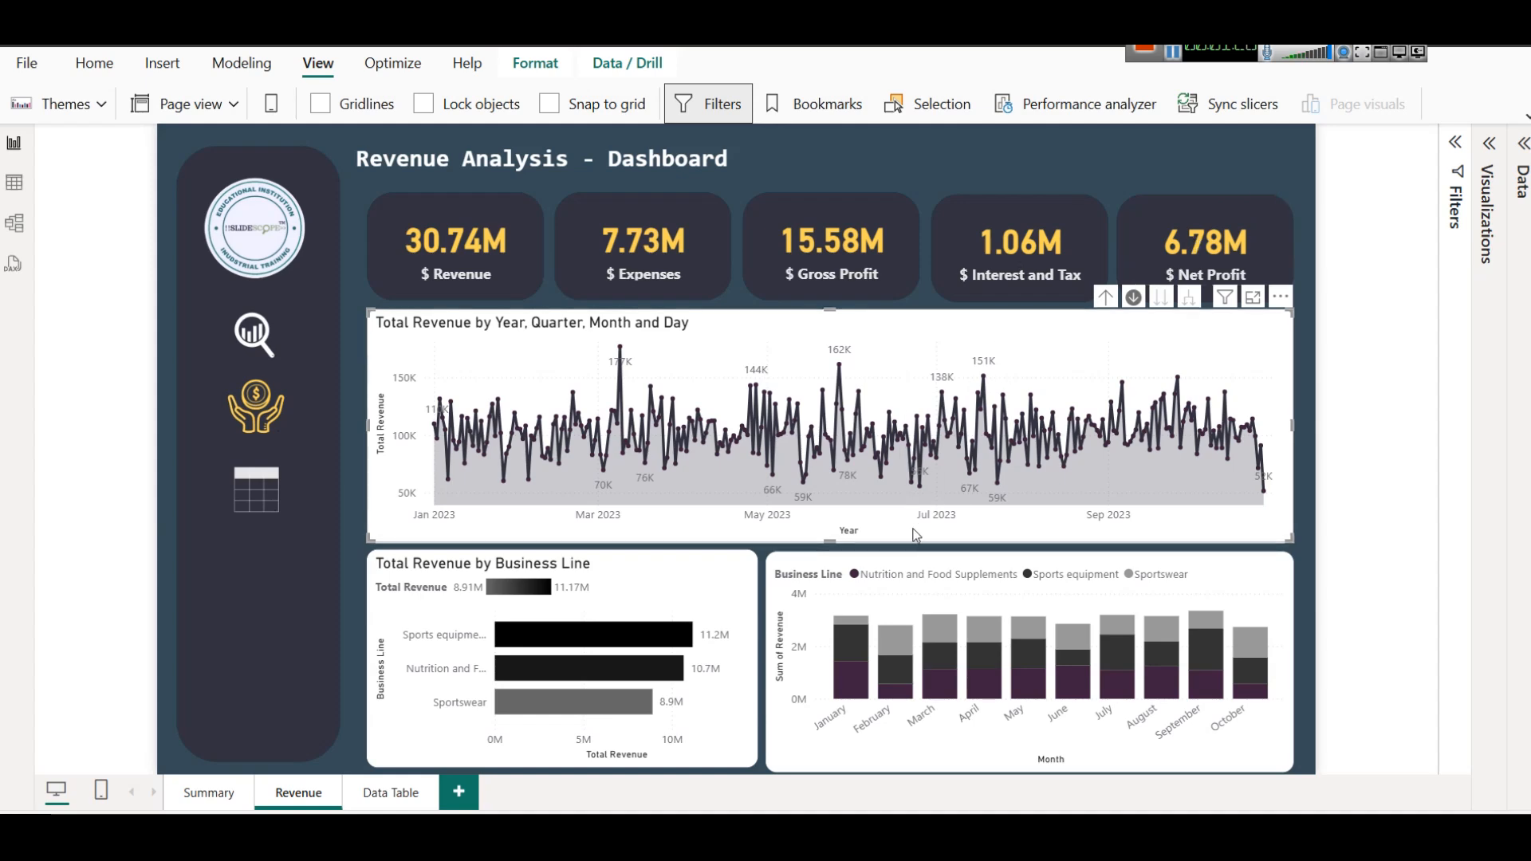
Examine the rows of the summary table on the Data Table page.
click(392, 792)
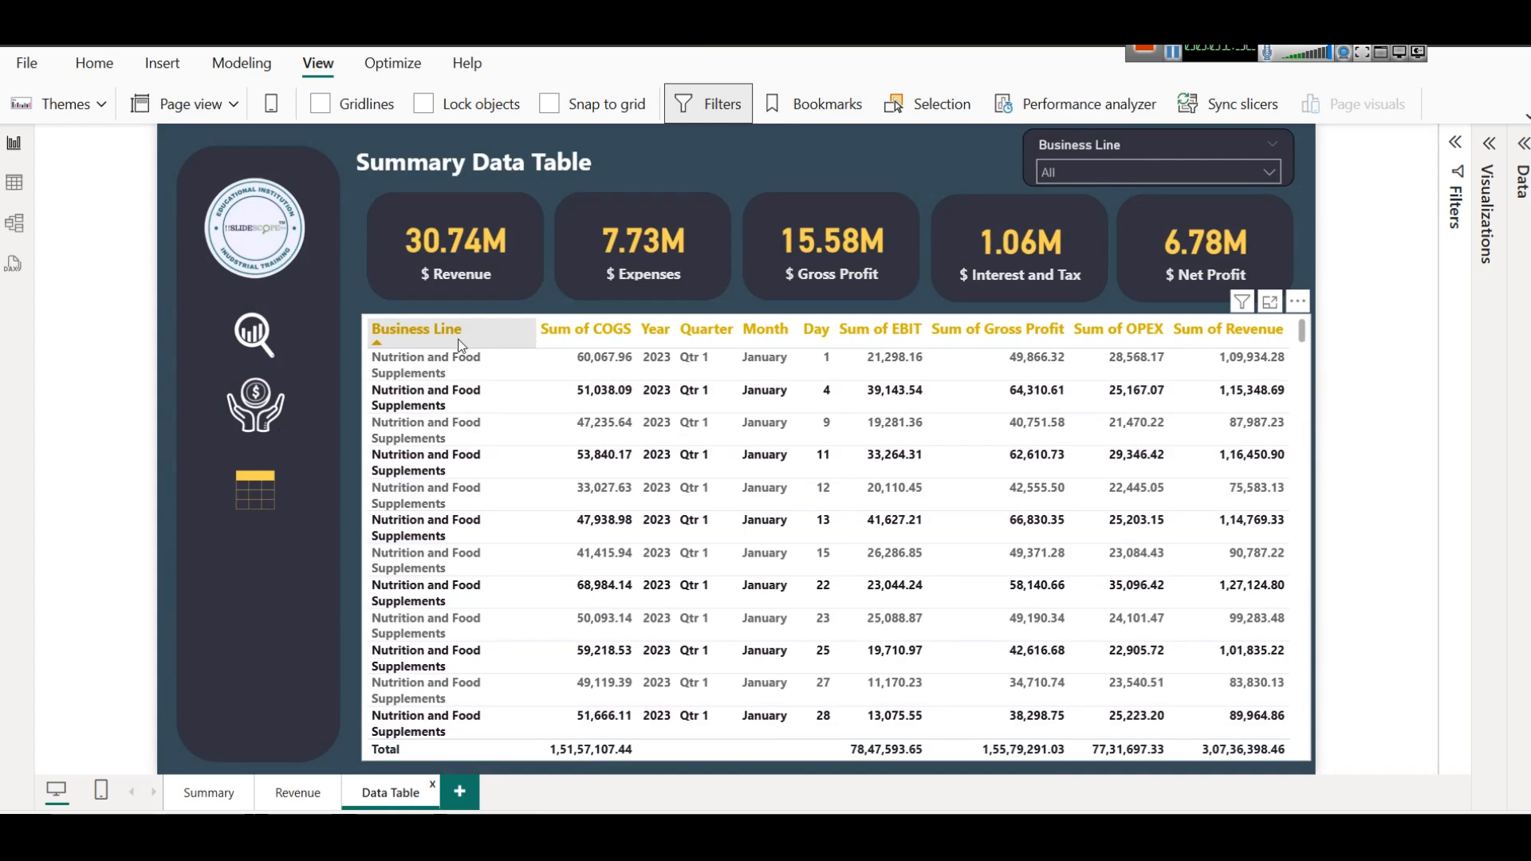
scroll(977, 508, down, 9)
scroll(978, 509, up, 5)
scroll(978, 509, up, 4)
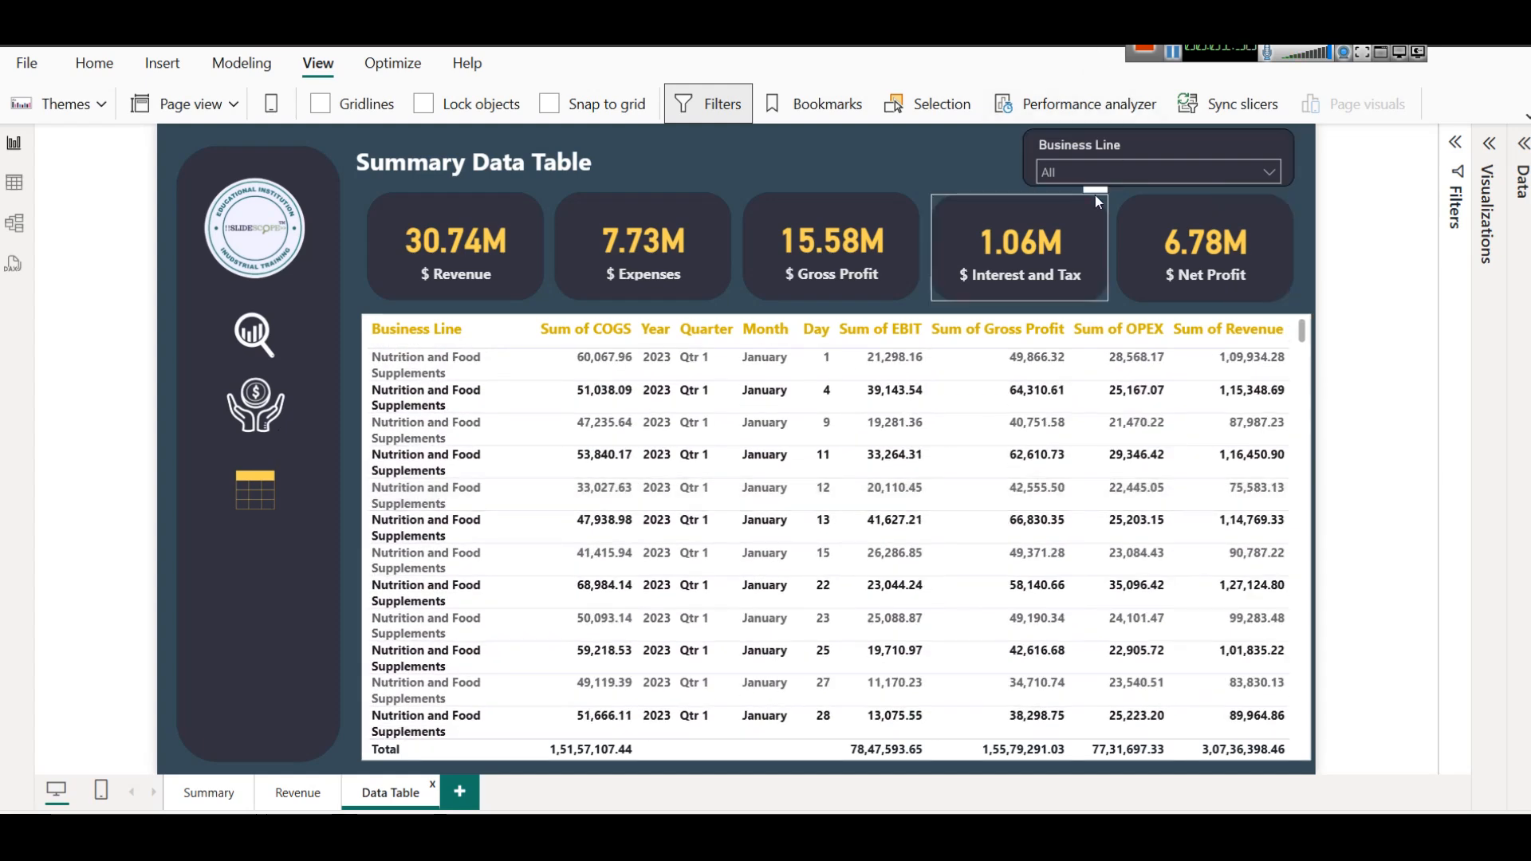
Filter the table by Nutrition and Food Supplements, Sports equipment and Sportswear in turn, and clear the Business Line filter.
click(1093, 174)
click(1118, 199)
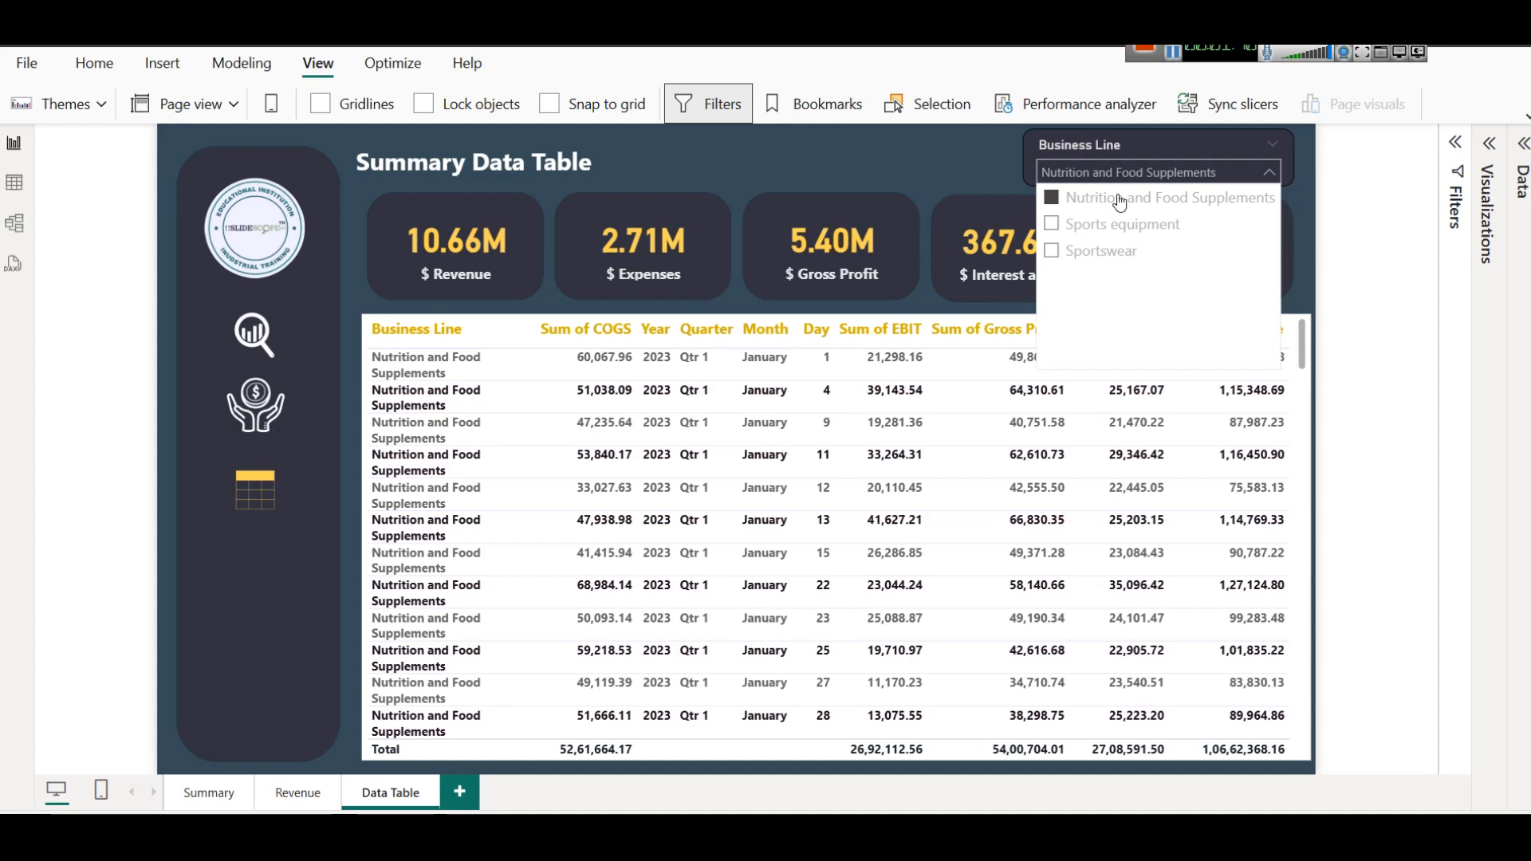
click(1116, 225)
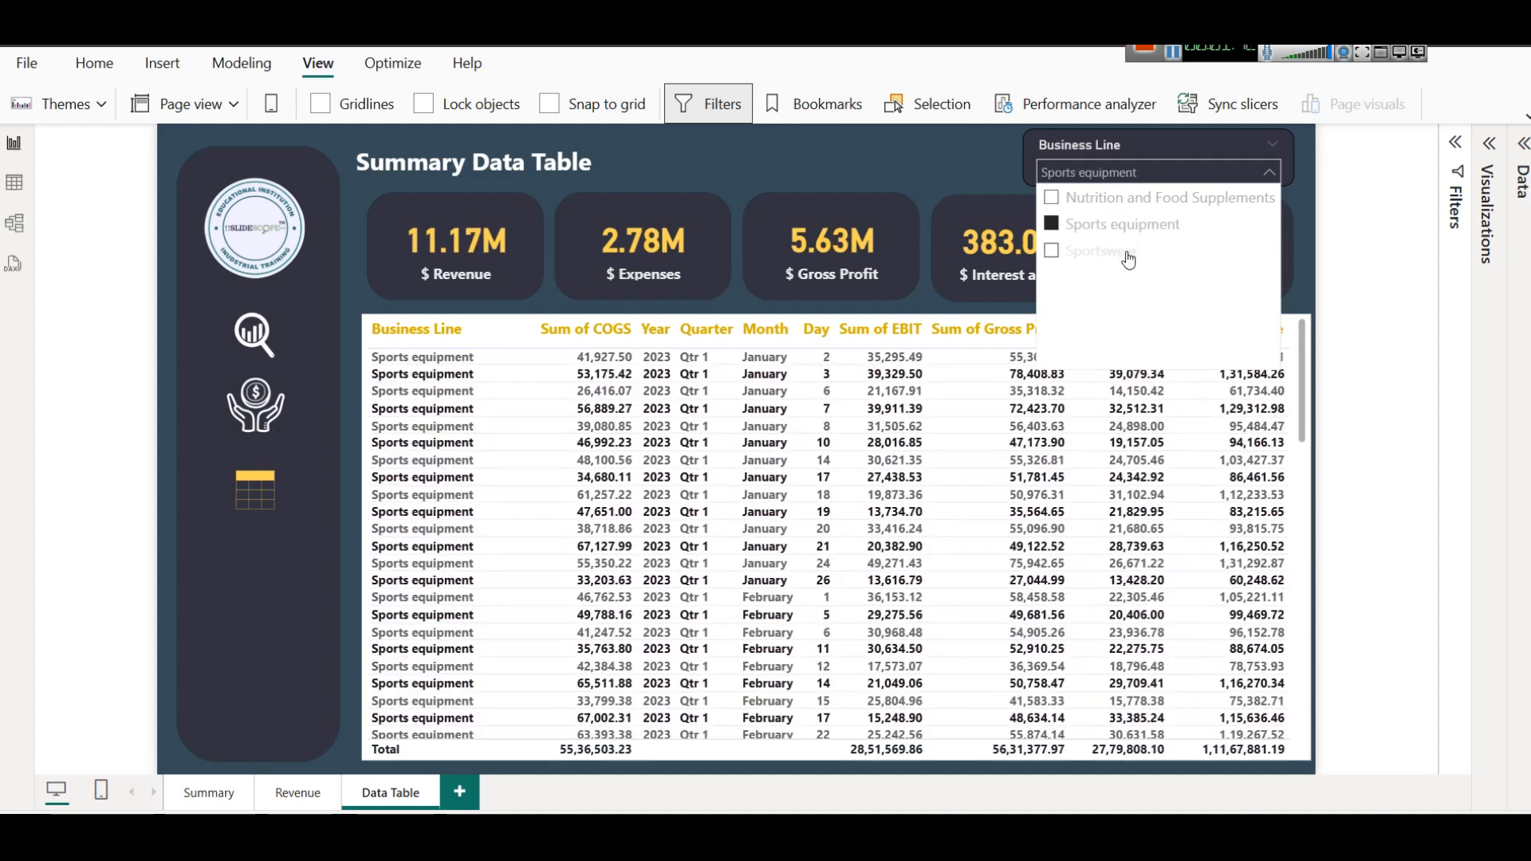
click(1127, 259)
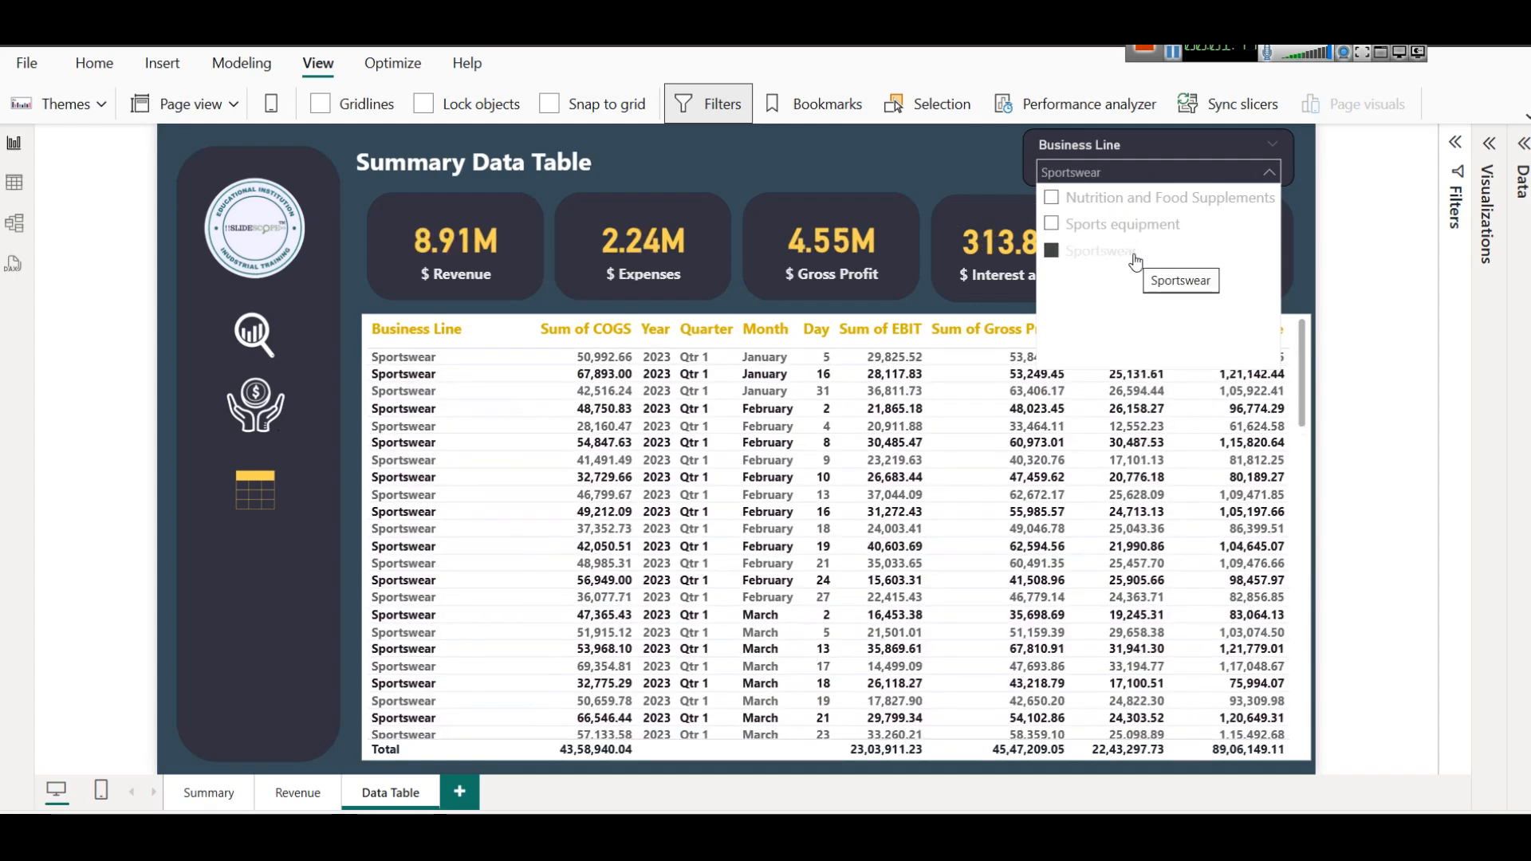
click(1135, 263)
click(921, 164)
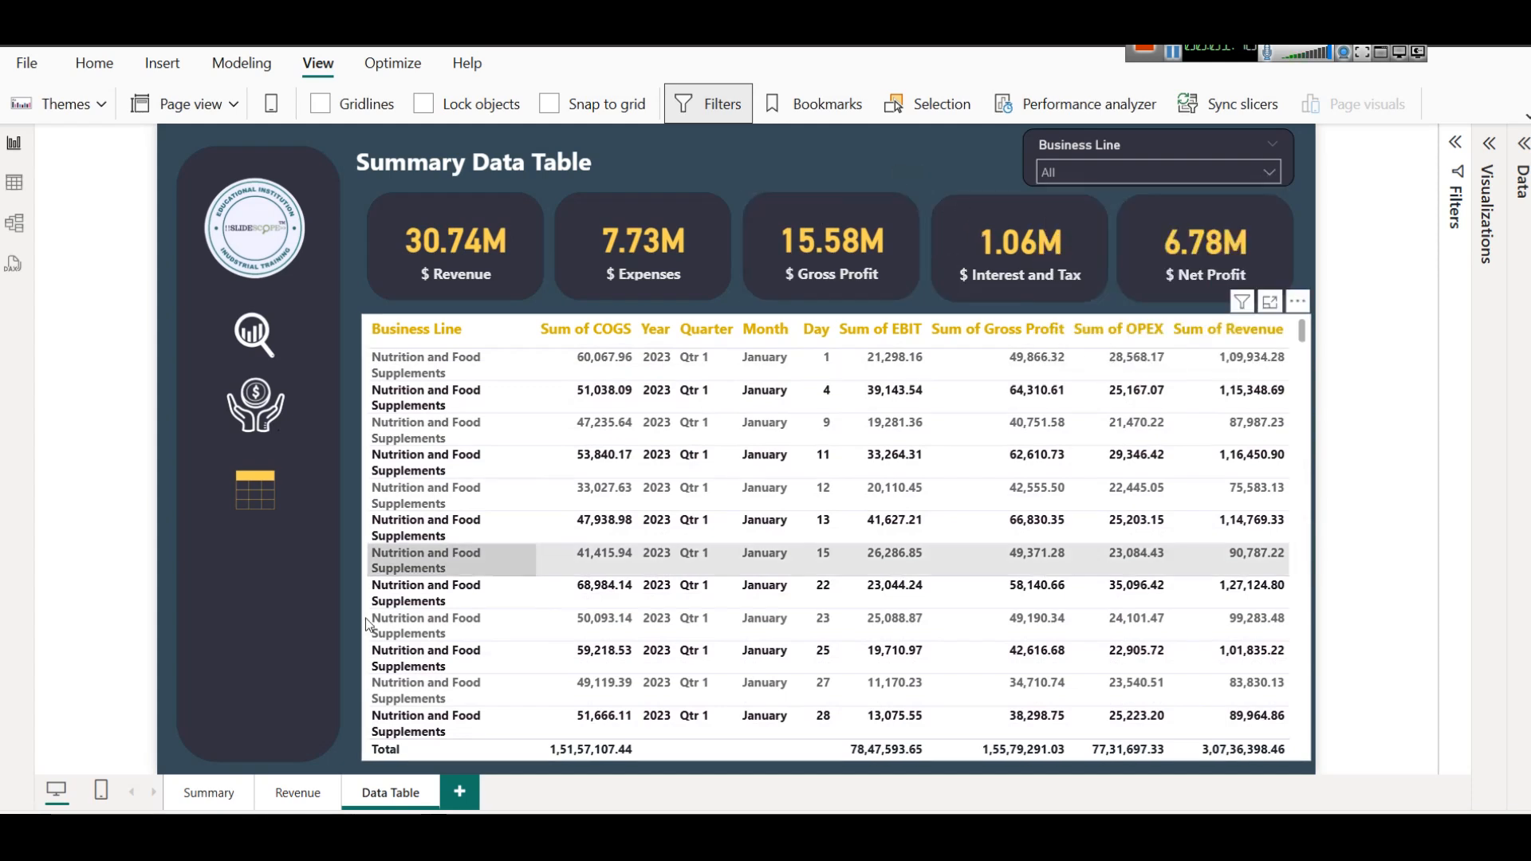
Leave the Data Table page and add a new blank page to the report.
click(210, 793)
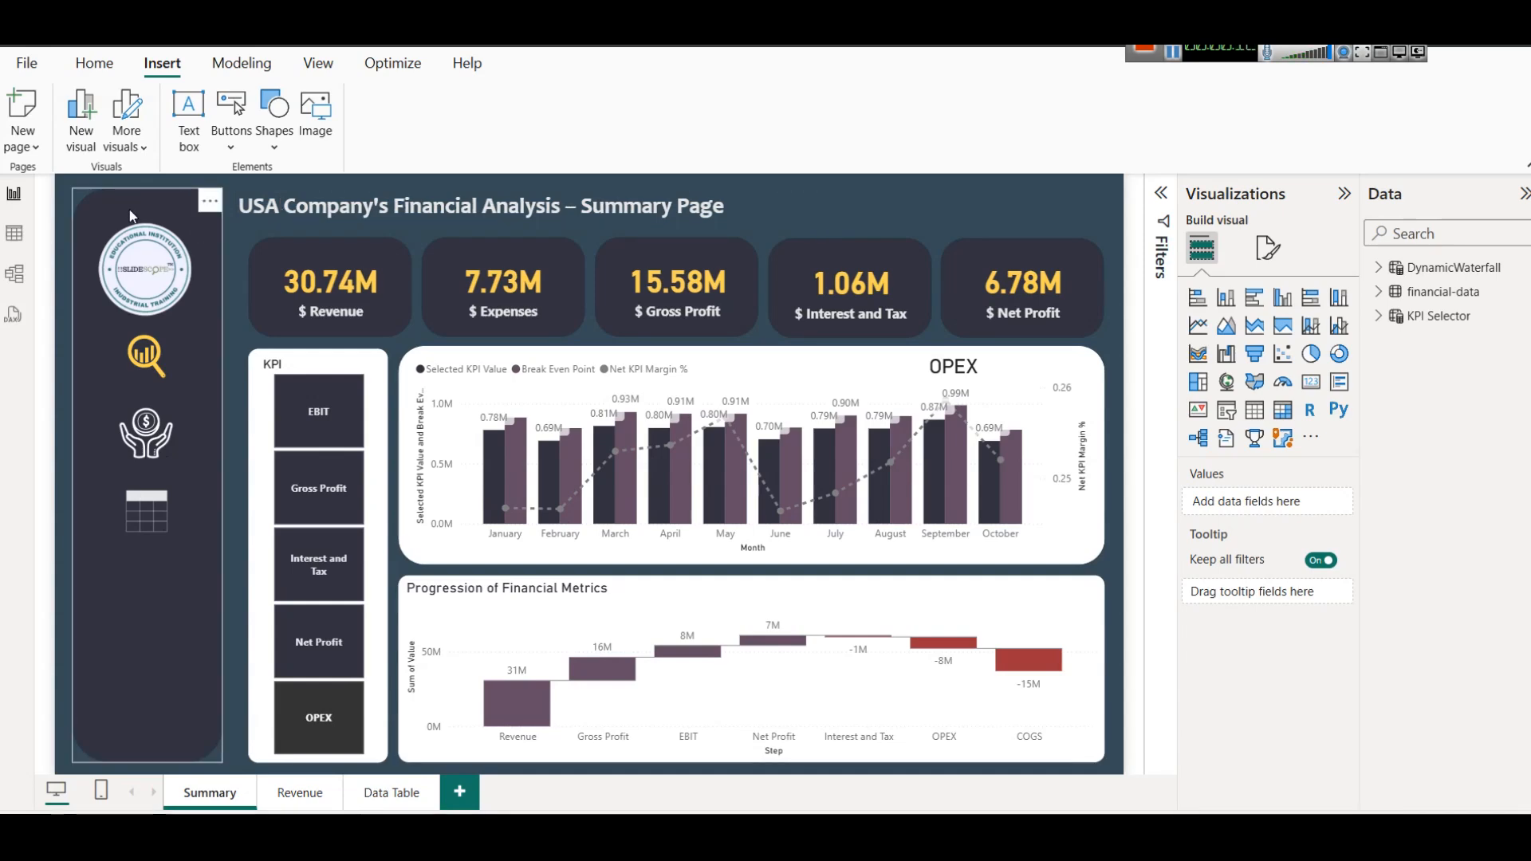
click(461, 793)
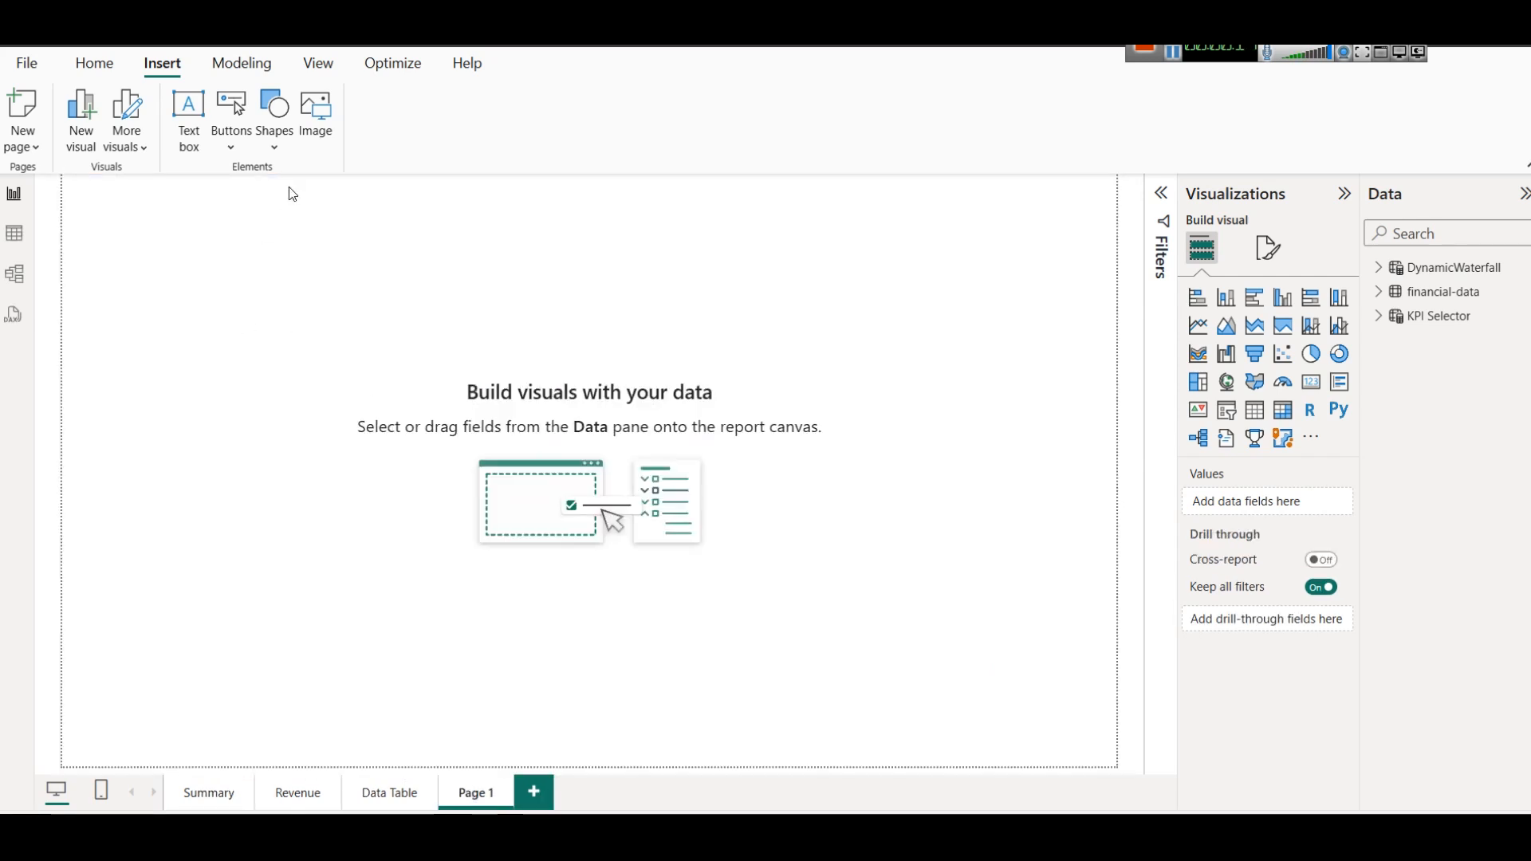
click(78, 68)
click(172, 71)
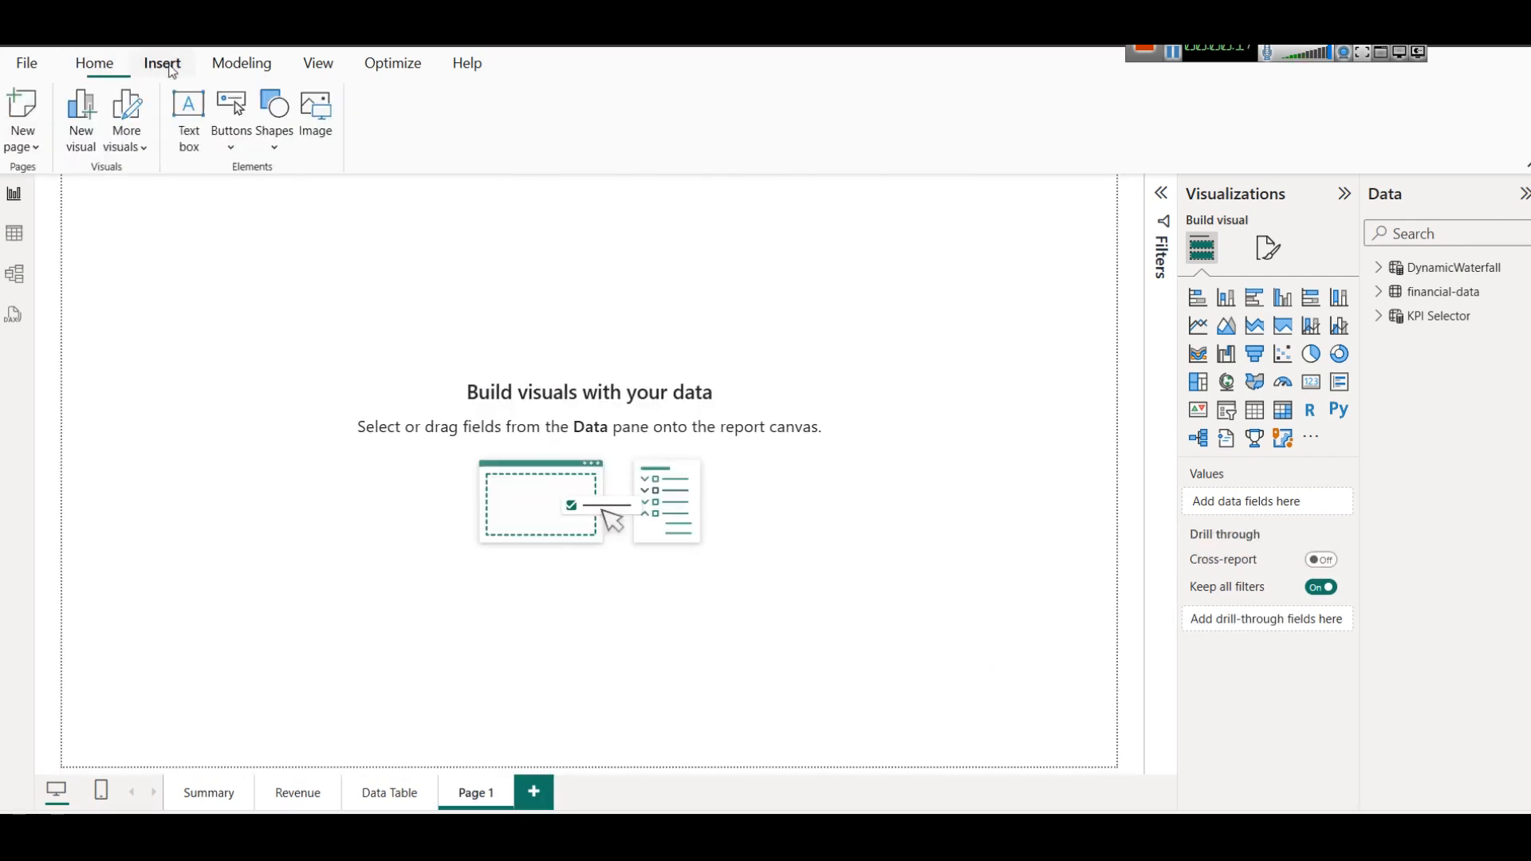
Insert a rounded rectangle and shape it into a tall, narrow panel along the right side of the report page.
click(274, 150)
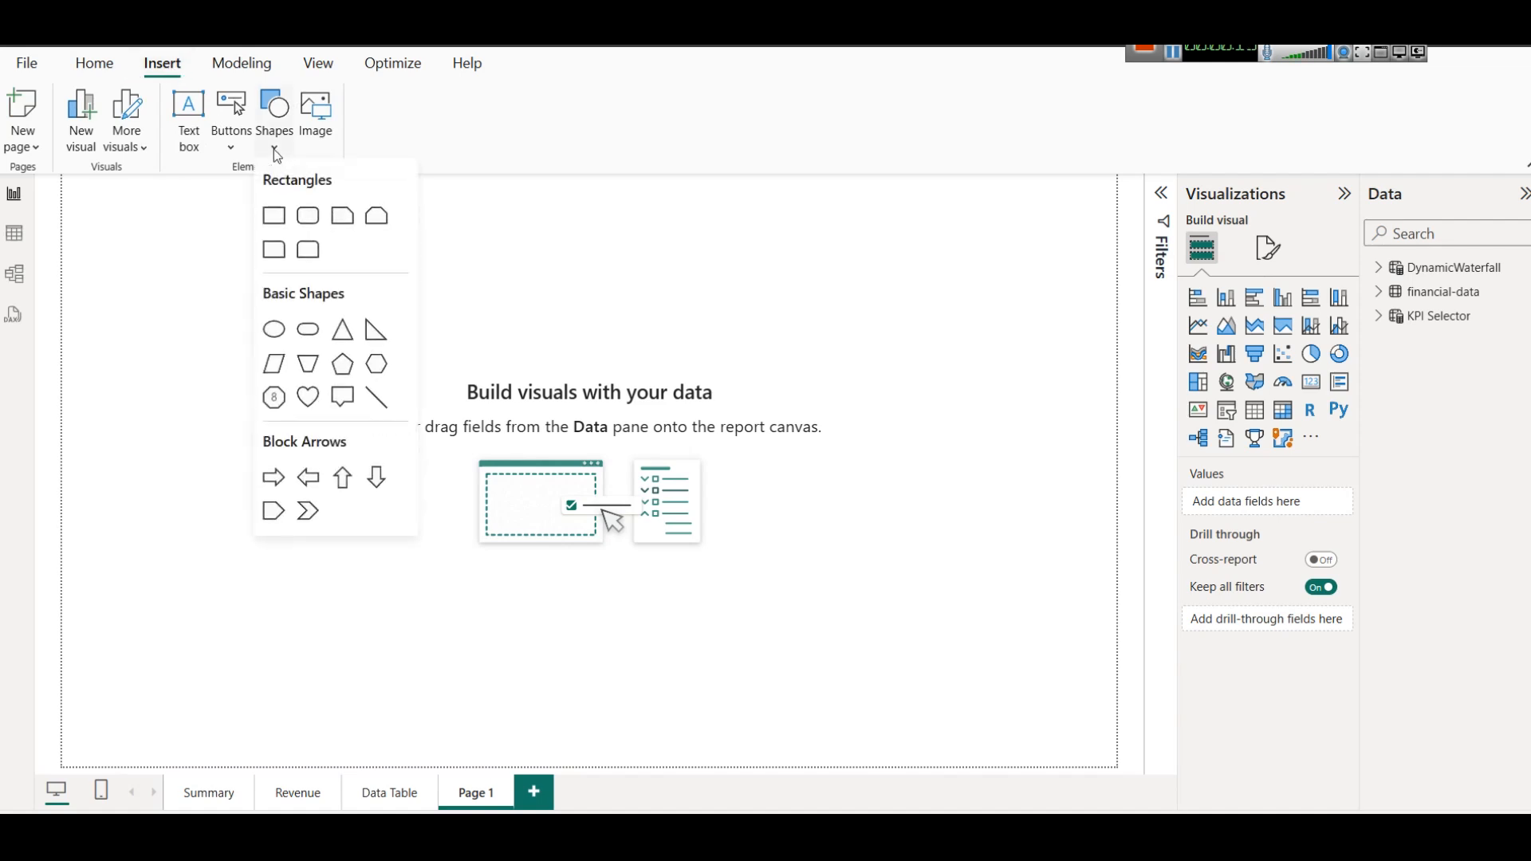
click(308, 215)
drag(237, 360, 1006, 744)
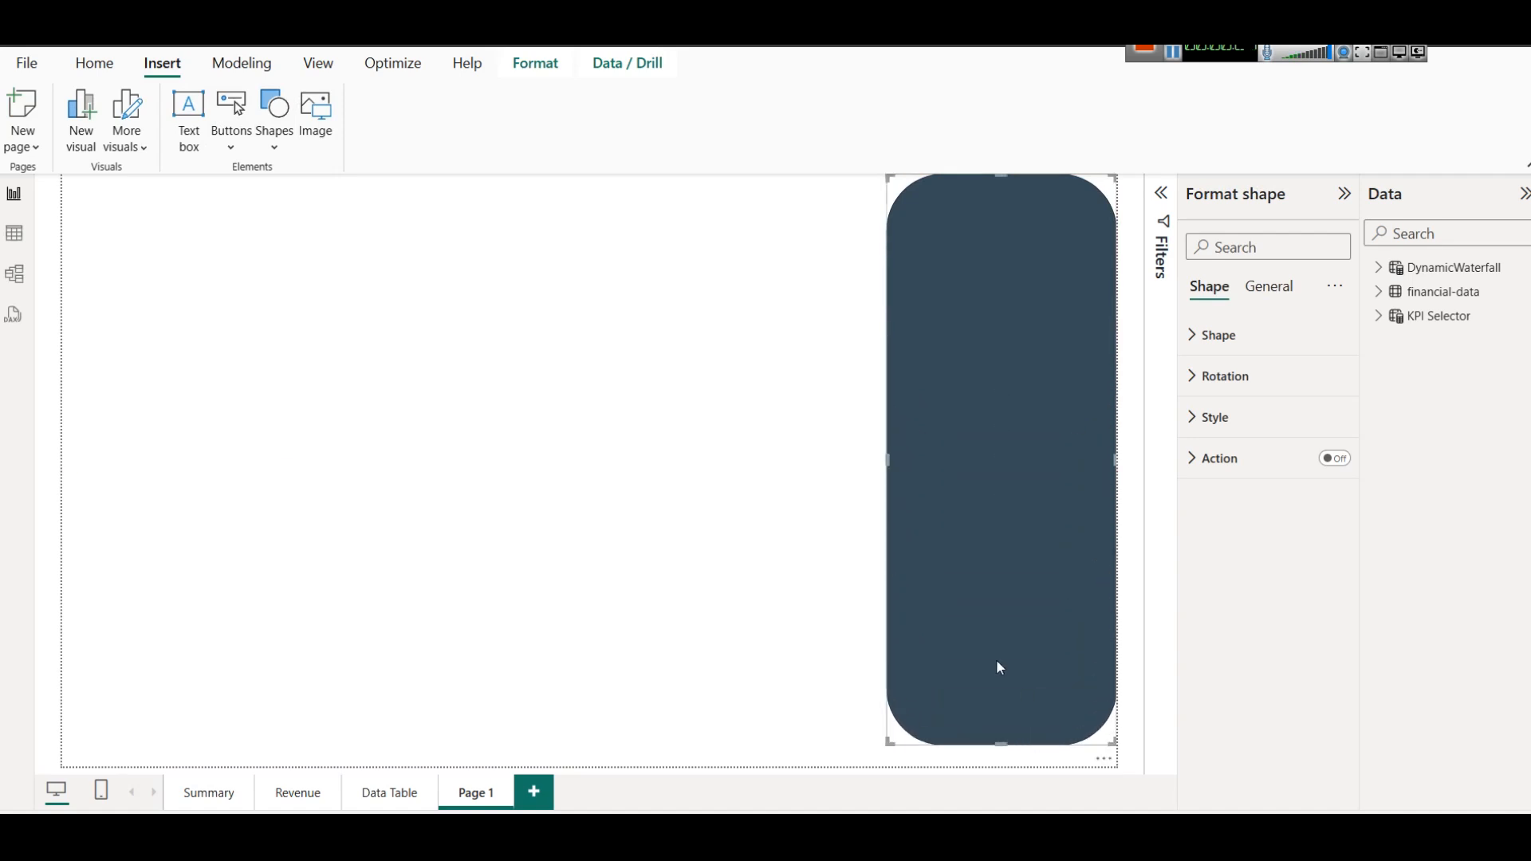
drag(887, 455, 1005, 453)
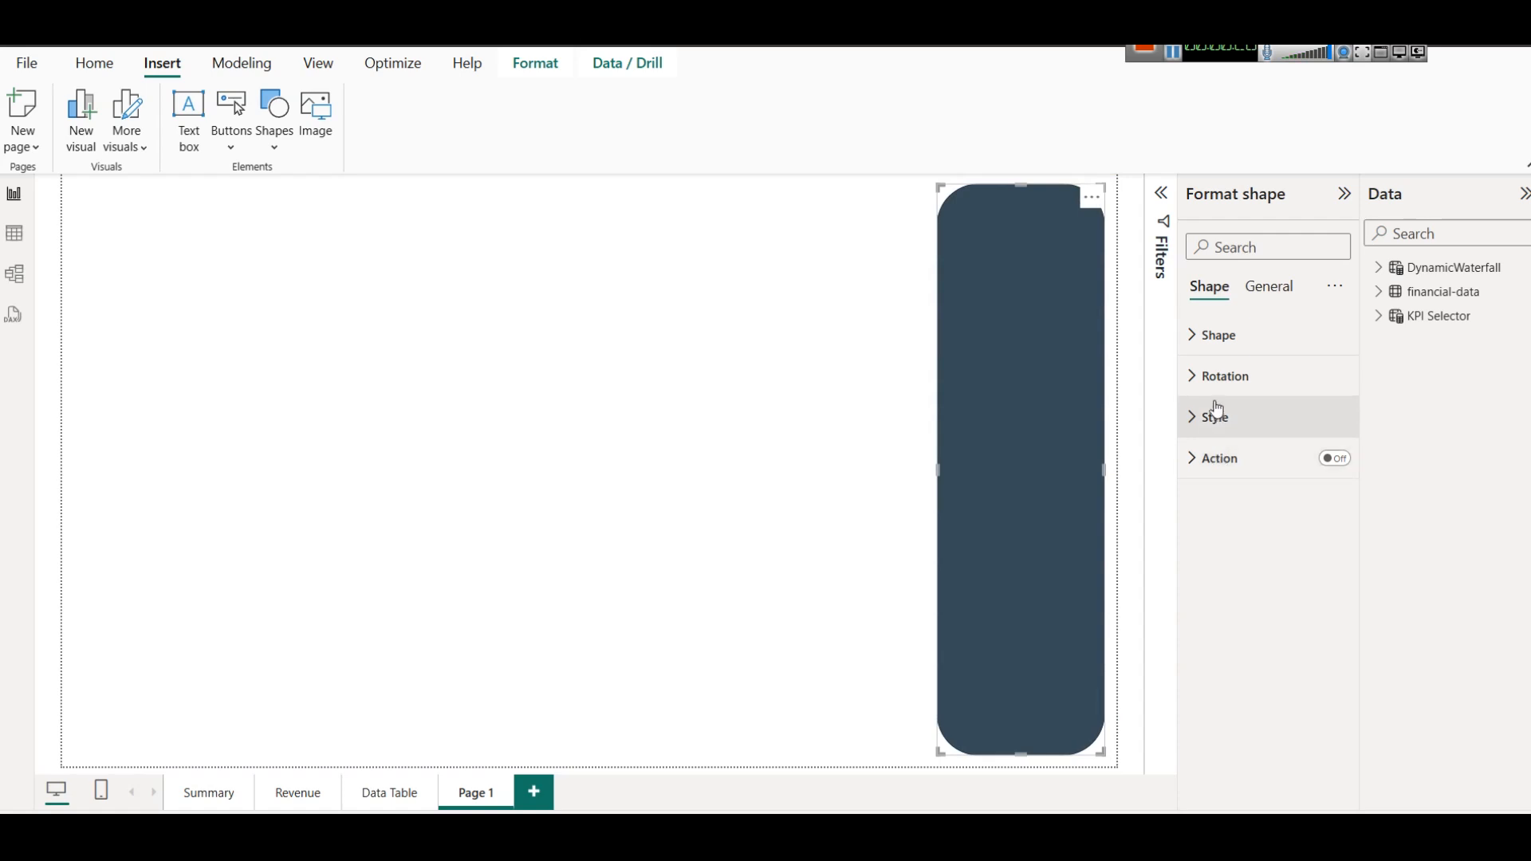
Set the rounded panel's fill to the darkest shade of the dark purple theme color.
click(1238, 415)
click(1235, 517)
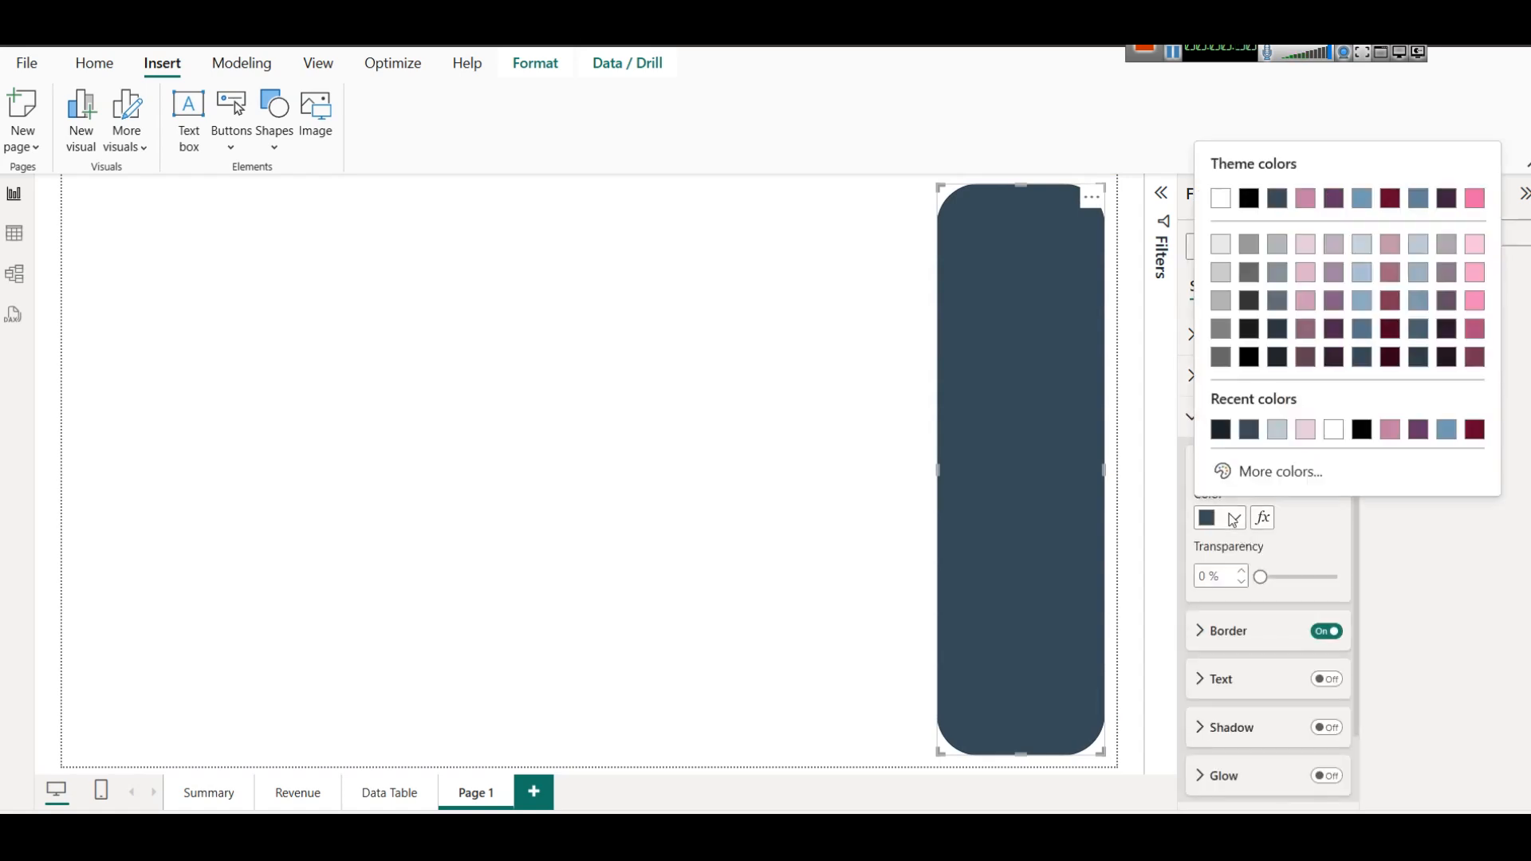
click(1390, 356)
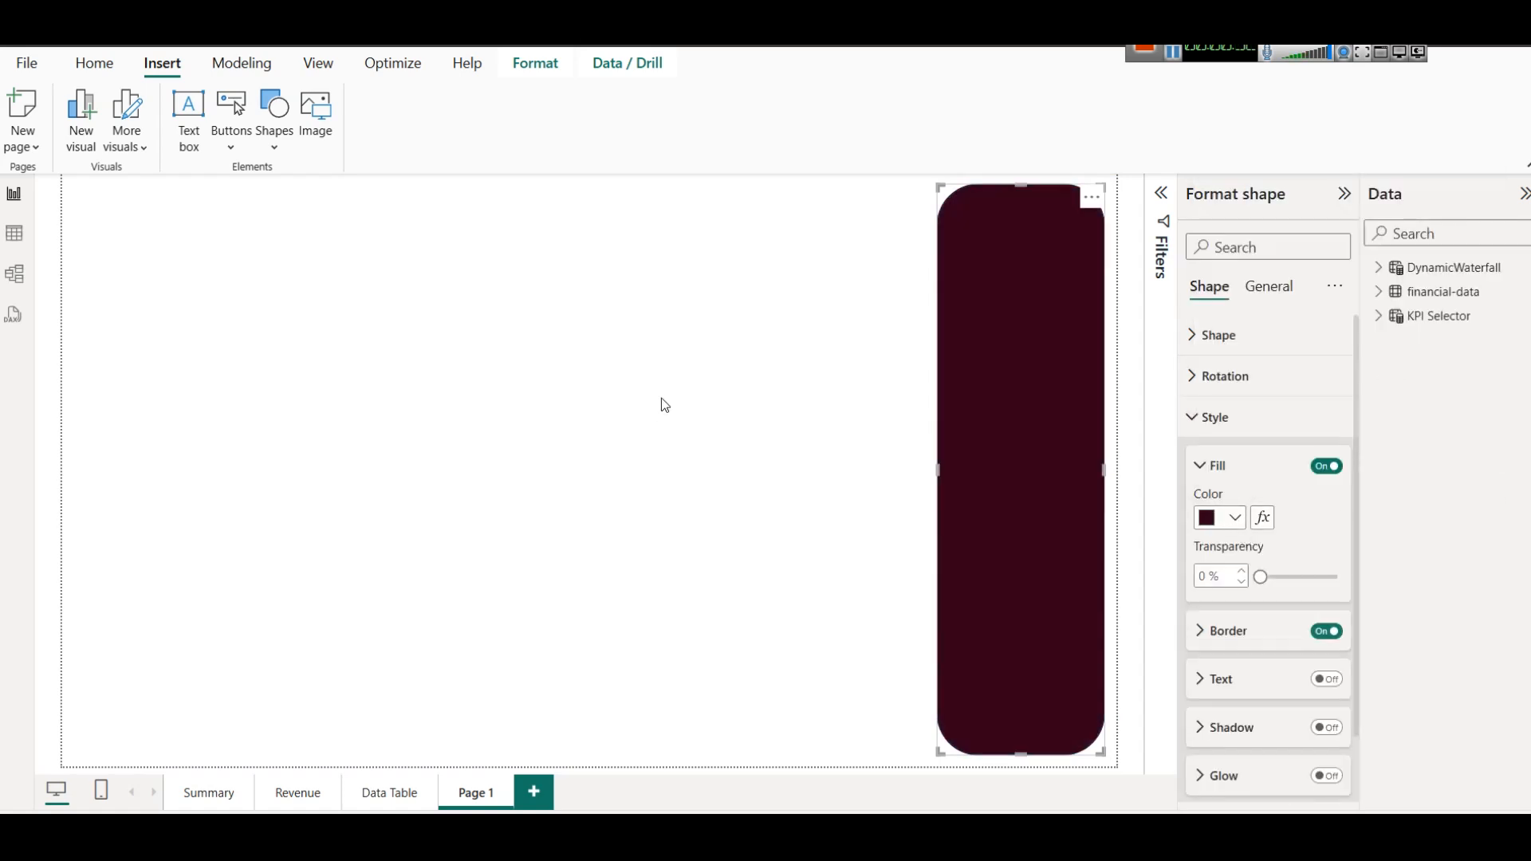
click(1242, 525)
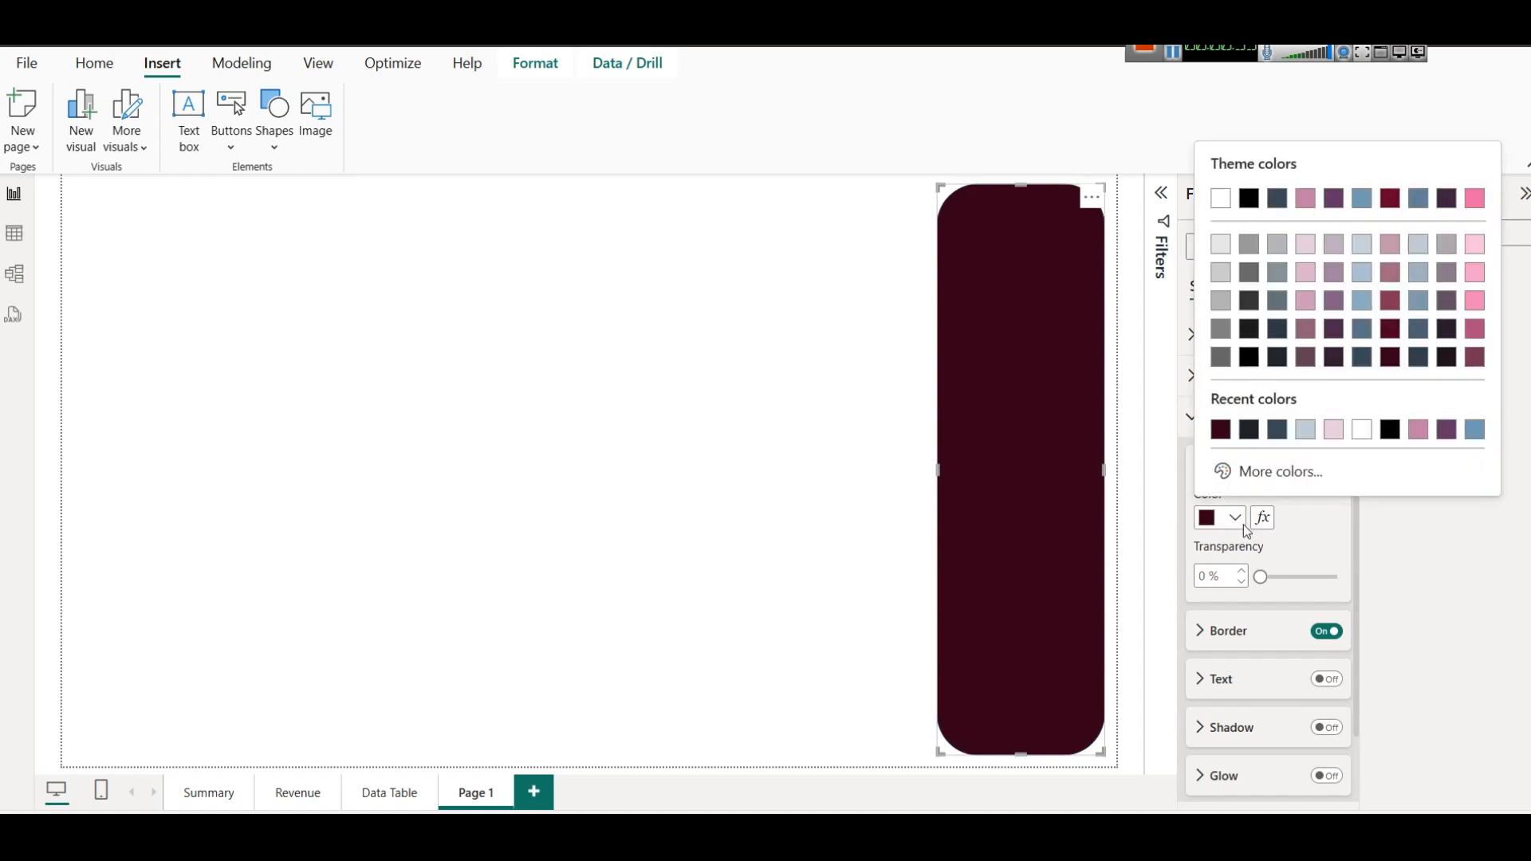
click(1451, 363)
click(729, 444)
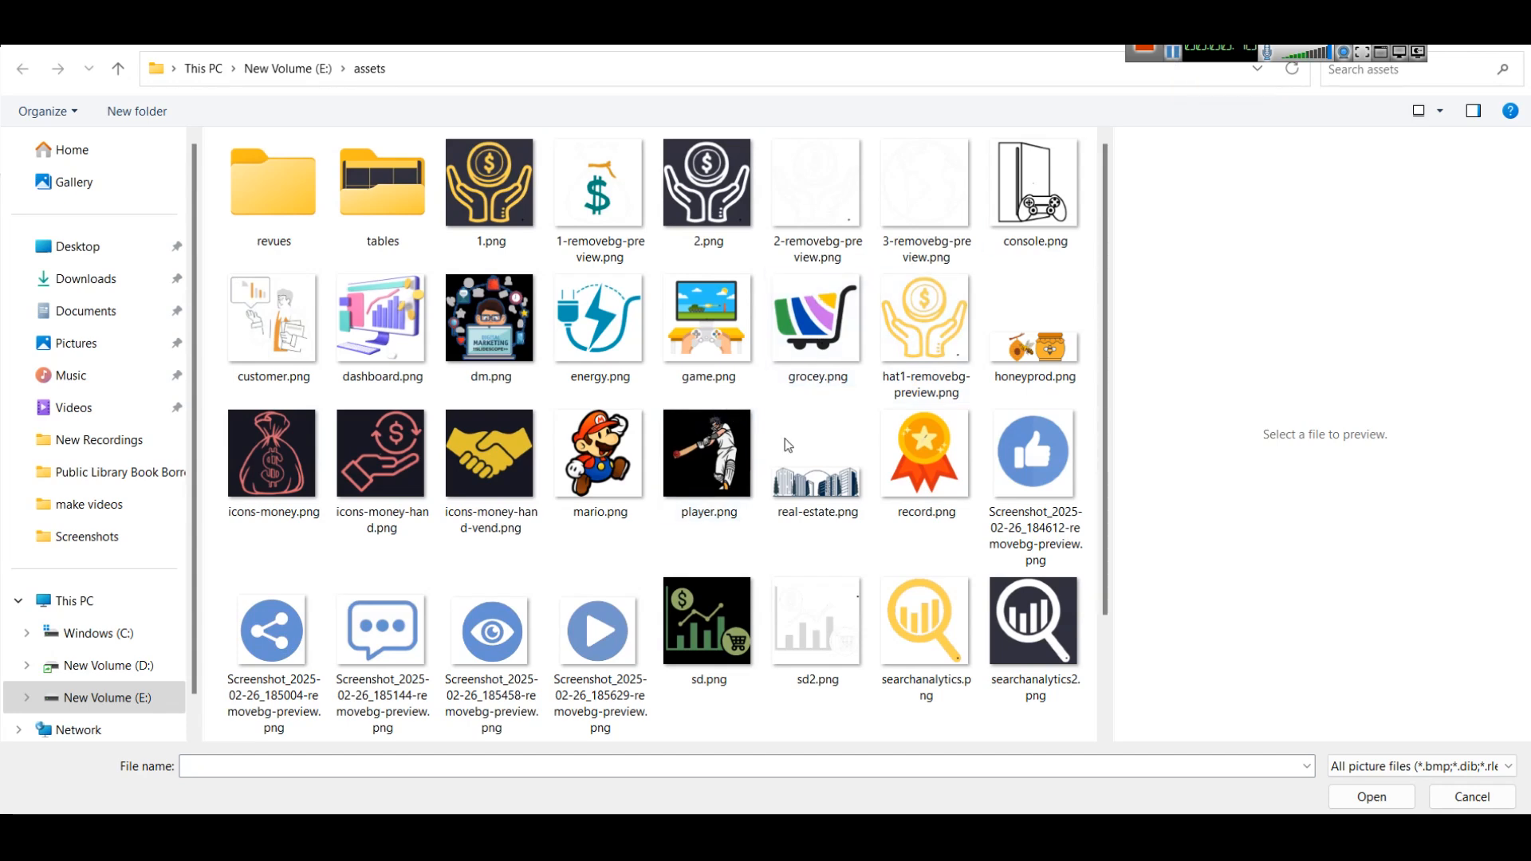
Compare the icon images in the assets folder and insert hat1-removebg-preview.png into the report page.
click(942, 339)
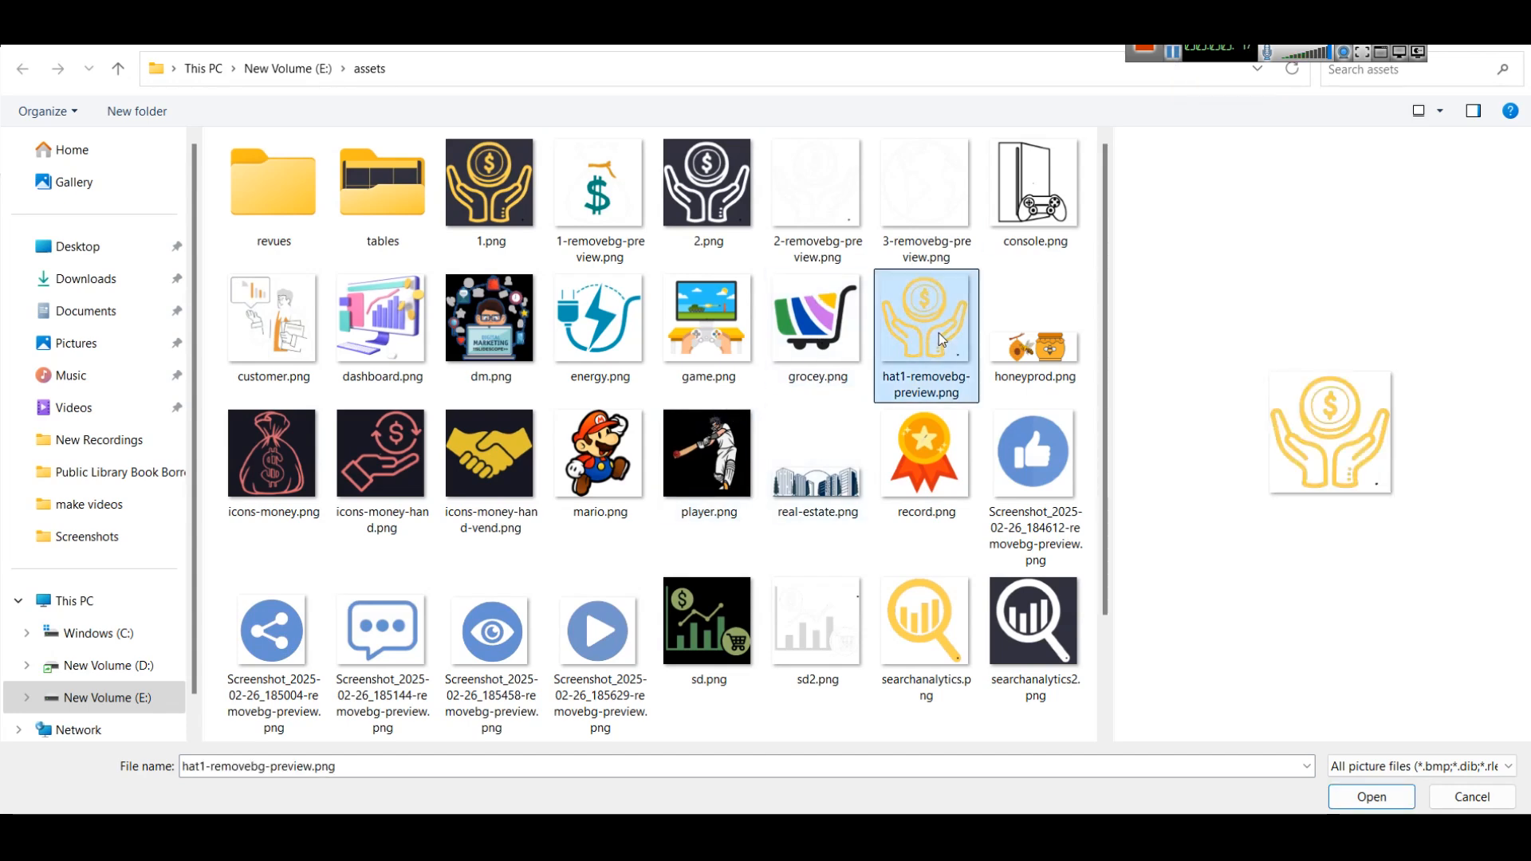
click(901, 590)
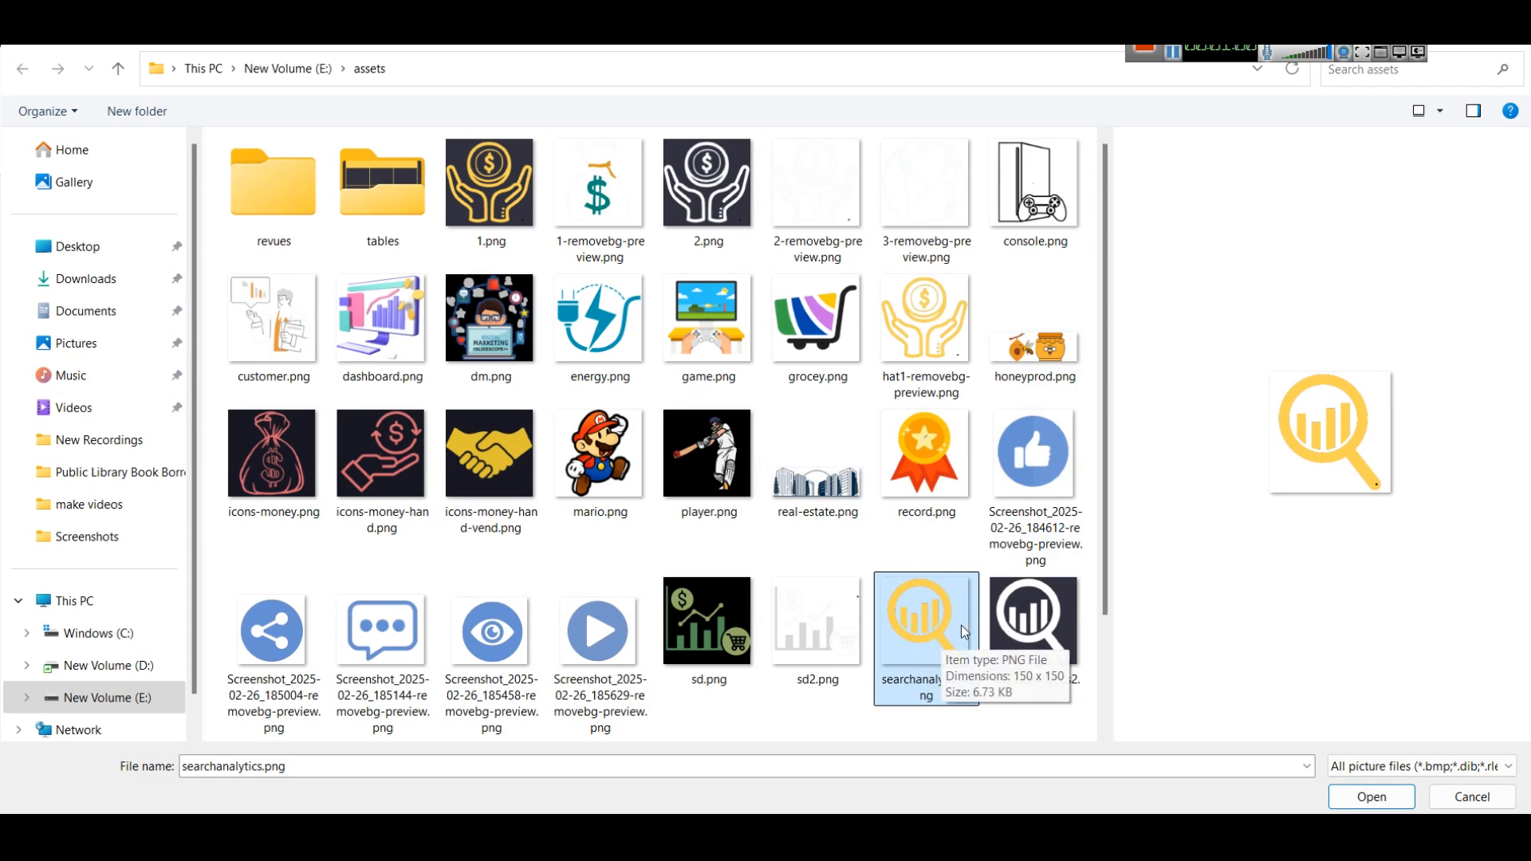
click(1036, 630)
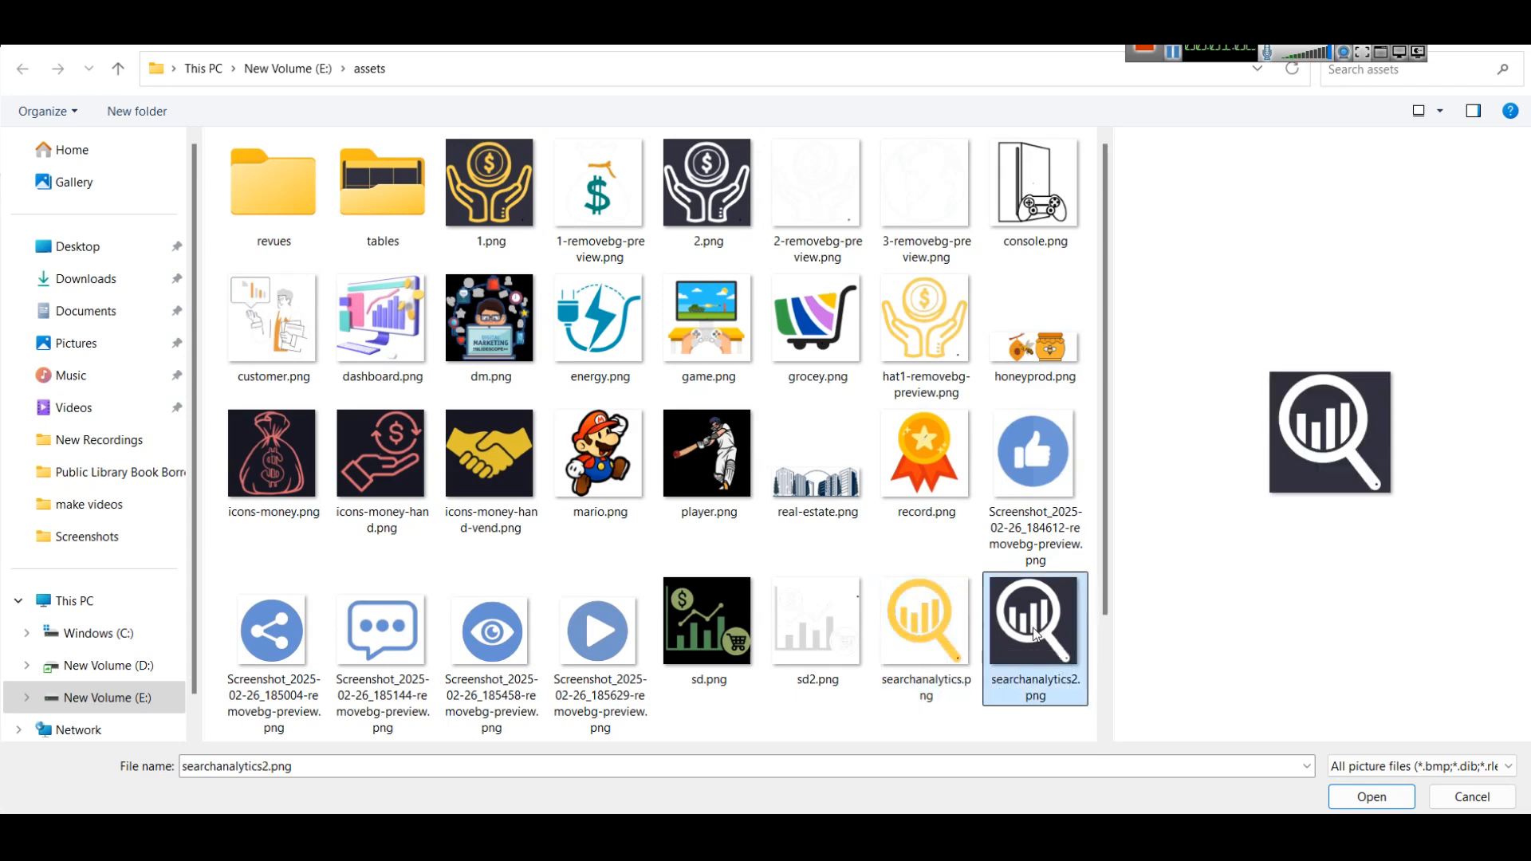
click(949, 634)
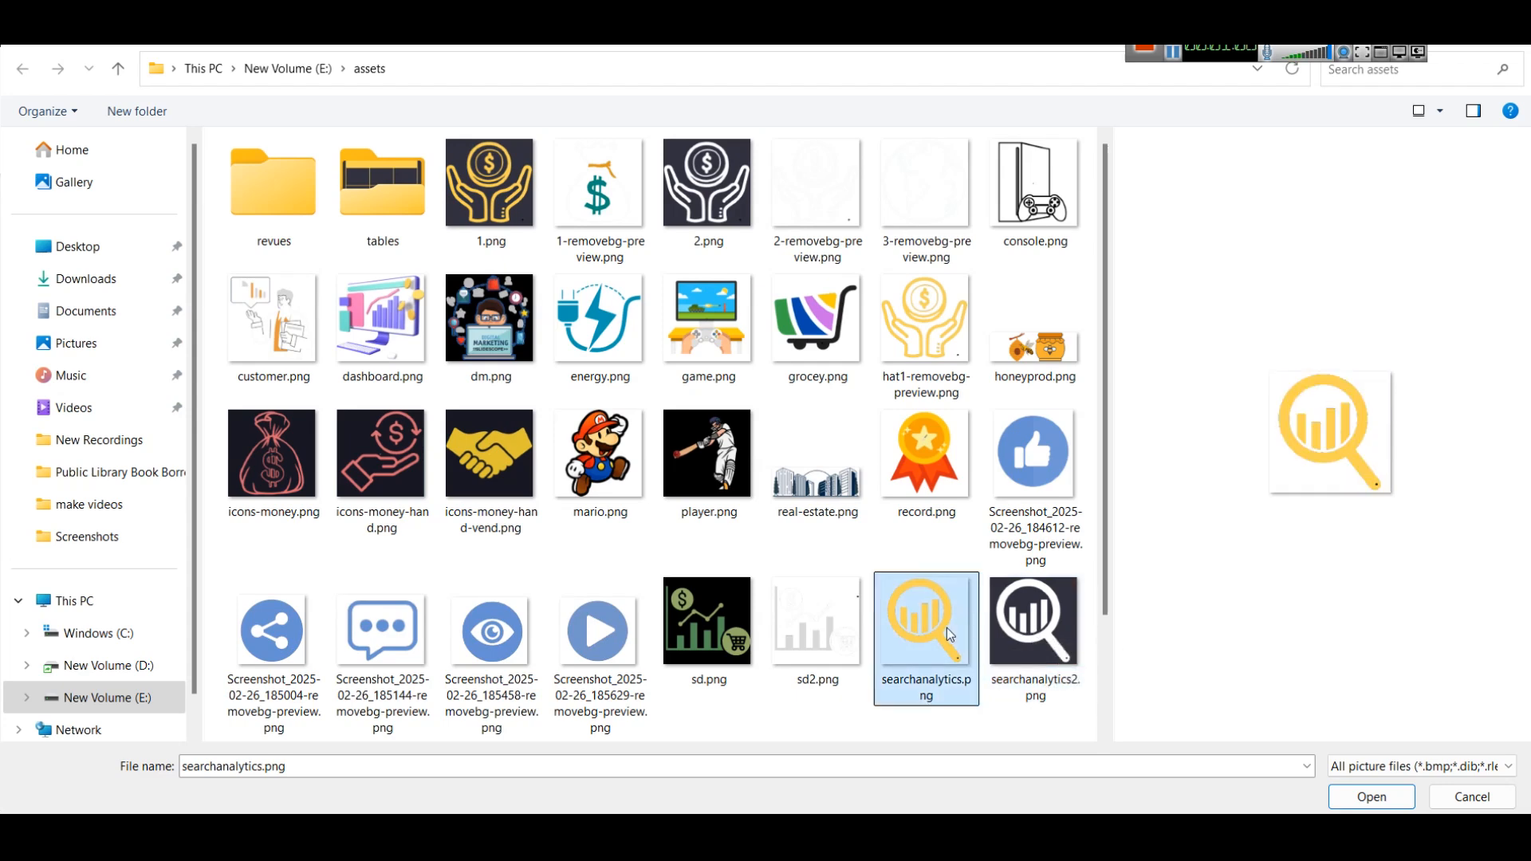
click(1040, 623)
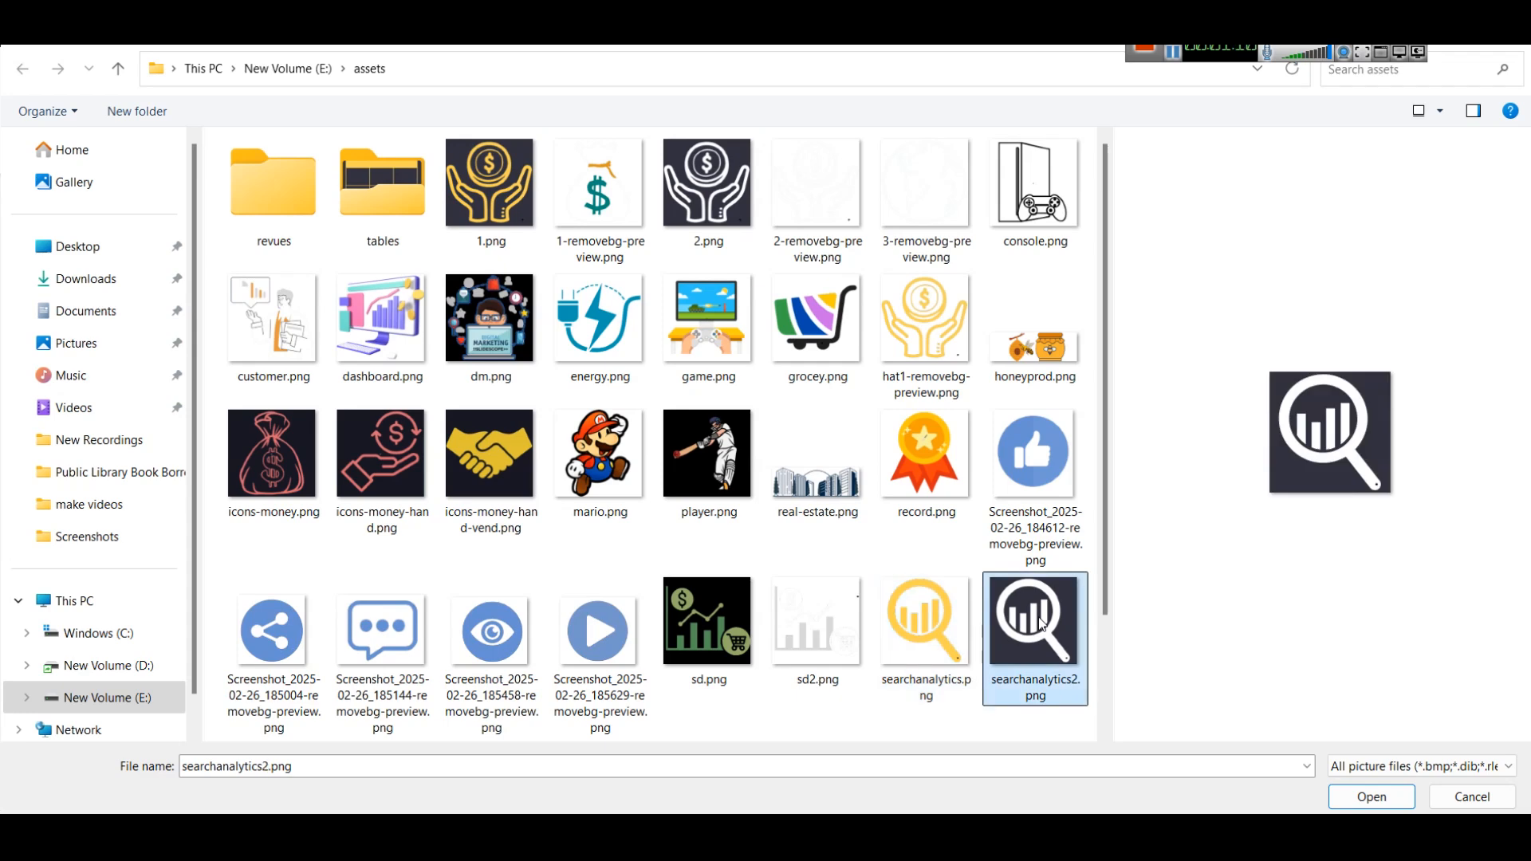
click(788, 149)
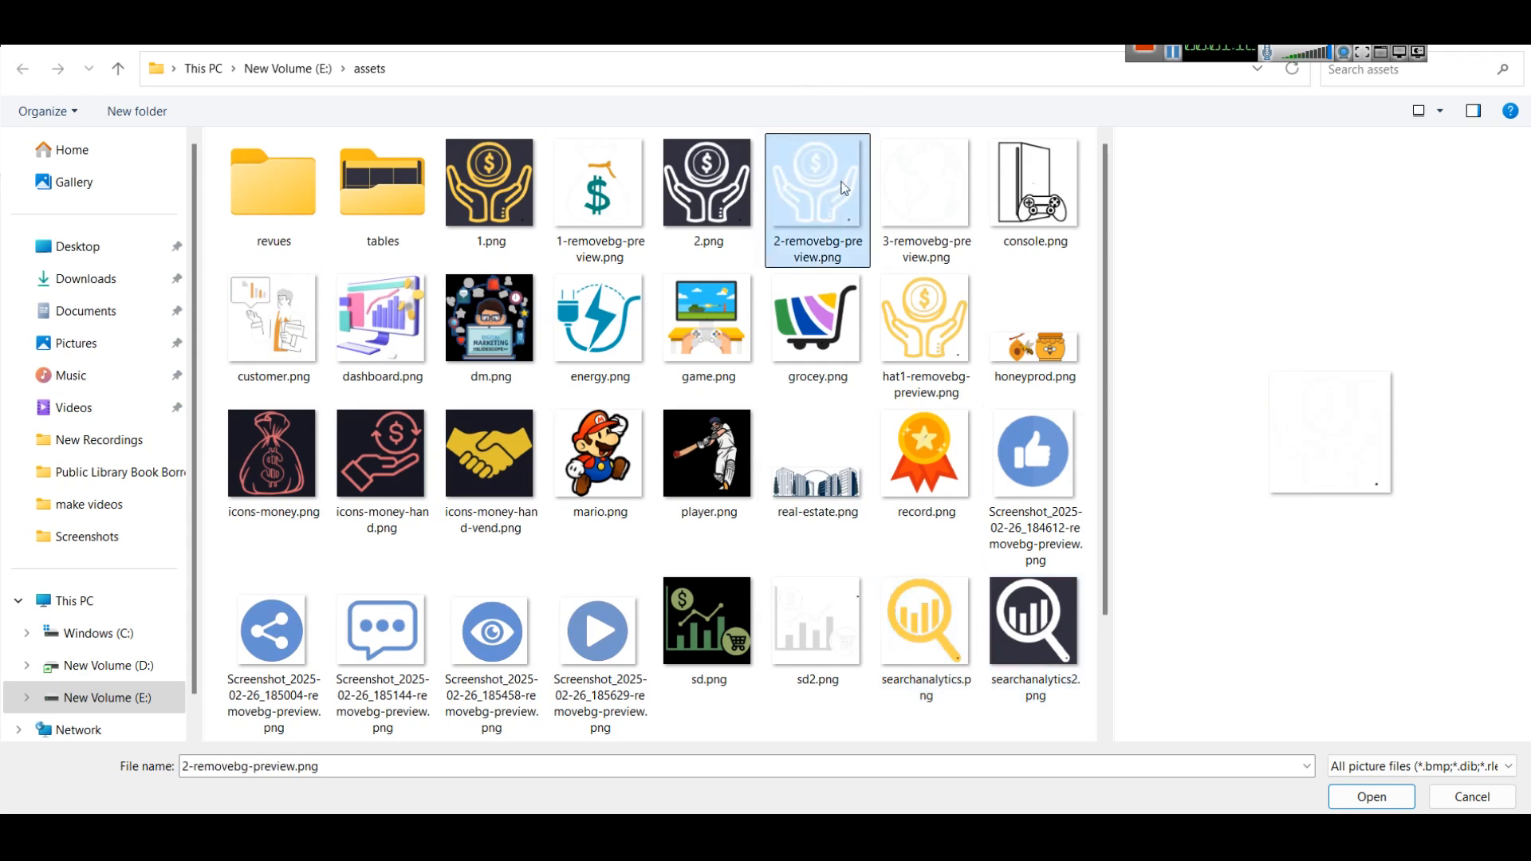
click(902, 349)
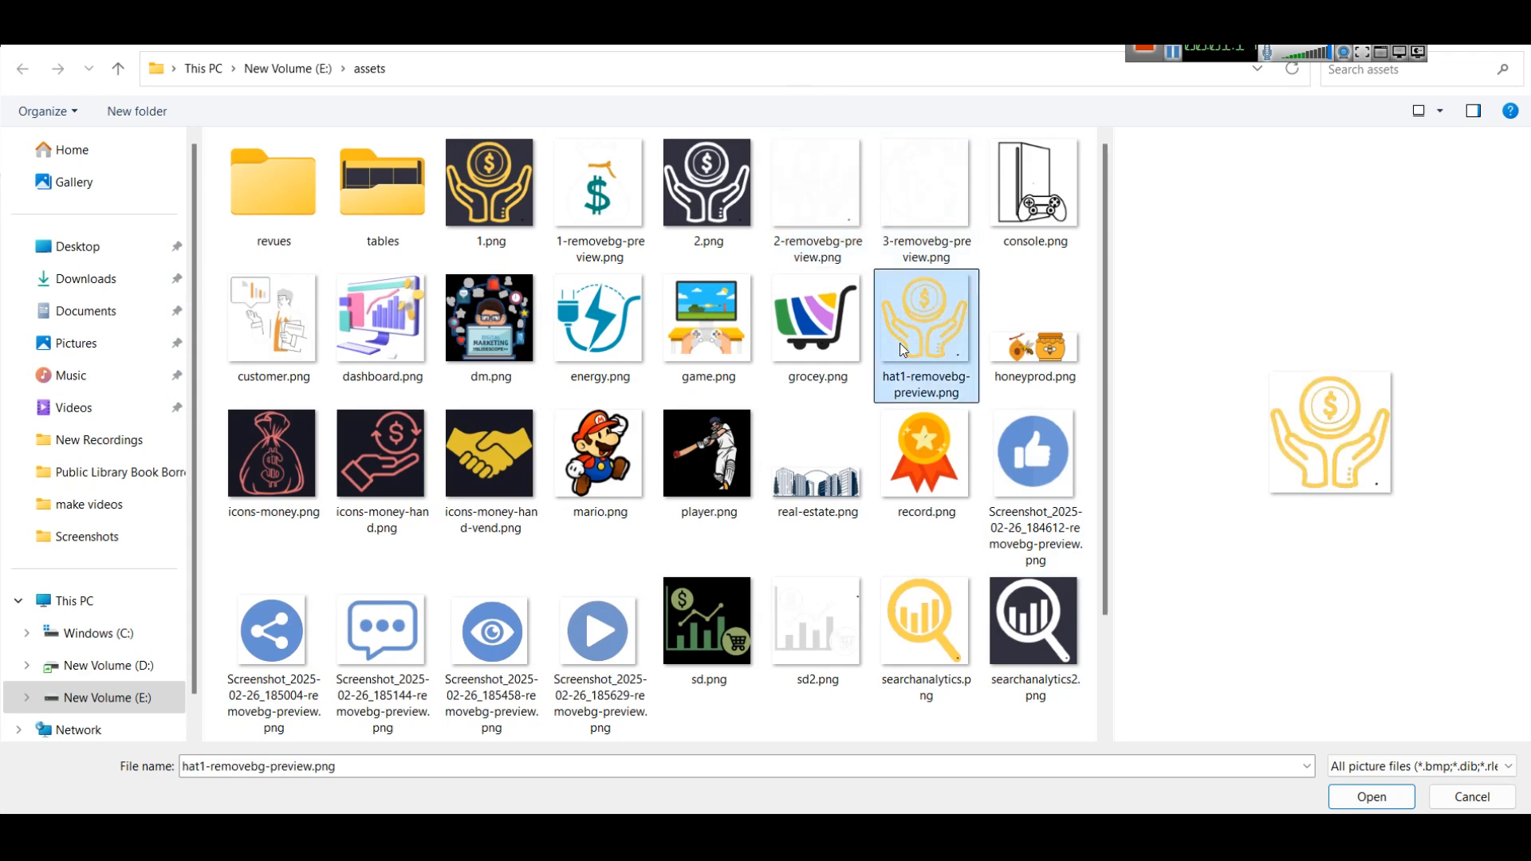
click(826, 199)
double_click(924, 352)
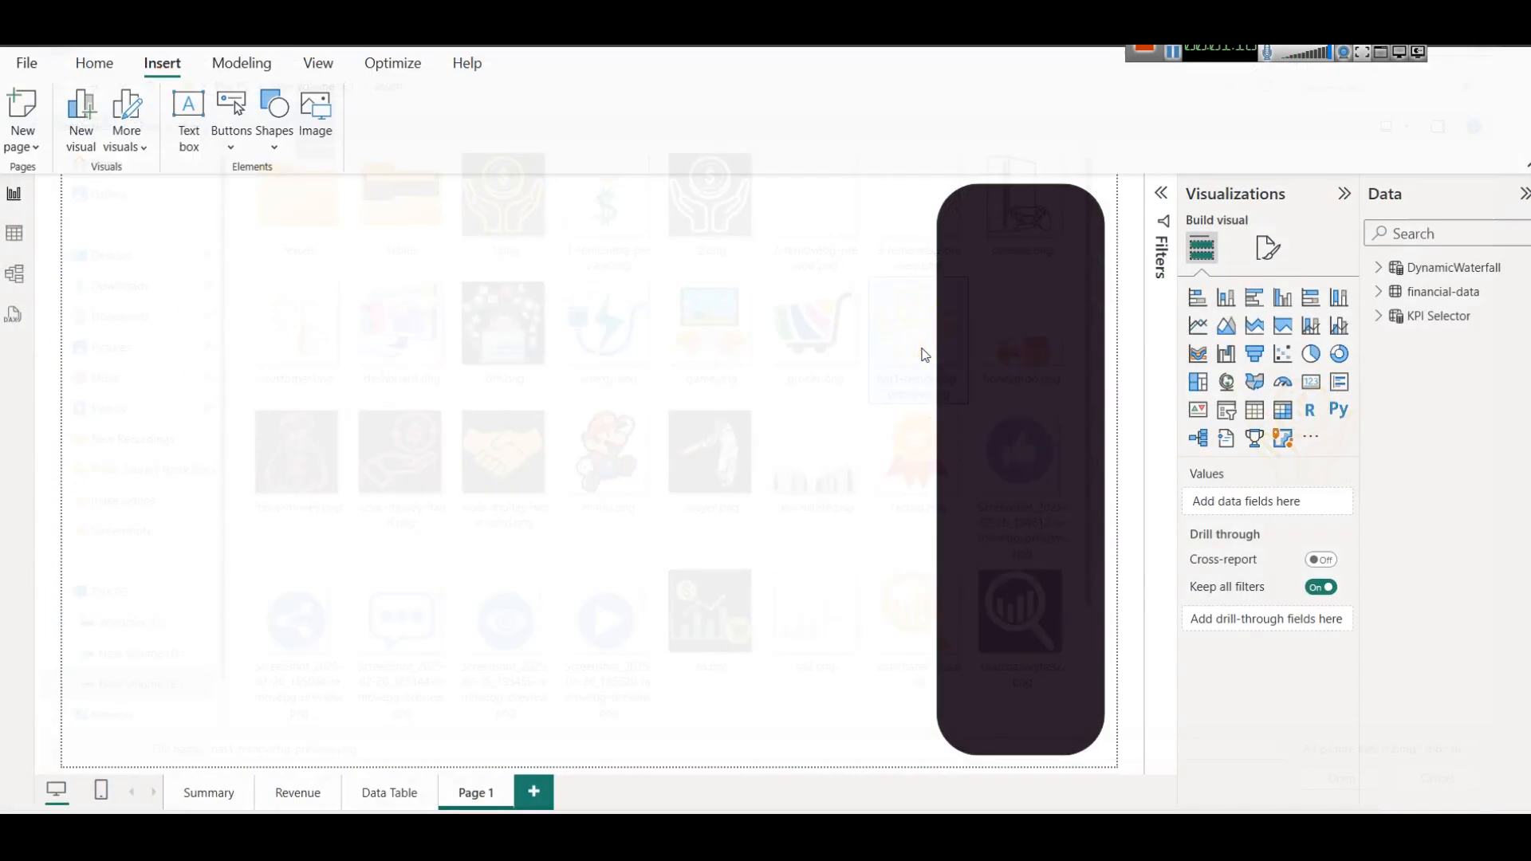
Place the gold hands-and-coin icon on the upper part of the dark panel and duplicate Page 1.
drag(245, 472, 1027, 374)
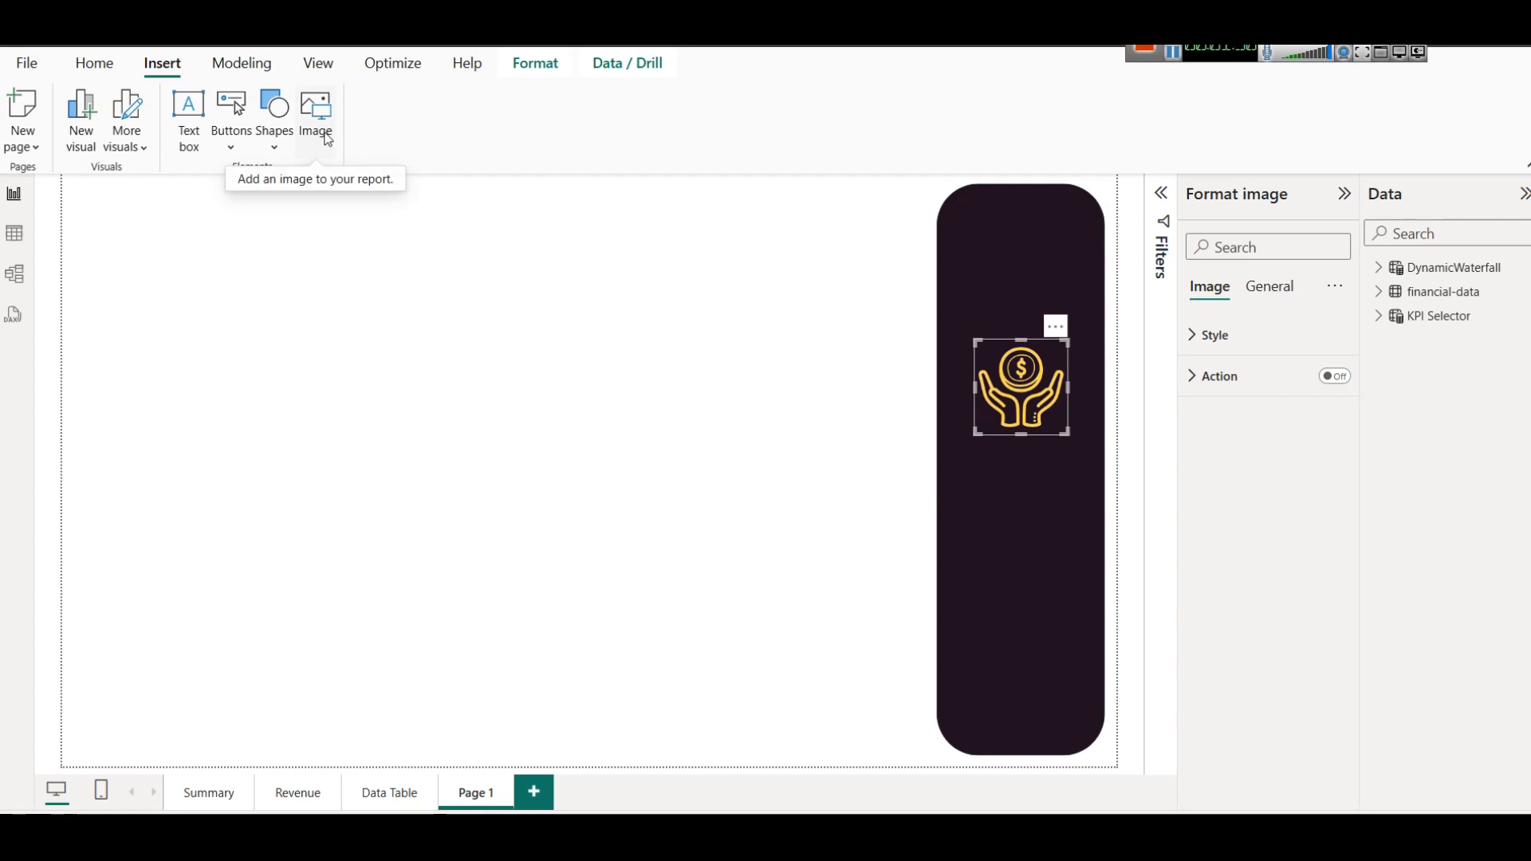
click(525, 791)
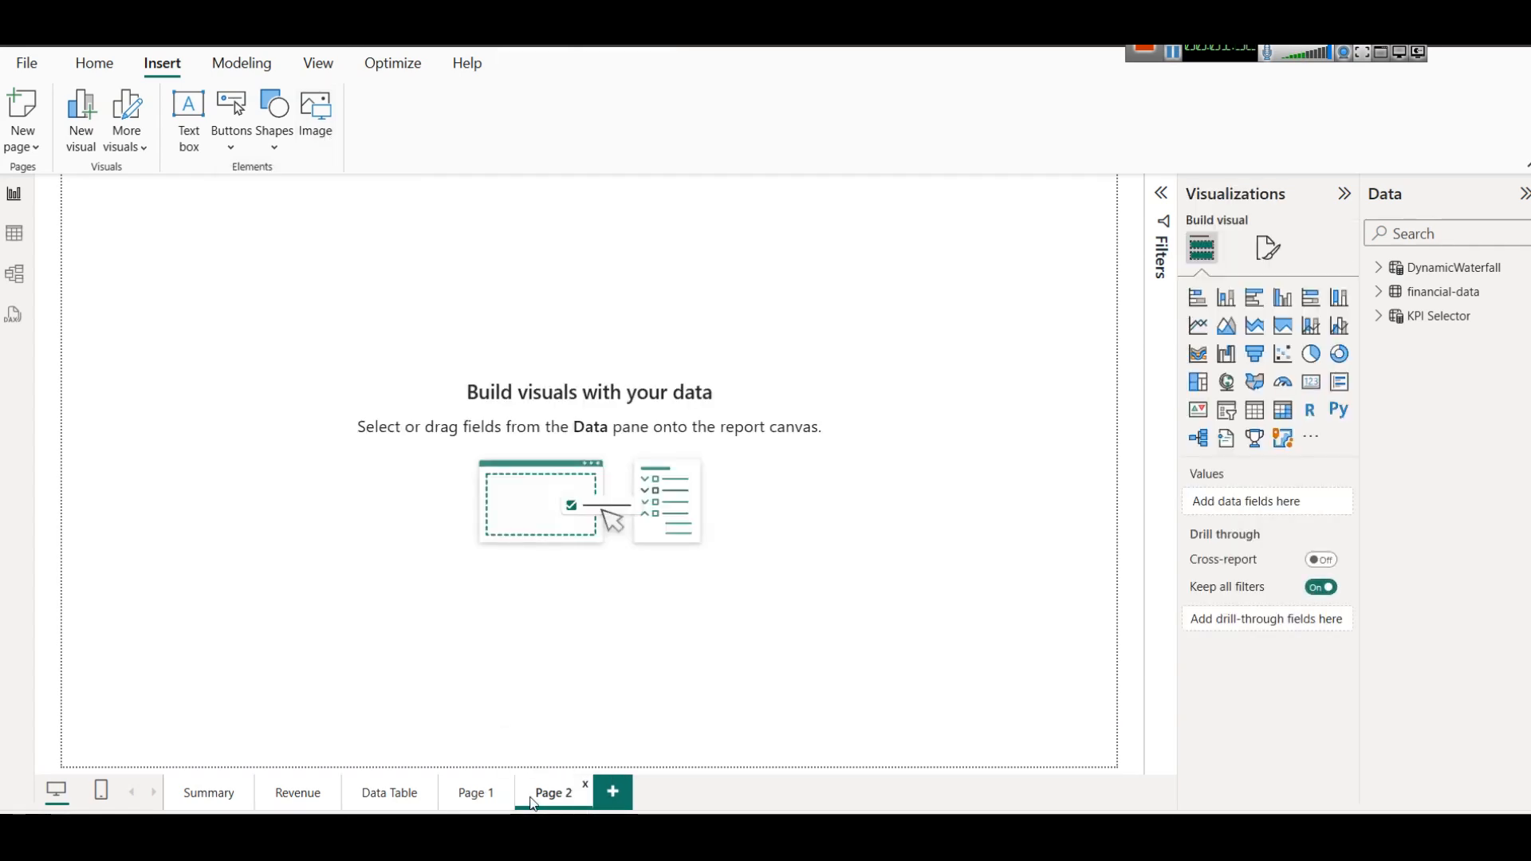
right_click(470, 793)
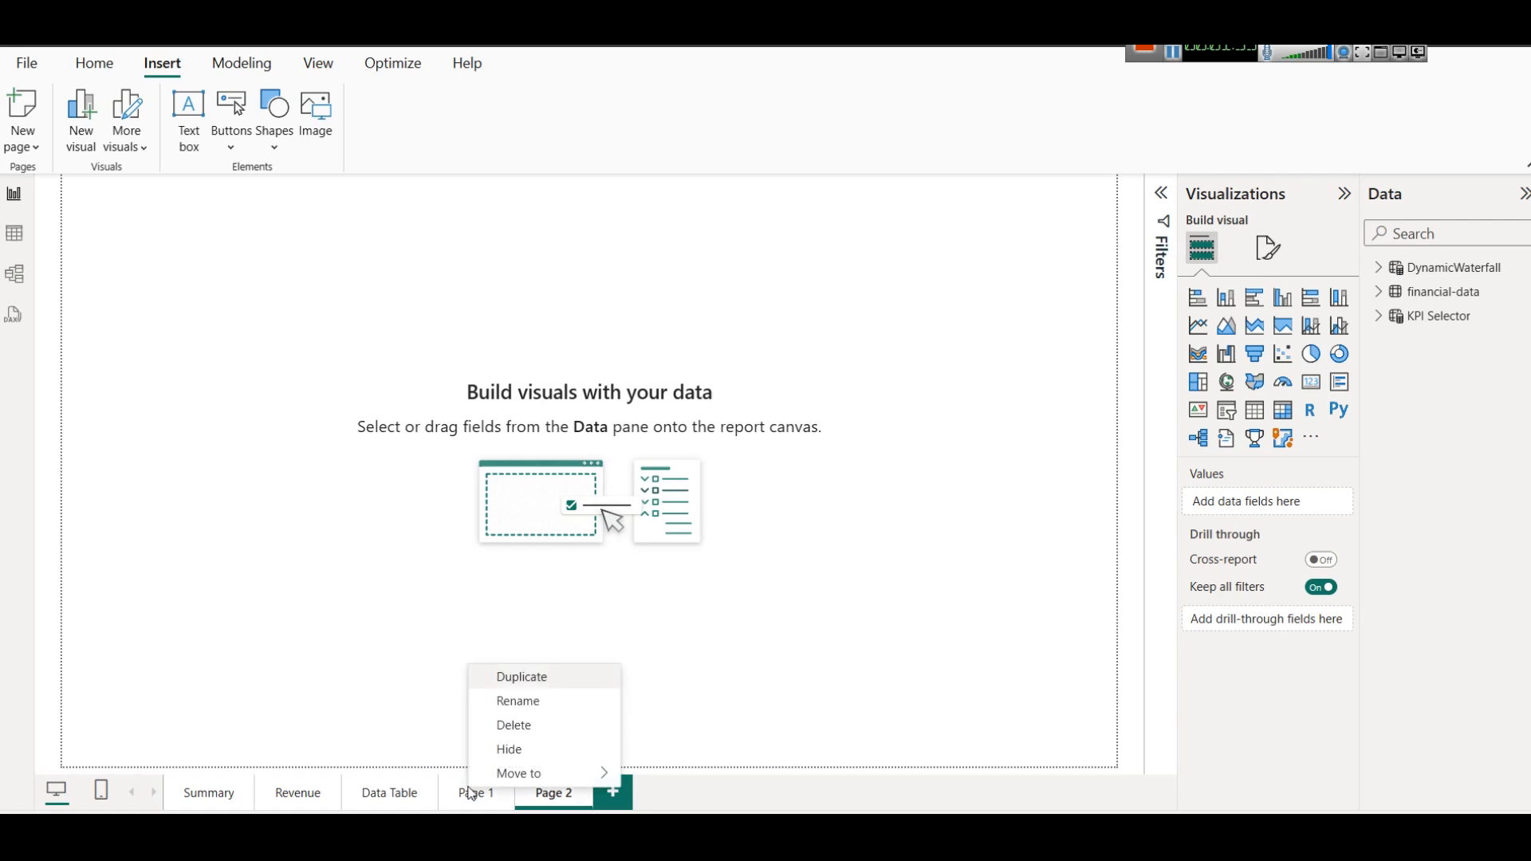
click(519, 677)
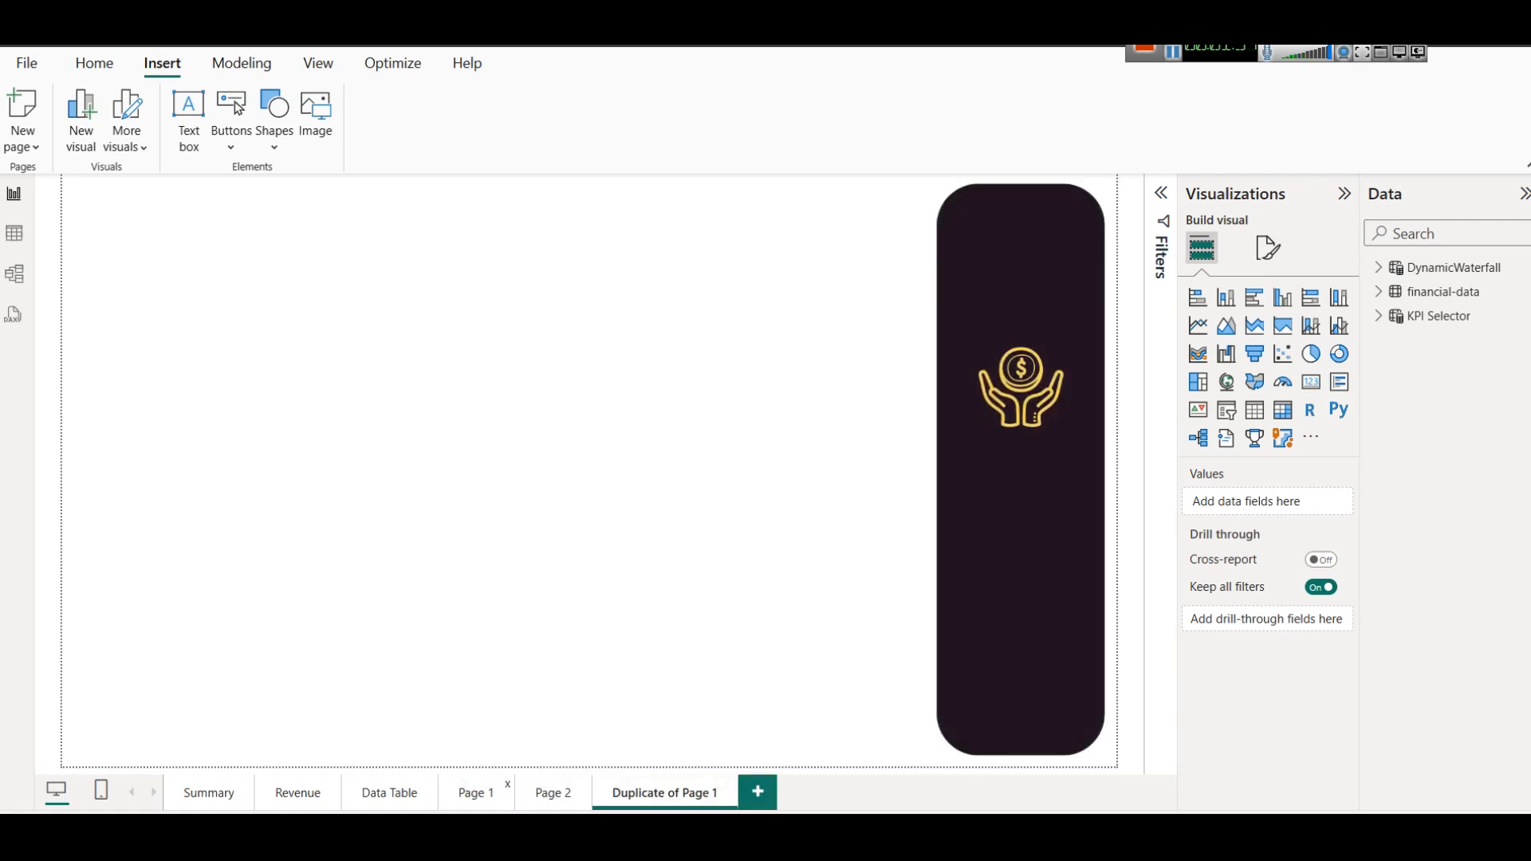
click(584, 785)
click(924, 471)
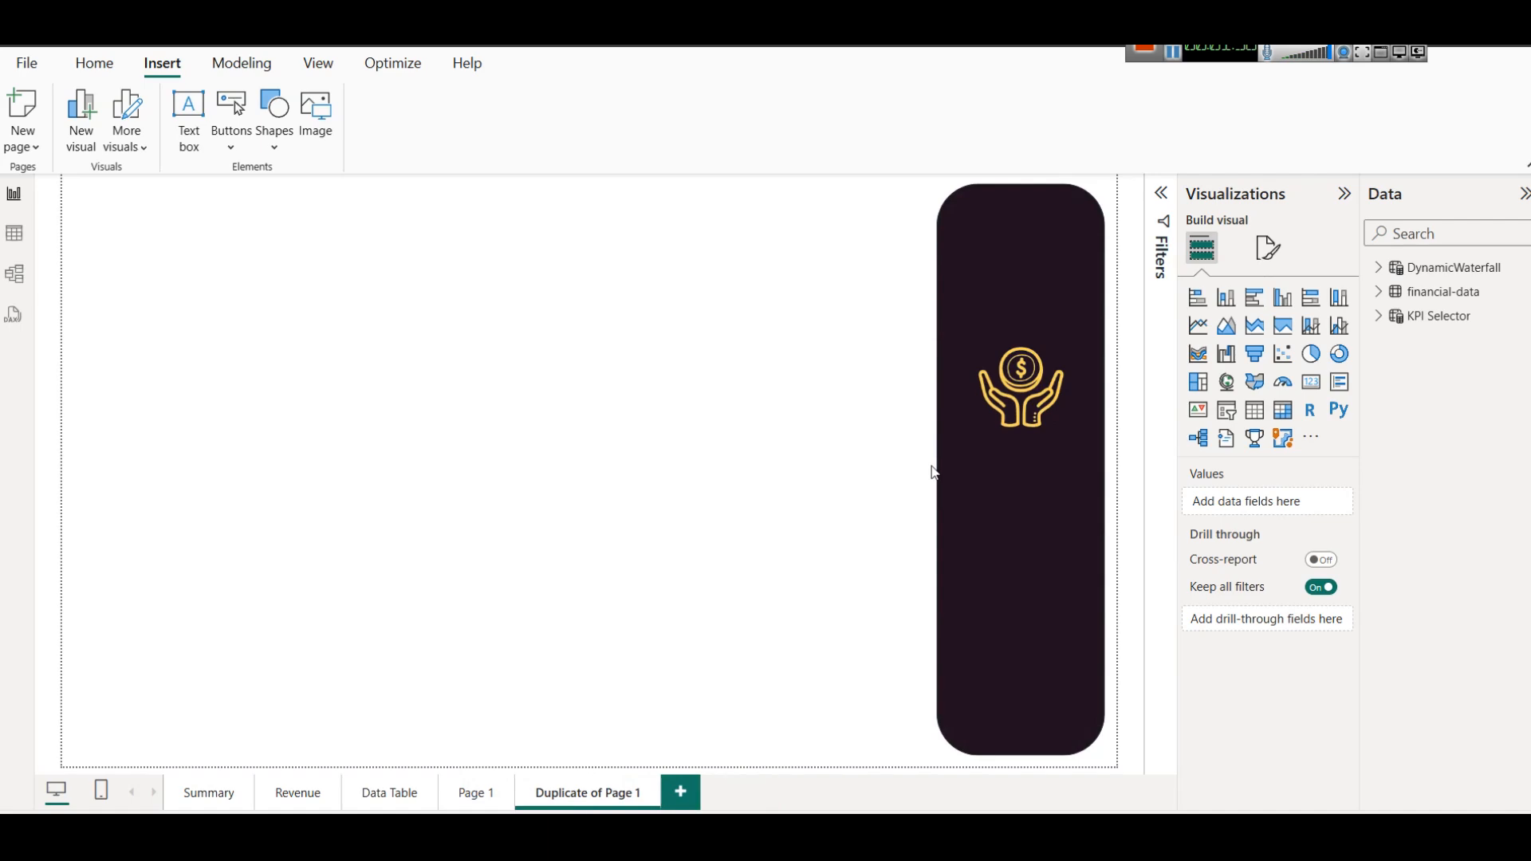
On the duplicate page, replace the gold hands-and-coin icon with the white version at the same place on the panel.
click(1021, 403)
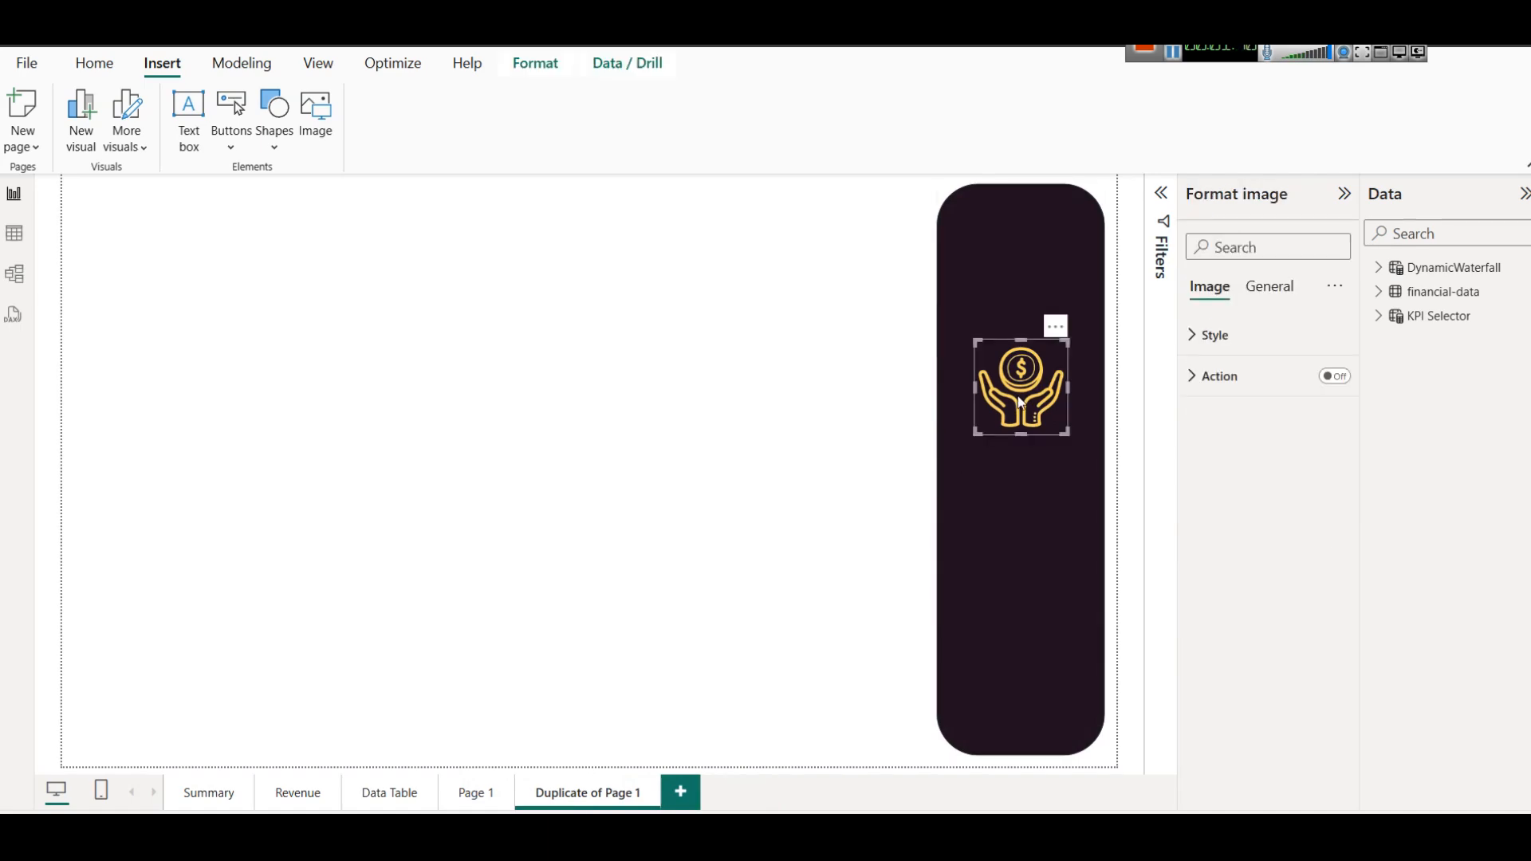
key(Delete)
click(328, 137)
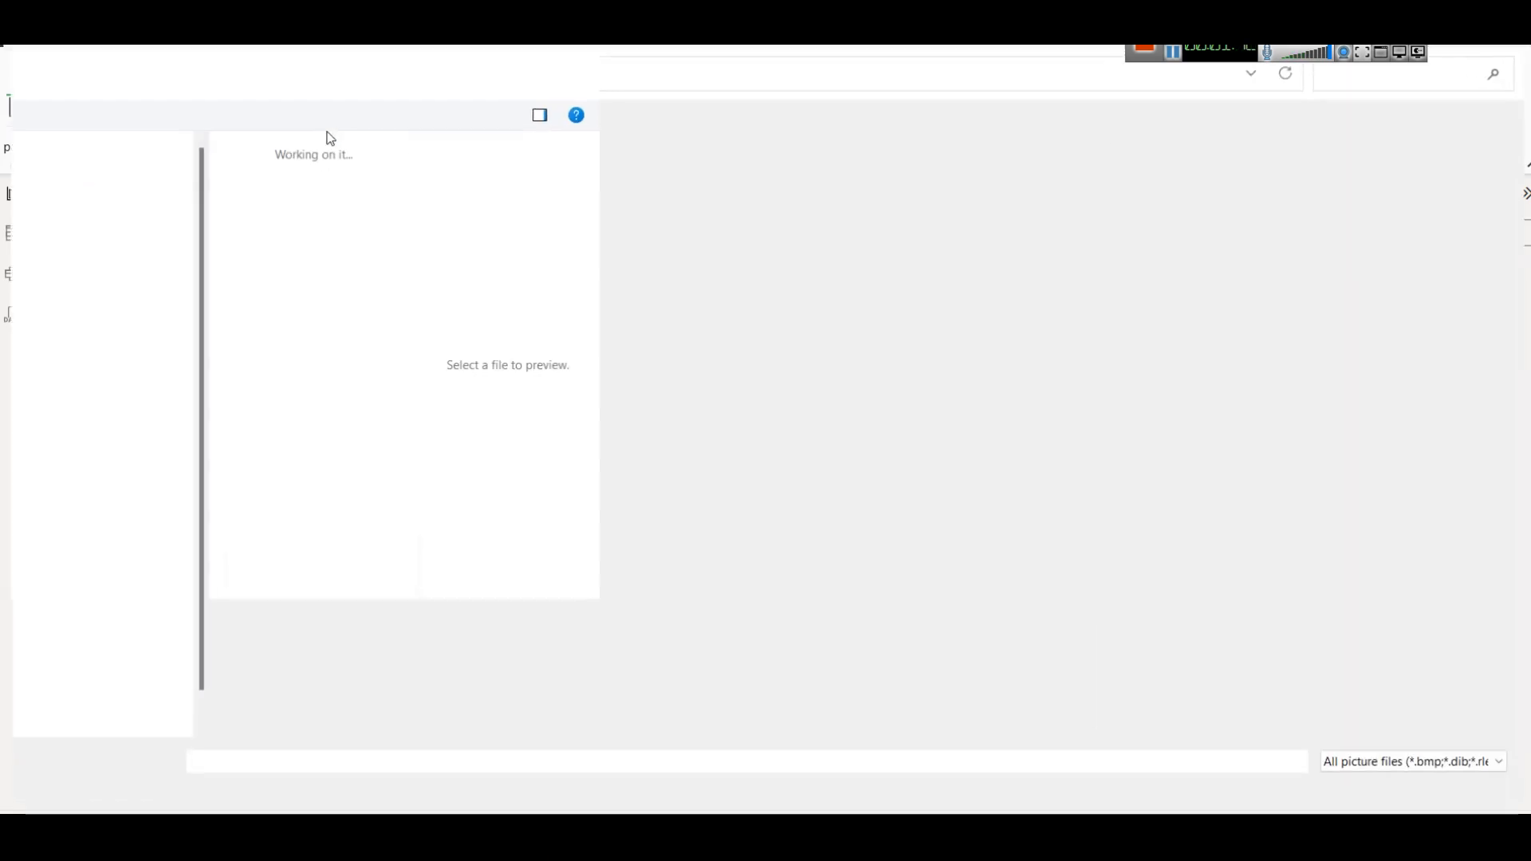
double_click(782, 209)
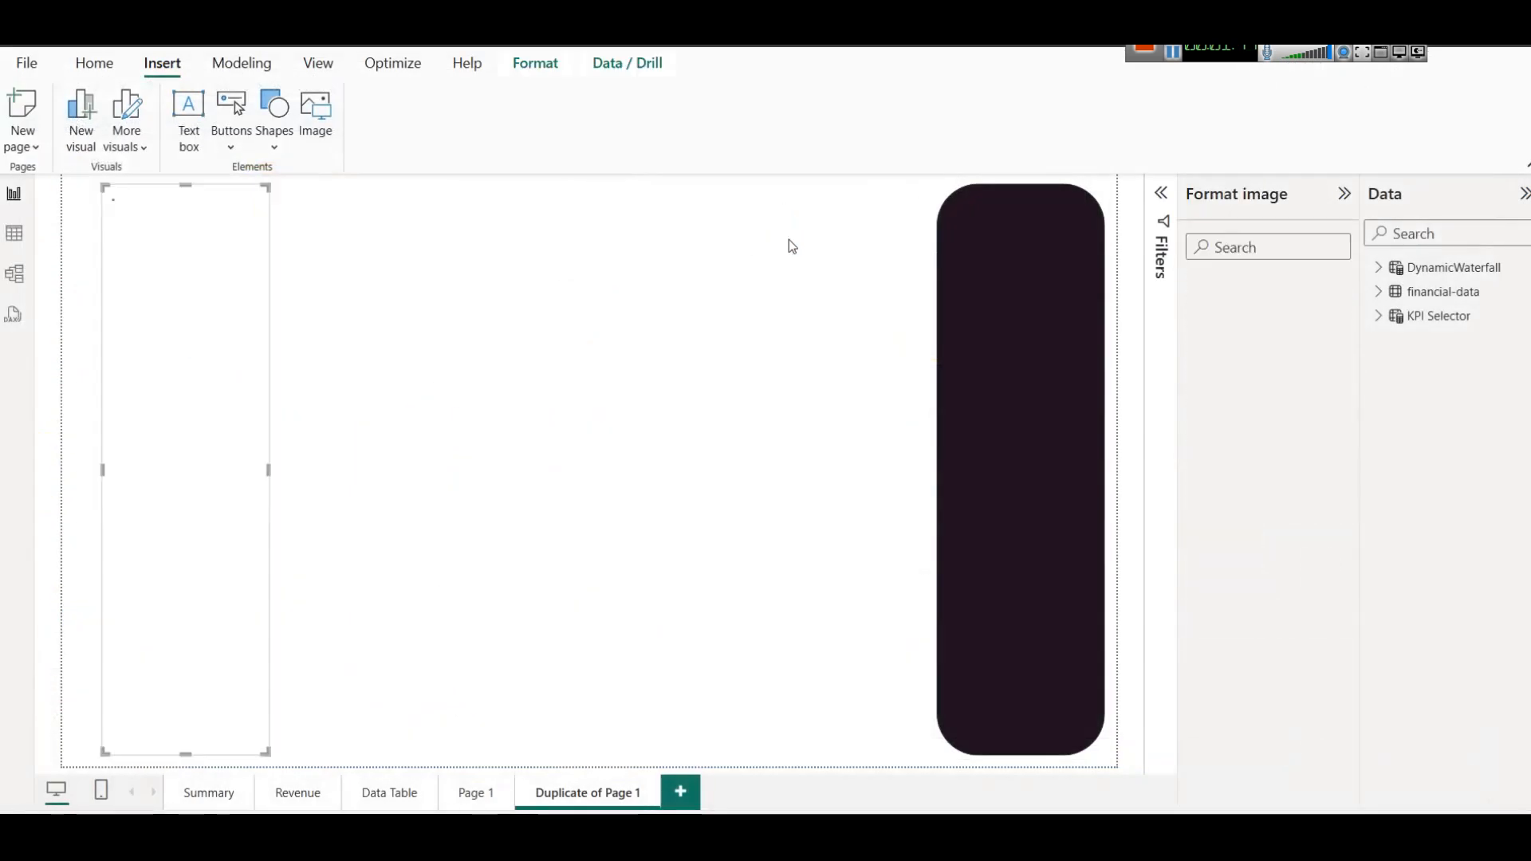
drag(182, 195, 195, 656)
drag(198, 709, 989, 402)
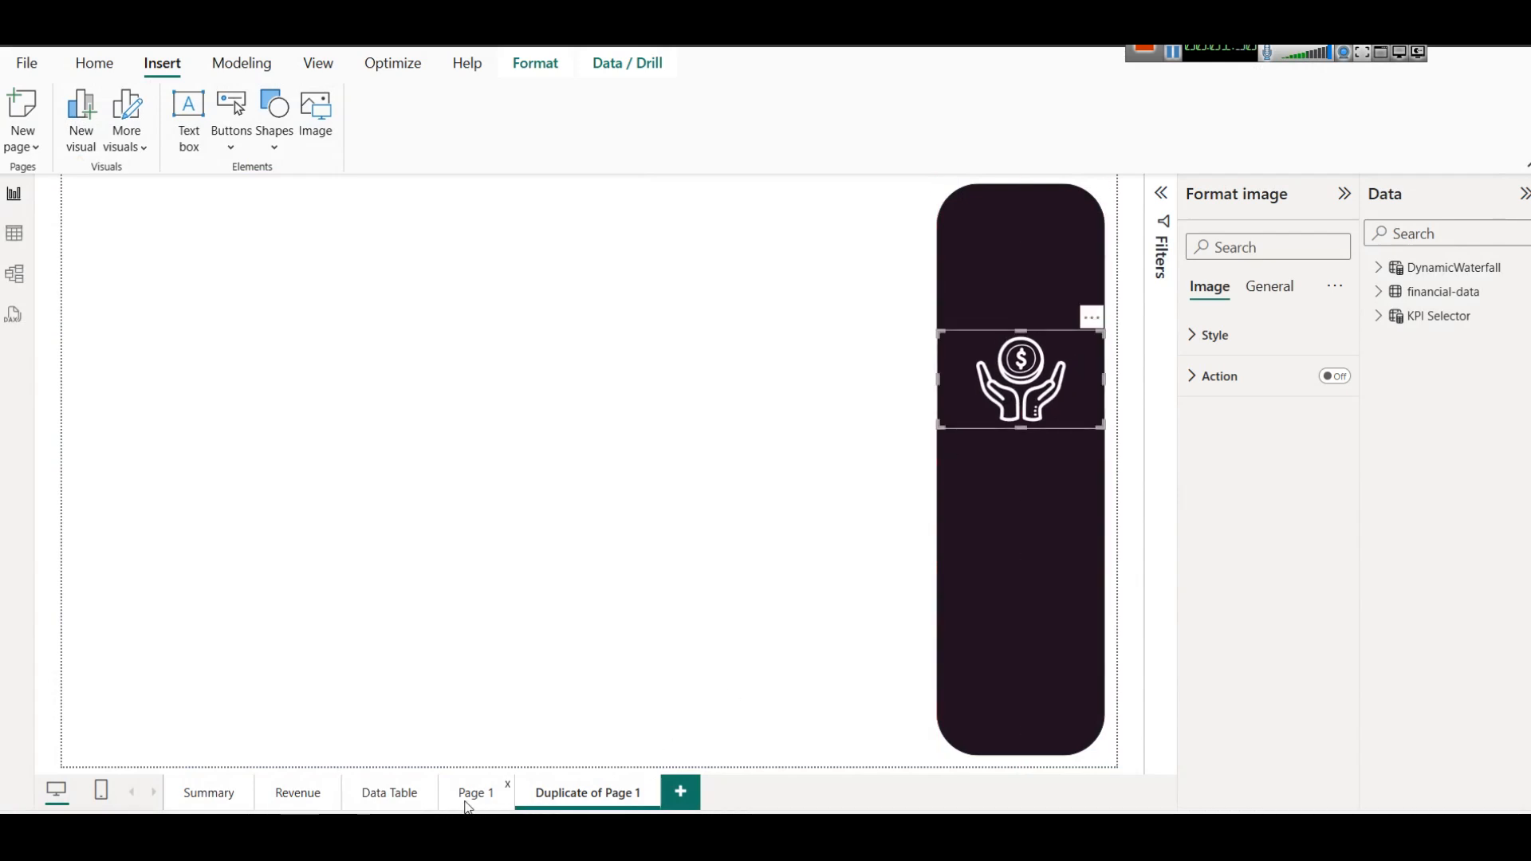
Compare the gold icon on Page 1 with the white icon on the duplicate page.
click(468, 804)
click(528, 805)
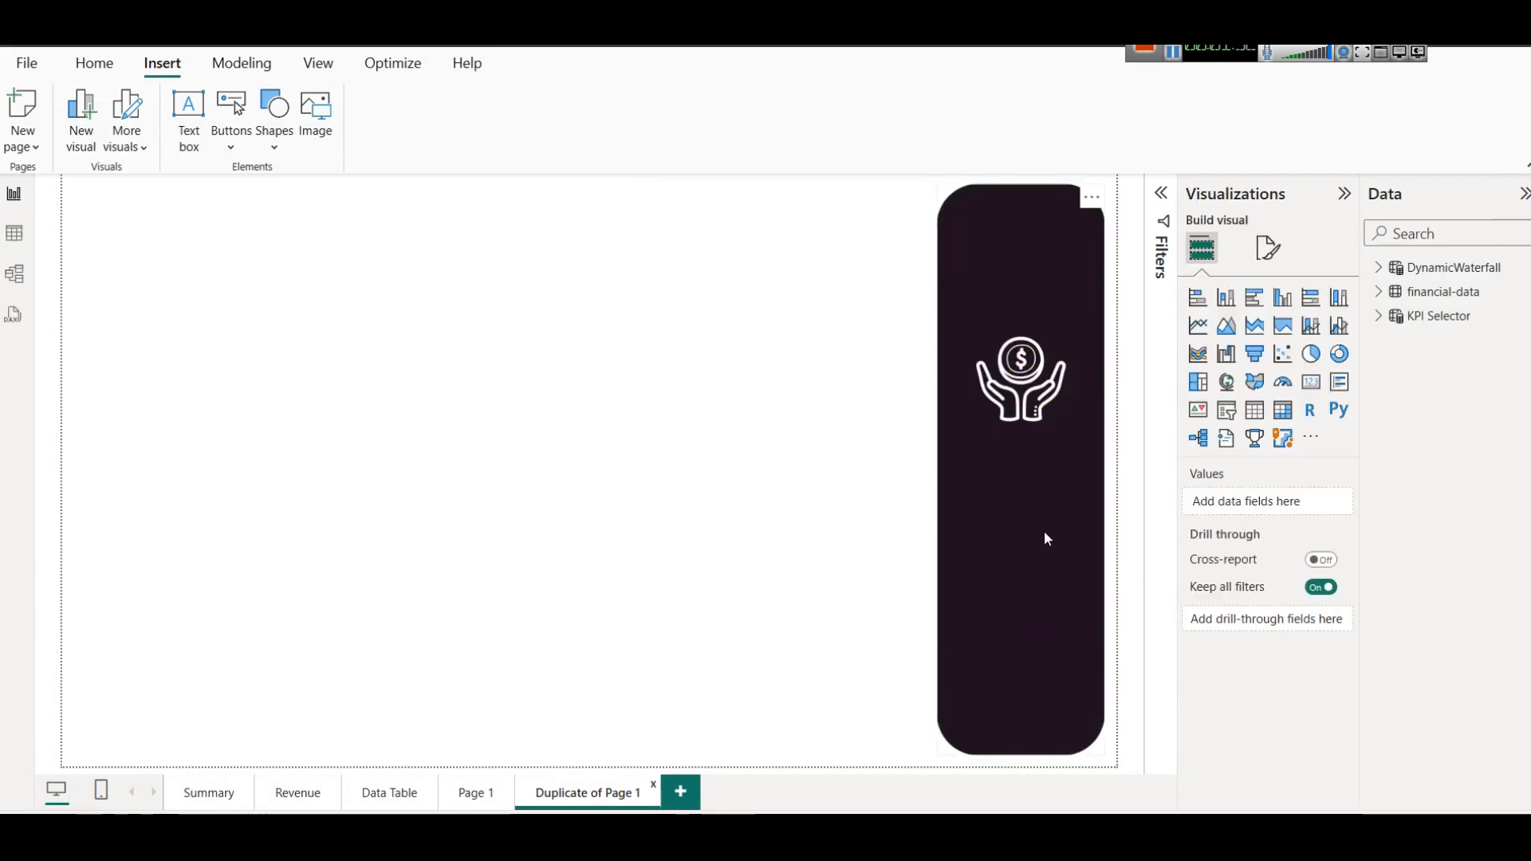
click(494, 795)
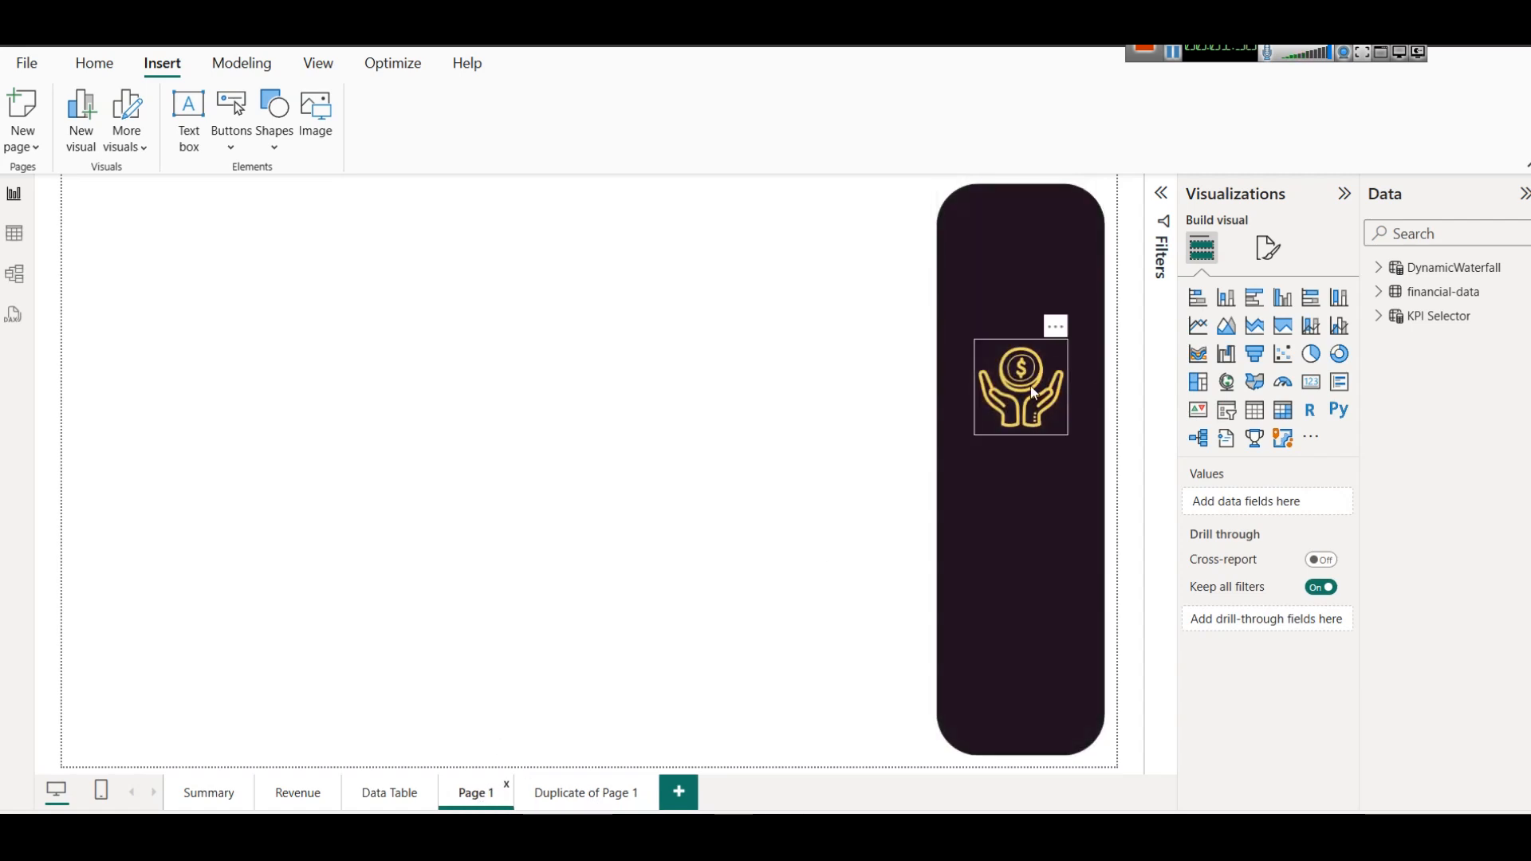
click(1033, 392)
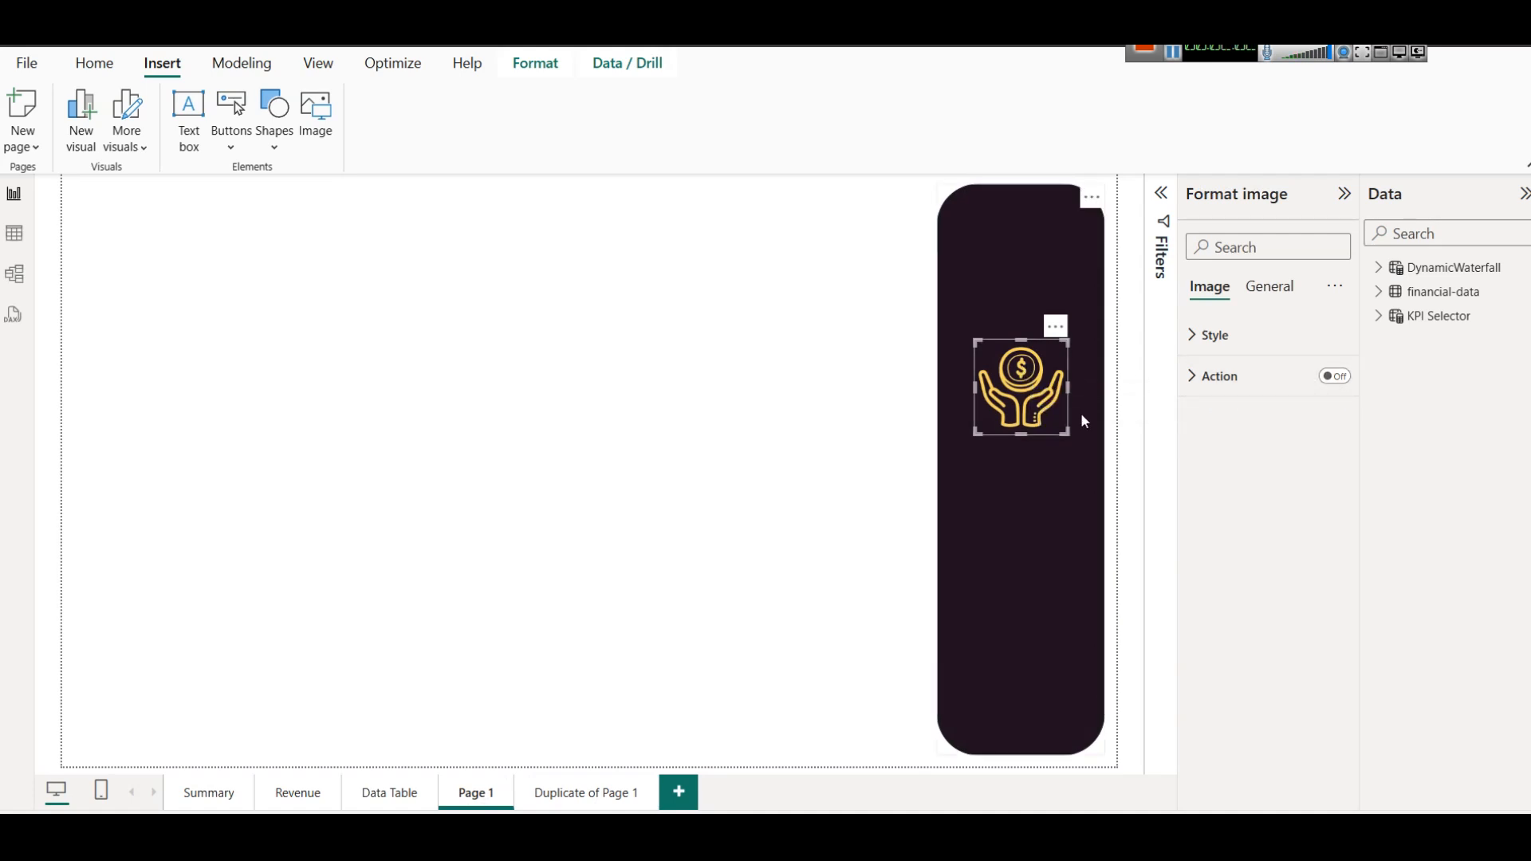
click(542, 788)
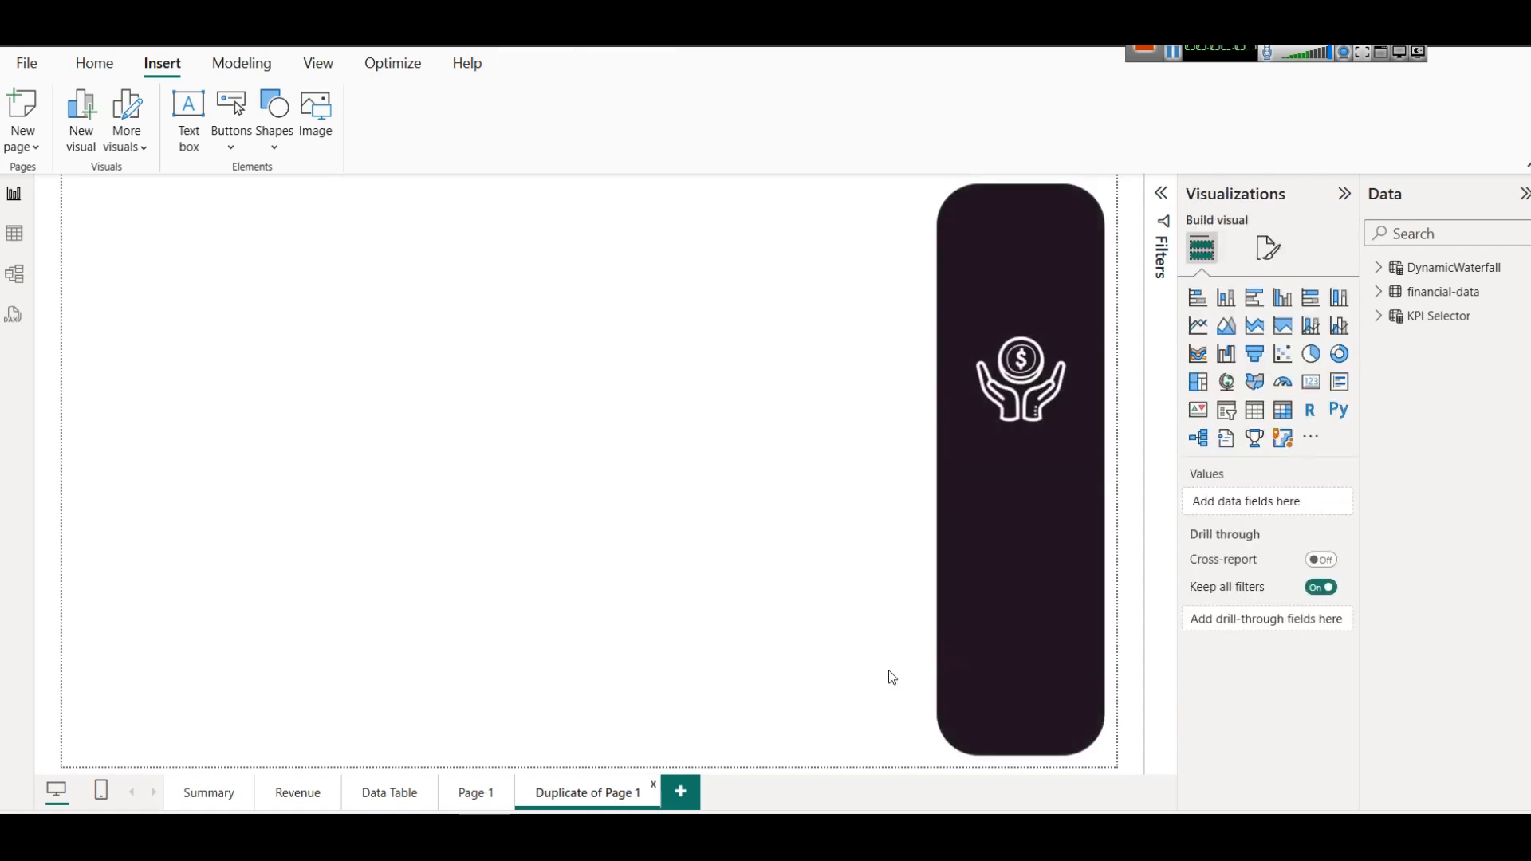
Enable an action on the duplicate page's white icon, with type Page navigation and destination Page 1.
click(1041, 371)
click(1335, 376)
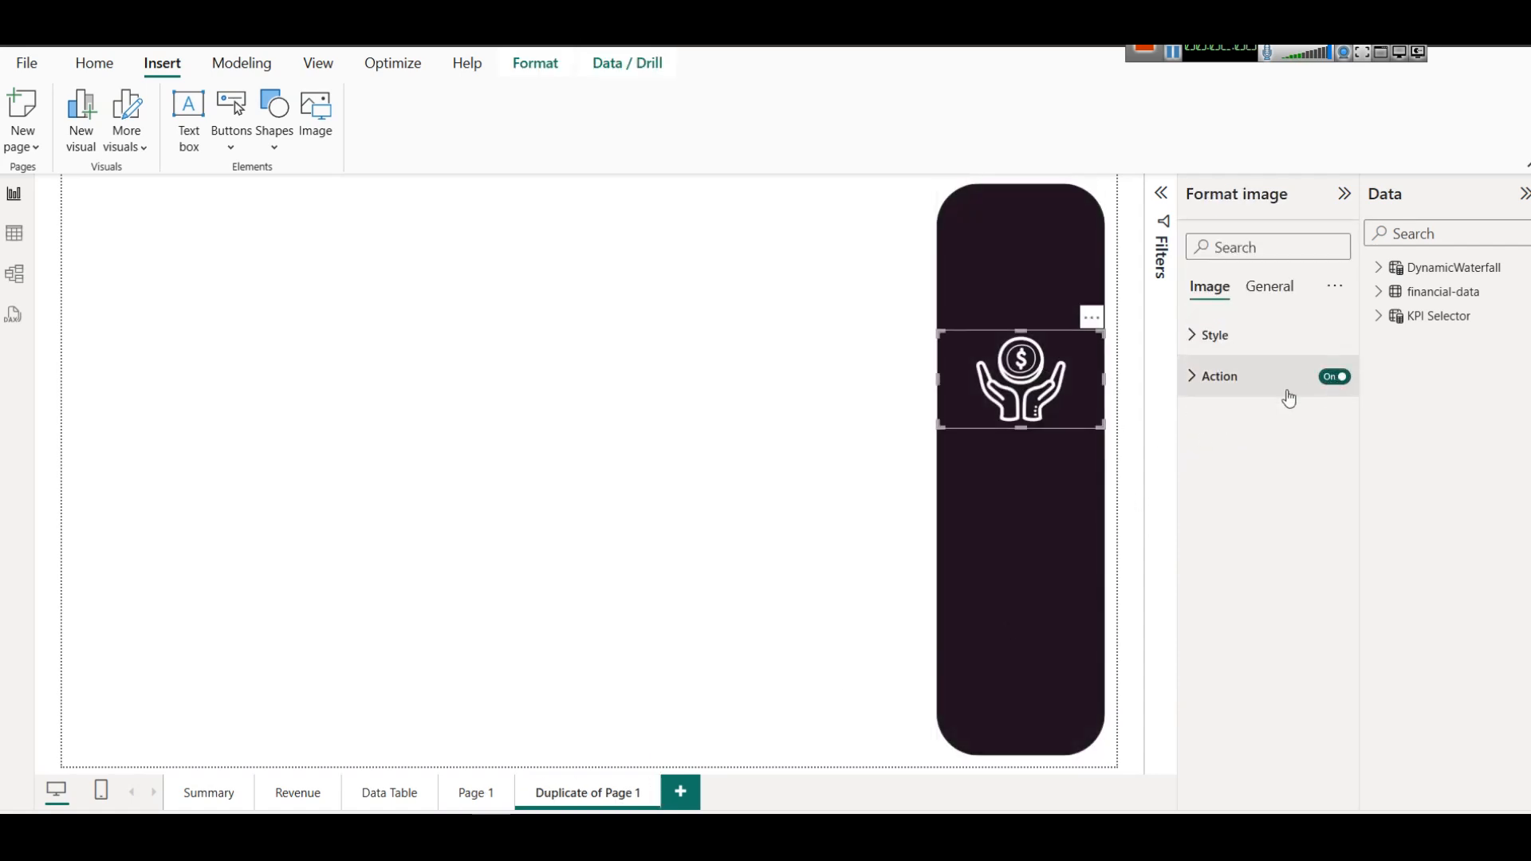
click(1232, 385)
click(1249, 479)
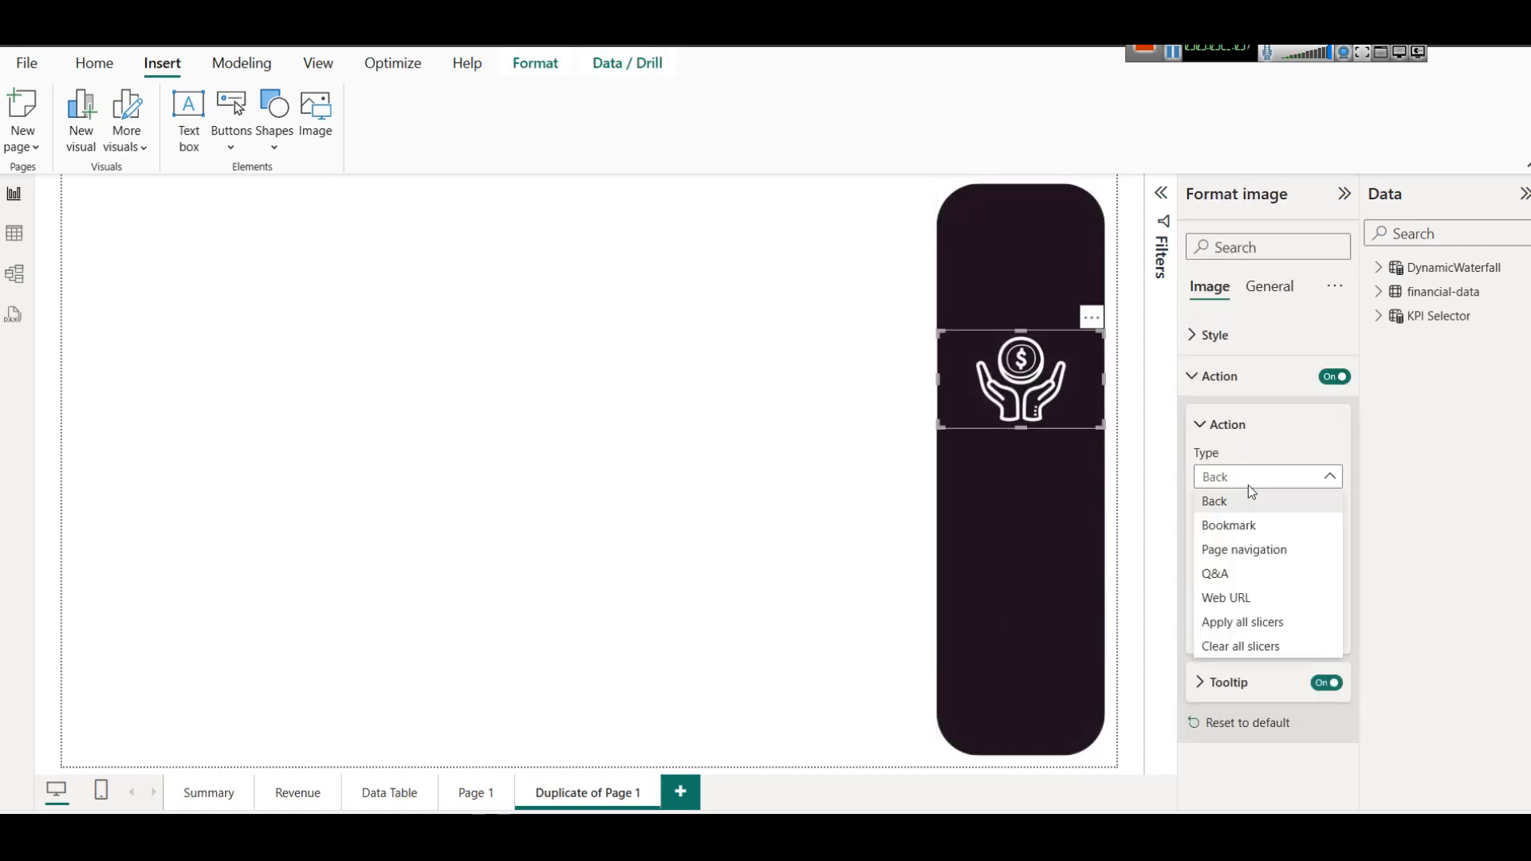
click(1271, 549)
click(1254, 580)
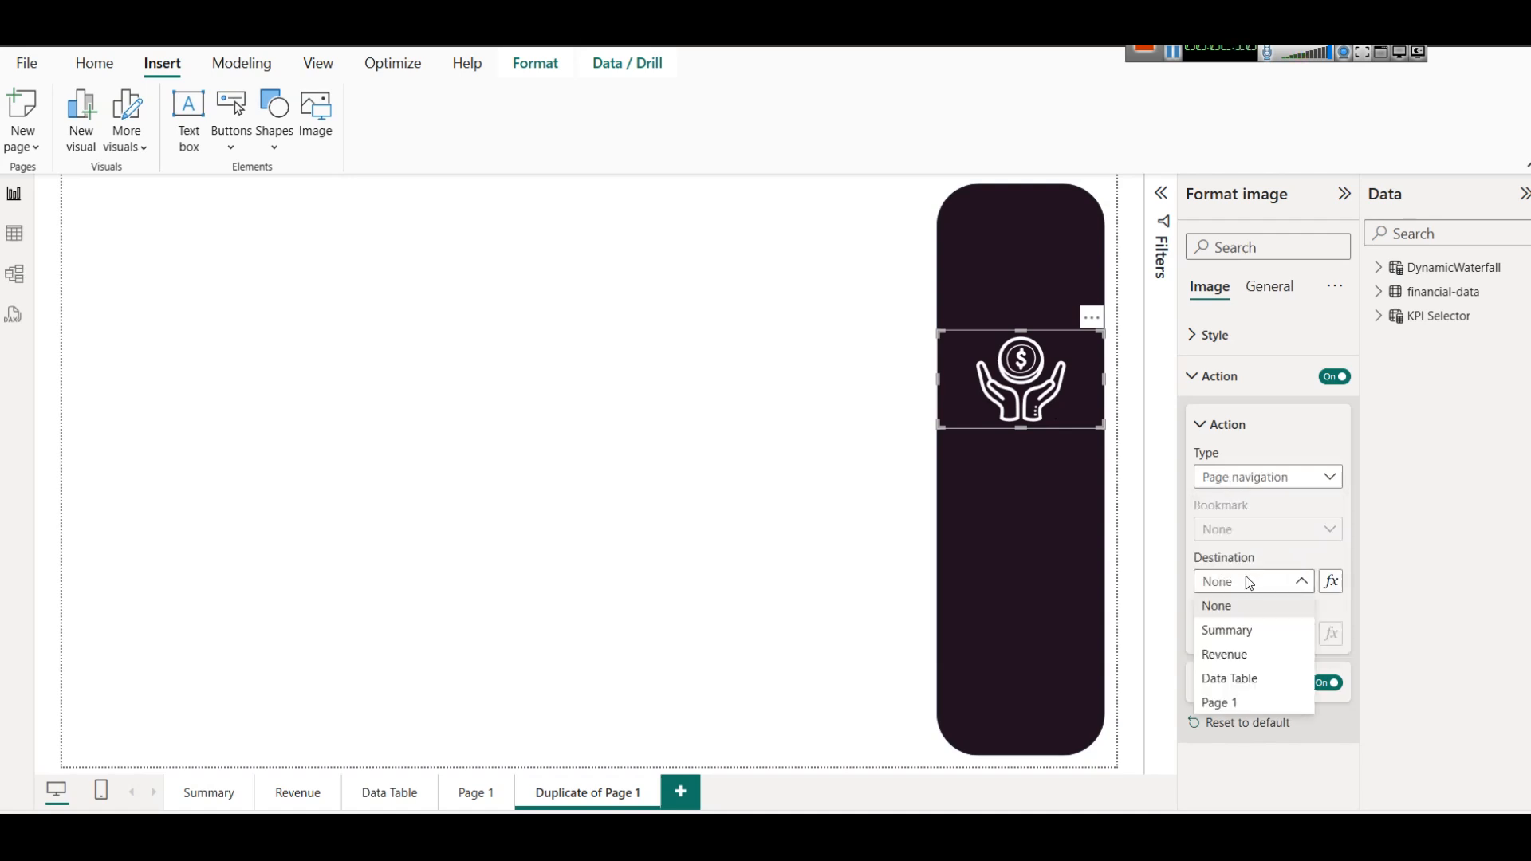
click(1221, 707)
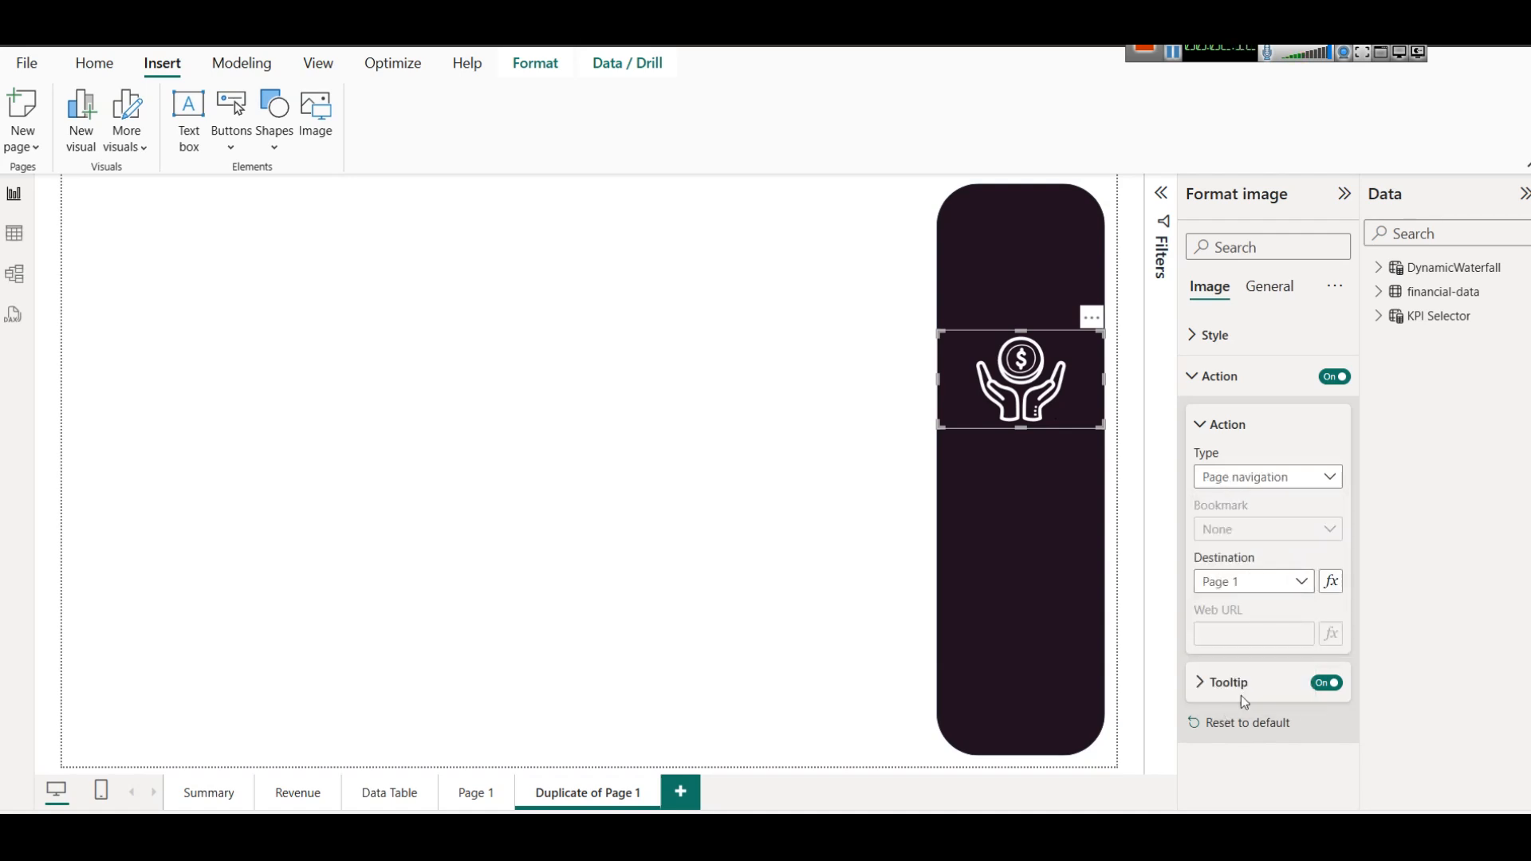
click(924, 499)
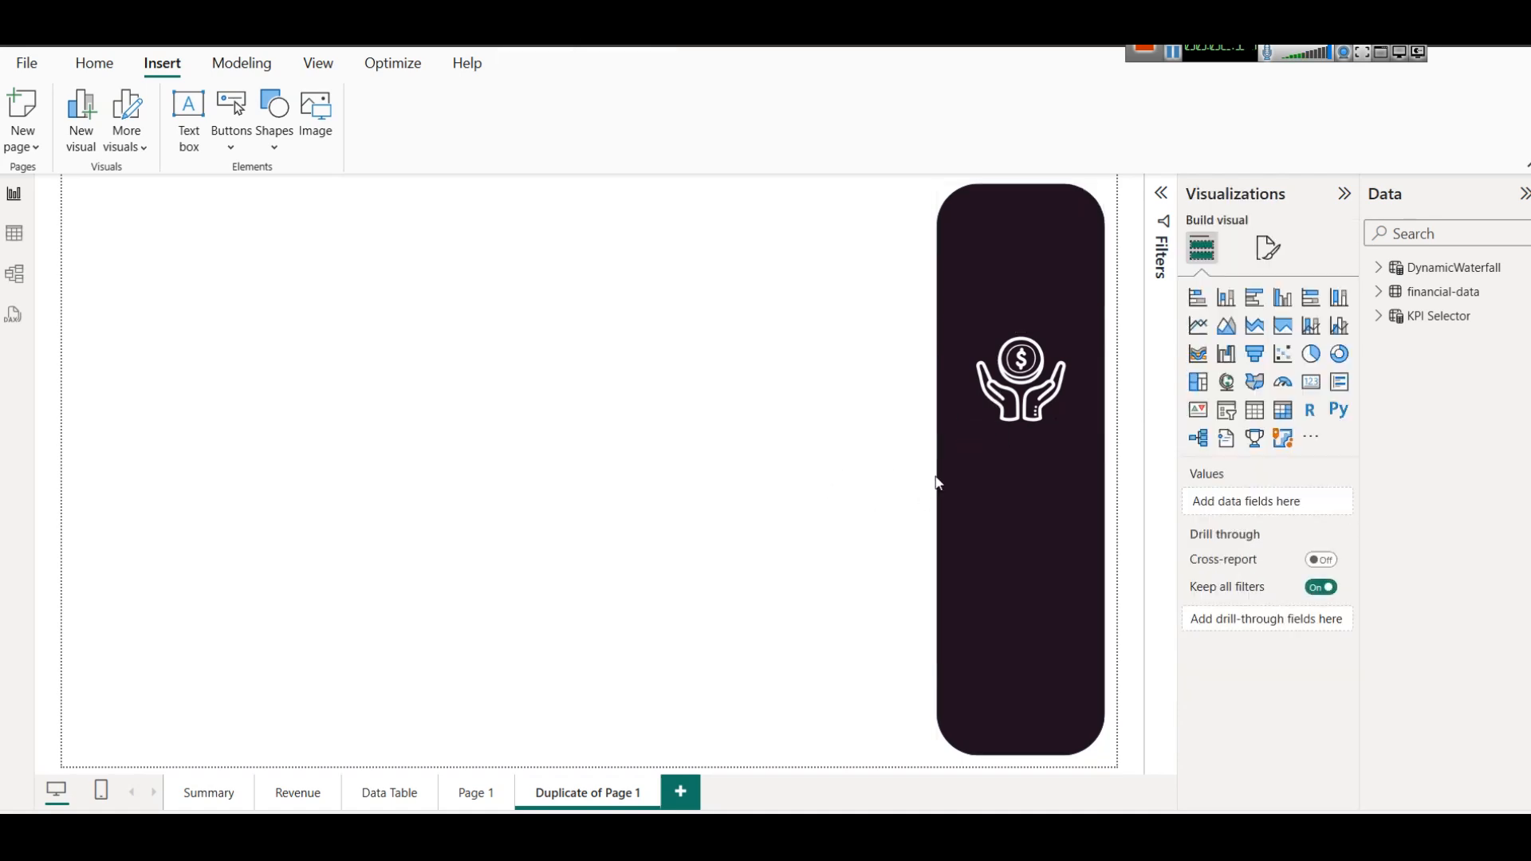
Test the white icon's link to Page 1, returning to the duplicate page to follow it a second time.
ctrl+click(1021, 371)
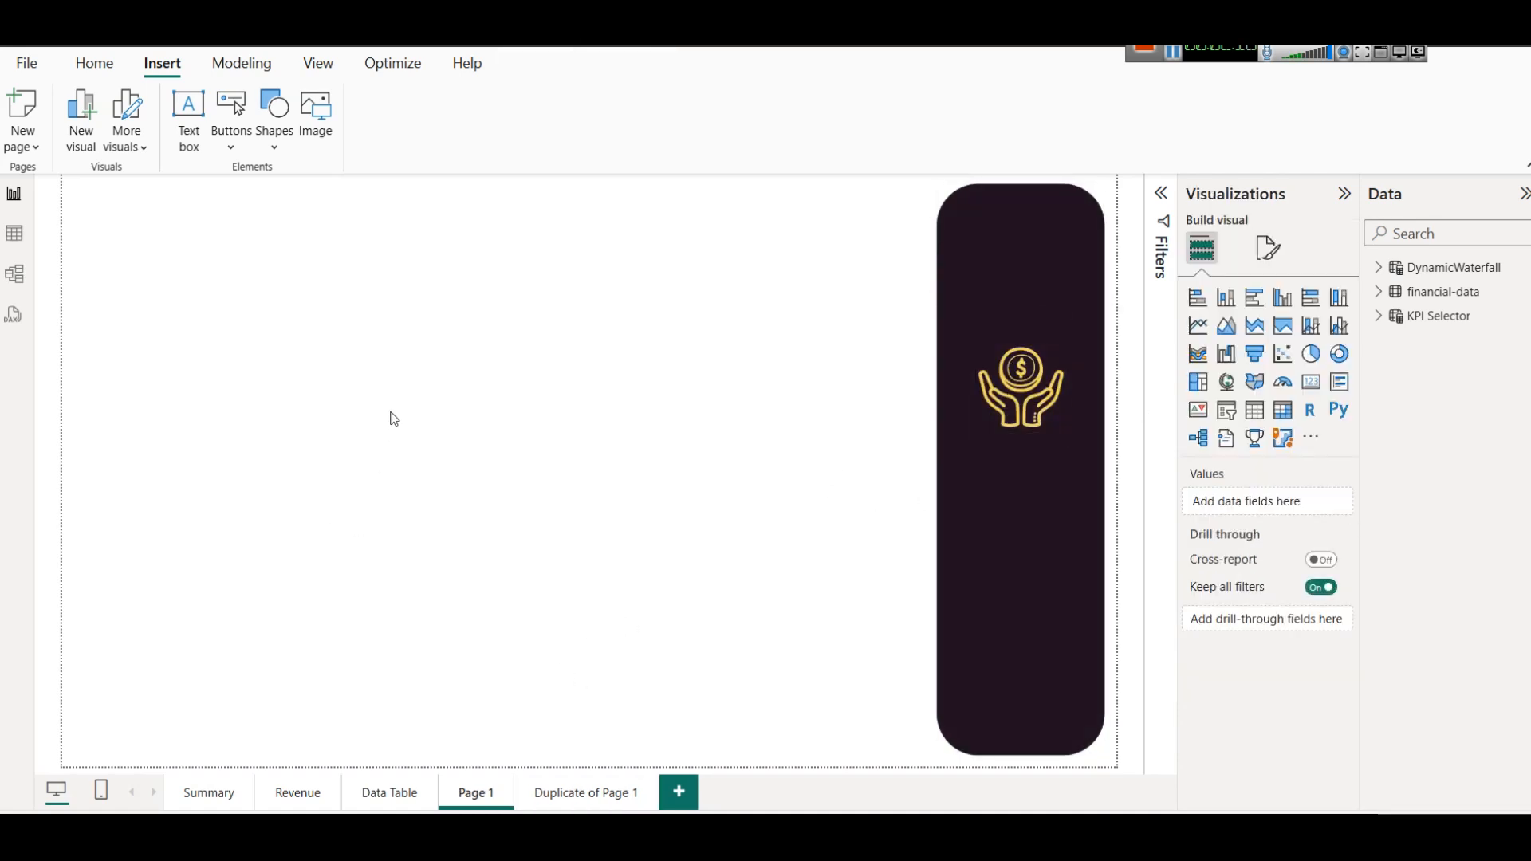
click(573, 804)
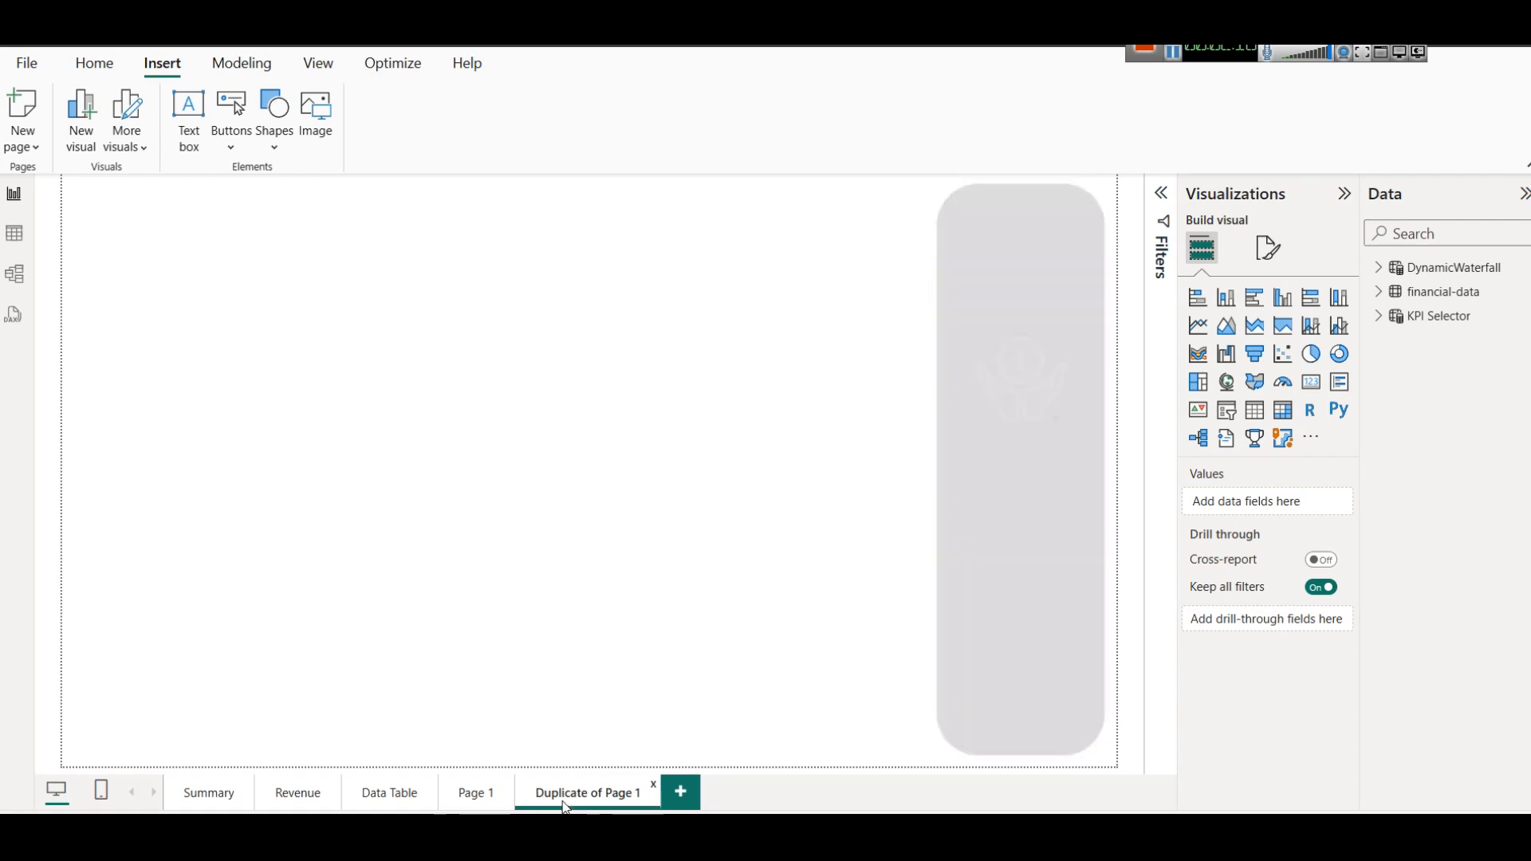
ctrl+click(1001, 386)
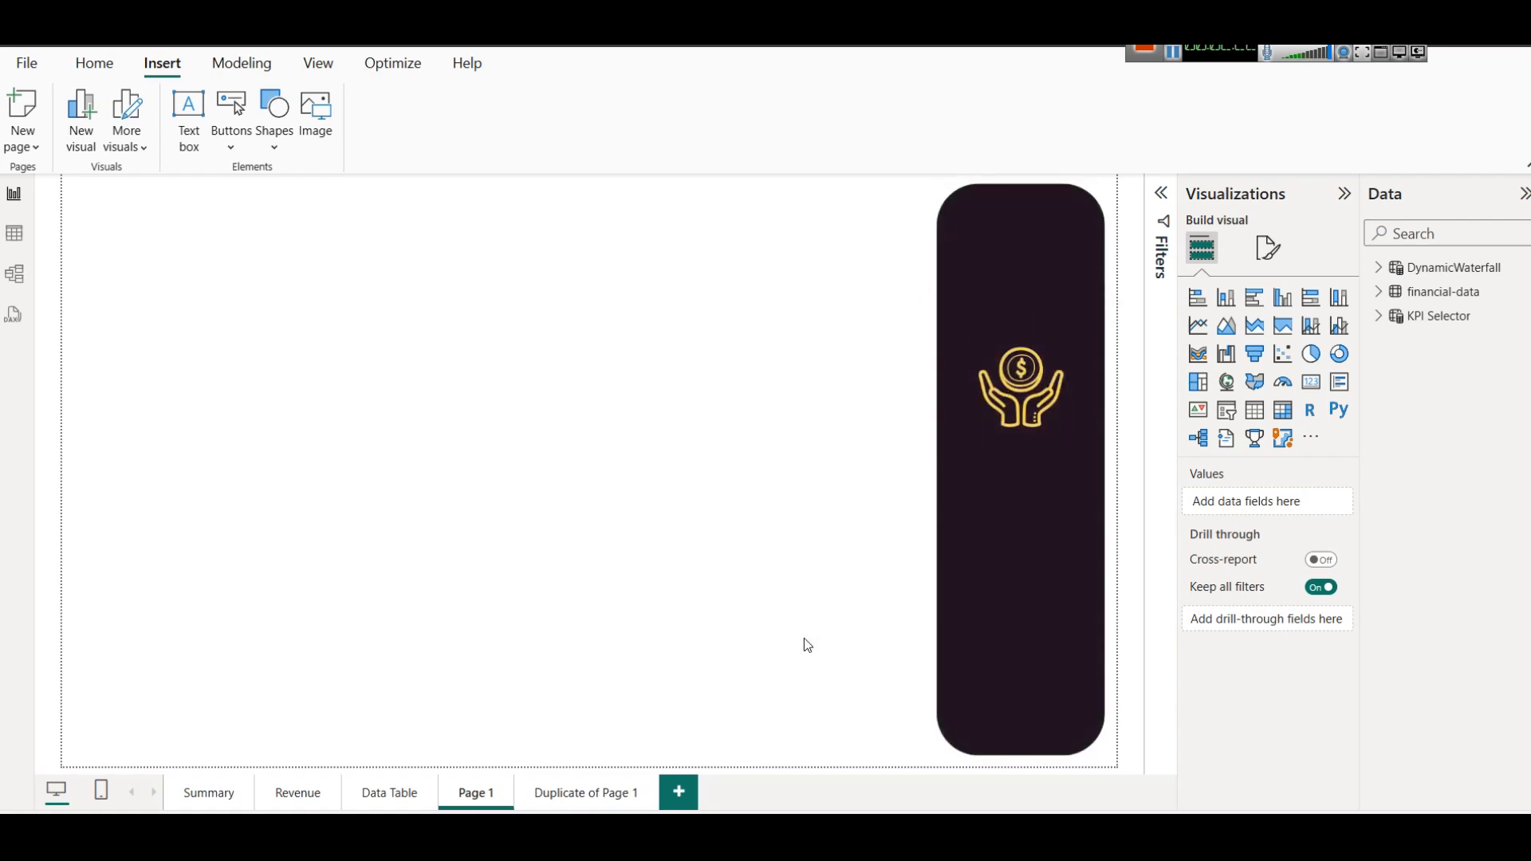
Make the gold hands-and-coin icon on Page 1 slightly smaller, keeping it centered on the panel.
drag(1028, 389, 1029, 370)
drag(1022, 422, 1027, 386)
click(847, 449)
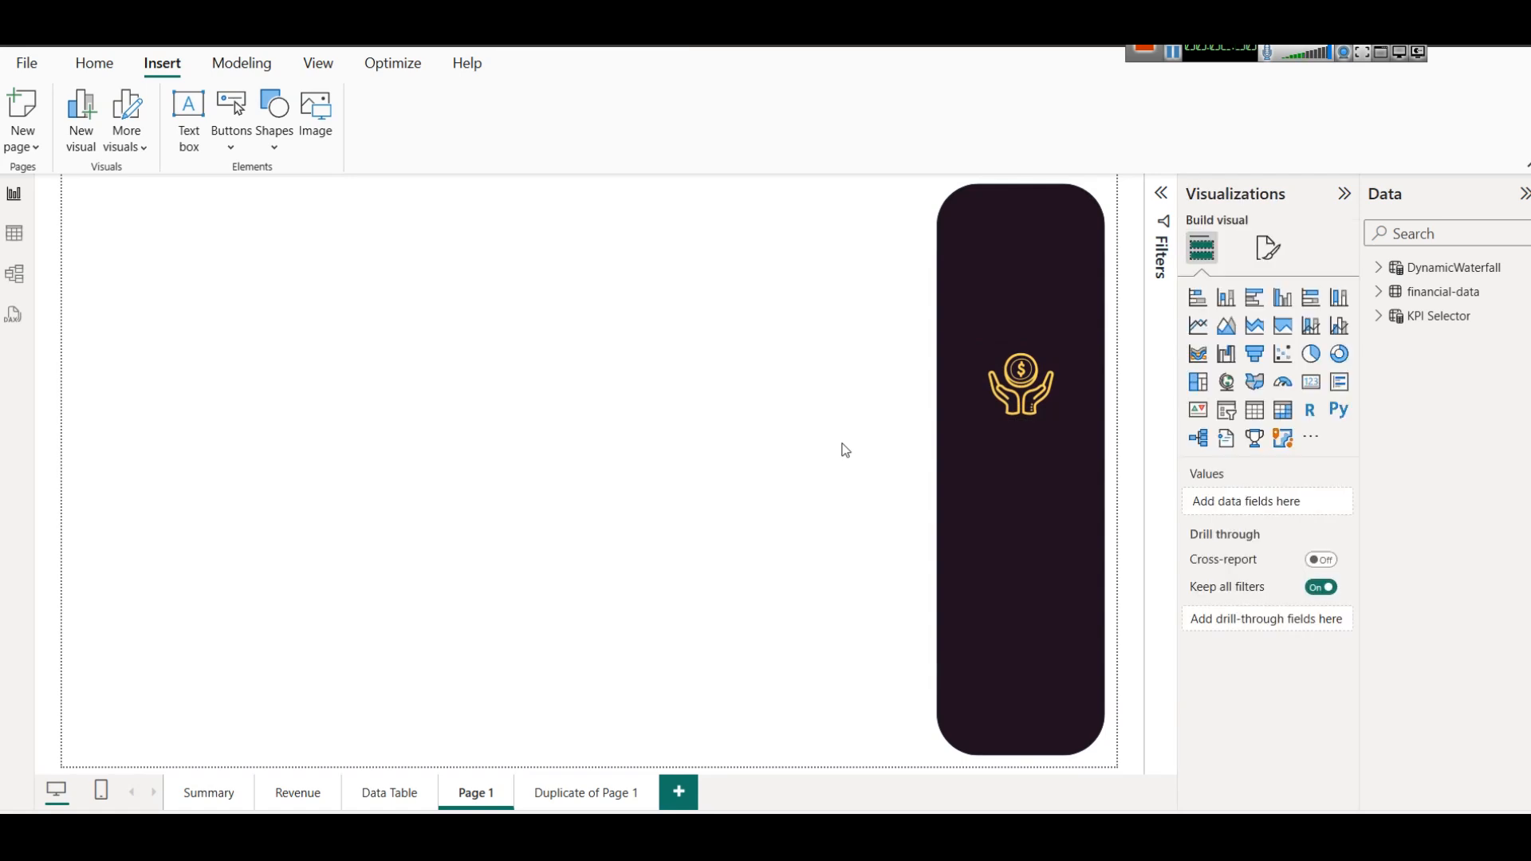
Test the icon navigation between the finished Summary, Revenue and Data Table pages.
click(210, 786)
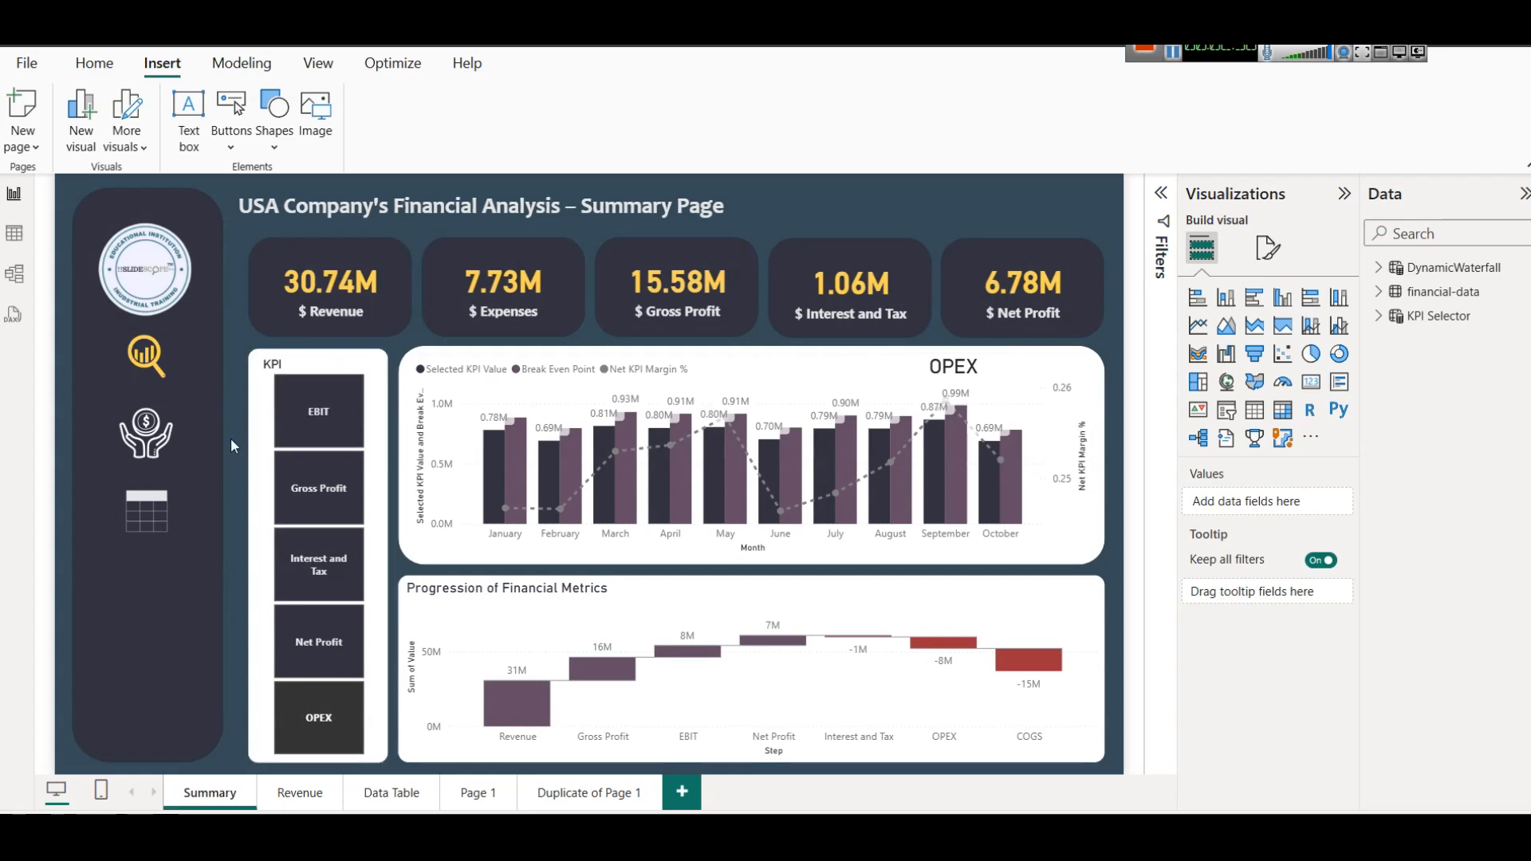
click(154, 445)
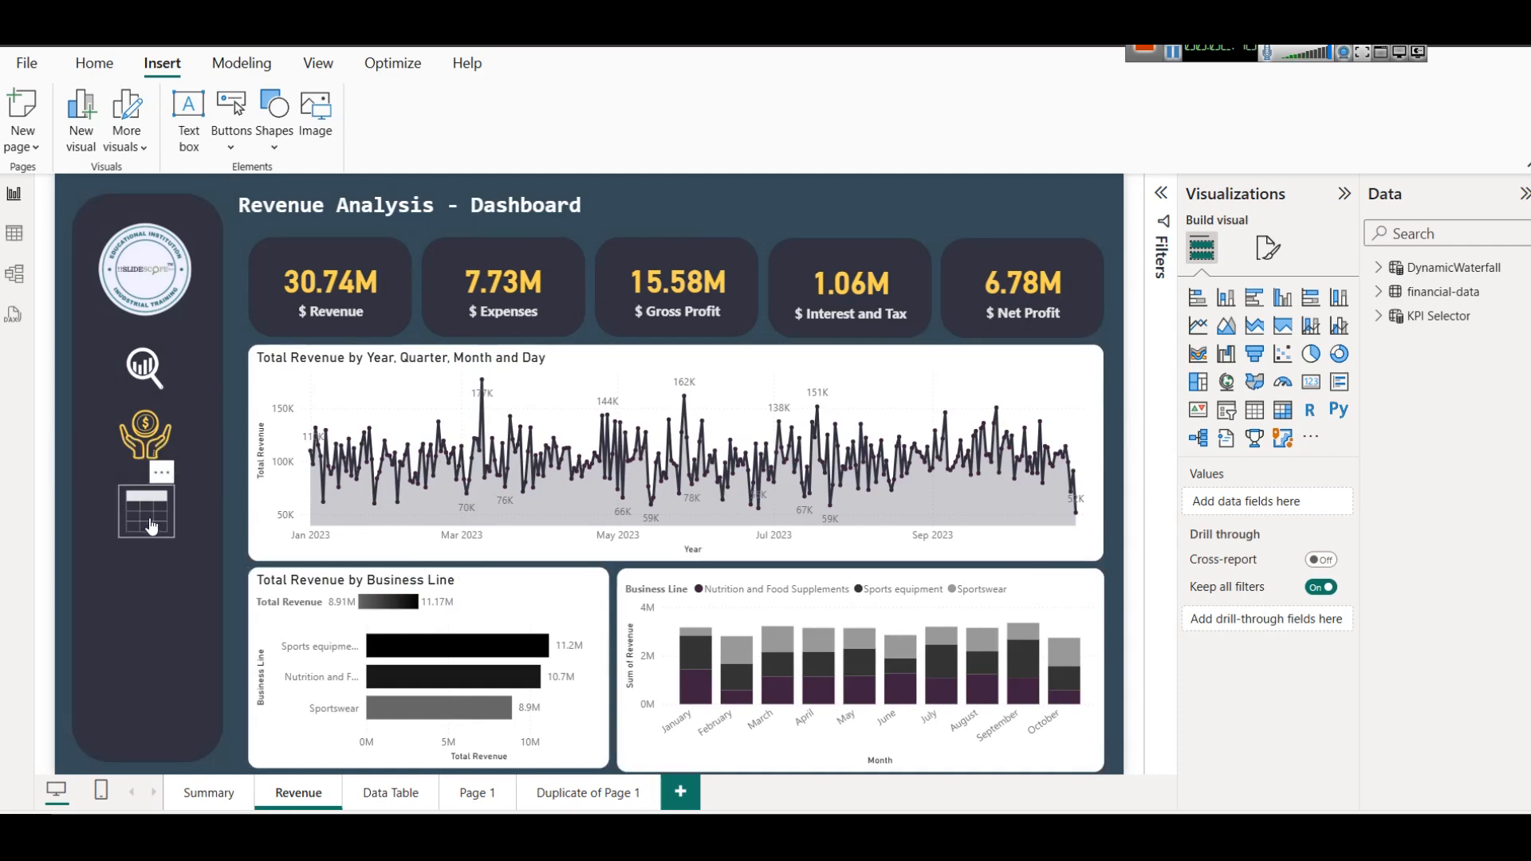
ctrl+click(152, 526)
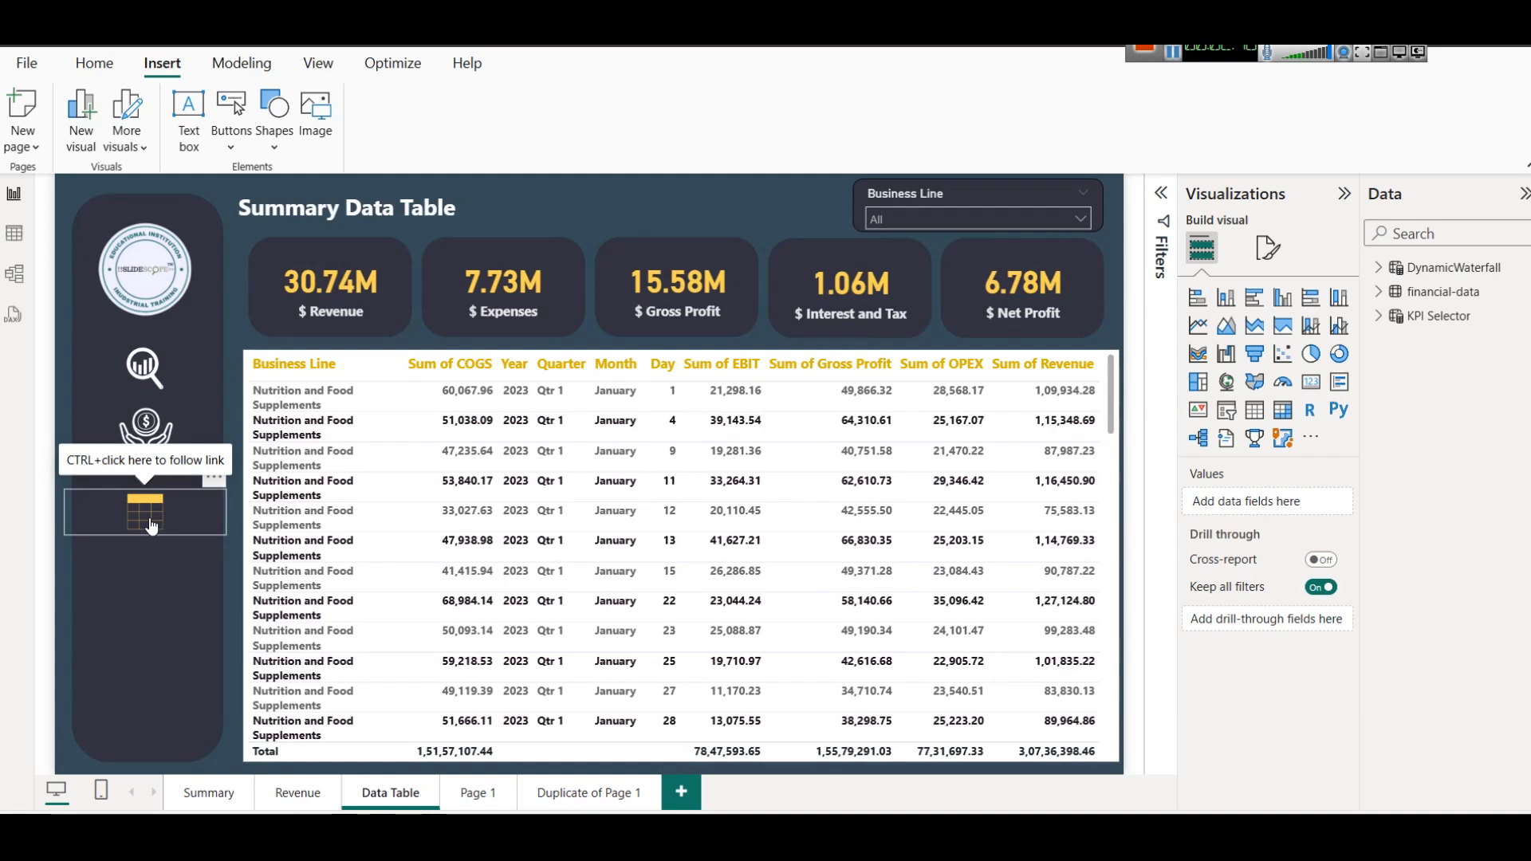
ctrl+click(146, 381)
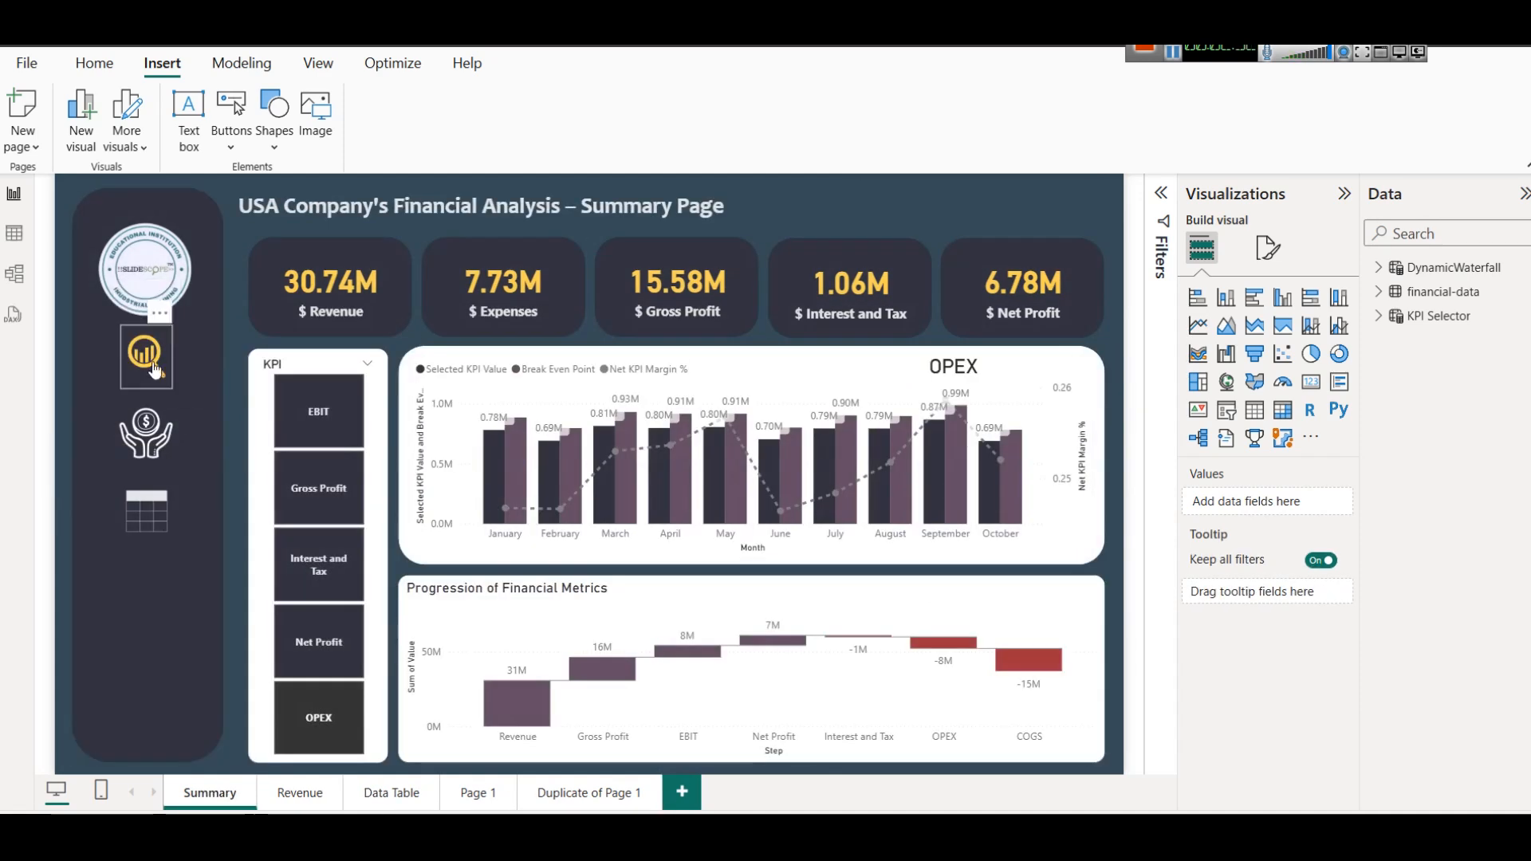
ctrl+click(155, 443)
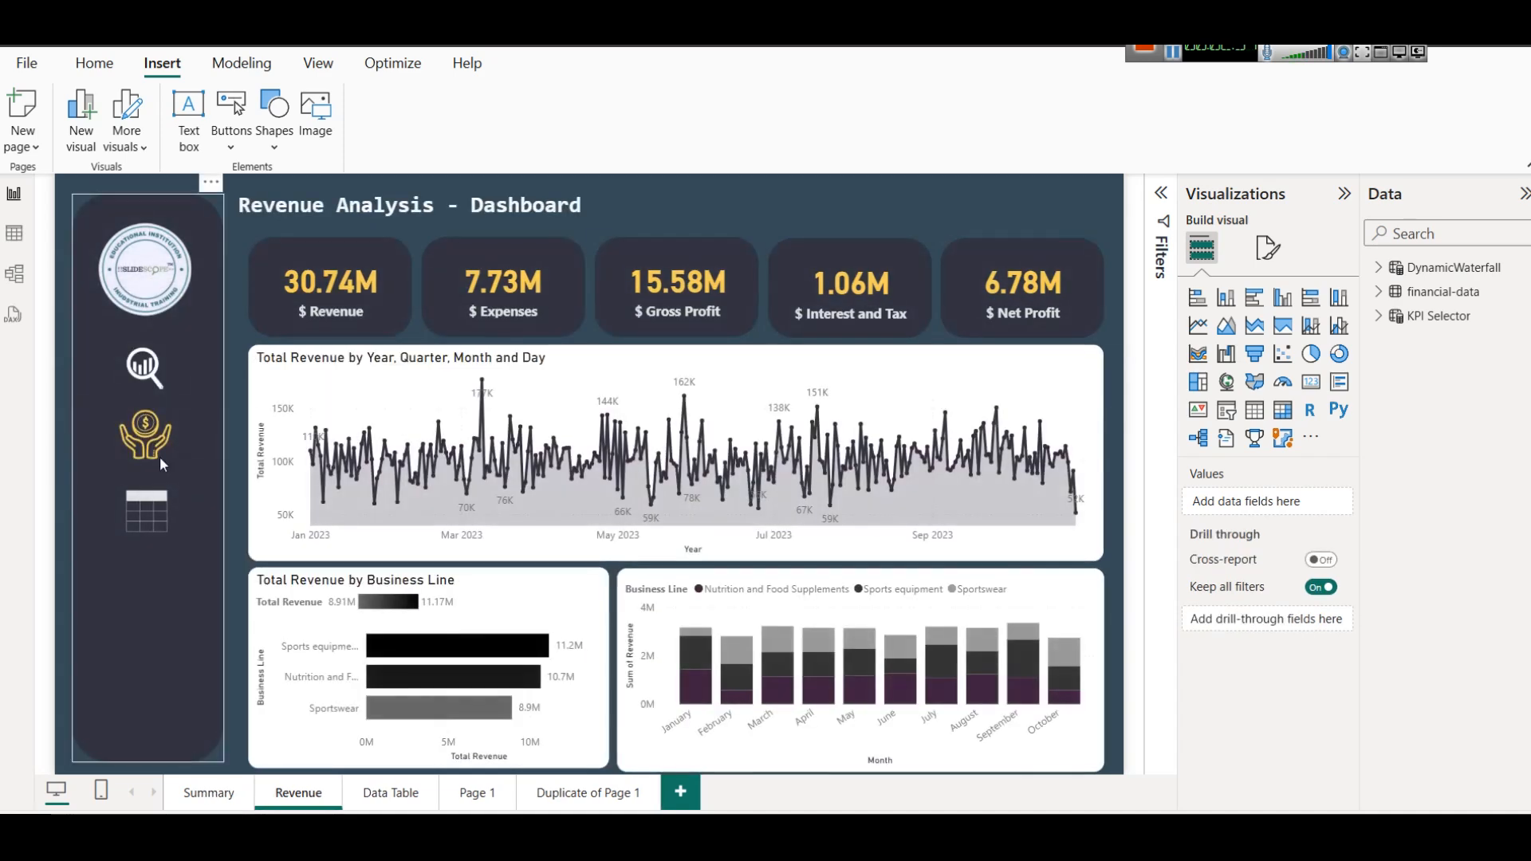
ctrl+click(141, 515)
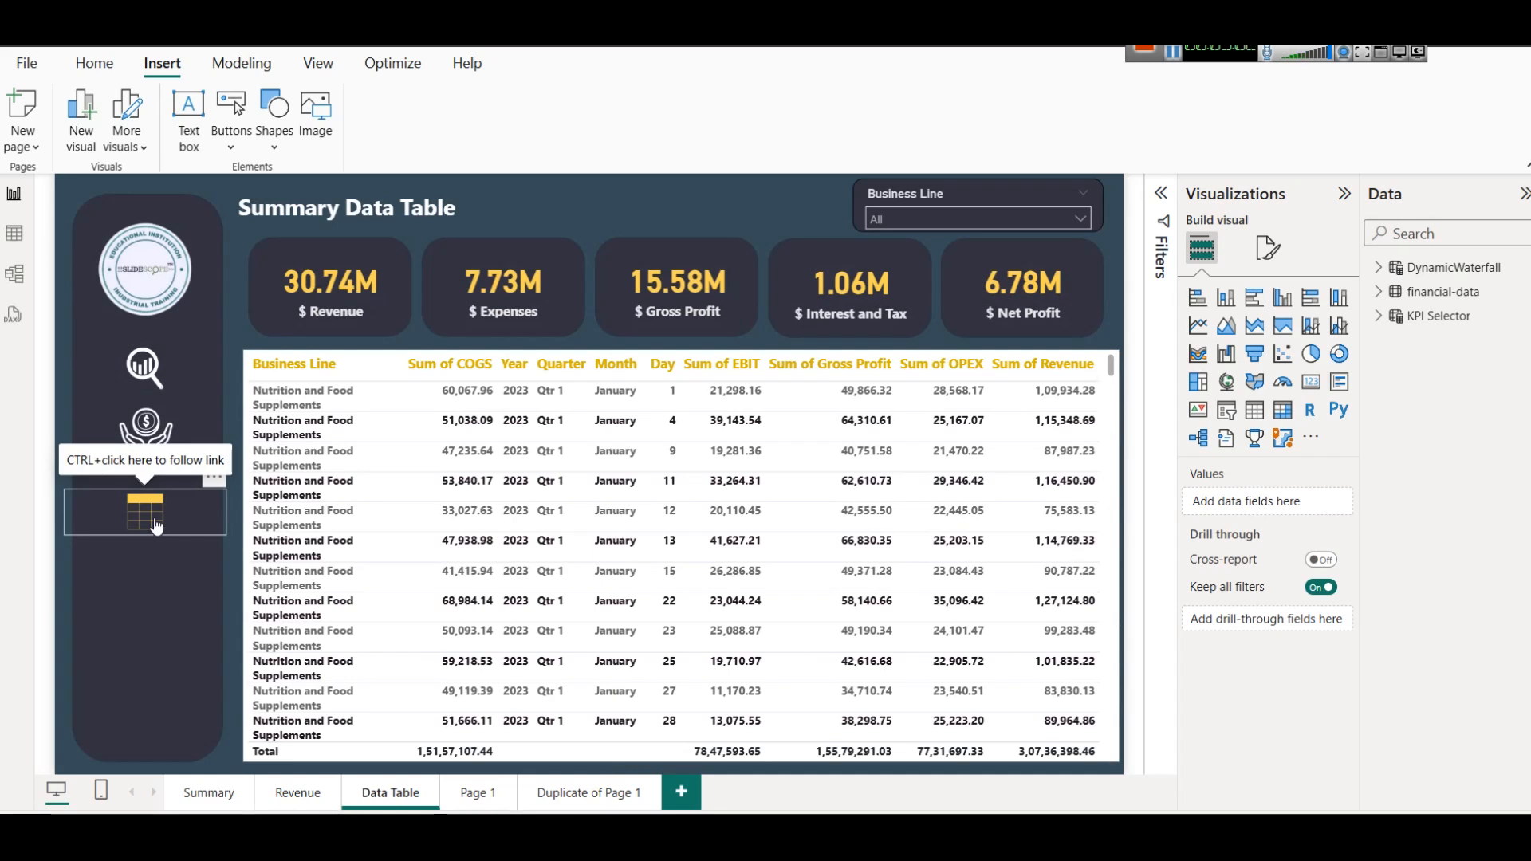
click(206, 791)
ctrl+click(133, 420)
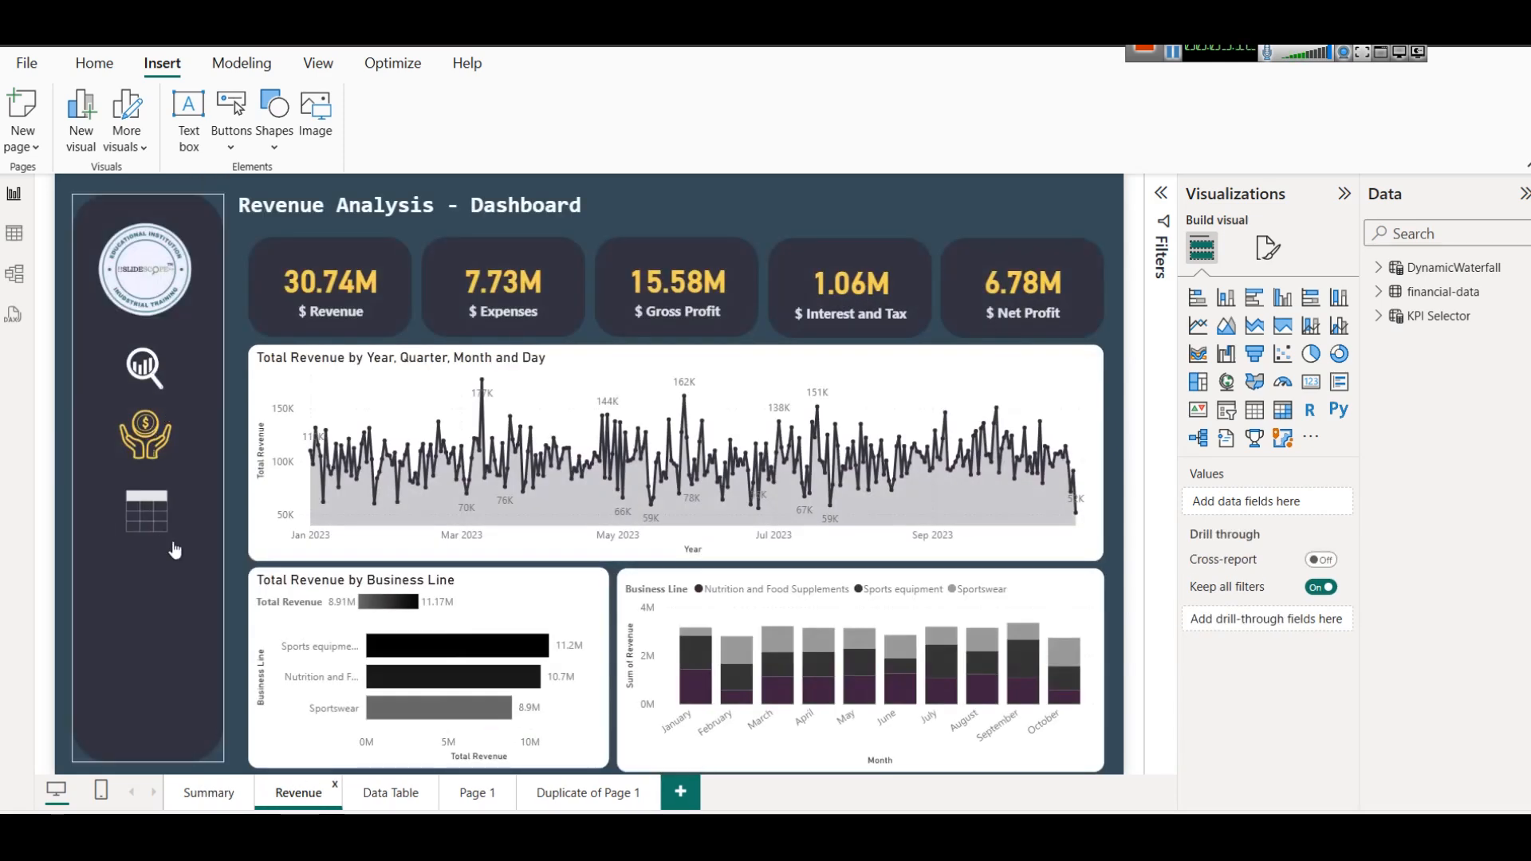
ctrl+click(151, 522)
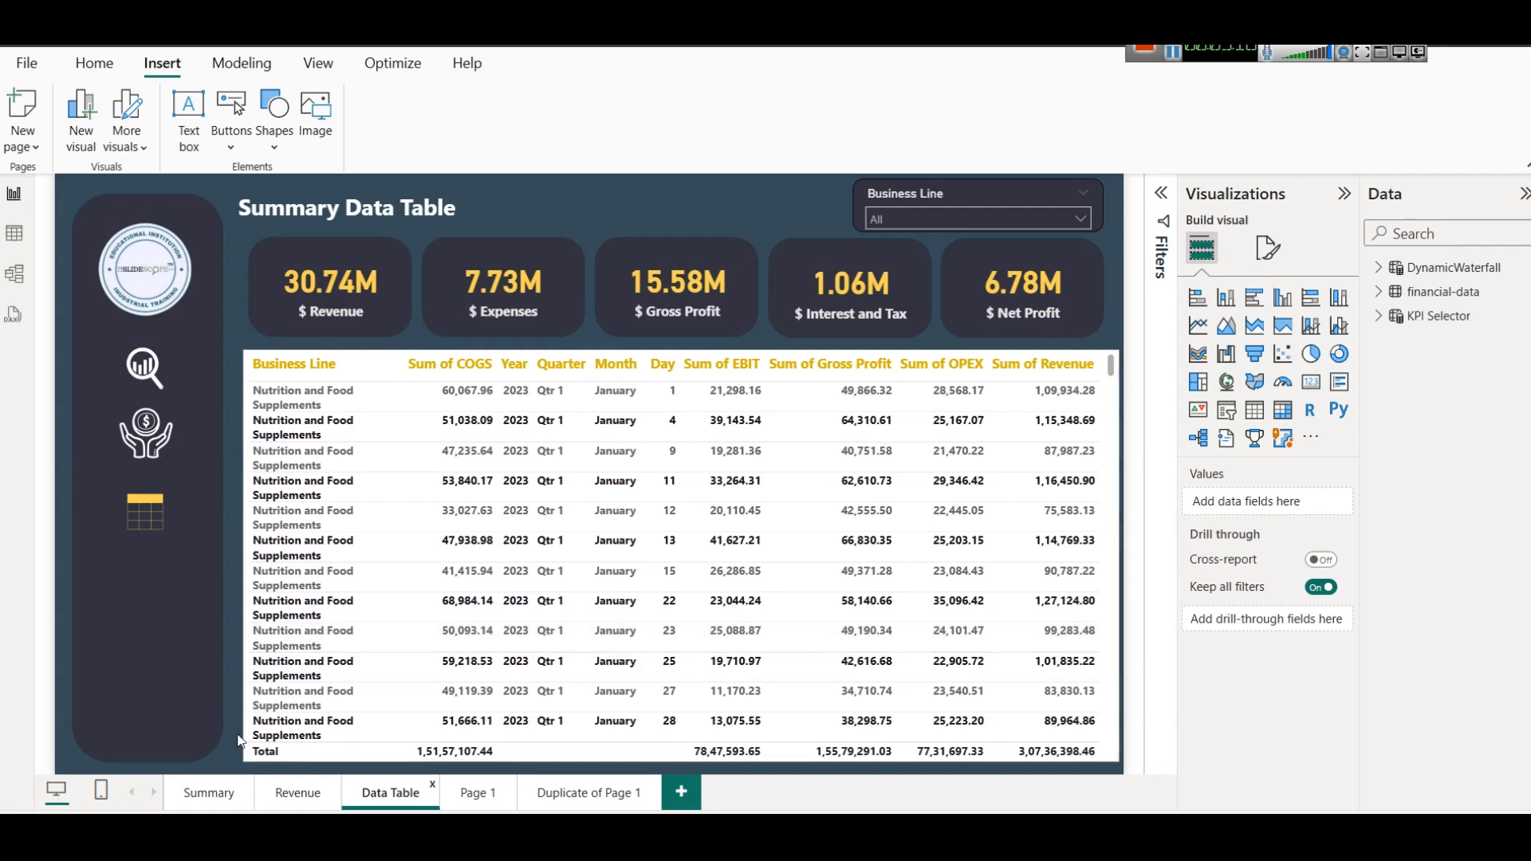
Examine the page navigation action and tooltip settings of the gold magnifier icon on the Summary page.
click(295, 797)
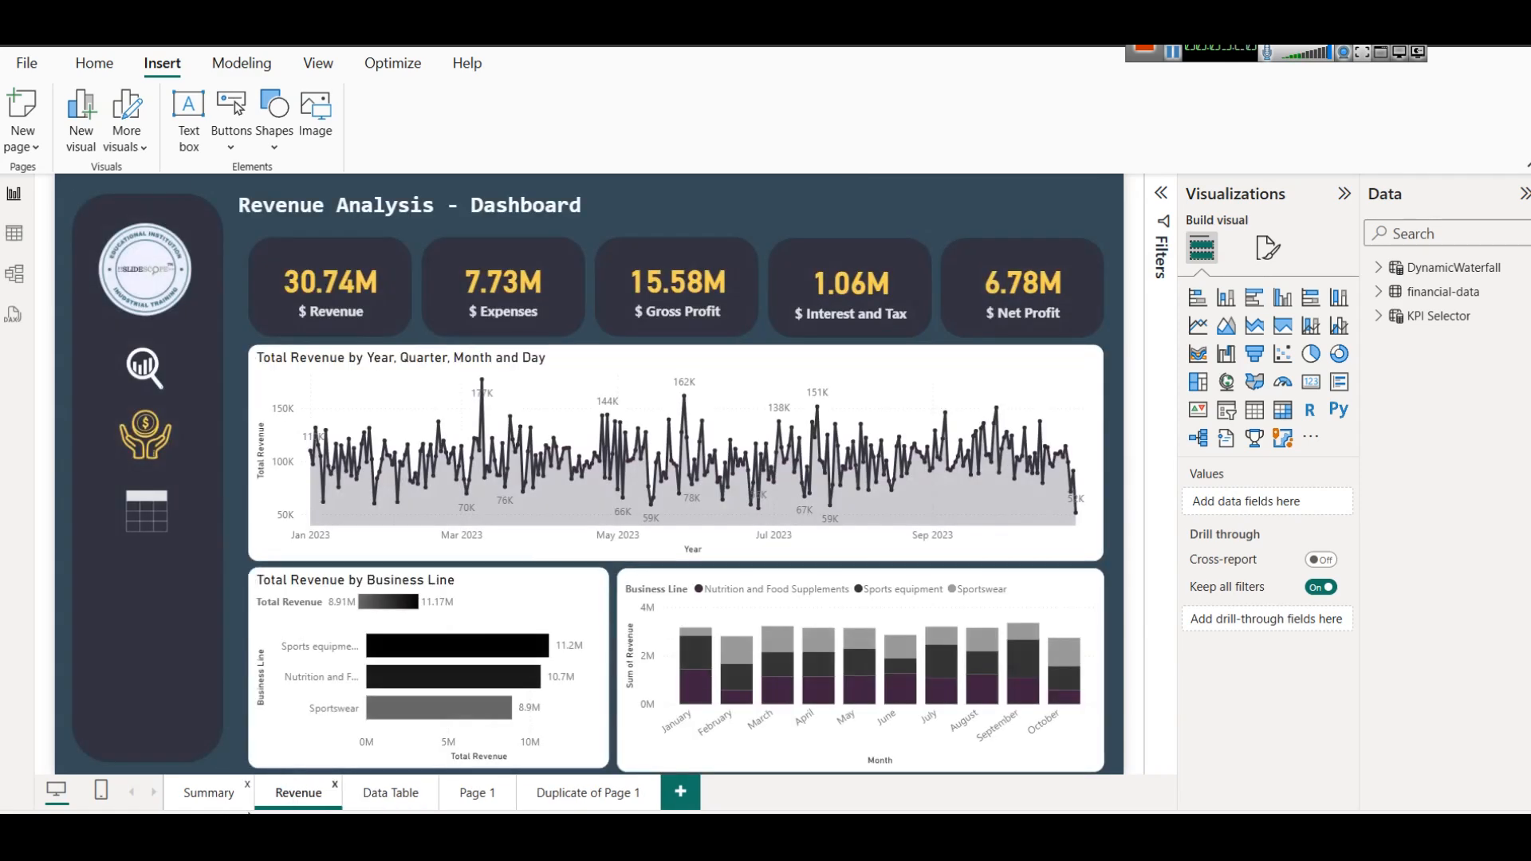
click(192, 798)
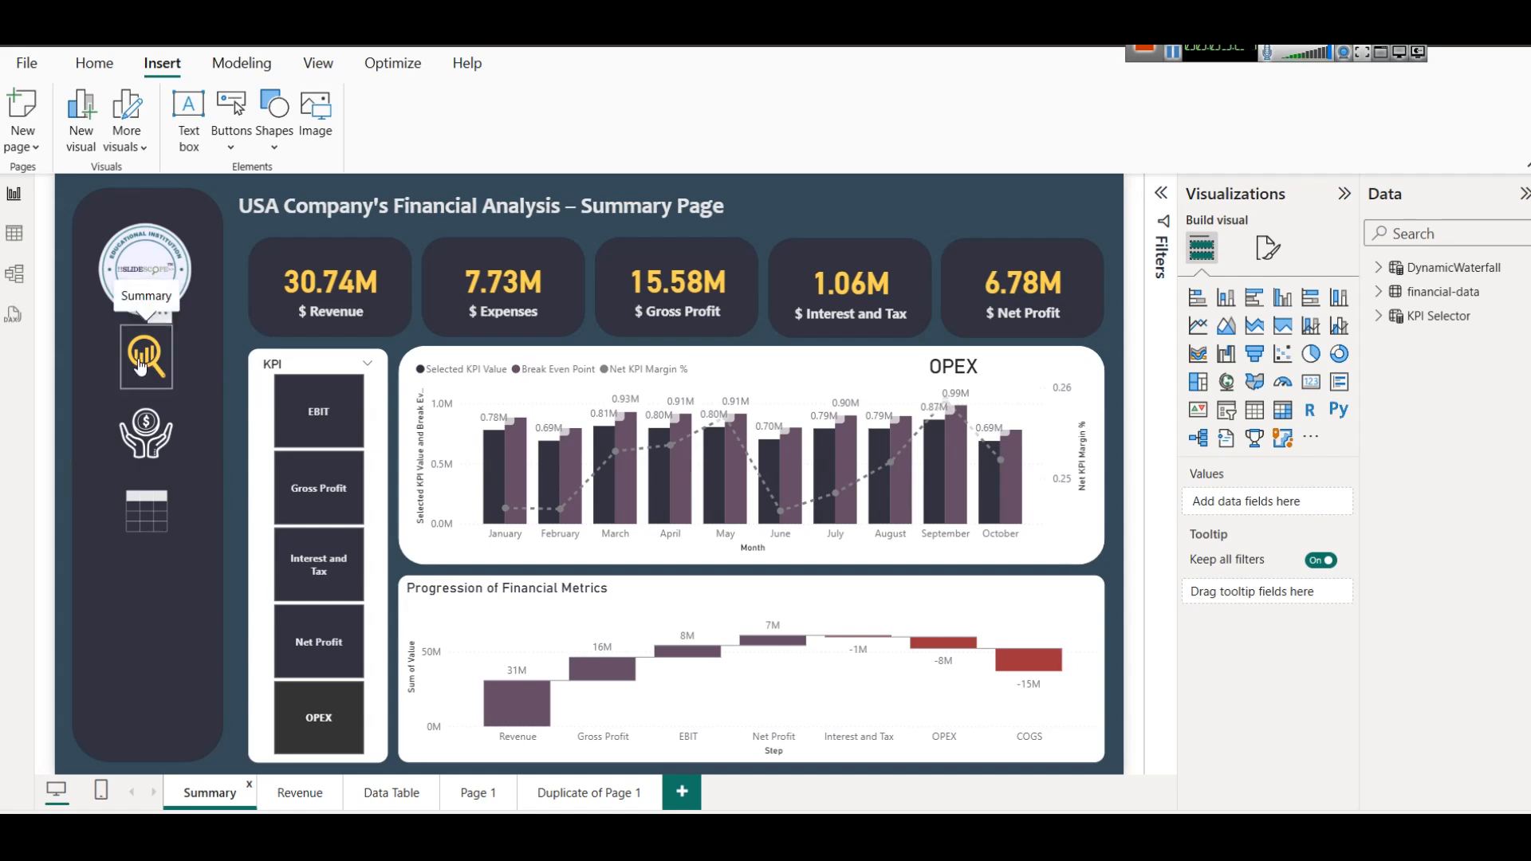
click(141, 365)
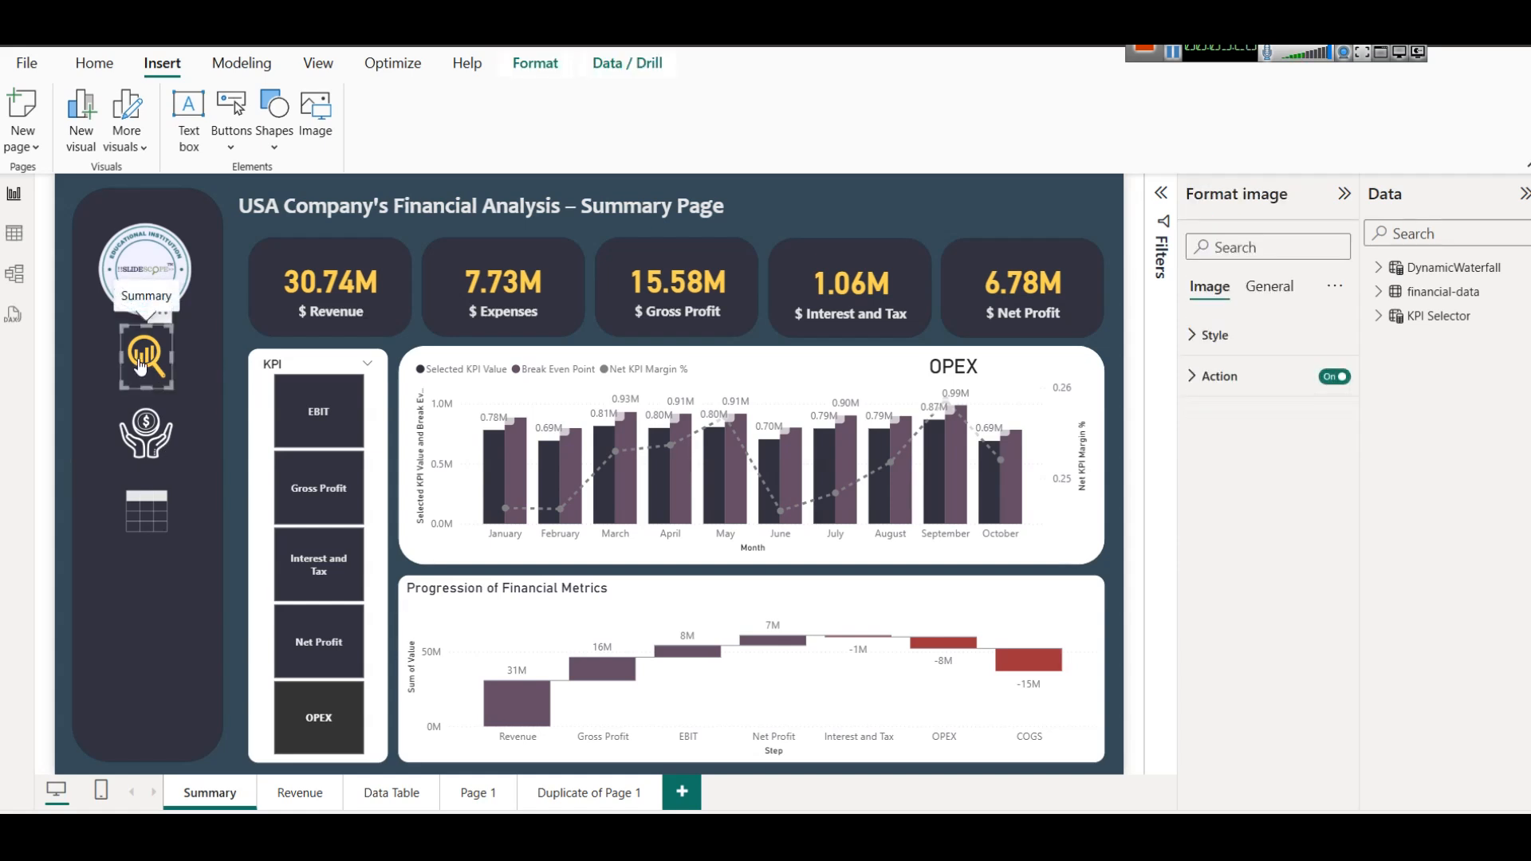
click(1236, 333)
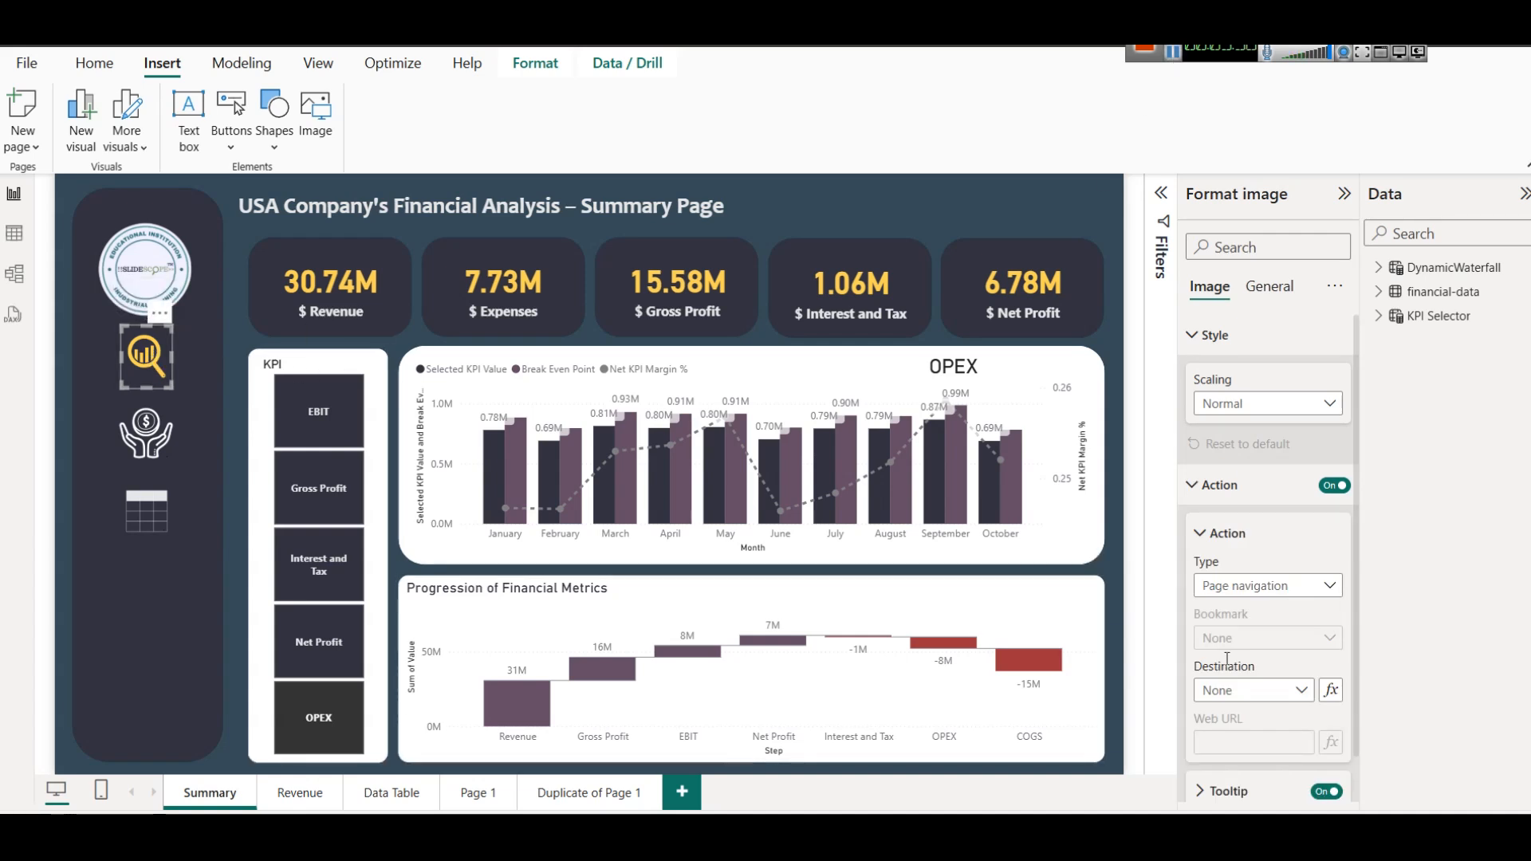
scroll(1337, 741, down, 1)
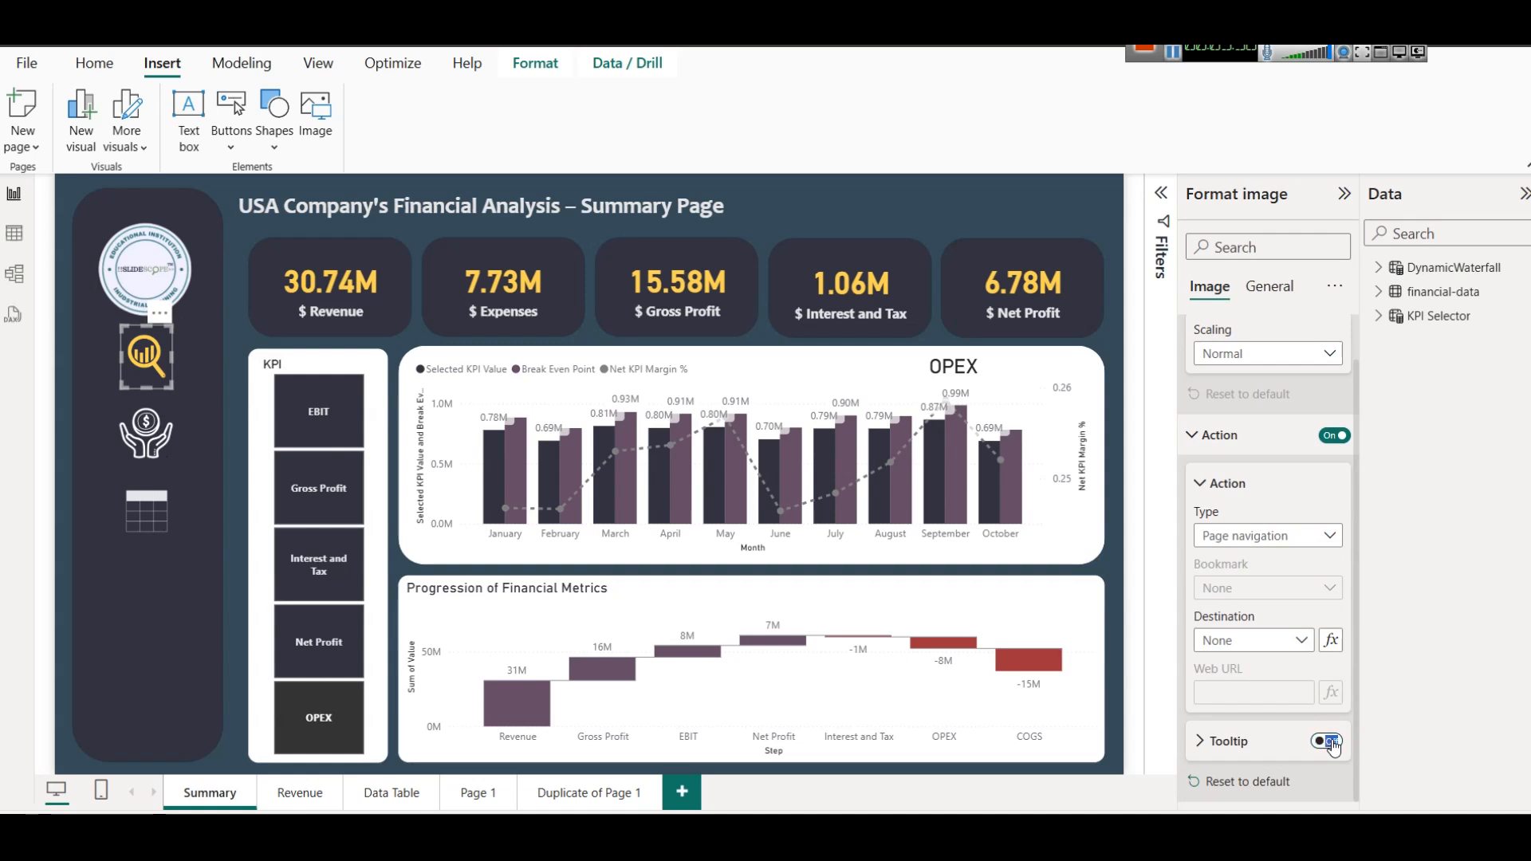
click(1228, 741)
scroll(1235, 745, down, 1)
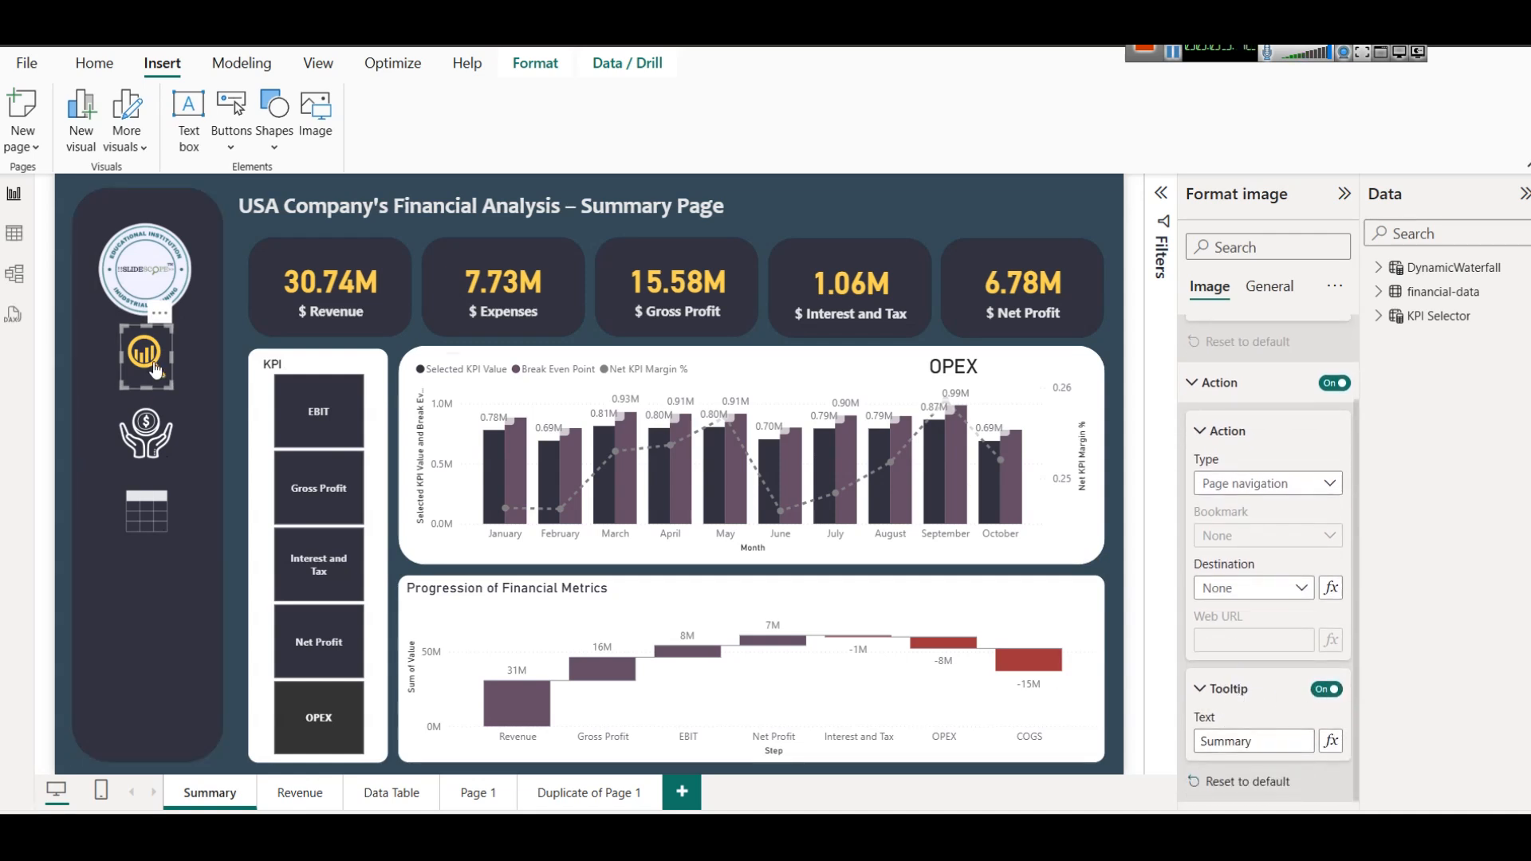
click(140, 517)
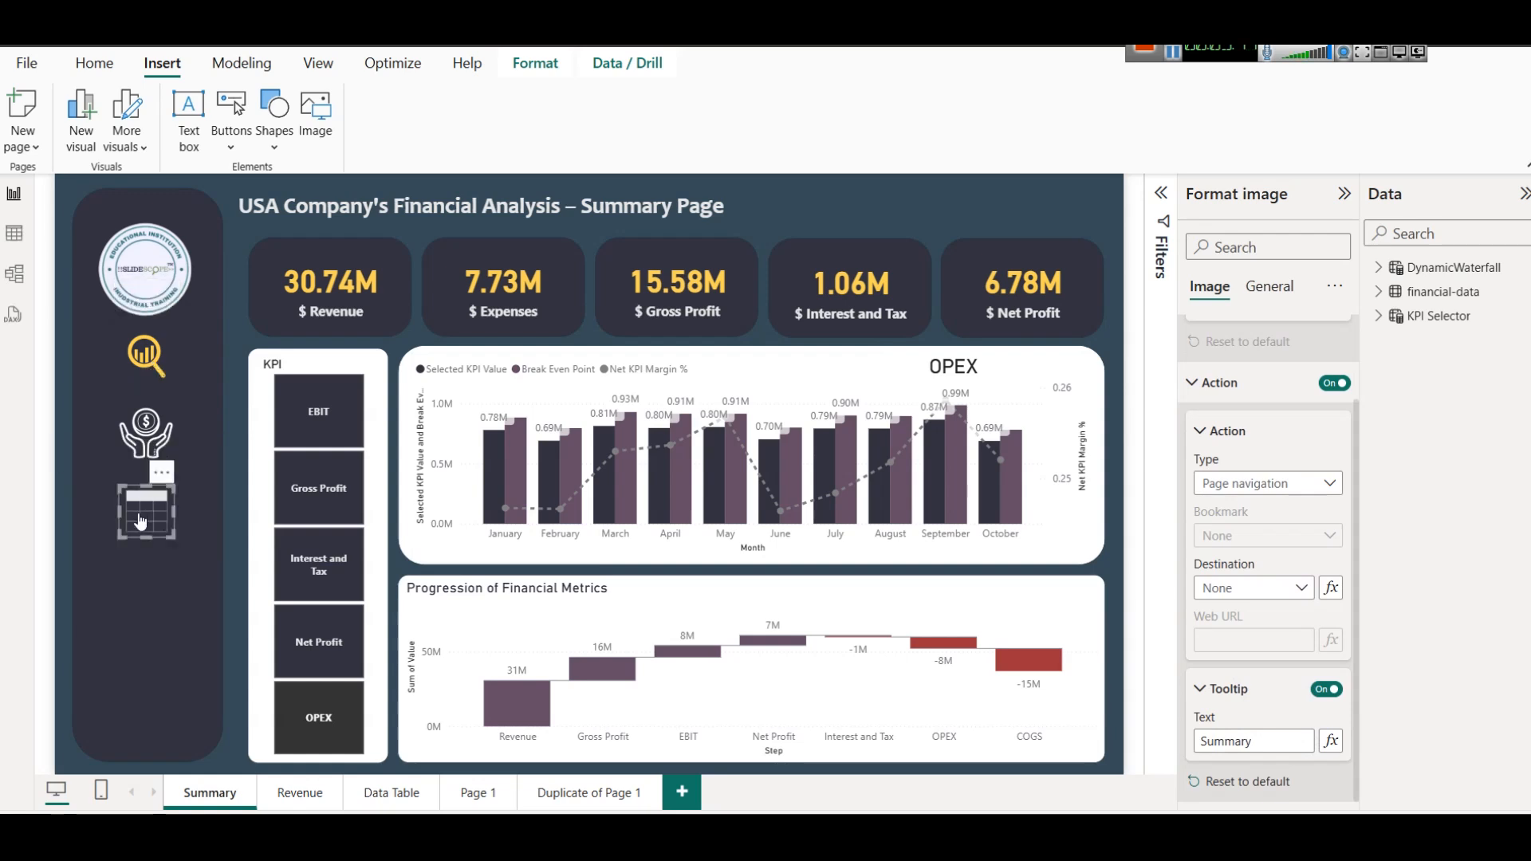
click(148, 373)
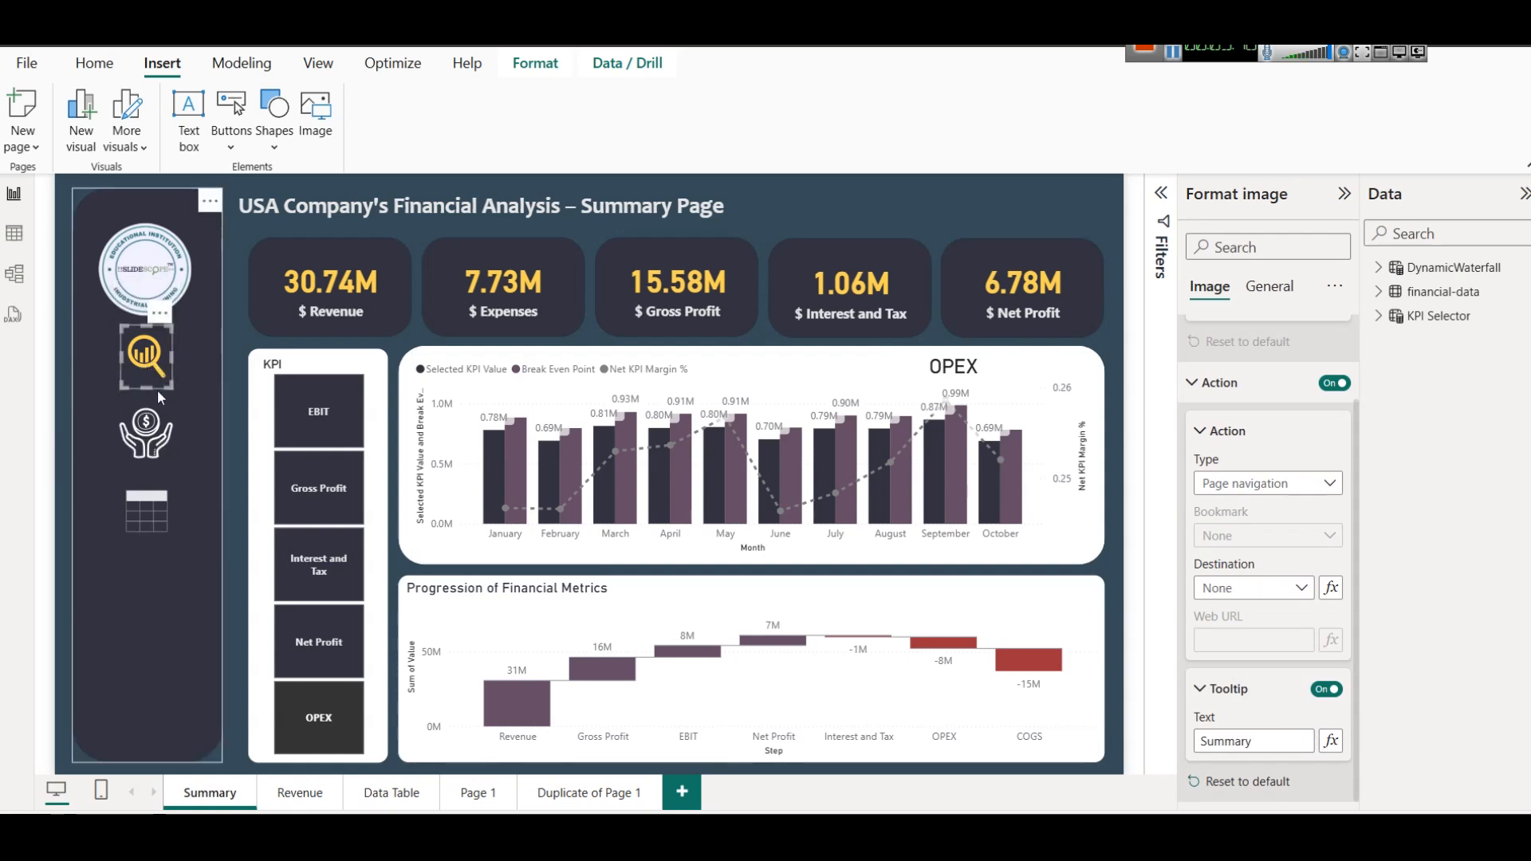
Duplicate the Summary page's title text box and move the copy just below the gold magnifier icon.
click(290, 210)
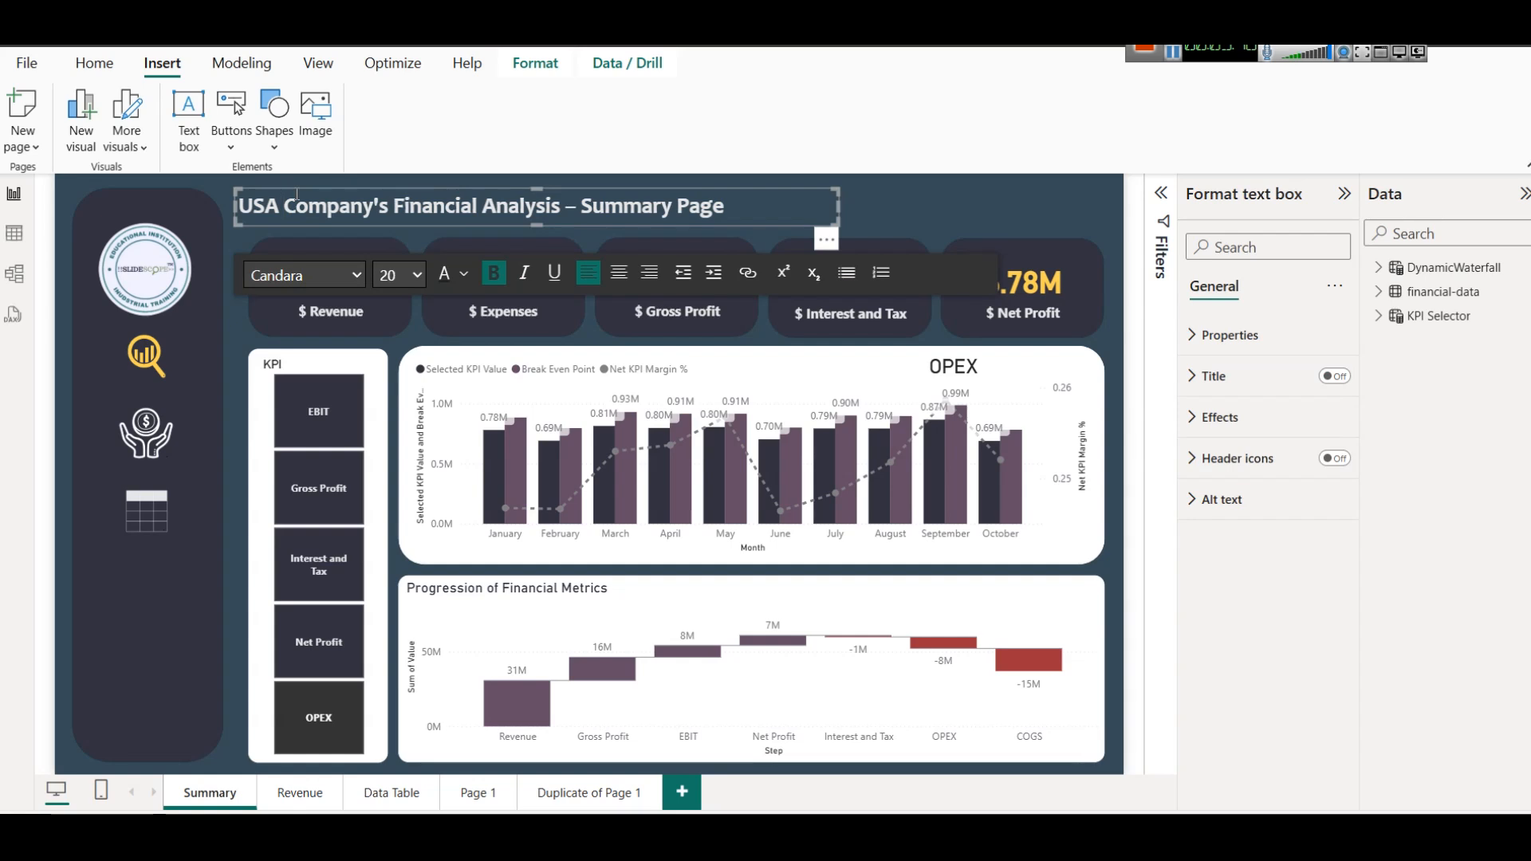
drag(298, 188, 323, 202)
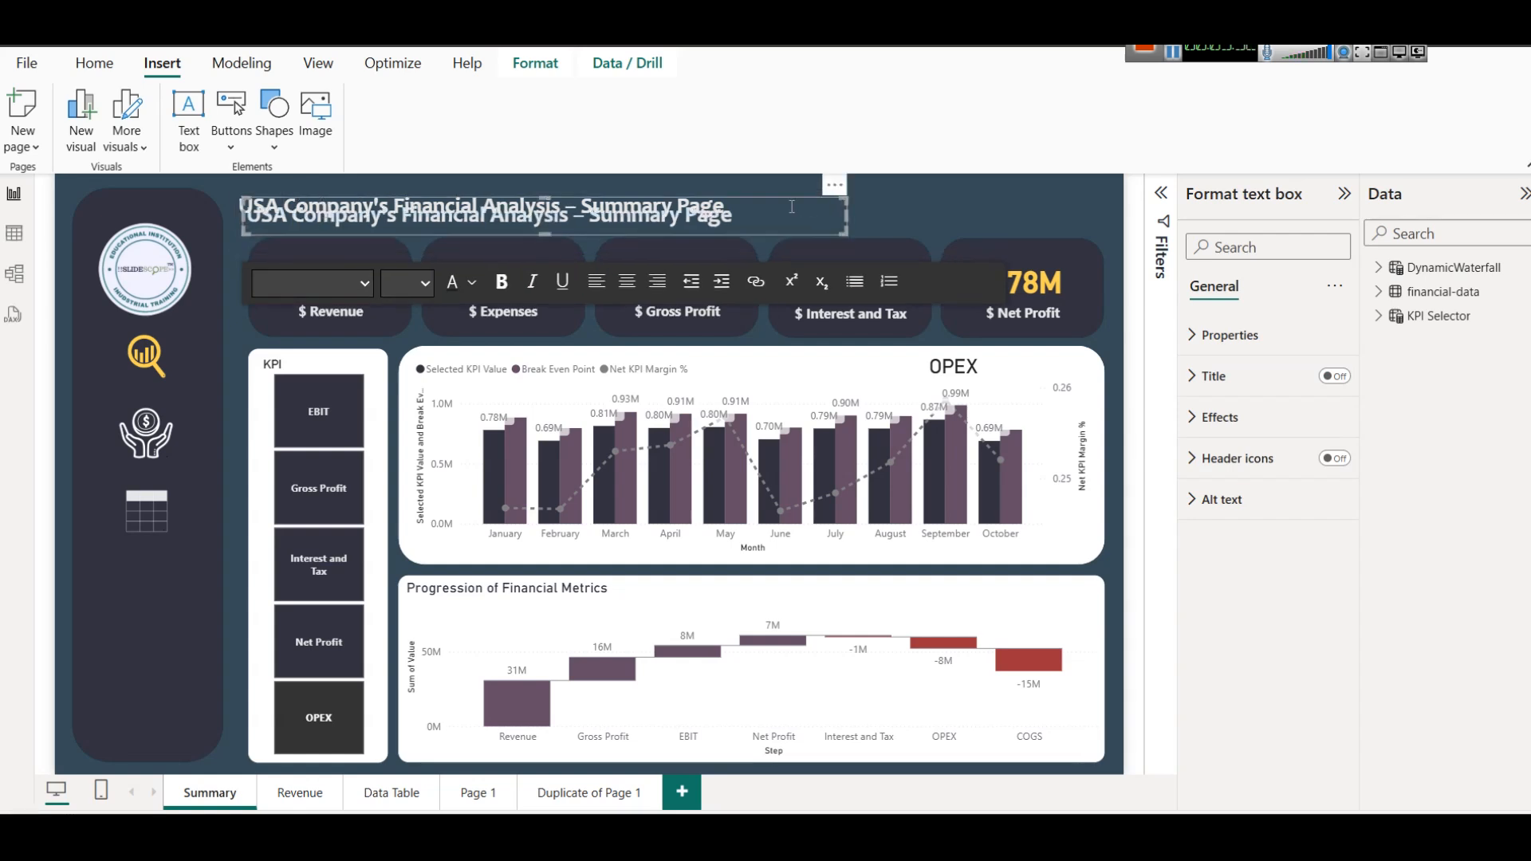
drag(828, 194, 672, 367)
Replace the text of the copied title with "Summary".
click(420, 394)
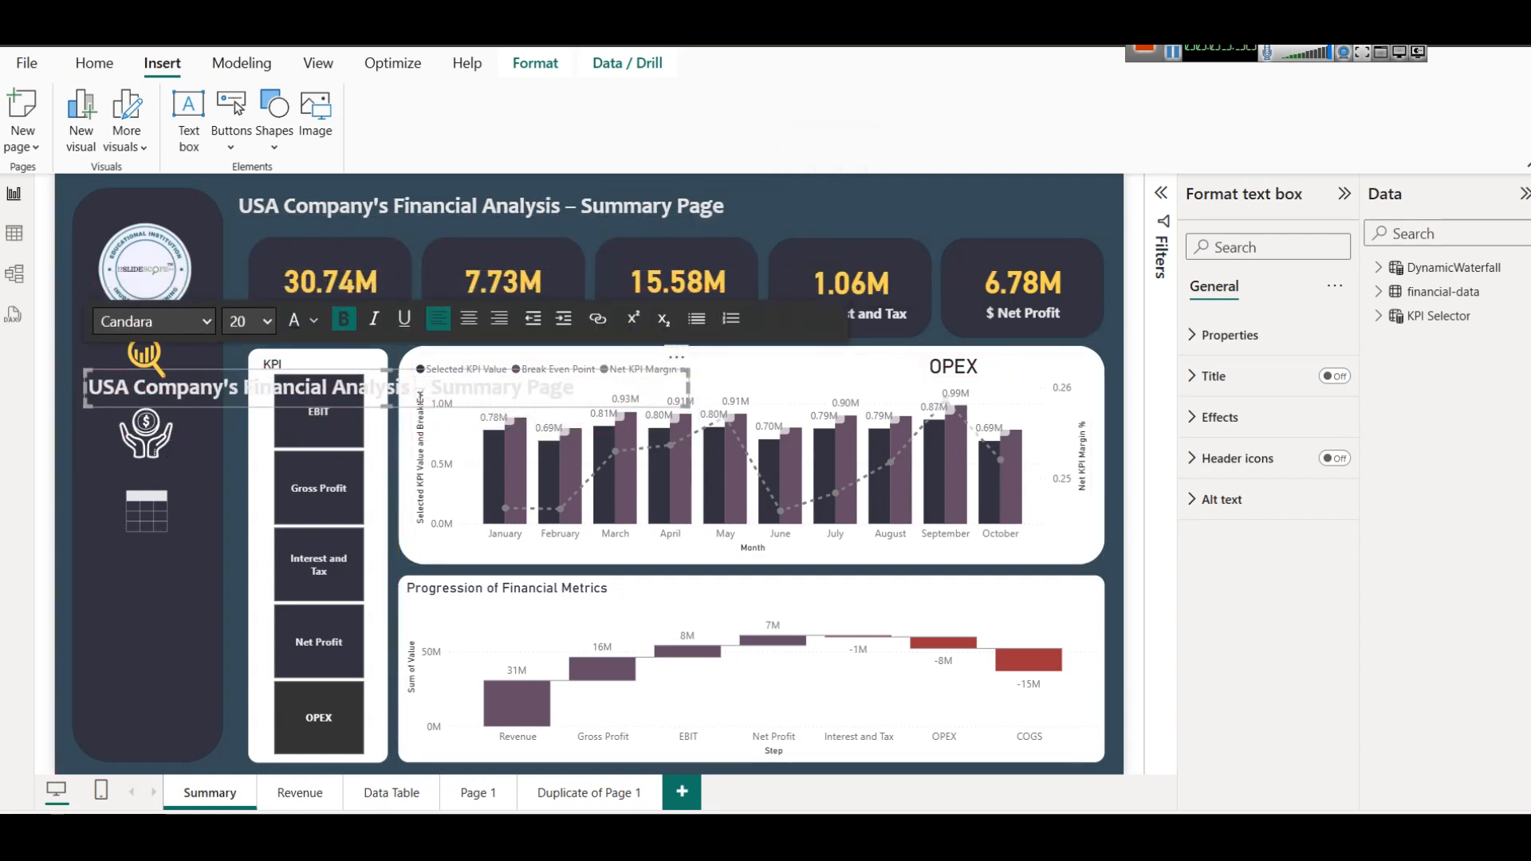
key(ctrl+a)
text(SMumm)
key(ctrl+a)
text(SMu)
key(BackSpace)
key(BackSpace)
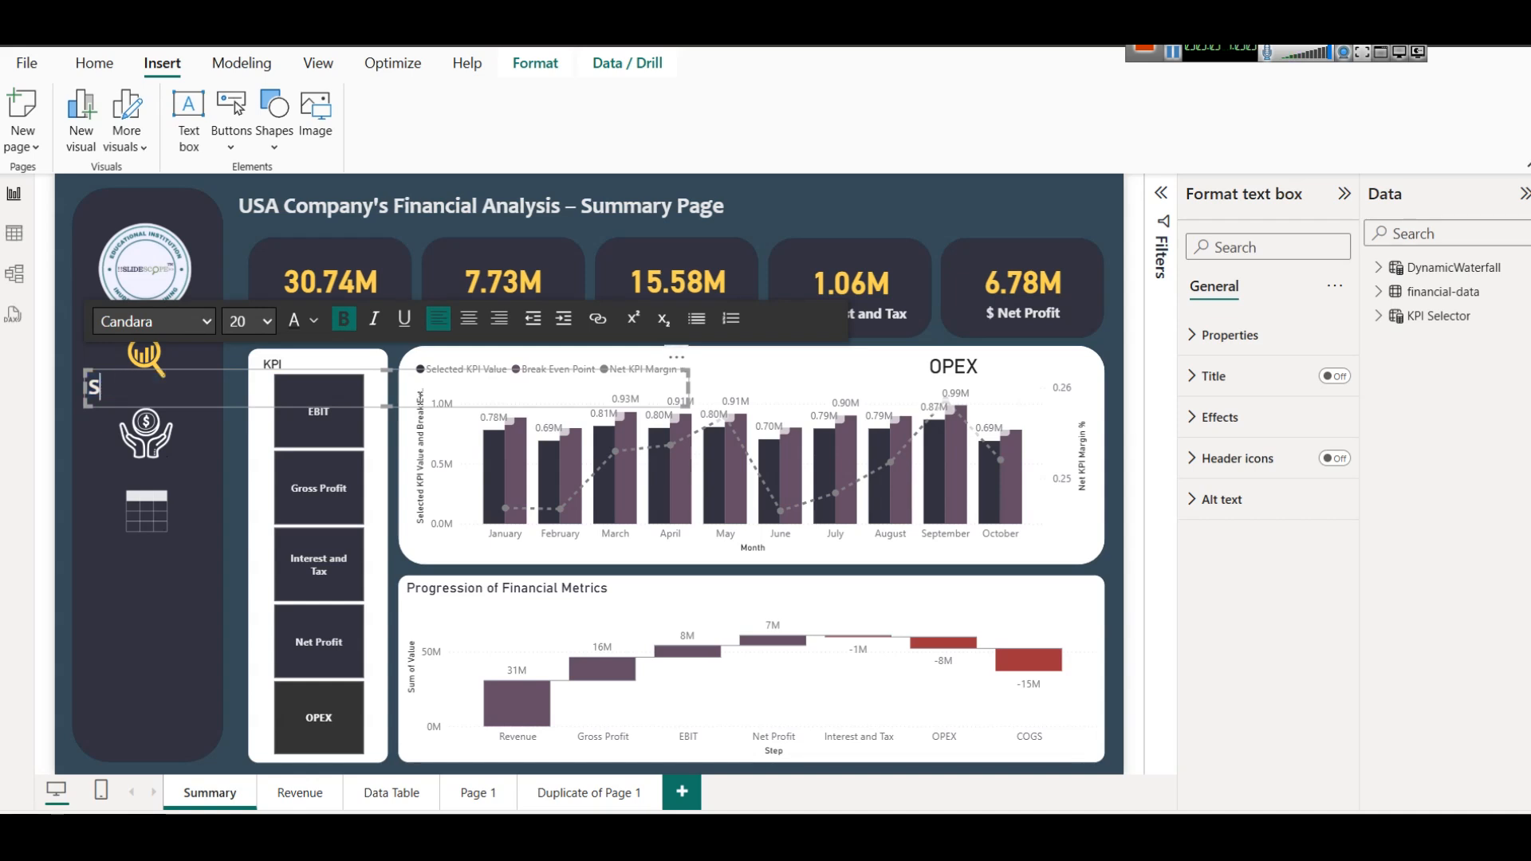
text(ummary)
Set the Summary label's font size to 11 and pull in its text box's left edge to align it under the icon.
key(ctrl+a)
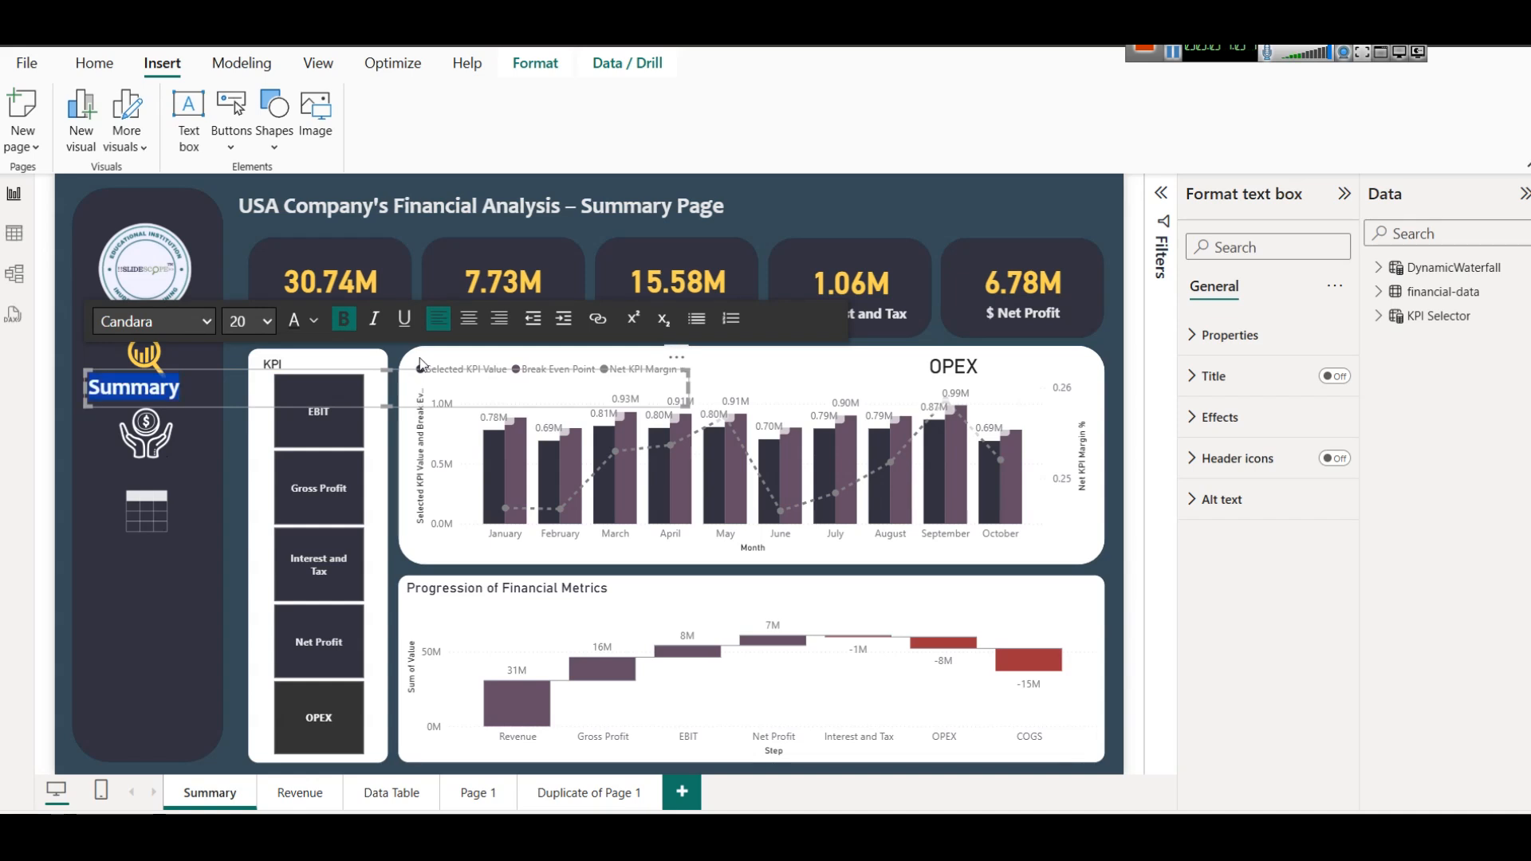
click(260, 322)
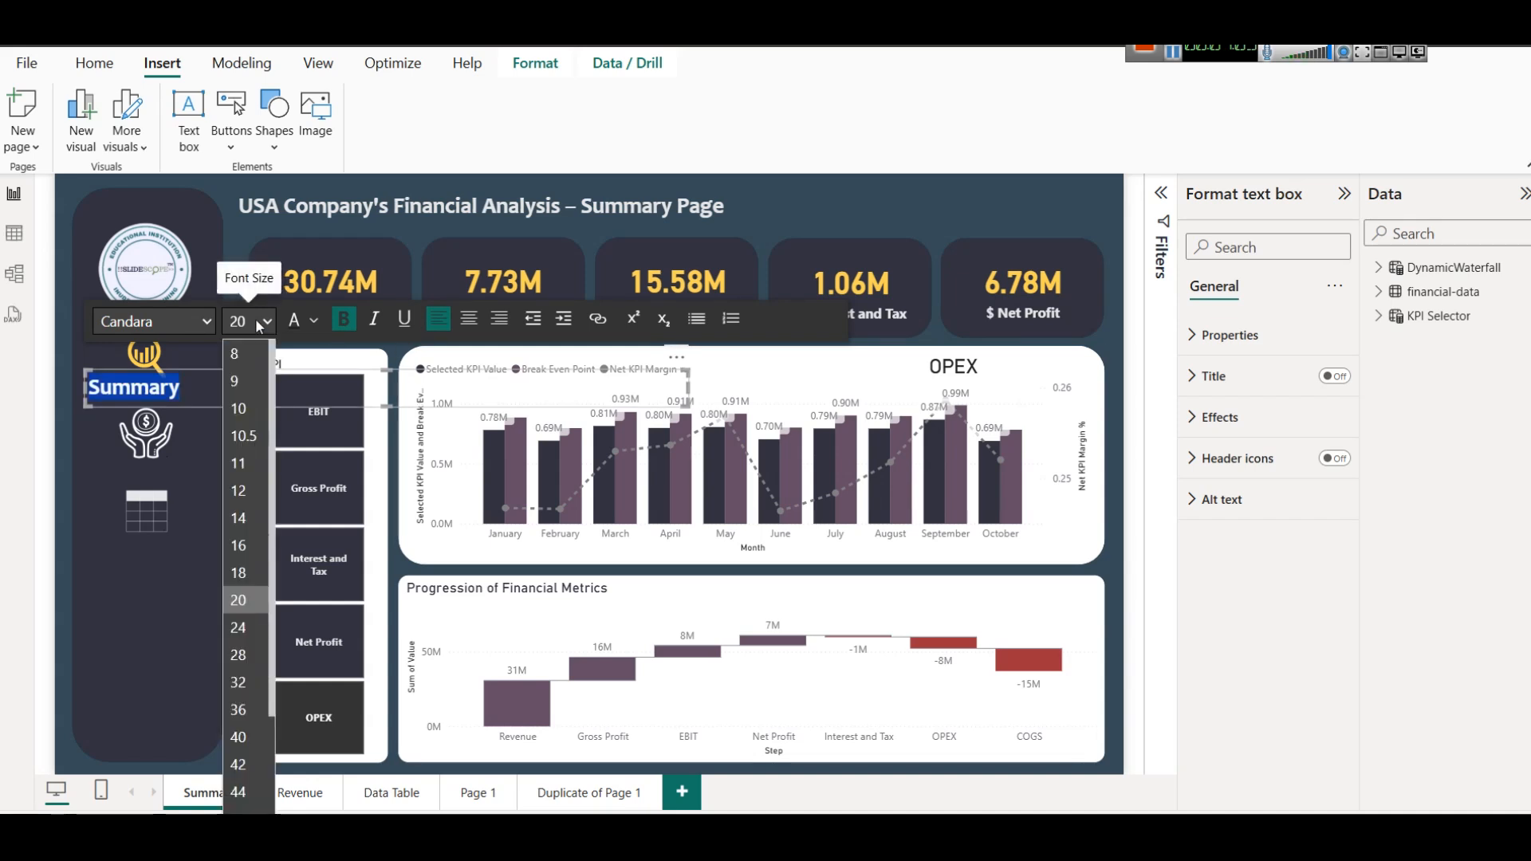
click(237, 468)
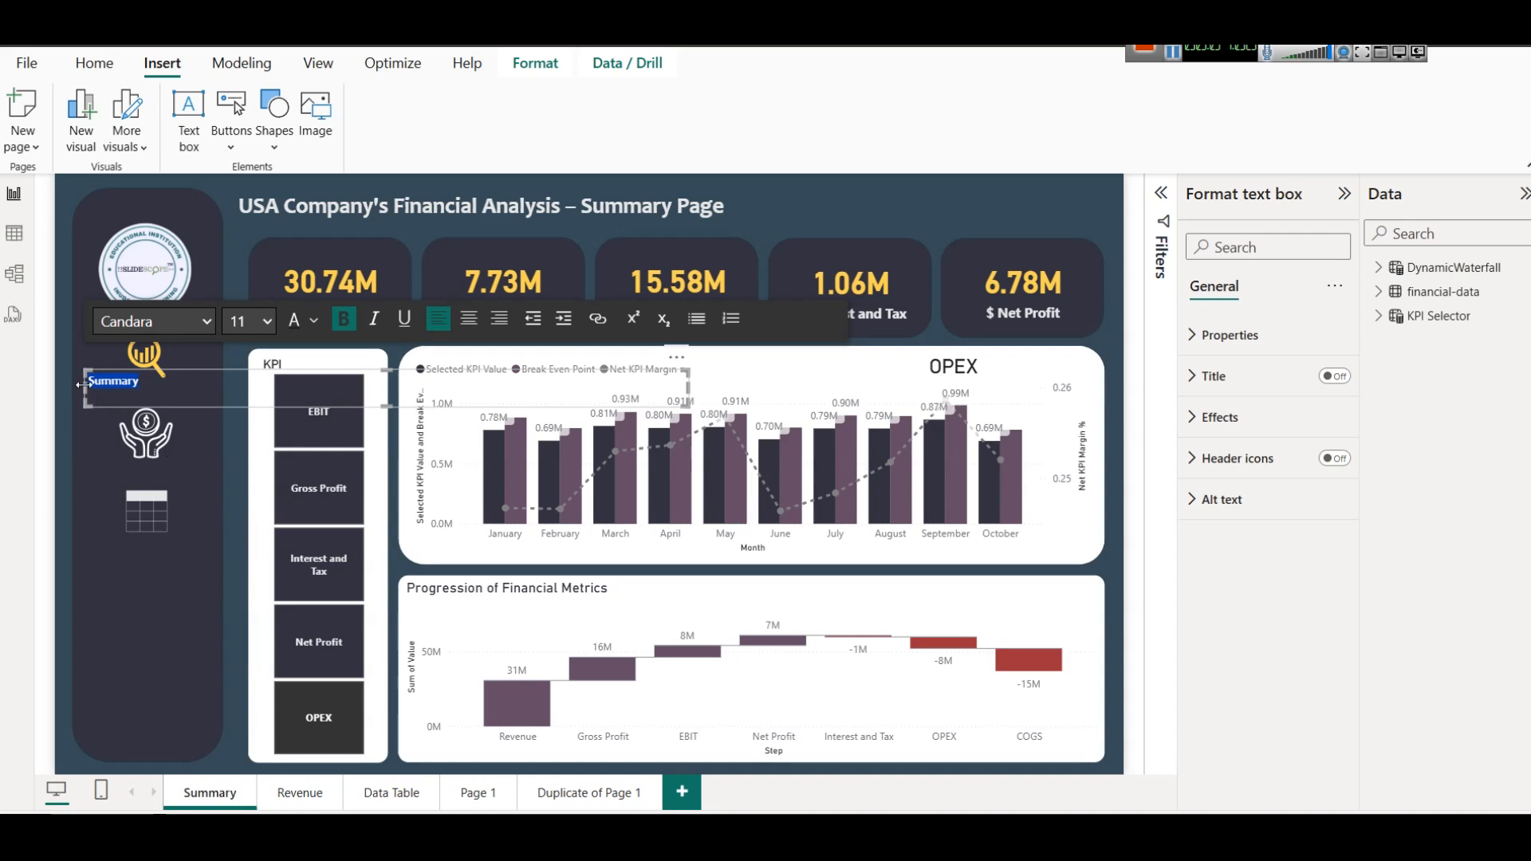
drag(82, 381, 113, 383)
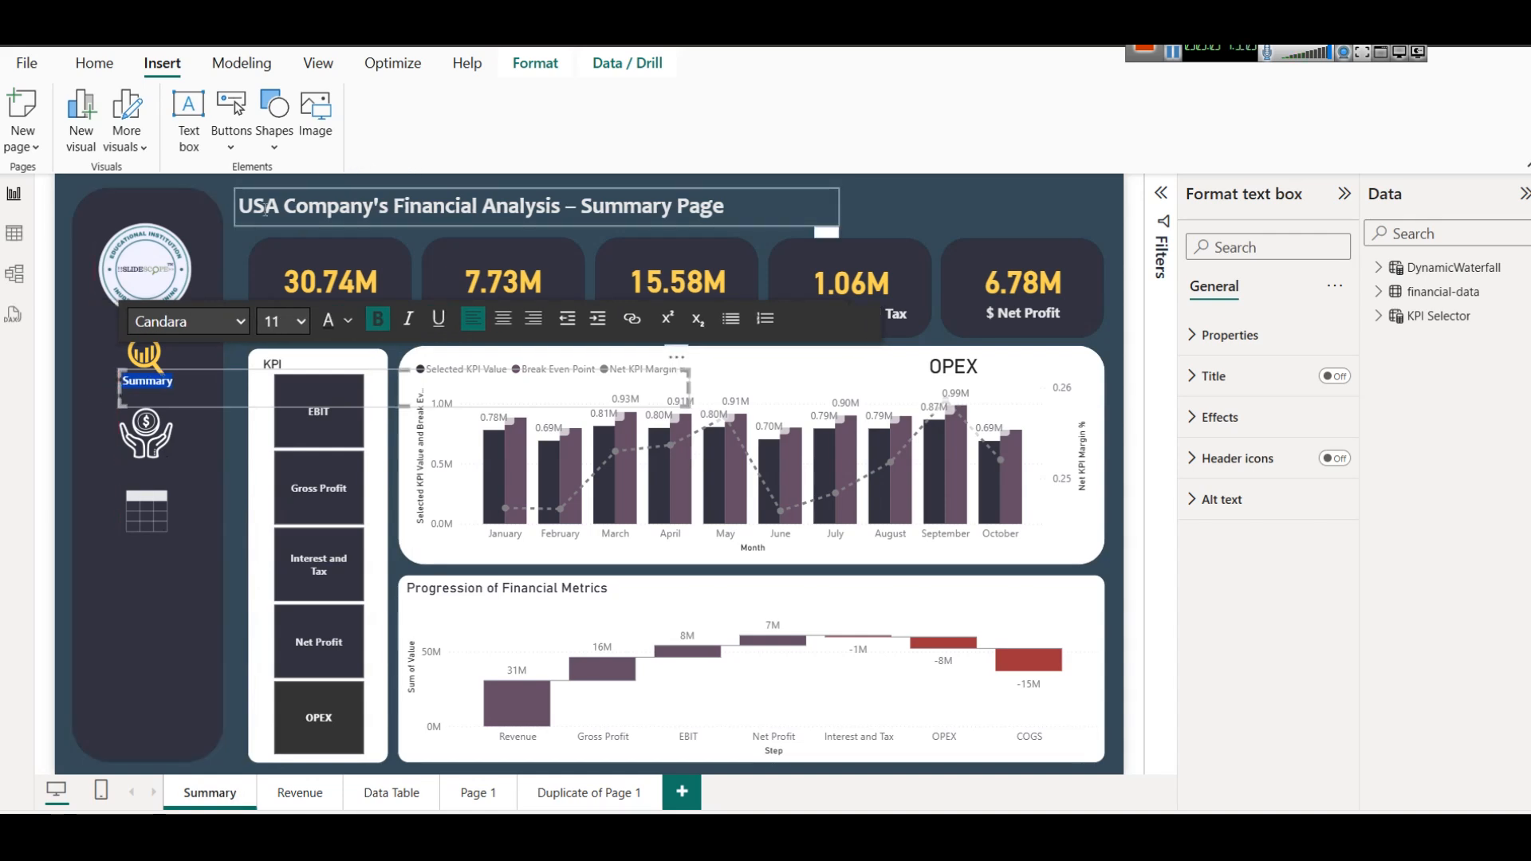
click(241, 232)
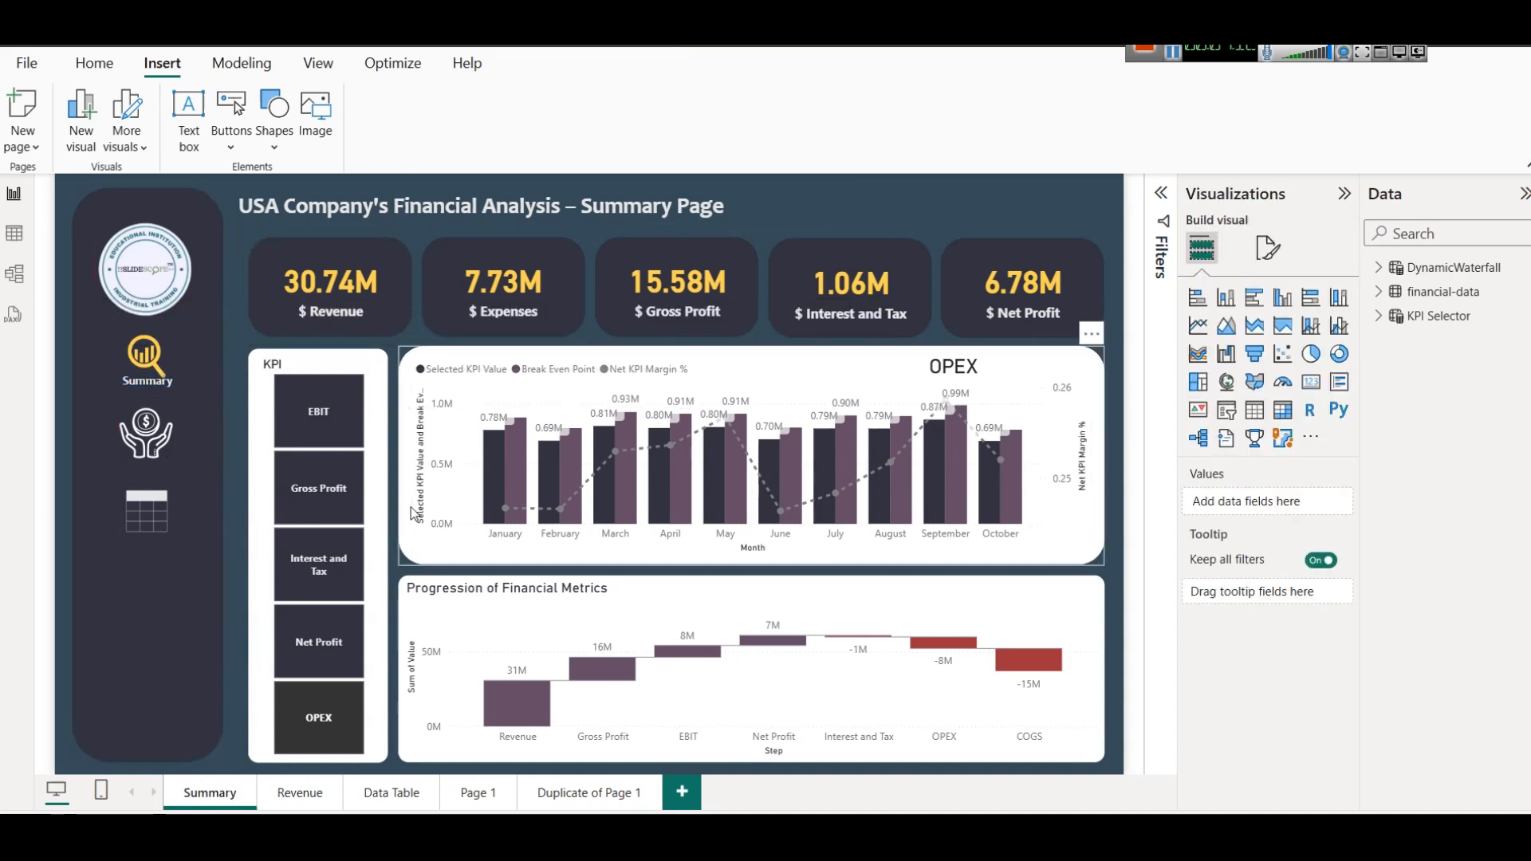
Shrink the Summary label's text box to about the icon's width and adjust its position slightly below the gold magnifier icon.
click(180, 387)
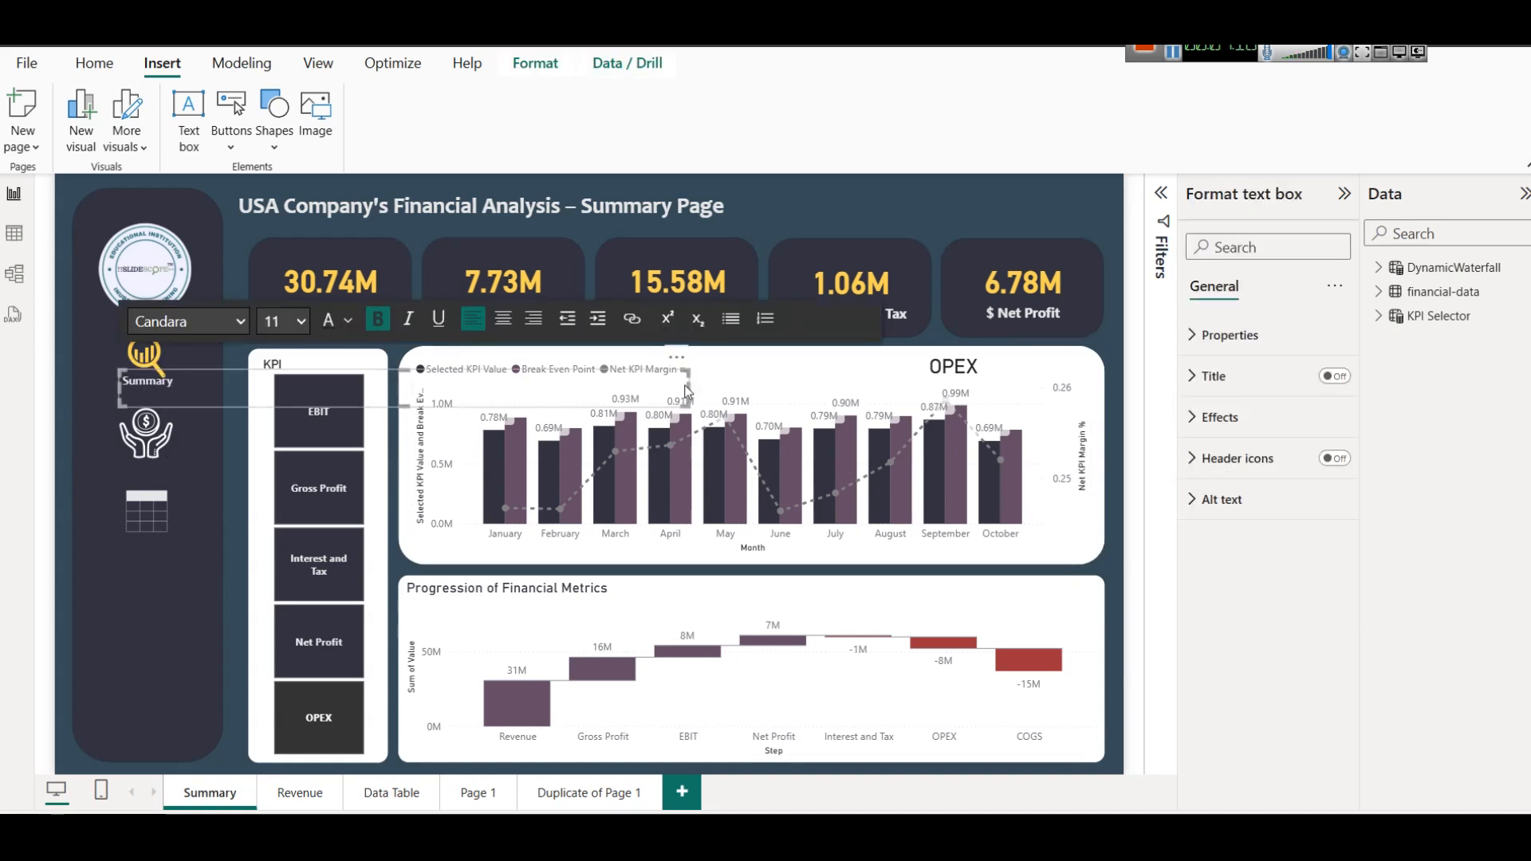
drag(687, 385, 186, 381)
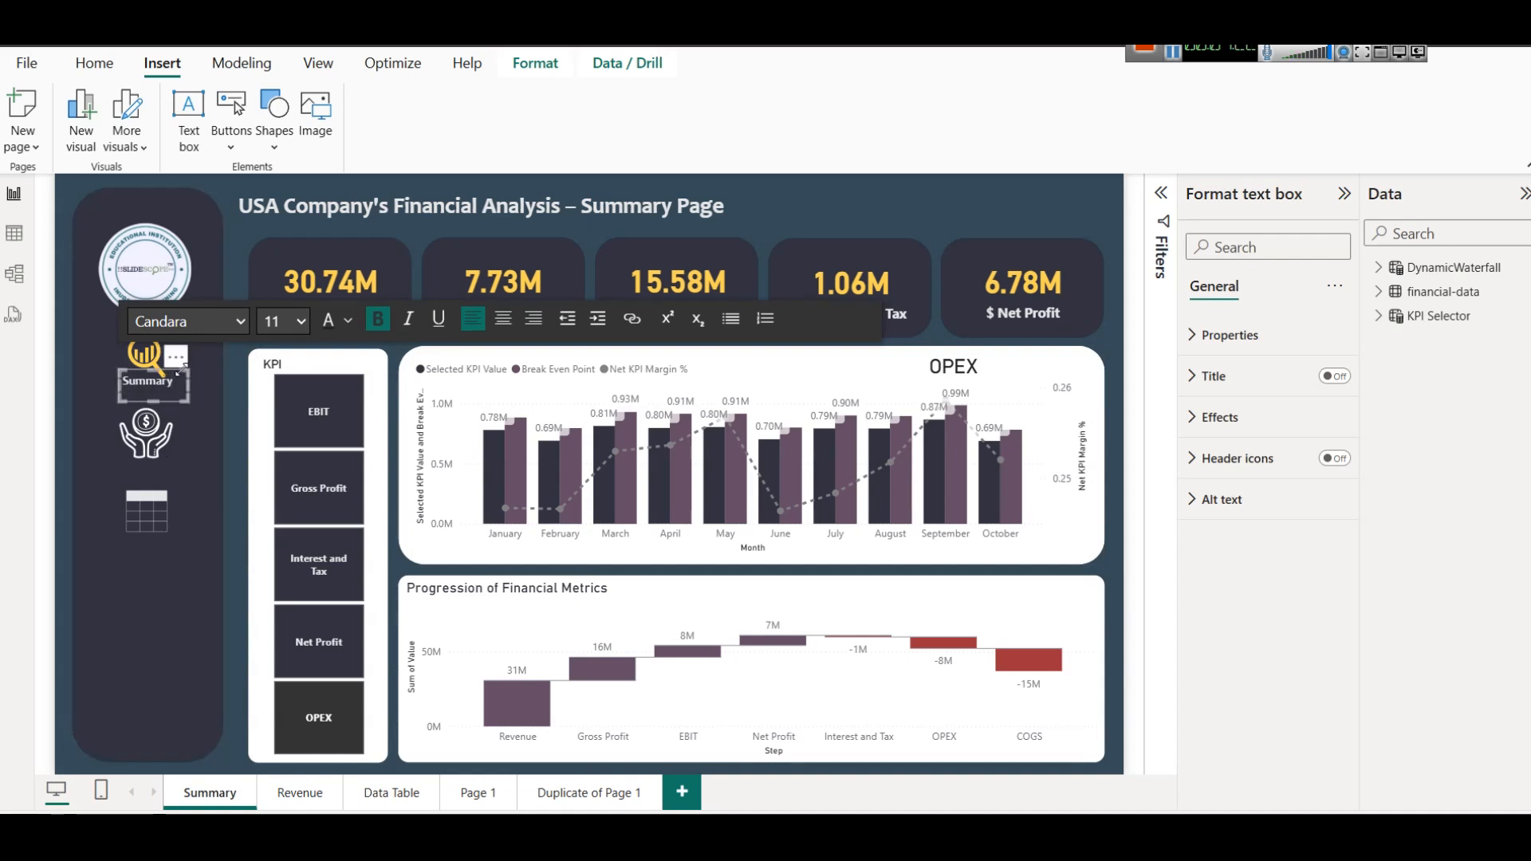
click(175, 356)
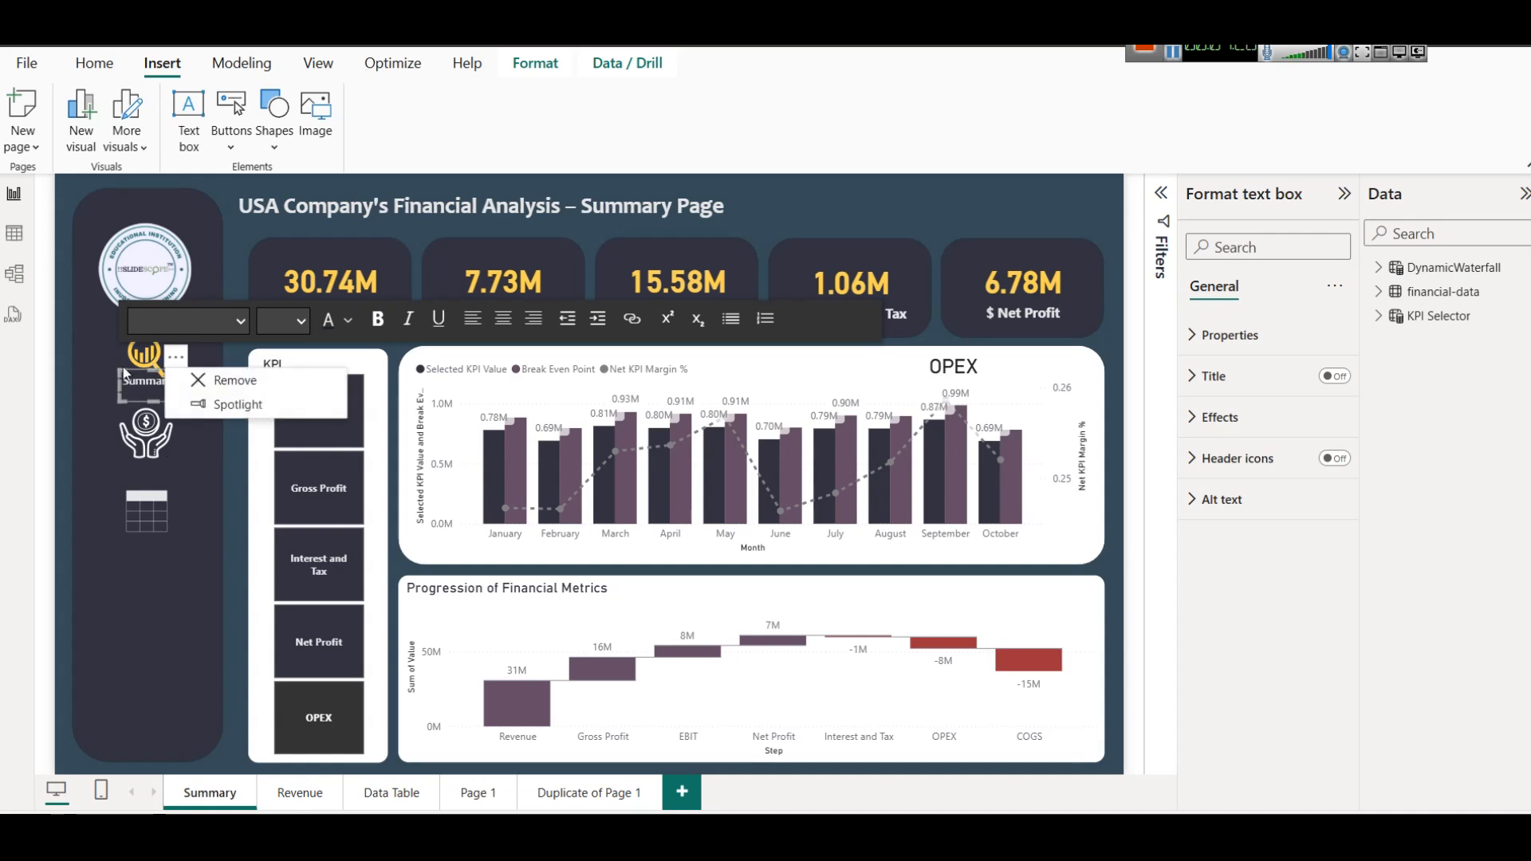
click(209, 515)
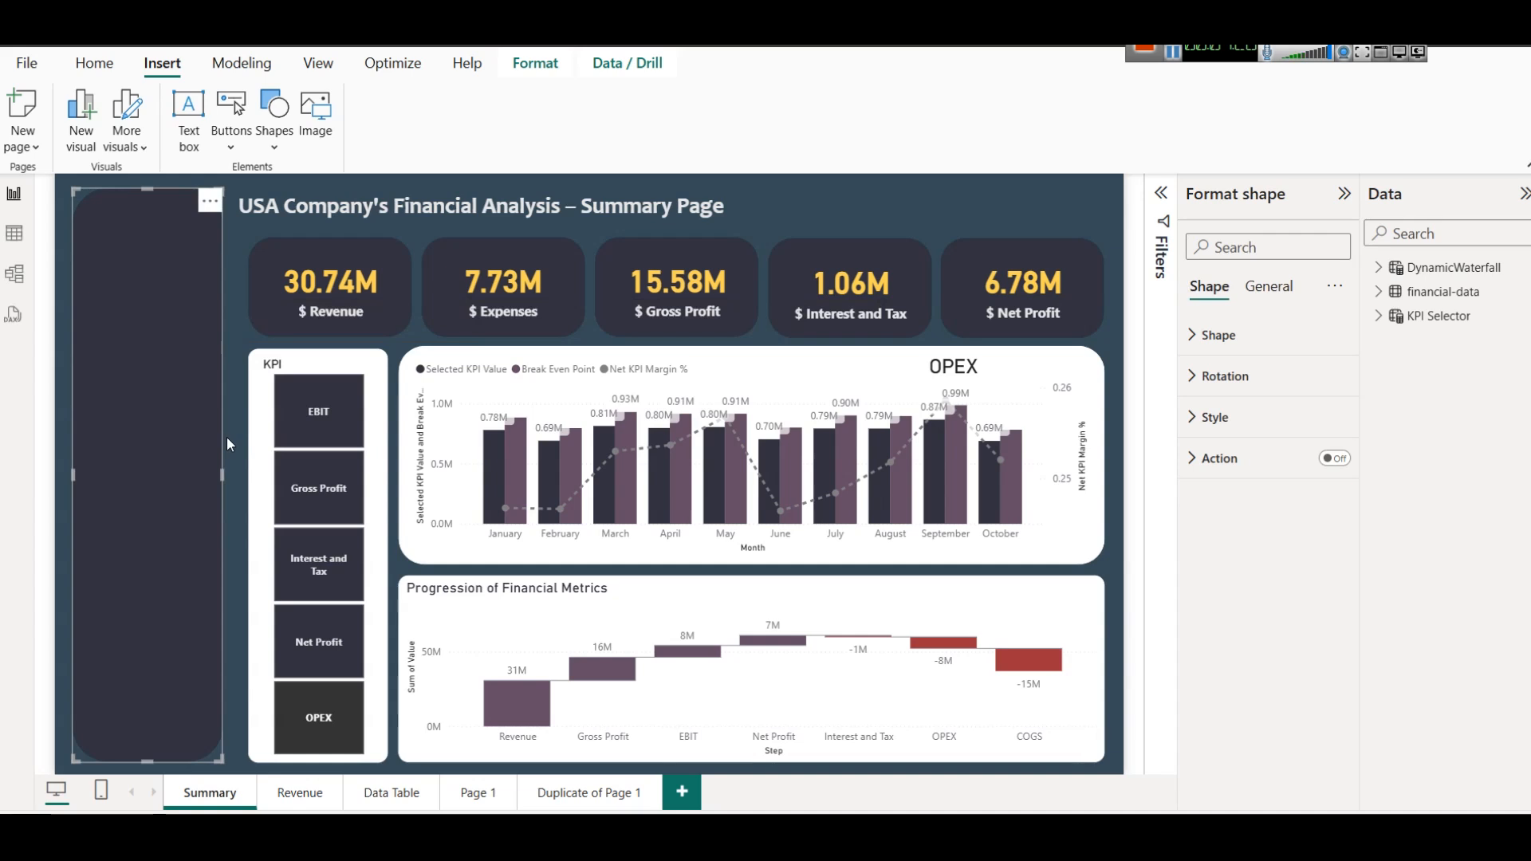
click(231, 441)
click(136, 384)
drag(142, 373, 142, 375)
click(241, 436)
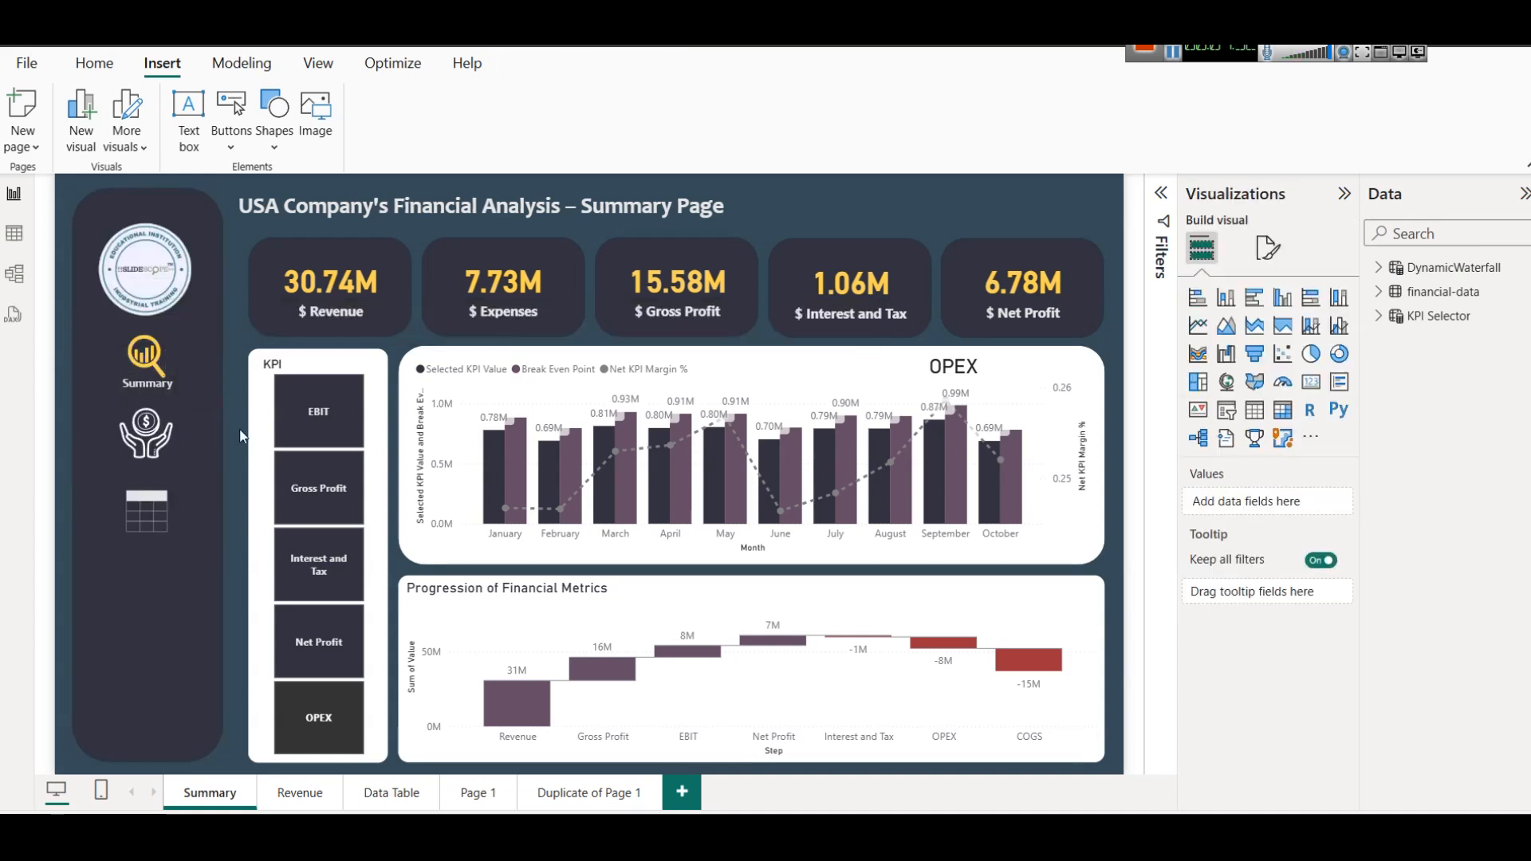
Review the action types available for the gold magnifier icon, keeping Page navigation selected.
click(146, 355)
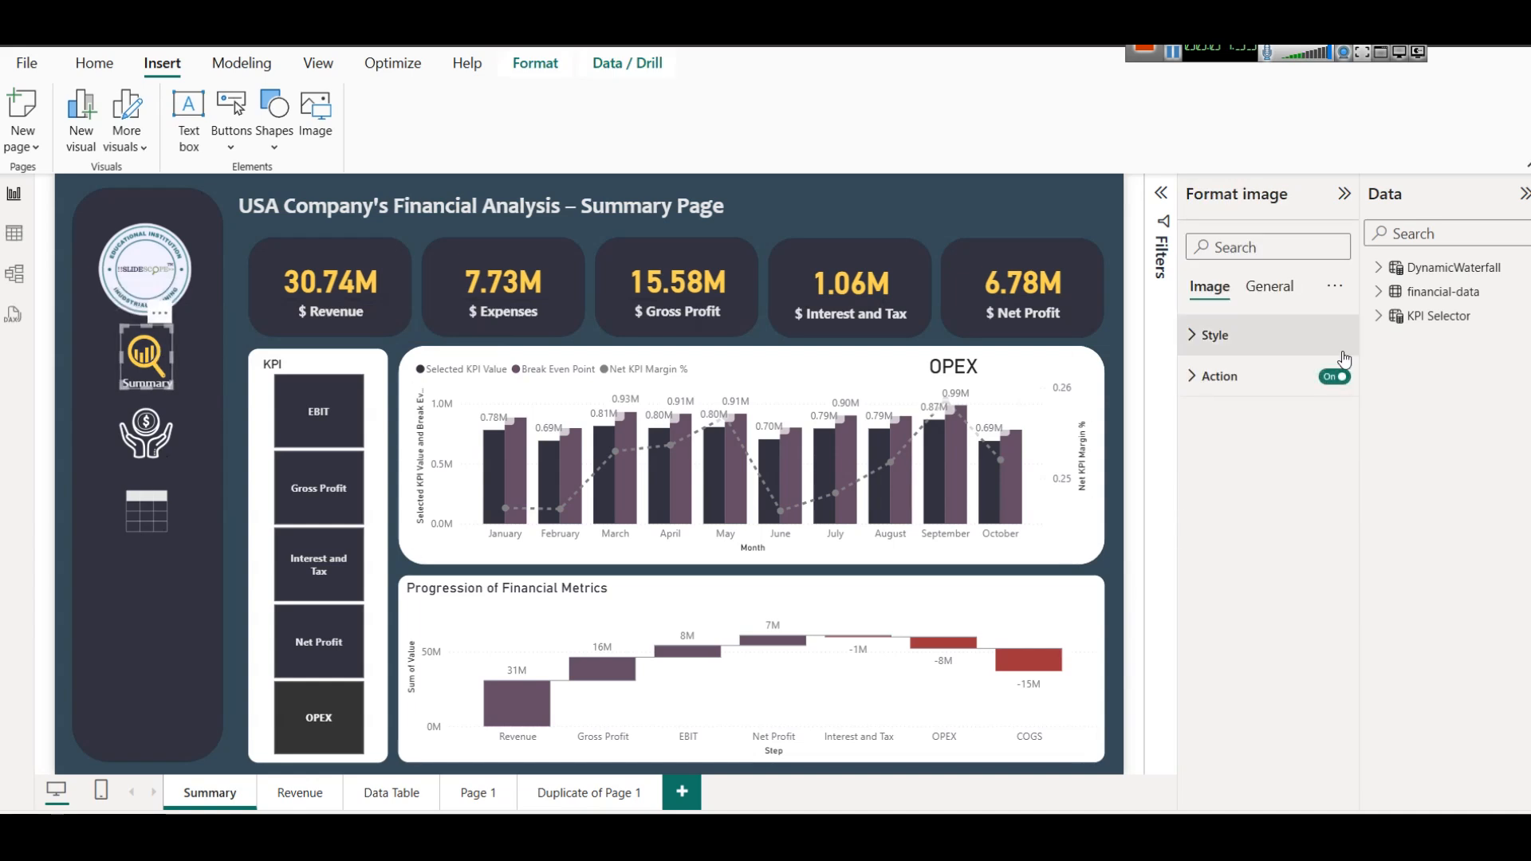
click(1284, 378)
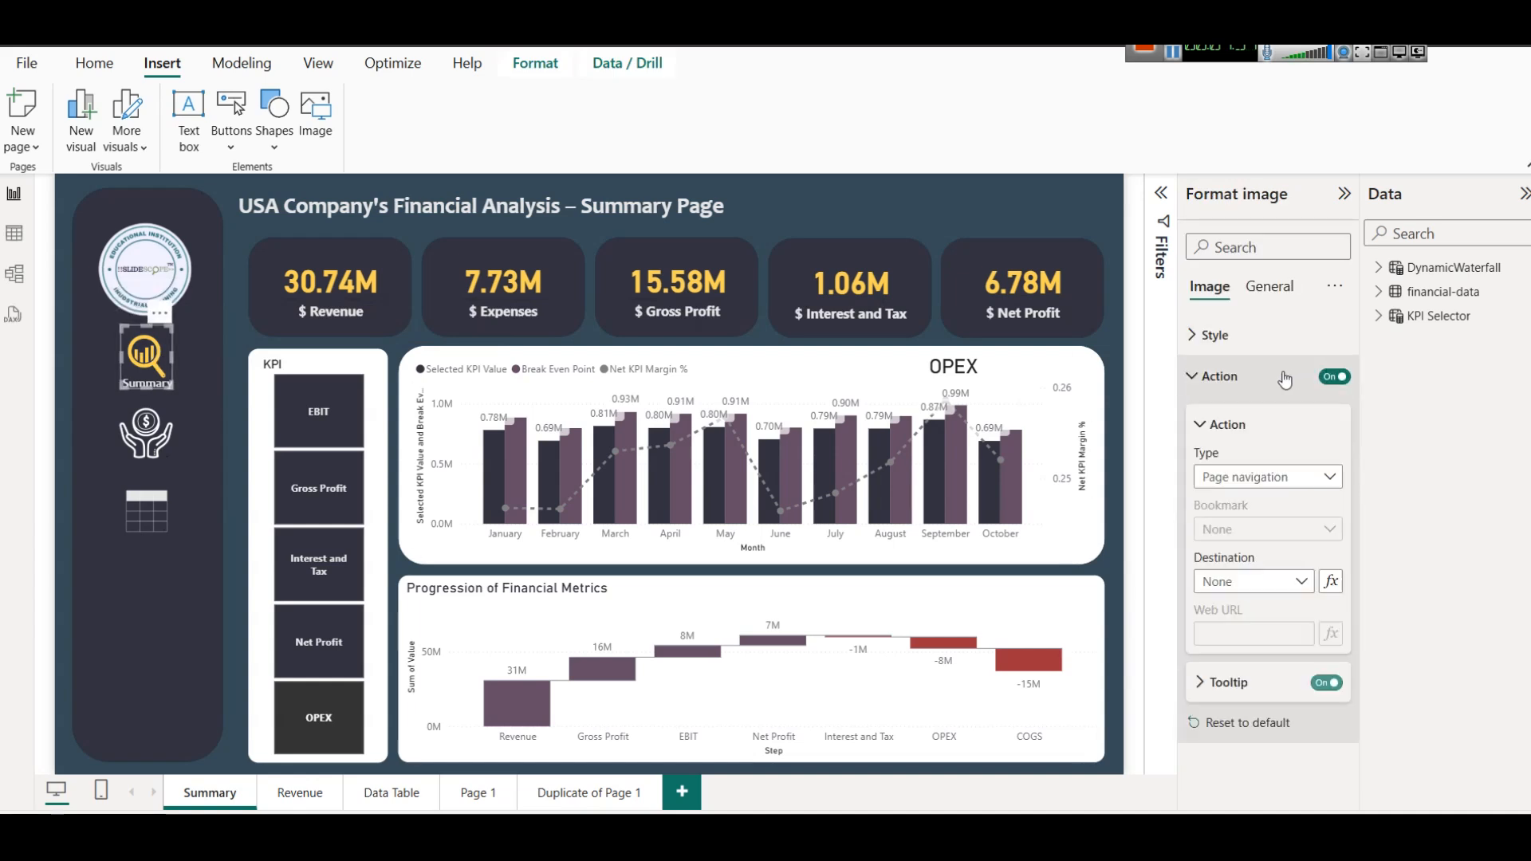
click(1331, 485)
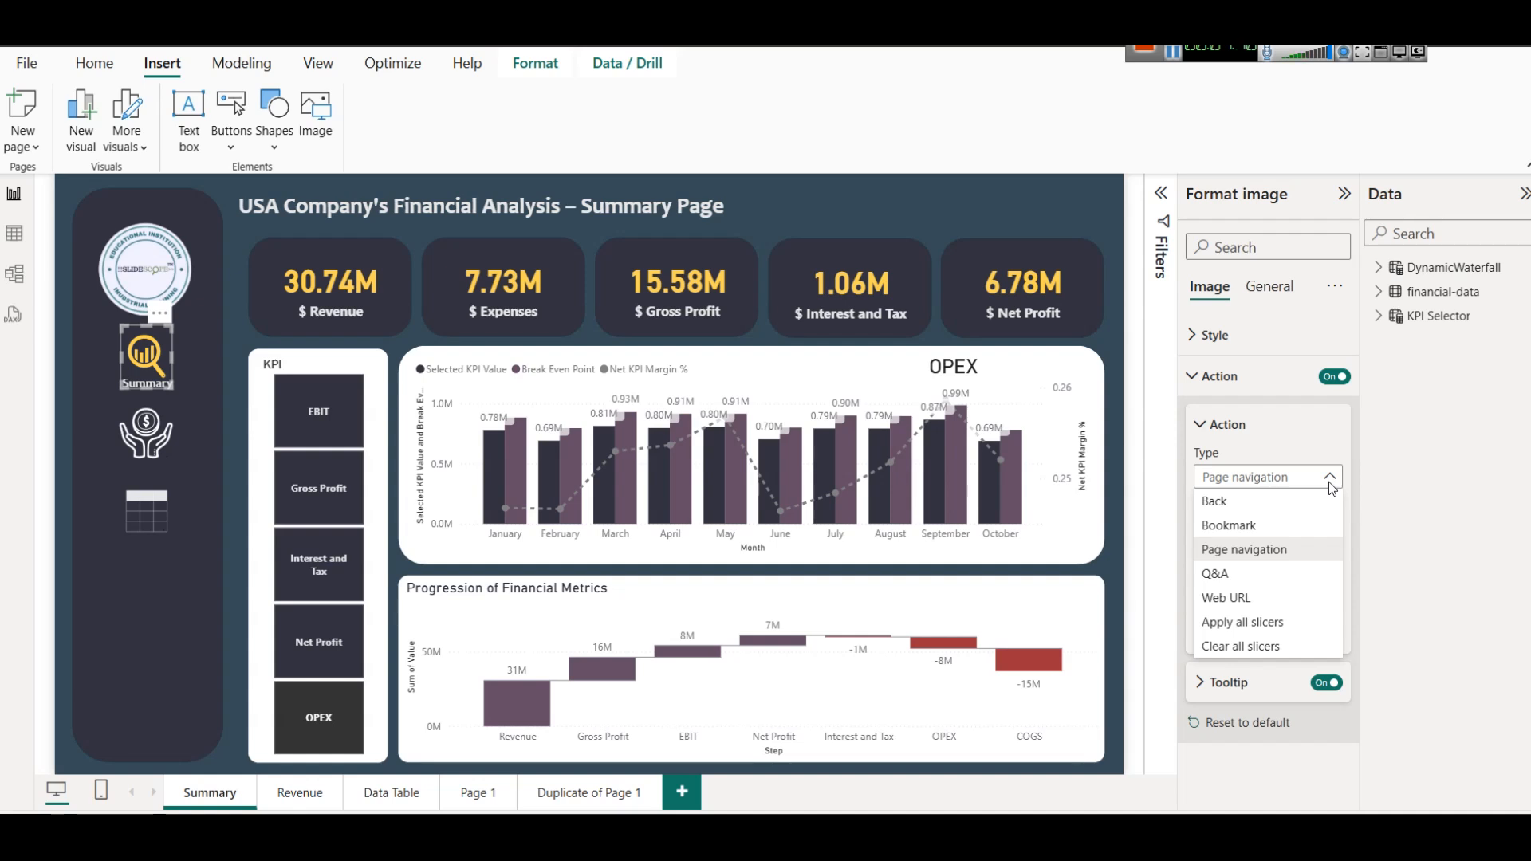
click(1434, 522)
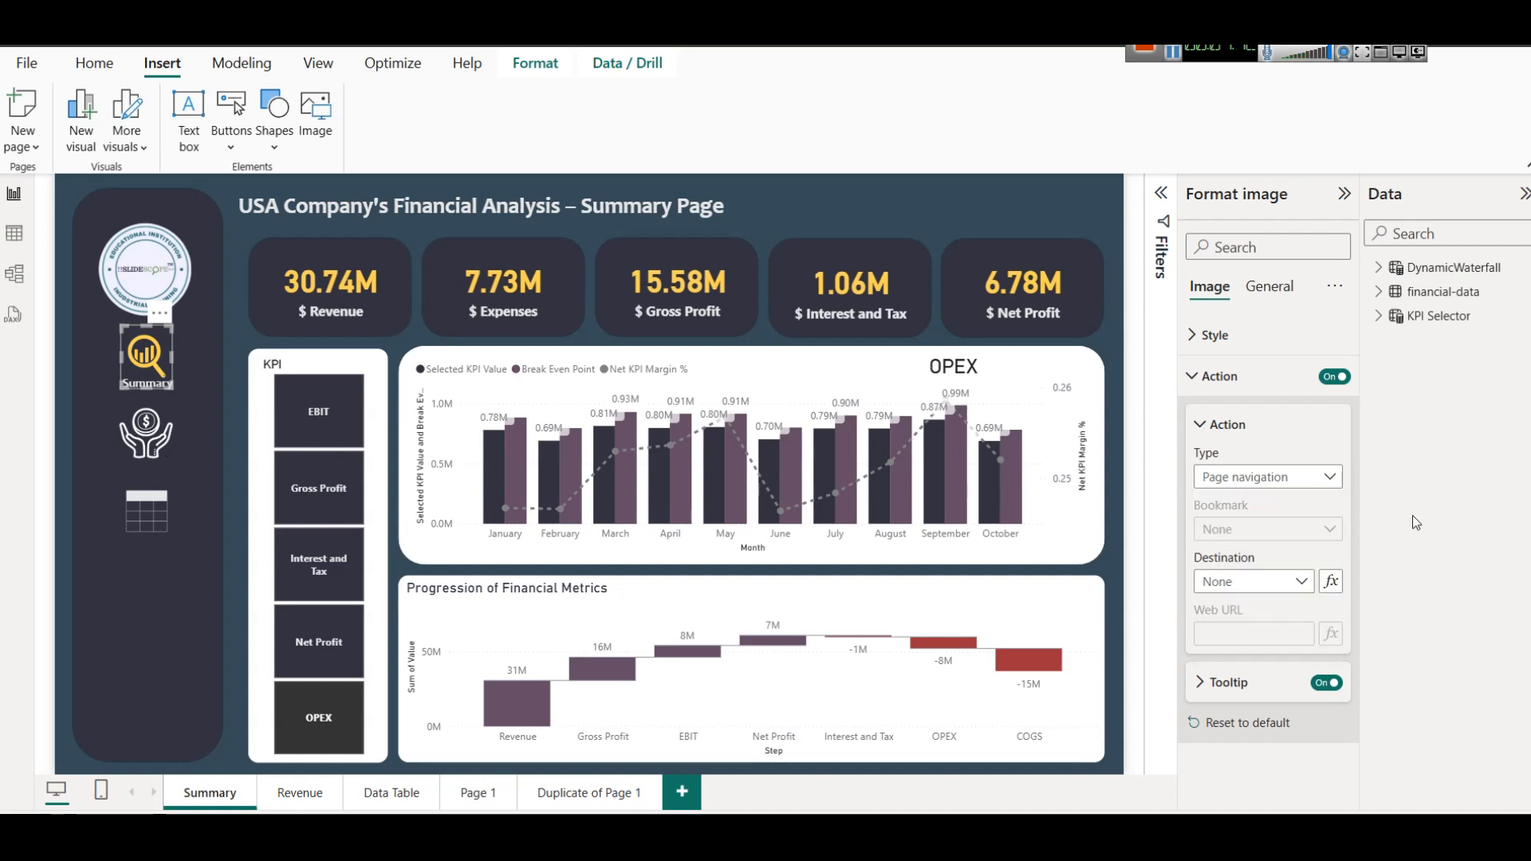
click(245, 439)
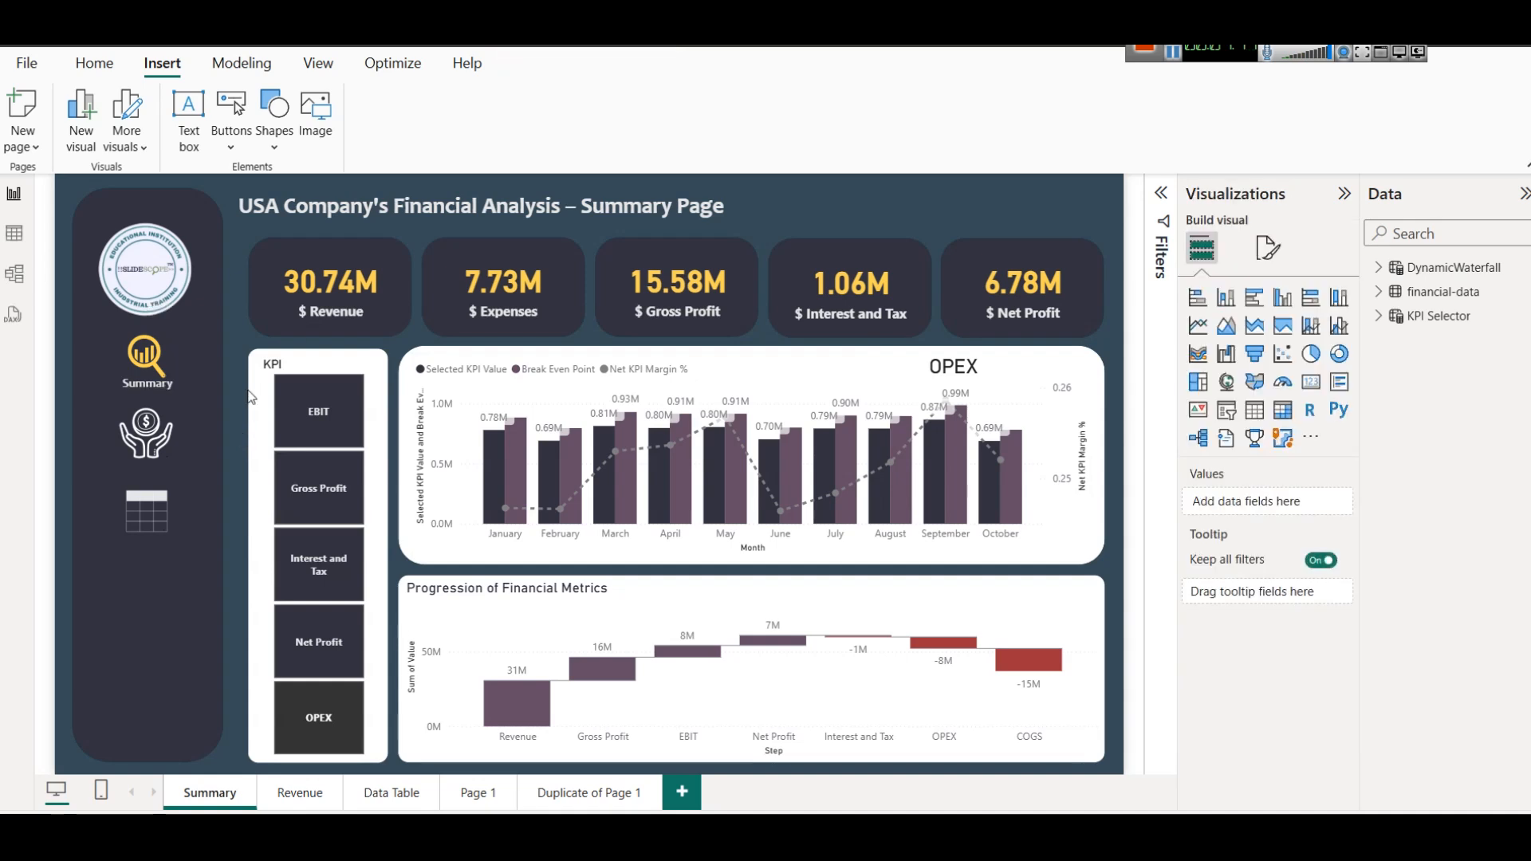
Check the $ Revenue card's visual type, add an empty card visual to Duplicate of Page 1, and shrink it to a small rectangle.
click(353, 279)
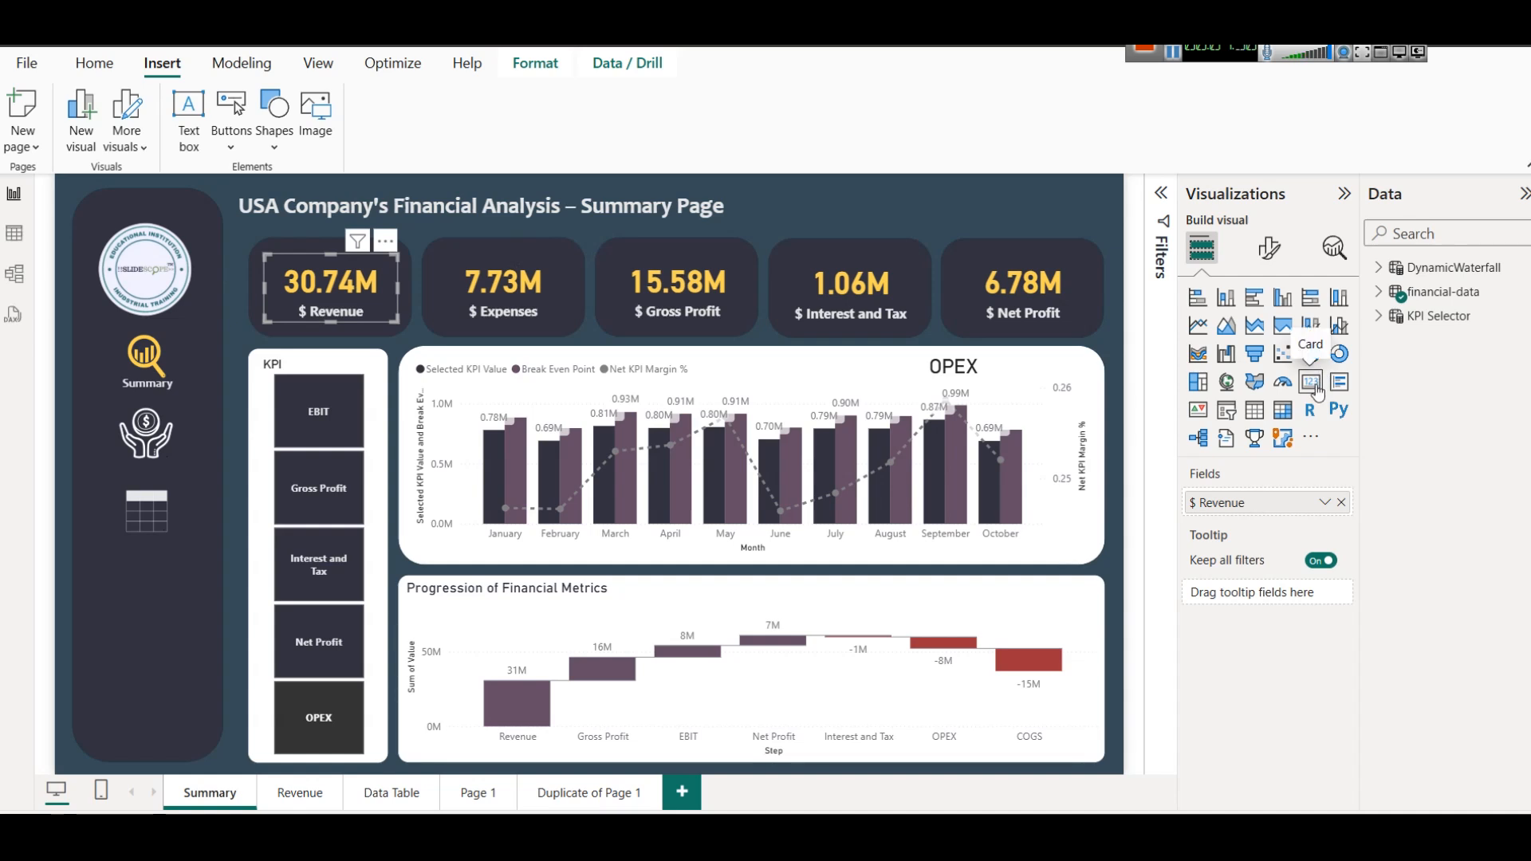
click(590, 792)
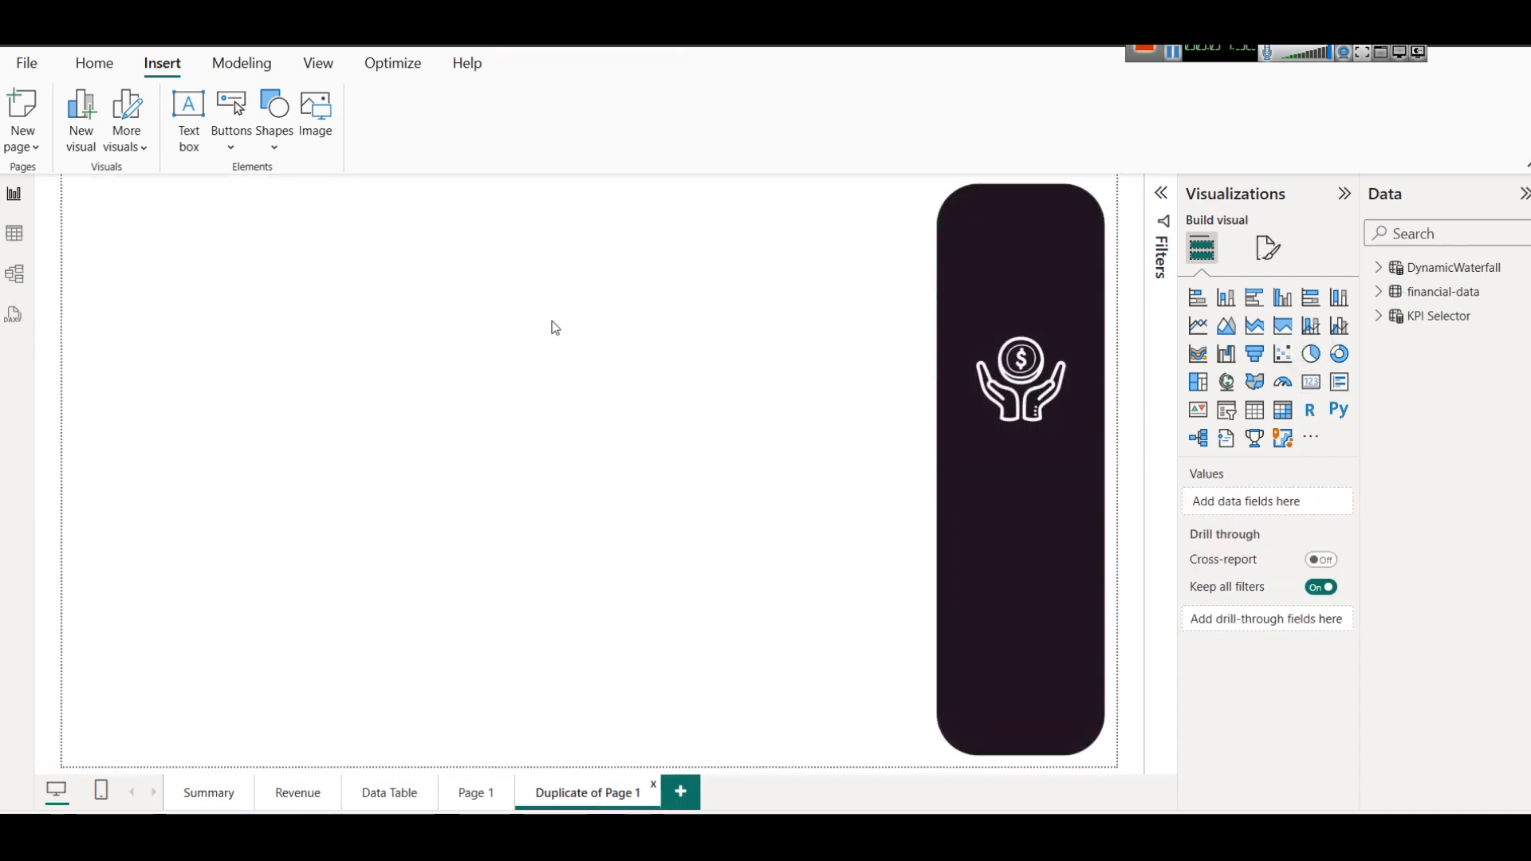
click(1310, 381)
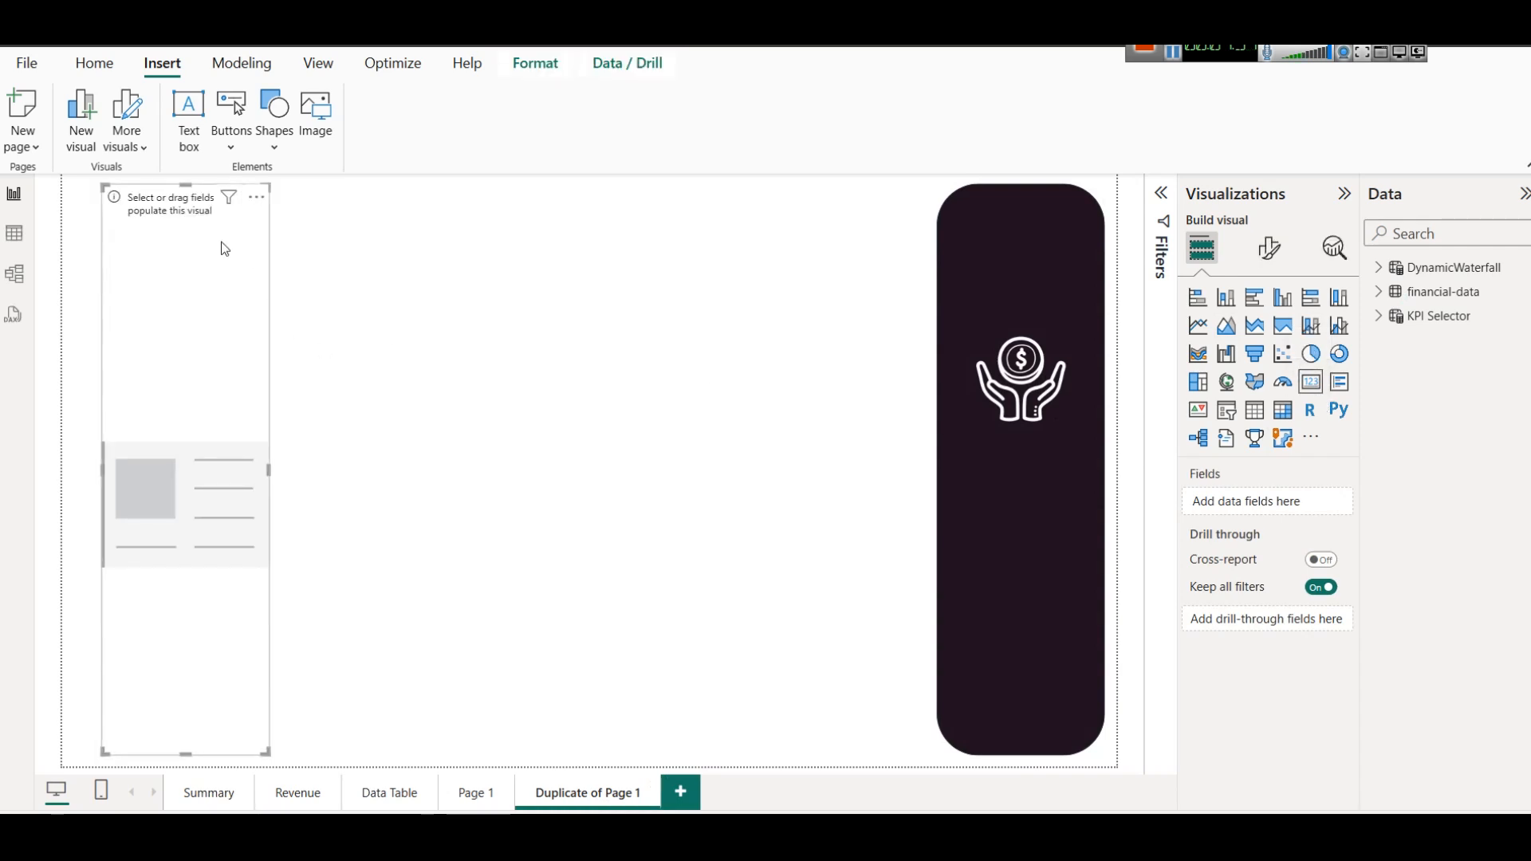
drag(195, 185, 246, 313)
click(234, 299)
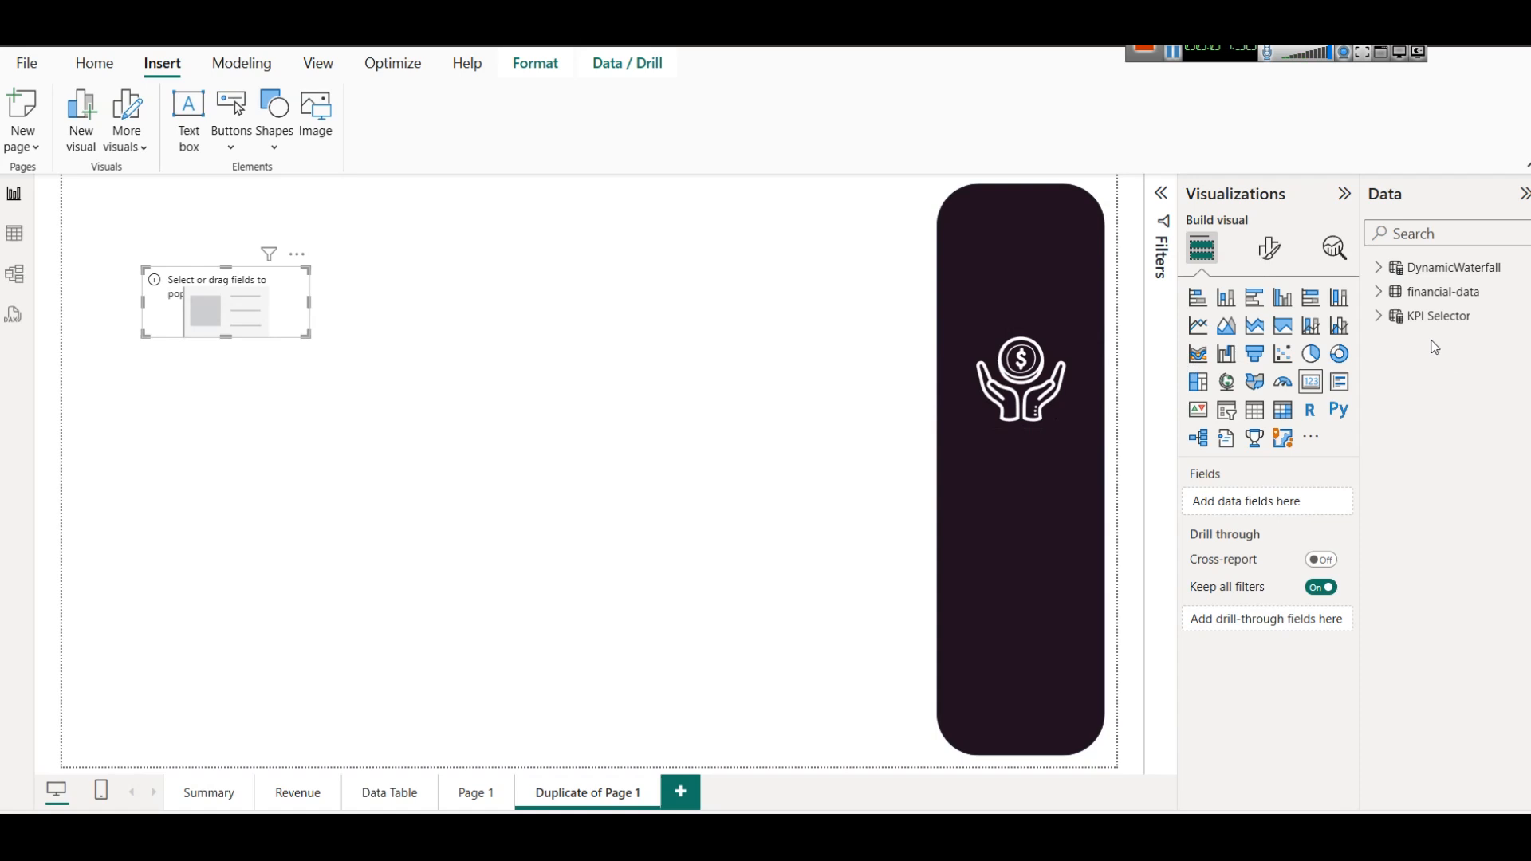
Examine the financial-data table's rows and its Revenue, COGS, OPEX, Gross Profit, EBIT, Interest and Tax, and Net Profit columns.
click(1378, 291)
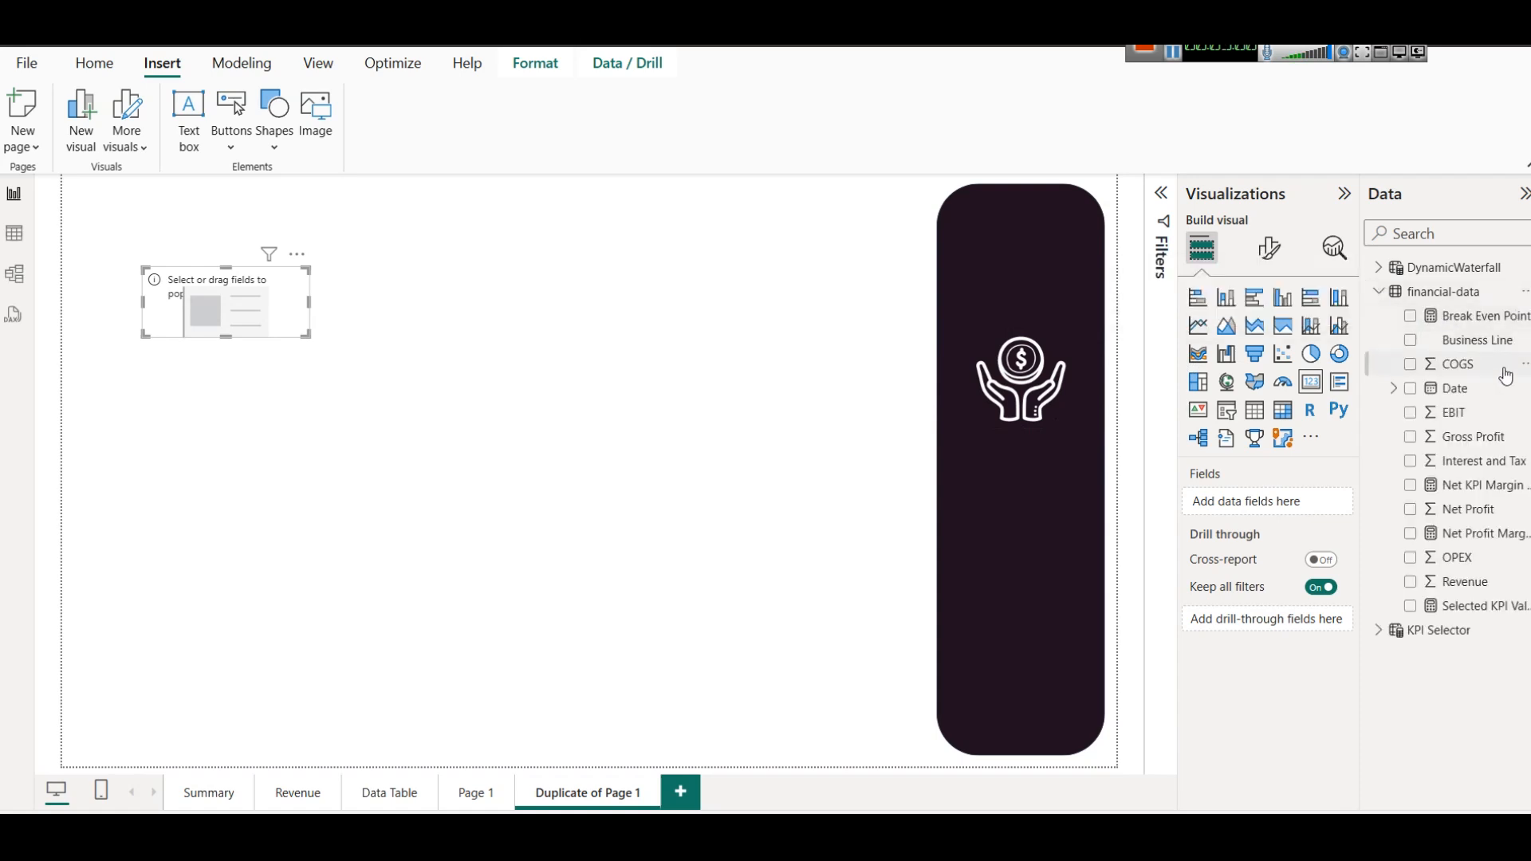
click(10, 239)
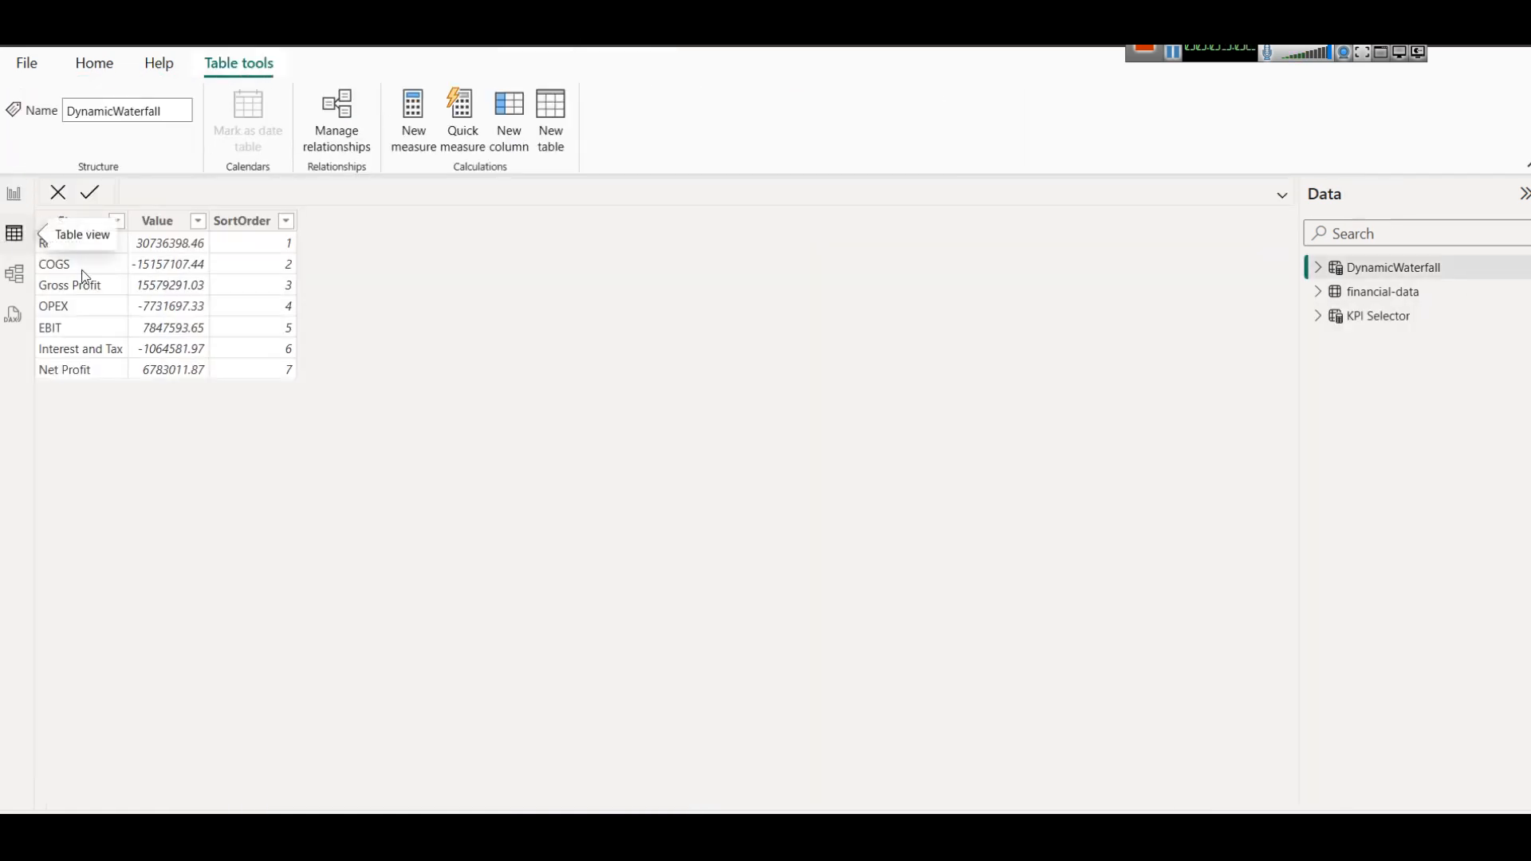
click(1378, 298)
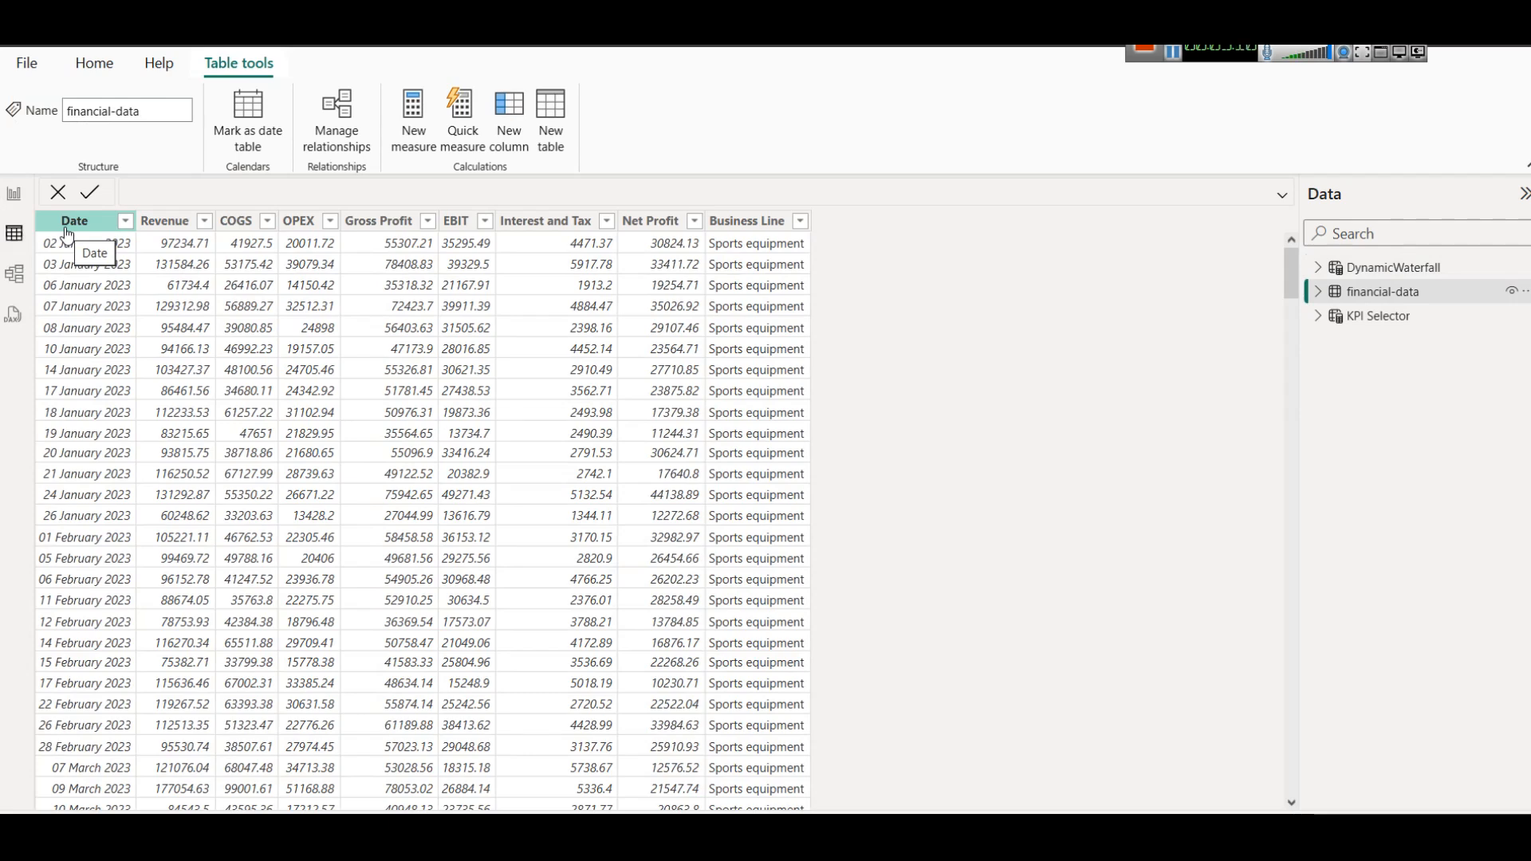
click(149, 230)
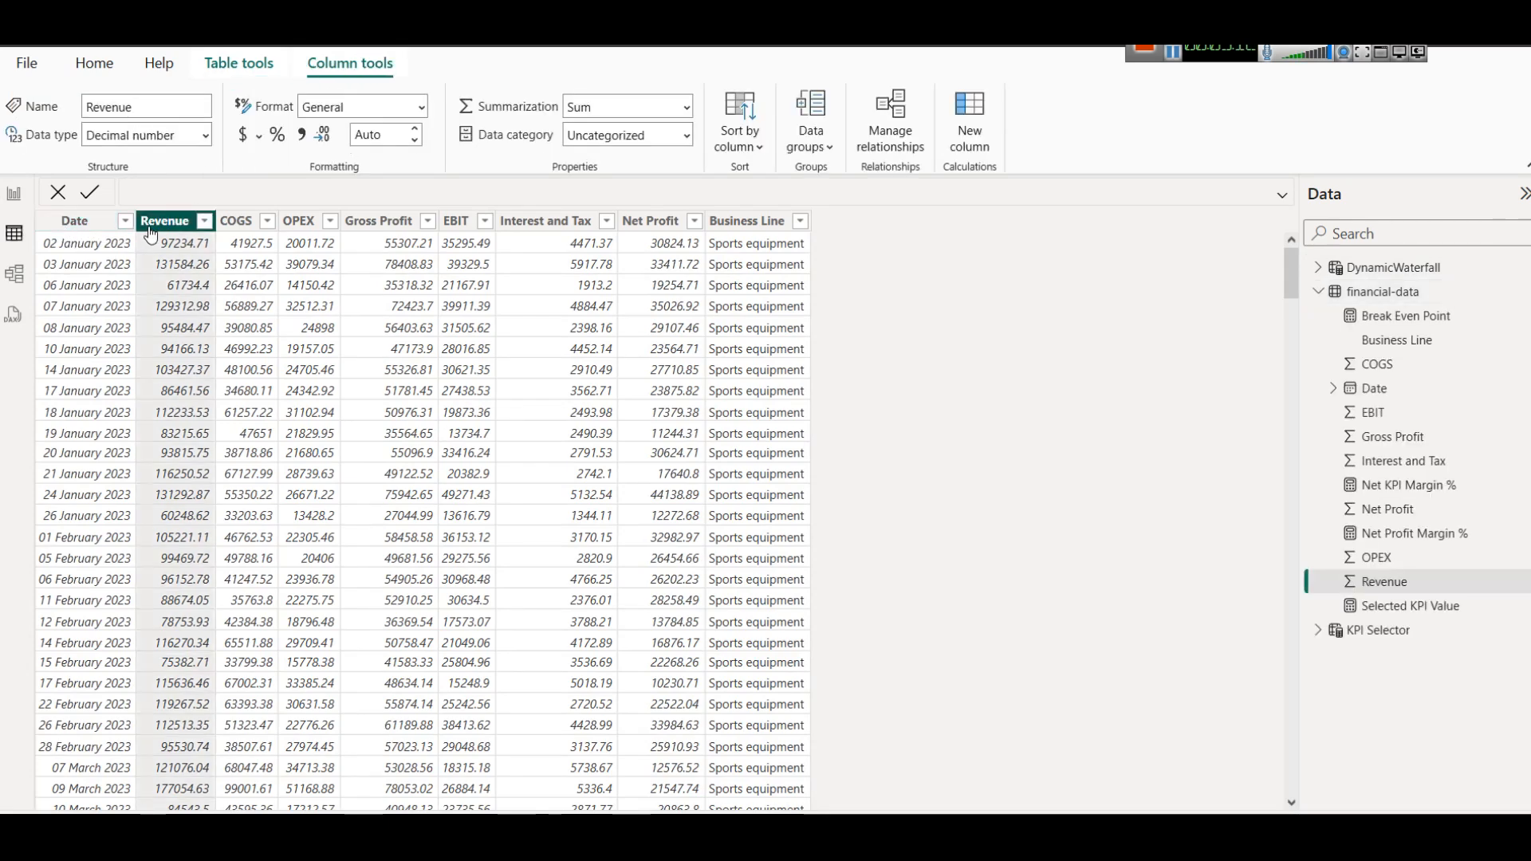
click(247, 230)
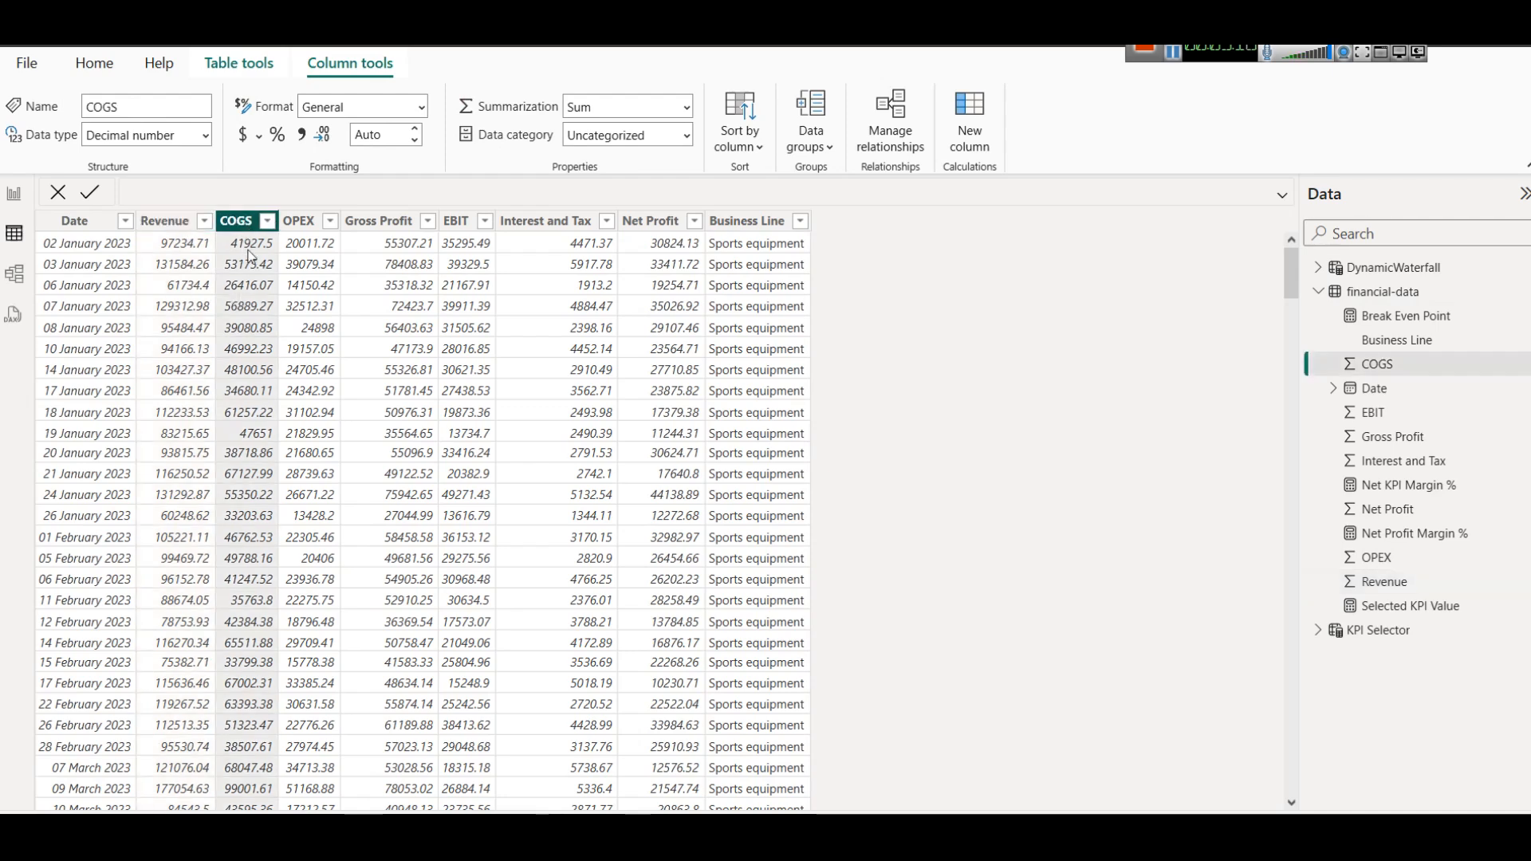
click(299, 228)
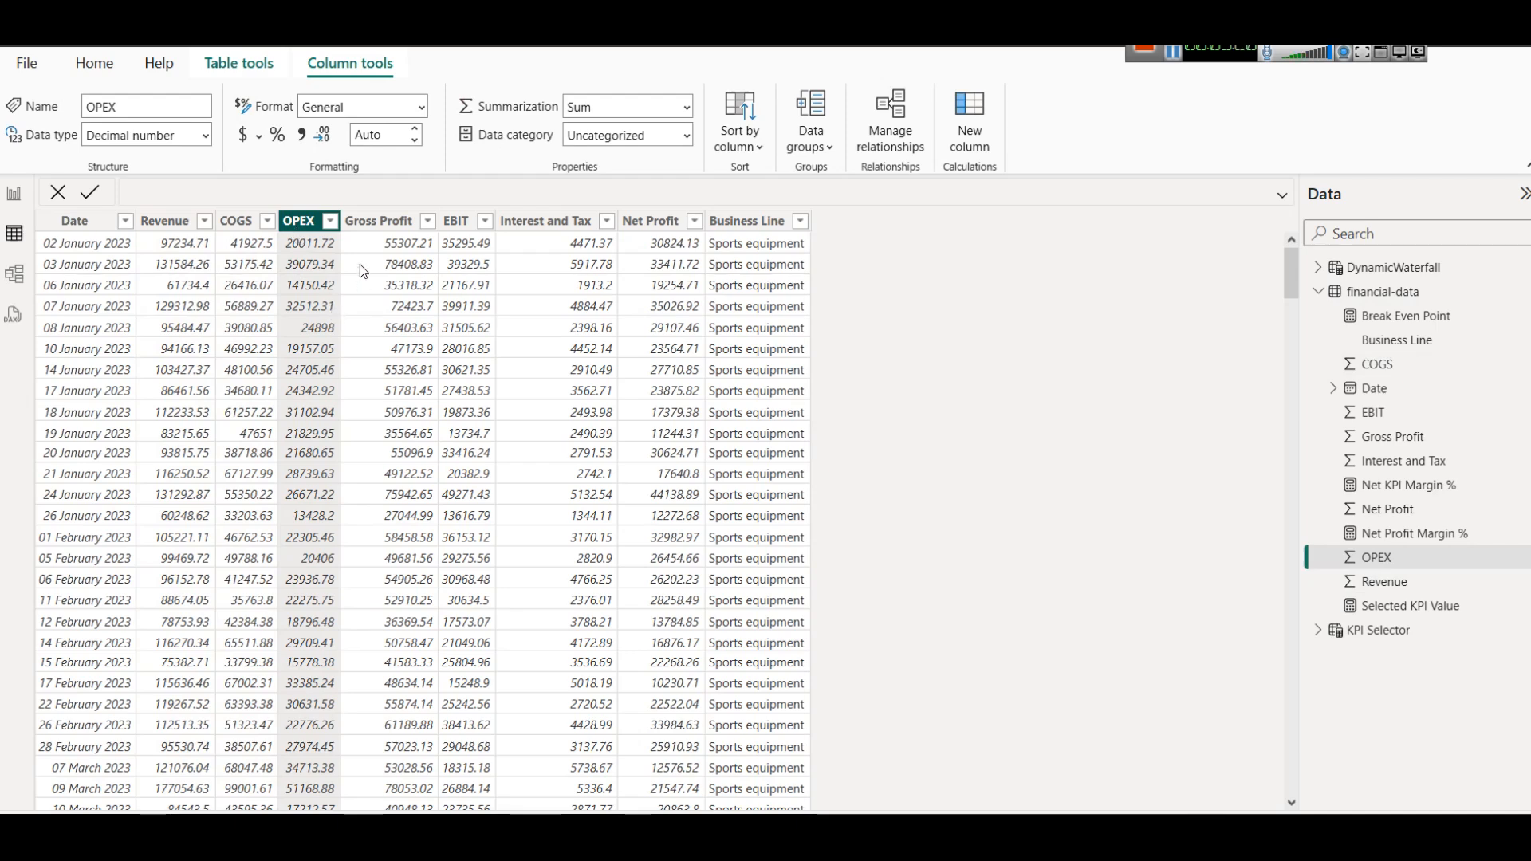
click(375, 229)
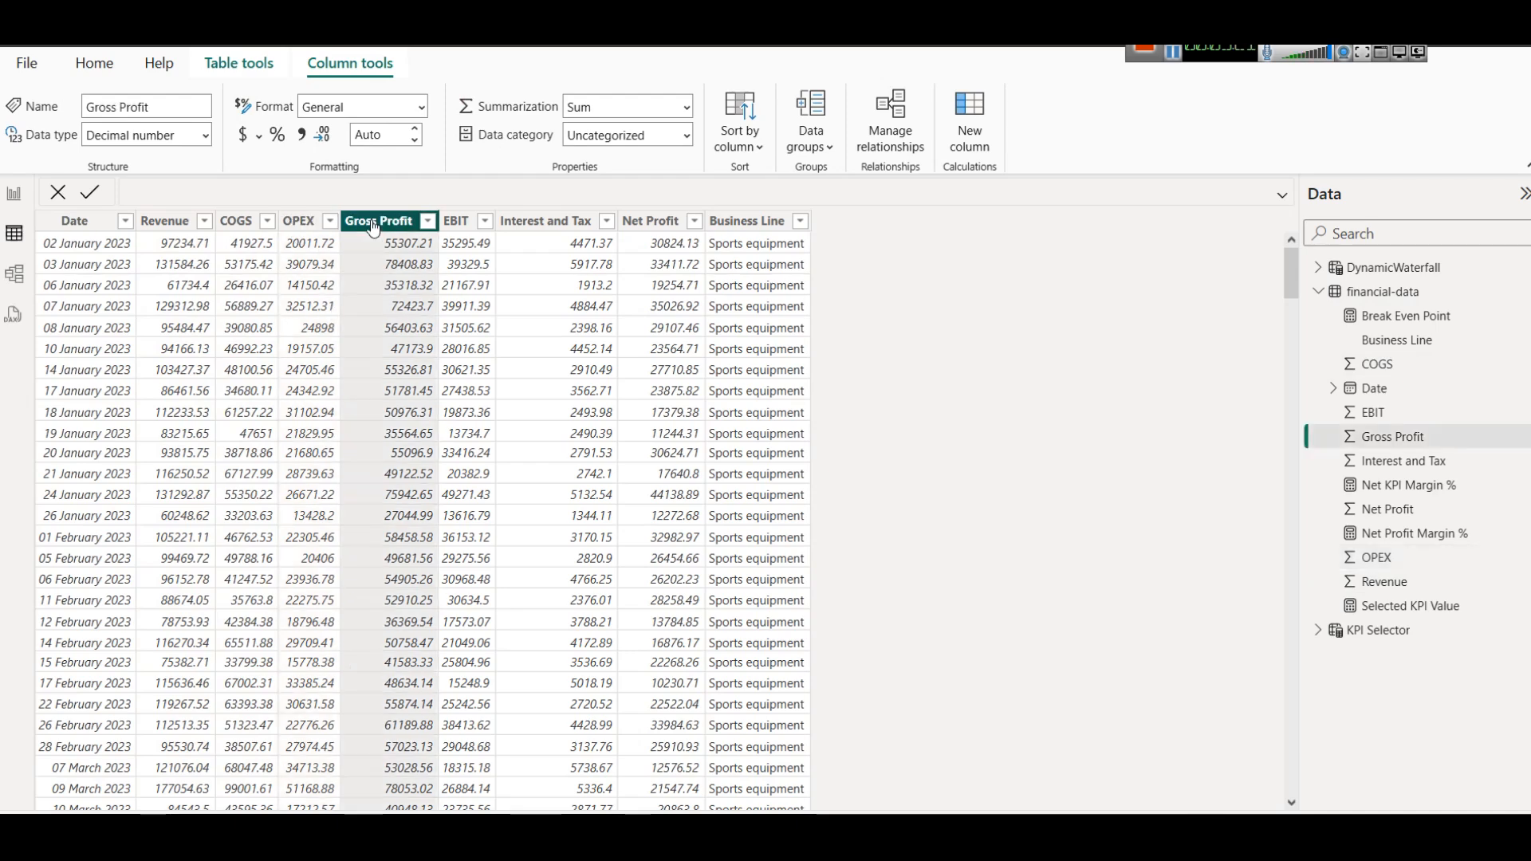
click(457, 227)
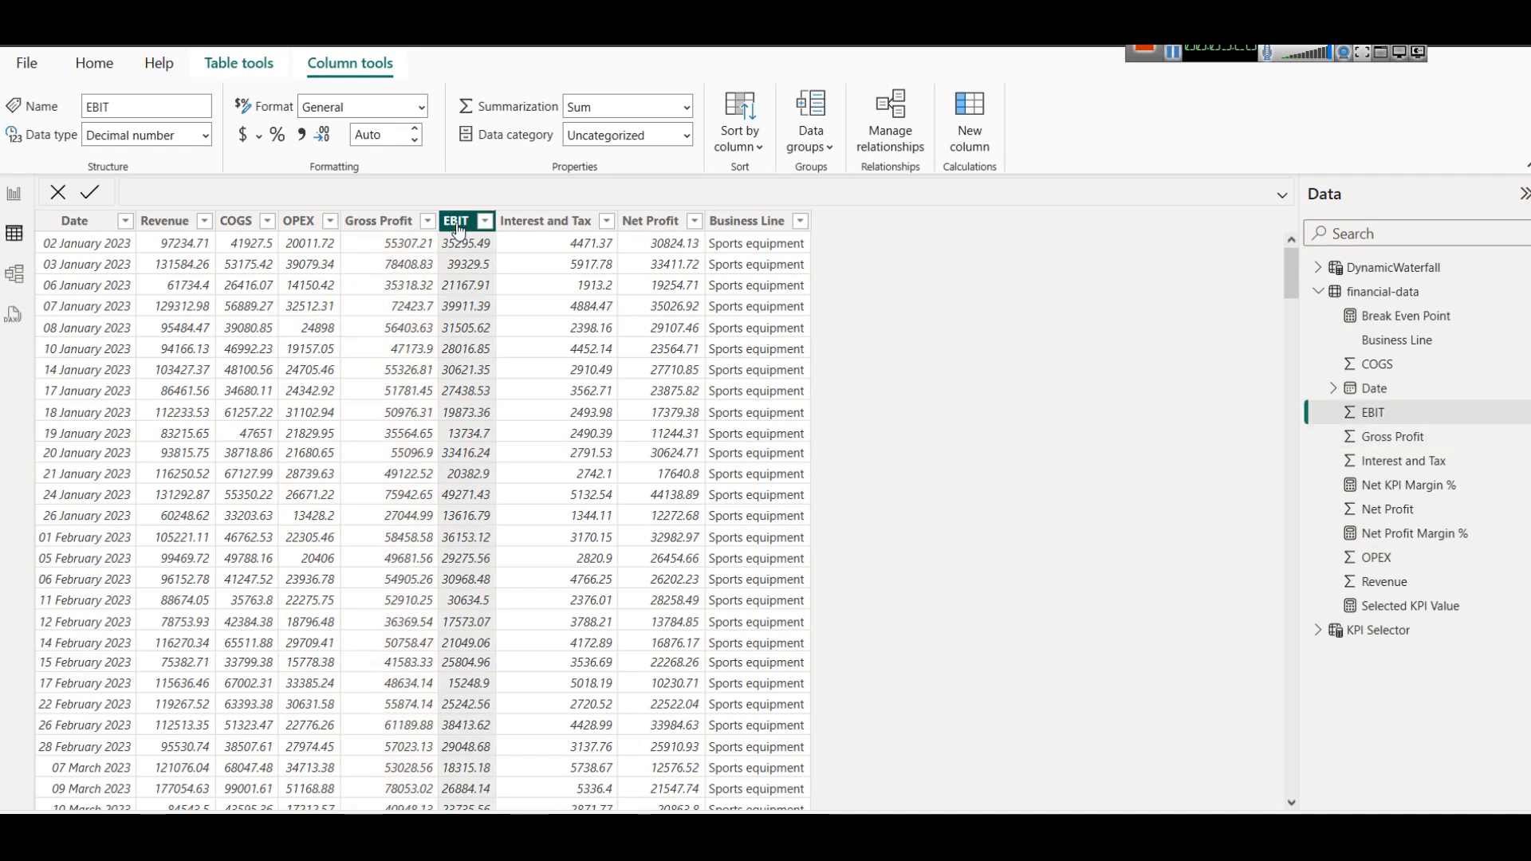
click(546, 229)
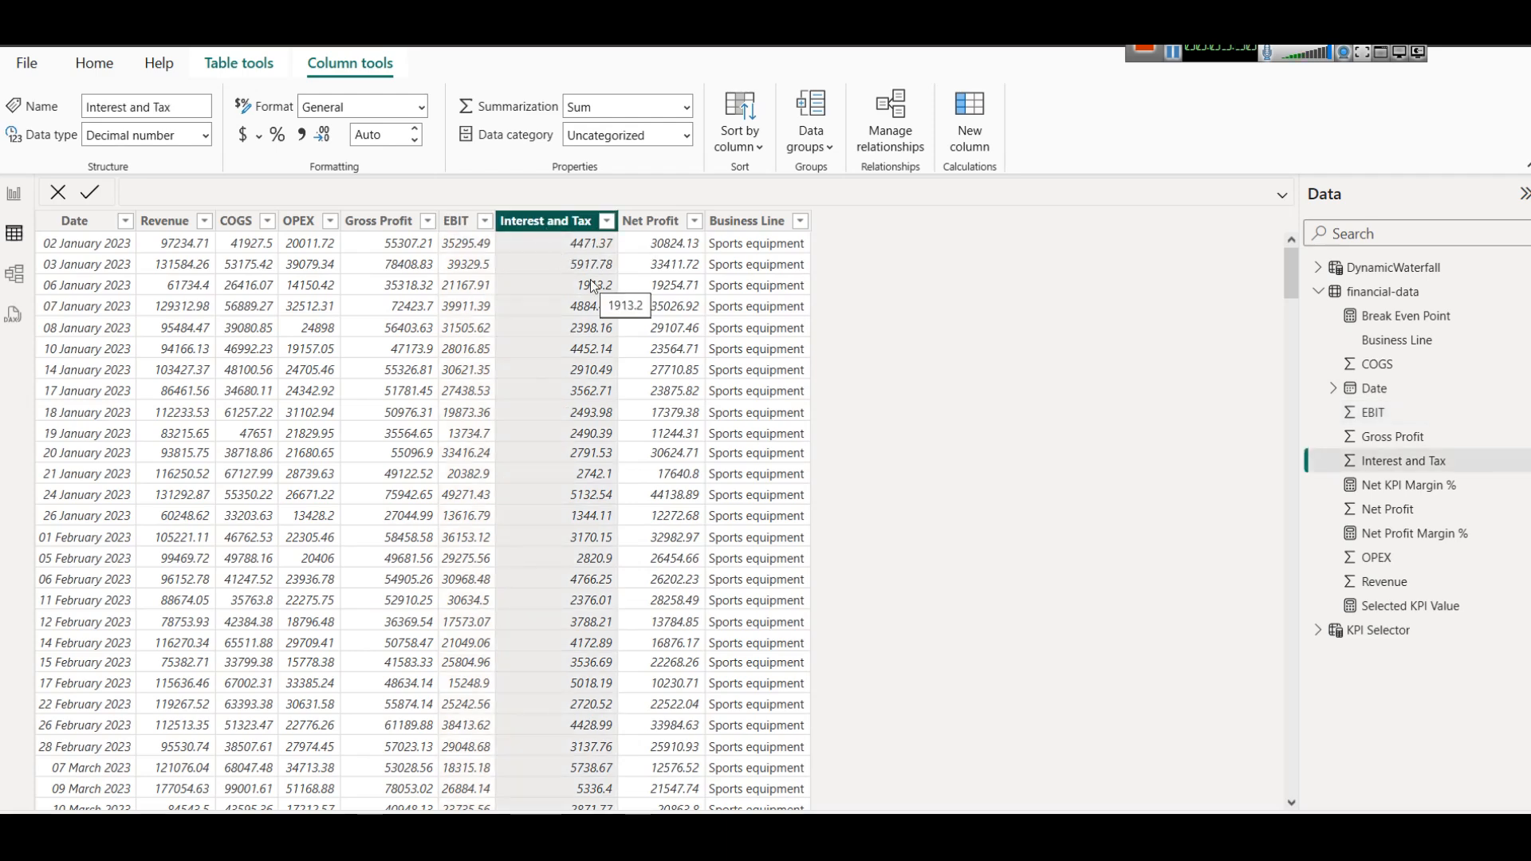
click(665, 228)
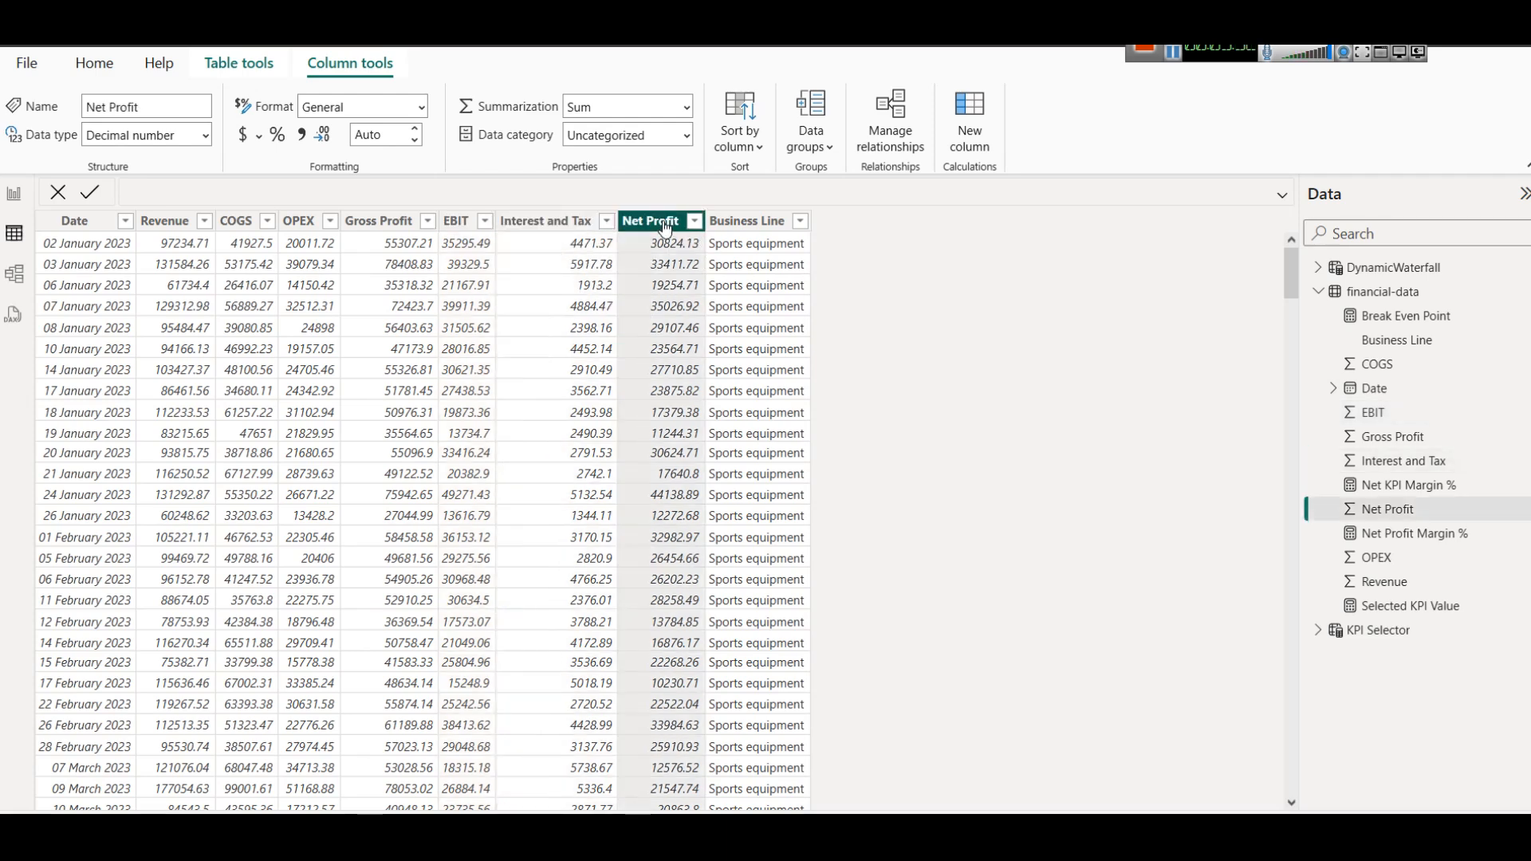
Review the distinct categories in the Business Line column without filtering, and return attention to the Revenue column.
click(751, 227)
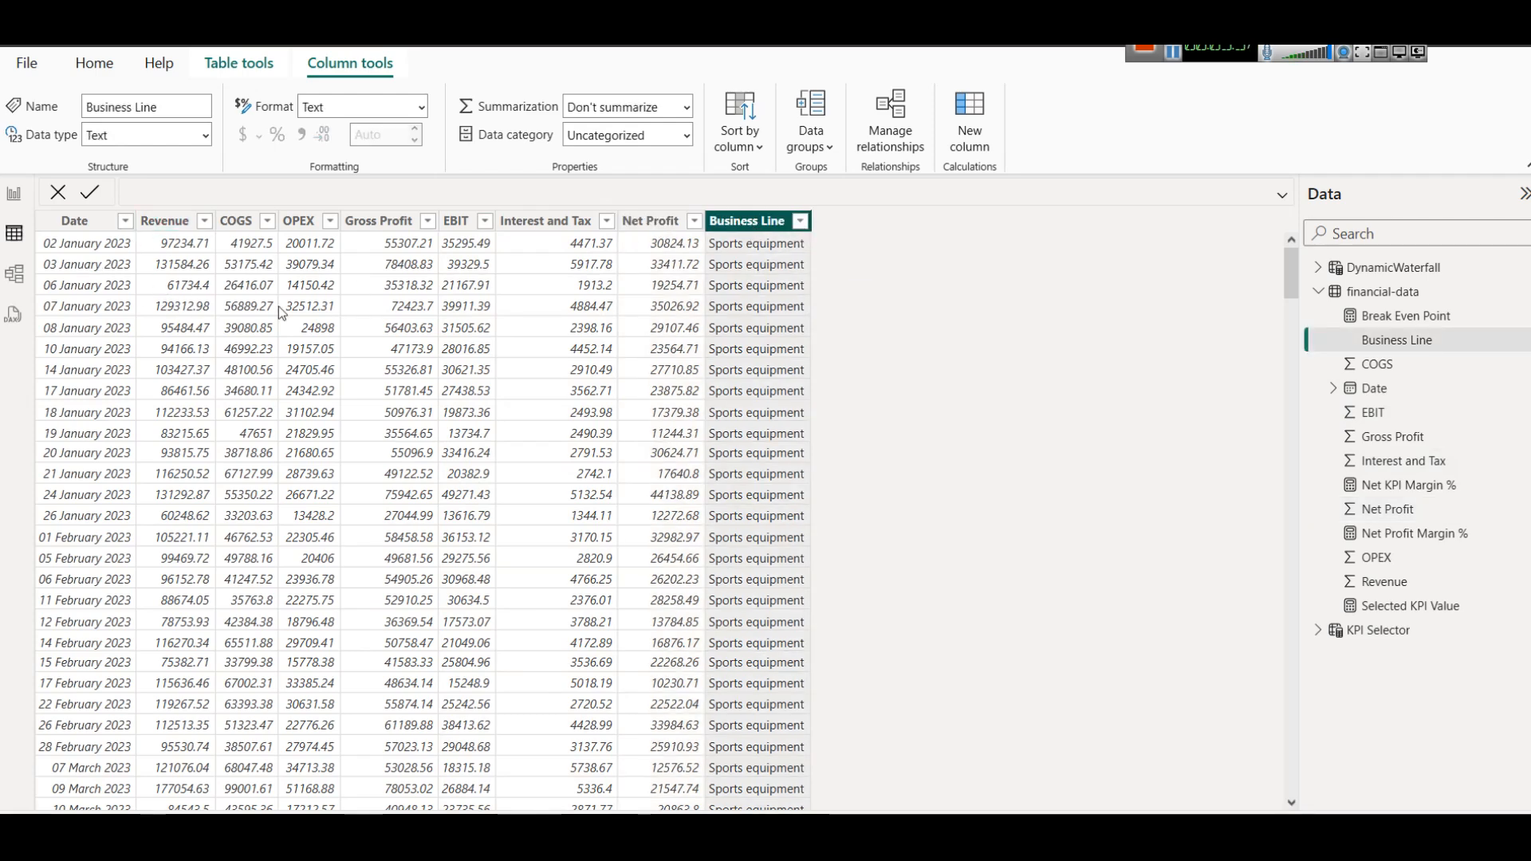
click(801, 222)
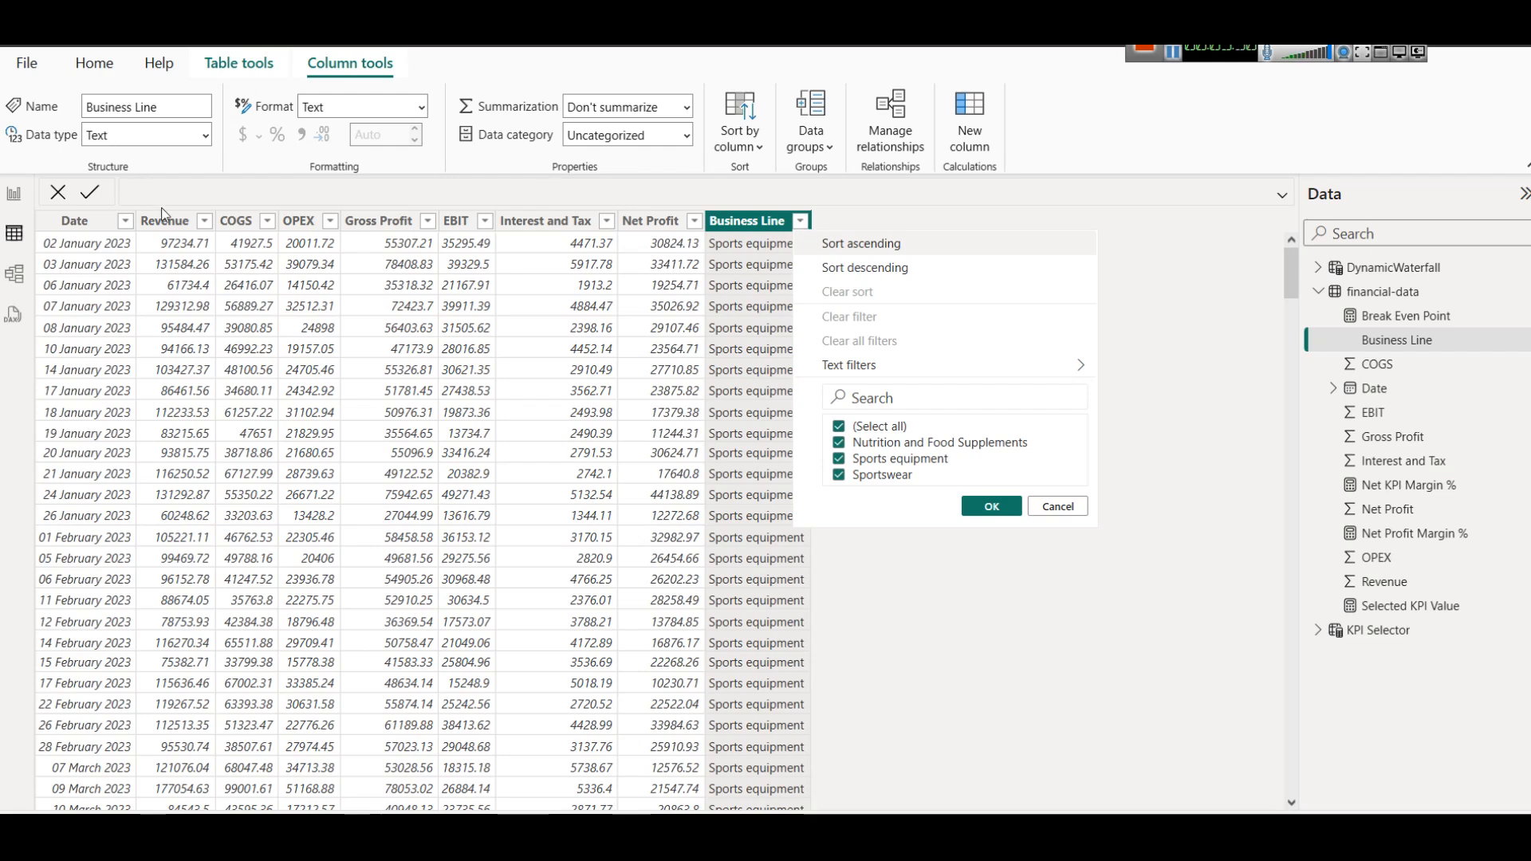
click(189, 257)
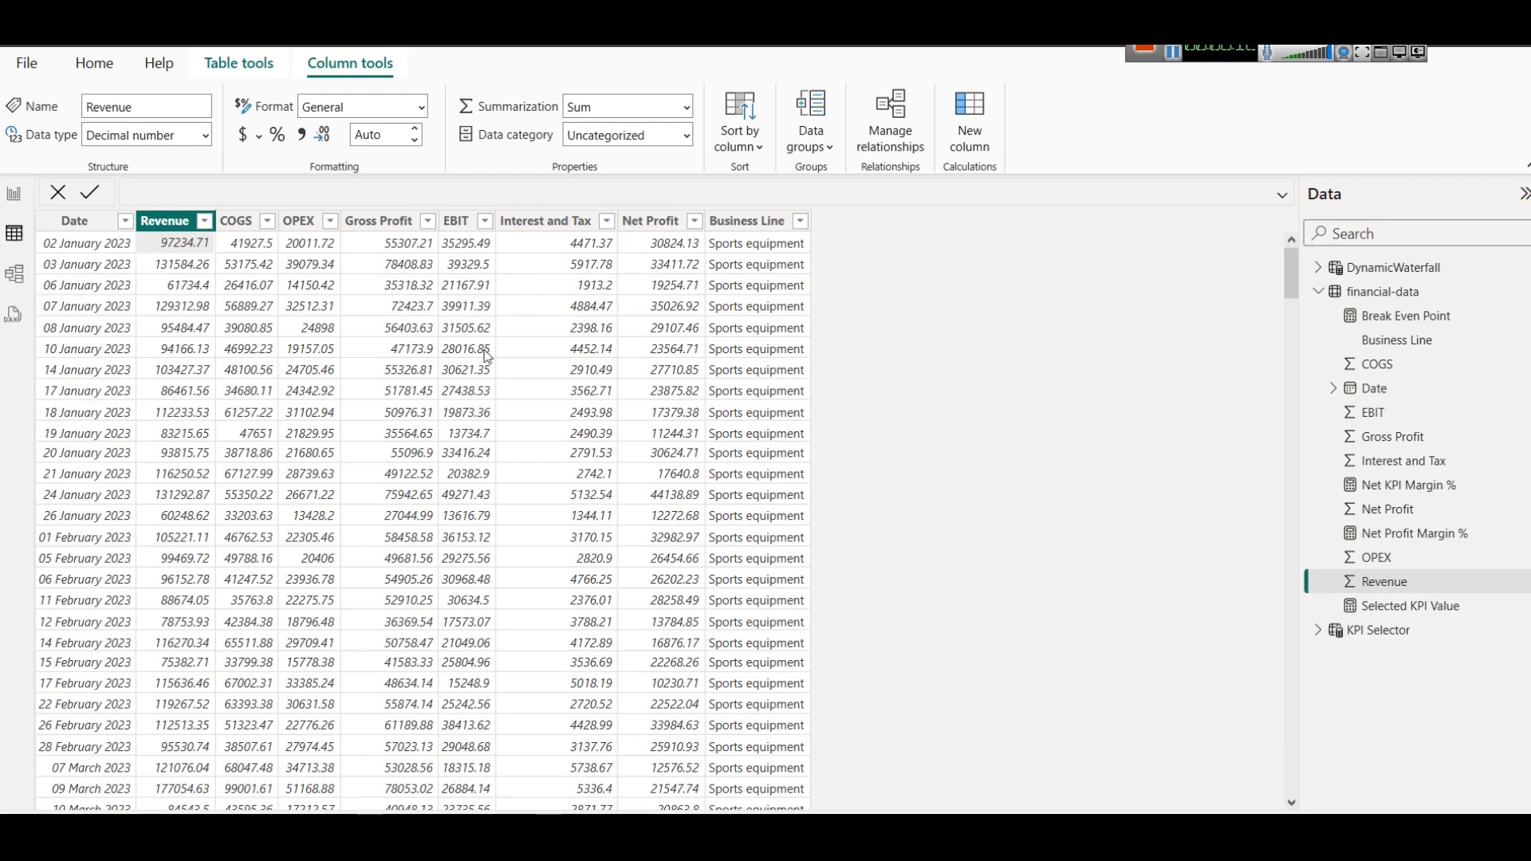
Return to the report page, add the Gross Profit field from financial-data to the empty card, and make the card slightly taller.
click(10, 193)
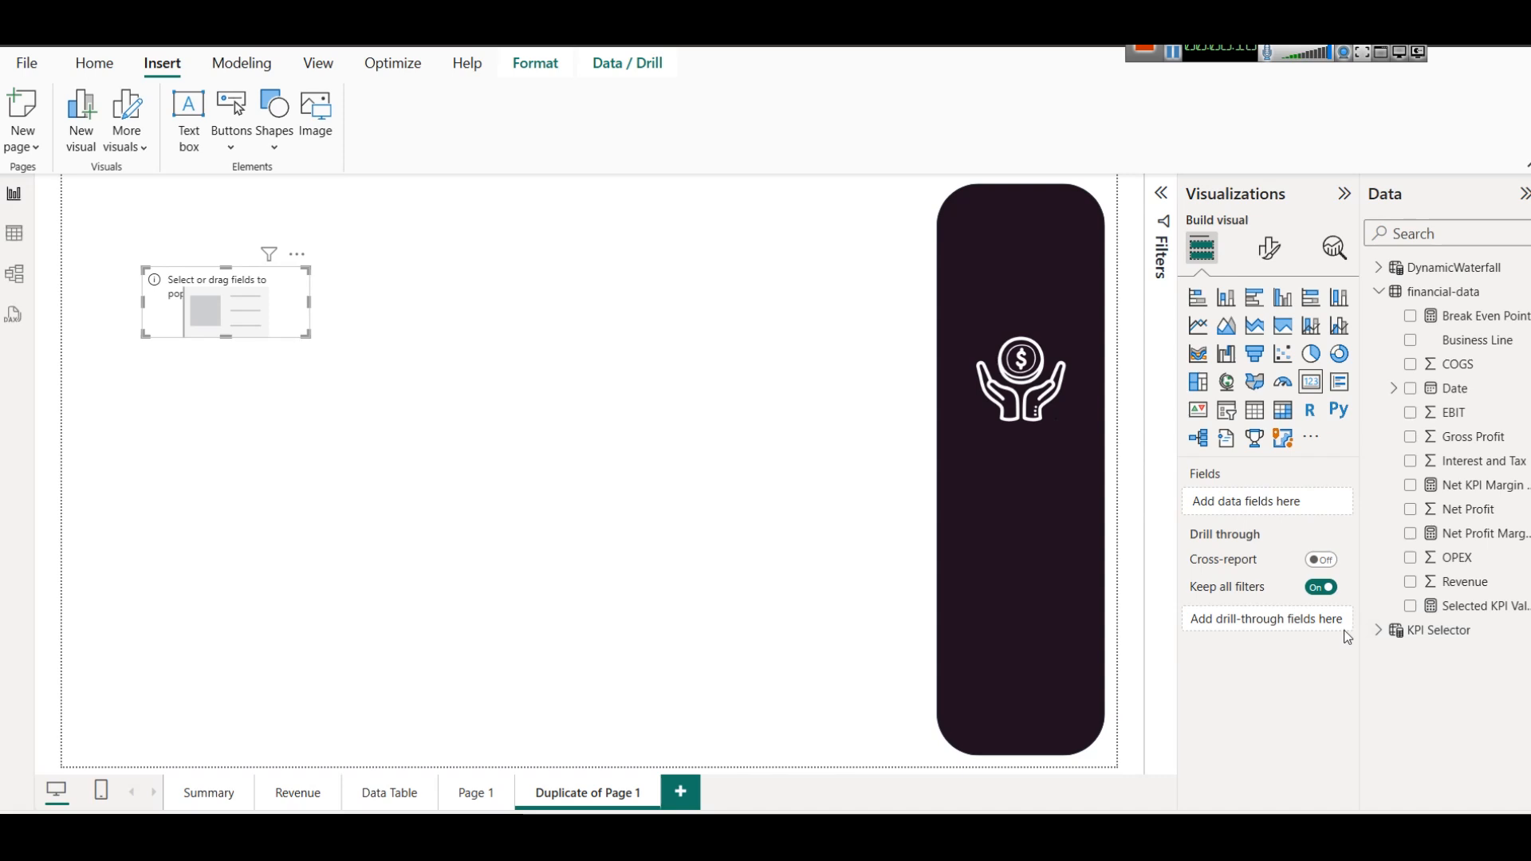
click(1379, 632)
click(1379, 631)
drag(1495, 443, 229, 366)
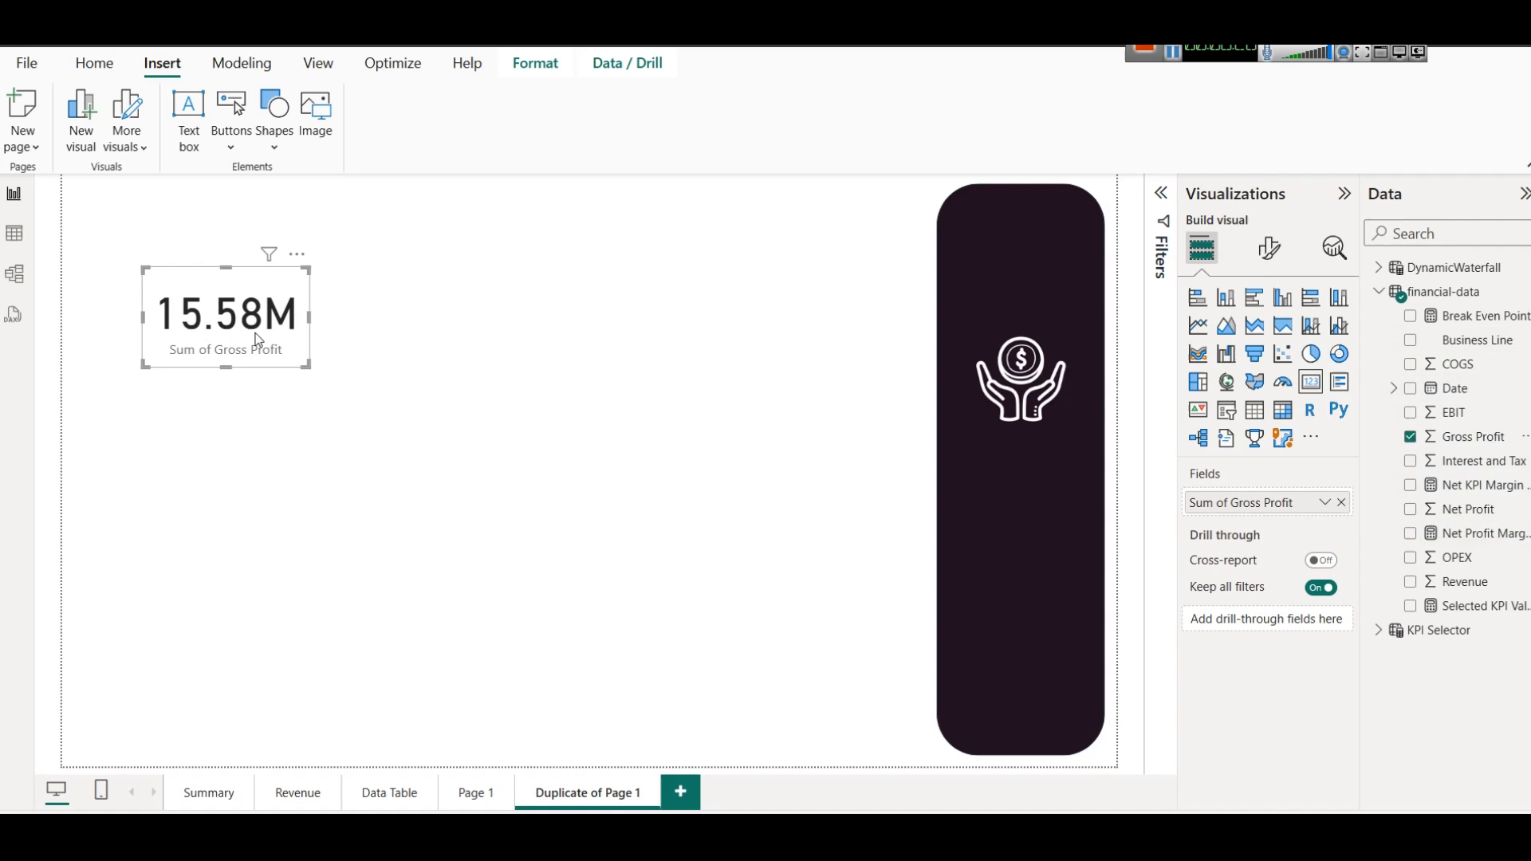
Set the Gross Profit card's callout value to dark purple with a font size of 35.
click(1269, 250)
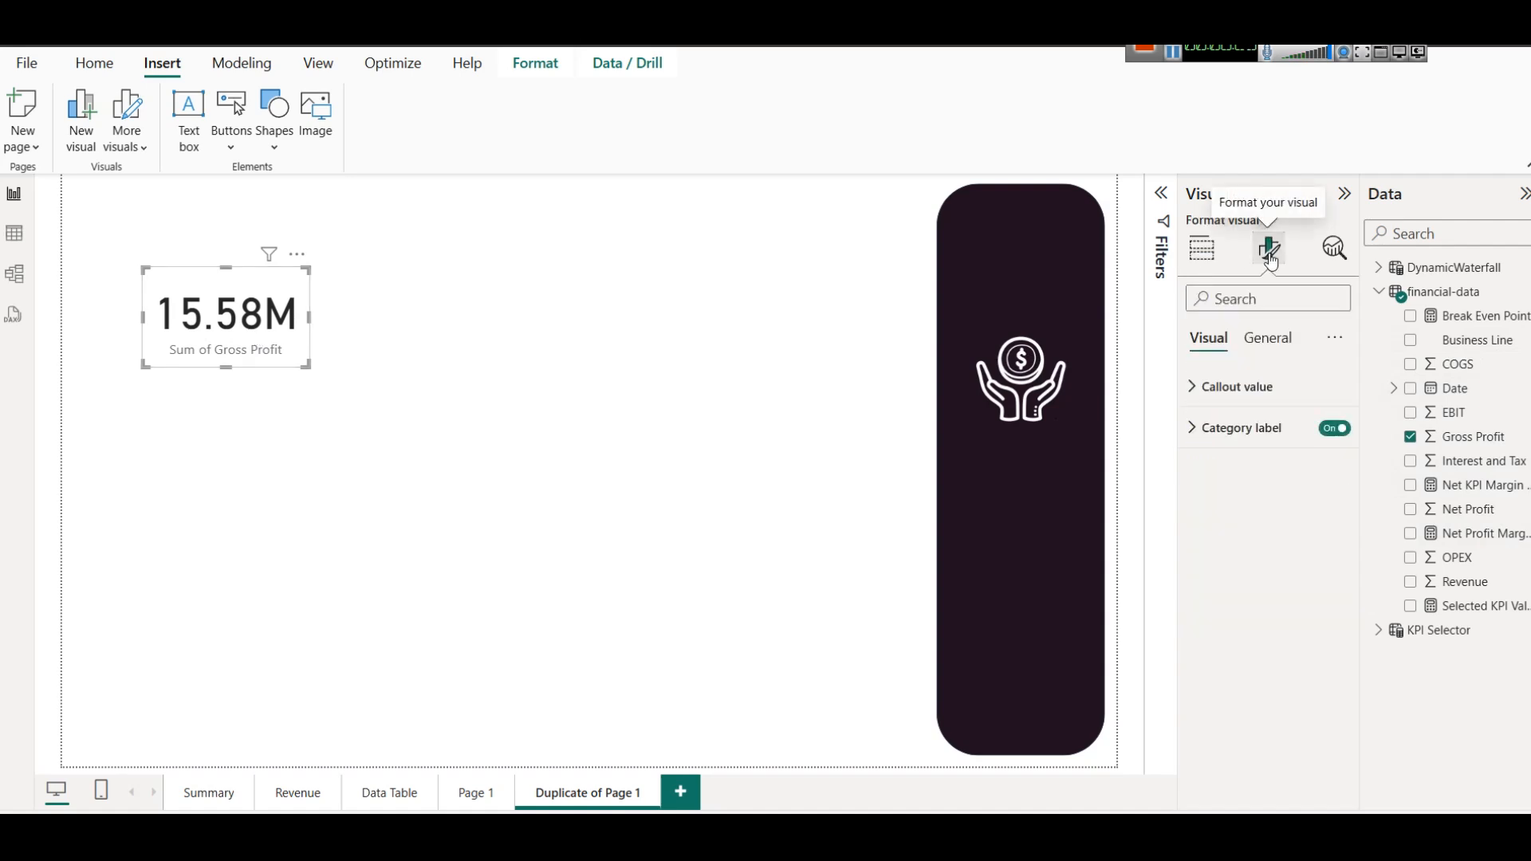
click(1256, 386)
click(1224, 539)
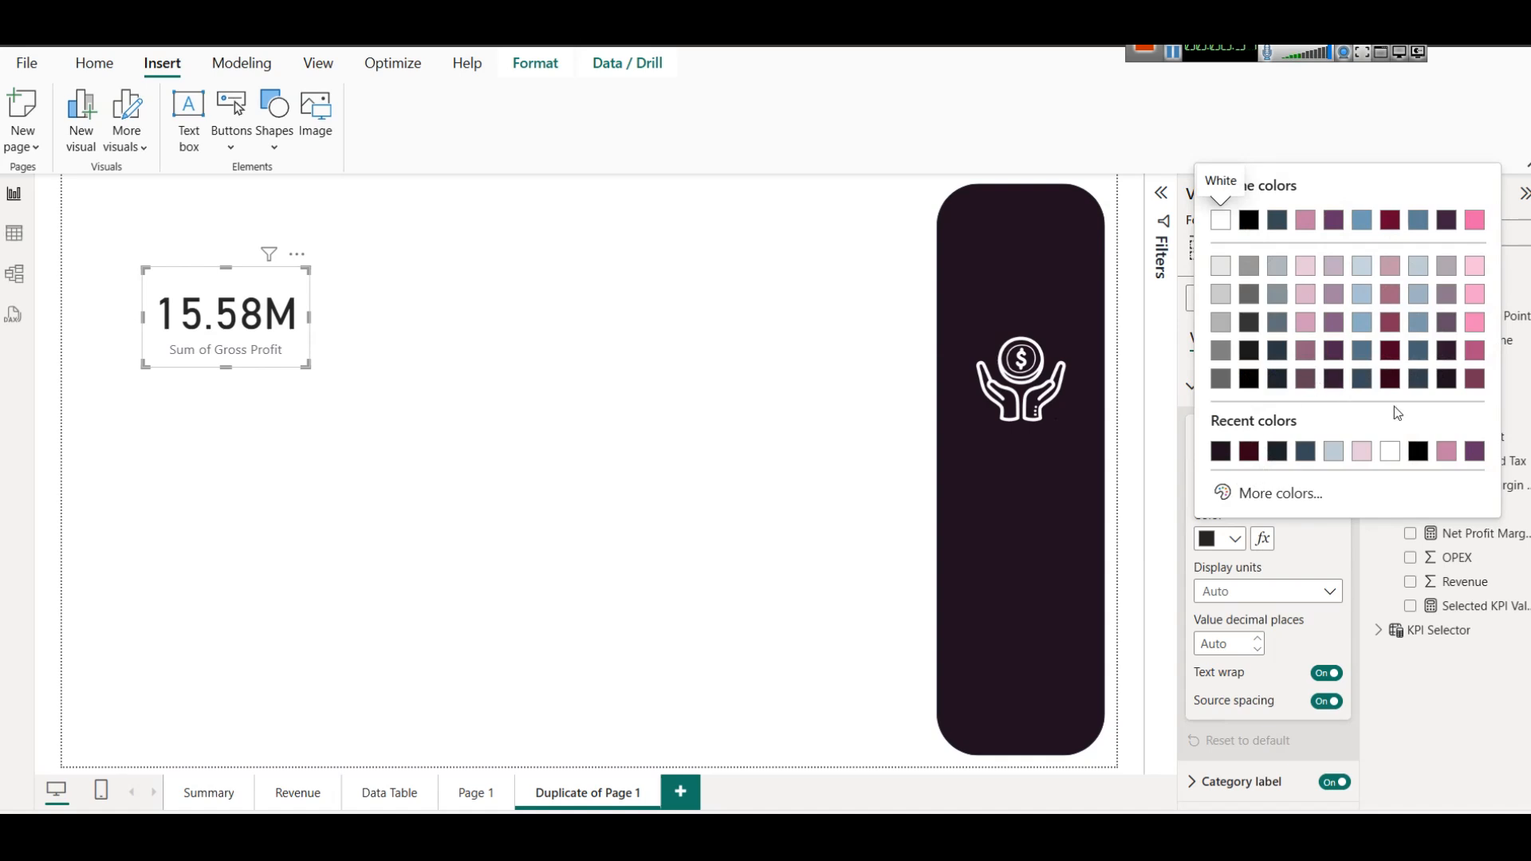
click(1332, 352)
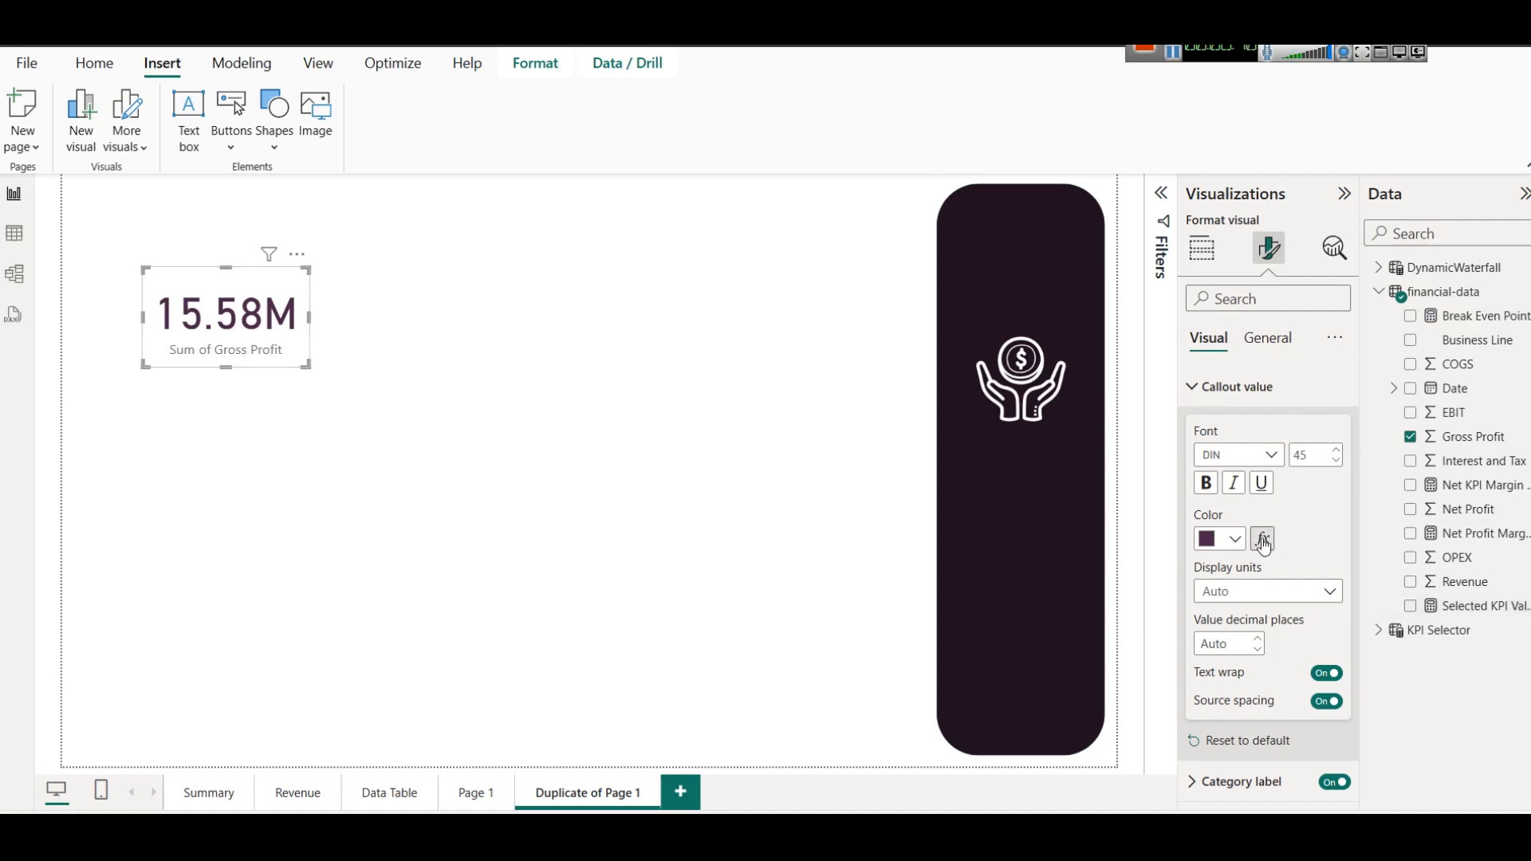
click(1338, 462)
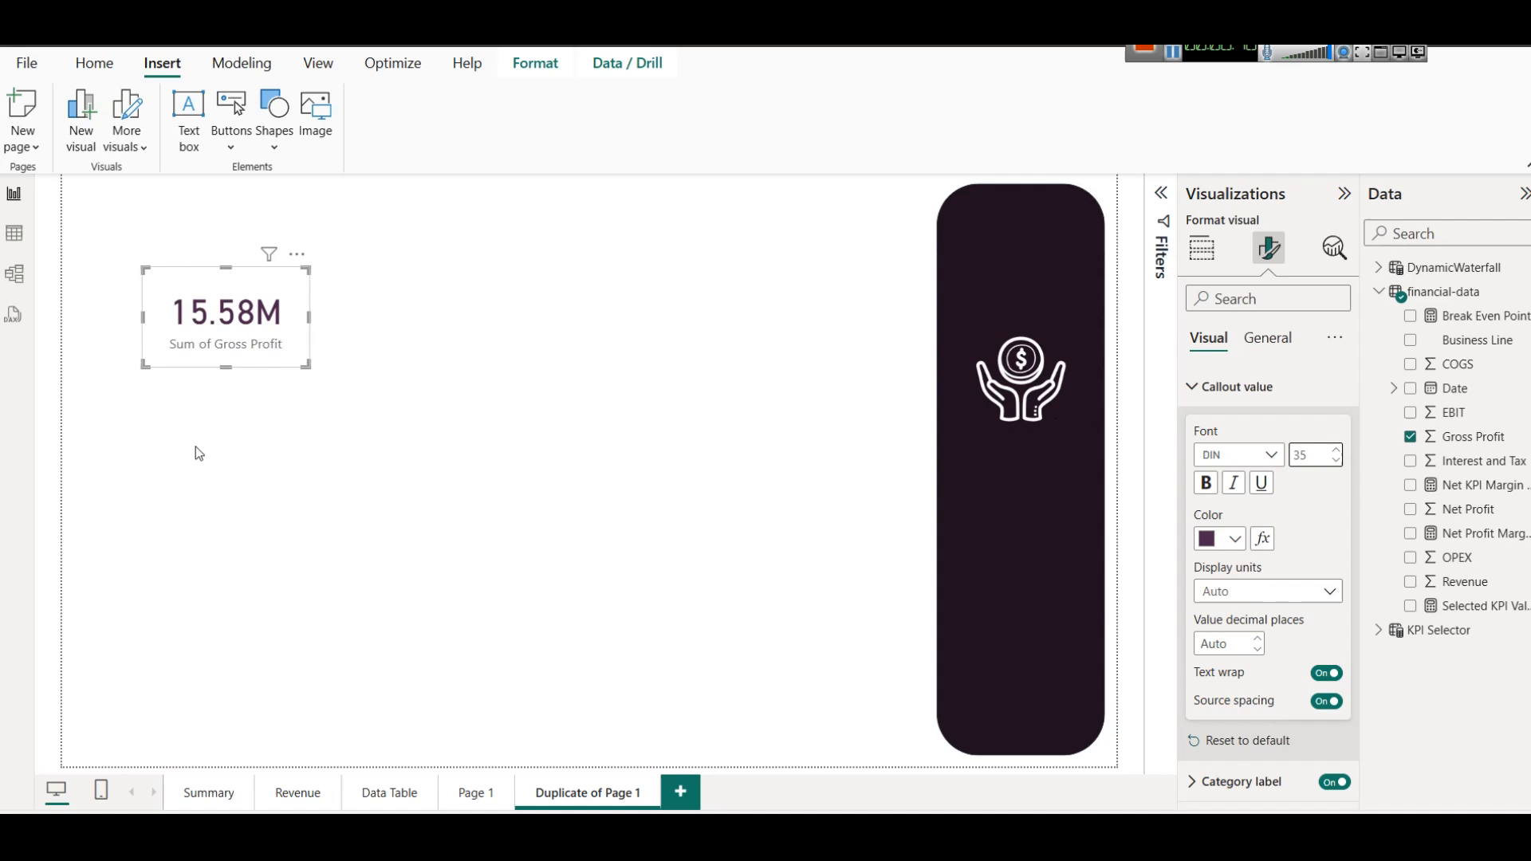
Toggle the Gross Profit card's category label off and back on, and colour the label dark red.
click(1333, 782)
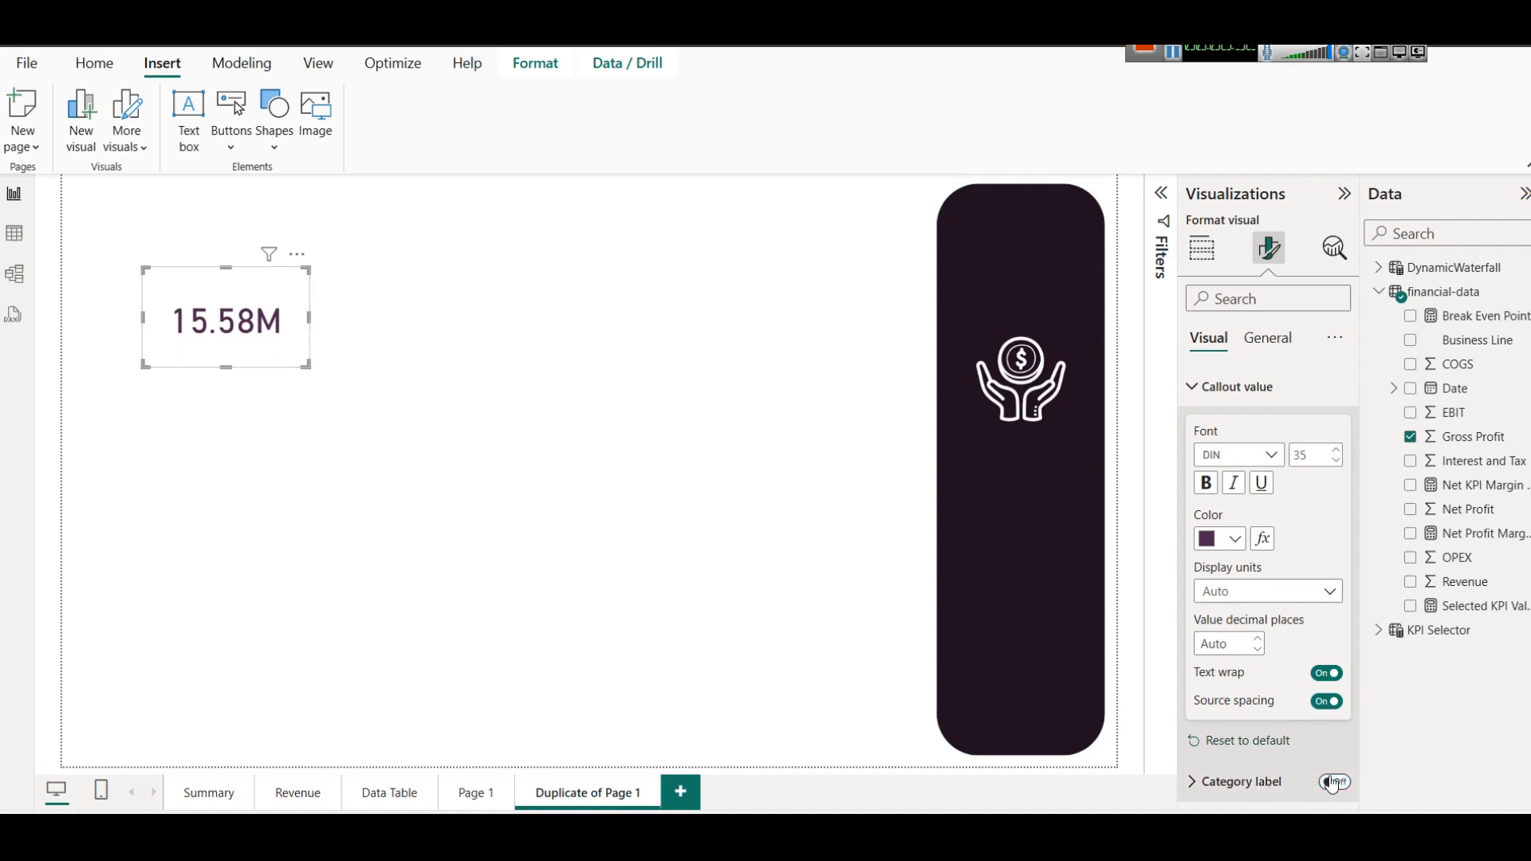
click(1333, 782)
click(1234, 783)
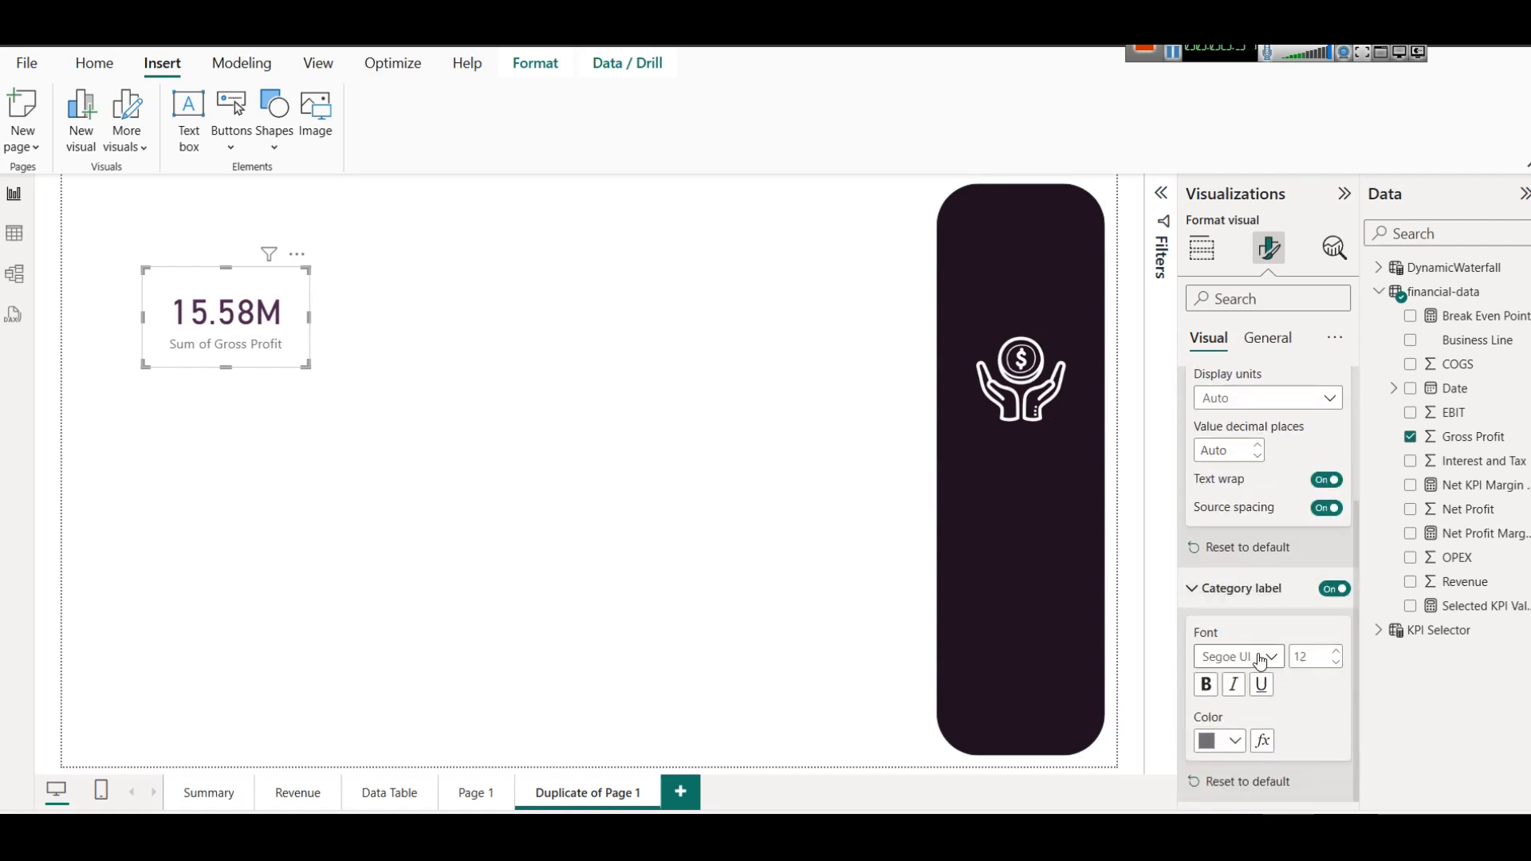
click(1235, 741)
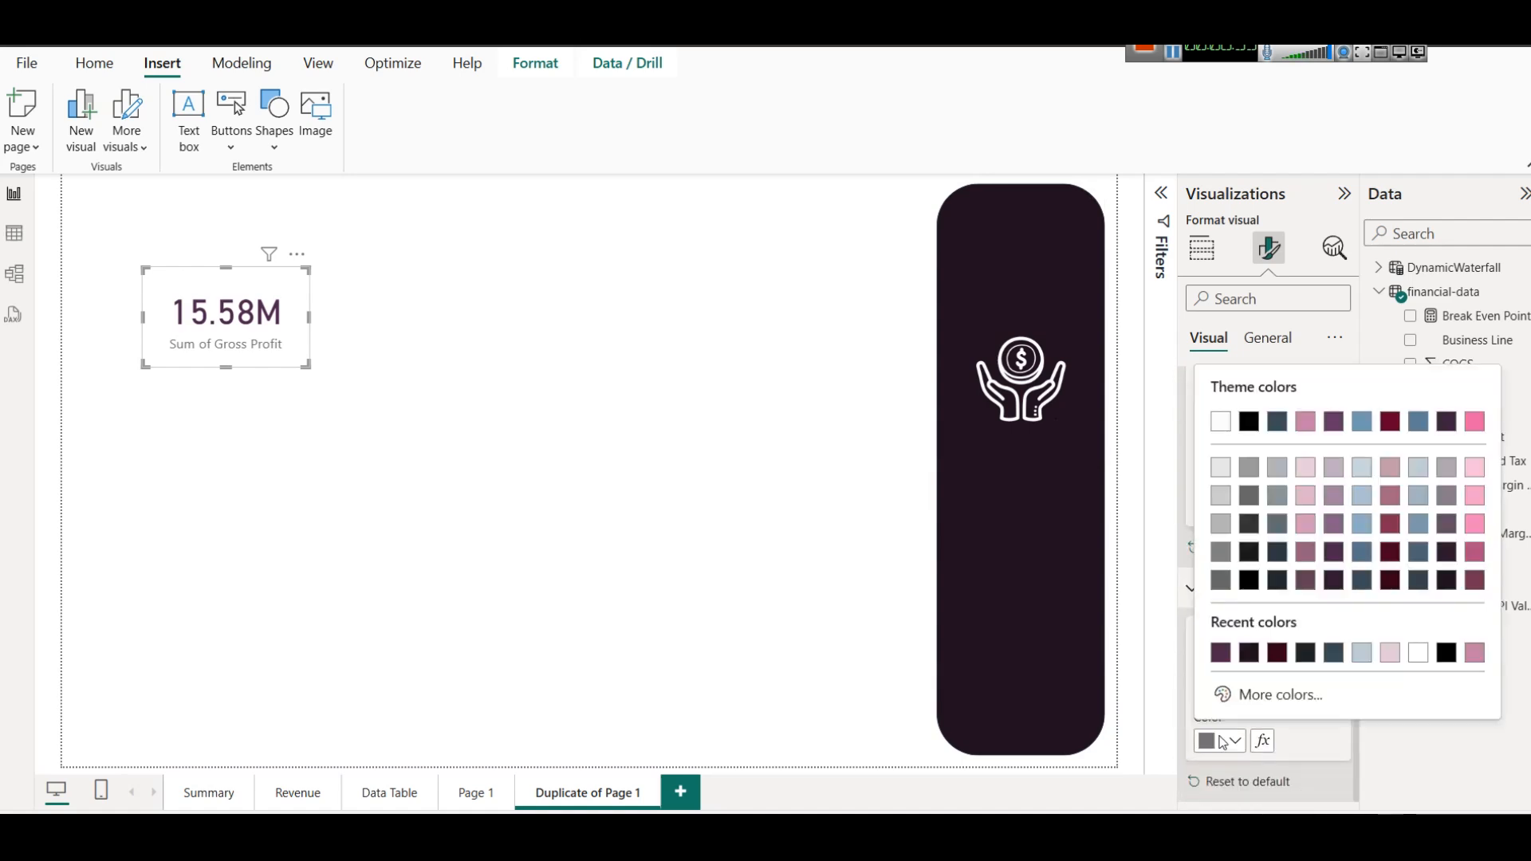
click(1383, 425)
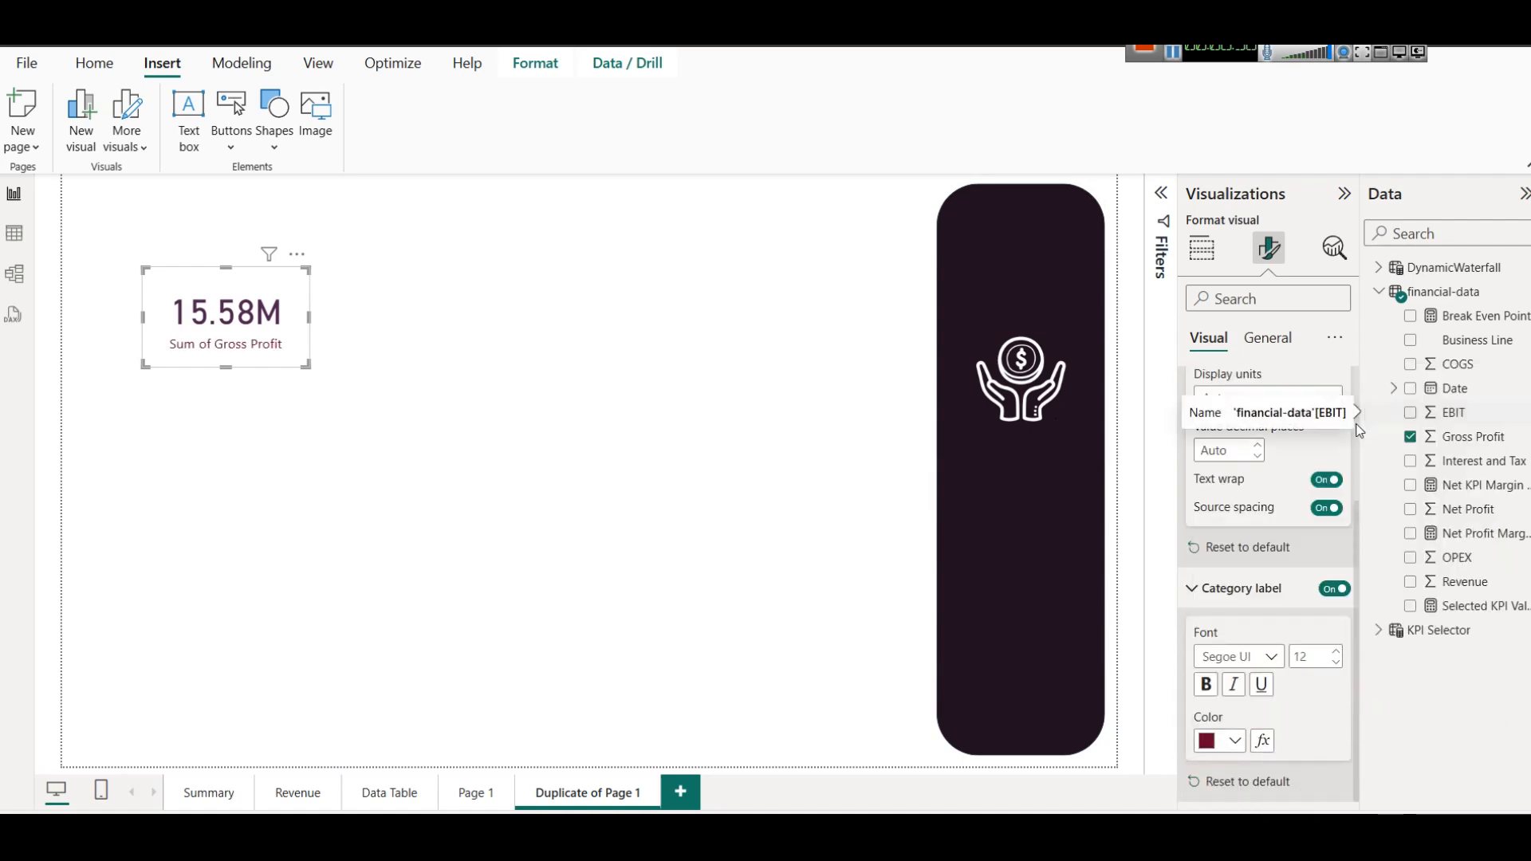
Inspect the callout value and category label font and colour settings of the $ Revenue card on the Summary page.
click(229, 807)
click(311, 297)
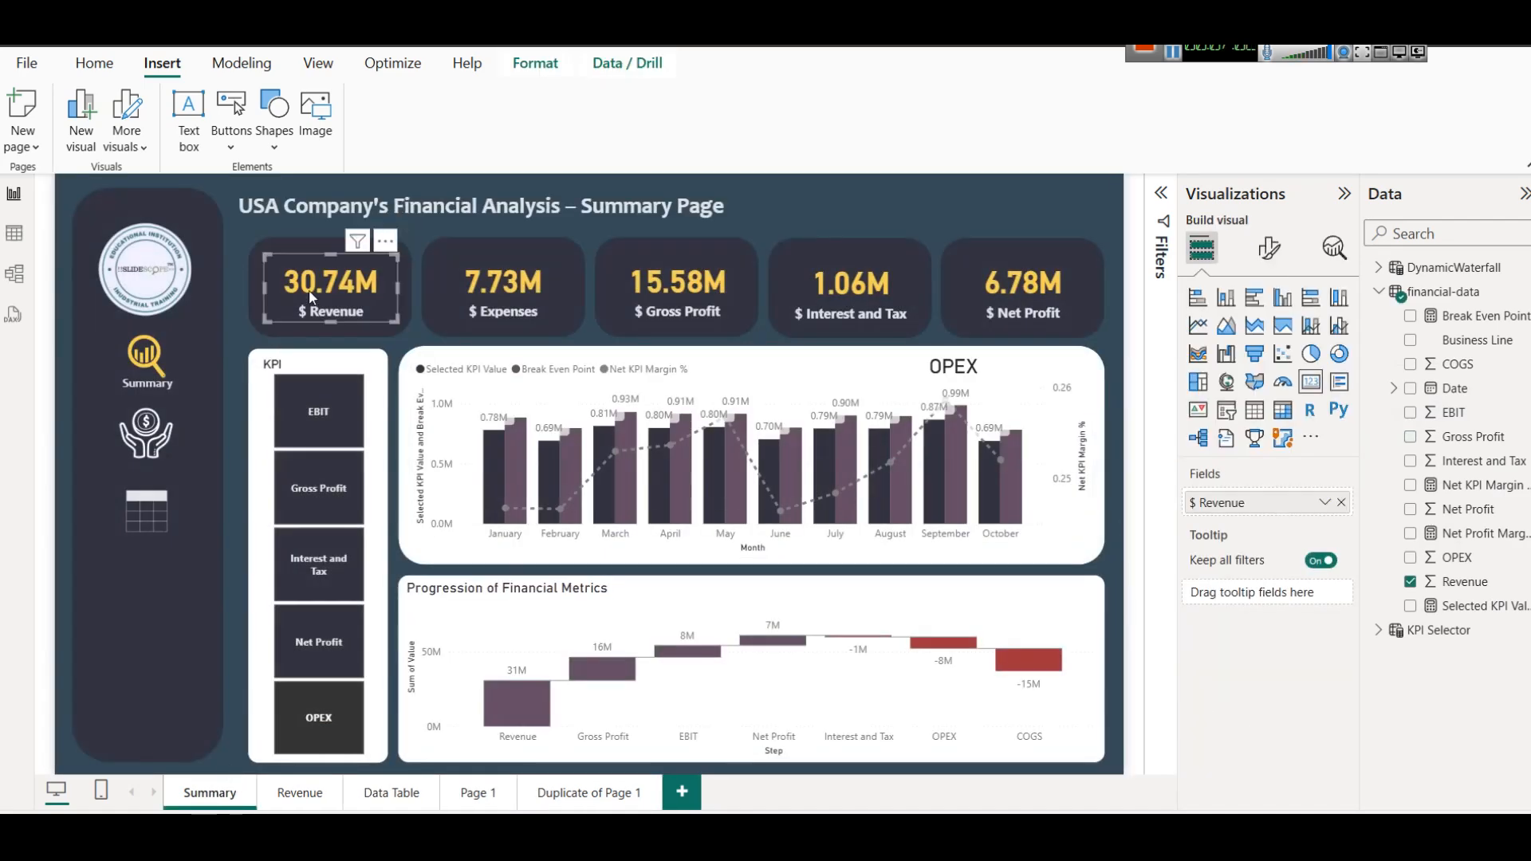
click(1269, 248)
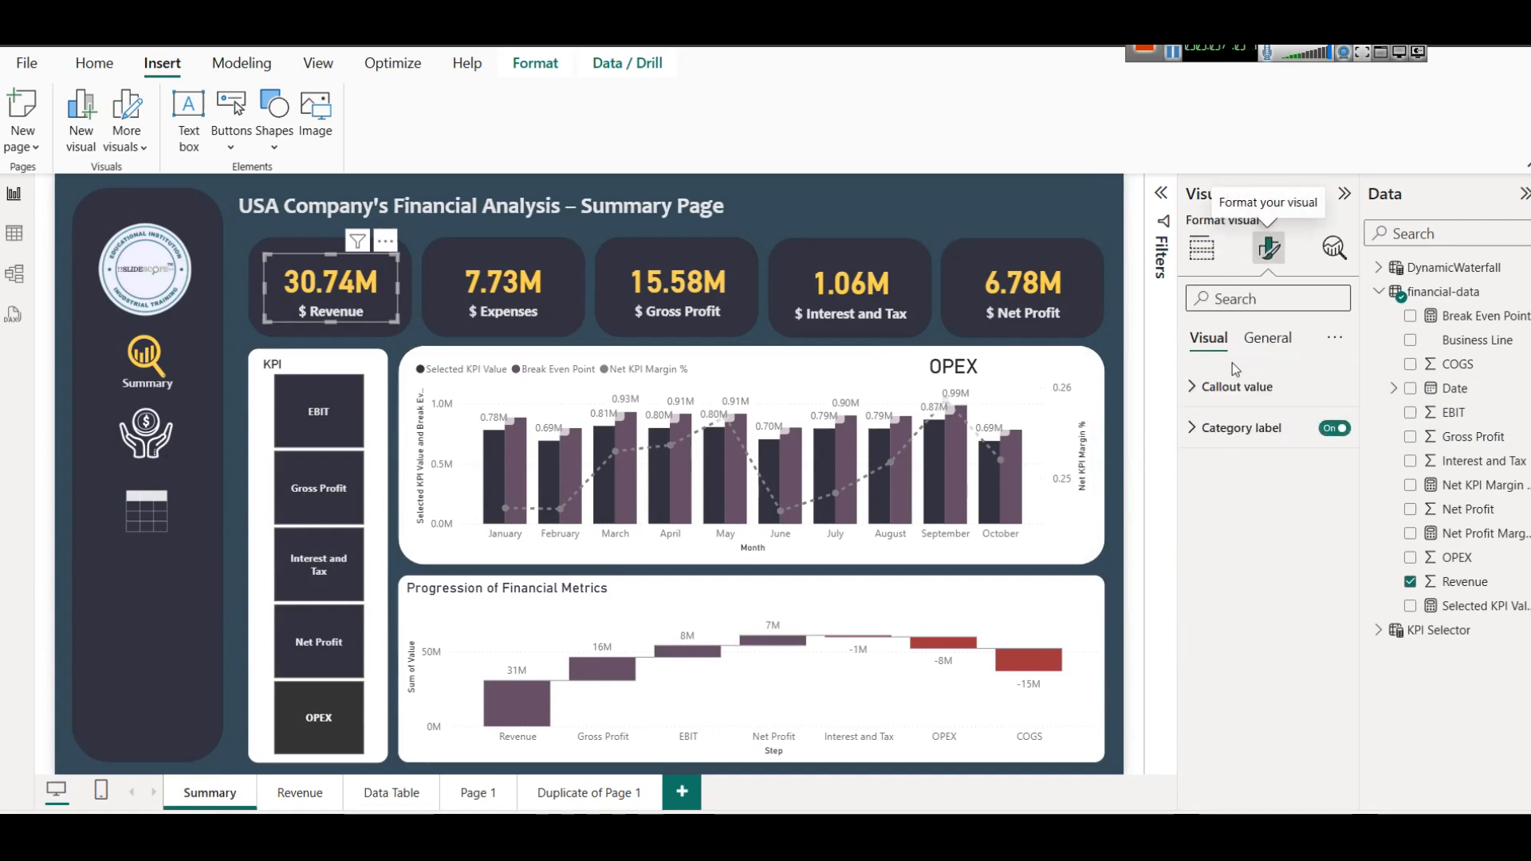
click(1238, 386)
click(1235, 539)
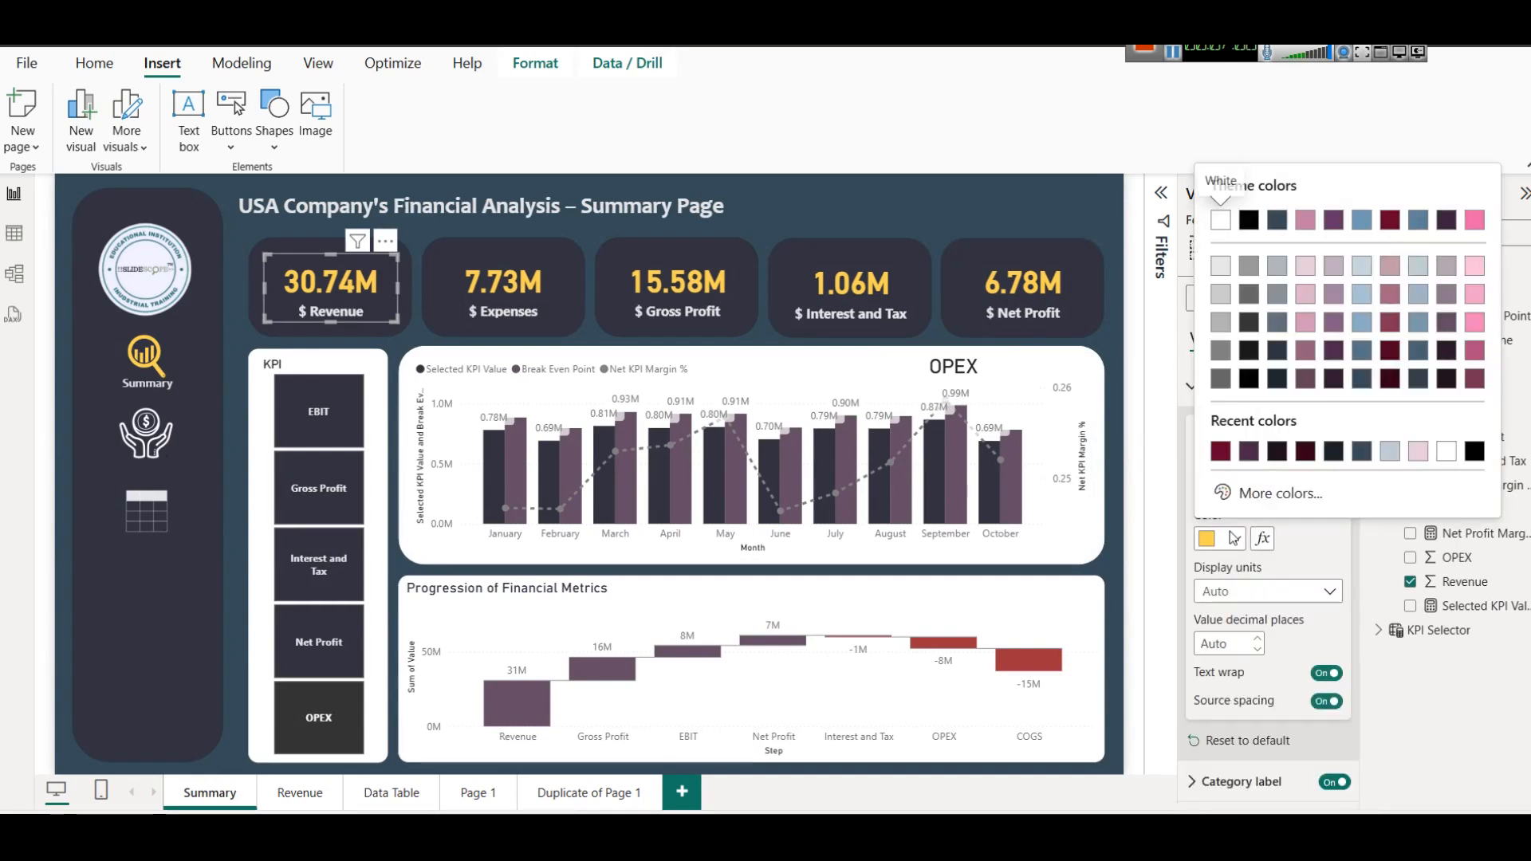
click(1294, 572)
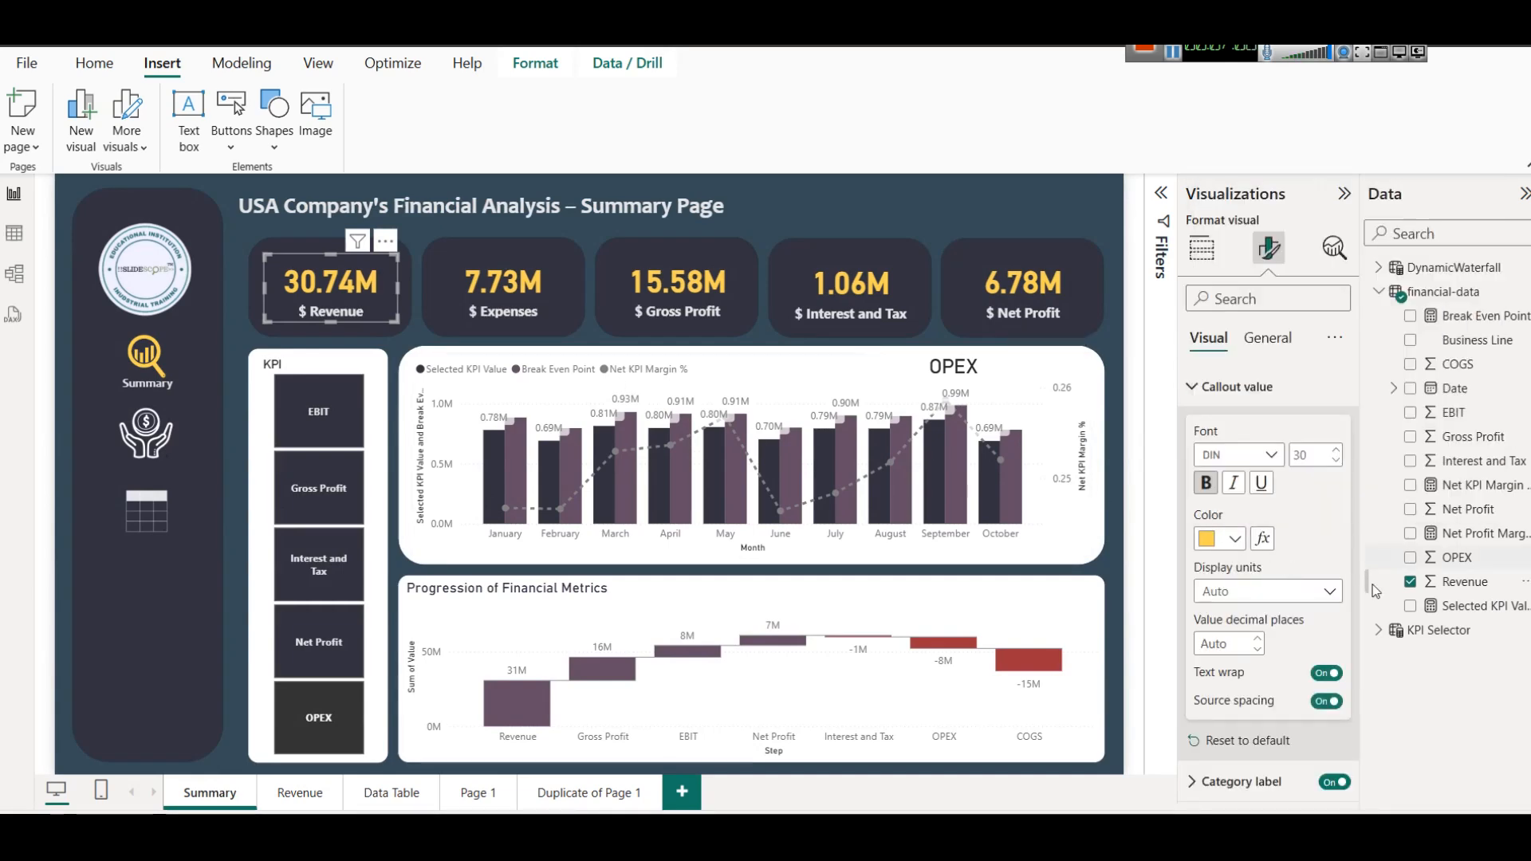
click(1244, 782)
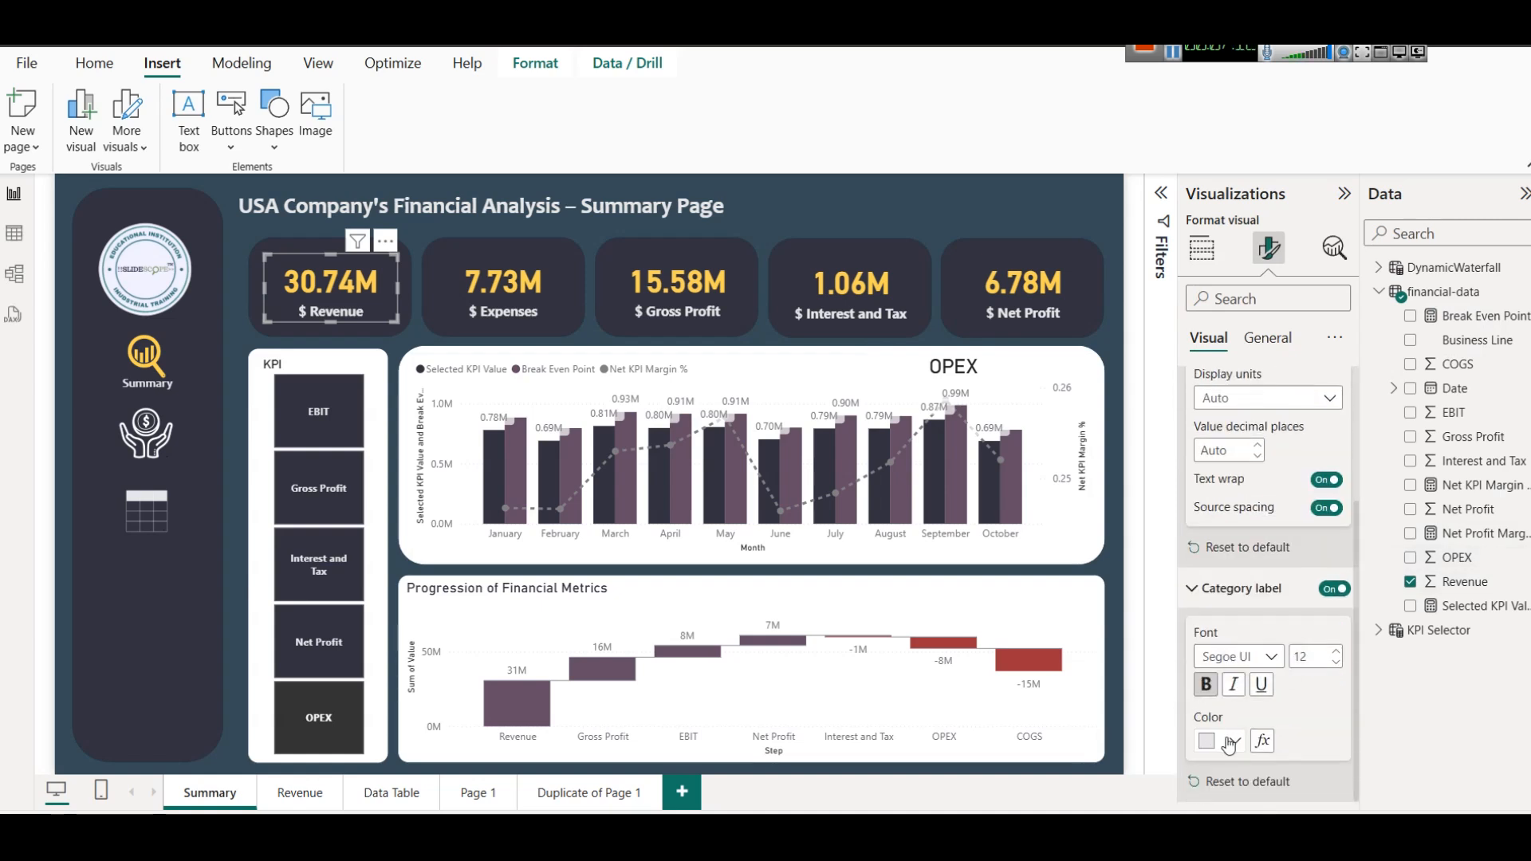
click(285, 242)
Shift the Gross Profit card on Duplicate of Page 1 slightly down and to the right, and turn off its background.
click(610, 793)
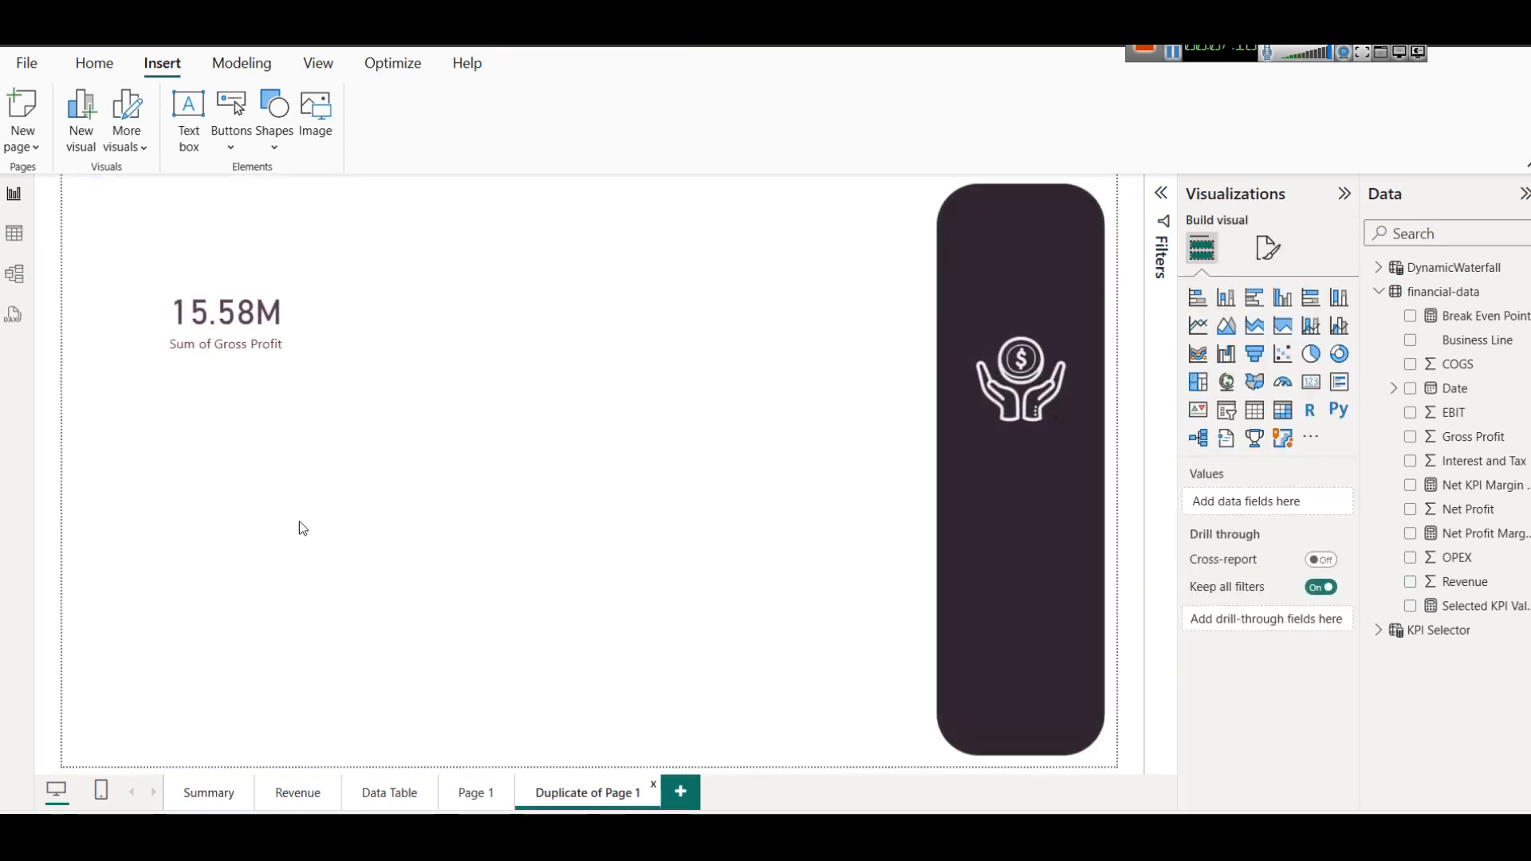
click(248, 330)
drag(249, 330, 258, 341)
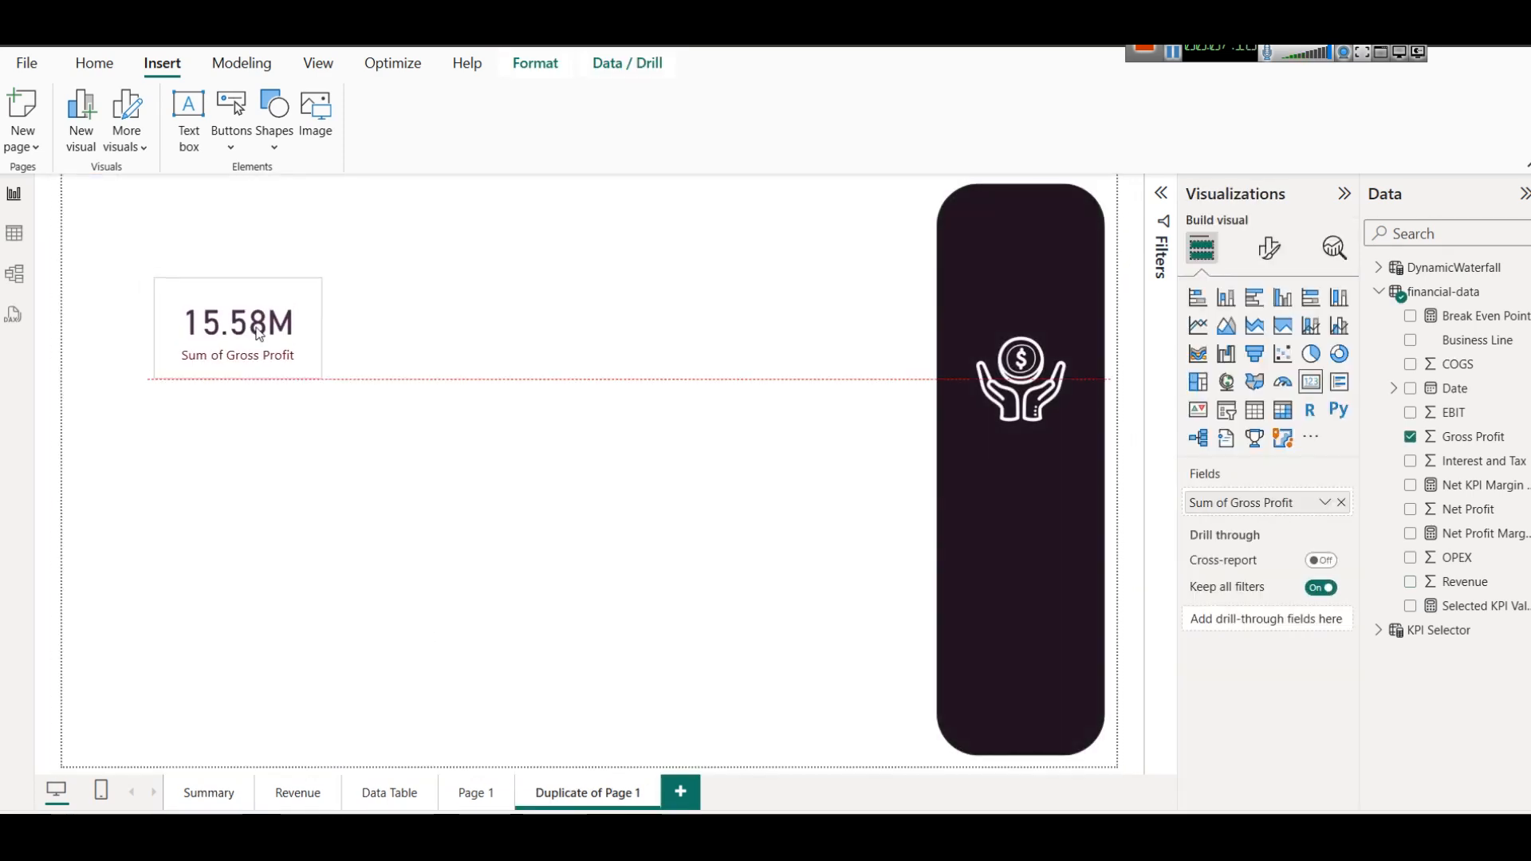
click(1271, 248)
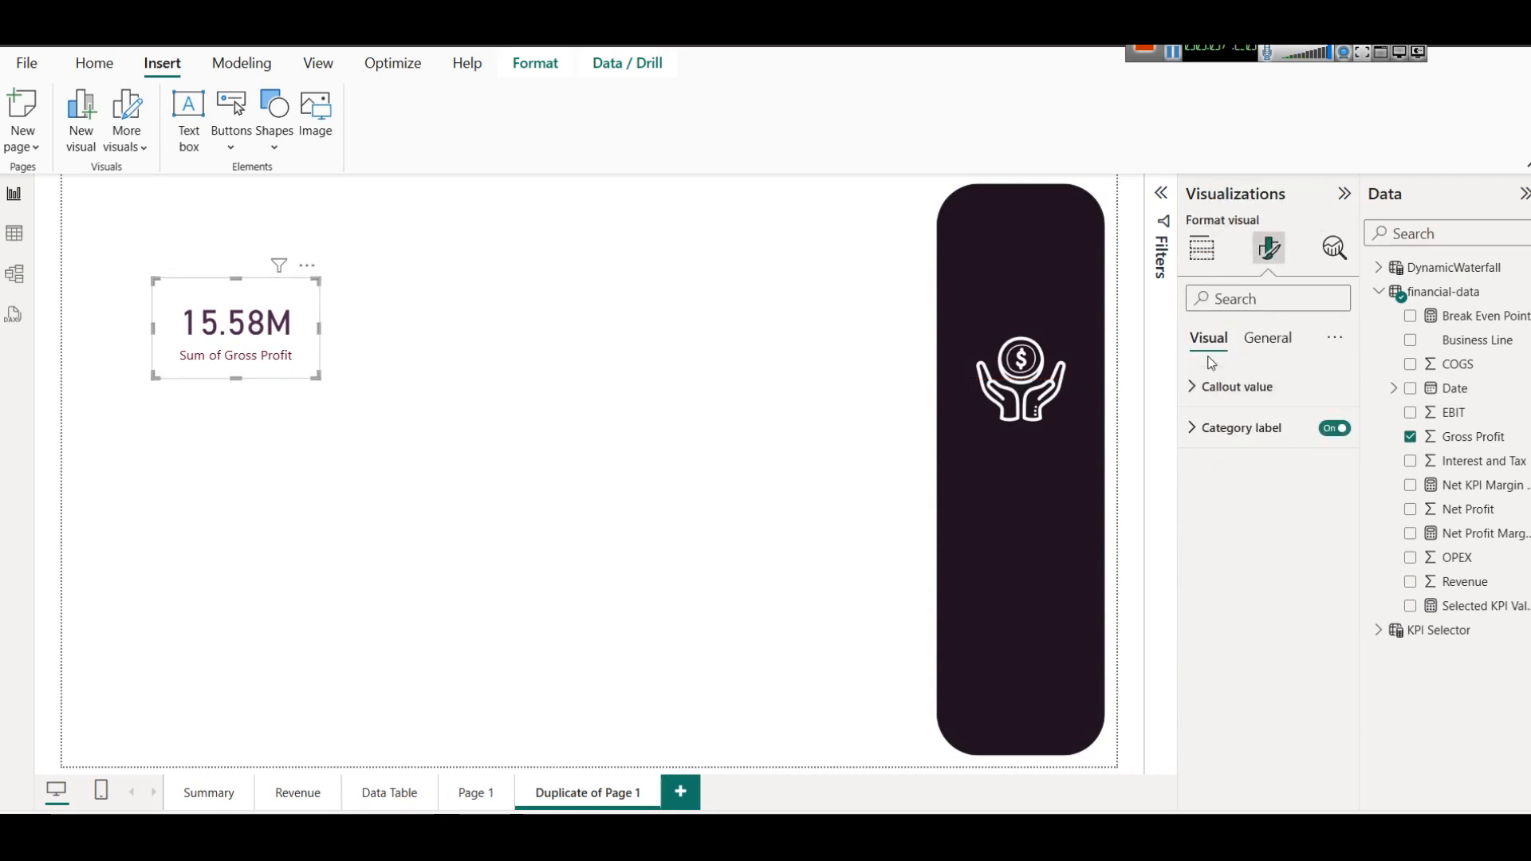
click(1252, 341)
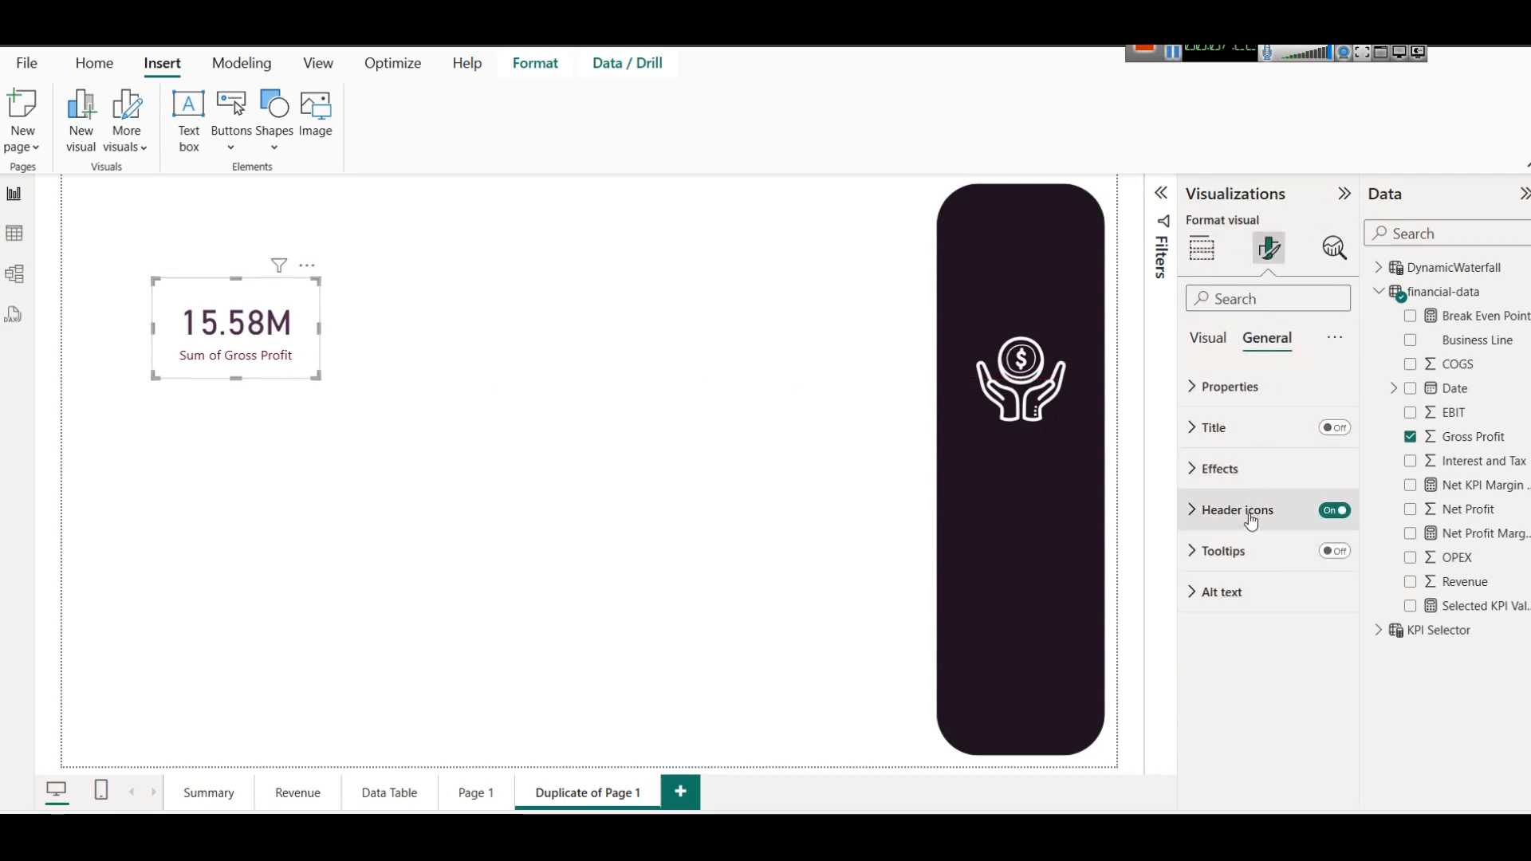
click(1237, 470)
click(1326, 519)
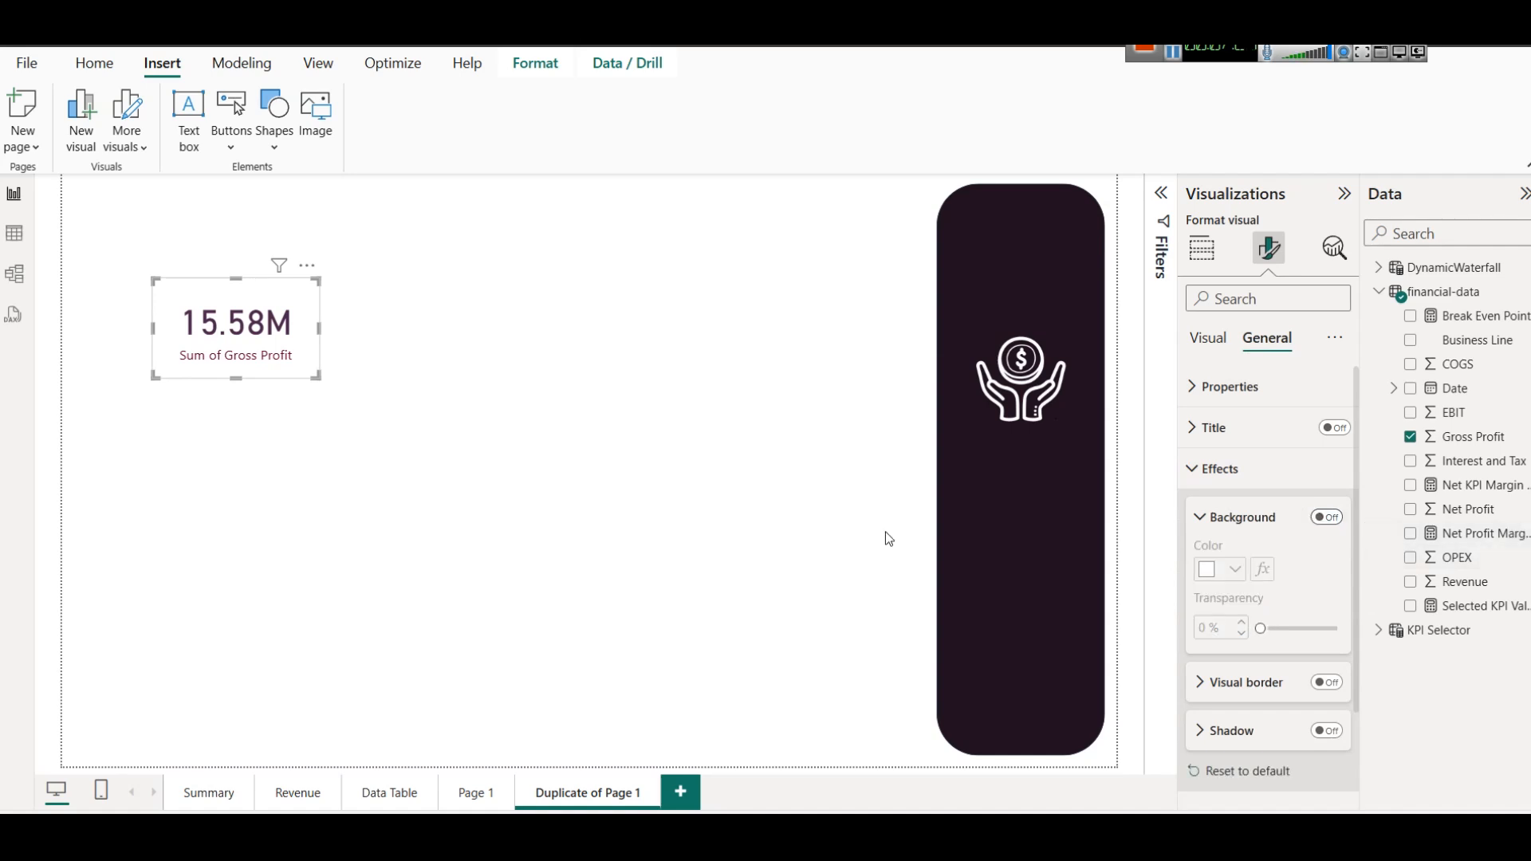
click(330, 437)
click(301, 355)
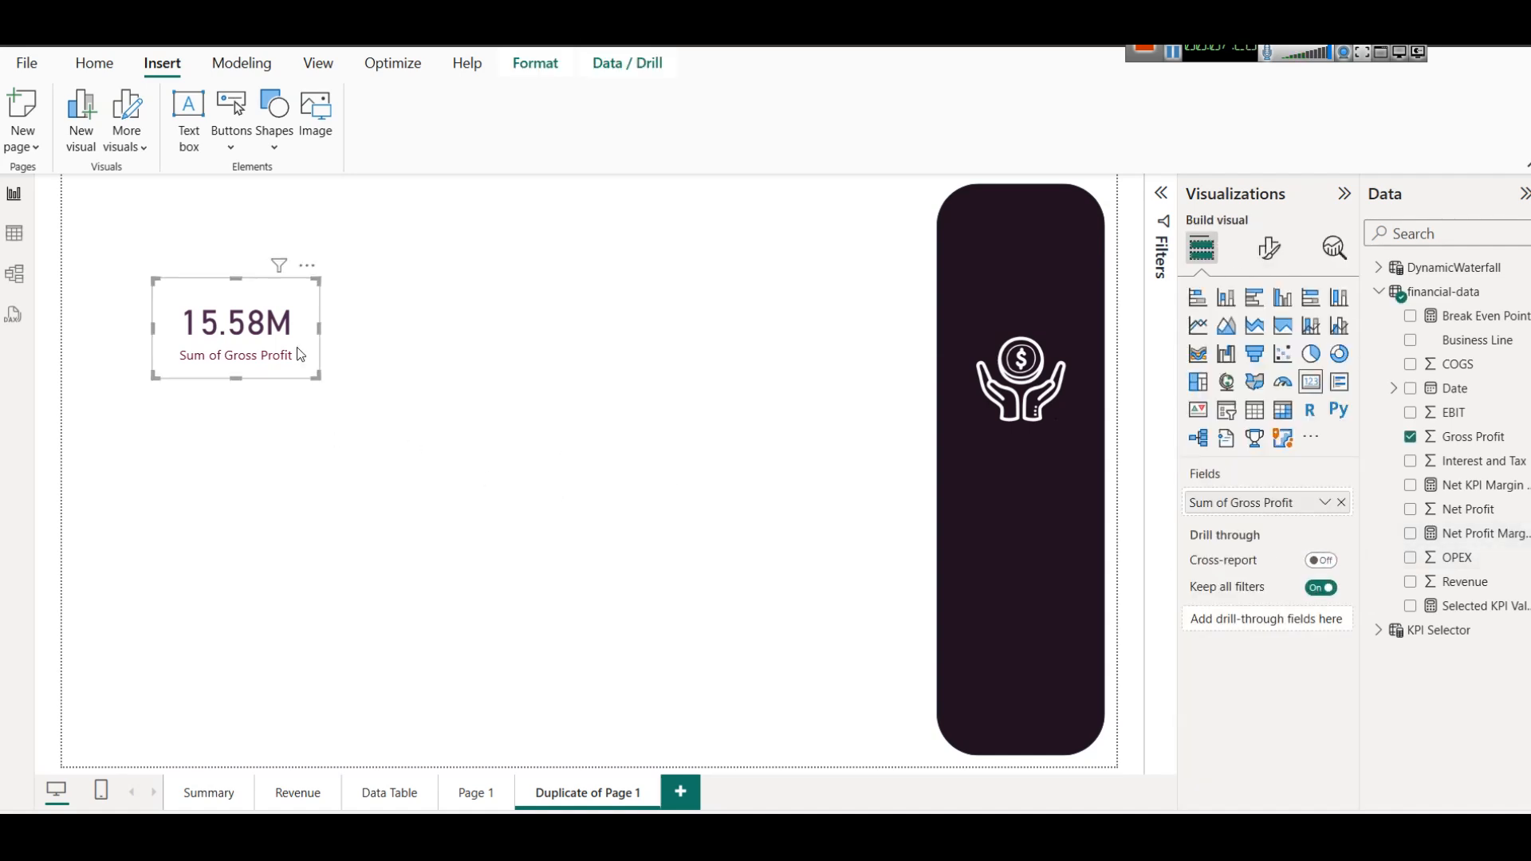
click(272, 147)
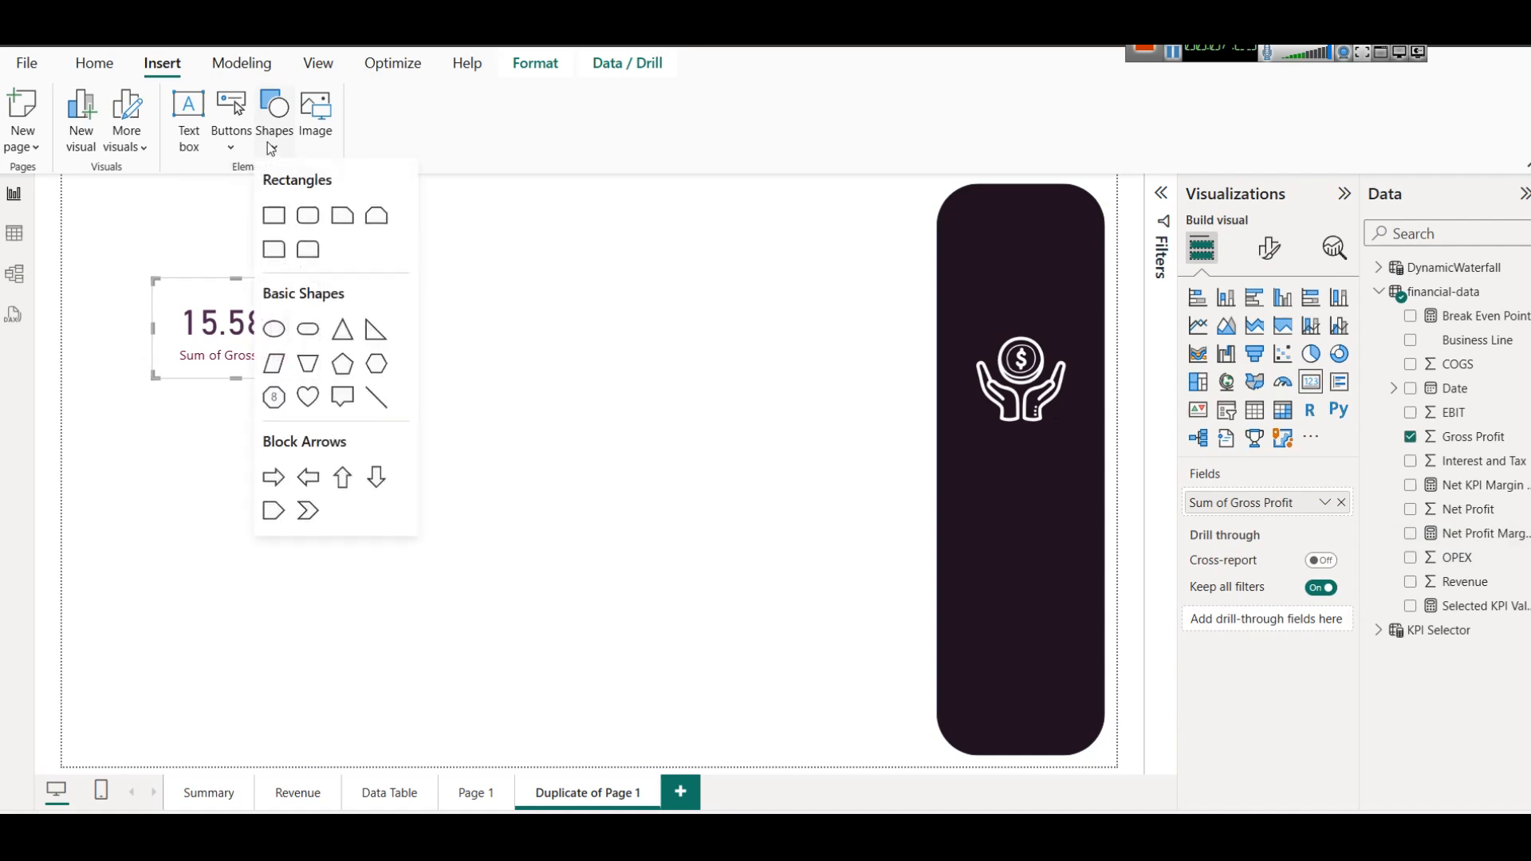
Duplicate the tall dark rounded panel, shrink the copy to card height, and place it over the Gross Profit card.
click(1031, 245)
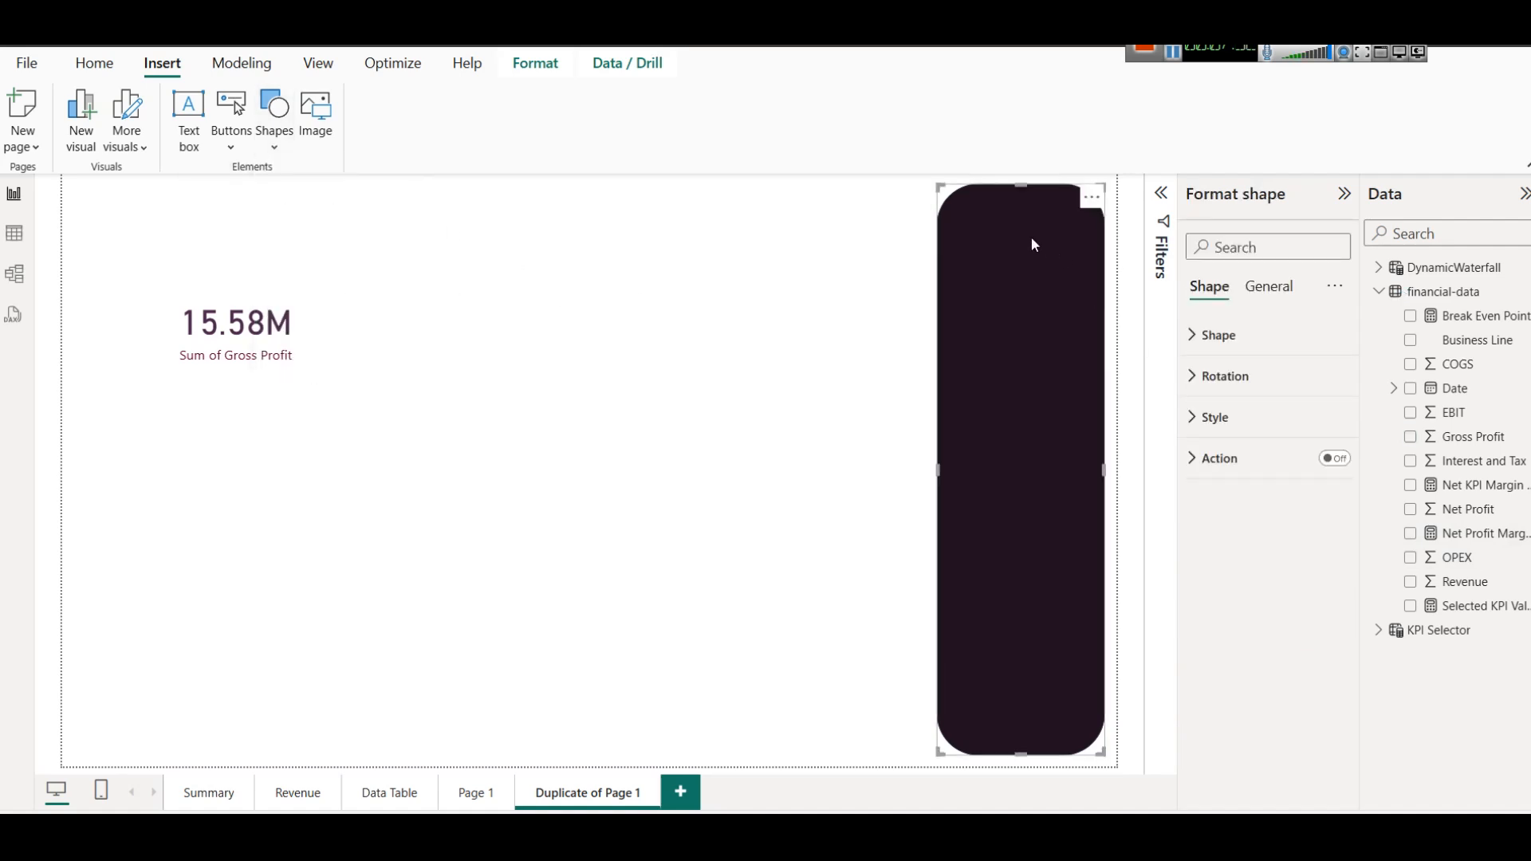
click(94, 63)
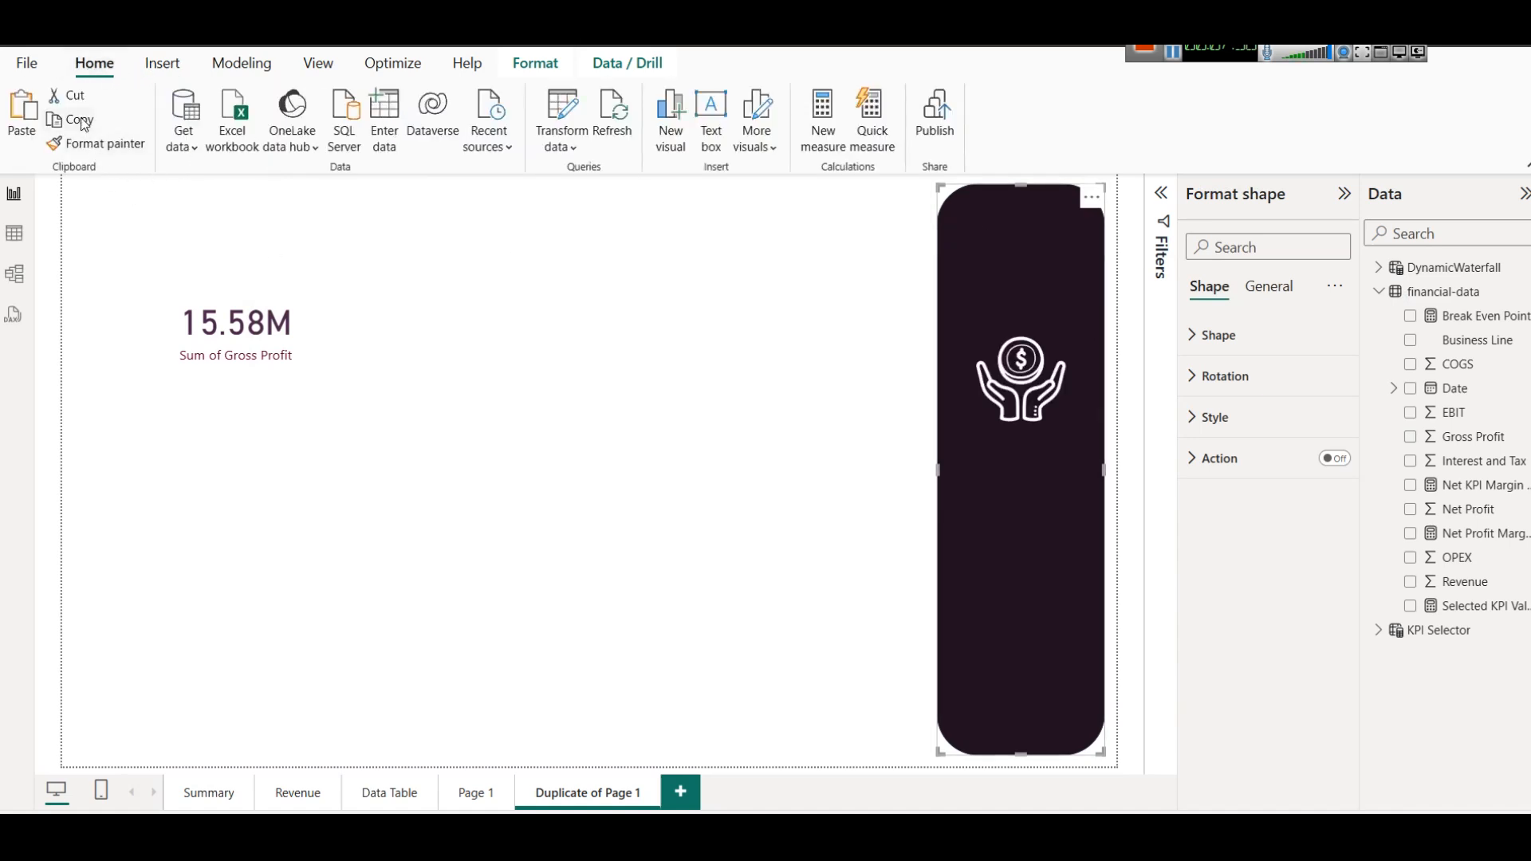
click(40, 125)
drag(1059, 247, 282, 295)
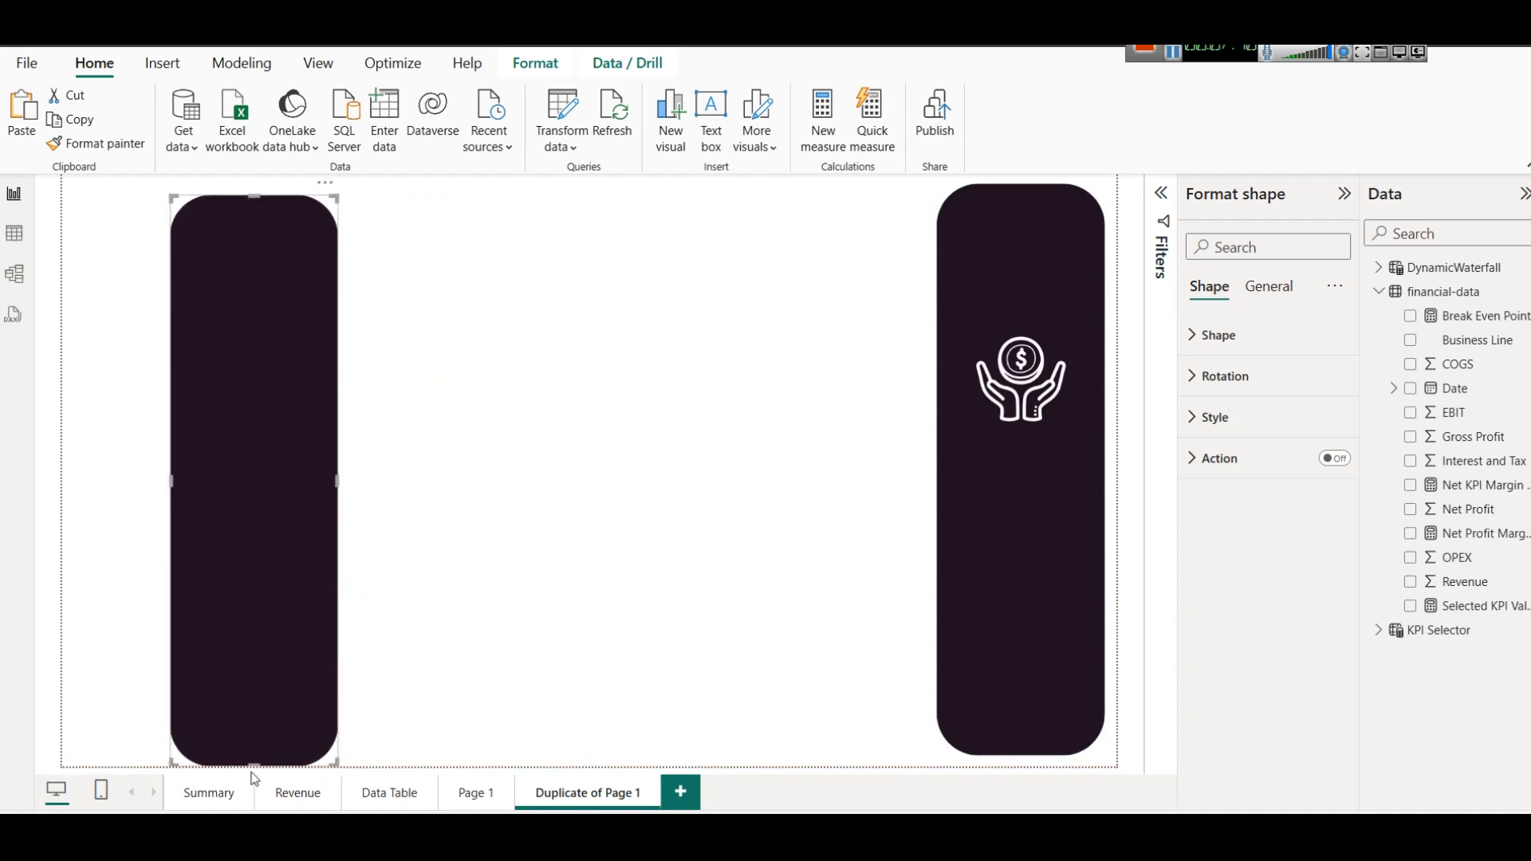
drag(254, 766, 248, 373)
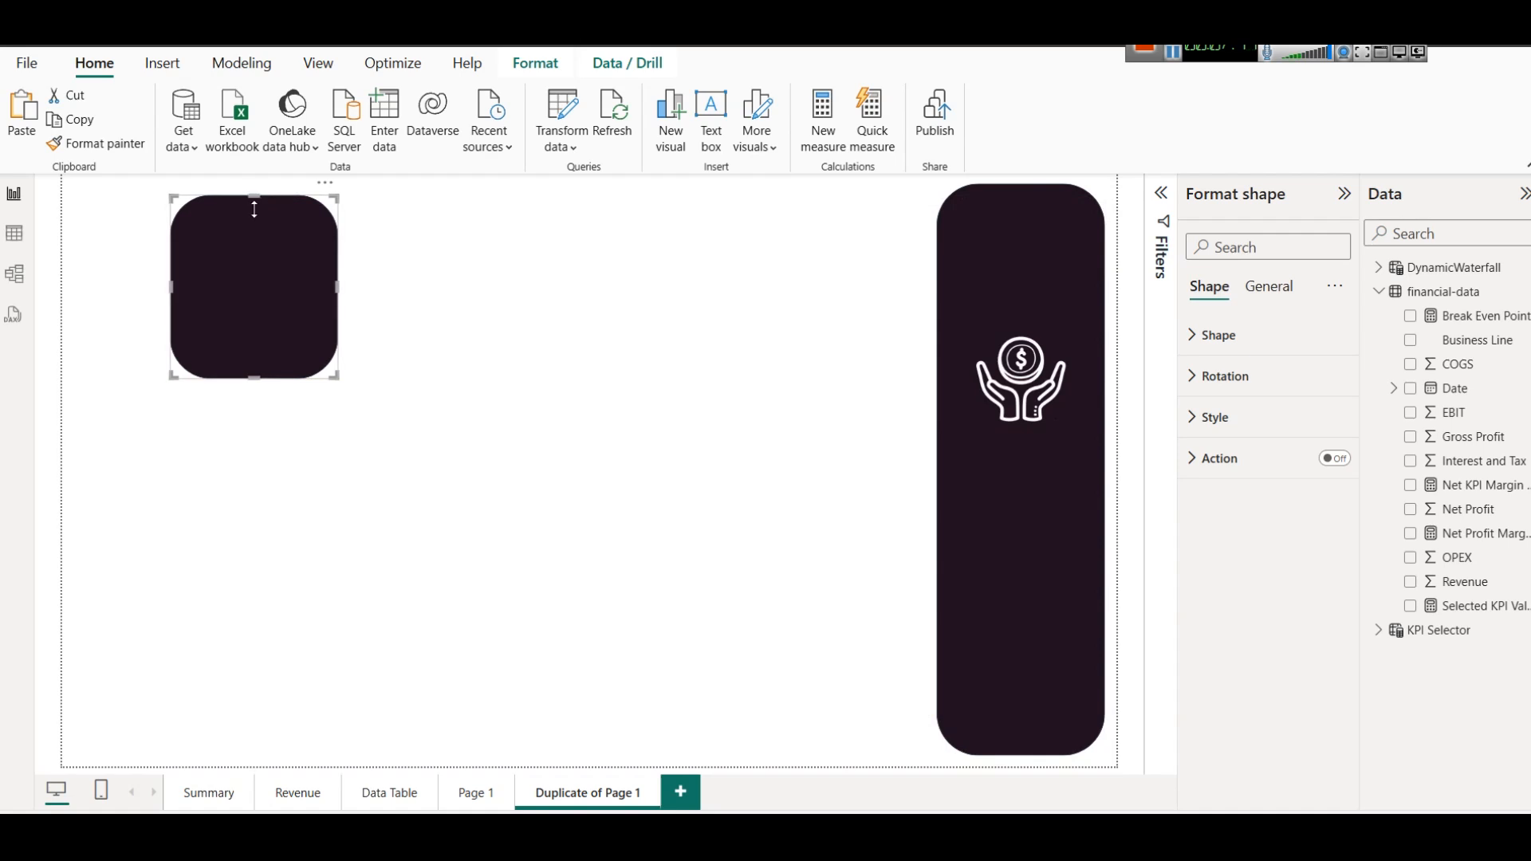
drag(254, 208, 246, 311)
click(447, 387)
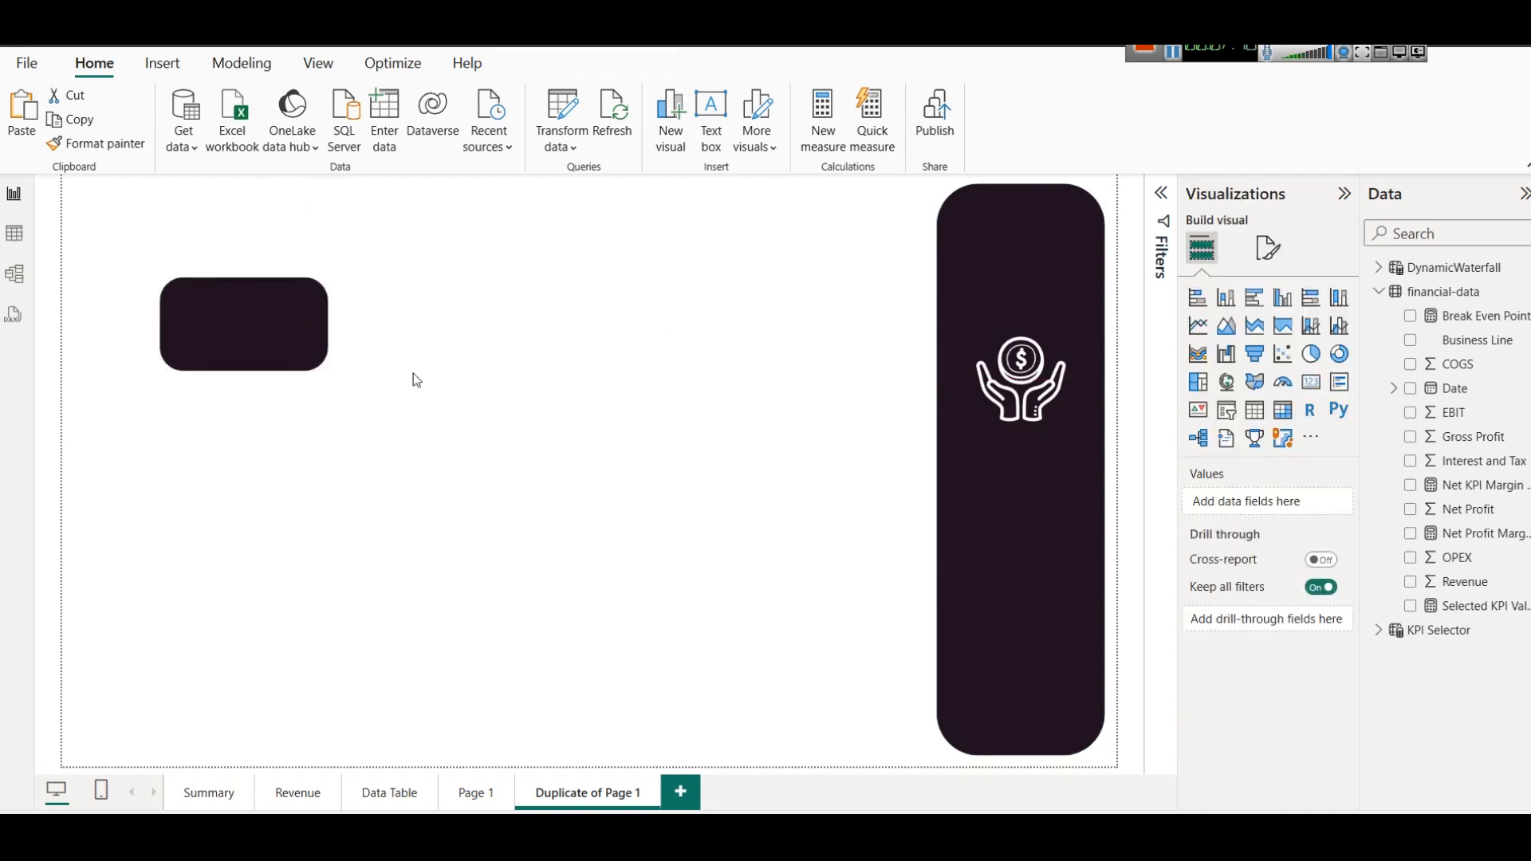
Move the small dark rounded shape off the Gross Profit card to the empty area below it.
click(263, 315)
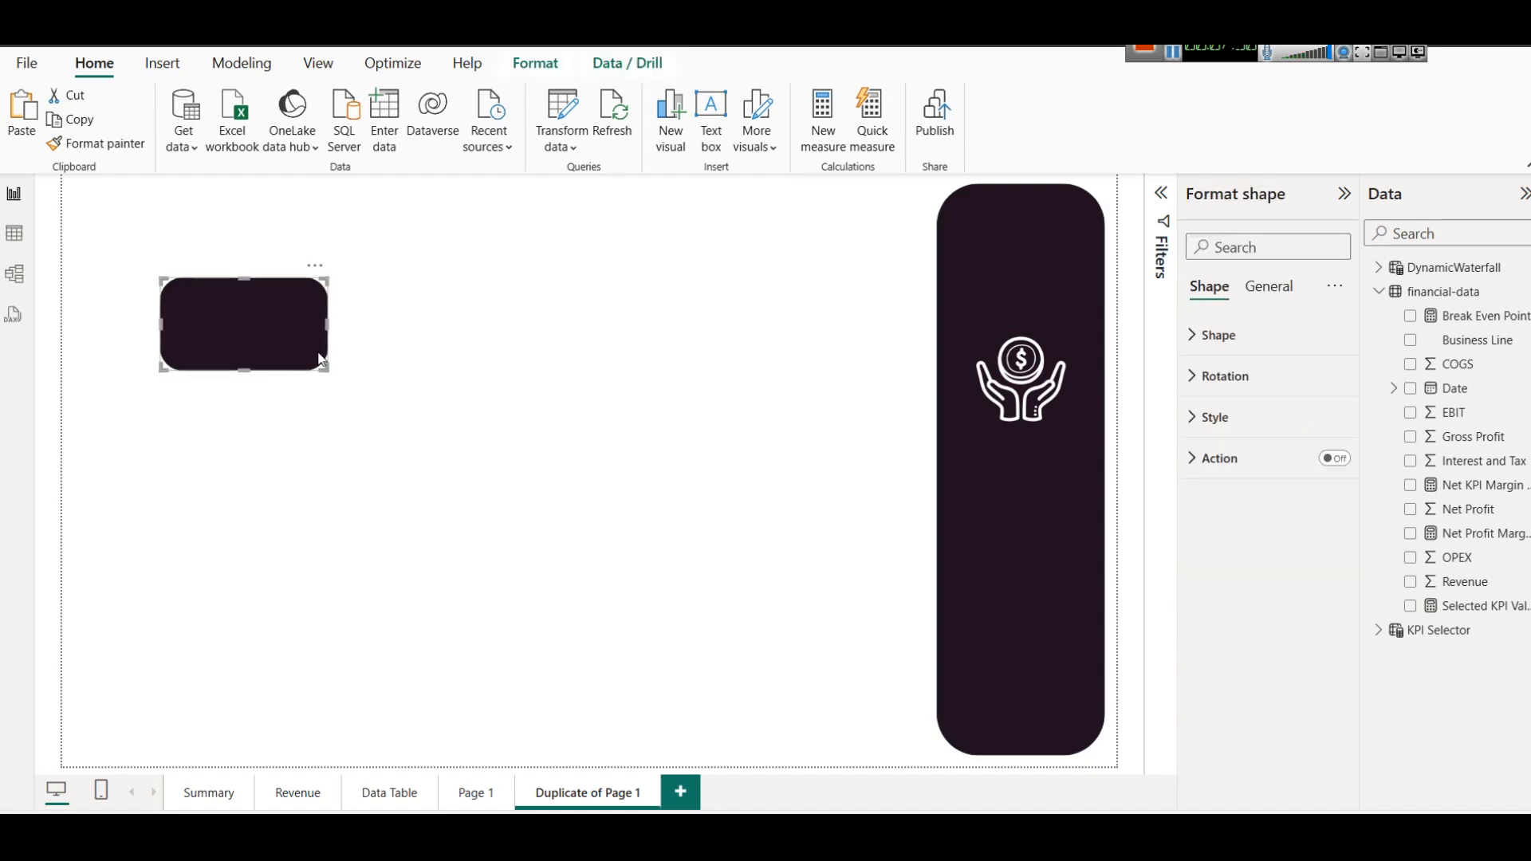
click(504, 376)
click(294, 353)
drag(295, 358, 361, 470)
Colour the Gross Profit card's callout value yellow and its category label very light grey.
click(257, 326)
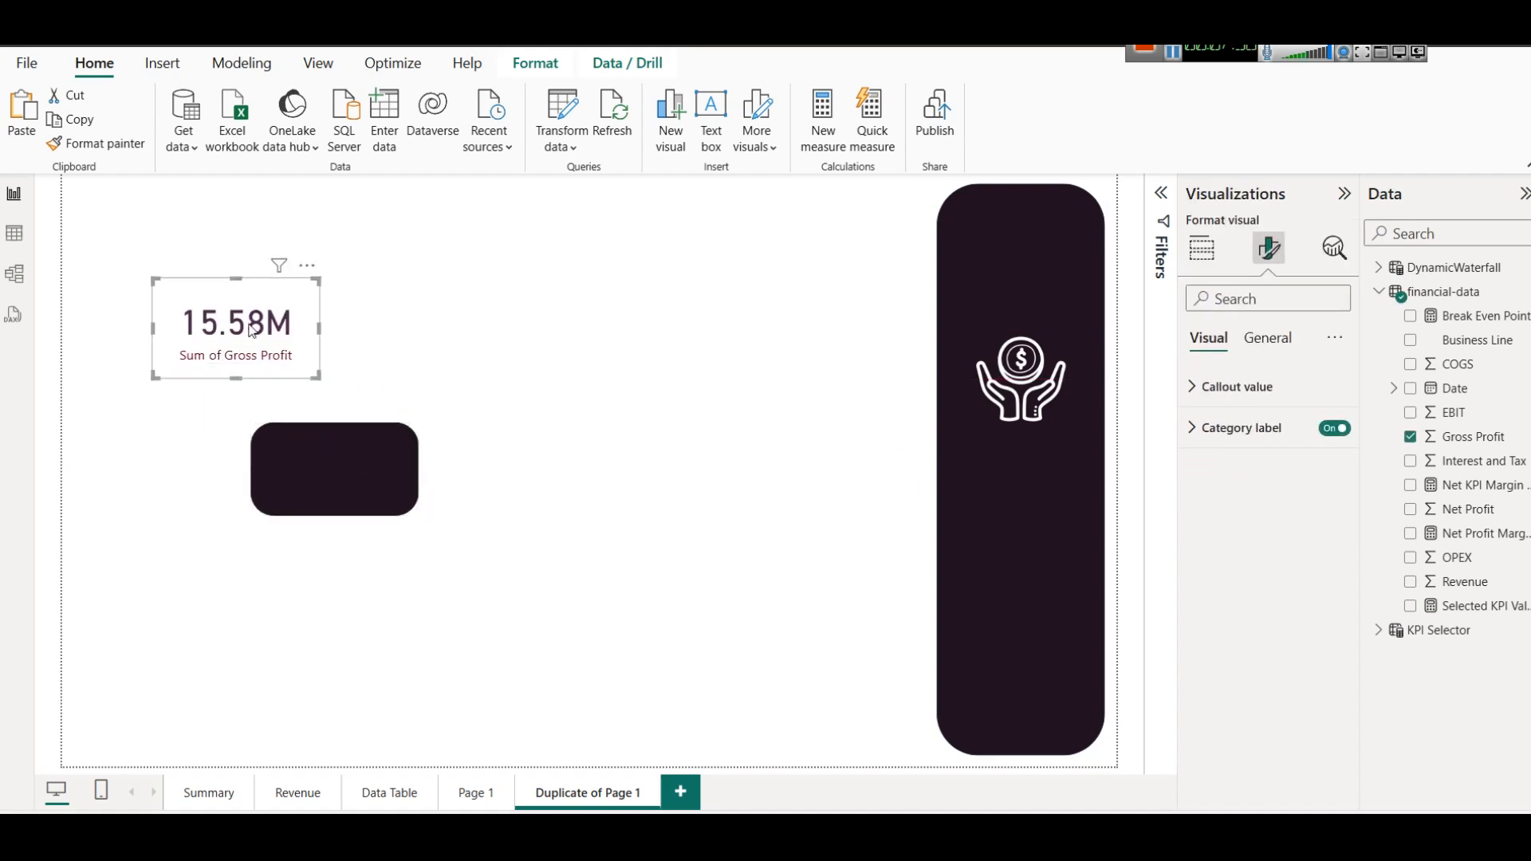
click(1259, 386)
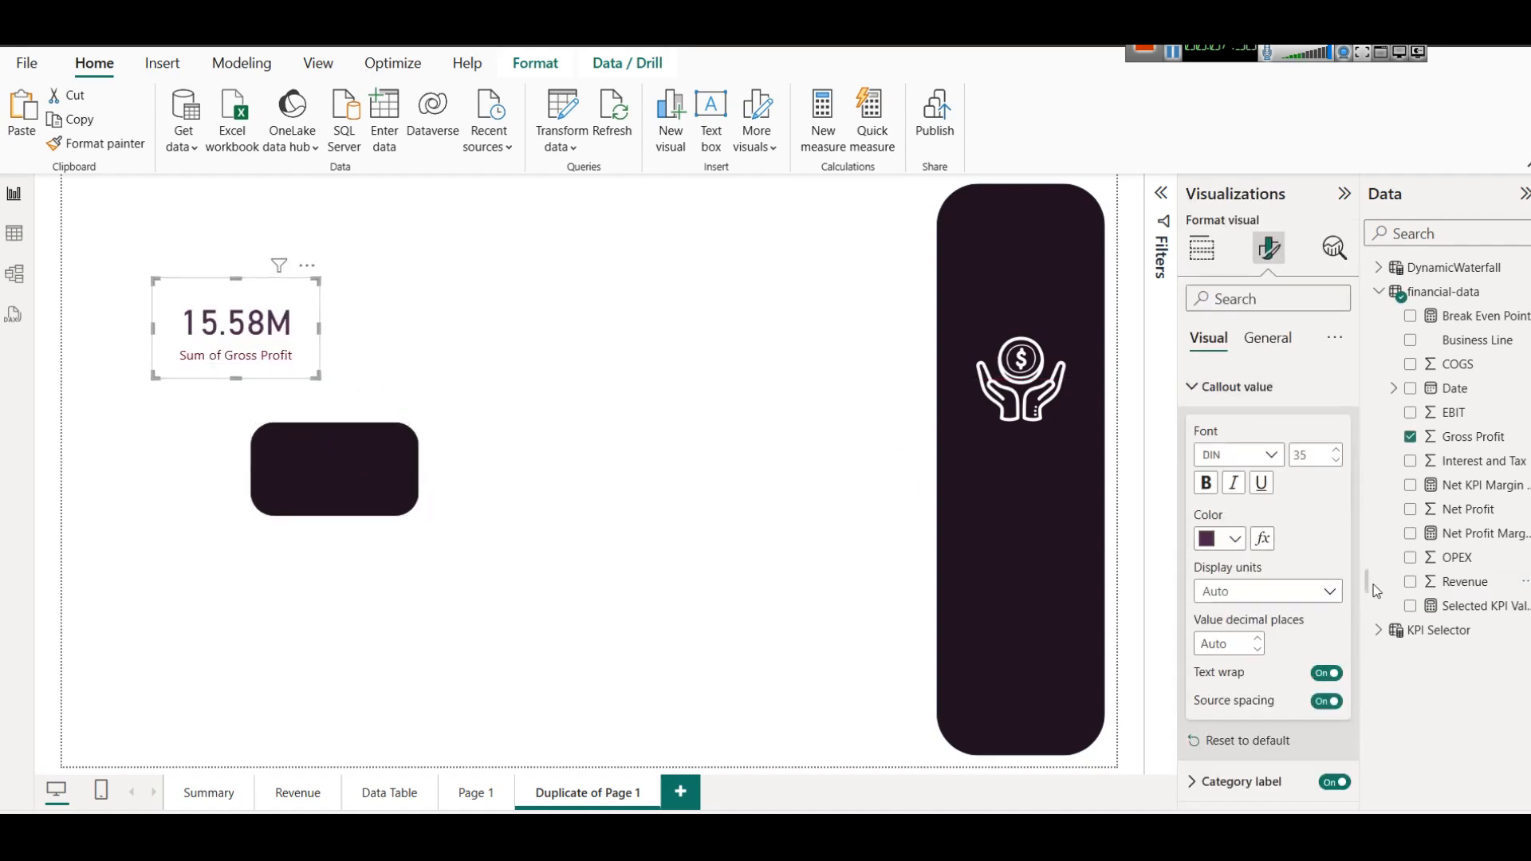
click(1228, 539)
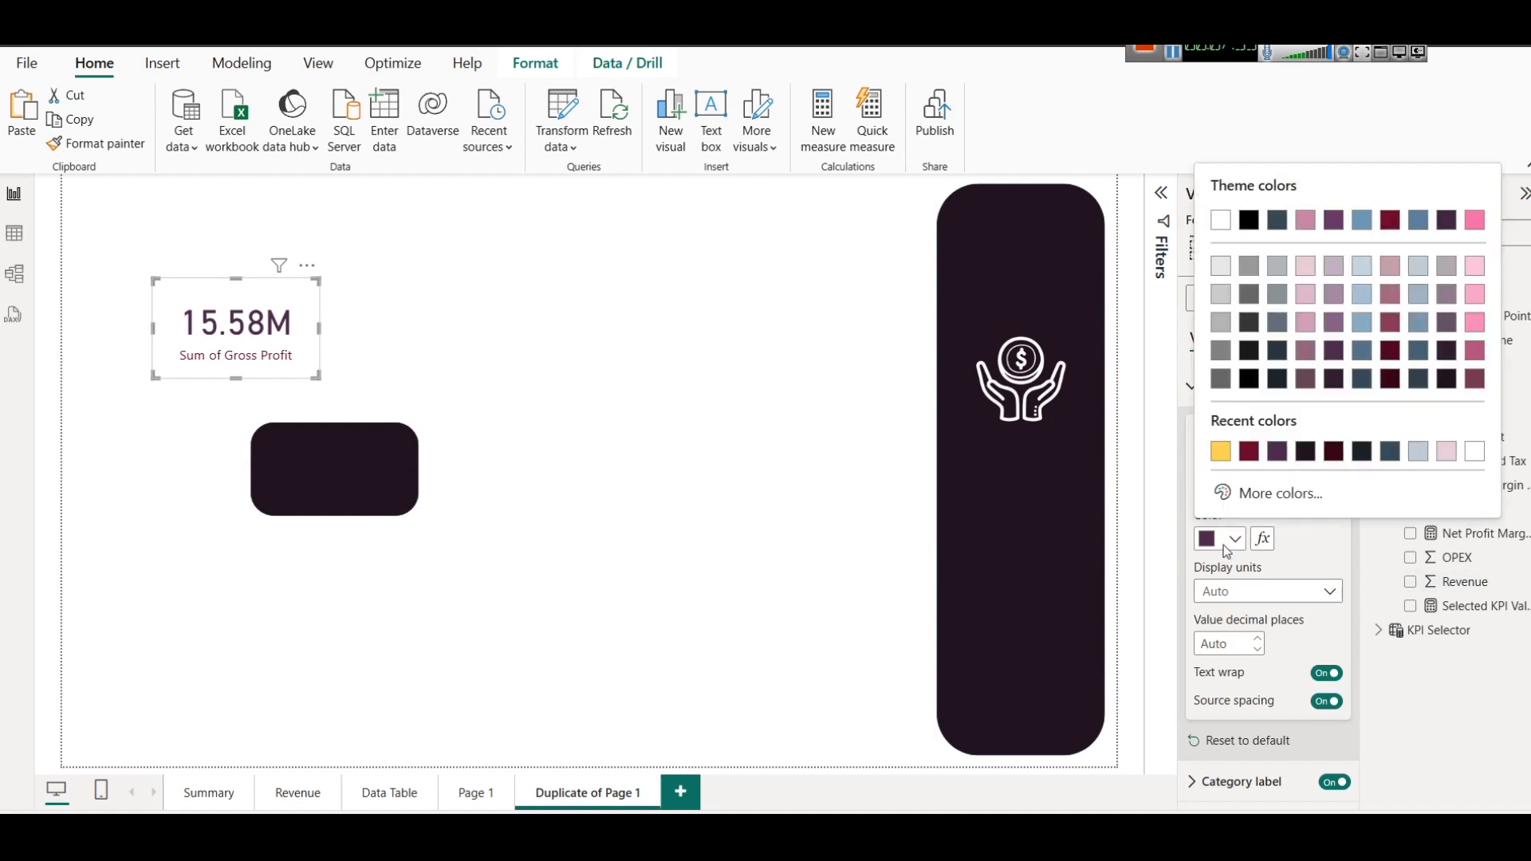
click(1217, 447)
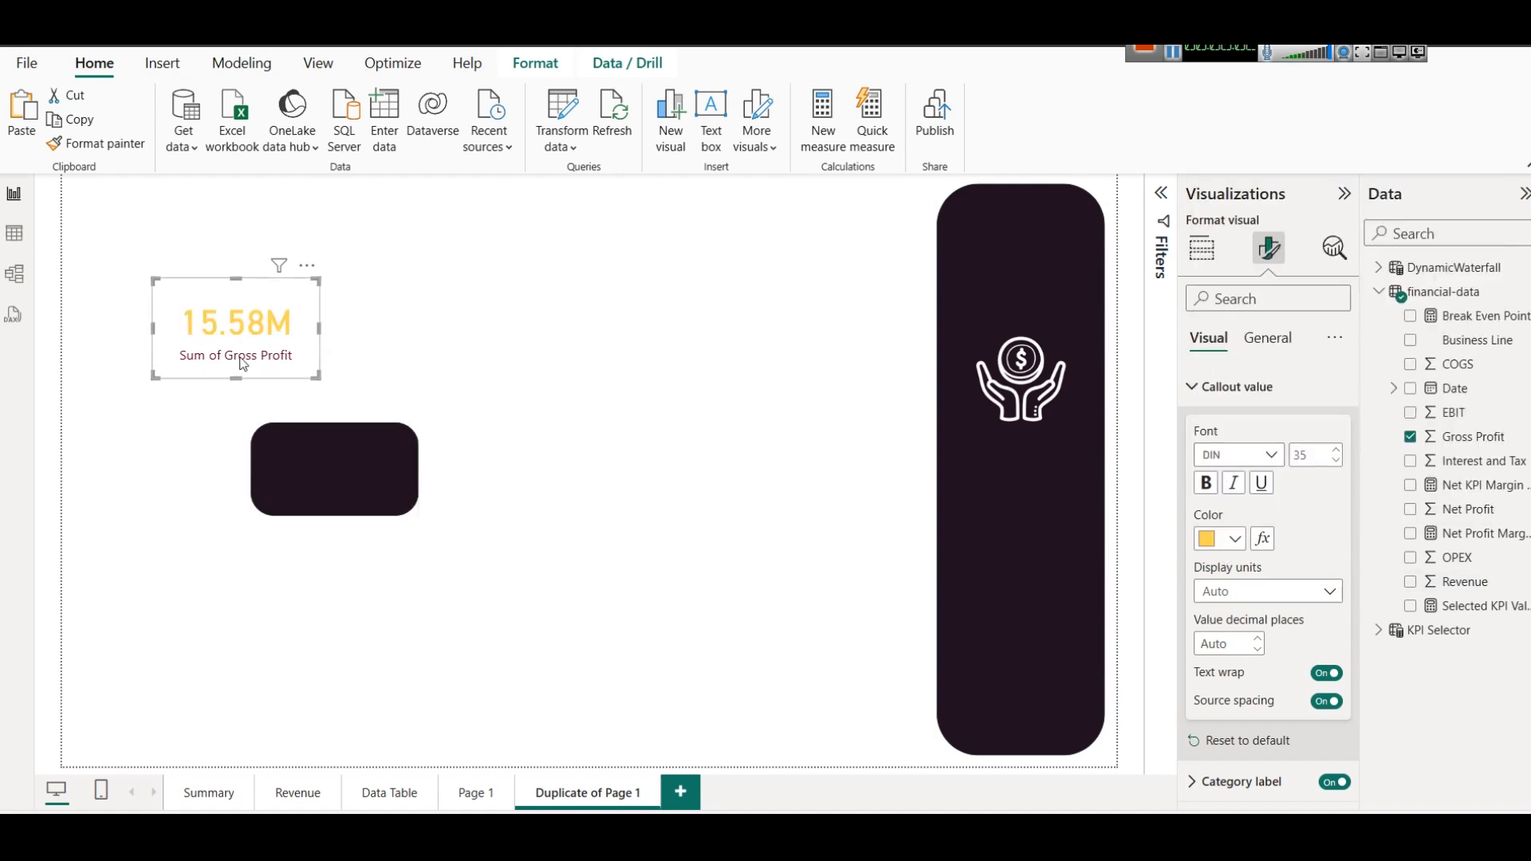
click(1240, 781)
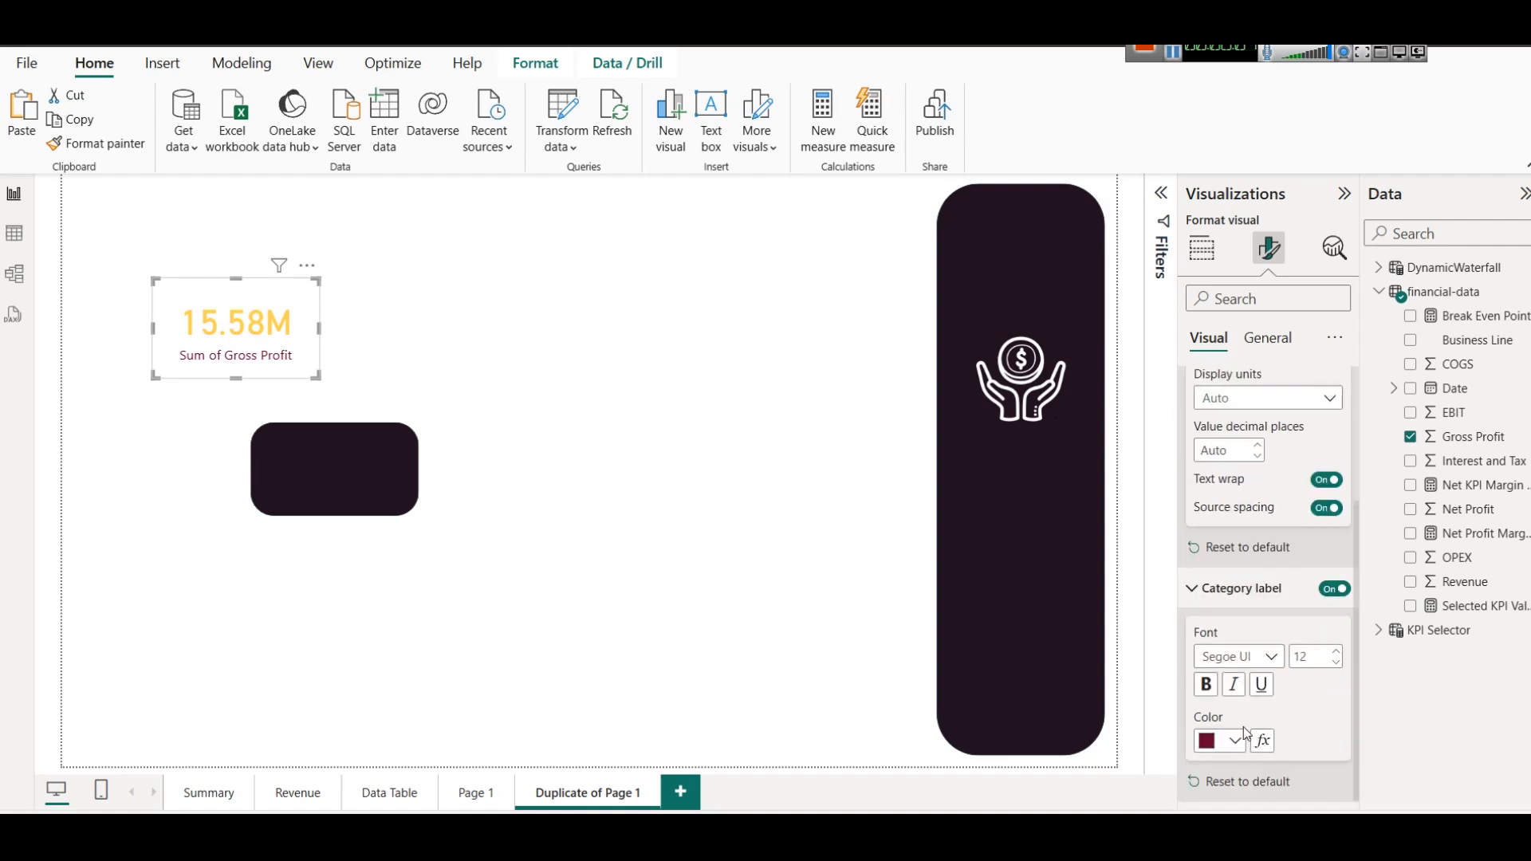
click(1209, 746)
click(1218, 471)
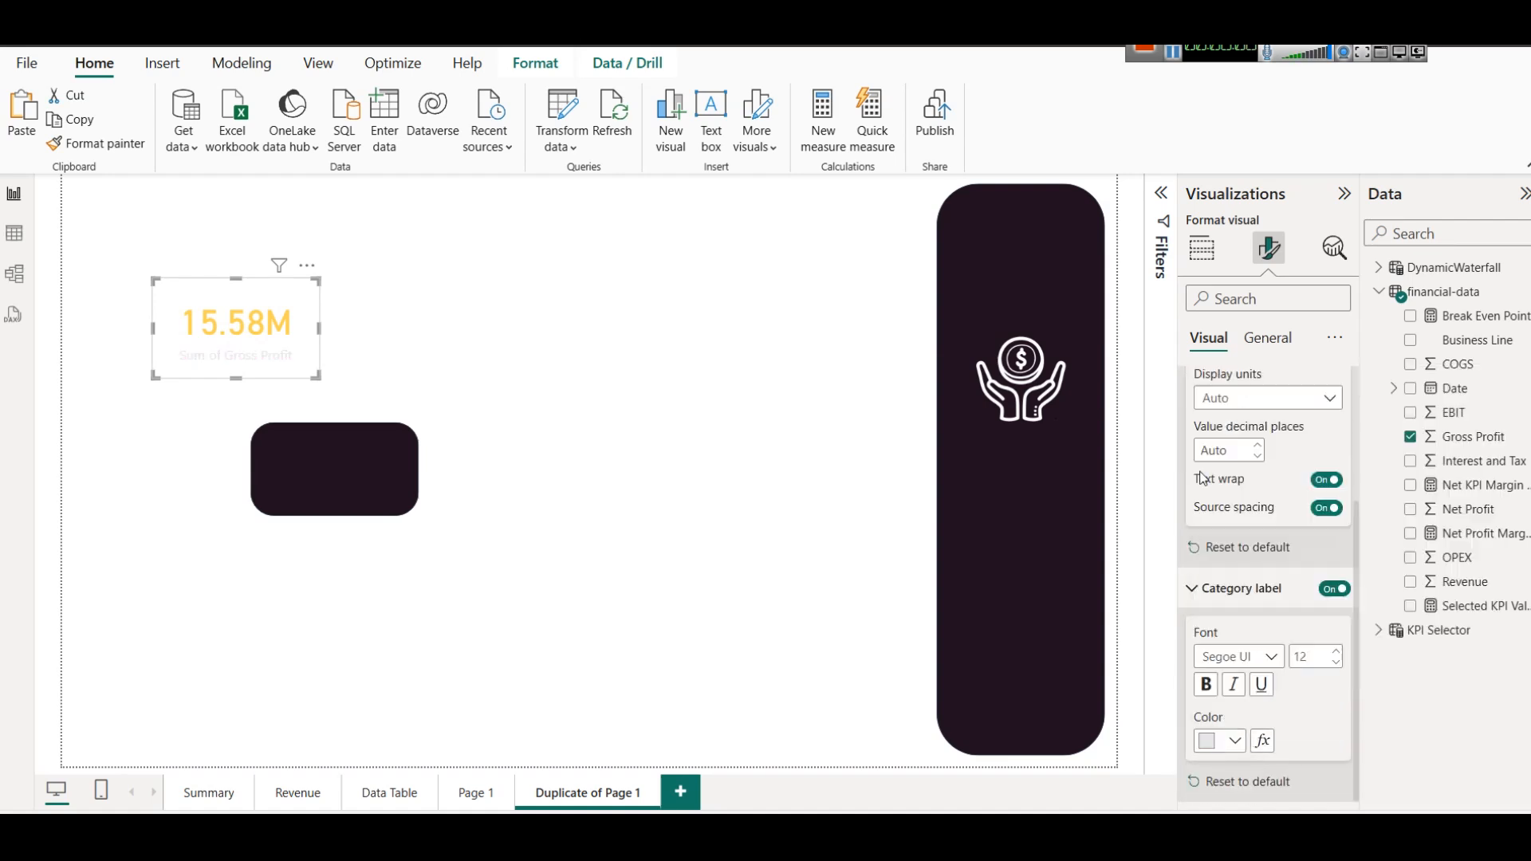
Align the small dark rounded shape with the Gross Profit card and send it to the back.
drag(295, 457, 194, 308)
click(447, 383)
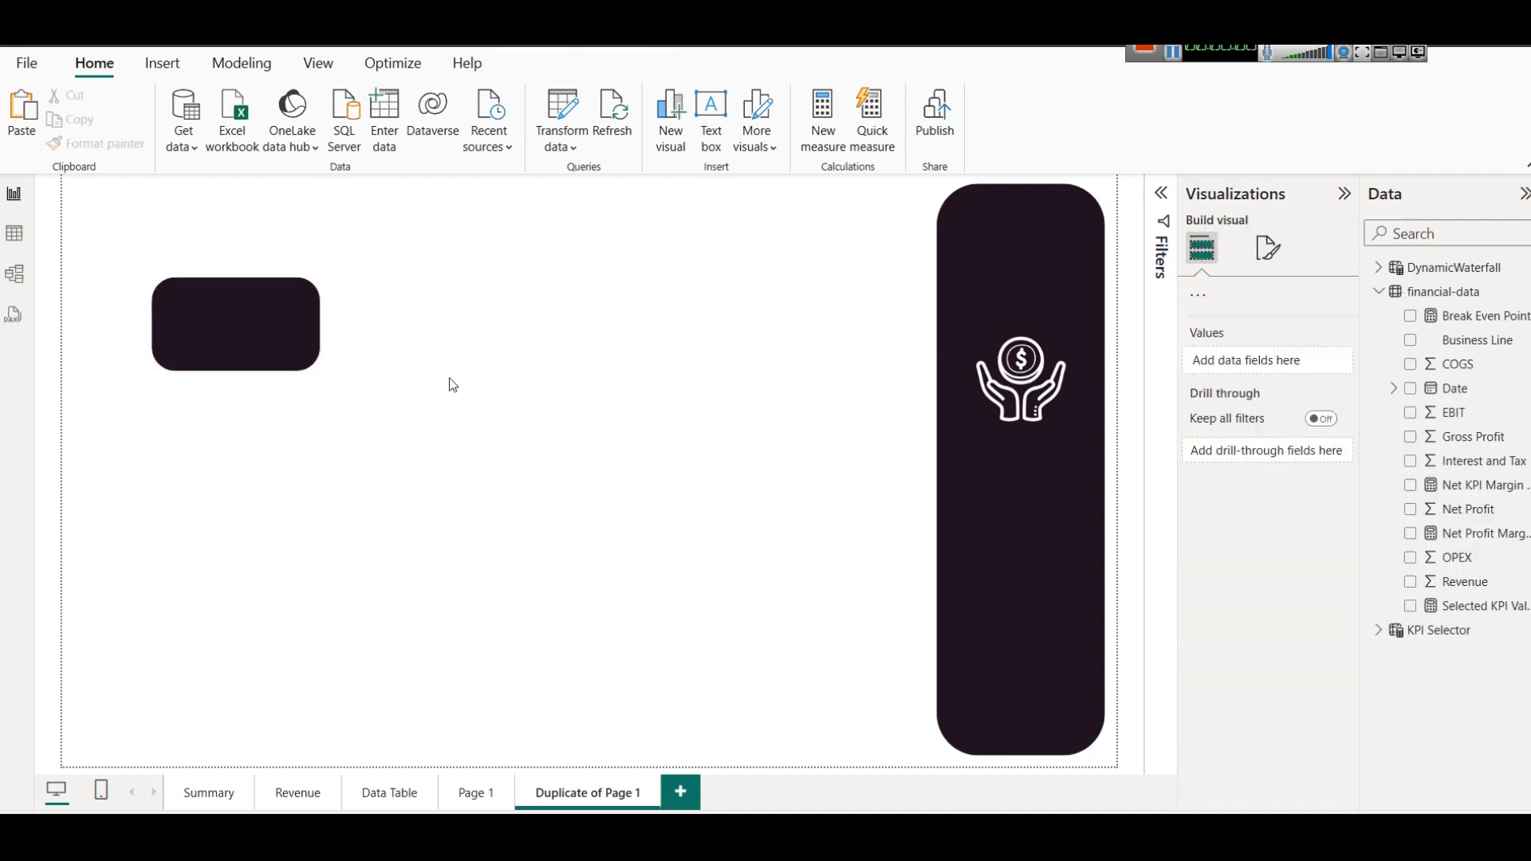
click(218, 335)
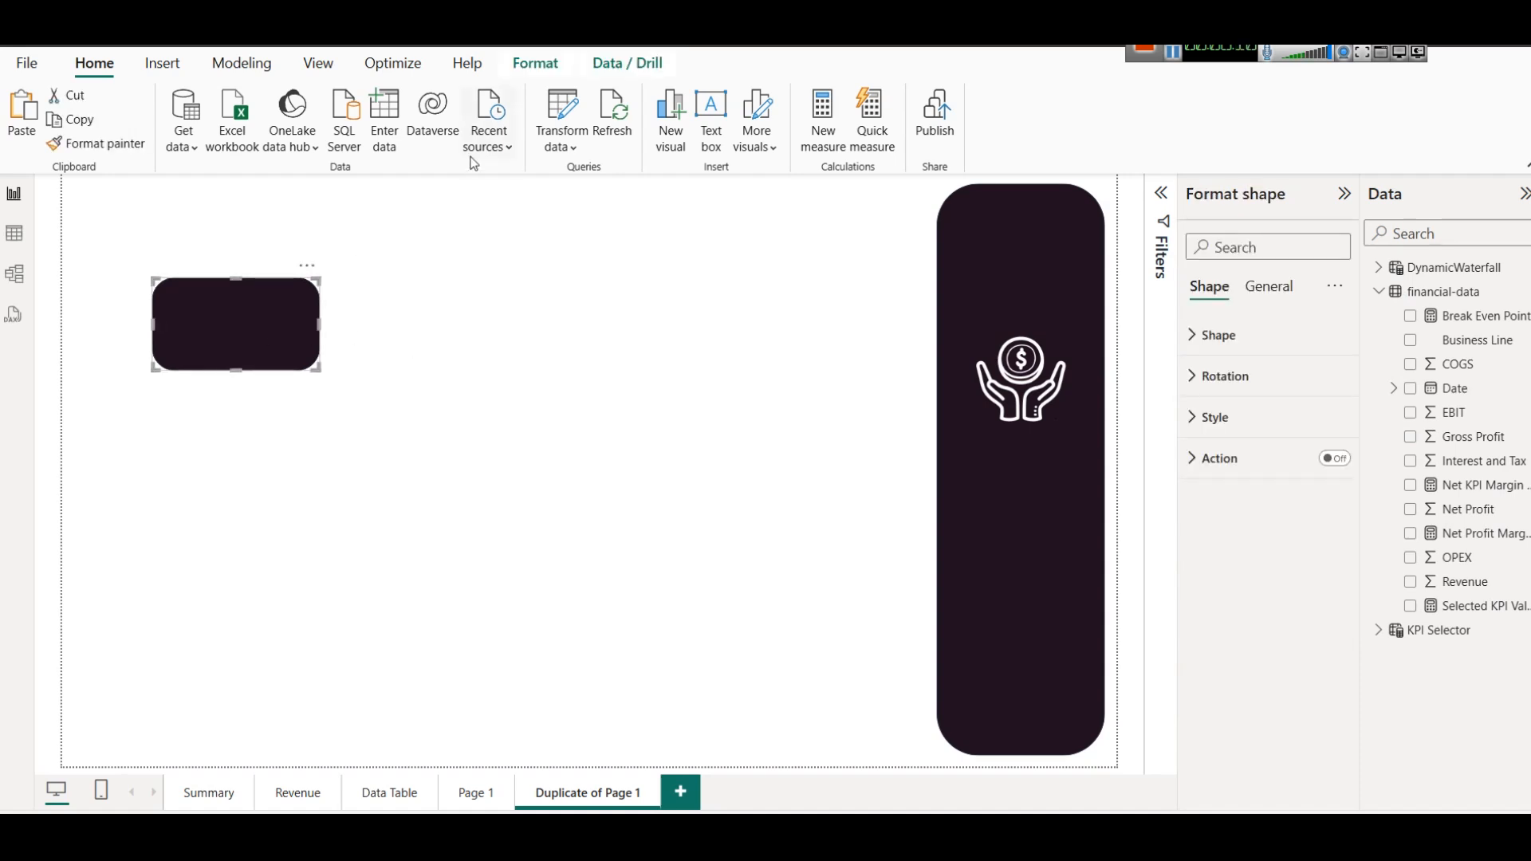
click(535, 62)
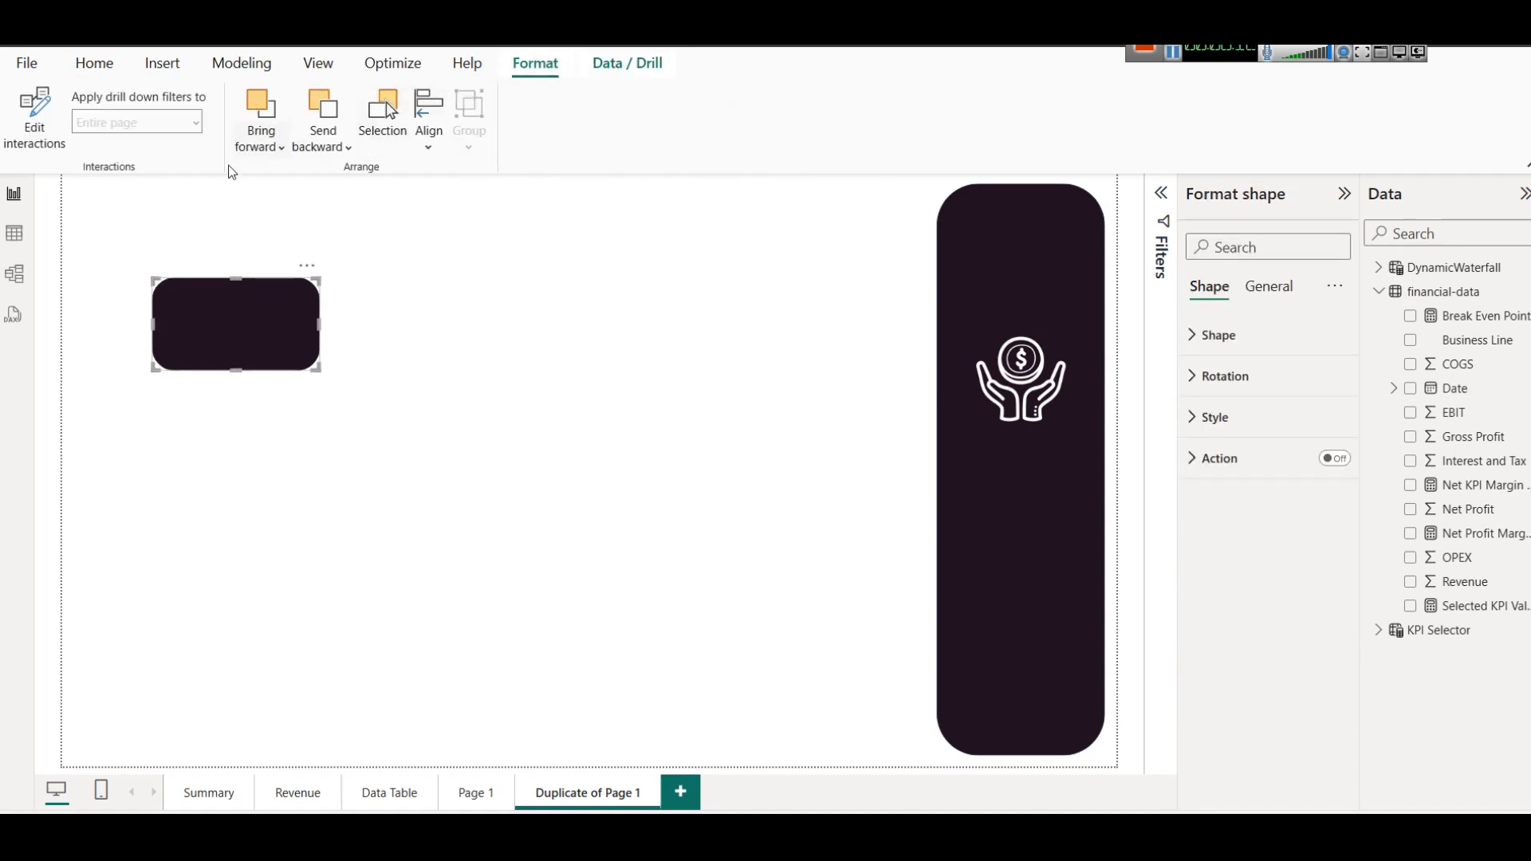
click(336, 146)
click(365, 213)
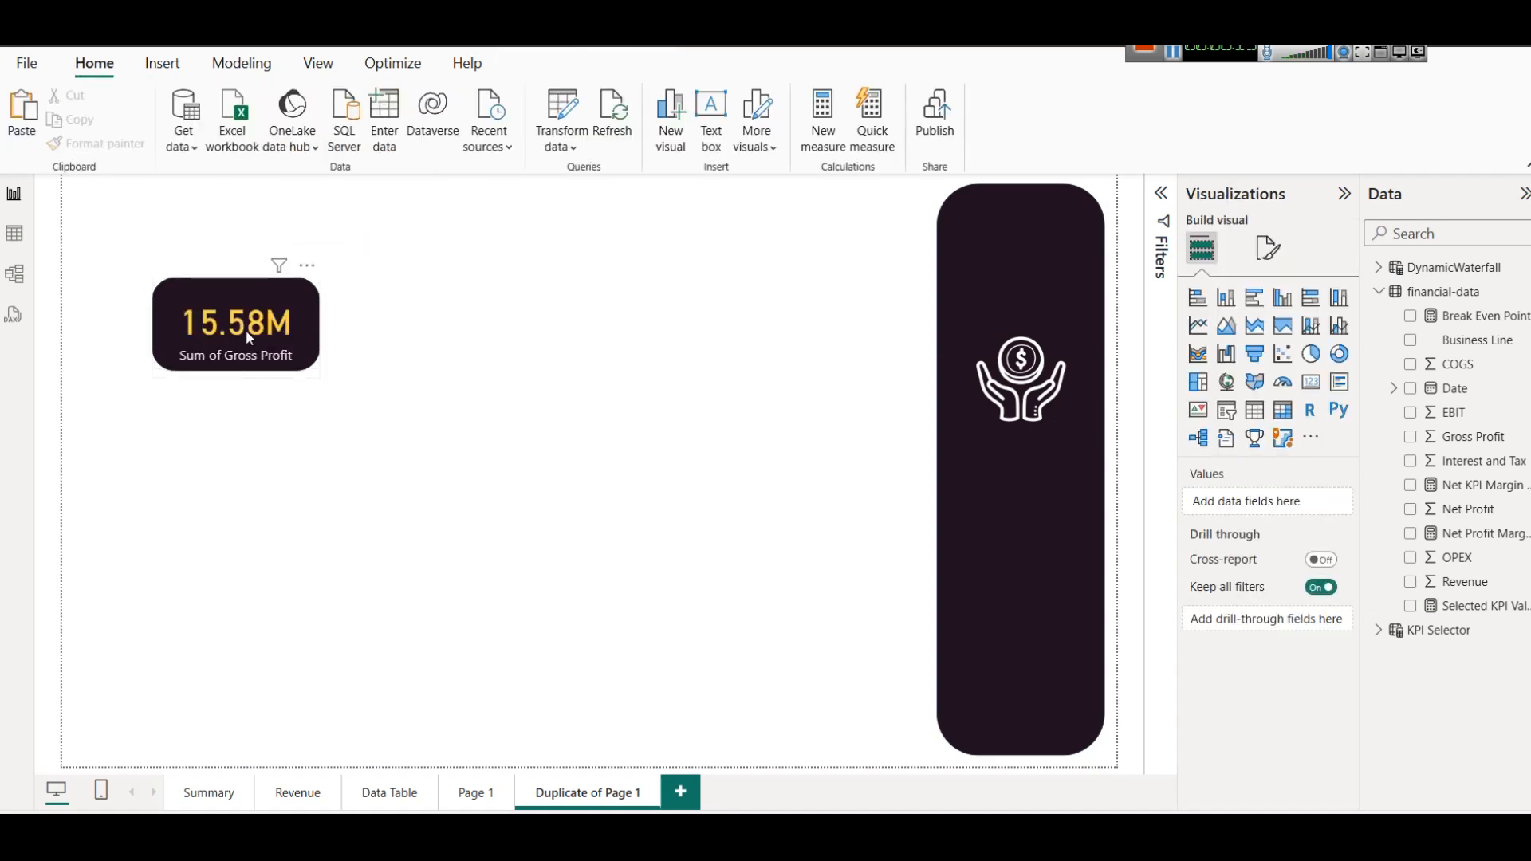
Nudge the Gross Profit card slightly up on its dark background shape.
click(245, 329)
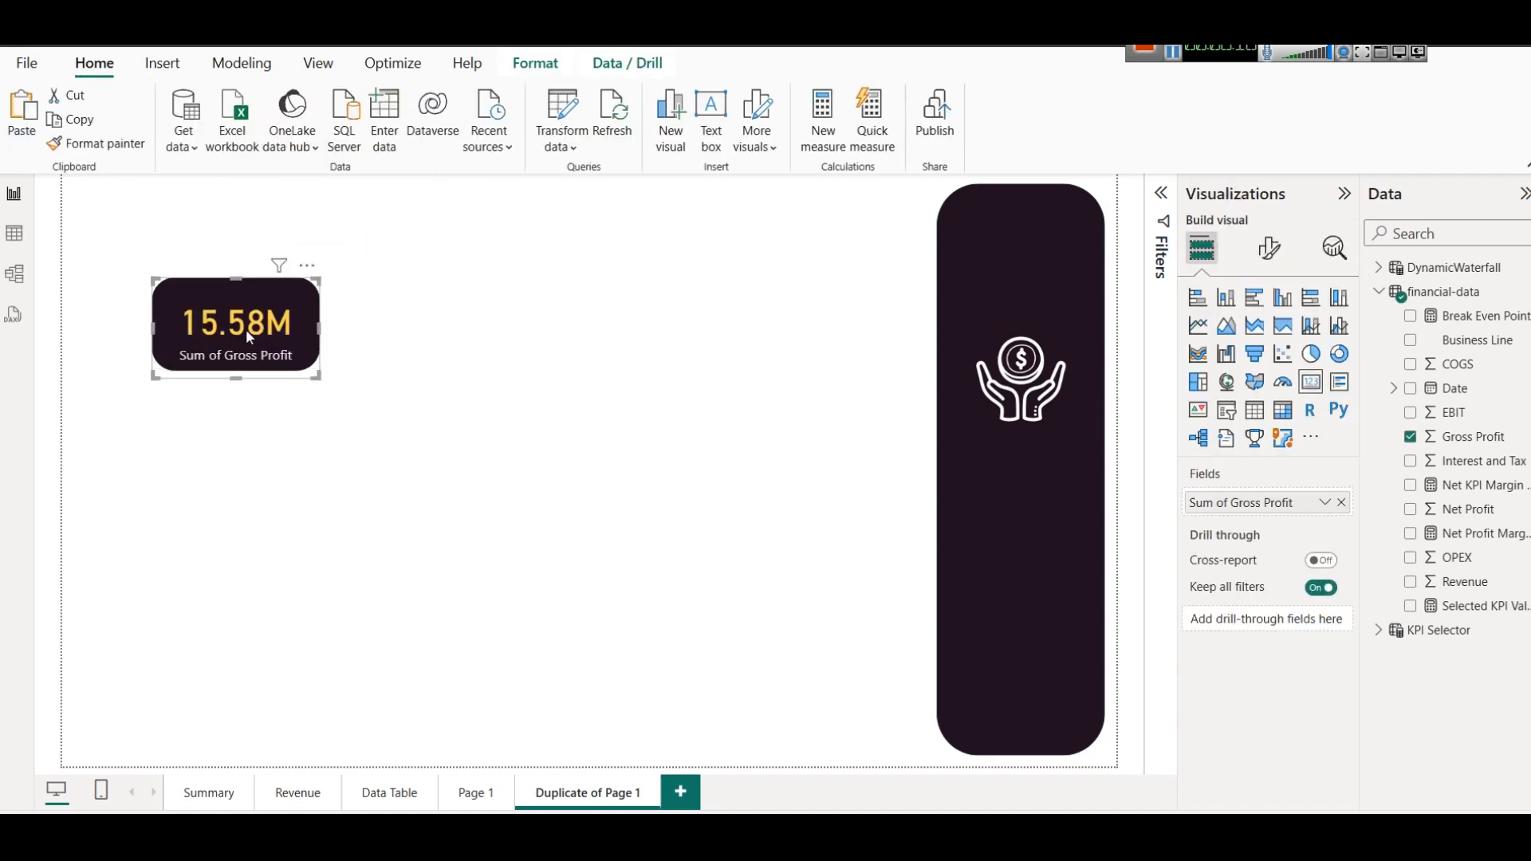
click(410, 336)
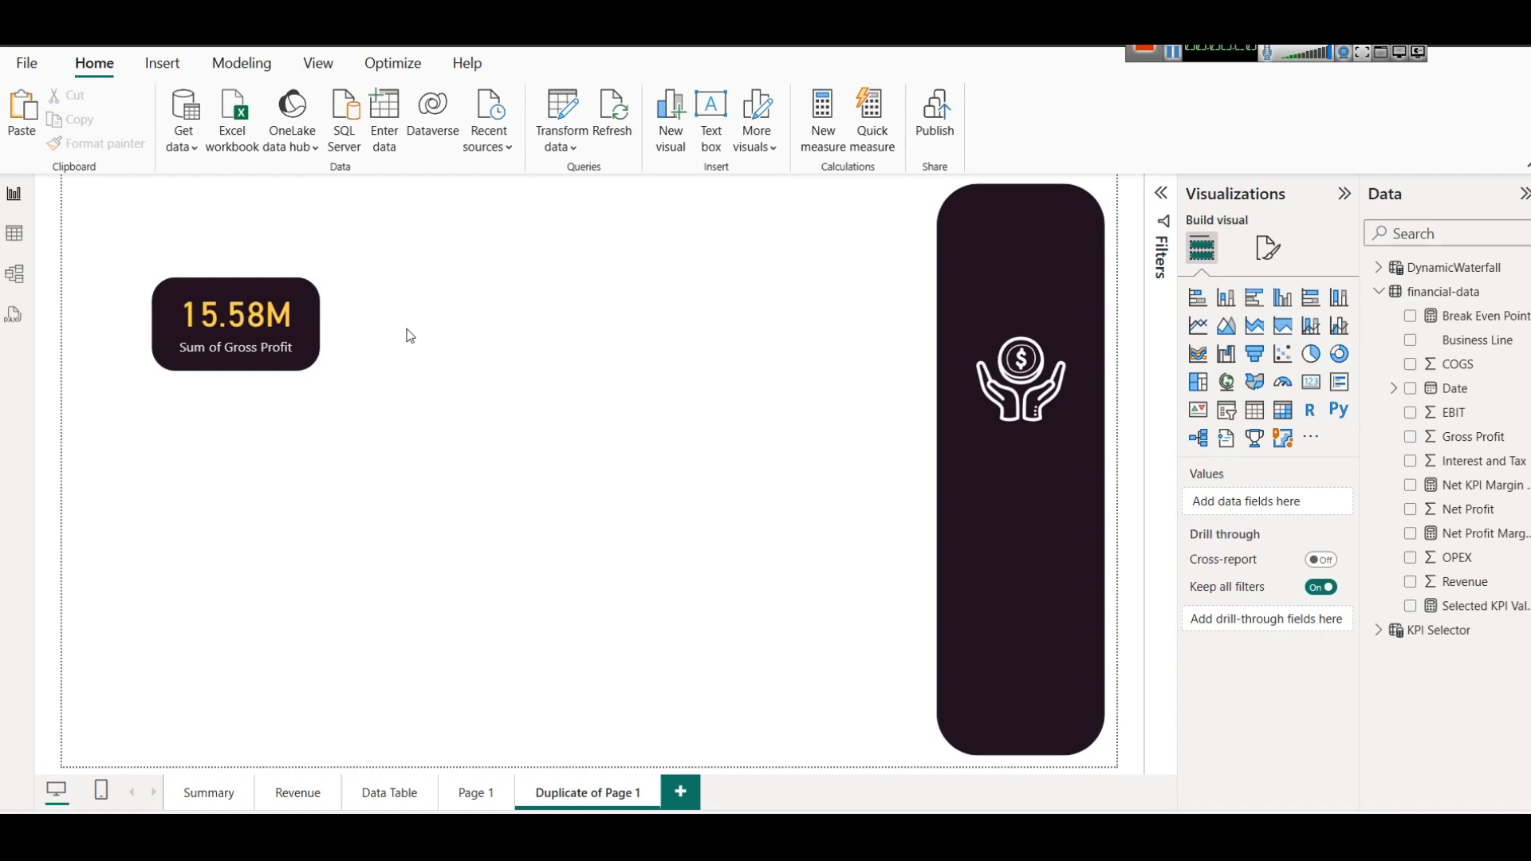
click(257, 311)
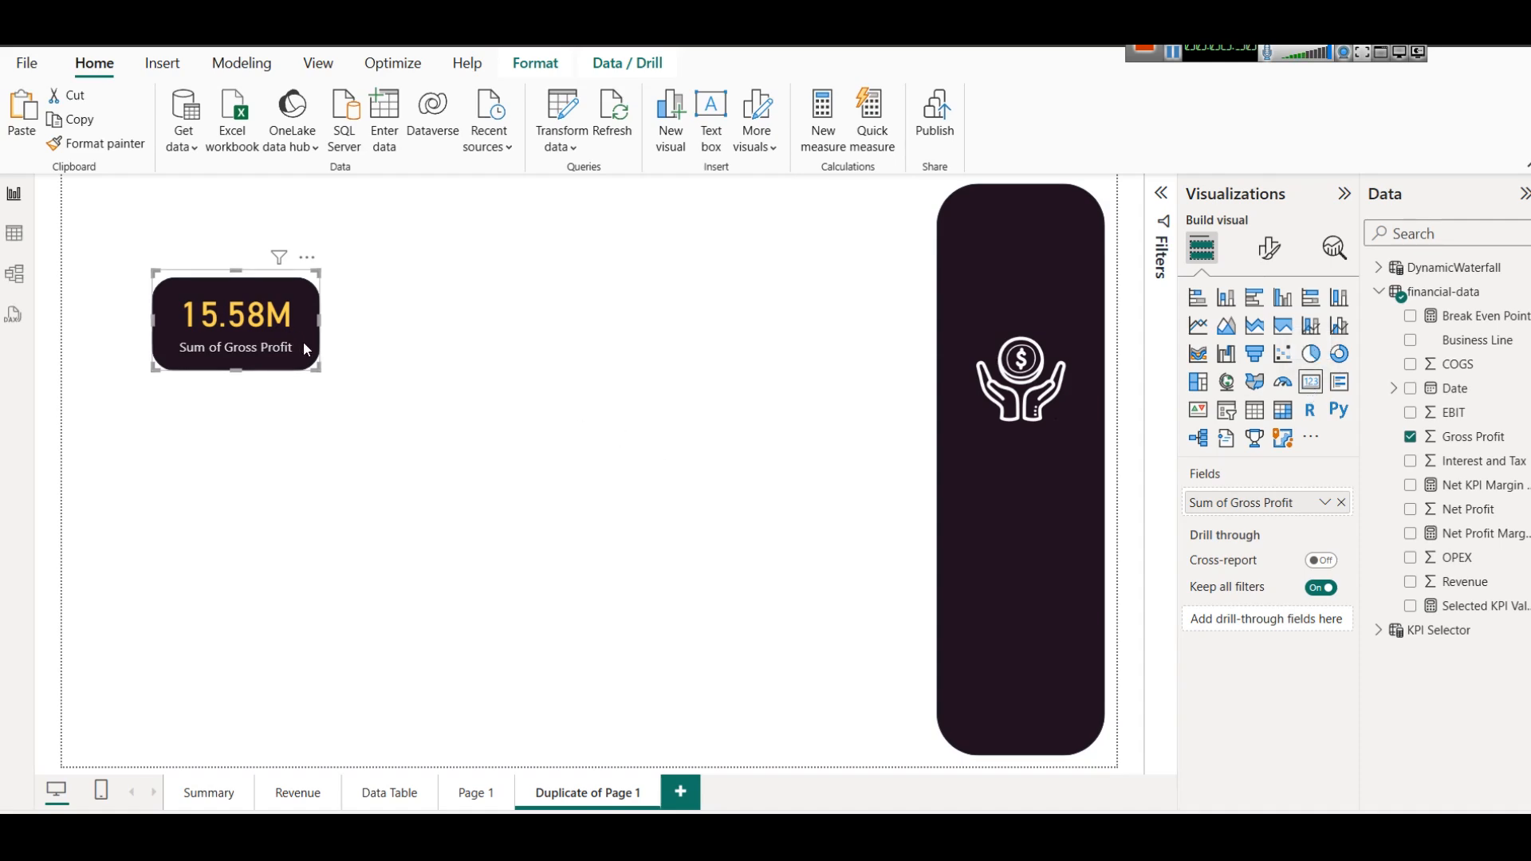
Examine which financial-data field feeds each of the five KPI cards on the Summary page.
click(191, 794)
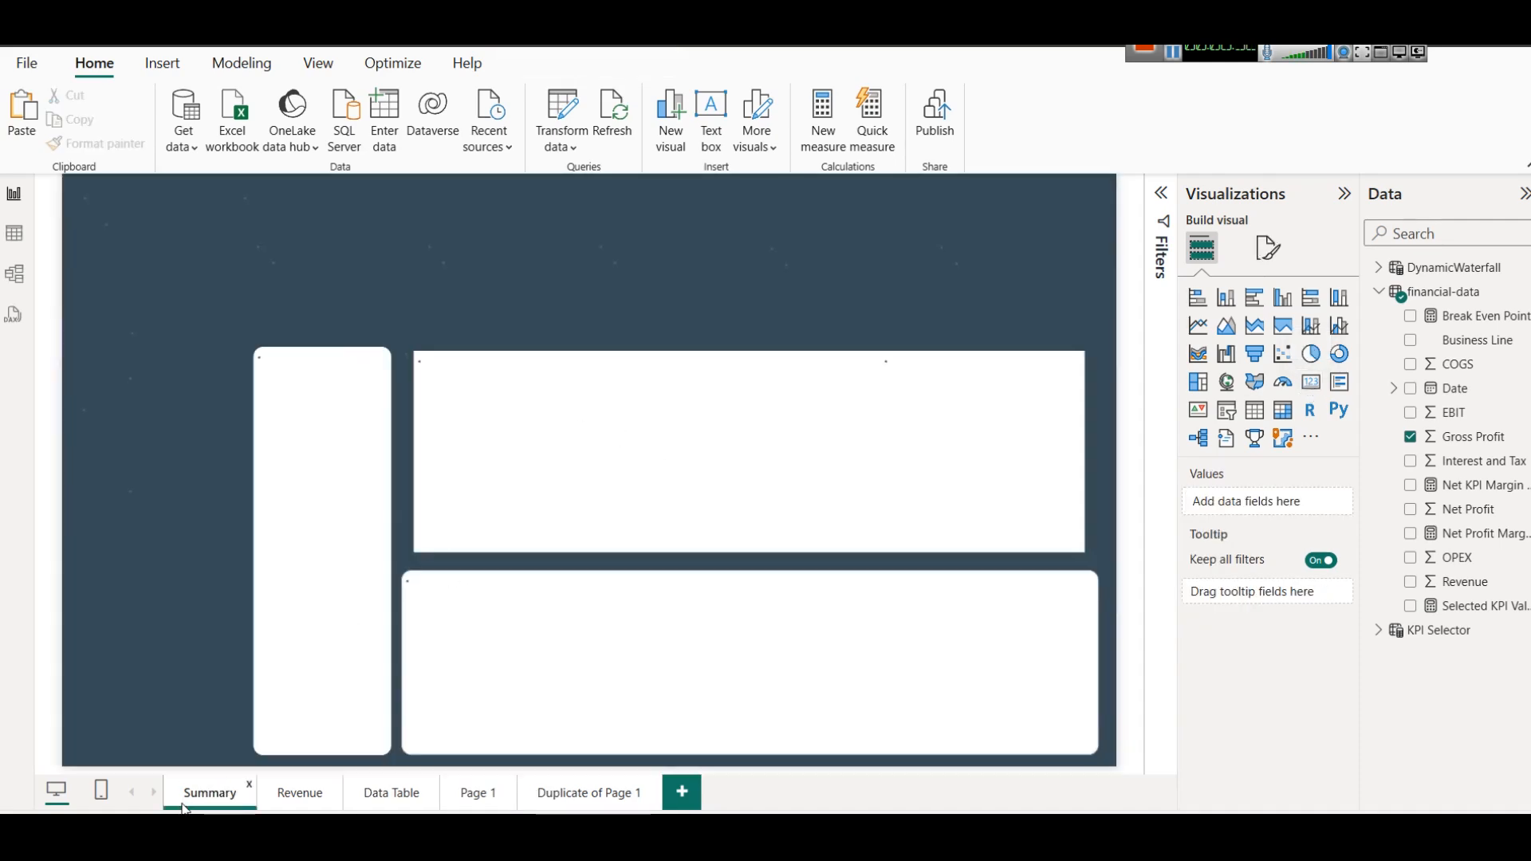
click(344, 299)
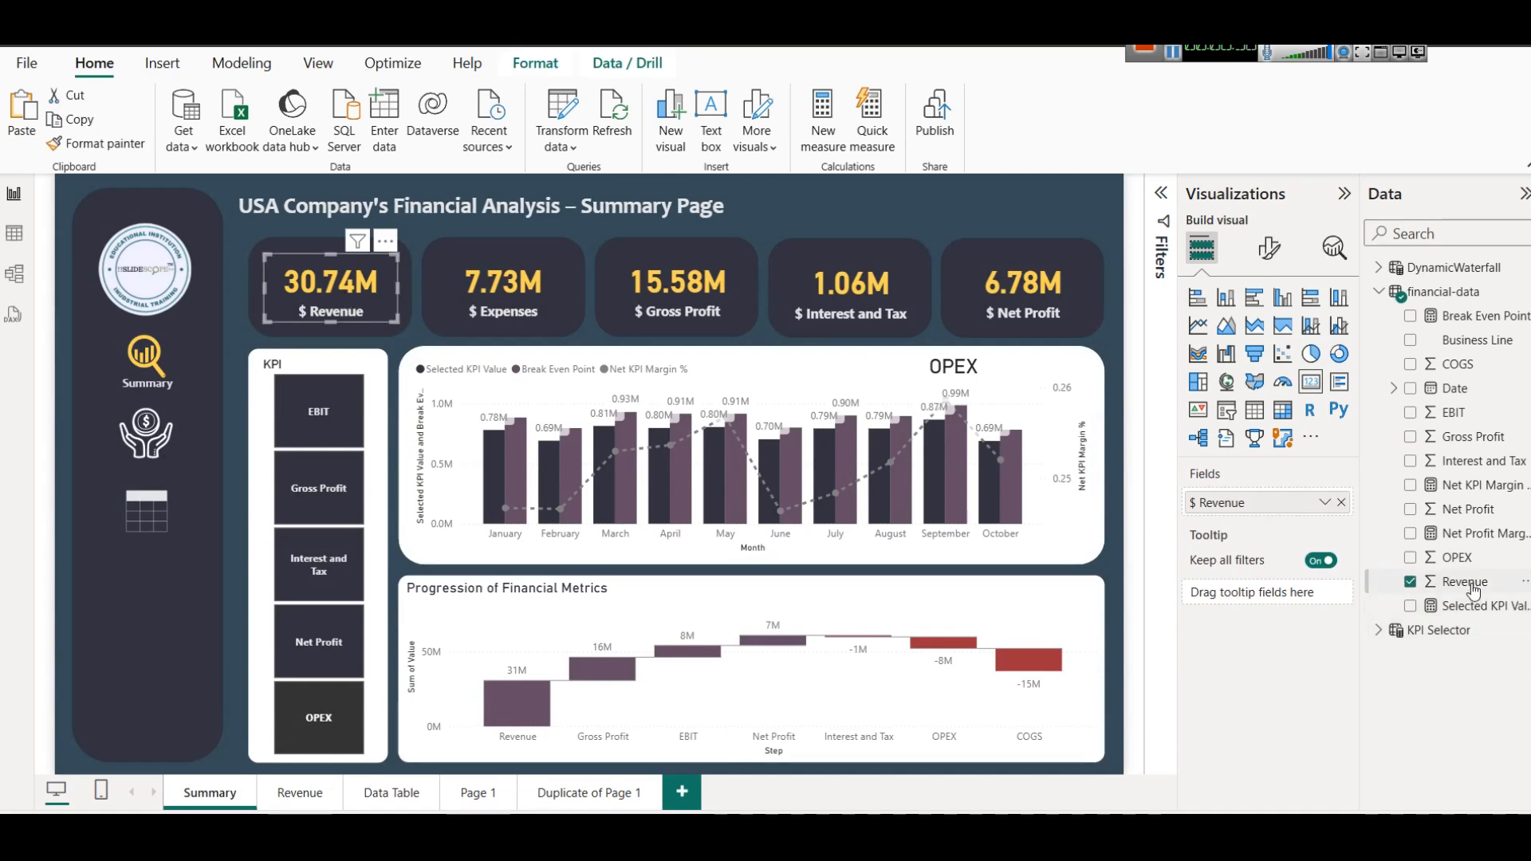
click(1324, 502)
key(Escape)
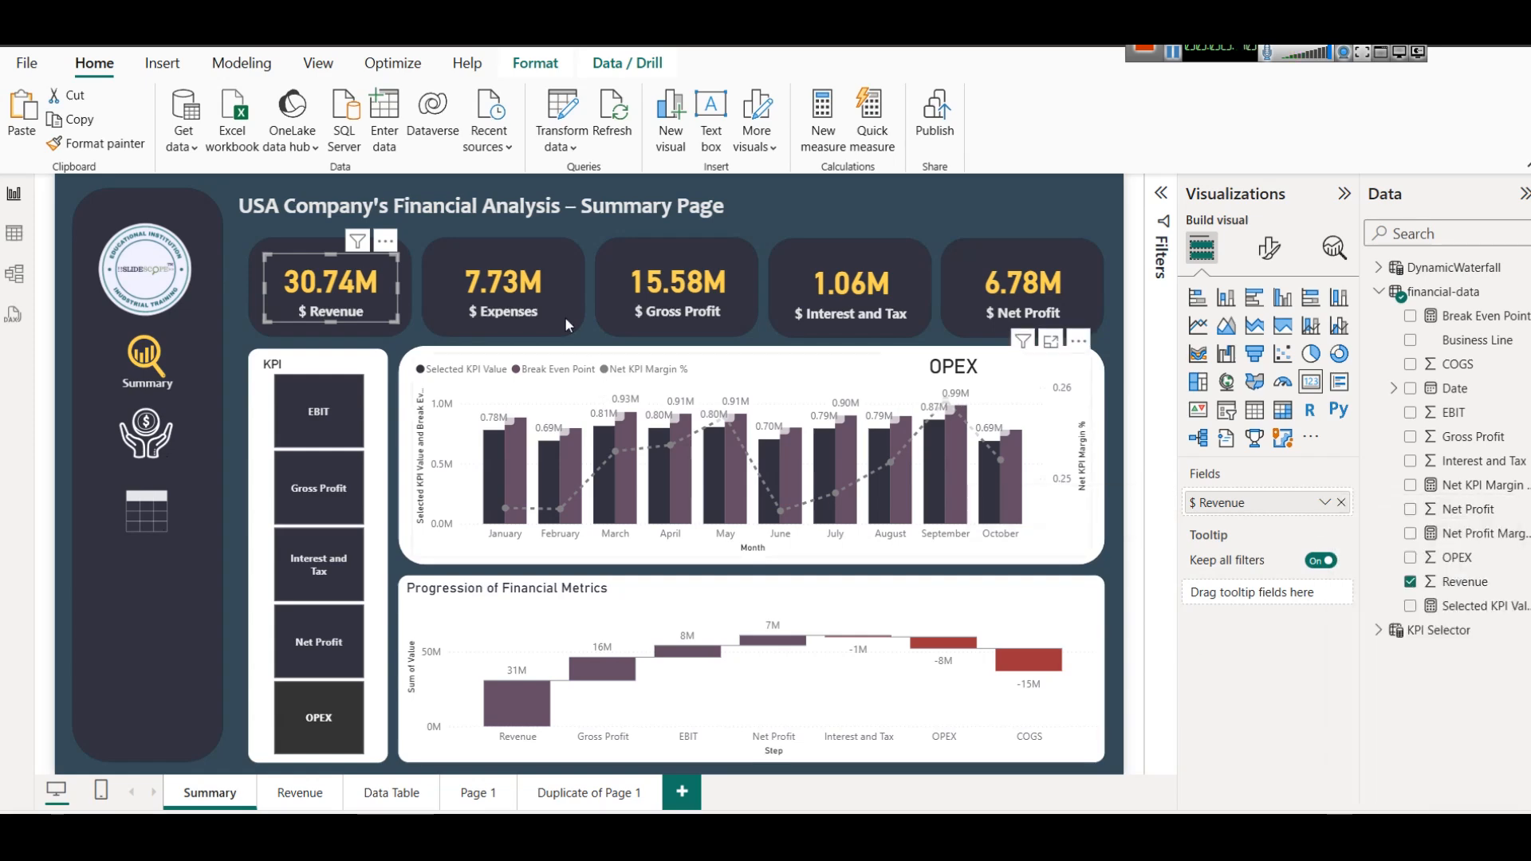
click(515, 294)
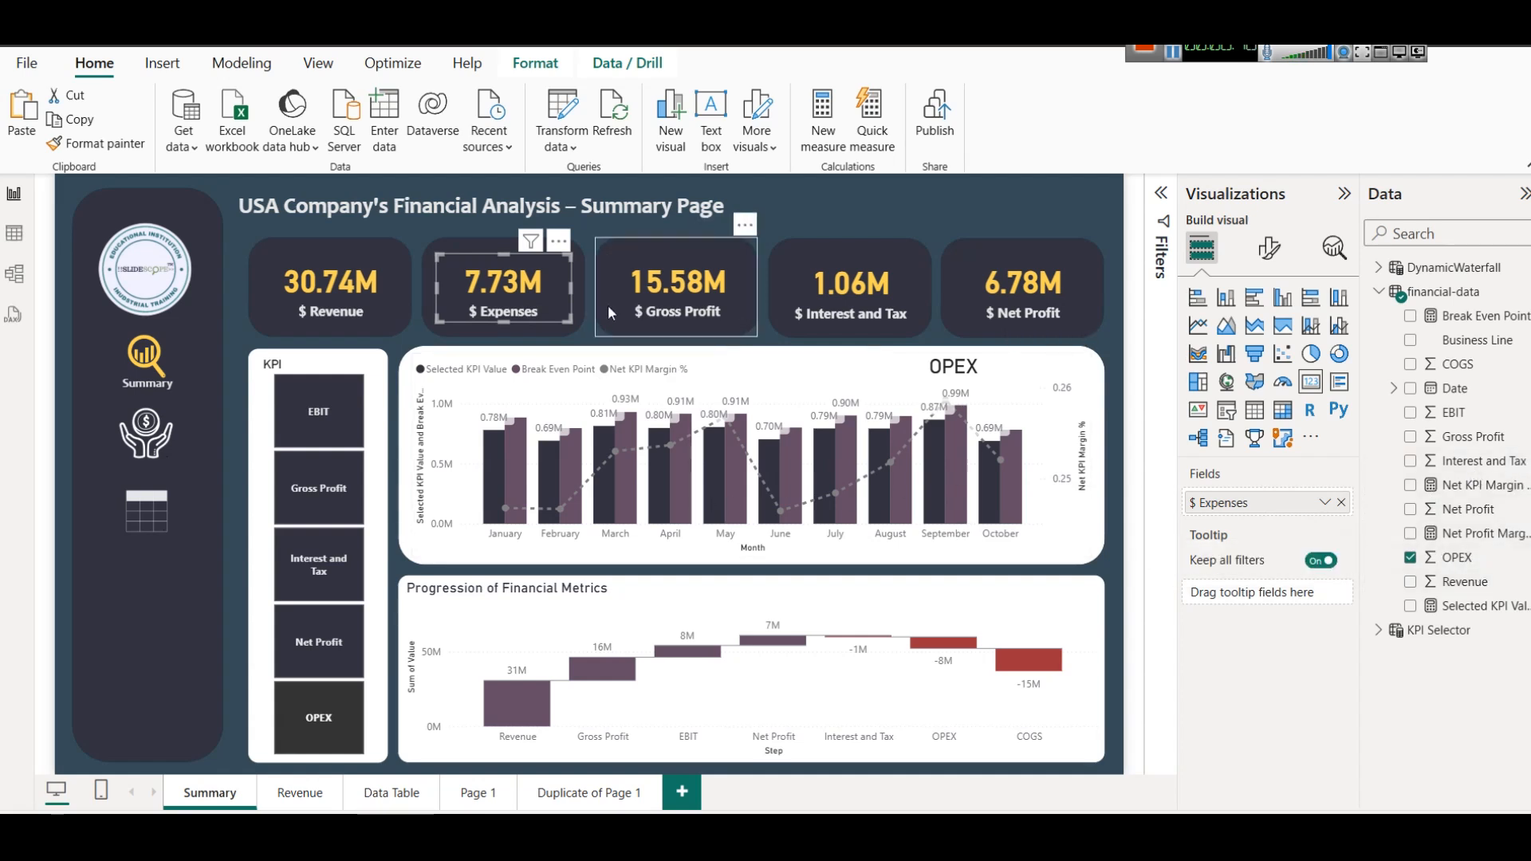
click(652, 301)
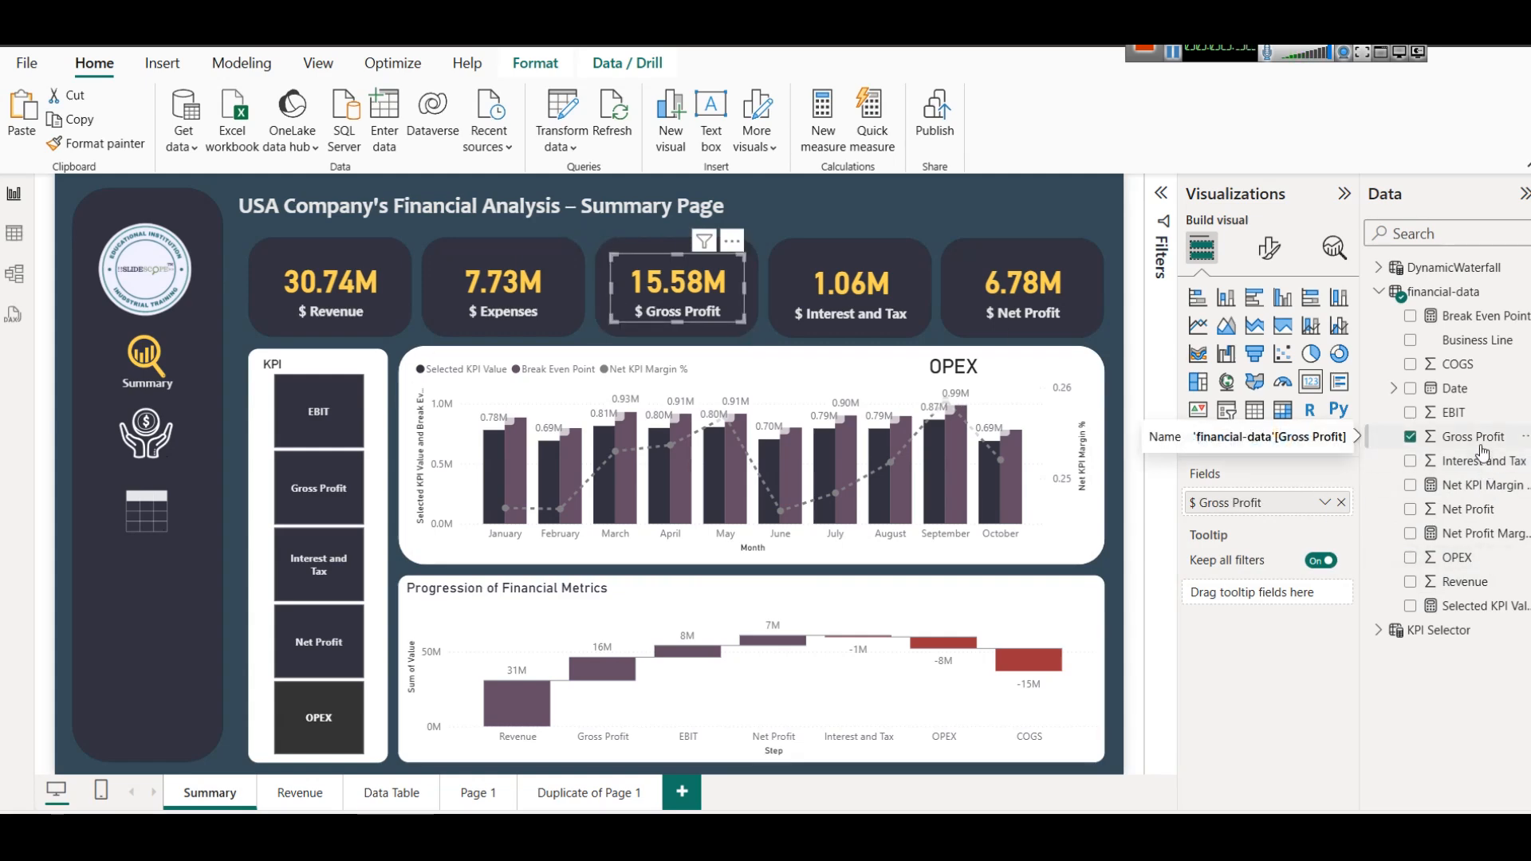
click(817, 277)
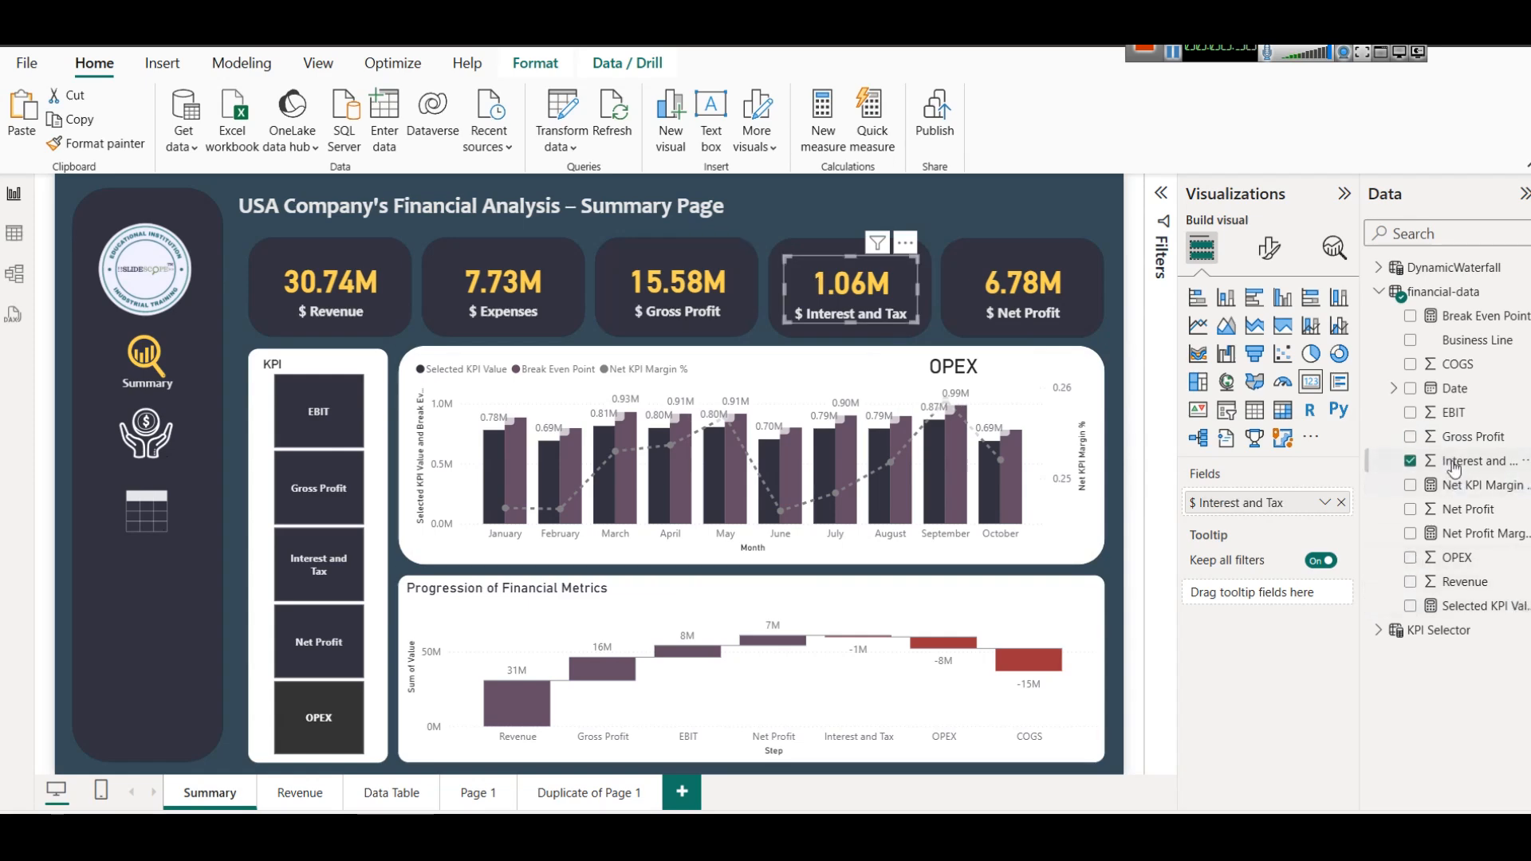
click(1053, 302)
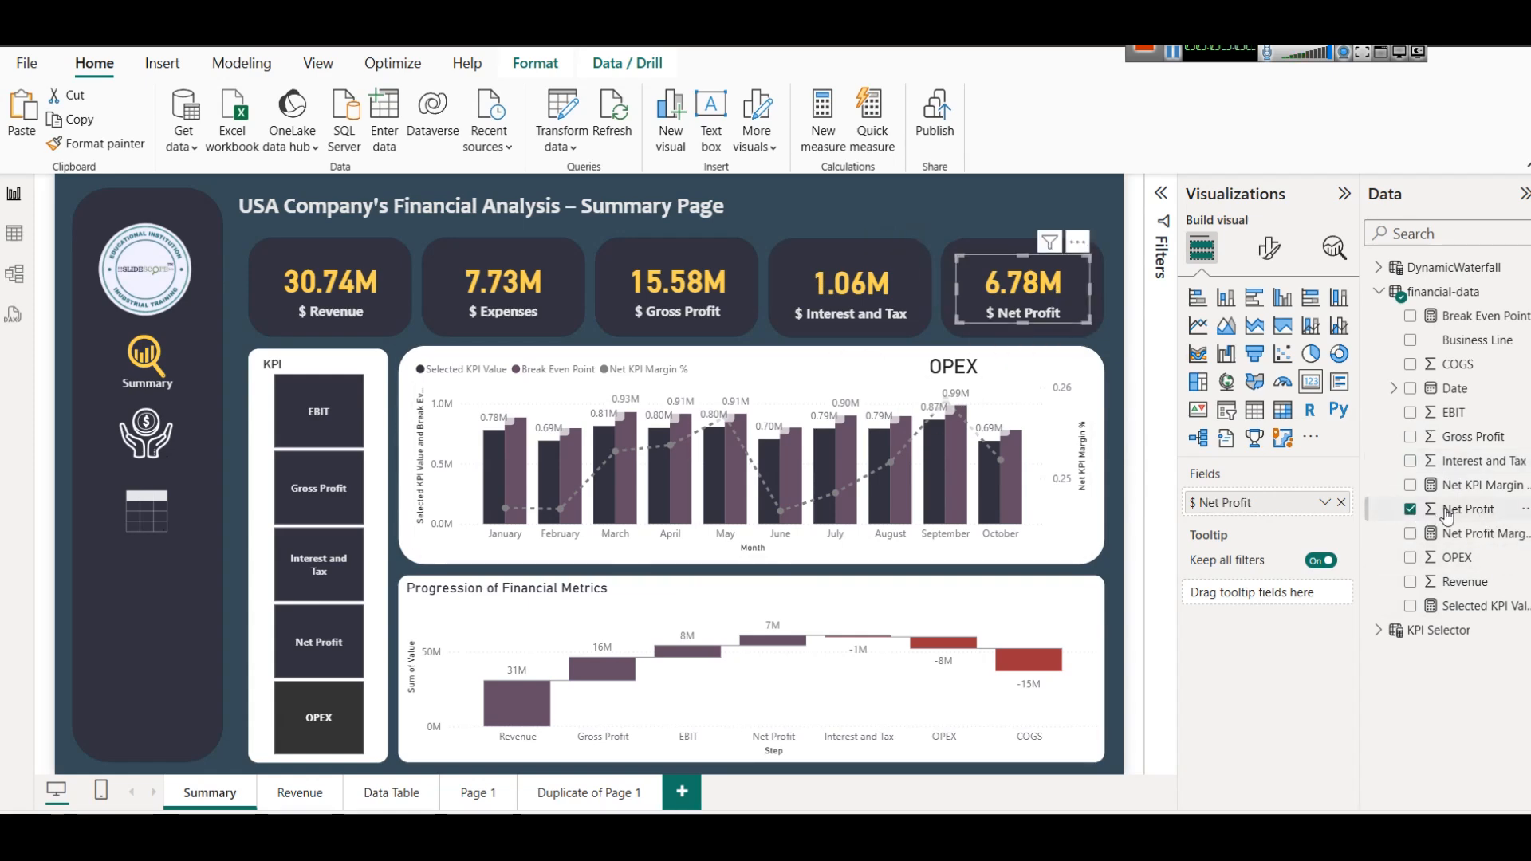
Duplicate the Gross Profit card with its background shape on Duplicate of Page 1 and place the copy beside the original.
click(590, 798)
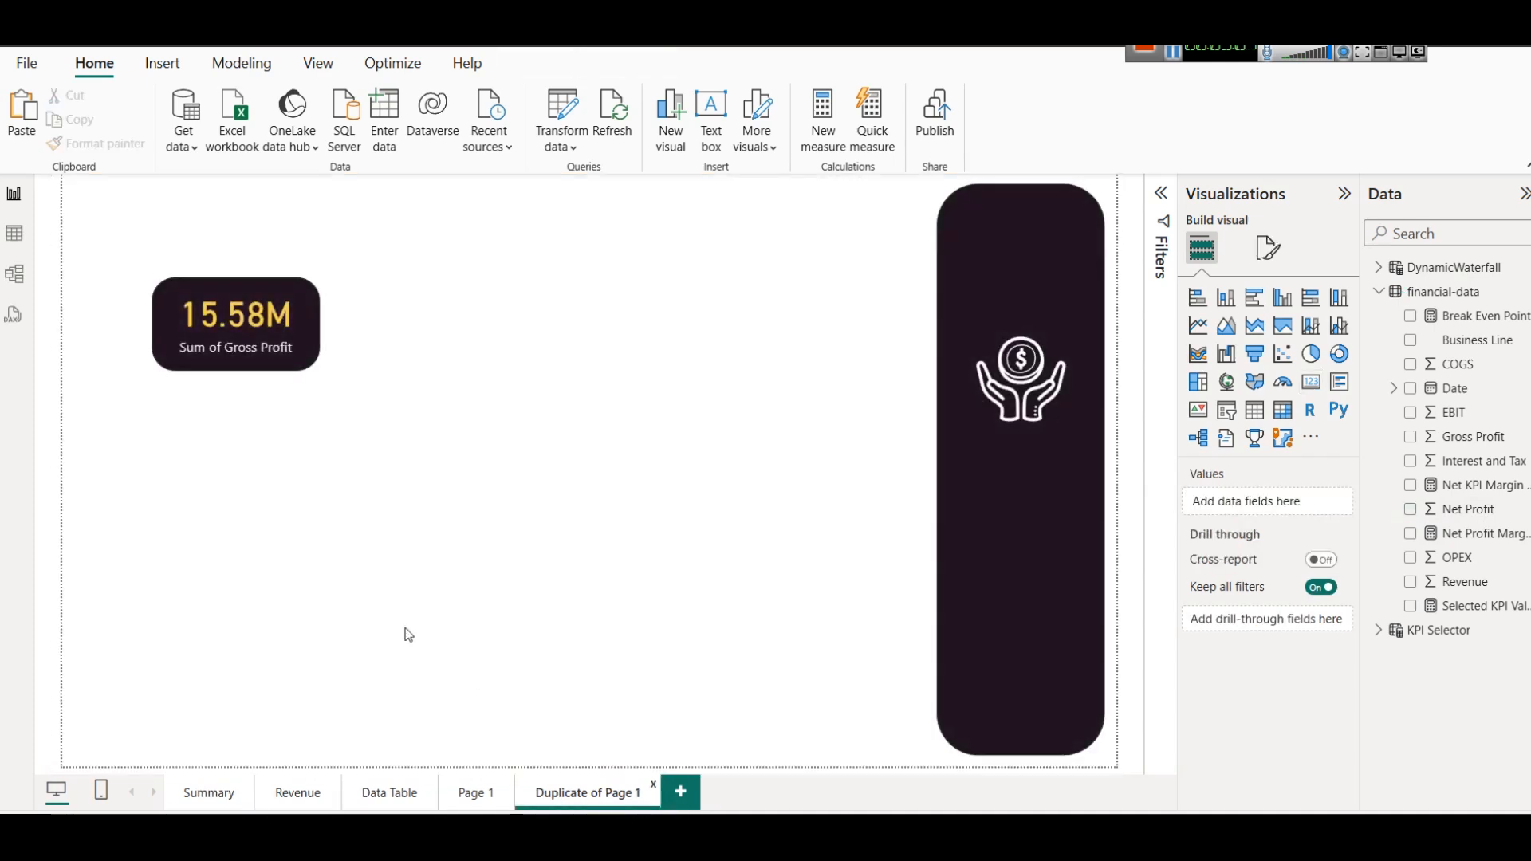
drag(367, 455, 70, 250)
drag(162, 359, 397, 323)
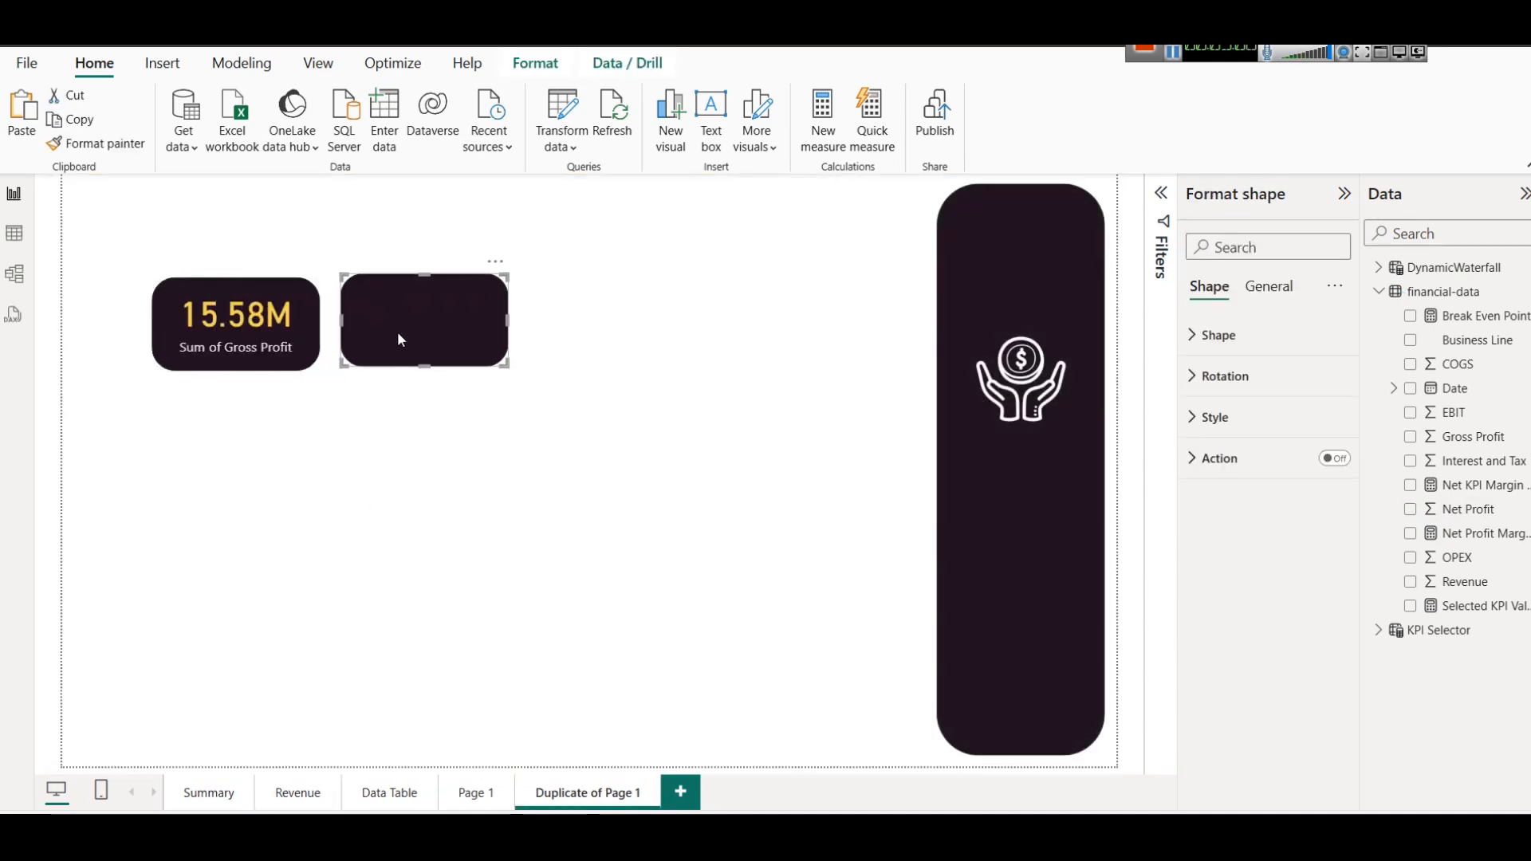
click(389, 464)
Replace the copied card's Gross Profit field with Revenue and nudge the card slightly down on its shape.
click(420, 315)
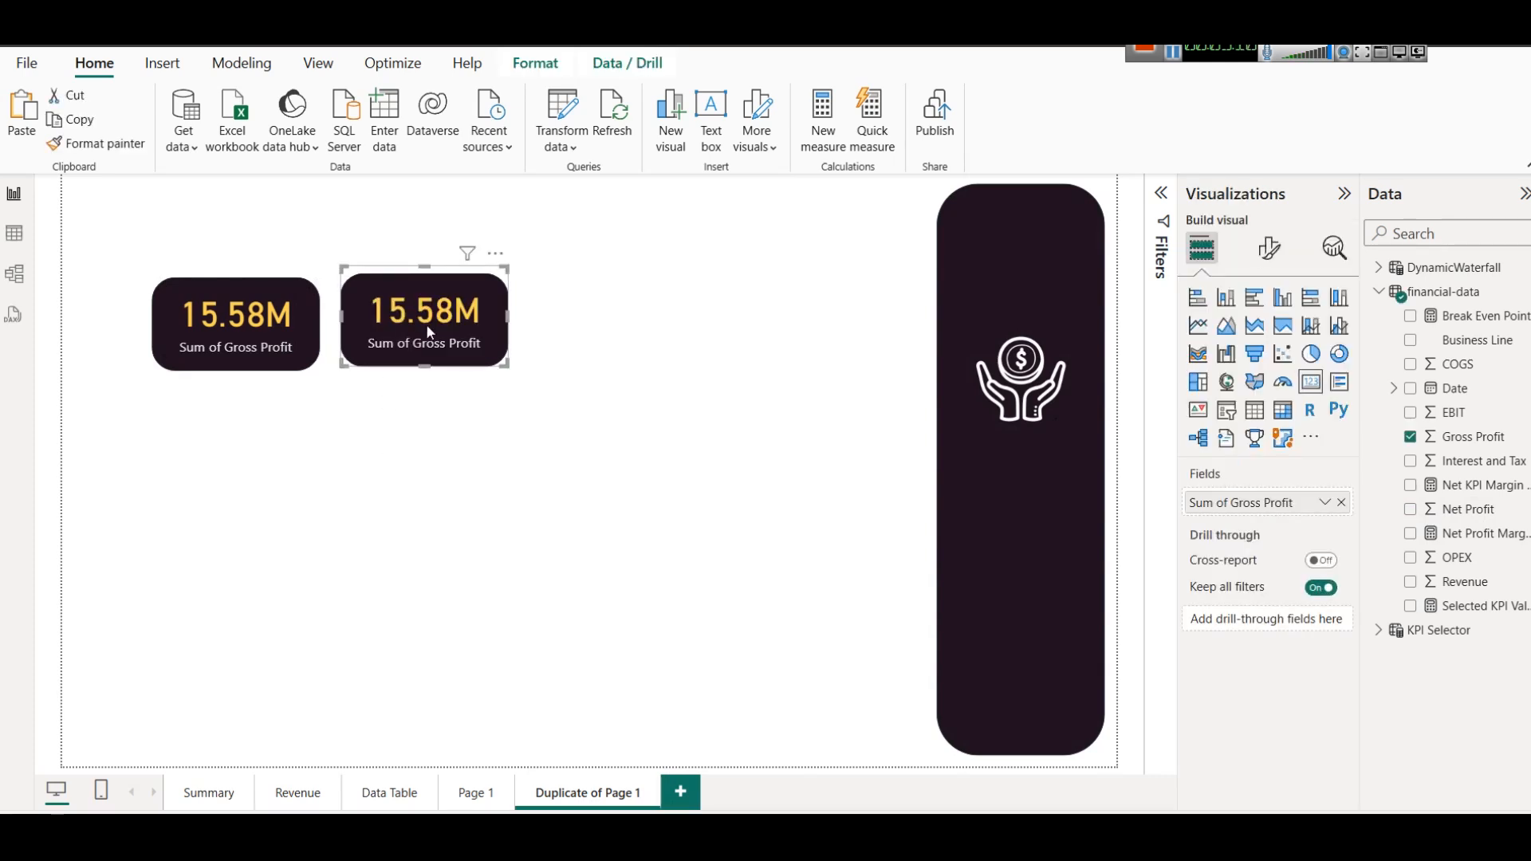
click(1339, 503)
drag(1465, 582, 1265, 504)
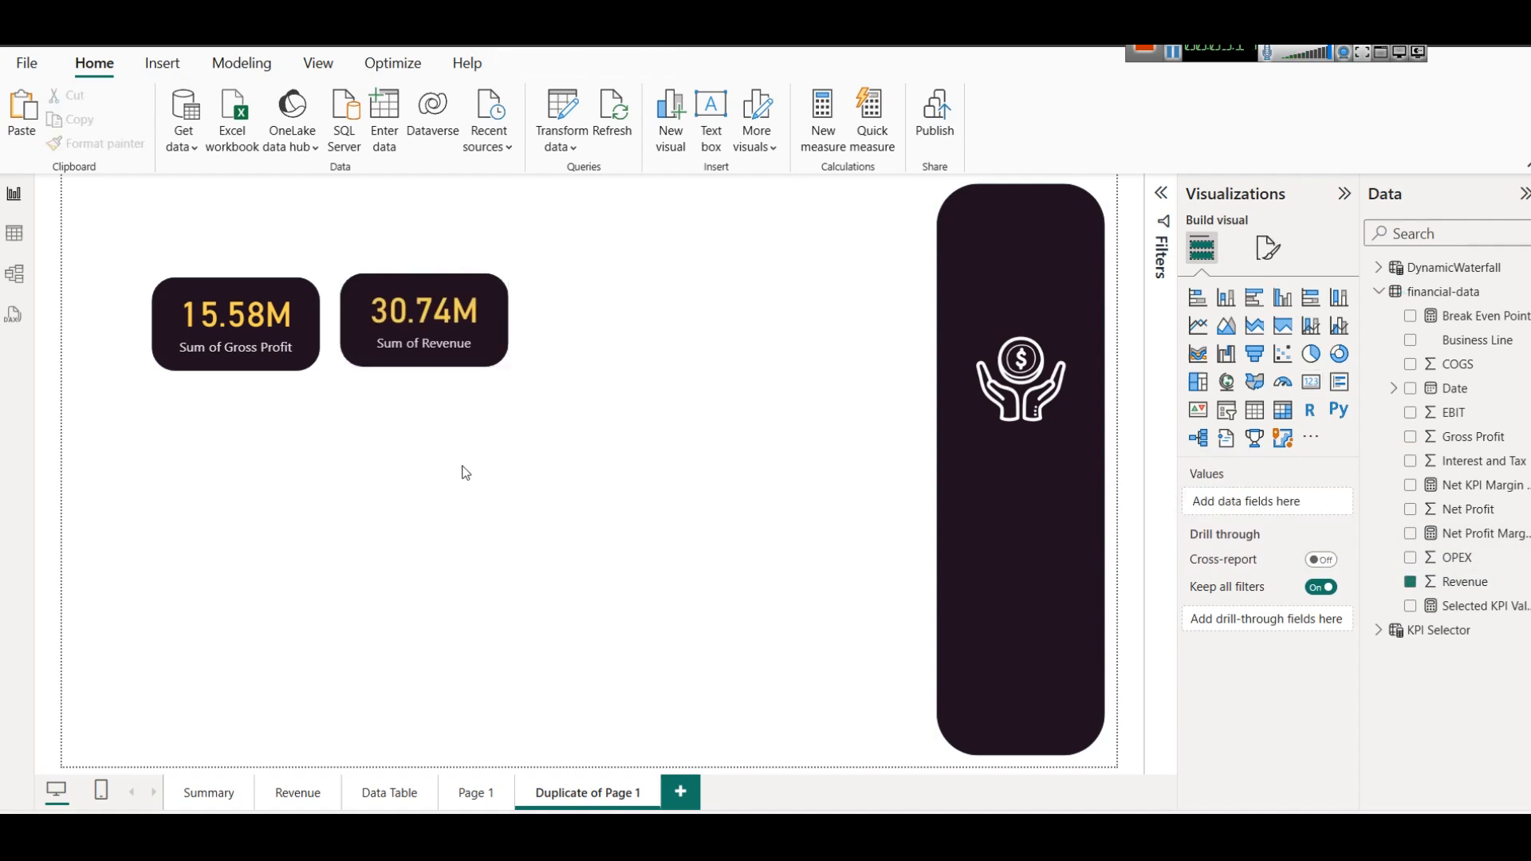
mouse_move(407, 308)
mouse_down()
mouse_move(409, 336)
mouse_move(414, 310)
mouse_up()
click(614, 427)
Rename the Revenue card's field to "$ Revenue" and nudge the card with its background shape slightly down in line with the Gross Profit card.
click(437, 364)
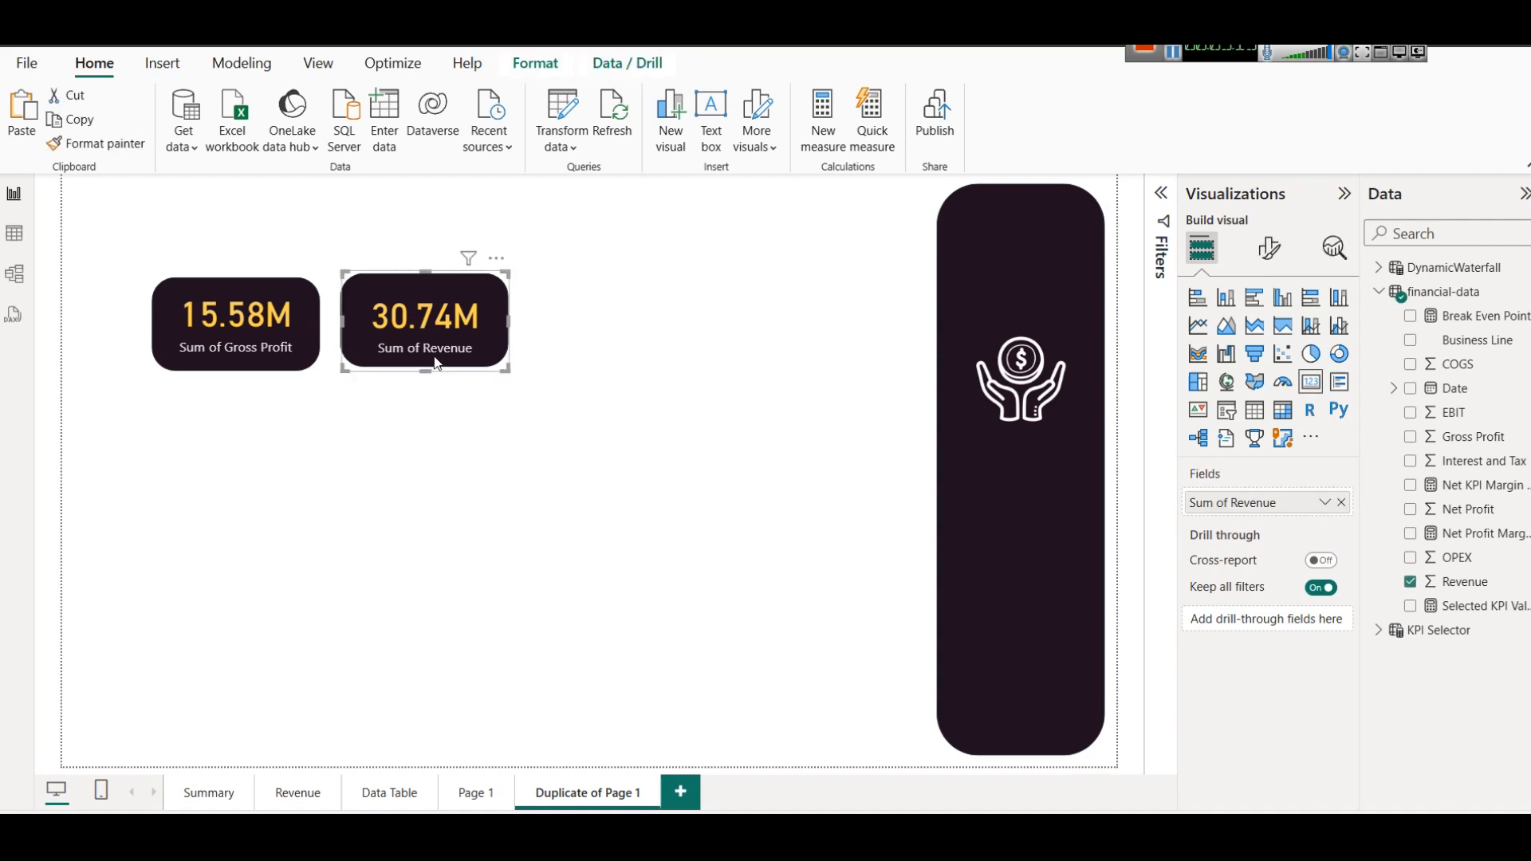
click(1325, 502)
click(1355, 536)
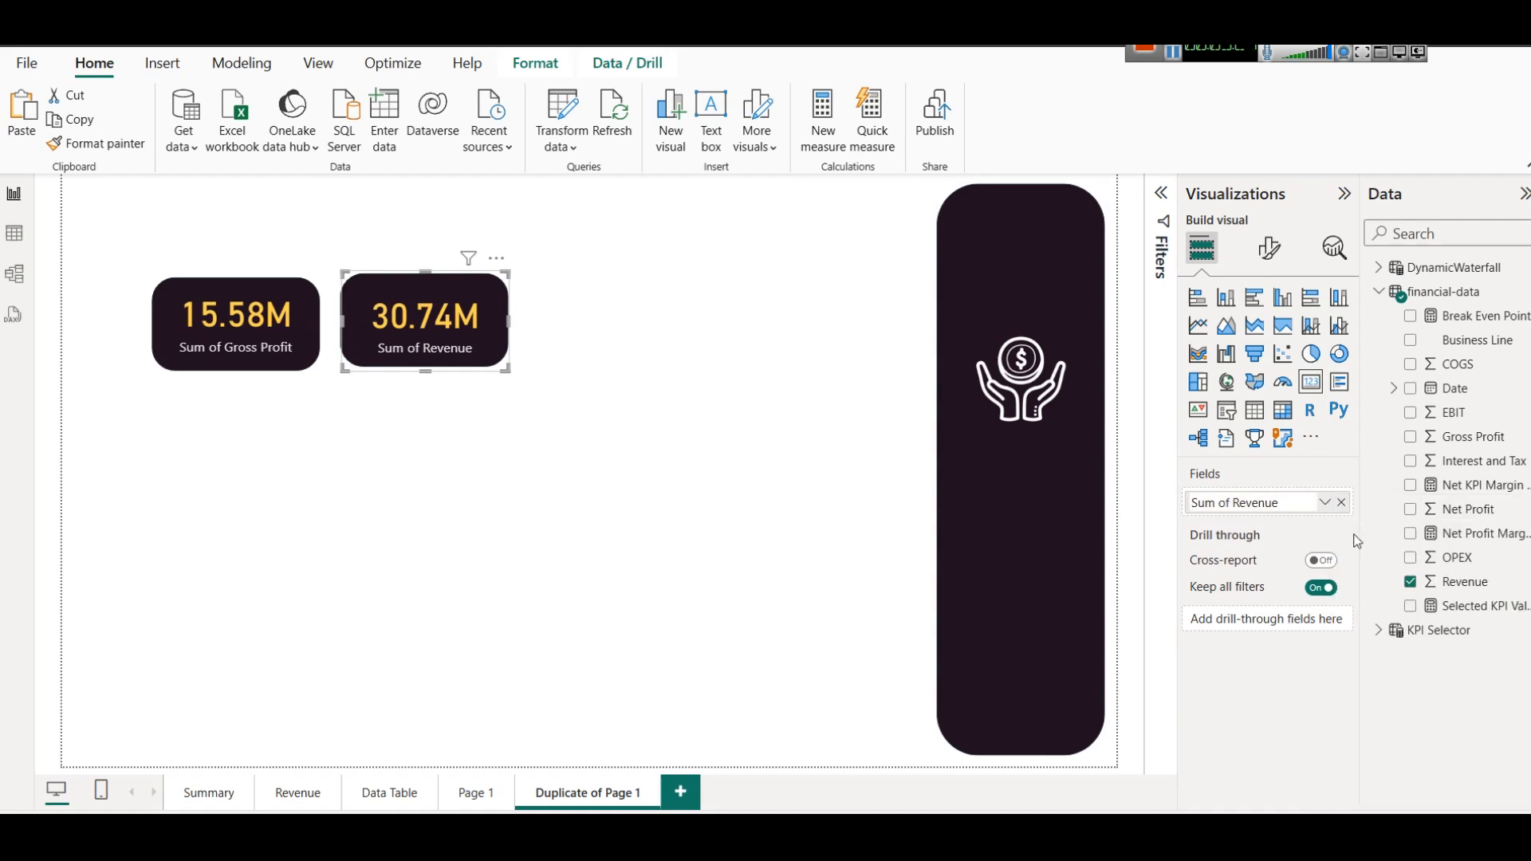
key(ctrl+a)
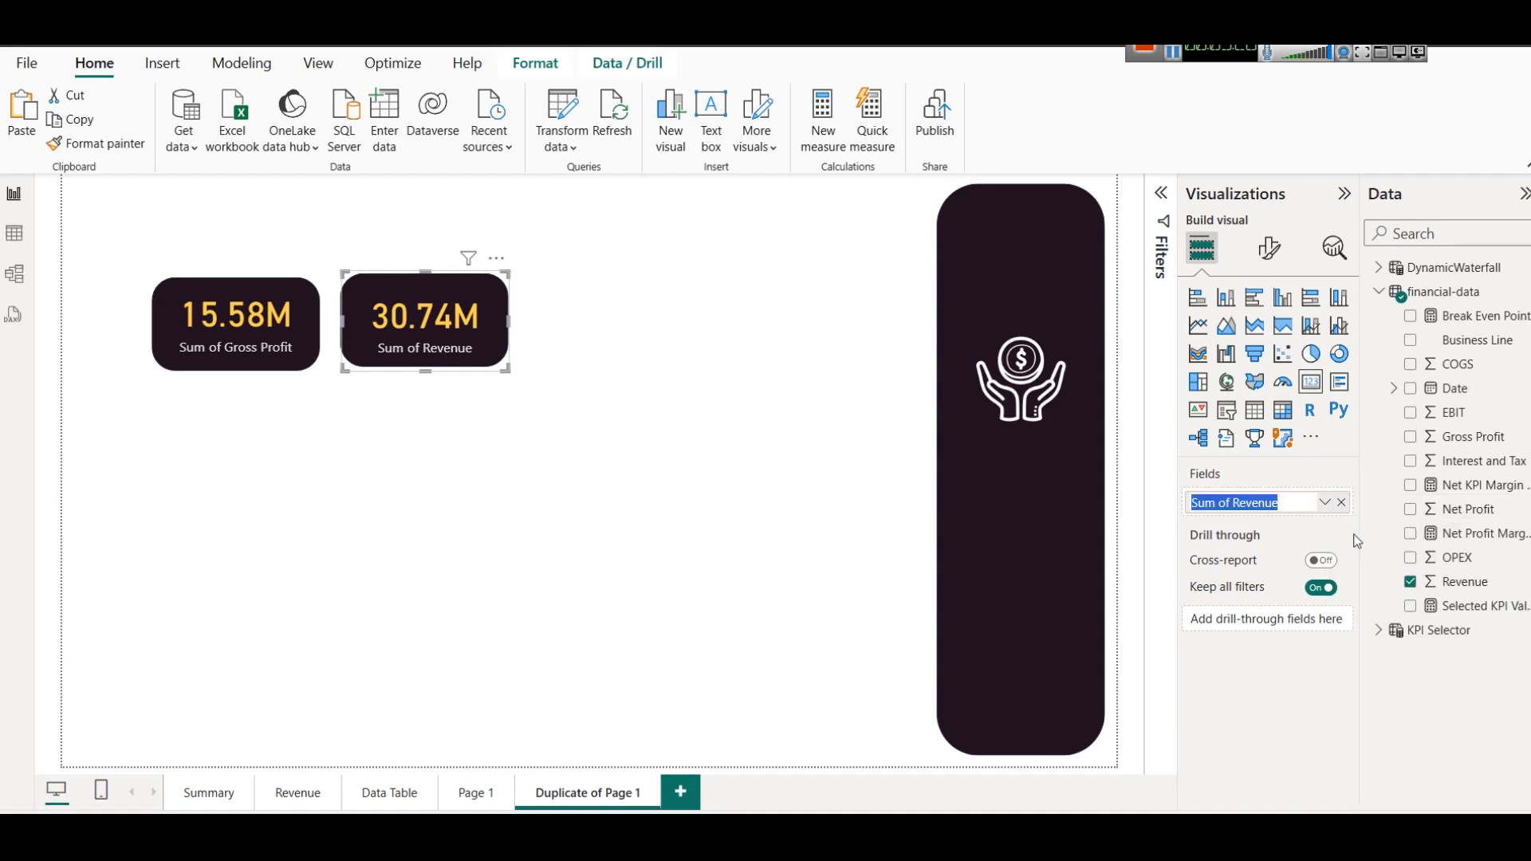
text($)
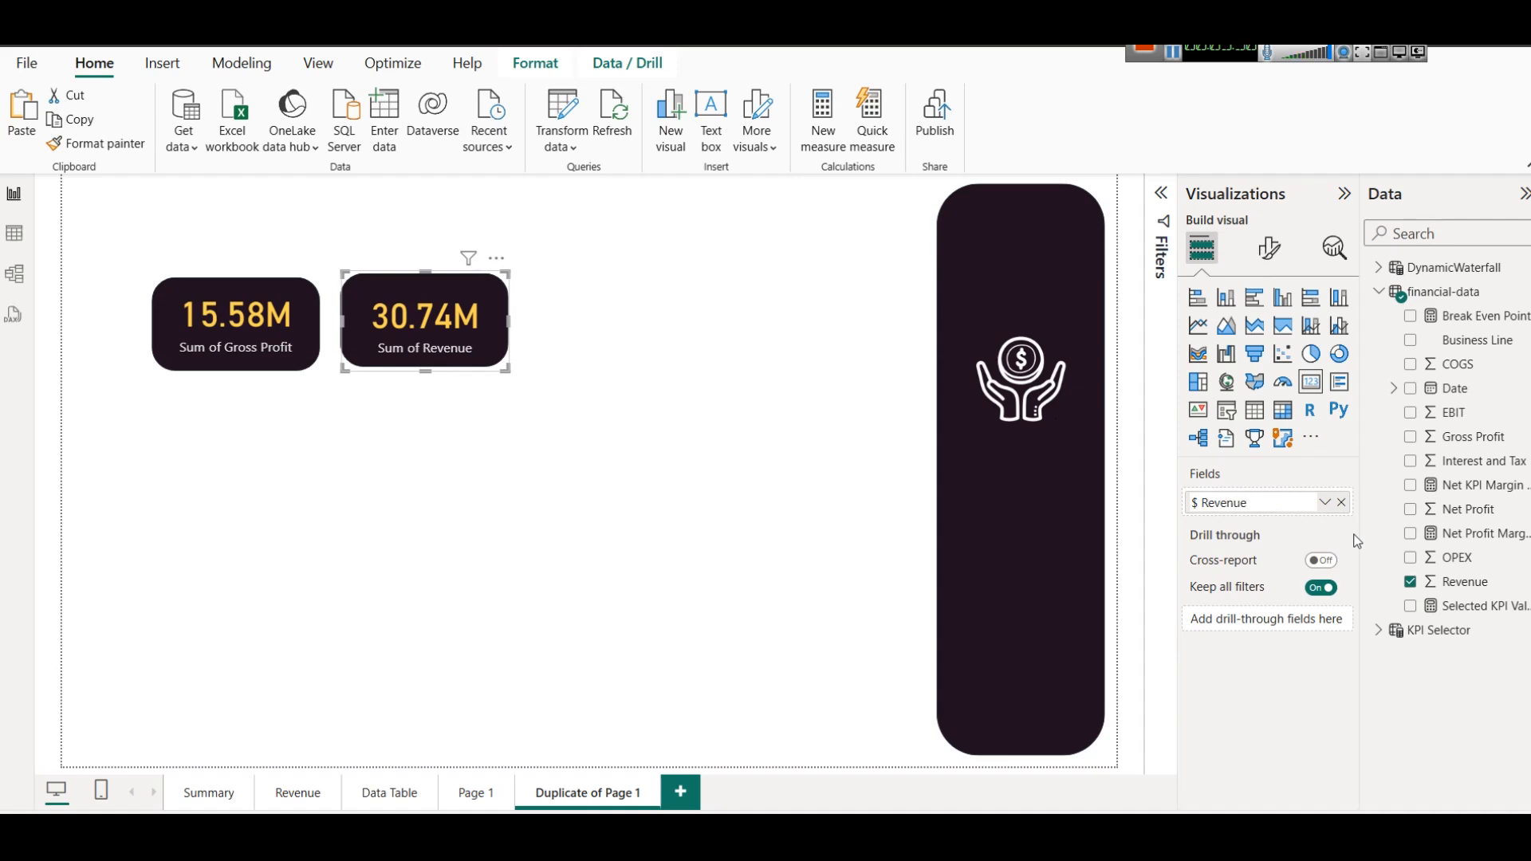
key(Return)
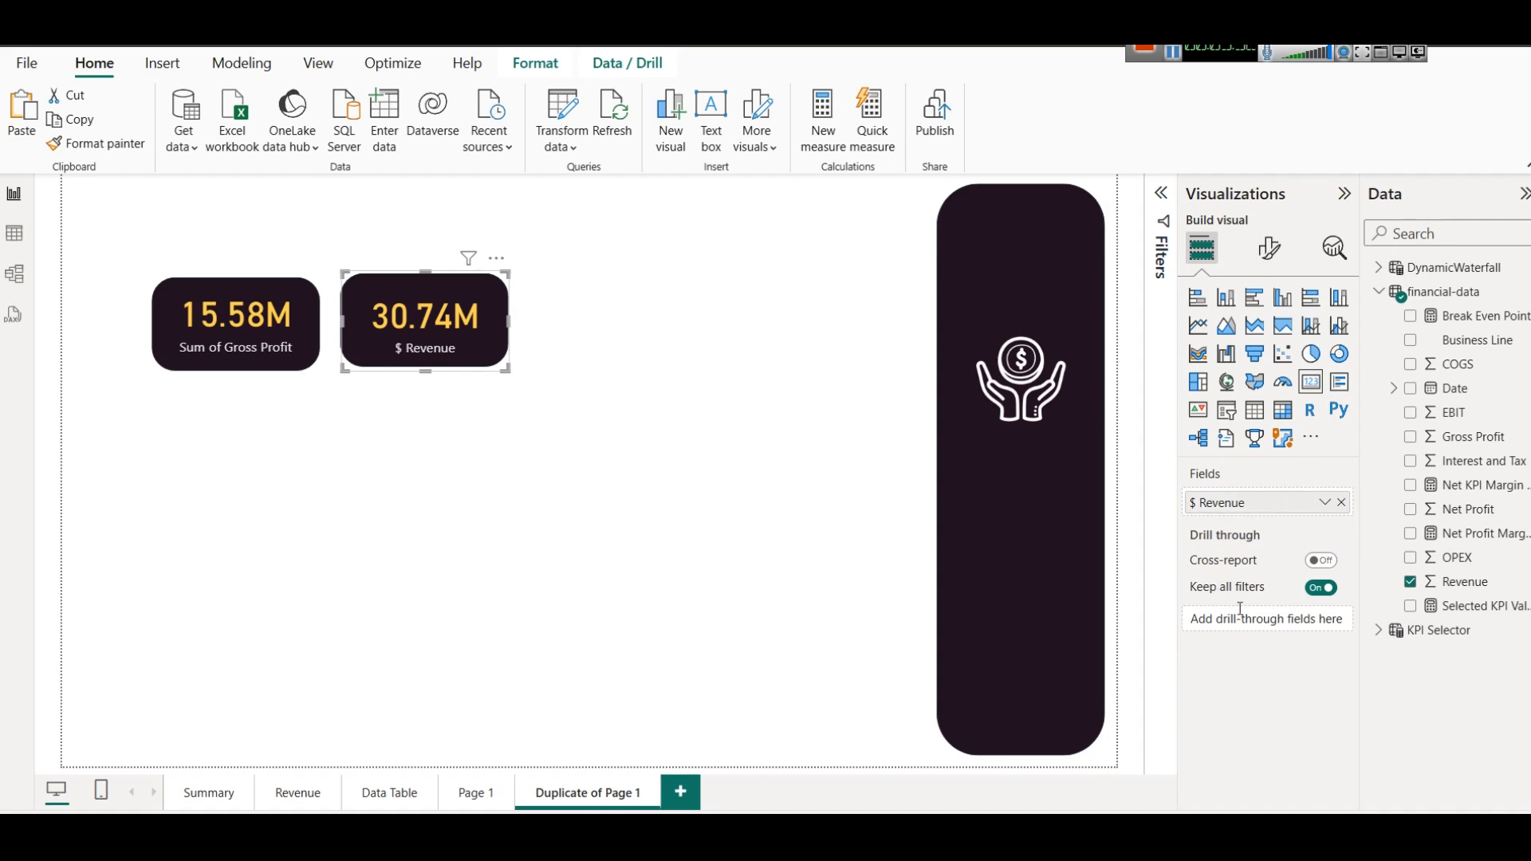
click(504, 547)
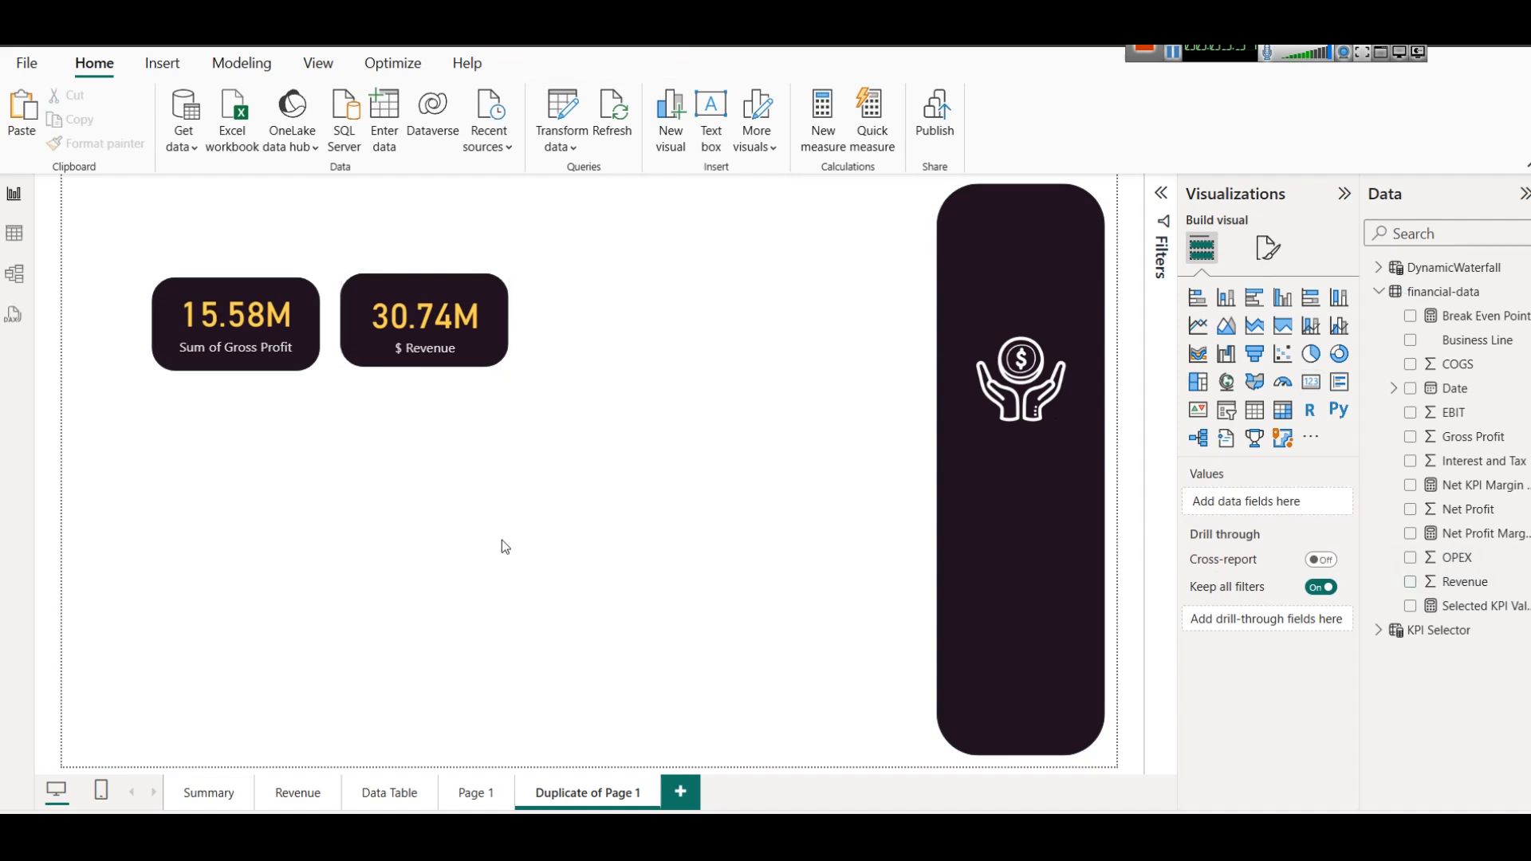
drag(327, 255, 527, 394)
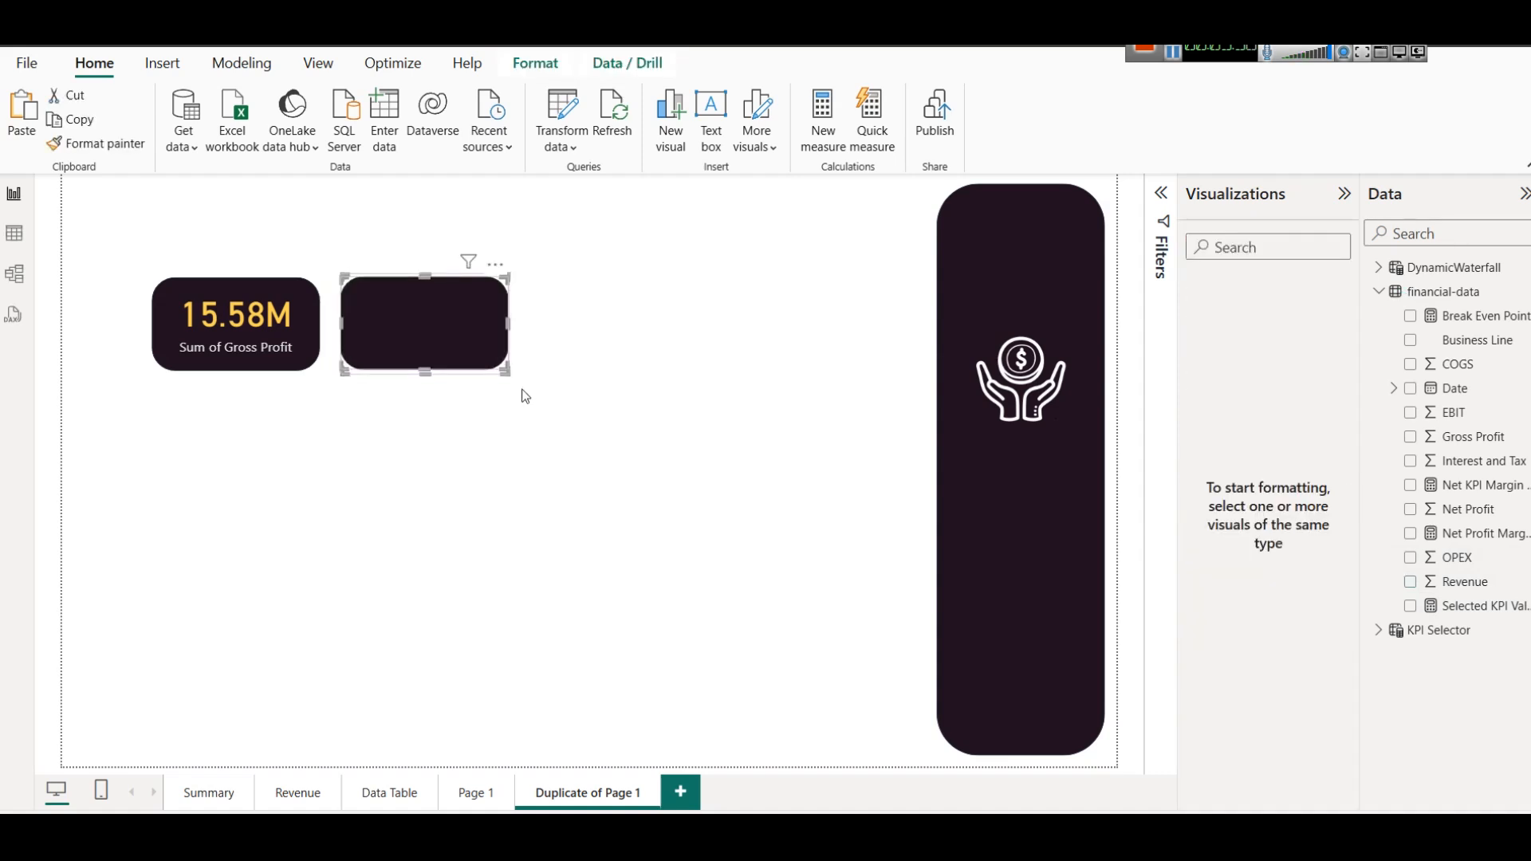
click(549, 457)
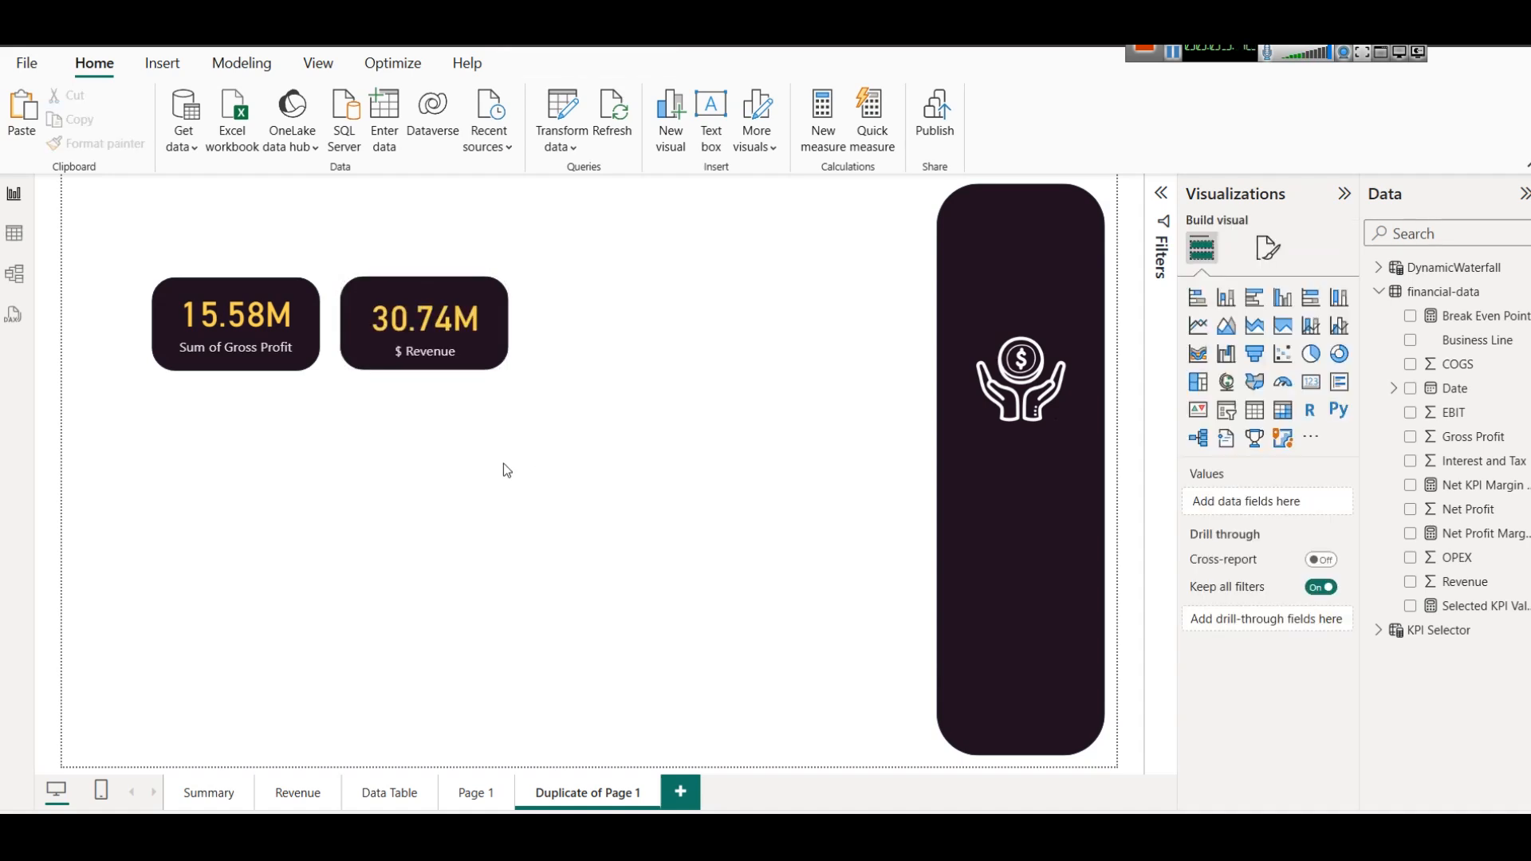
Examine how the Summary page's KPI chart responds to the slicer options EBIT, Gross Profit, Interest and Tax, and Net Profit.
click(209, 783)
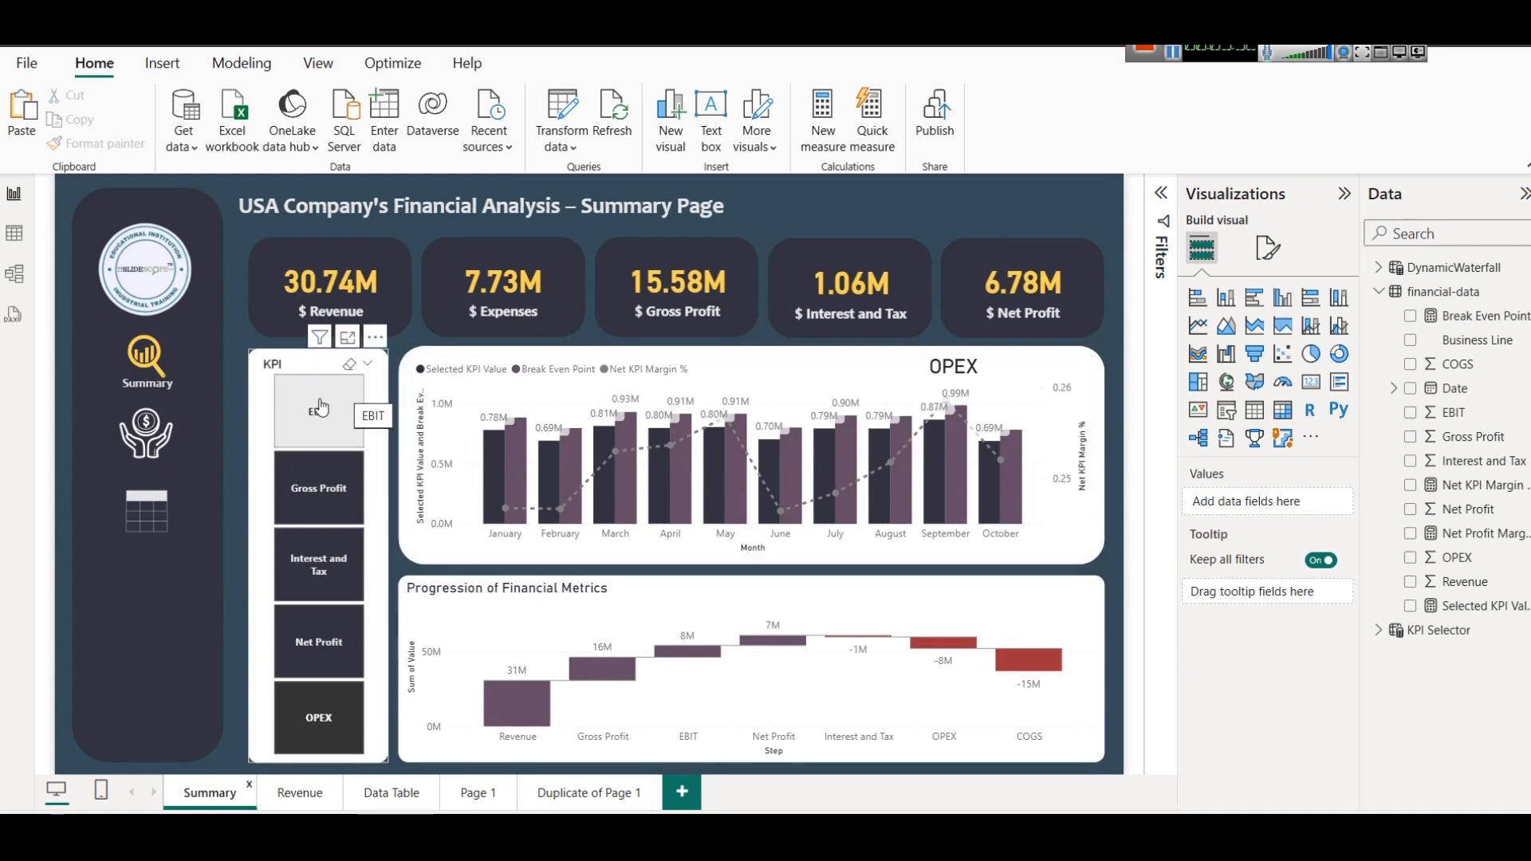
click(338, 518)
click(339, 519)
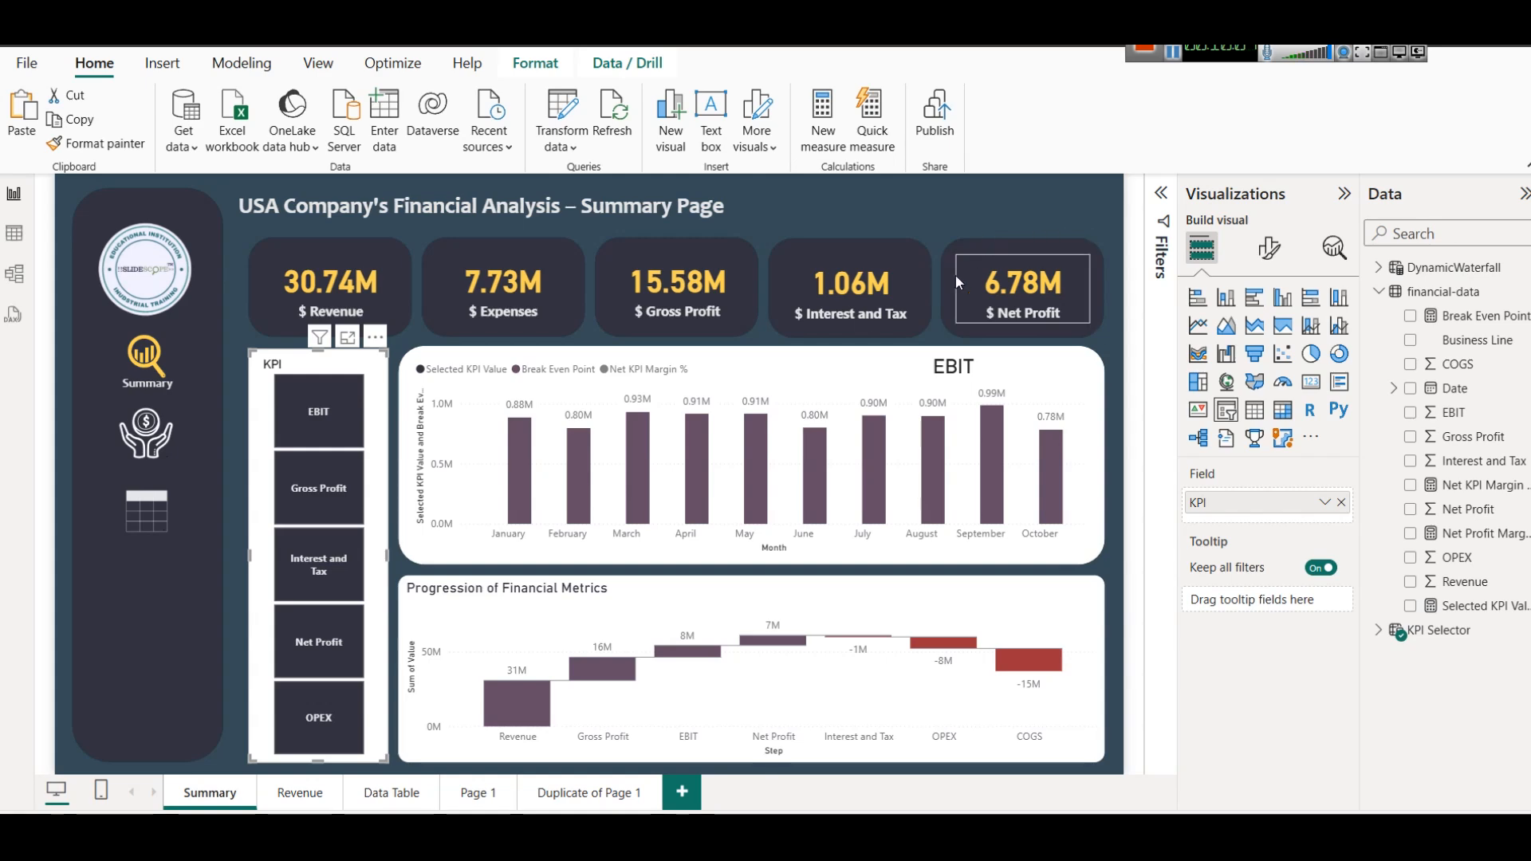
click(319, 431)
click(319, 505)
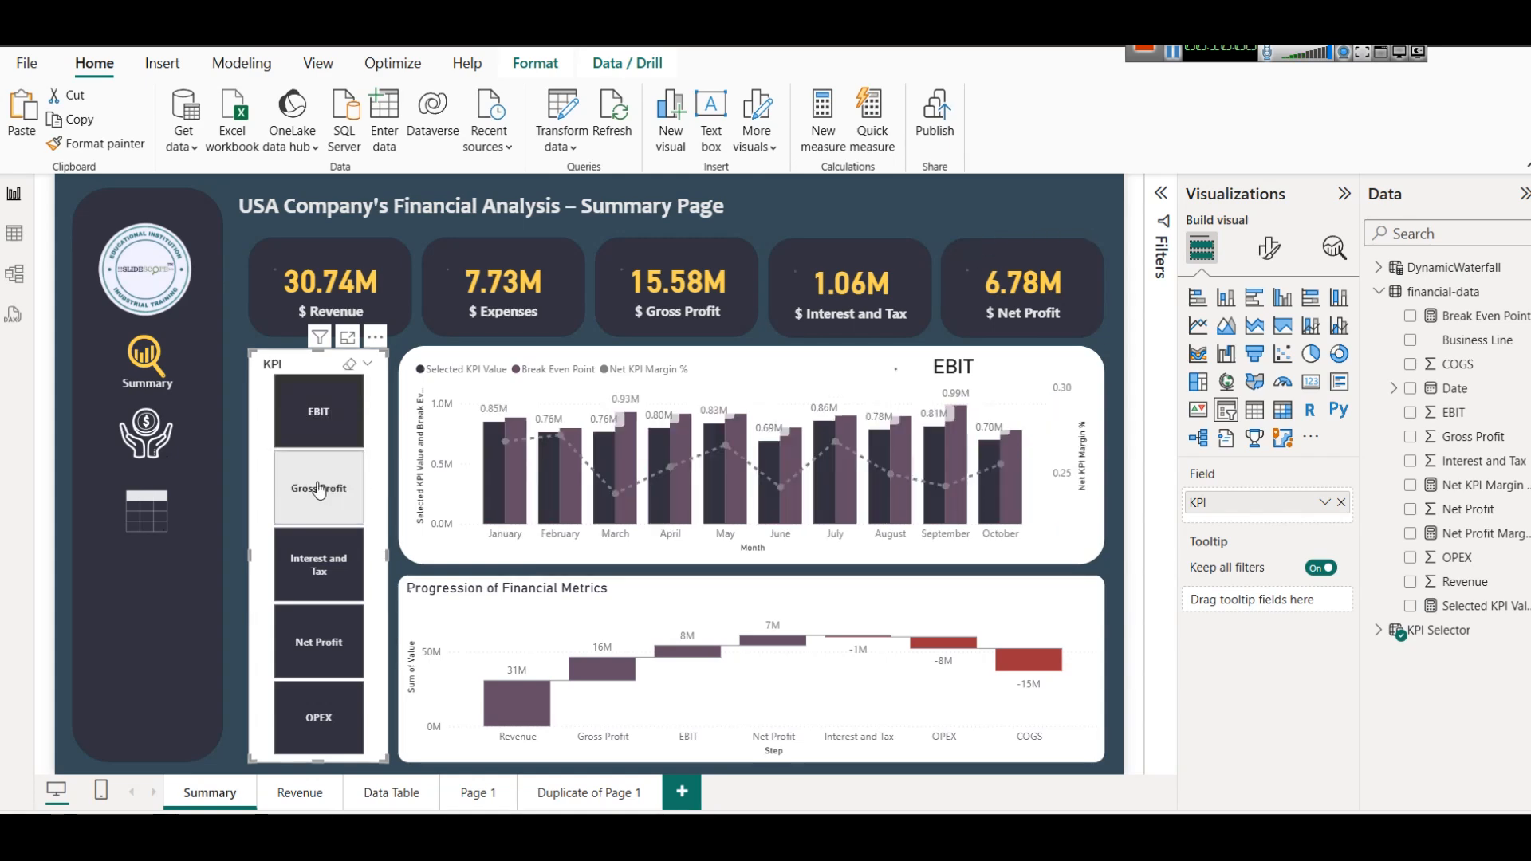
click(319, 563)
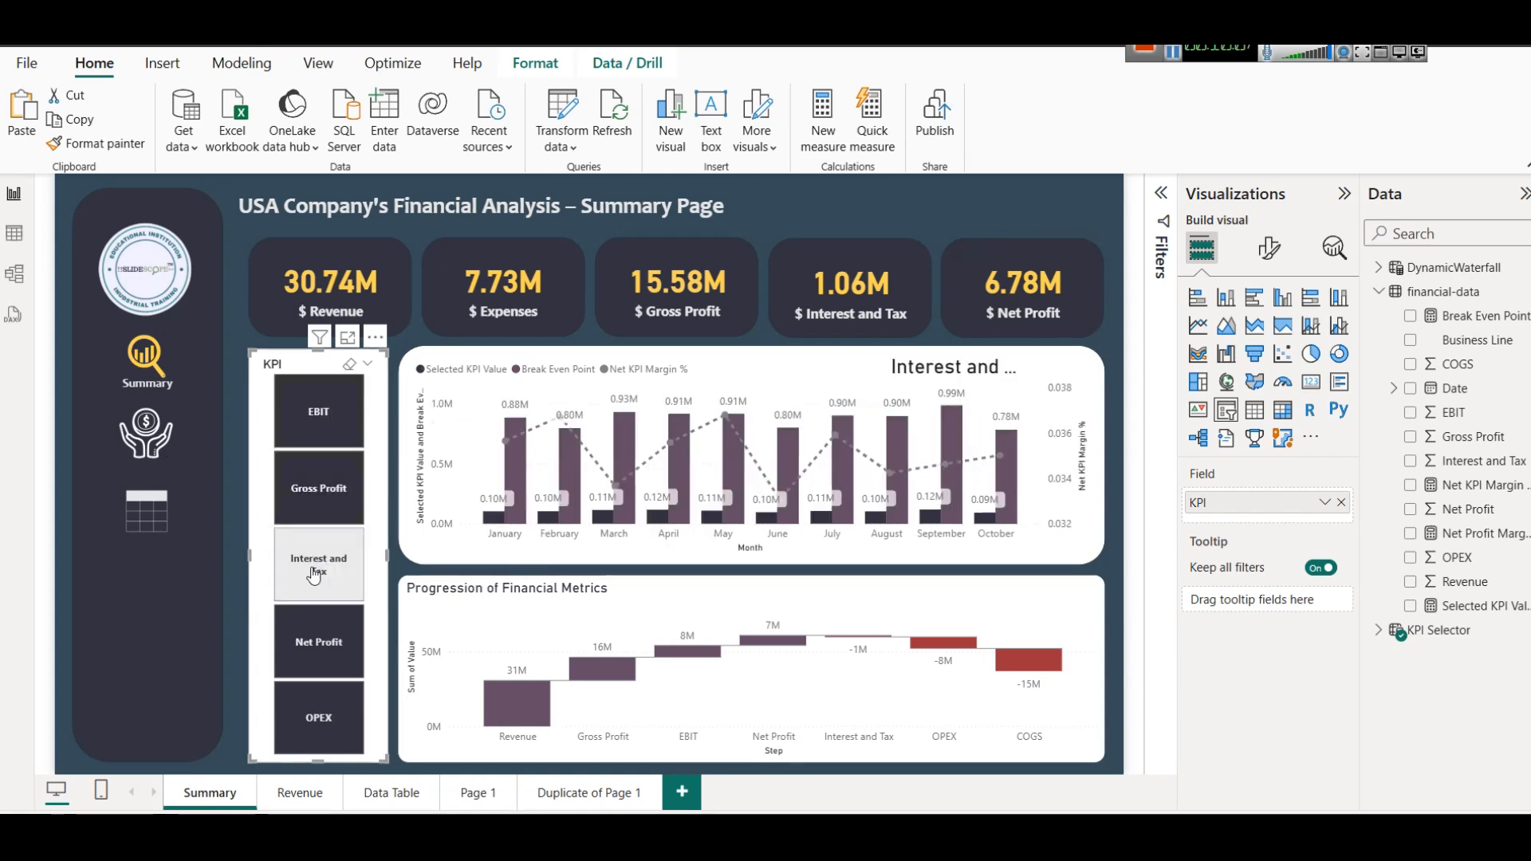
click(354, 622)
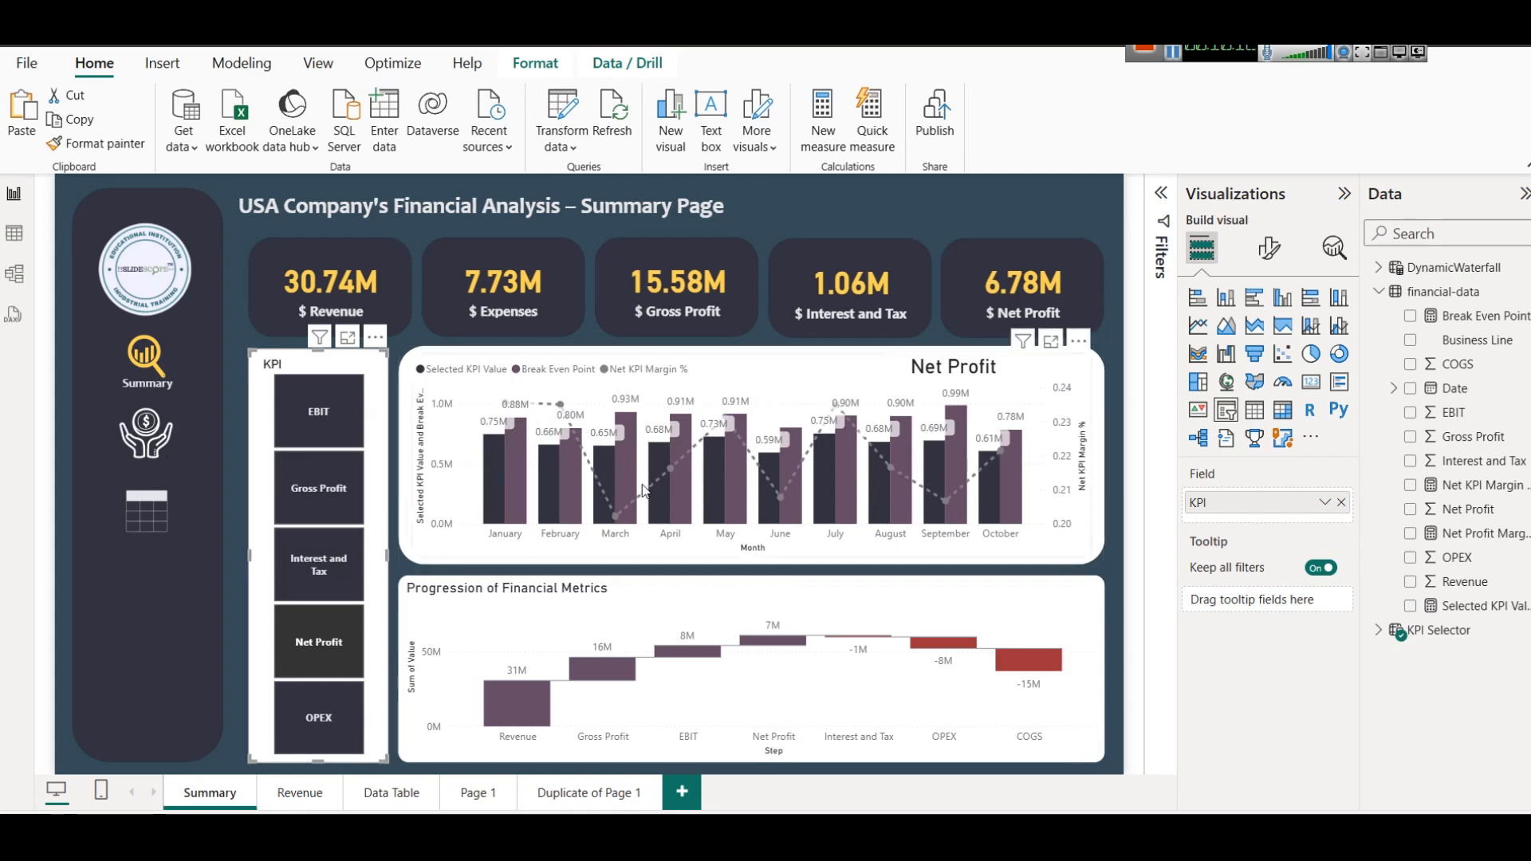
Insert a clustered column chart on Duplicate of Page 1 and resize it into a wide strip below the two cards.
click(588, 792)
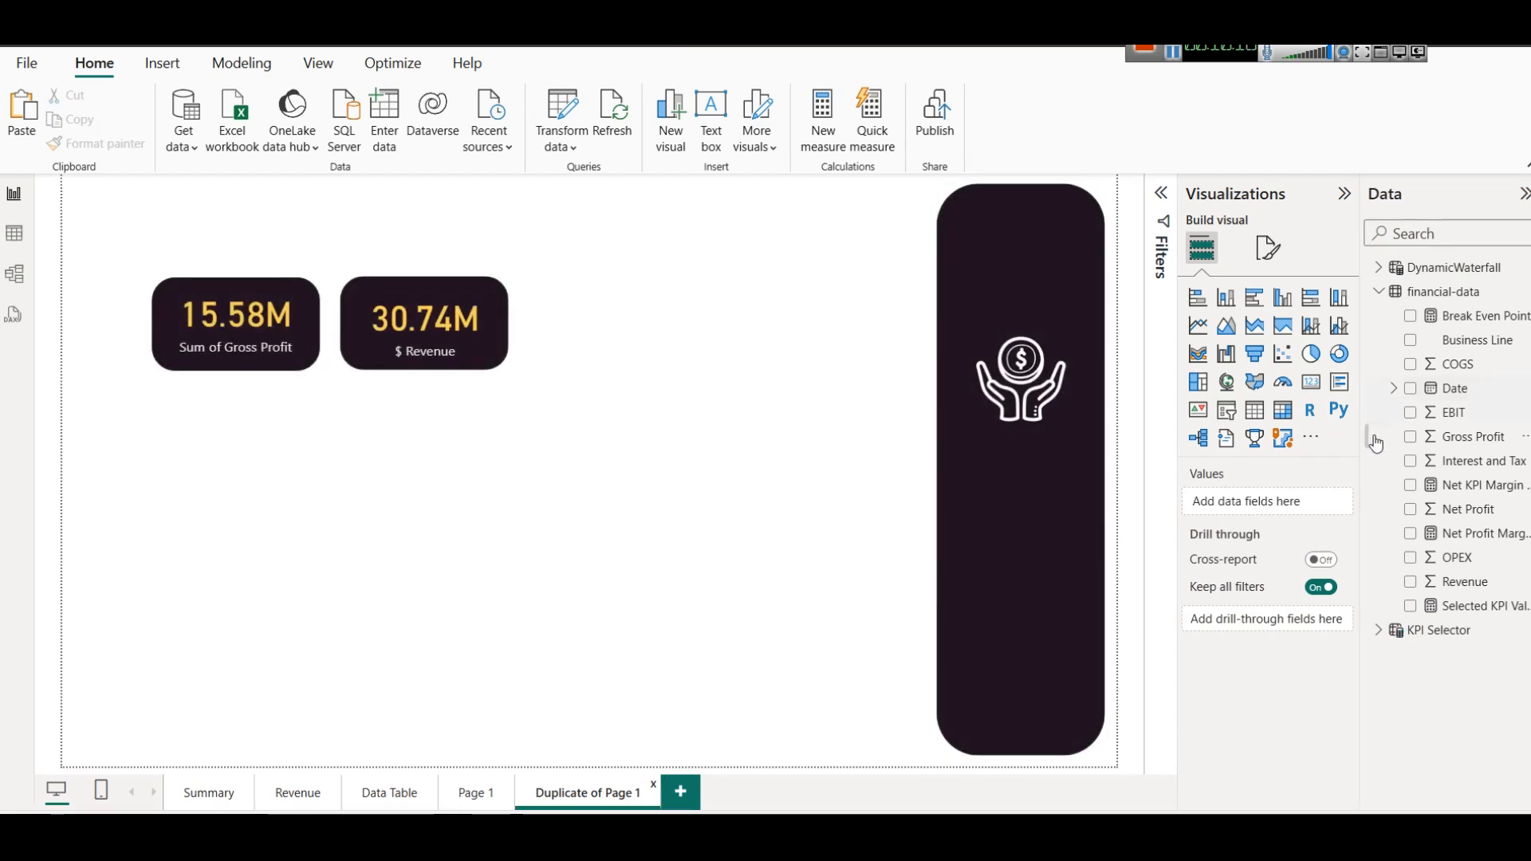
click(1281, 307)
drag(638, 424, 858, 448)
drag(506, 514, 504, 549)
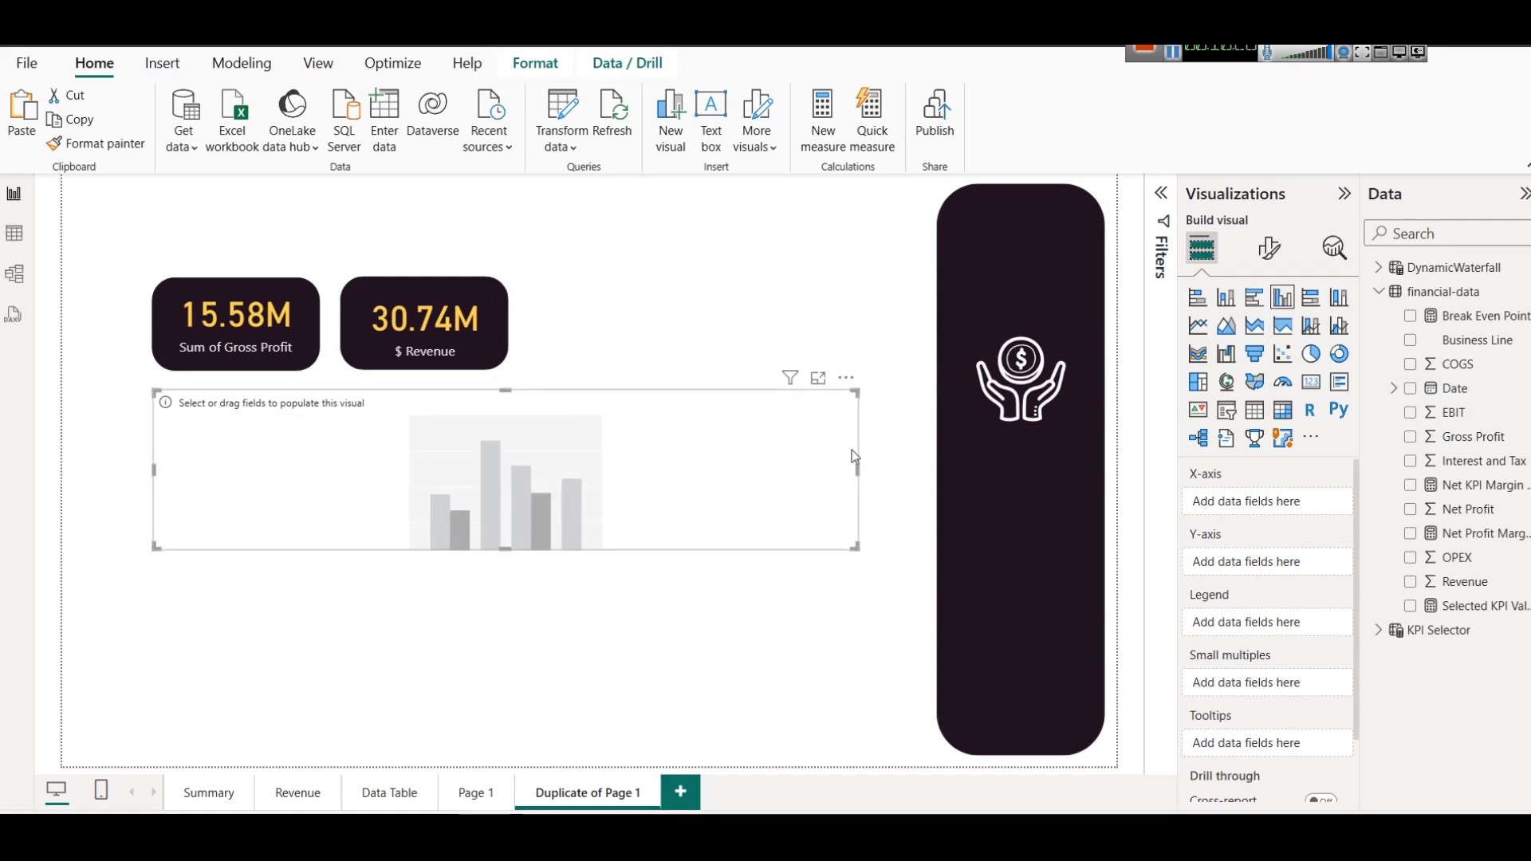
mouse_move(481, 488)
mouse_down()
mouse_move(519, 486)
mouse_move(486, 477)
mouse_up()
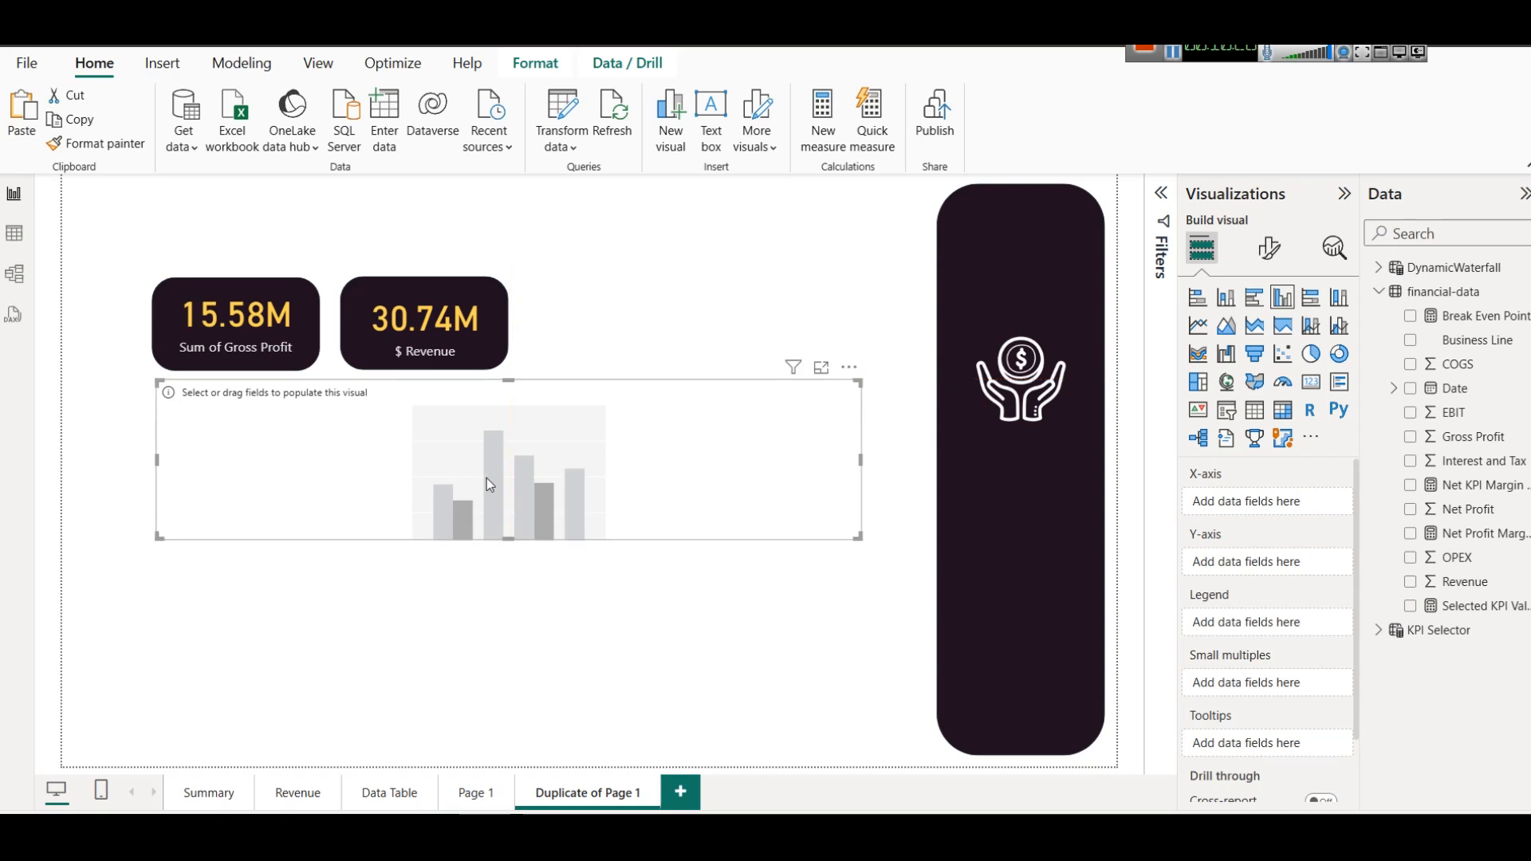
Set the column chart's X-axis to Month from the financial-data Date Hierarchy.
click(1393, 390)
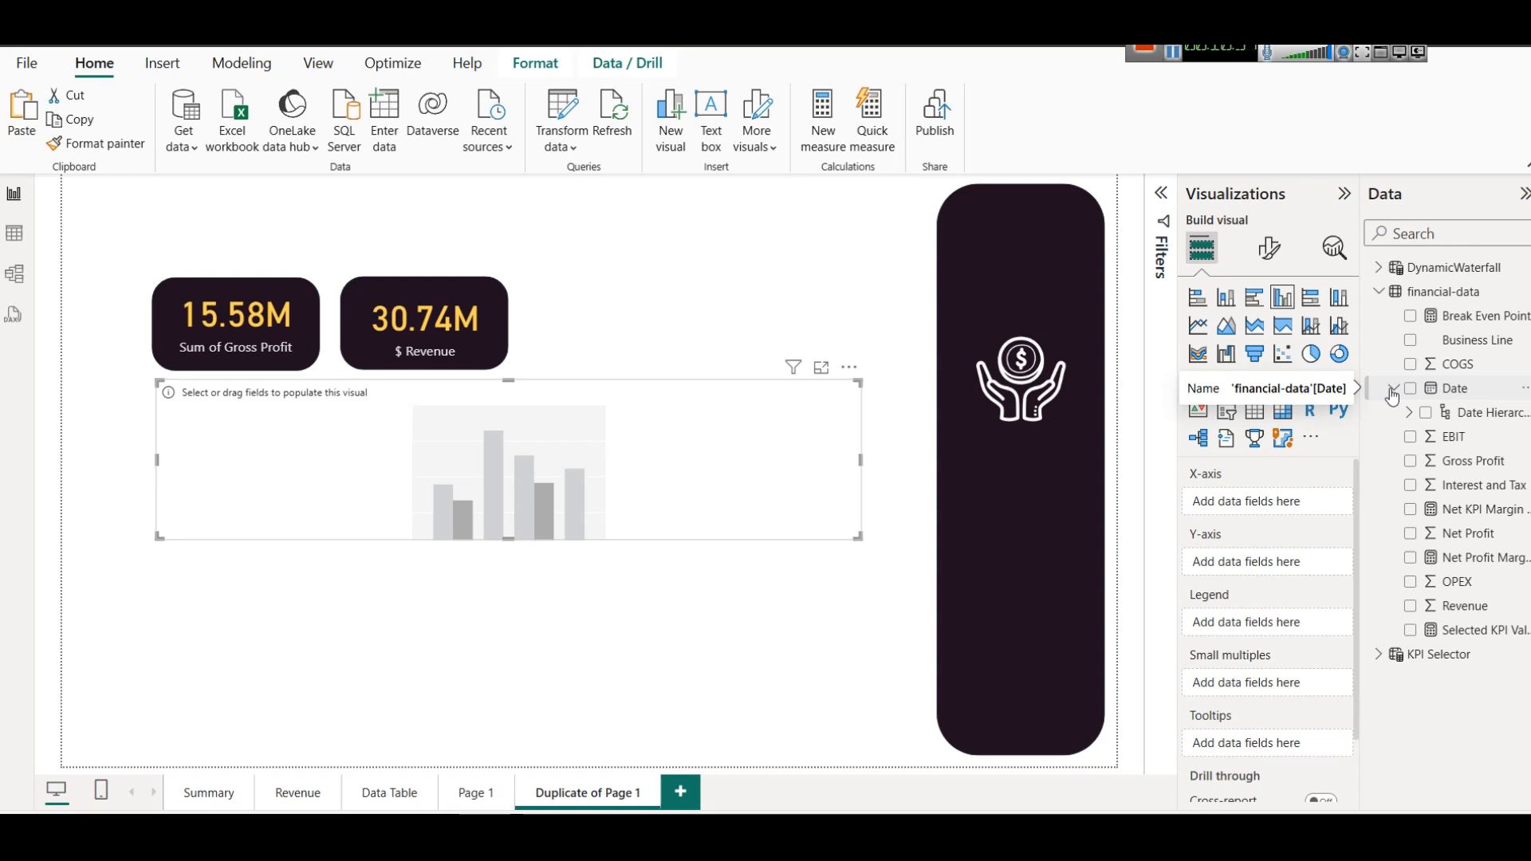
click(1409, 412)
drag(1490, 496, 1241, 505)
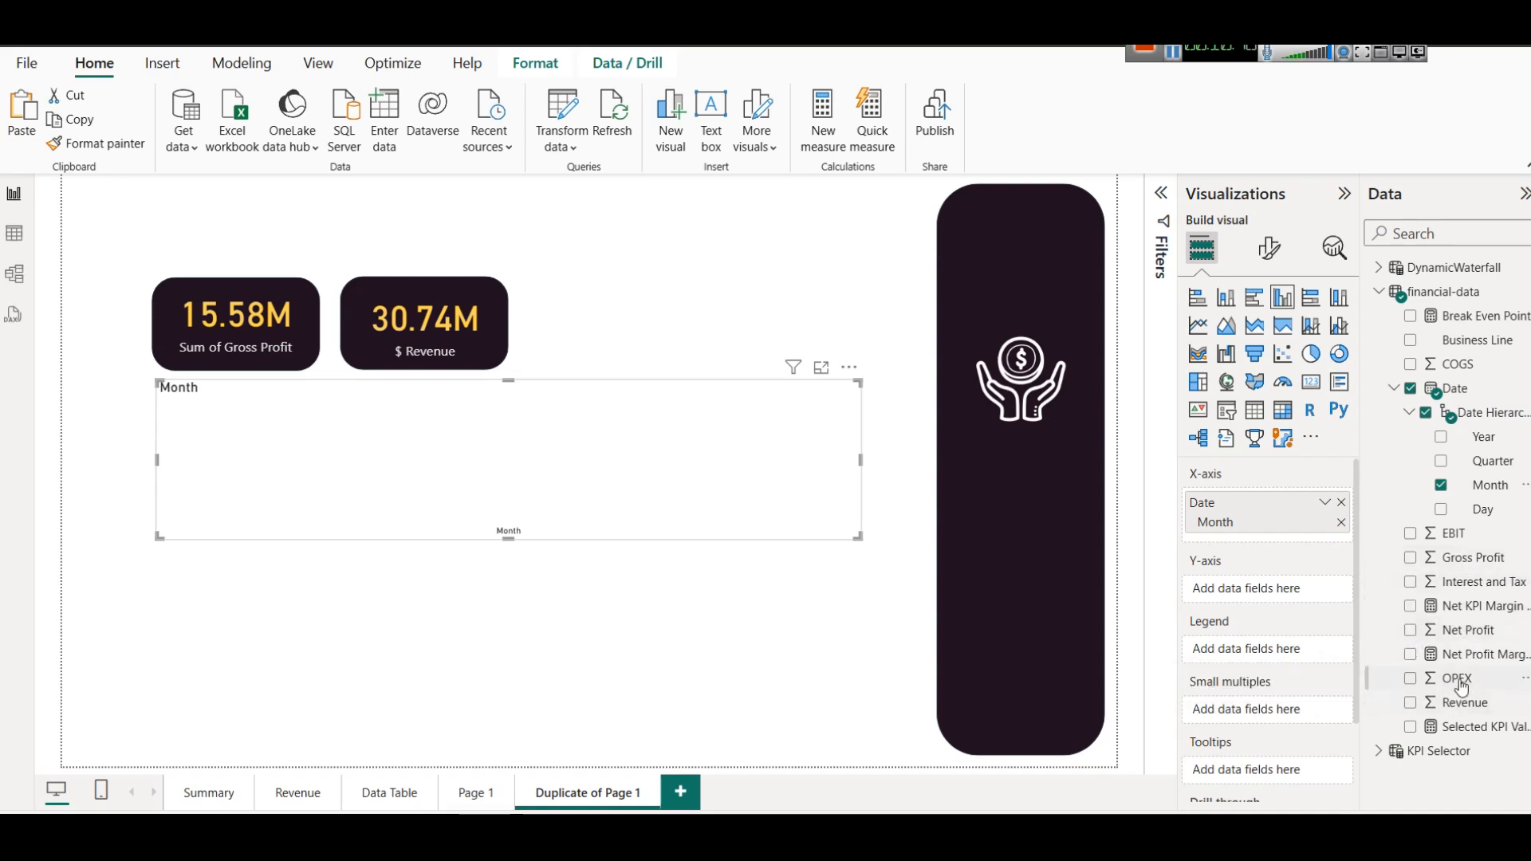
Add Net Profit and Gross Profit to the column chart's Y-axis and make the chart slightly taller.
drag(1456, 642, 1208, 590)
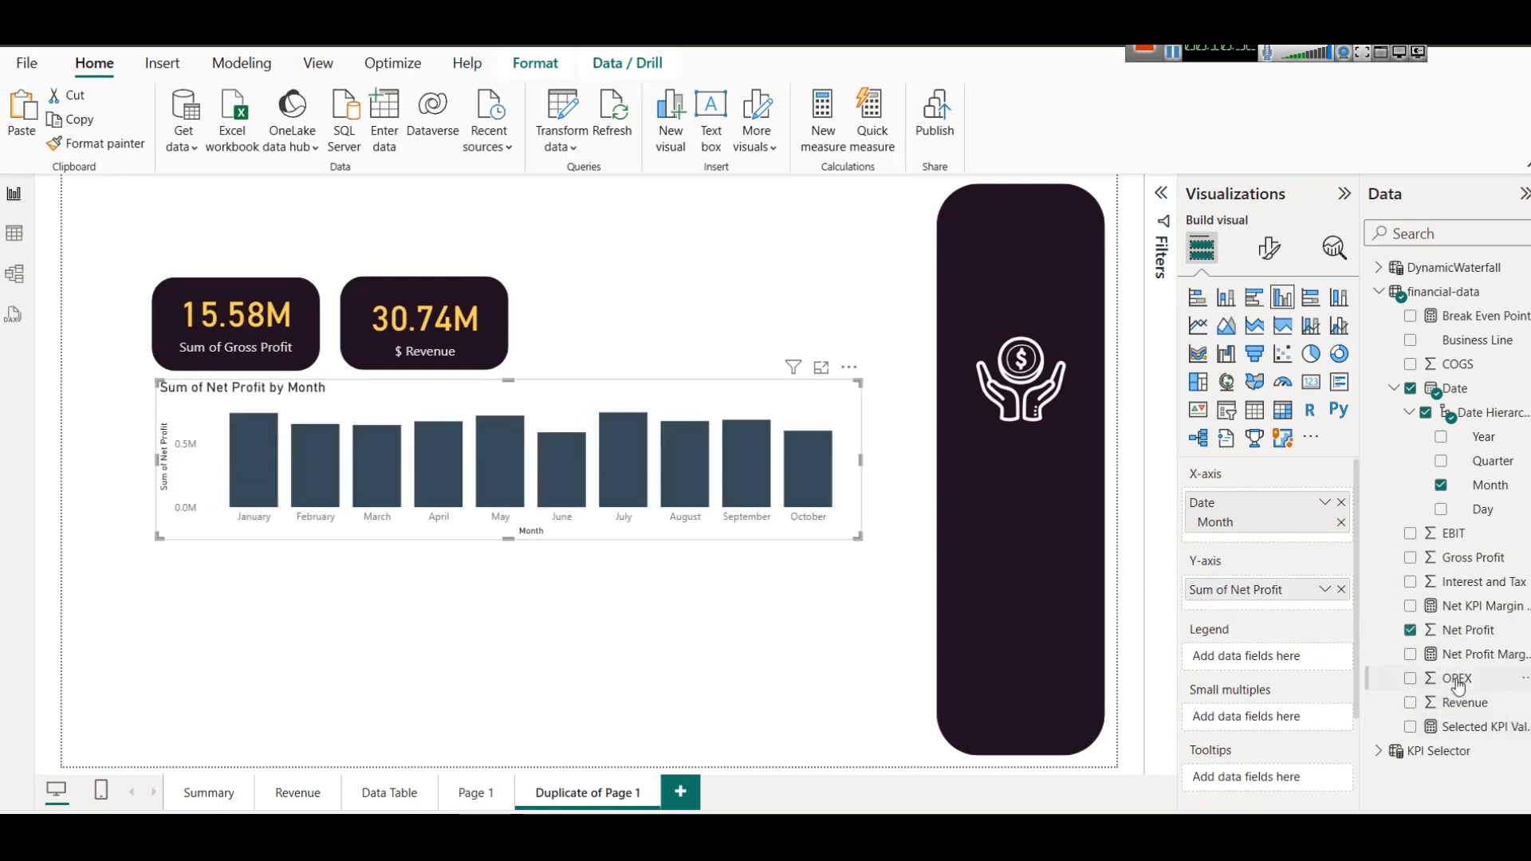
drag(1445, 567, 1204, 588)
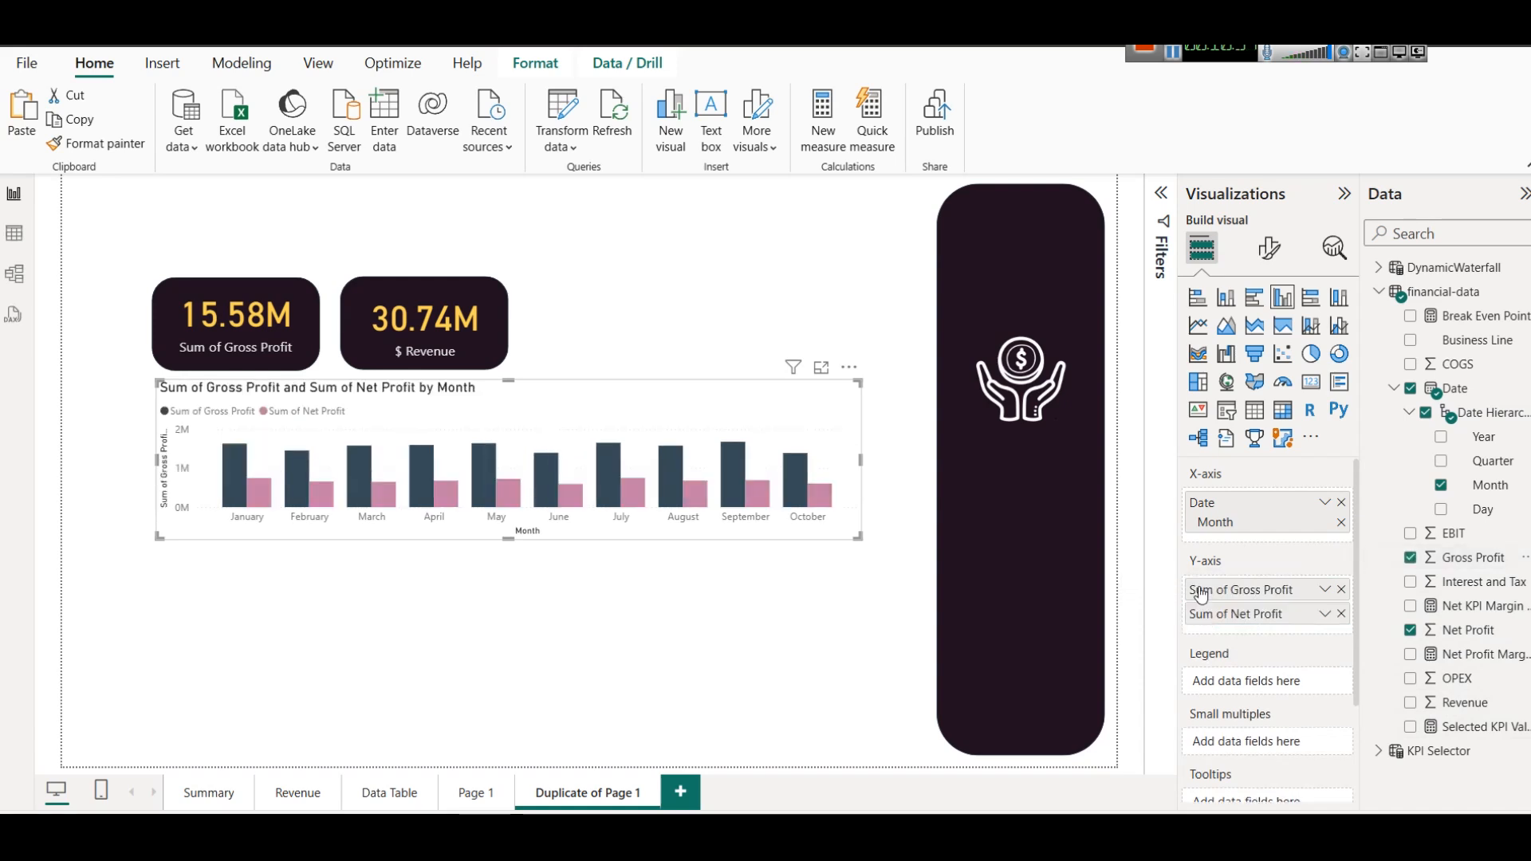
drag(508, 540, 508, 569)
click(609, 308)
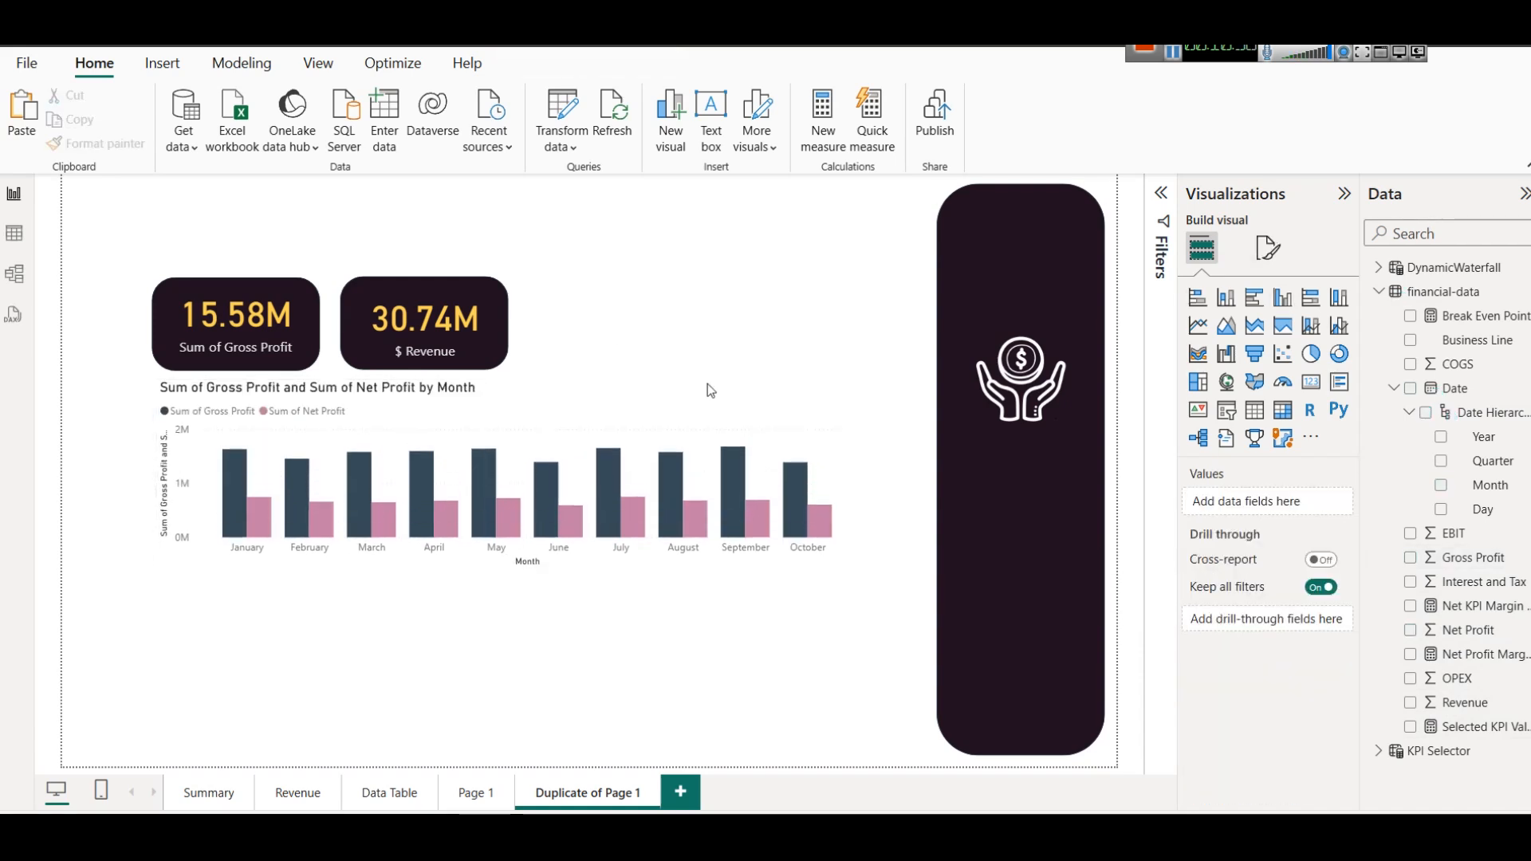
Move the hands-and-coin icon higher on the dark navigation panel and reselect the column chart.
click(677, 421)
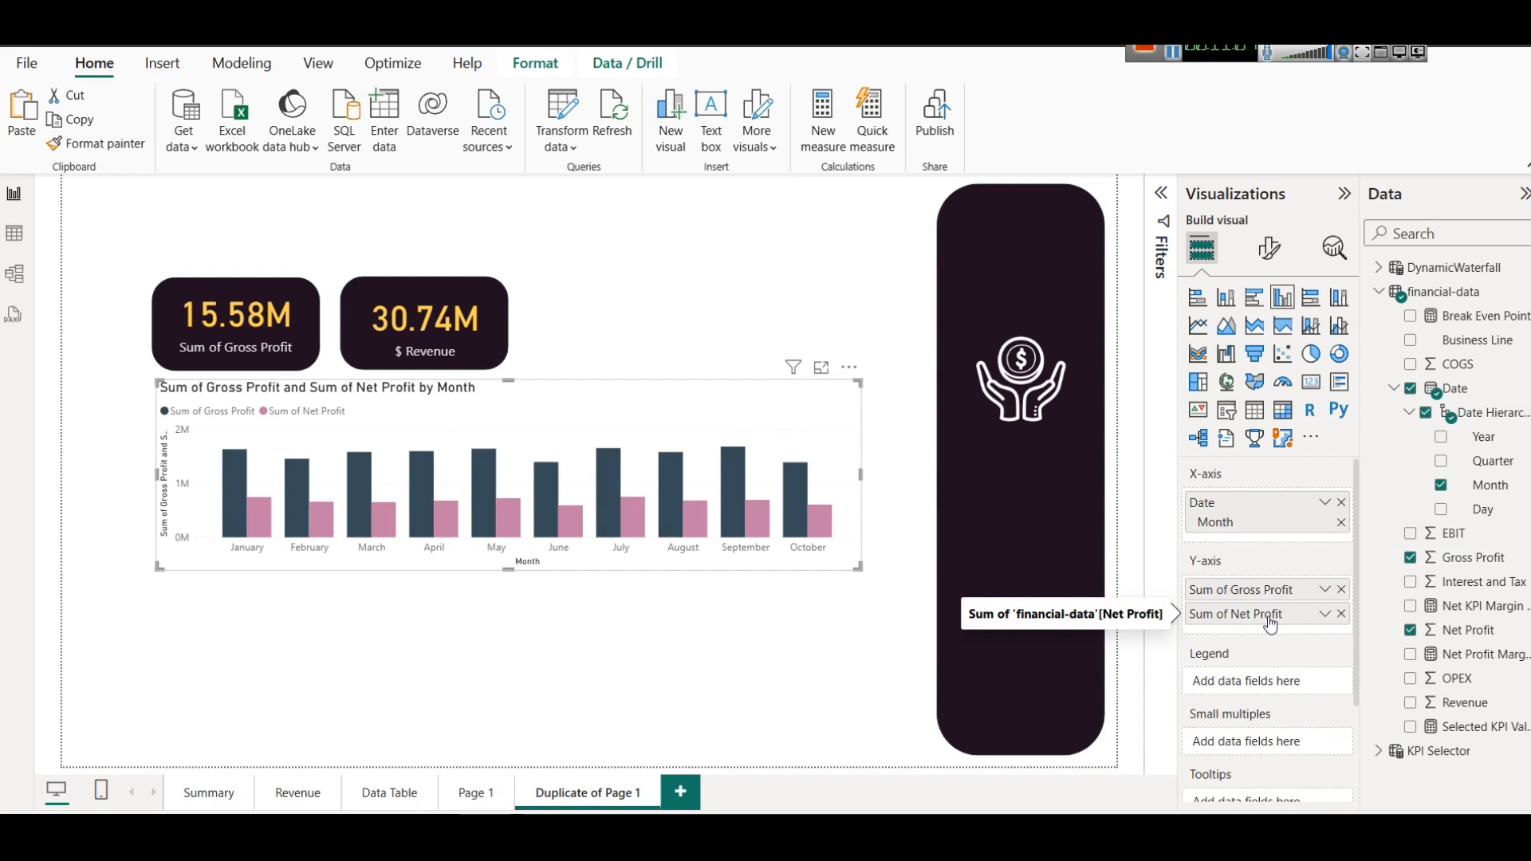
drag(1005, 394, 1007, 317)
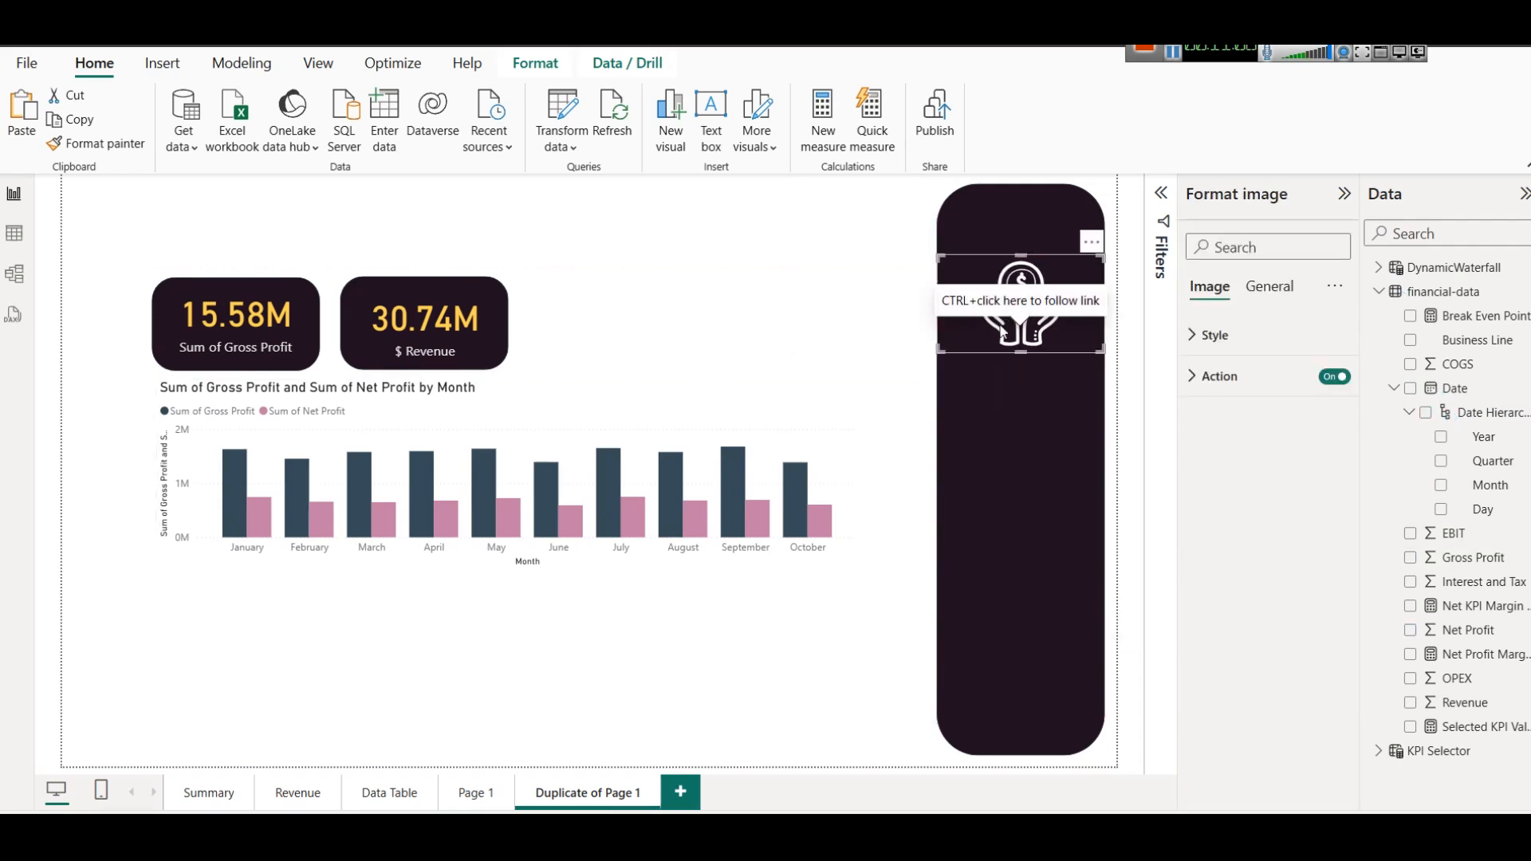
click(769, 640)
click(827, 409)
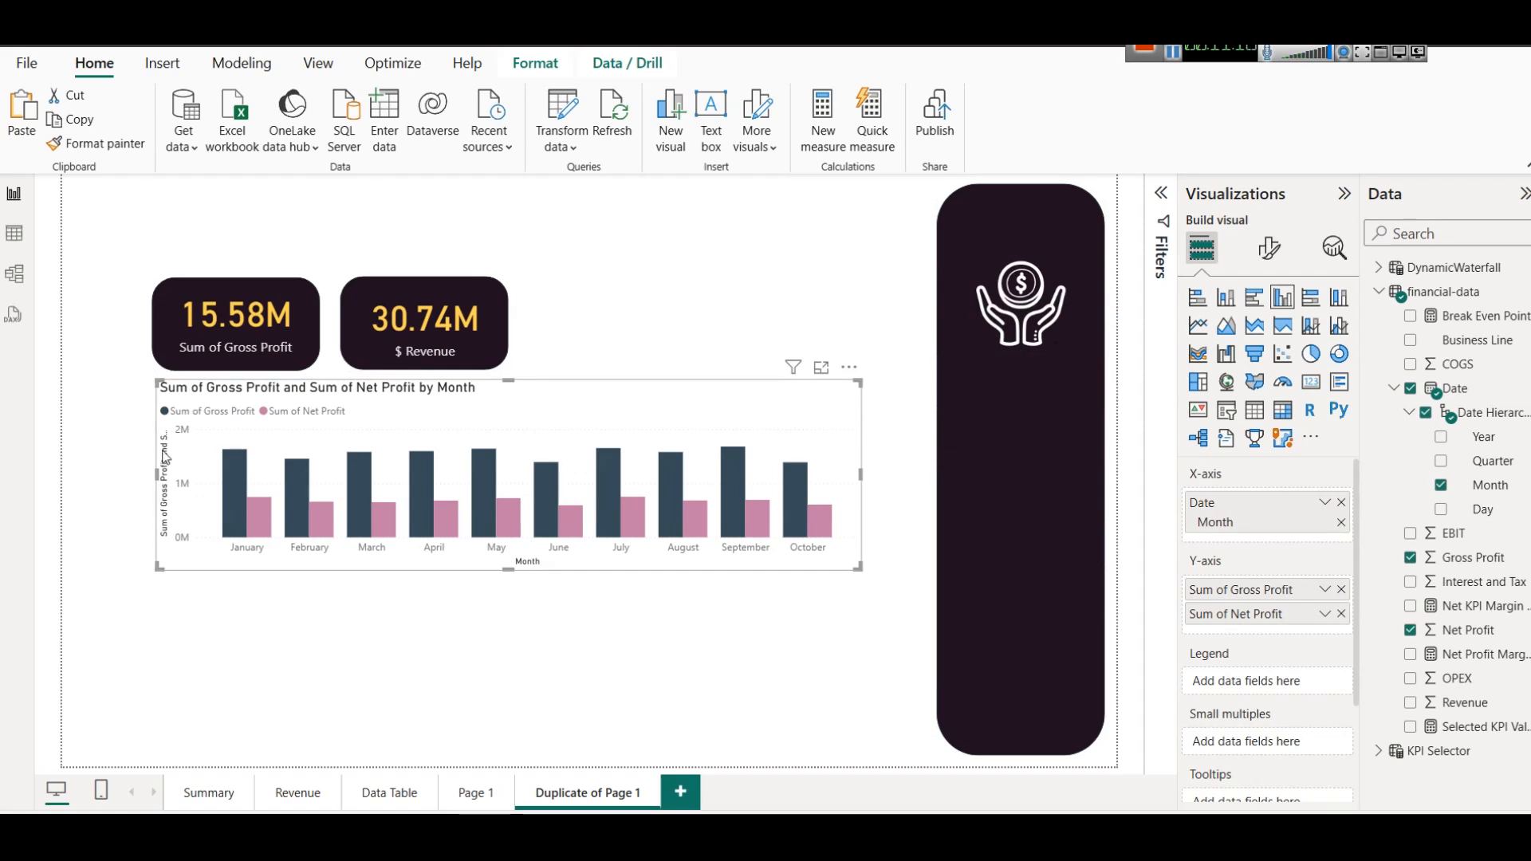
Compare the Summary page's monthly chart for Gross Profit, Interest and Tax, Net Profit and EBIT using the KPI slicer.
click(223, 790)
click(311, 513)
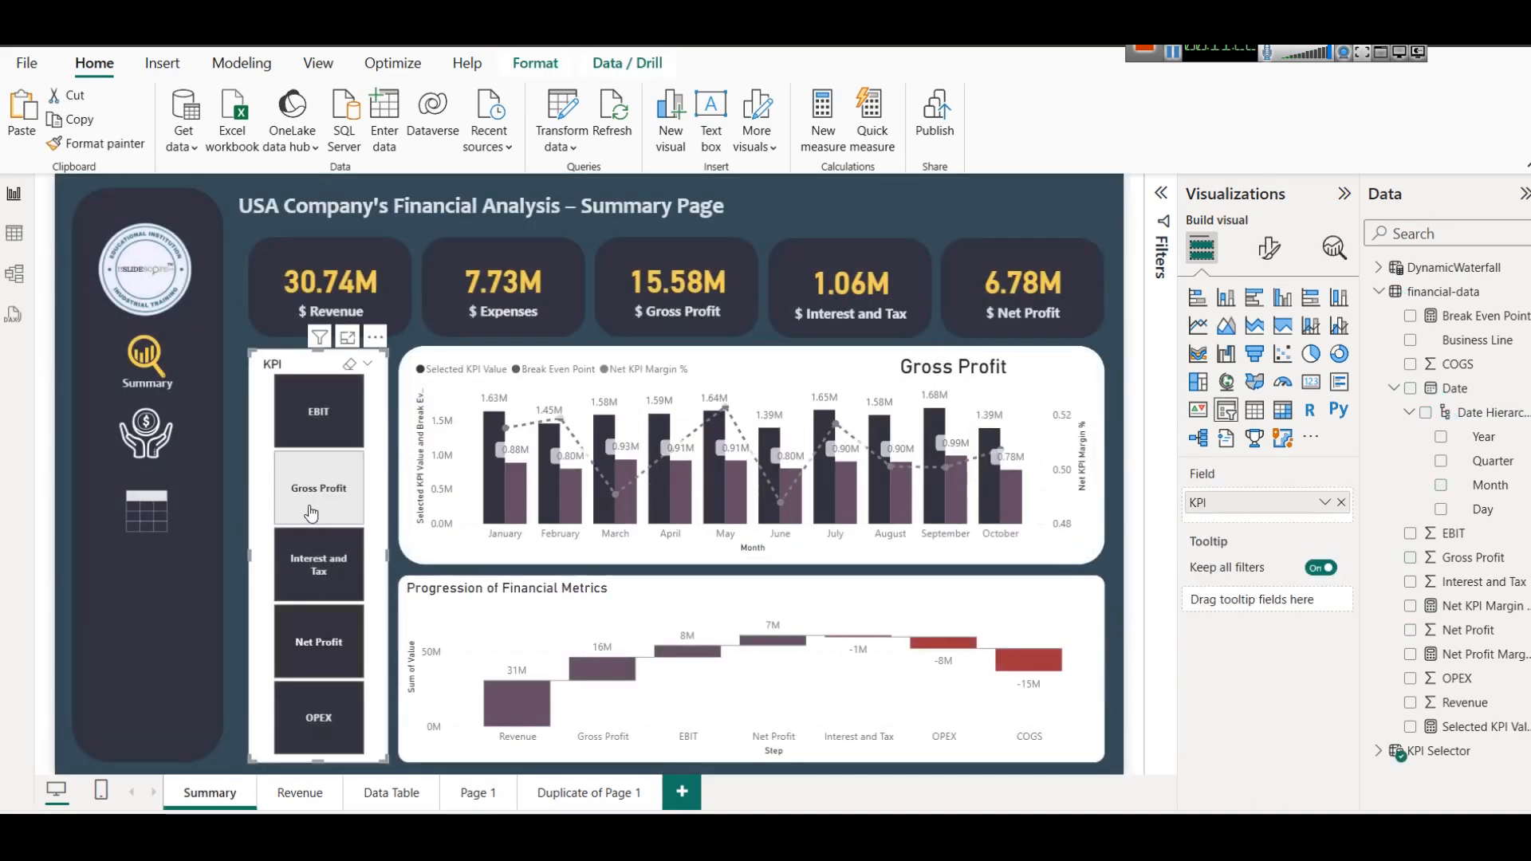
click(333, 594)
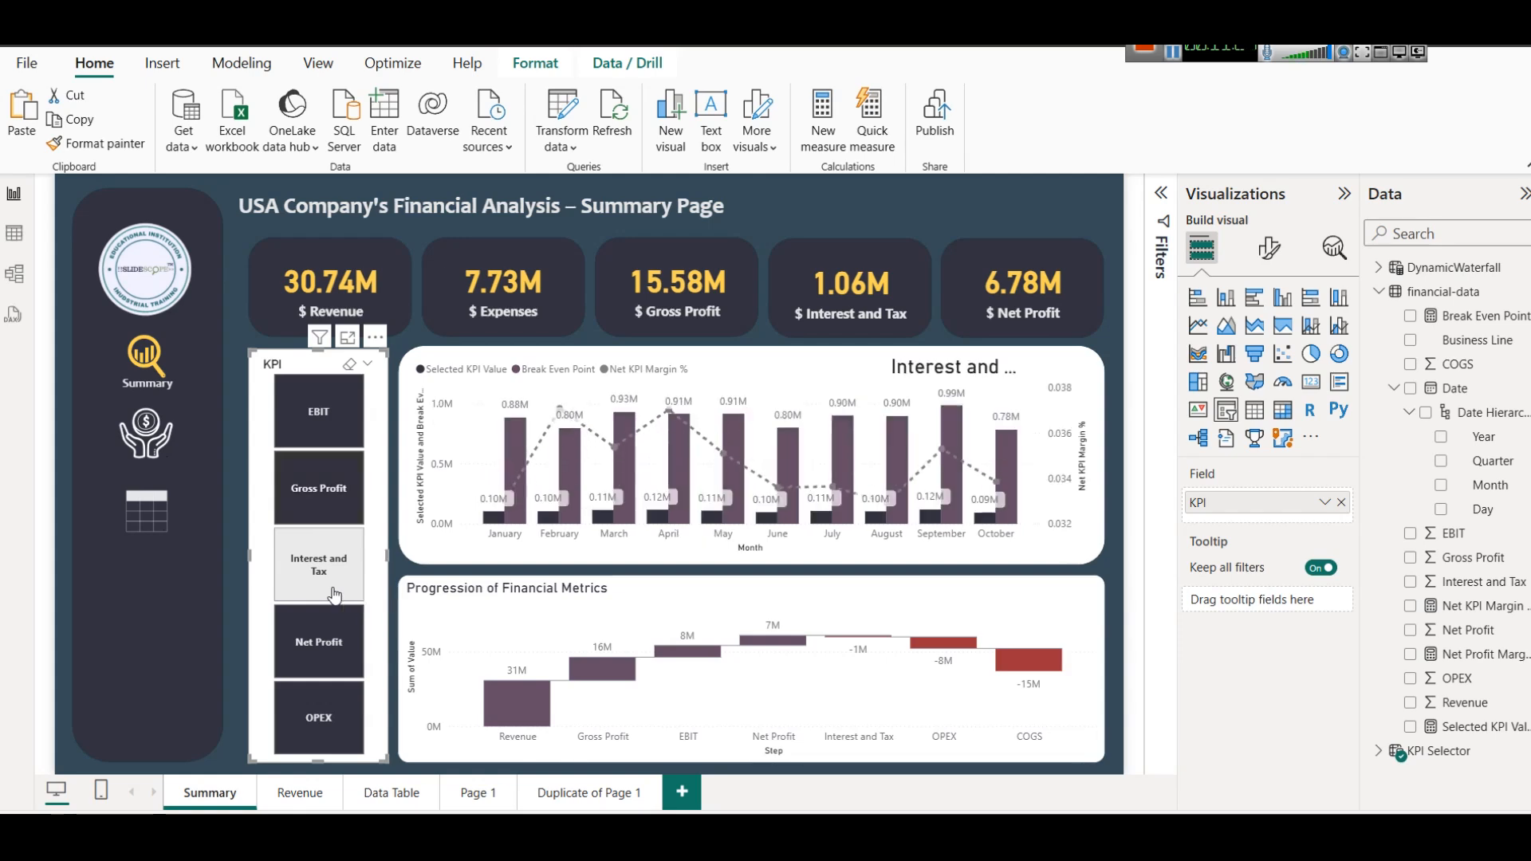
click(321, 638)
click(289, 426)
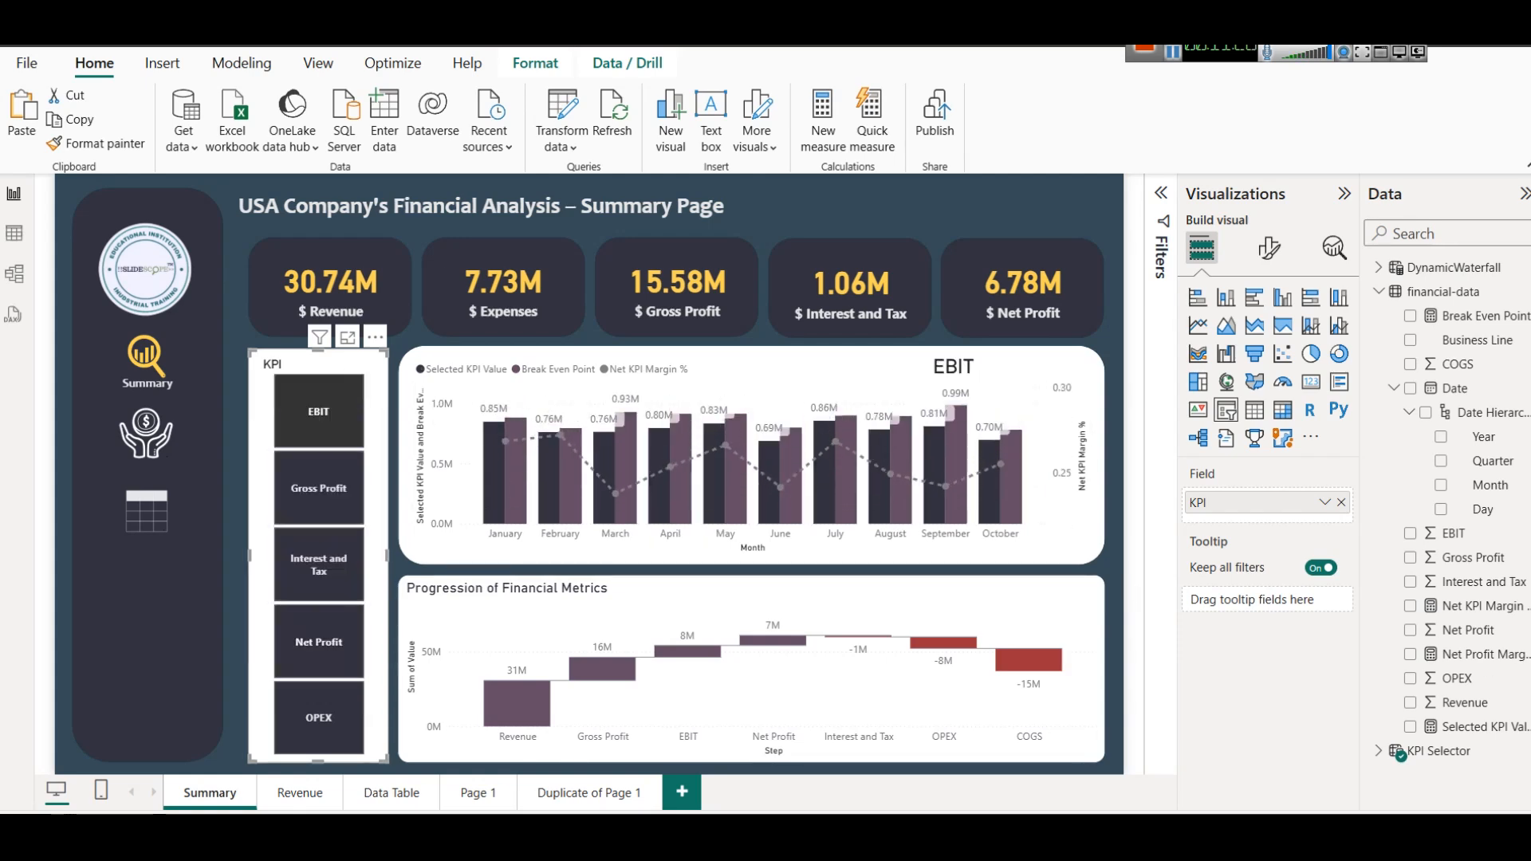
Show the KPI Selector table's DAX formula and examine its DATATABLE function, deleting and restoring the opening parenthesis.
click(1378, 752)
click(1436, 752)
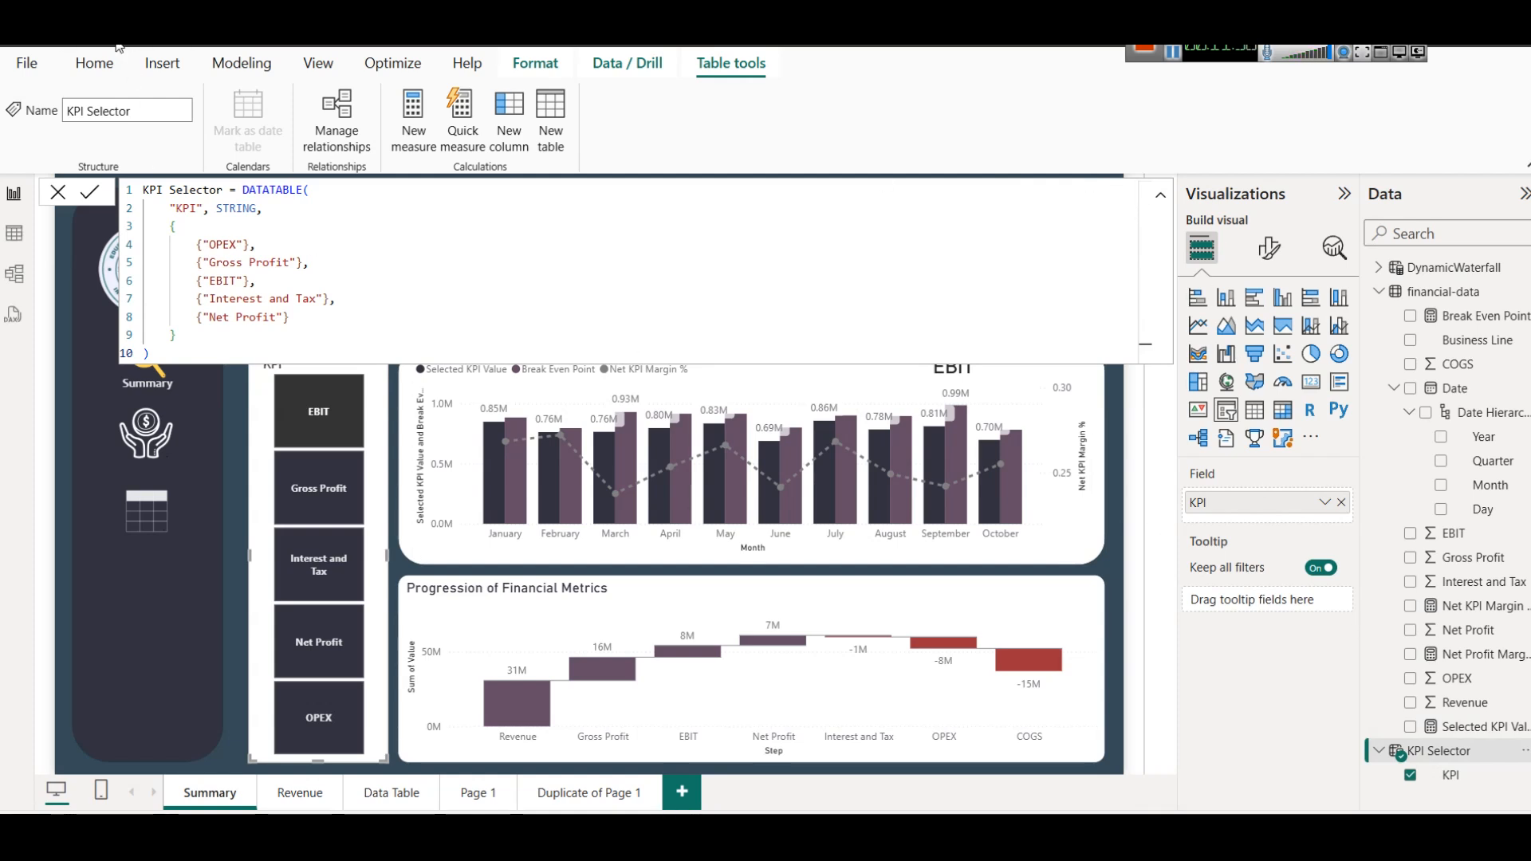
click(225, 55)
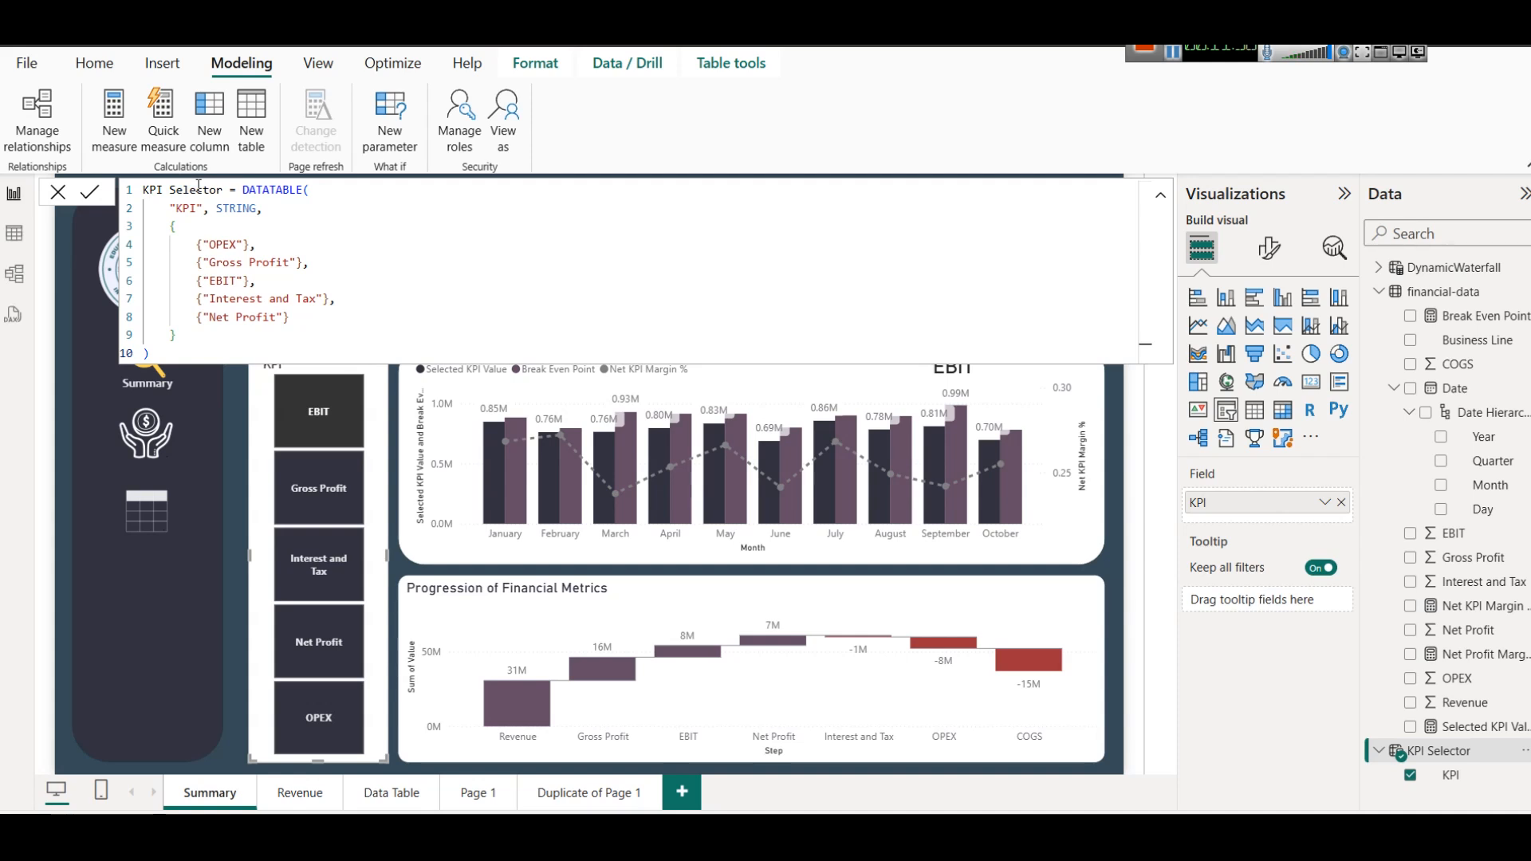
double_click(266, 191)
click(322, 192)
key(BackSpace)
text(()
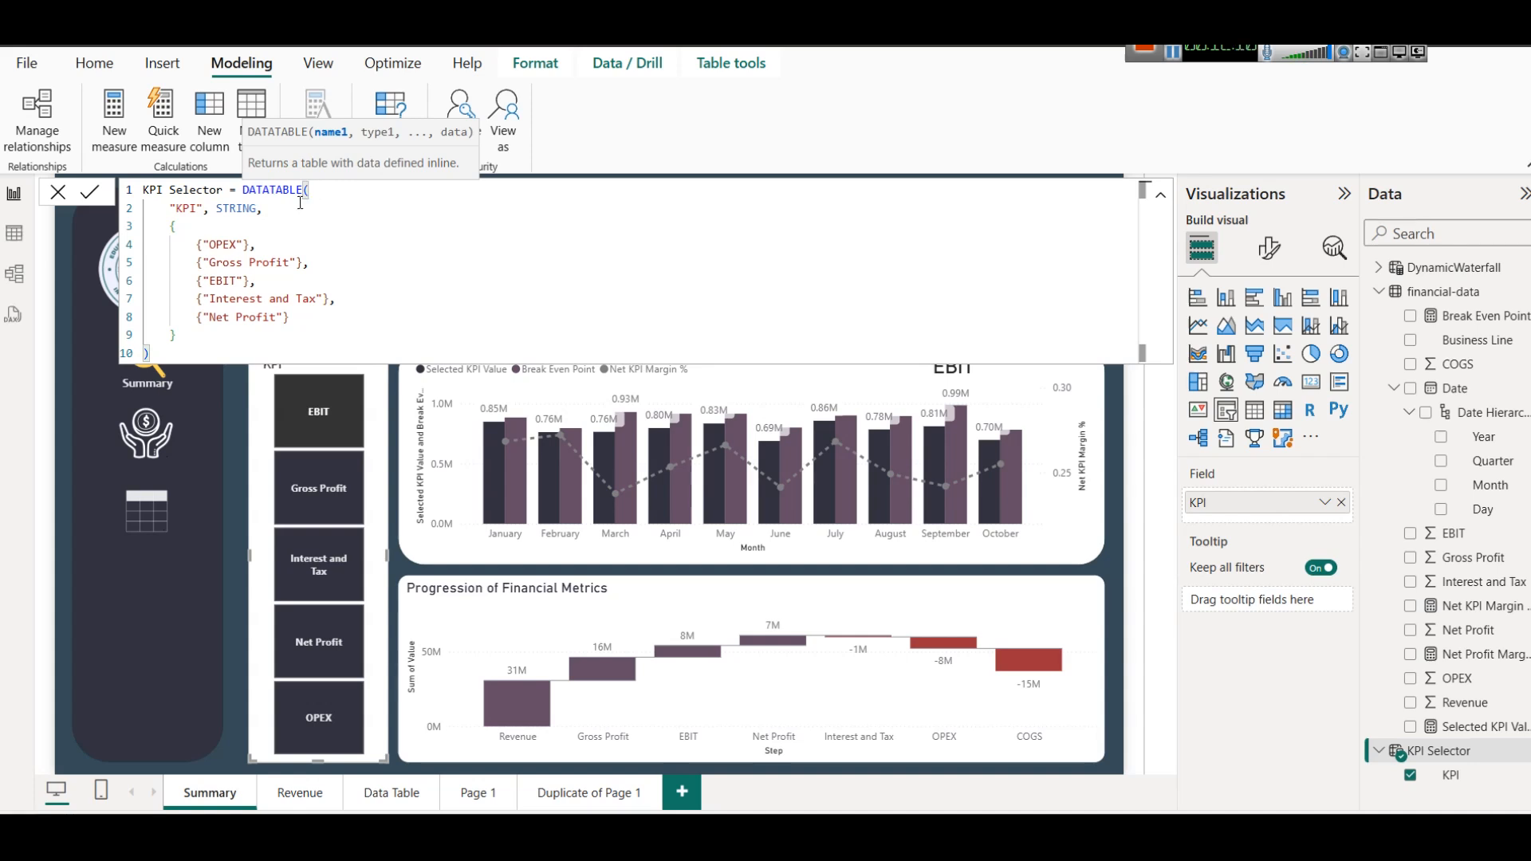
Examine the formula's "KPI" column name and STRING type, deleting and restoring the opening brace of the value list.
double_click(185, 209)
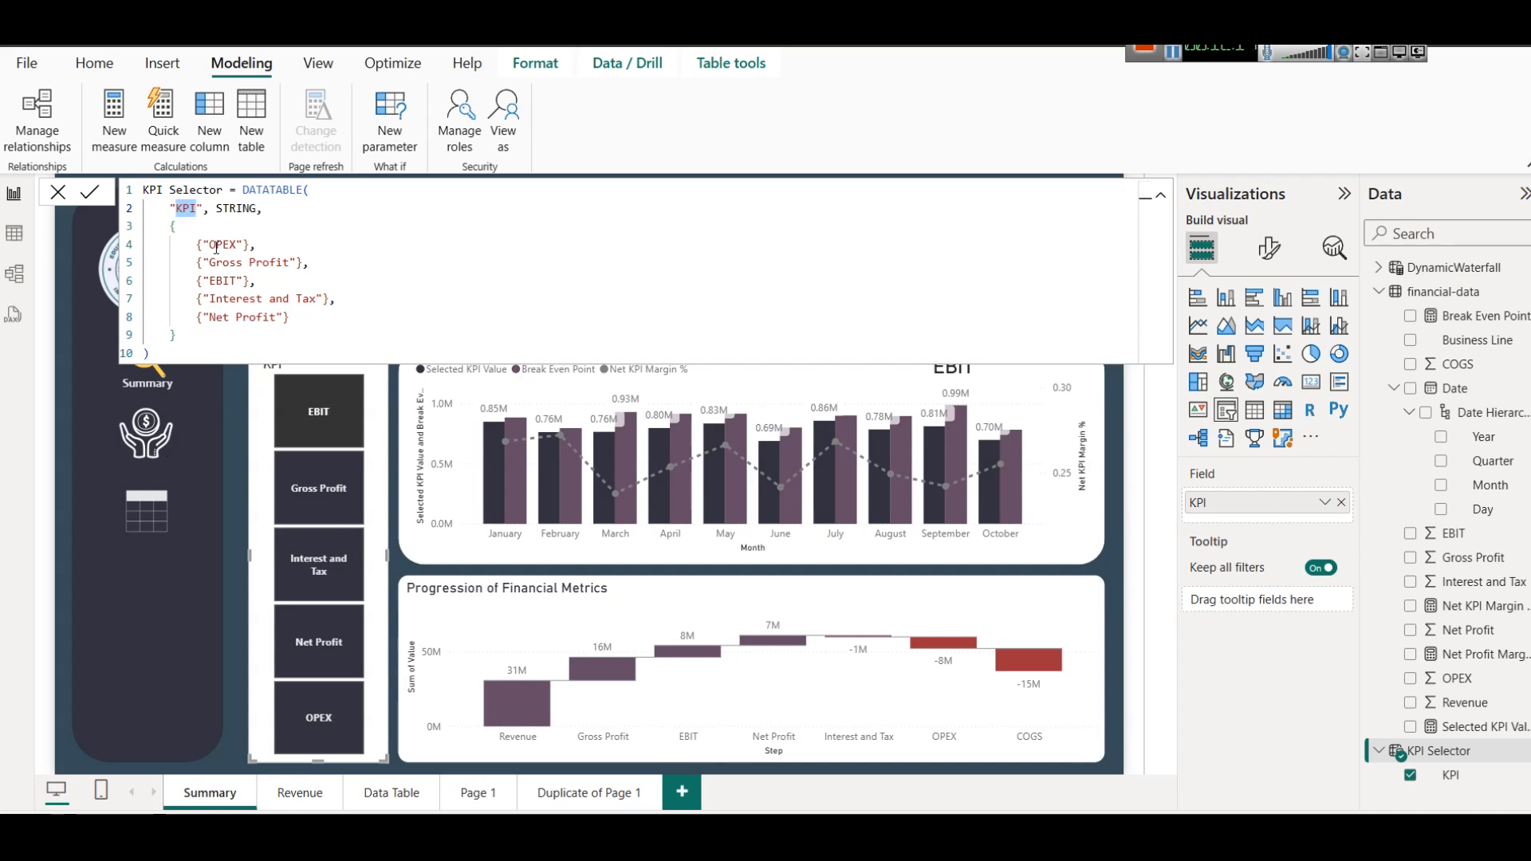
double_click(236, 210)
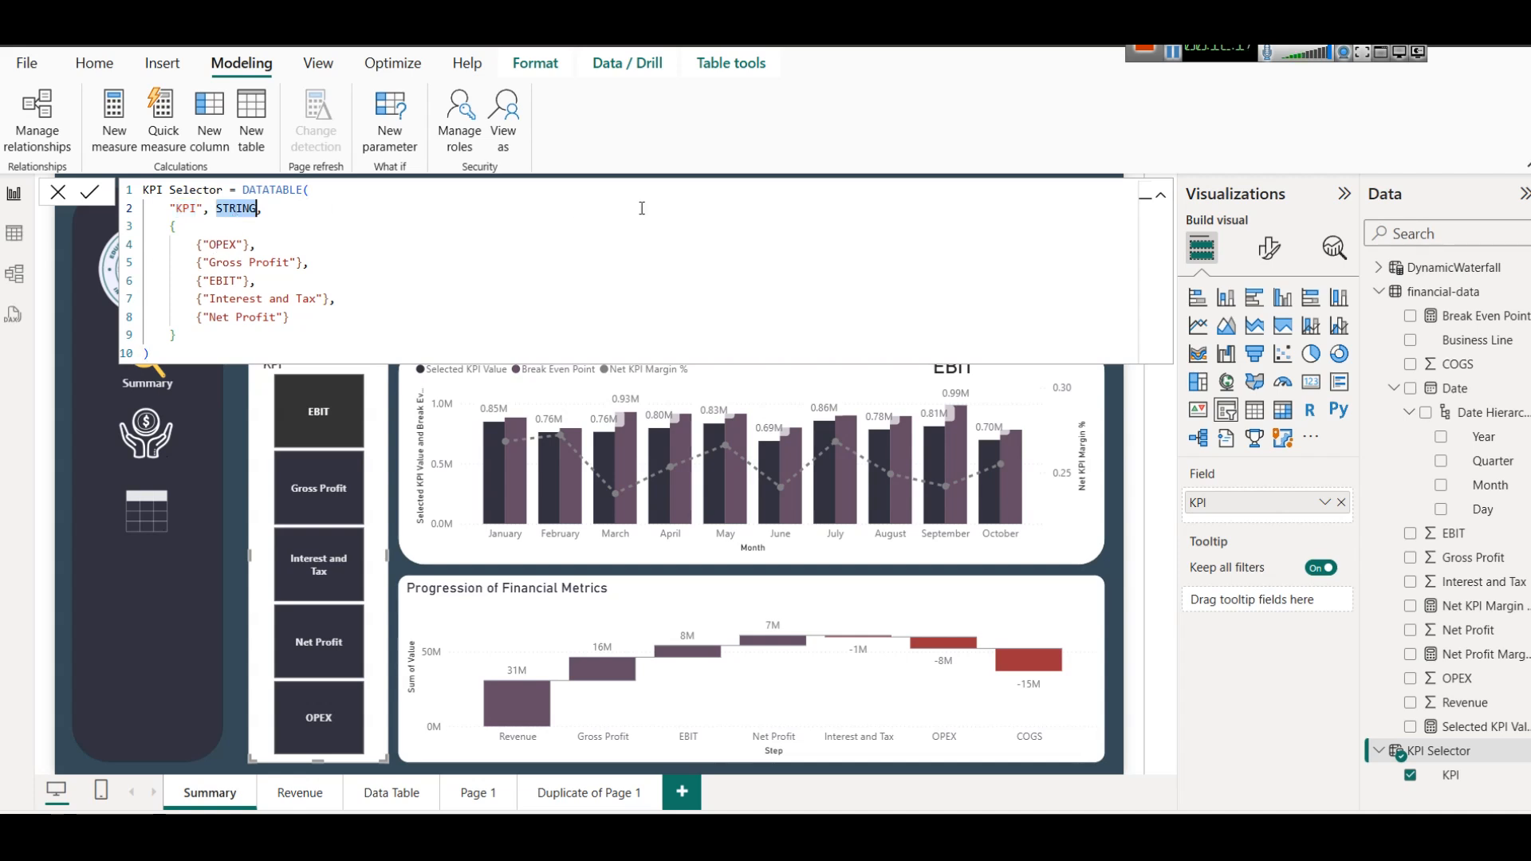
click(199, 230)
key(BackSpace)
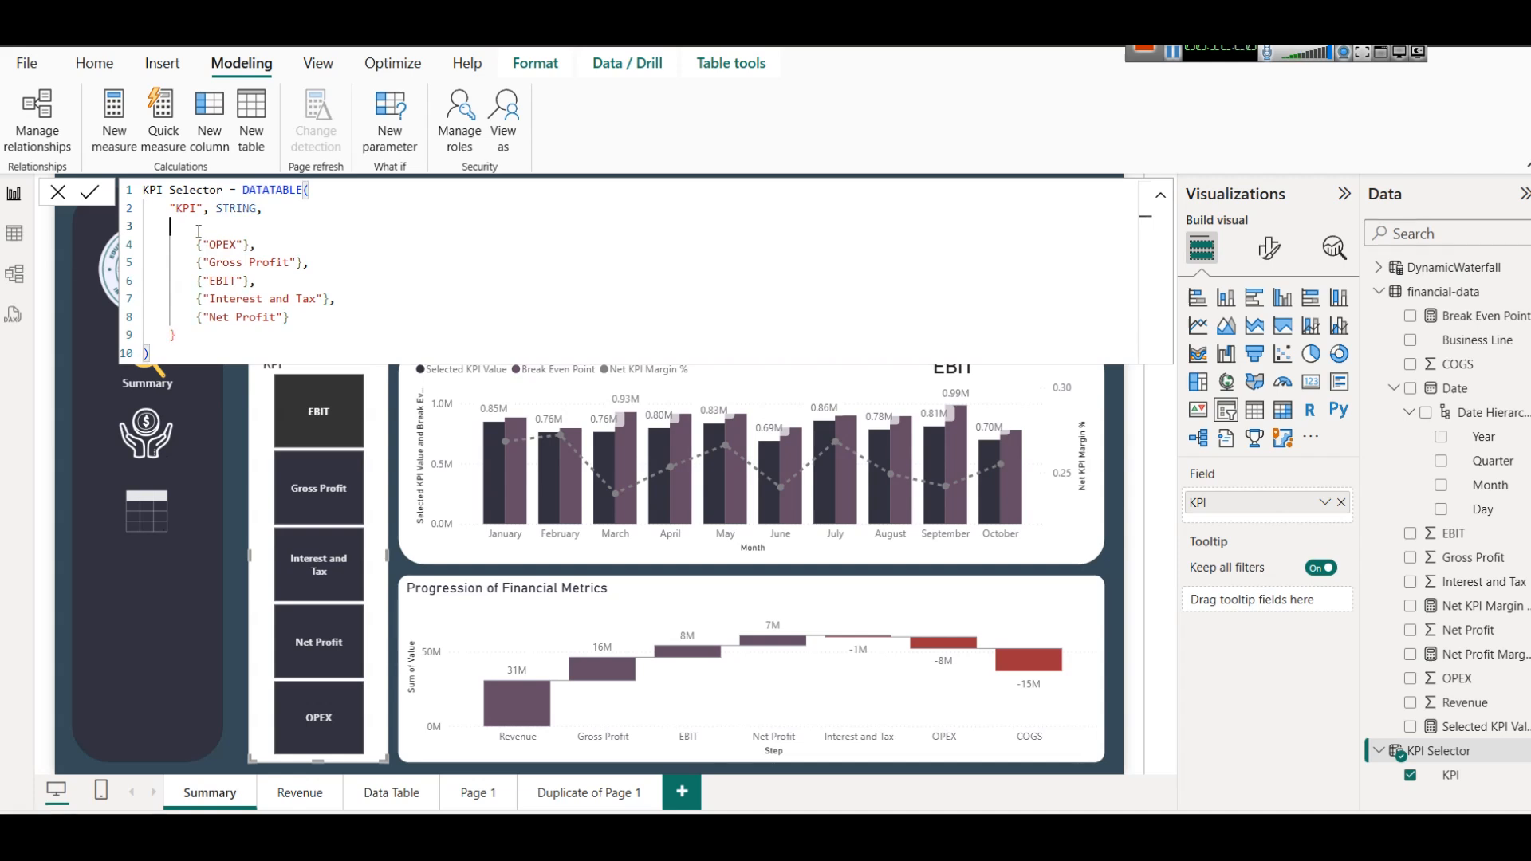
text({)
Display the KPI Selector table's rows in Table view to examine its KPI column.
click(15, 239)
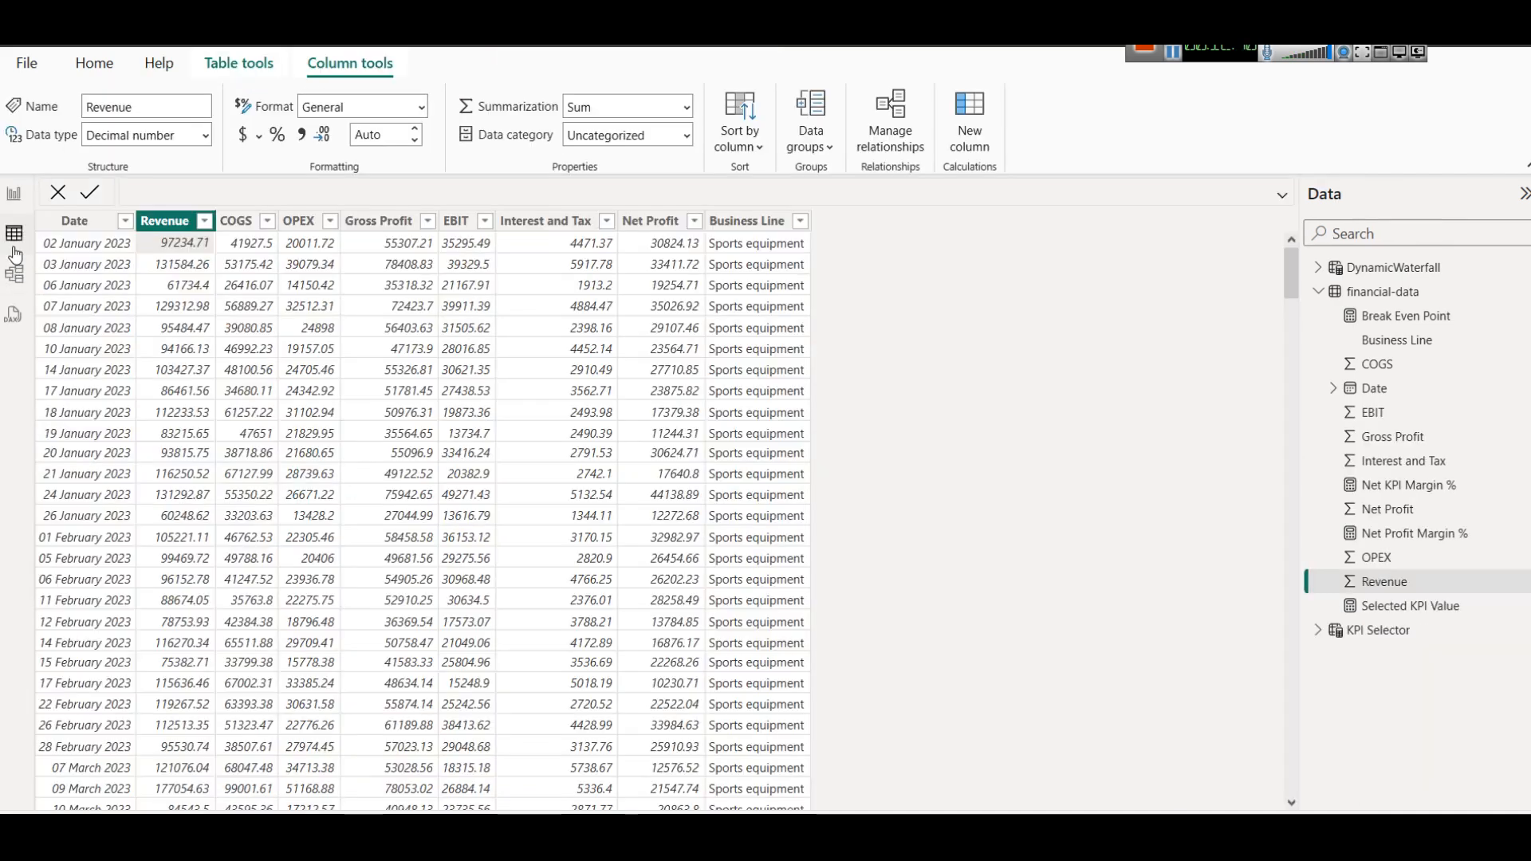
click(1383, 630)
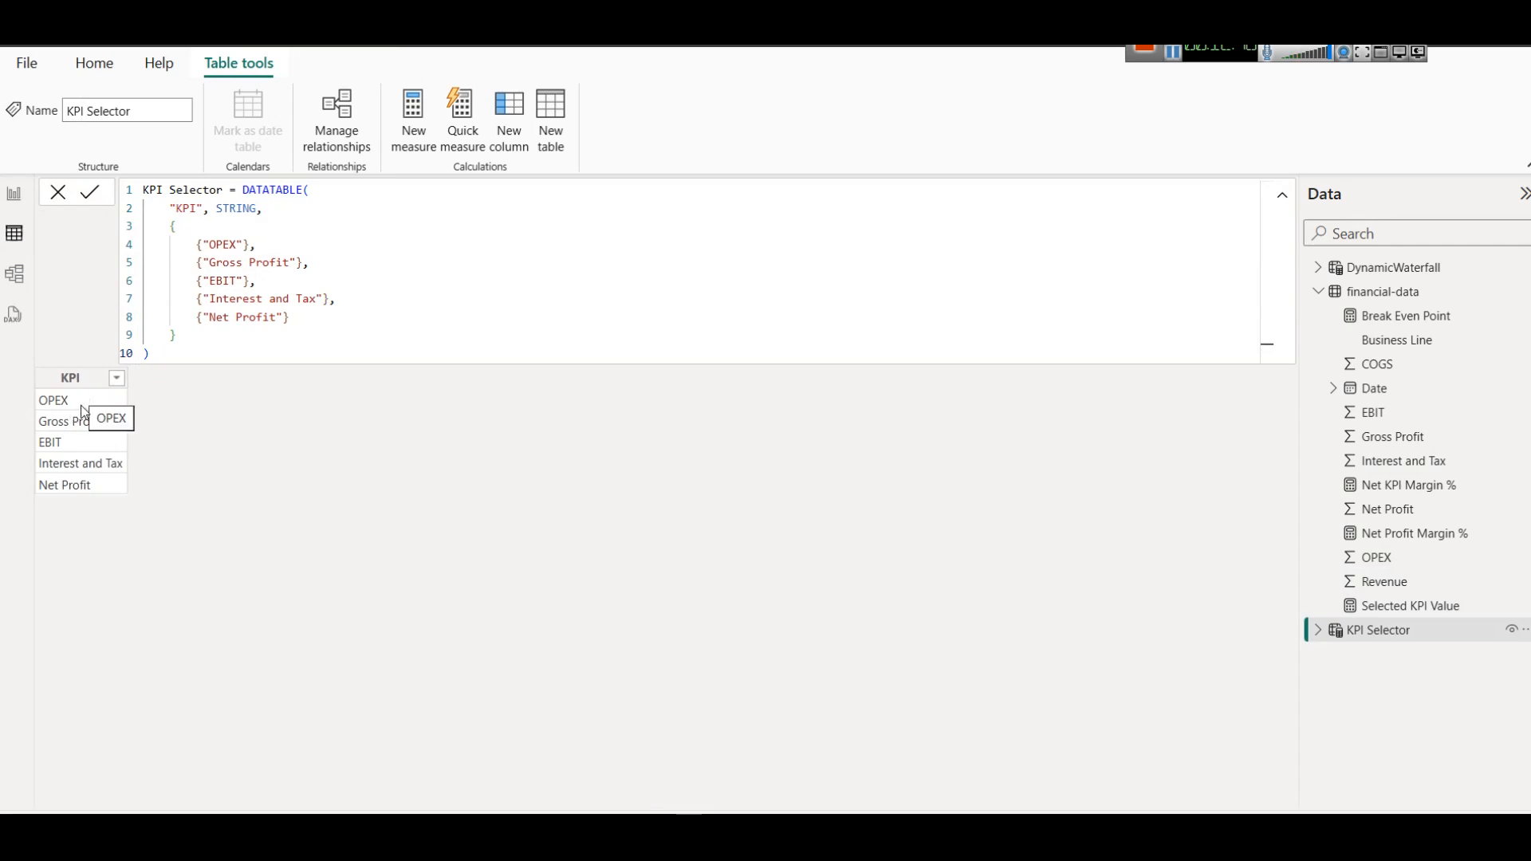
Review the formula's KPI column name, return to the report's Summary page, and test the Interest and Tax option in the KPI slicer.
double_click(183, 208)
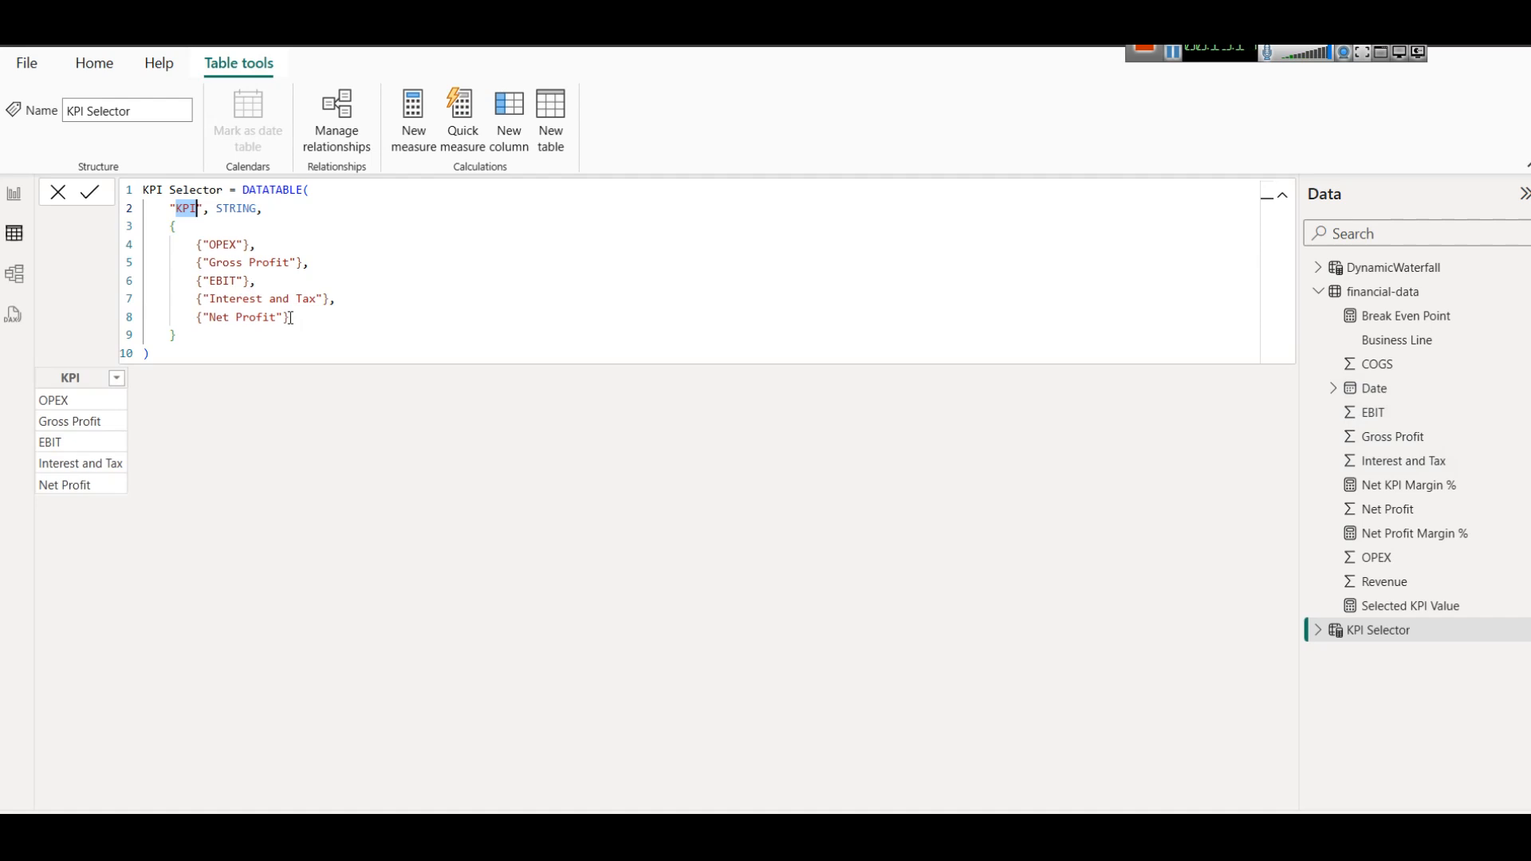
click(1177, 57)
click(14, 193)
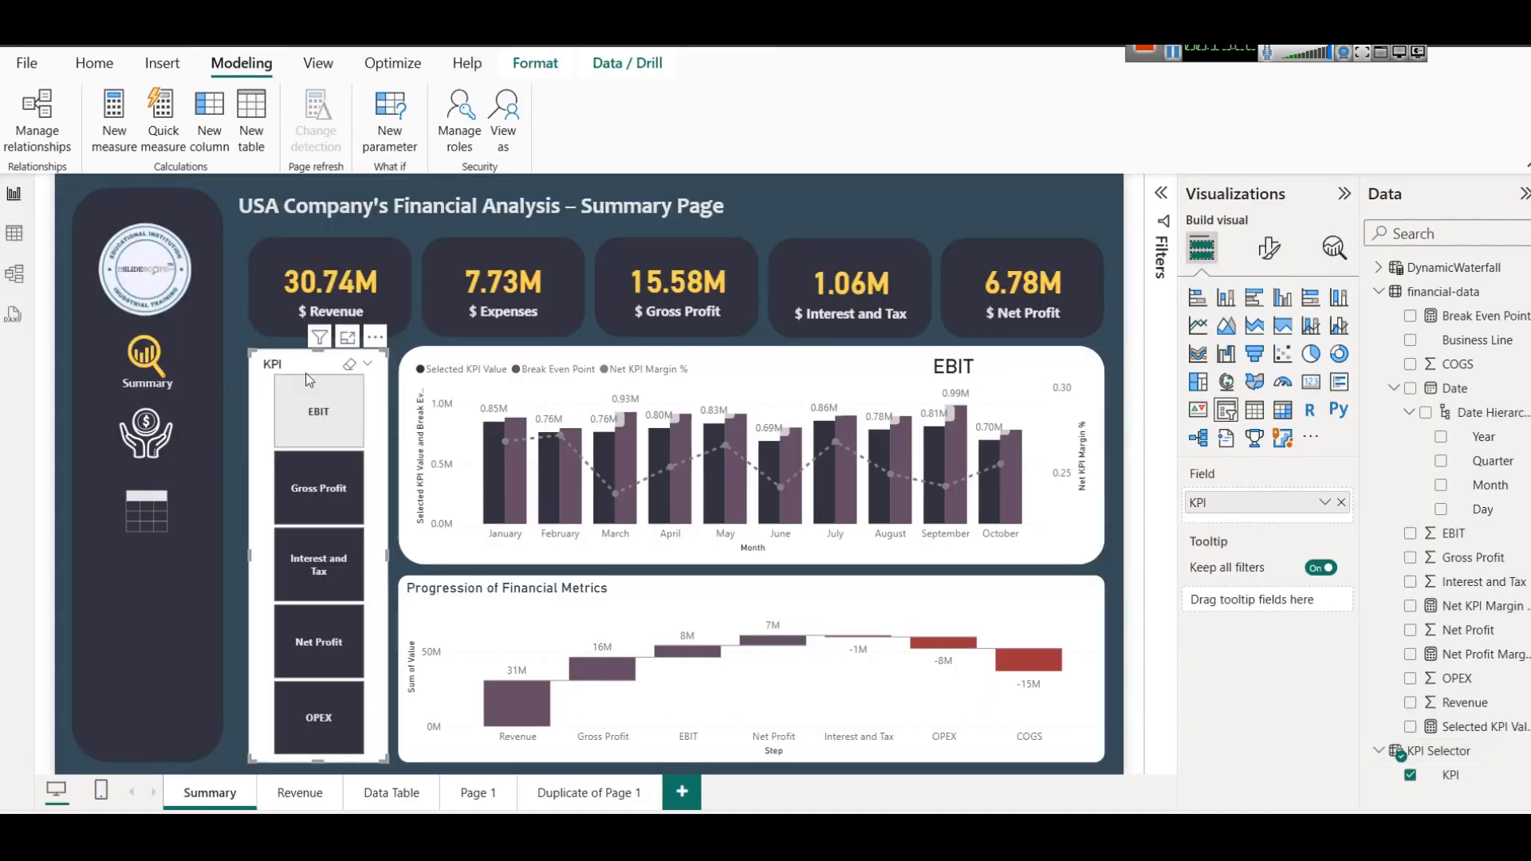
click(319, 567)
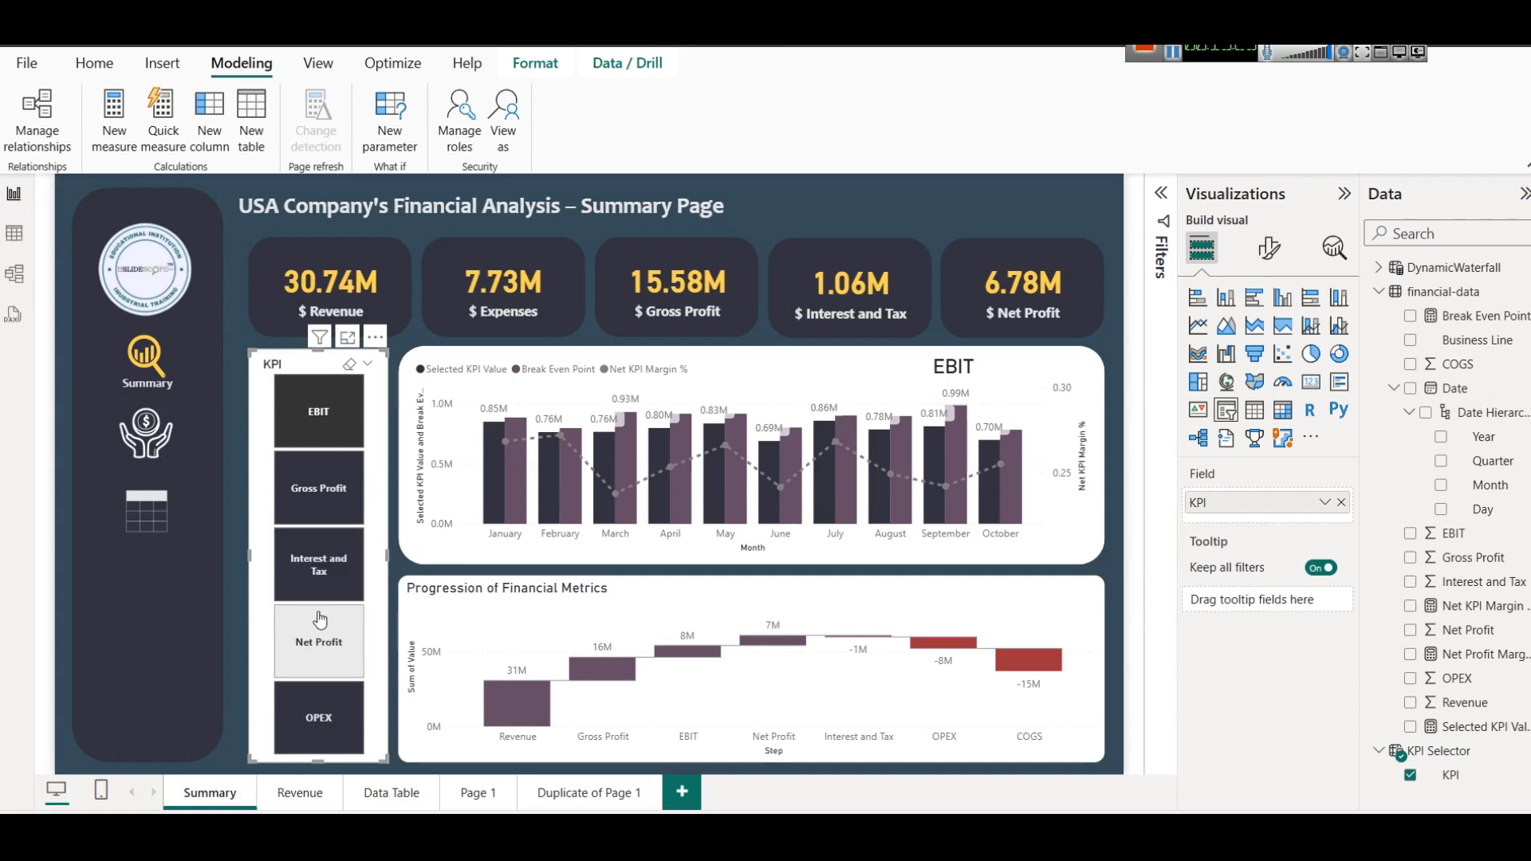
click(318, 573)
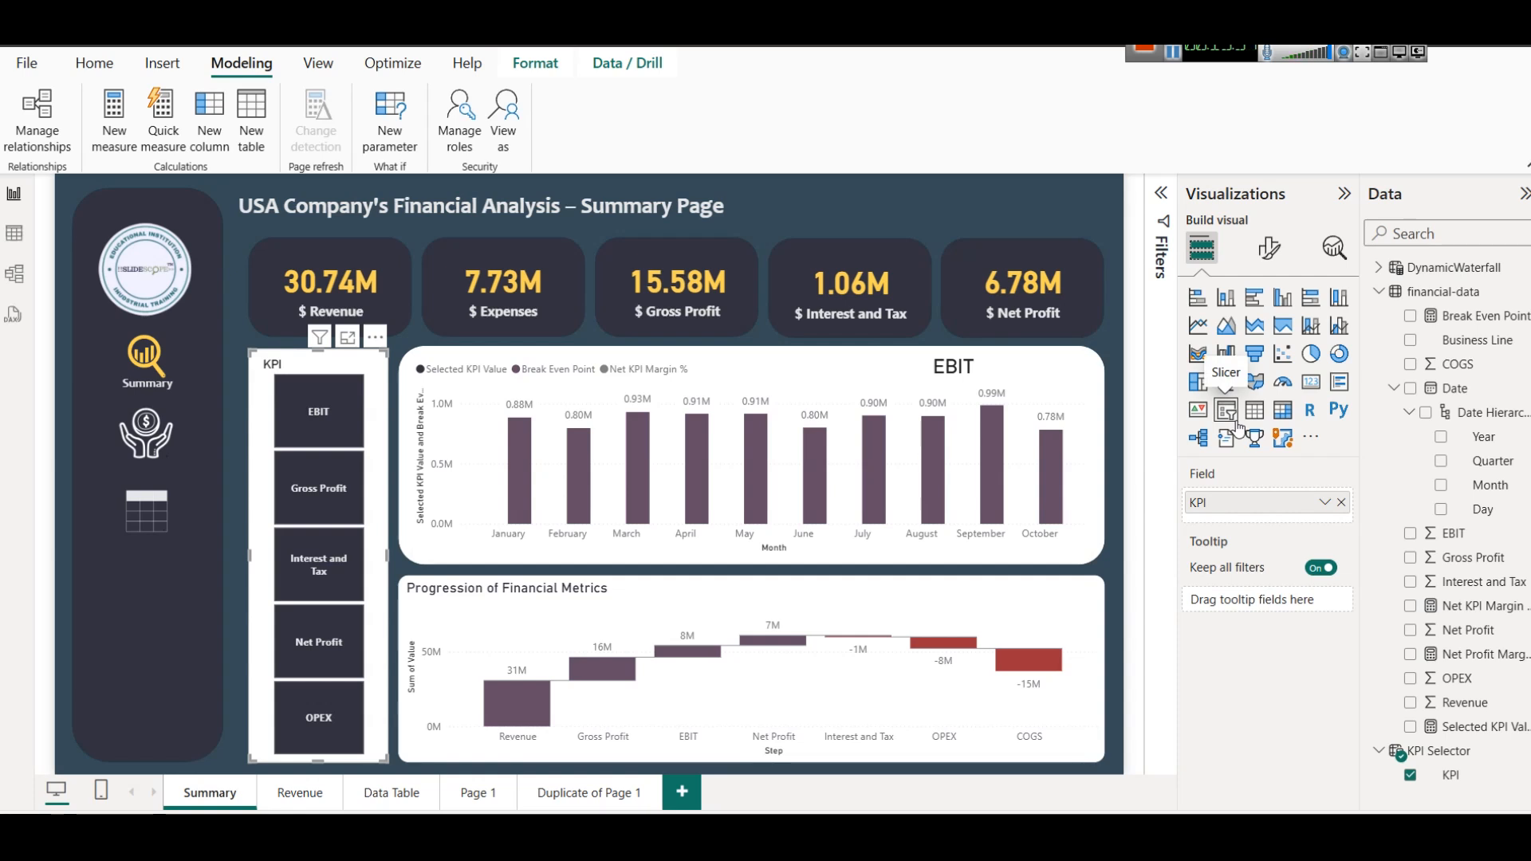
On the Duplicate of Page 1 page, narrow the monthly column chart and shift it right to free space for a slicer.
click(603, 792)
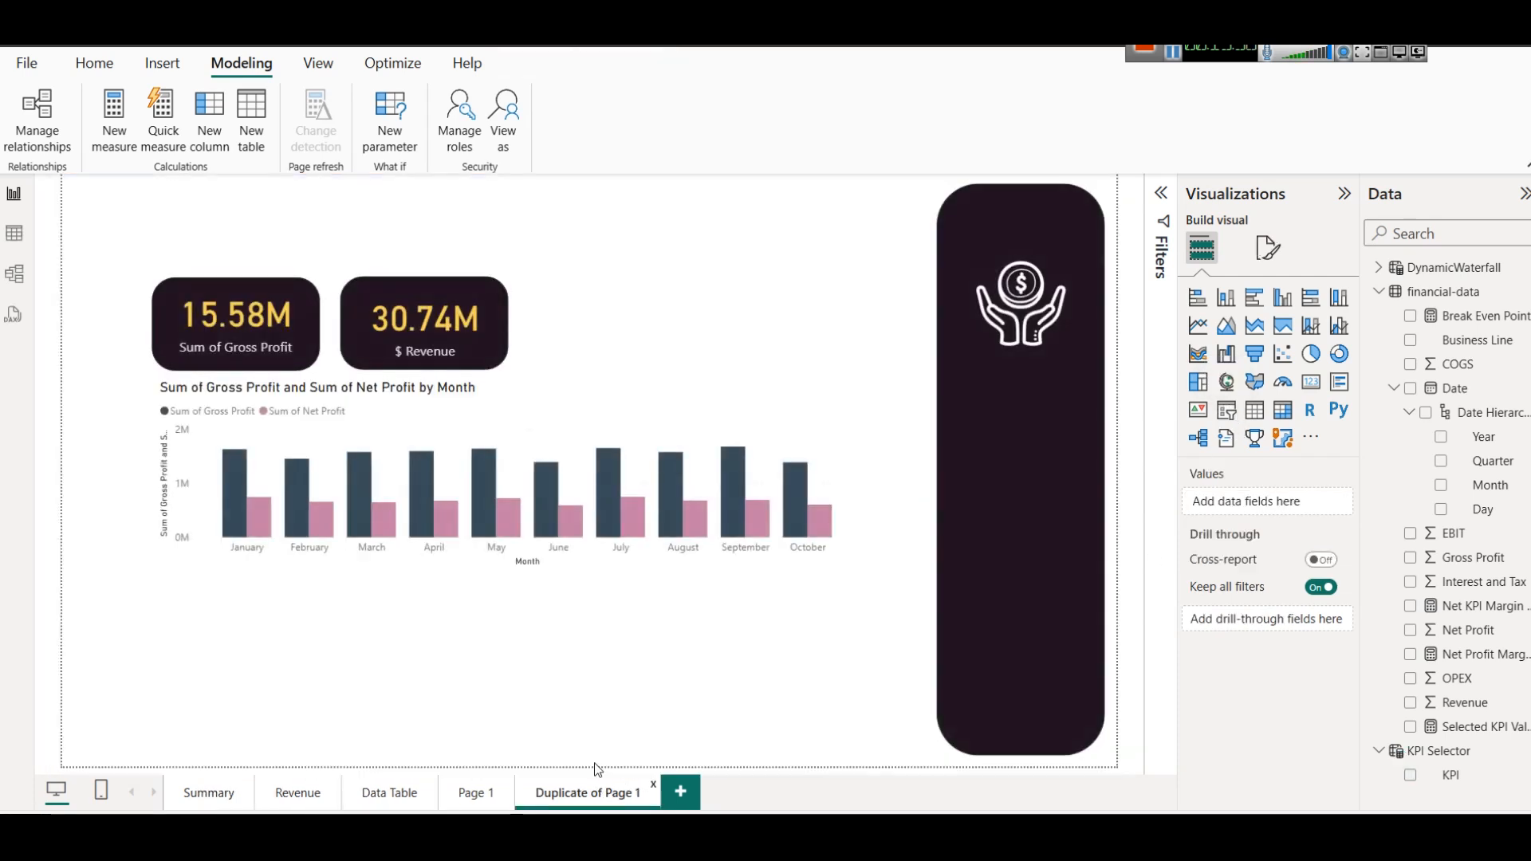
click(591, 516)
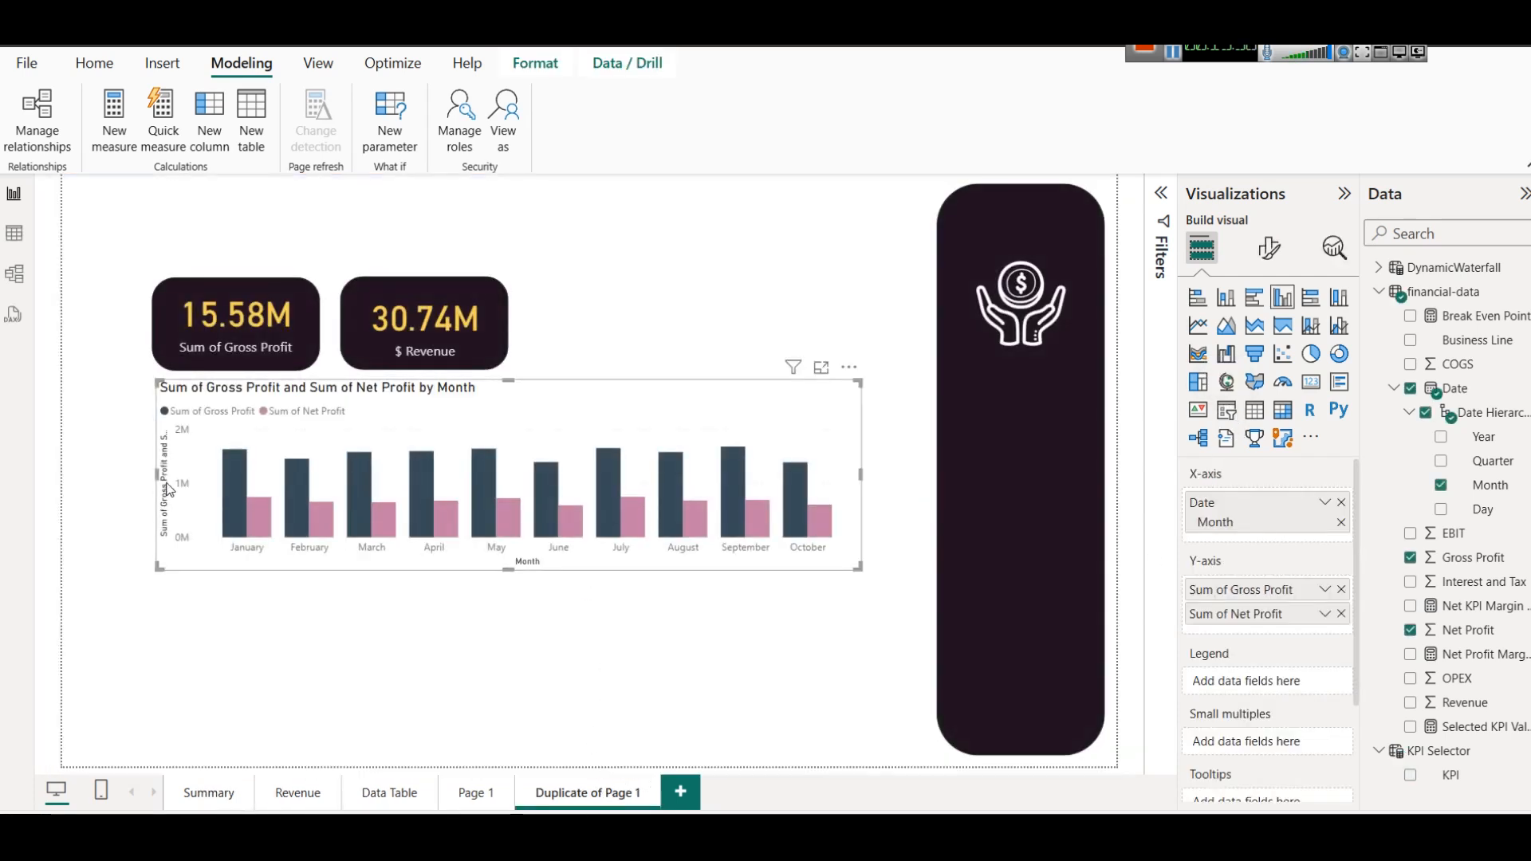
drag(163, 485, 275, 485)
drag(746, 402, 791, 395)
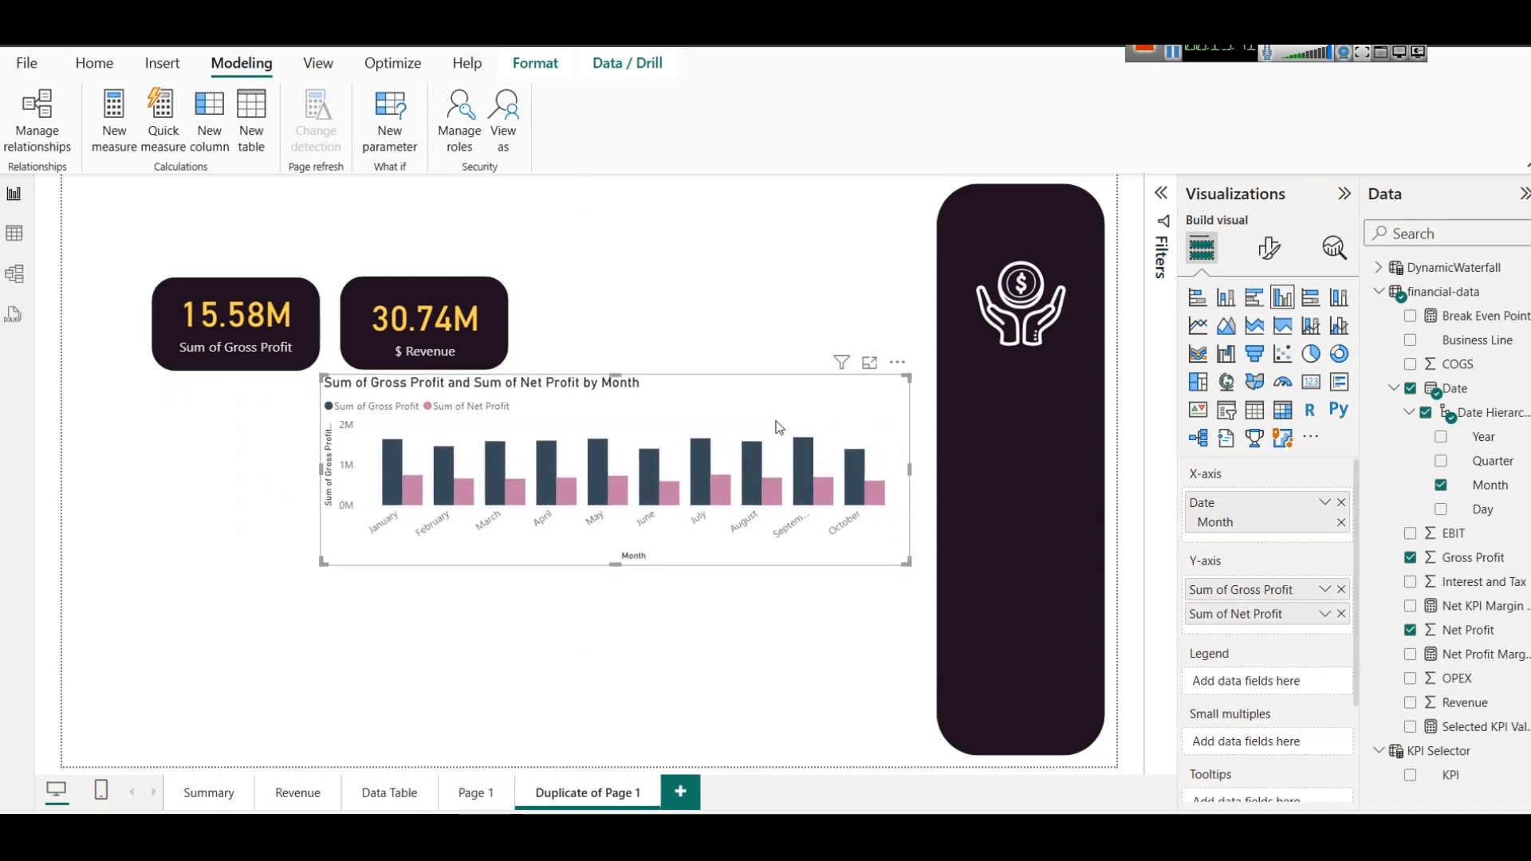
click(156, 294)
ctrl+click(499, 361)
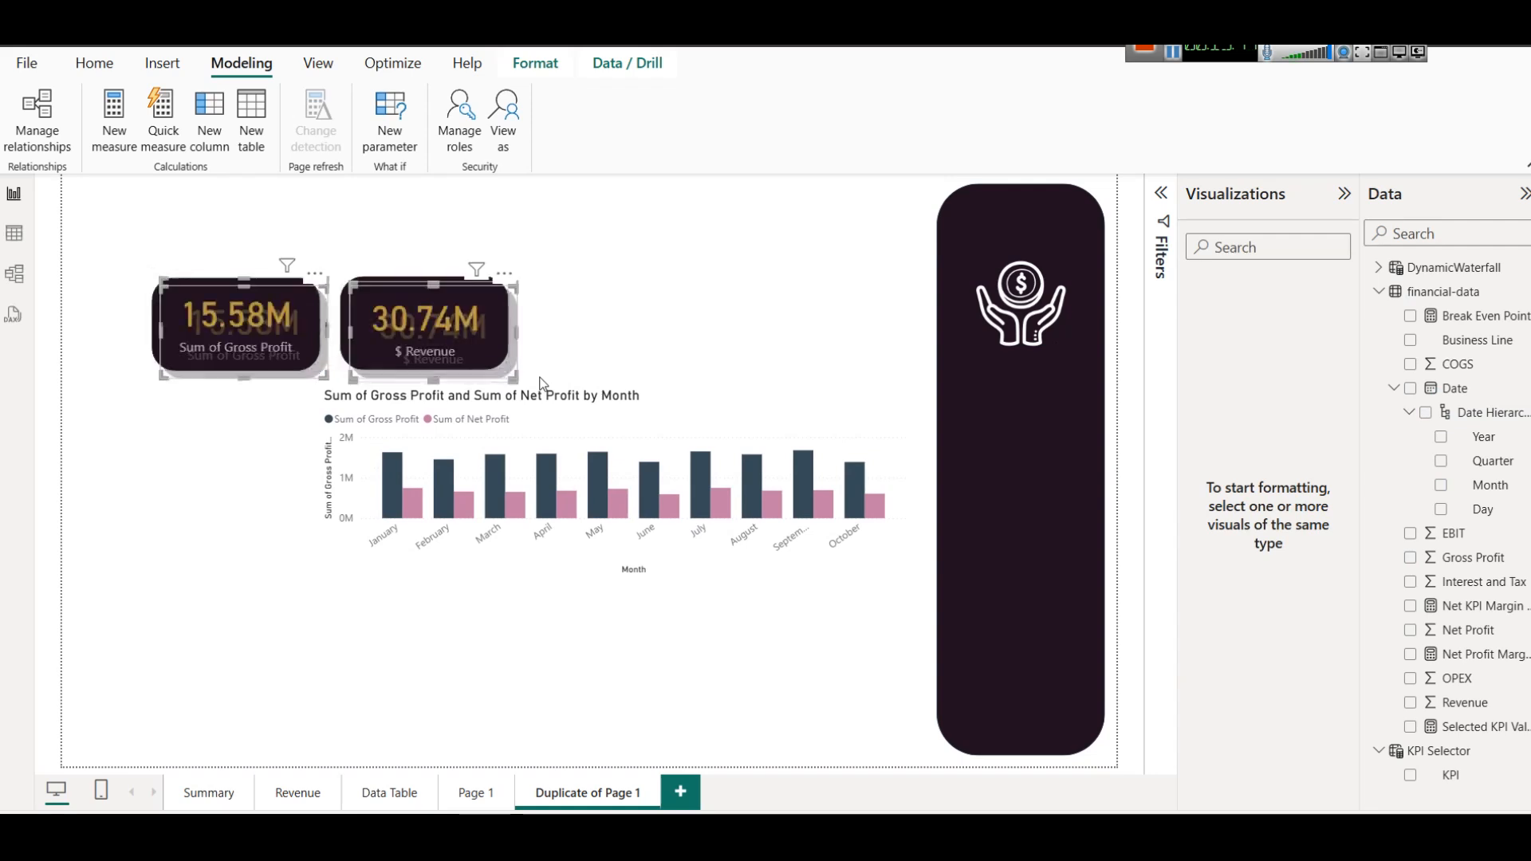
click(334, 319)
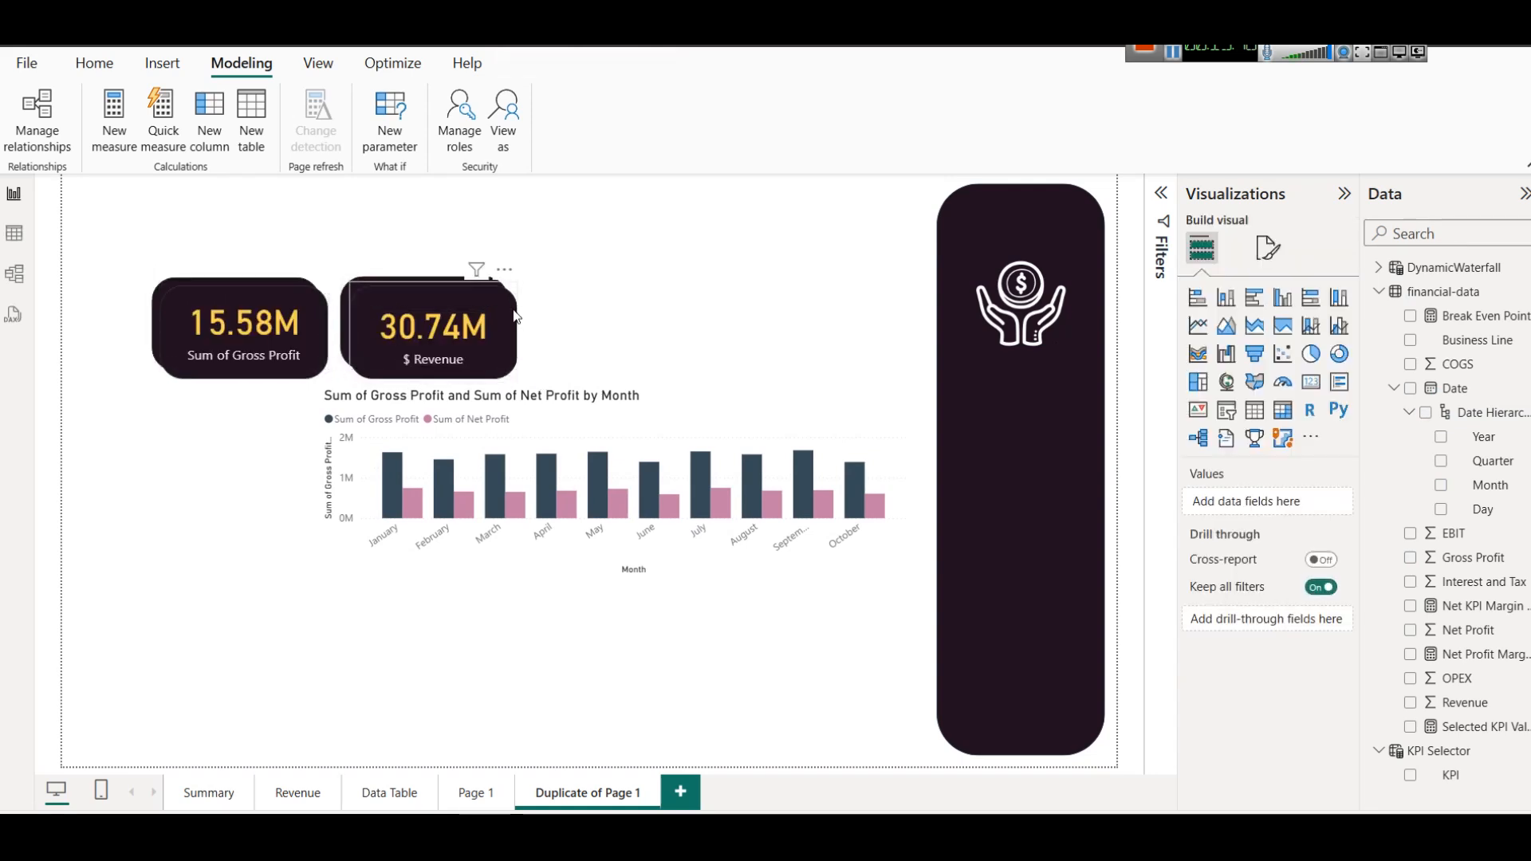
key(ctrl+z)
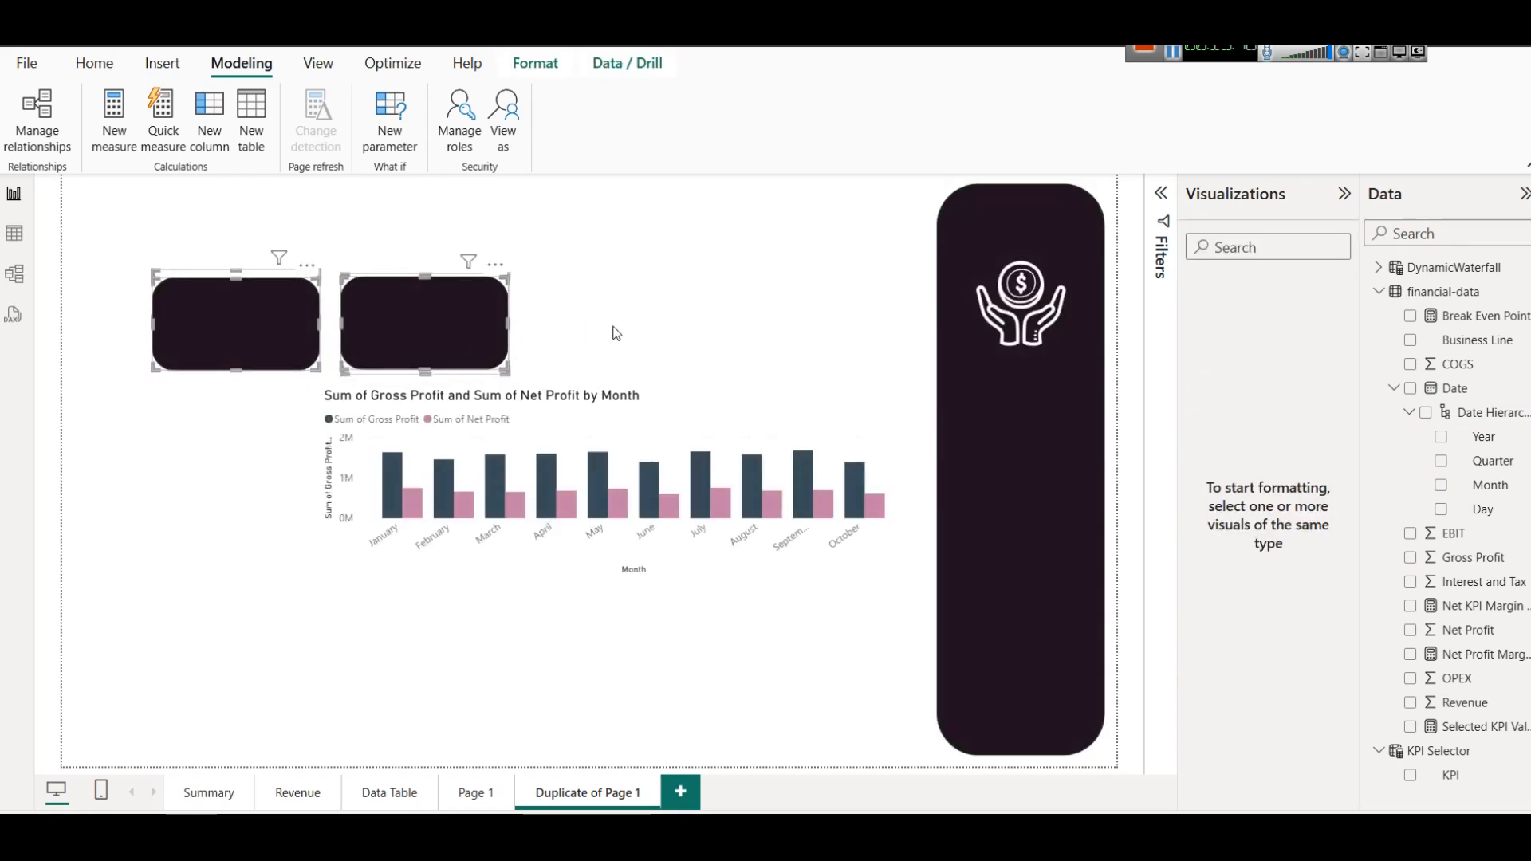
click(617, 333)
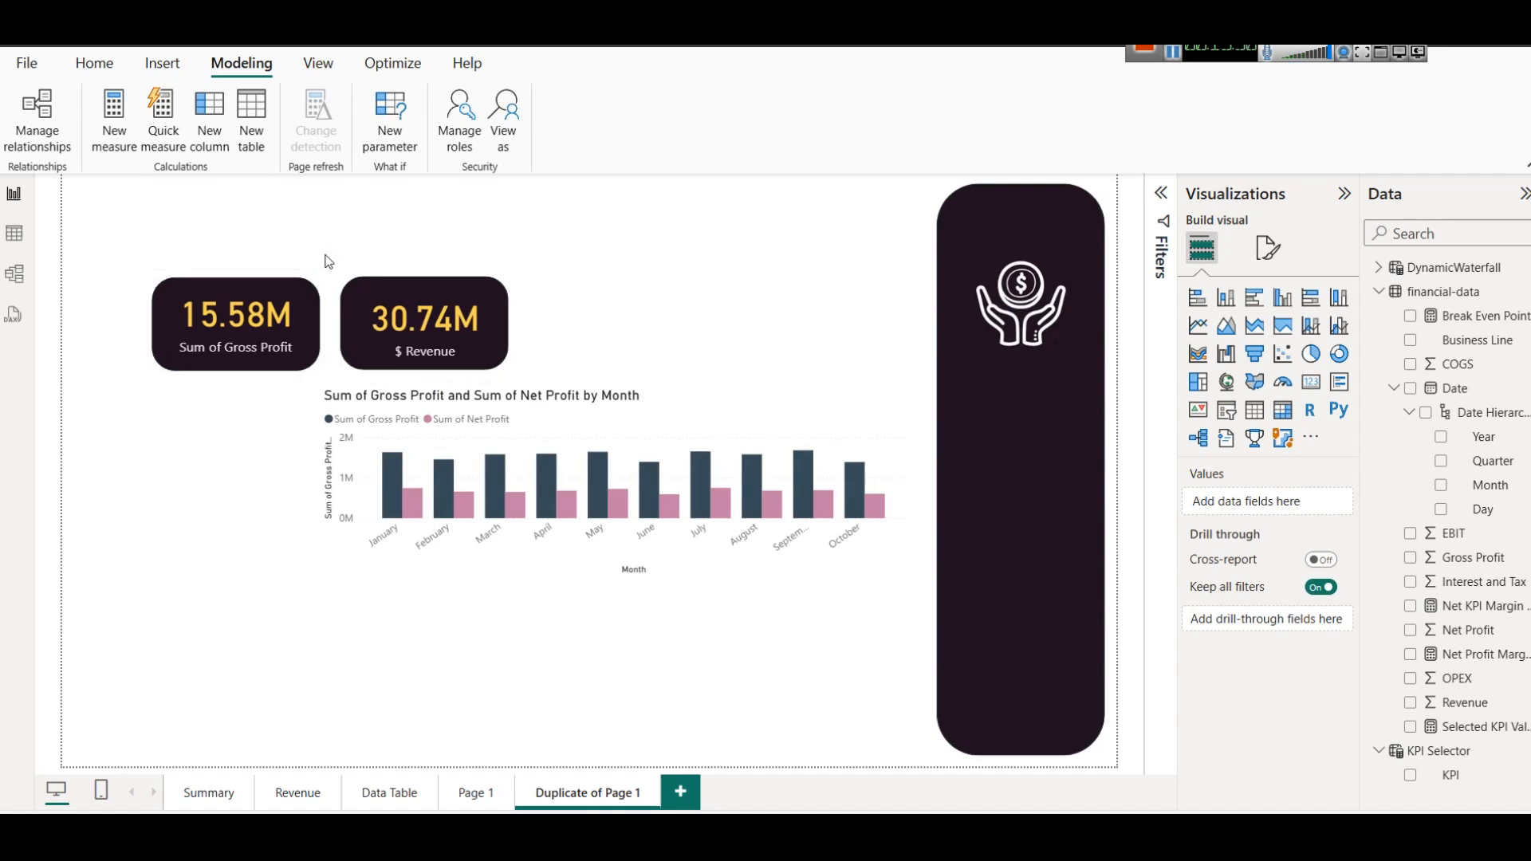
Duplicate the $ Revenue card twice and place the copies in a row beside it.
click(429, 350)
drag(429, 350, 598, 332)
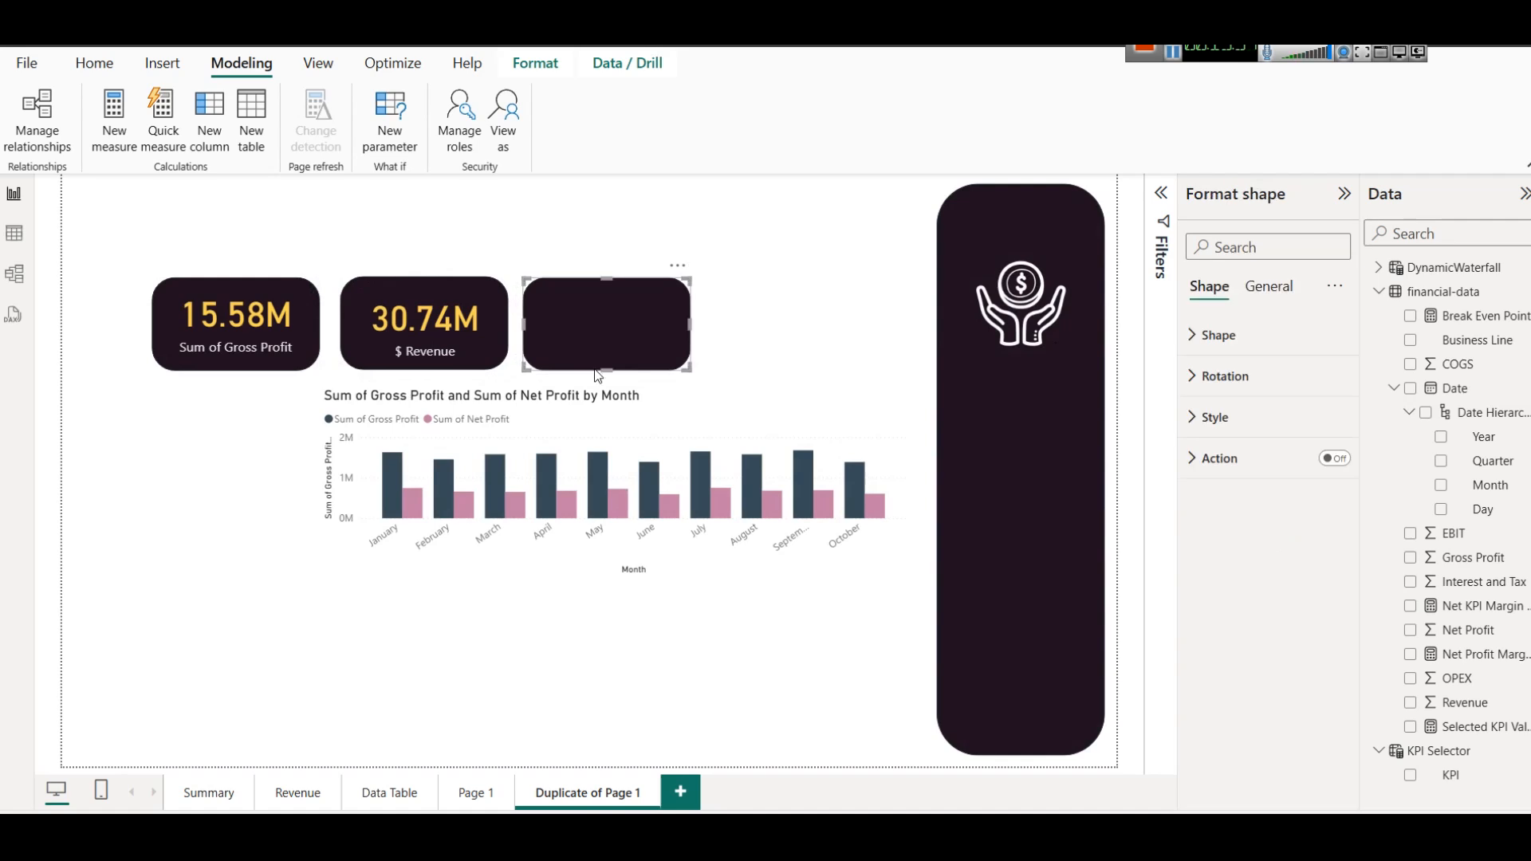
drag(438, 338, 785, 323)
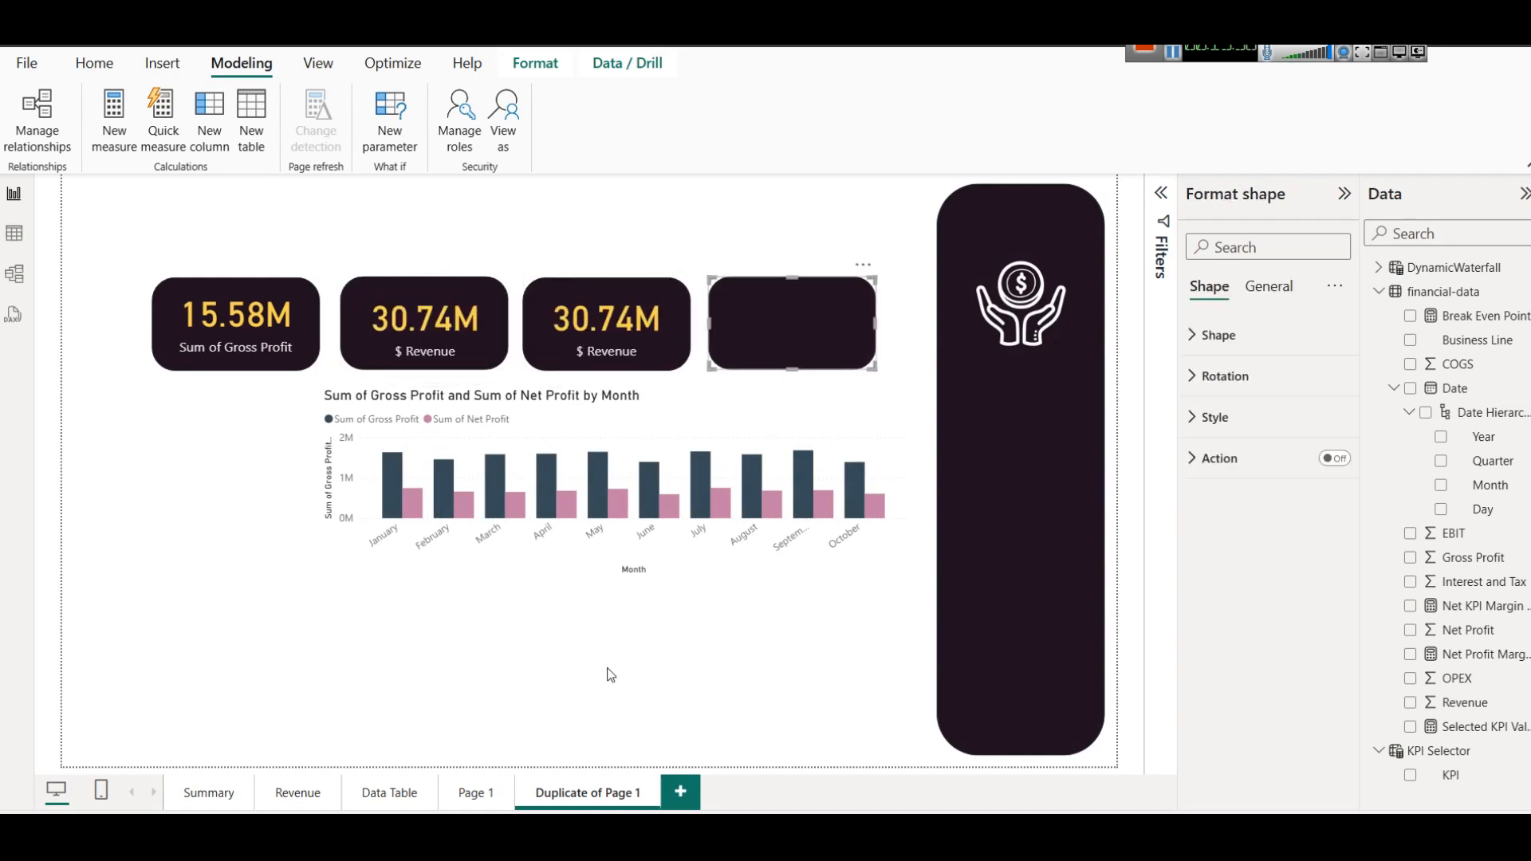
click(610, 676)
Move the monthly column chart left so its right edge lines up with the last card.
click(642, 561)
drag(642, 561, 636, 561)
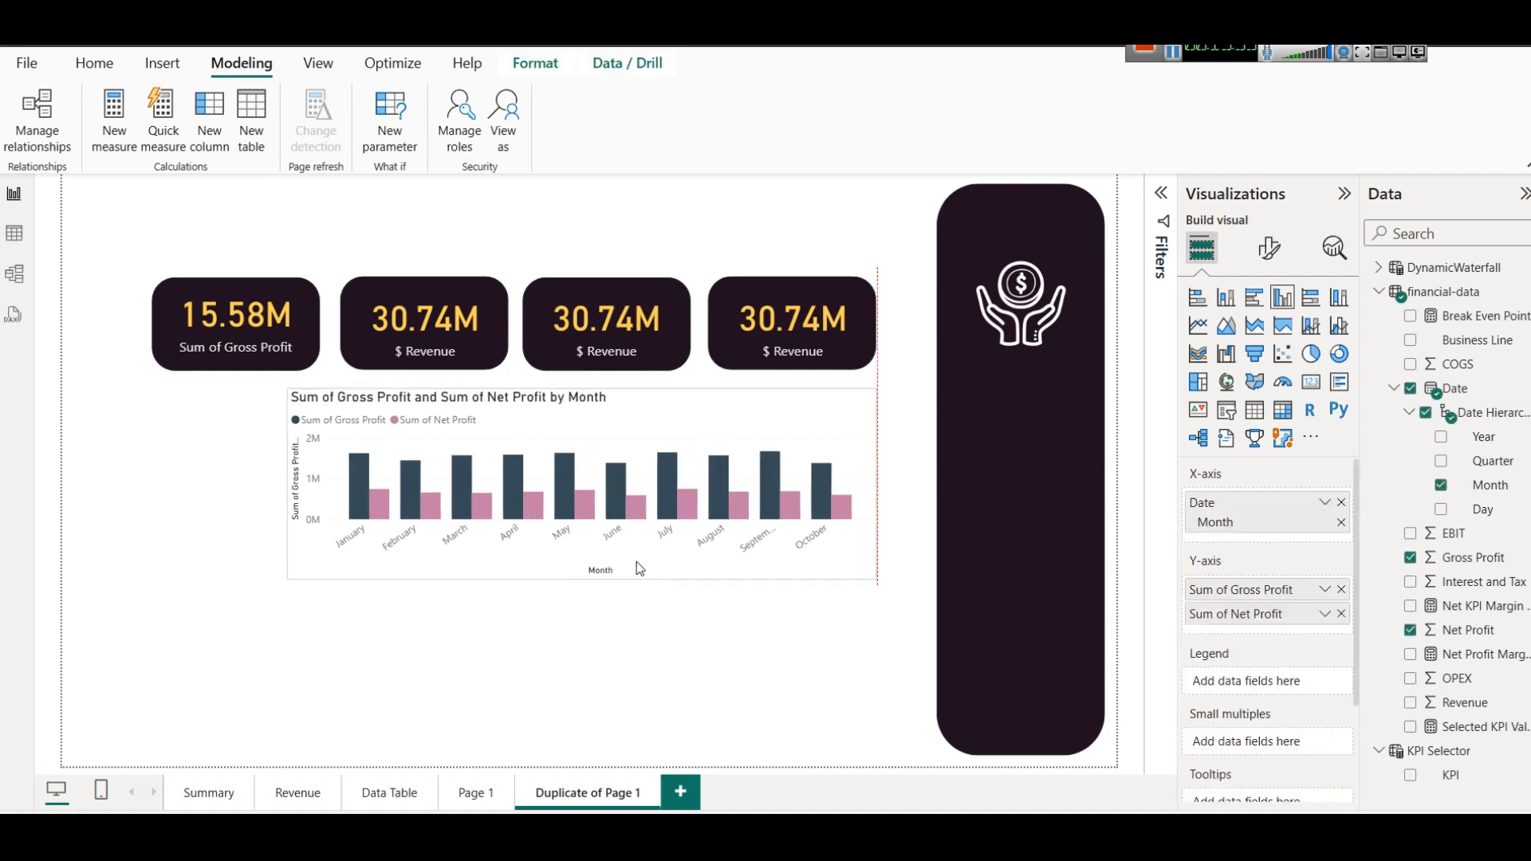
click(636, 623)
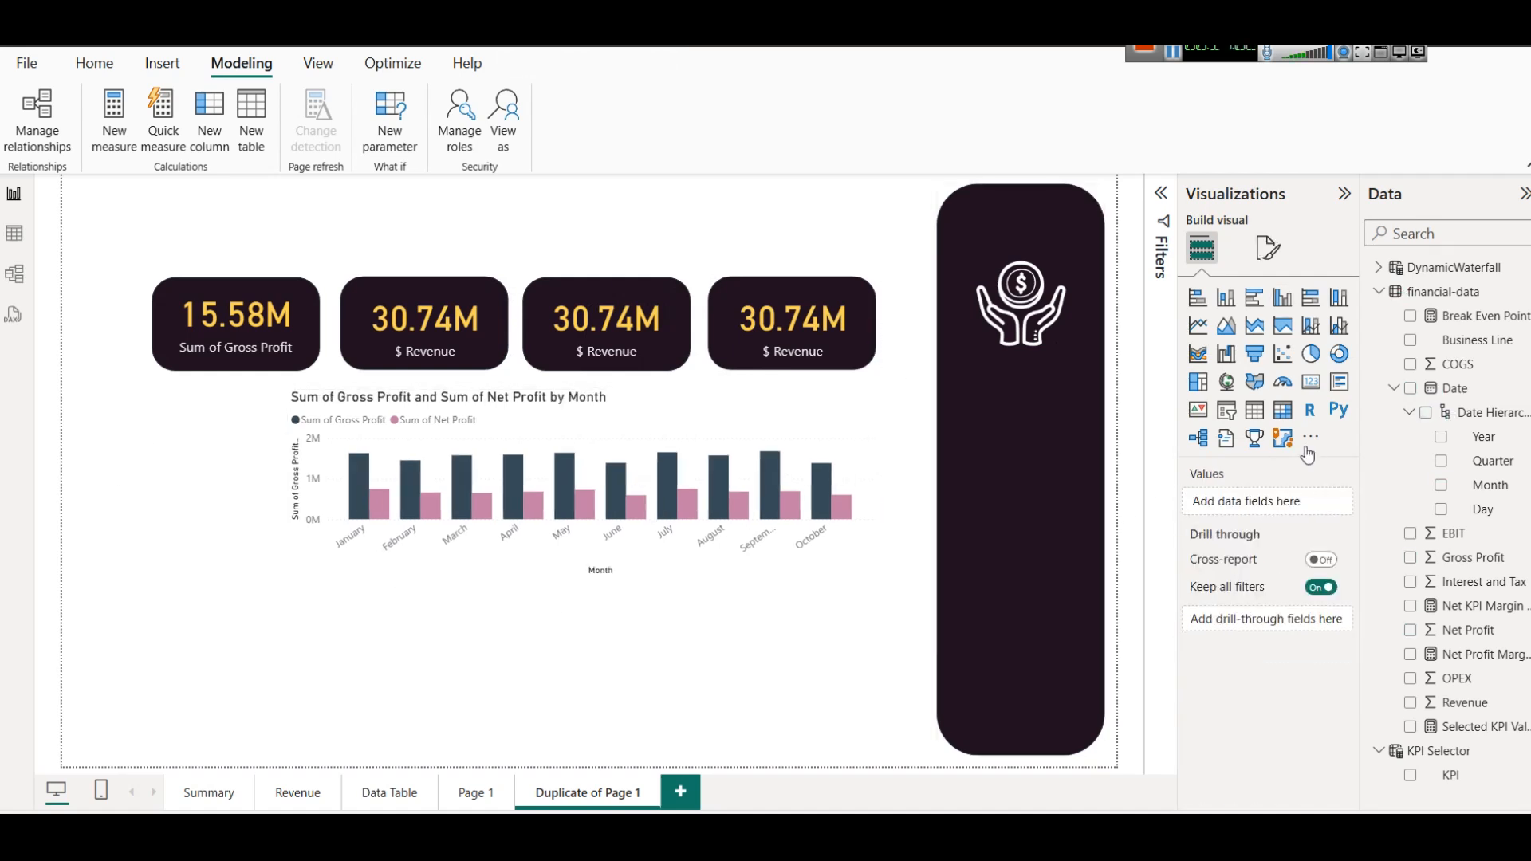
Add a slicer beside the chart, narrow and lengthen it to fit below the first card, and assign the Business Line field.
click(1232, 416)
drag(279, 650, 237, 470)
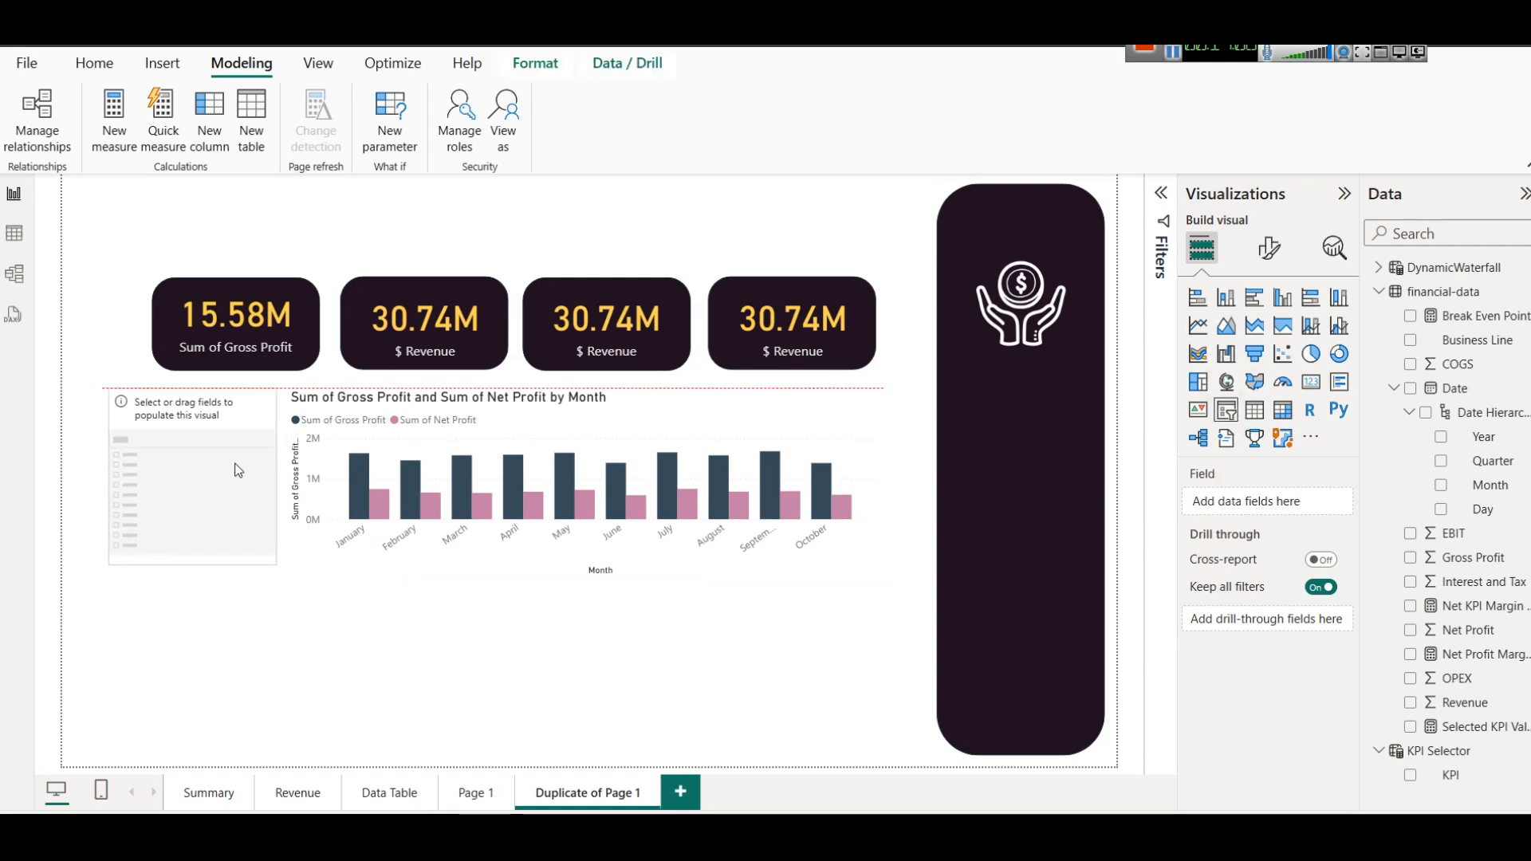
drag(110, 480, 152, 476)
drag(210, 565, 222, 671)
drag(1488, 342, 232, 502)
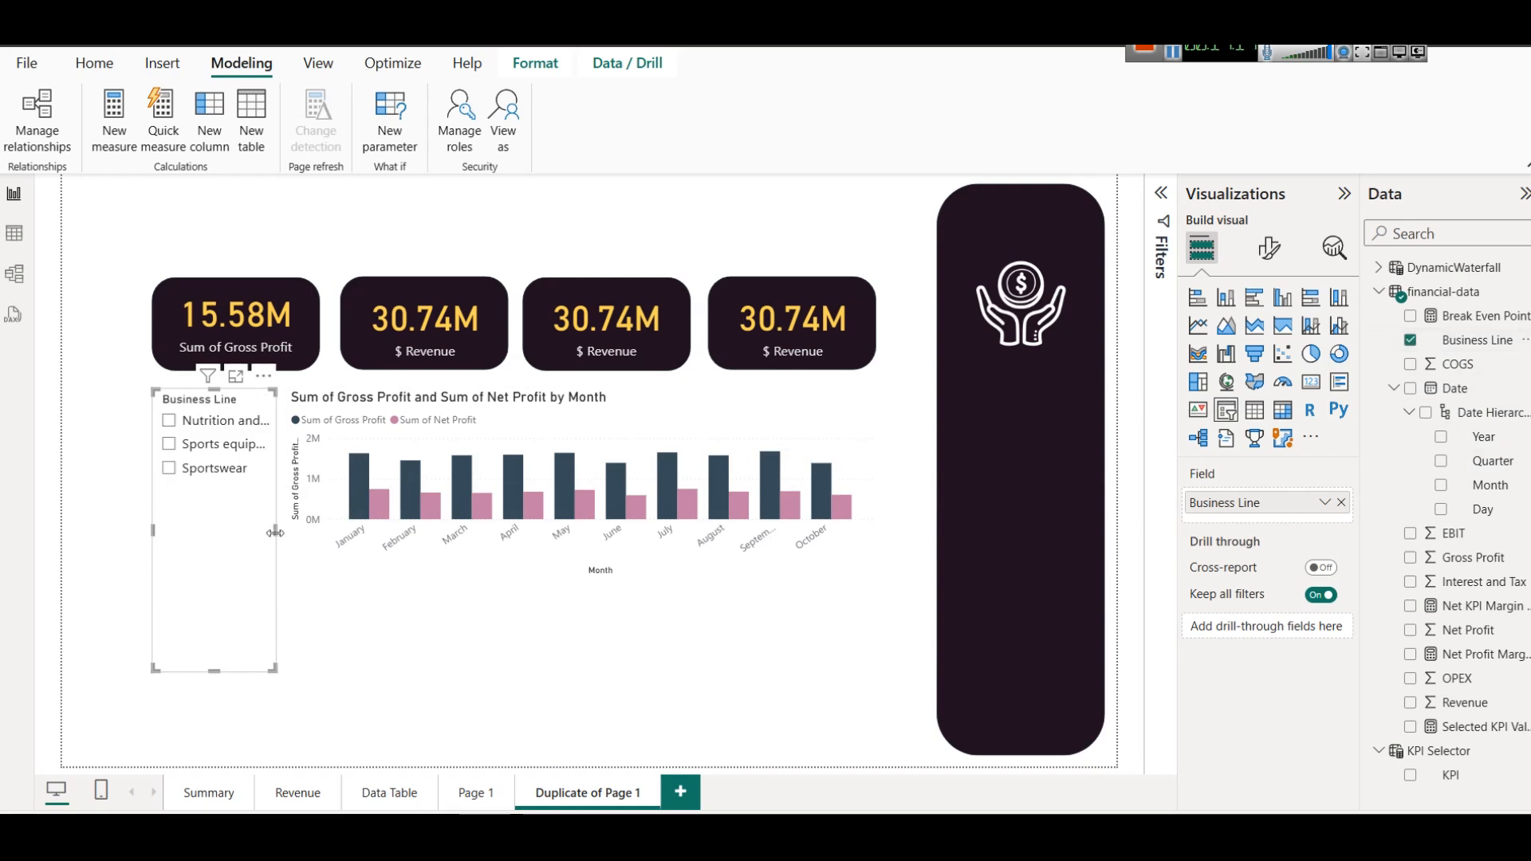
Test the slicer by filtering the page by Sports equipment and Sportswear, clearing the selection at the end.
click(217, 444)
click(203, 474)
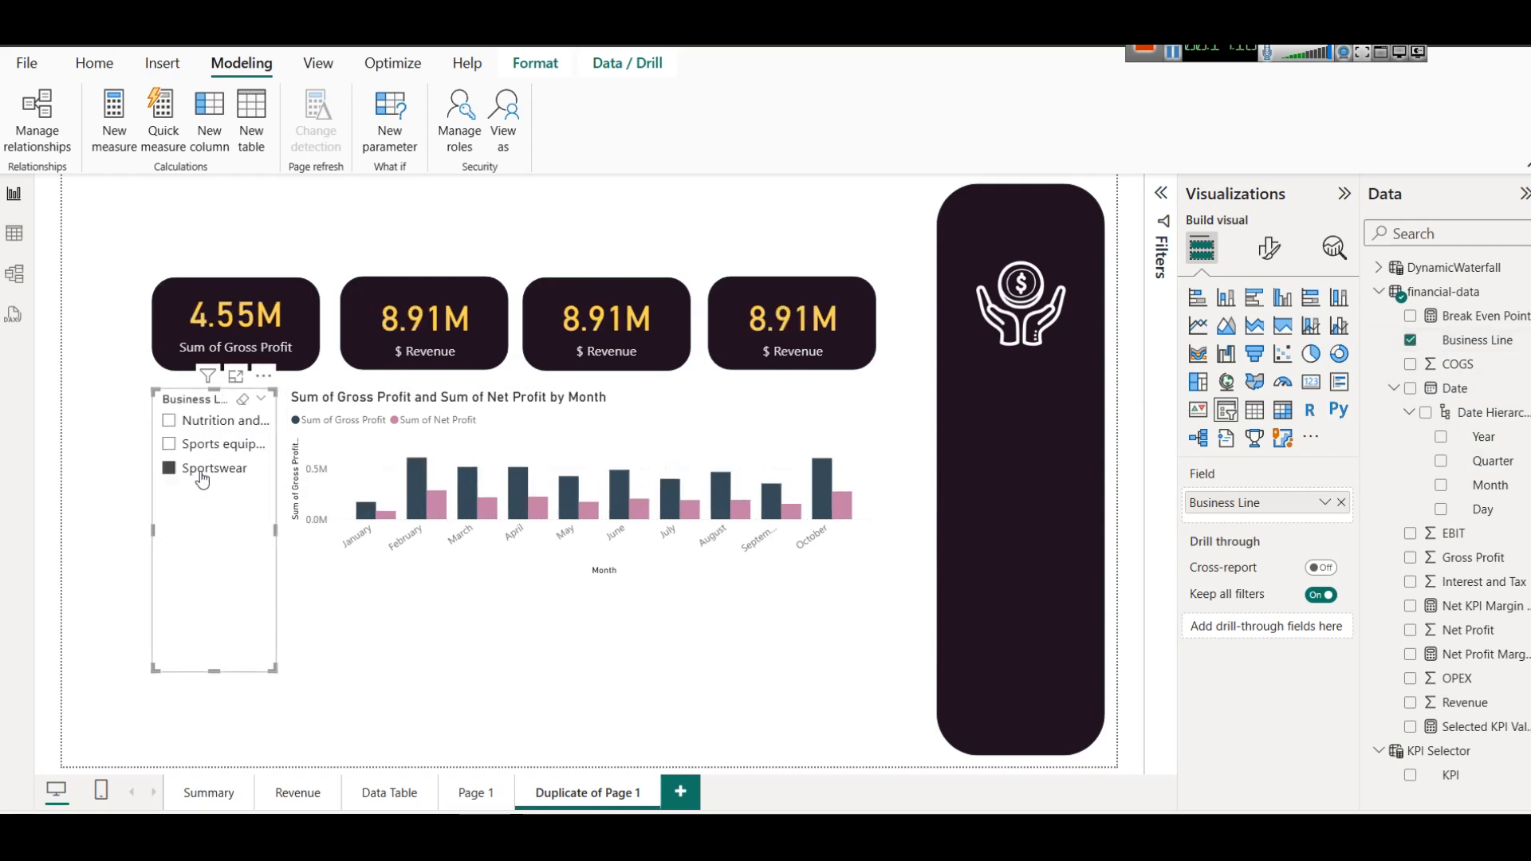
click(202, 475)
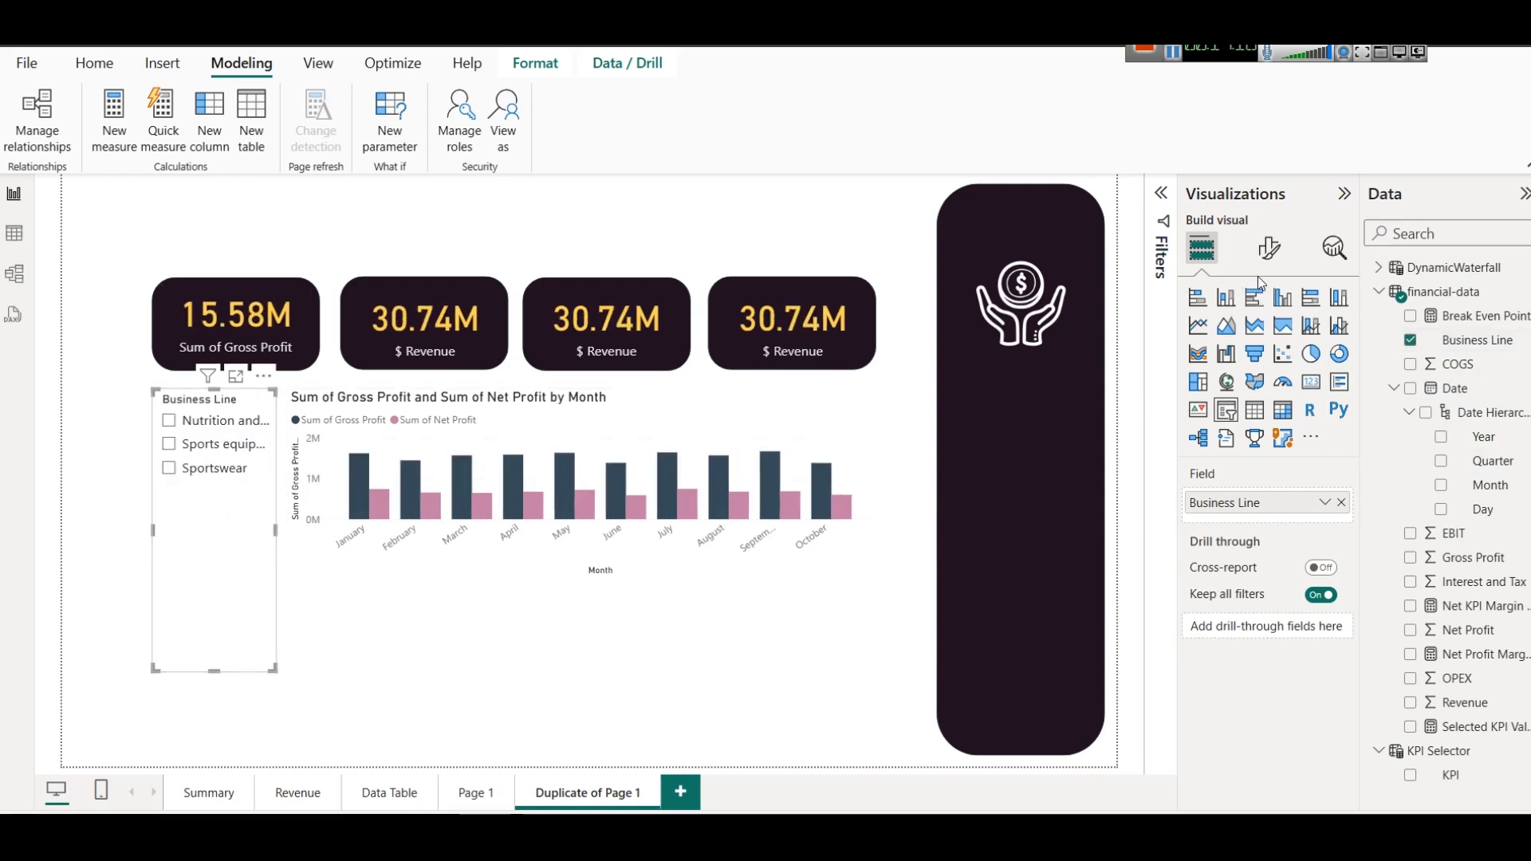
Set the Business Line slicer's style to Tile and try the Nutrition and Food Supplements tile, leaving it cleared.
click(1270, 248)
click(1278, 393)
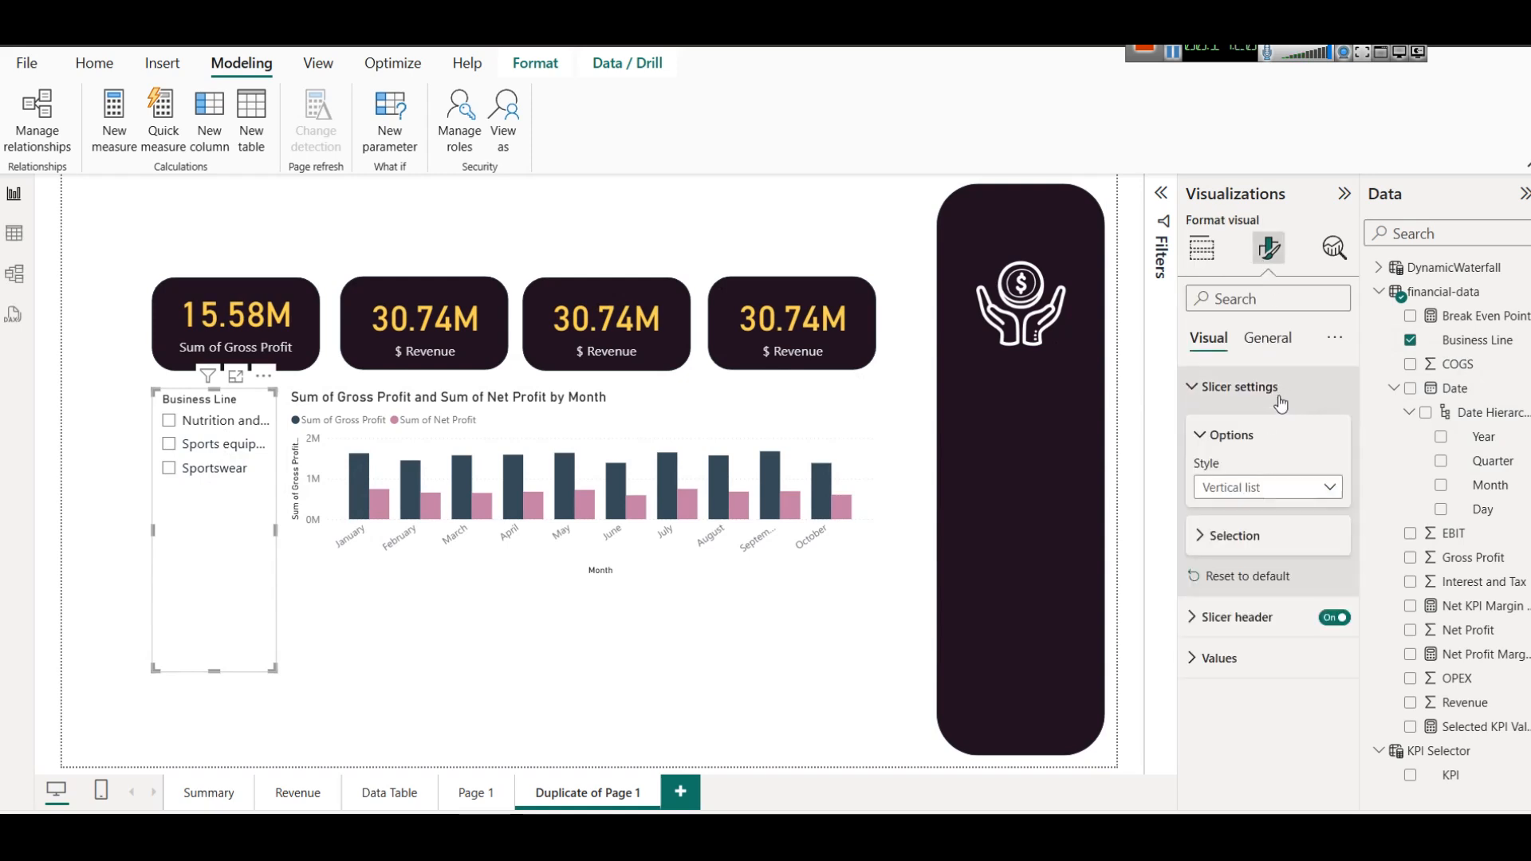
click(1270, 488)
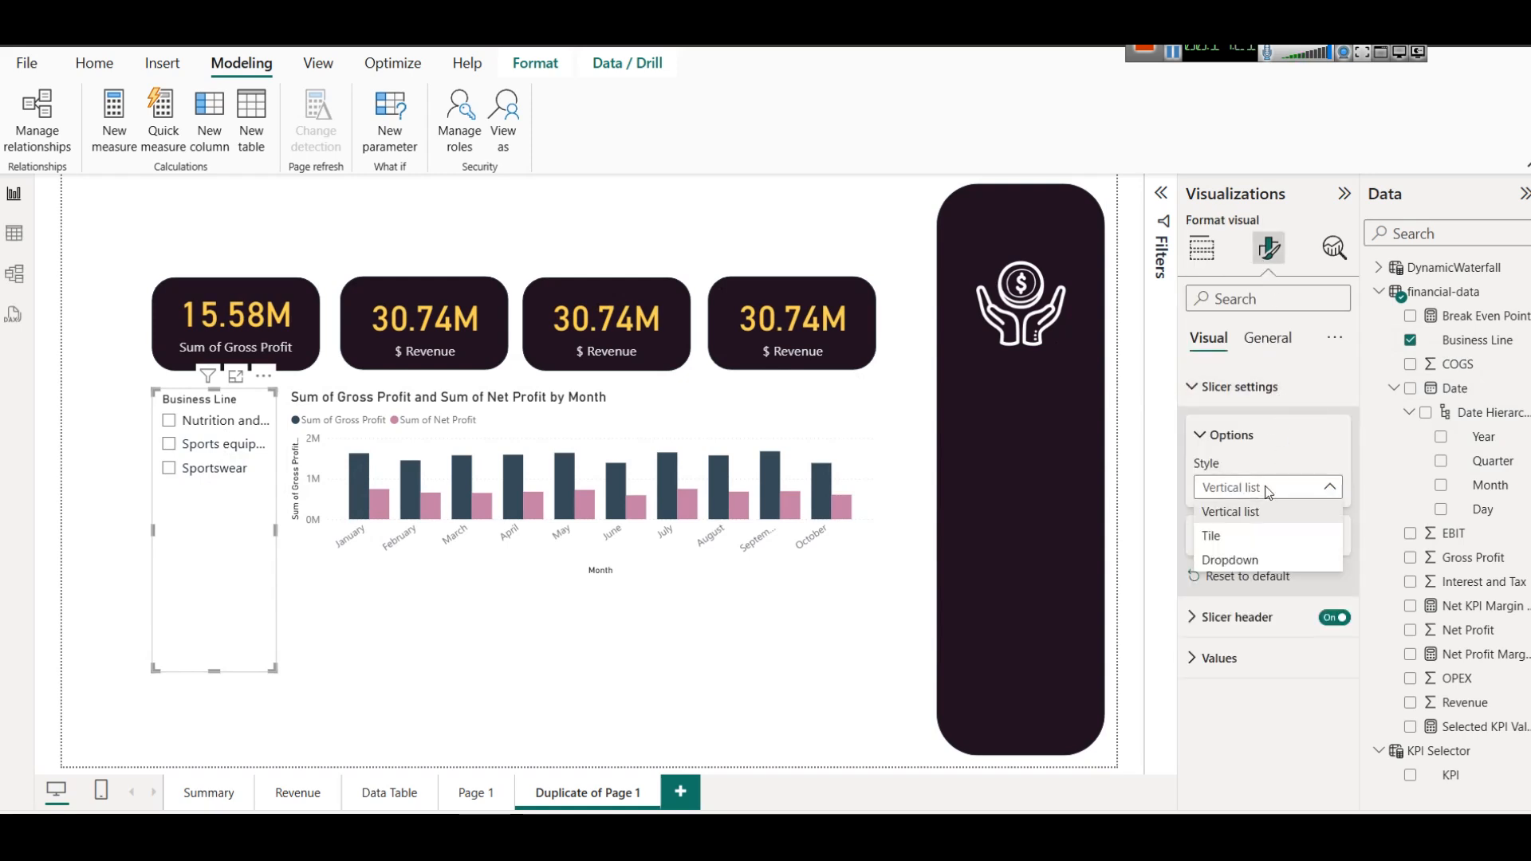
click(1271, 535)
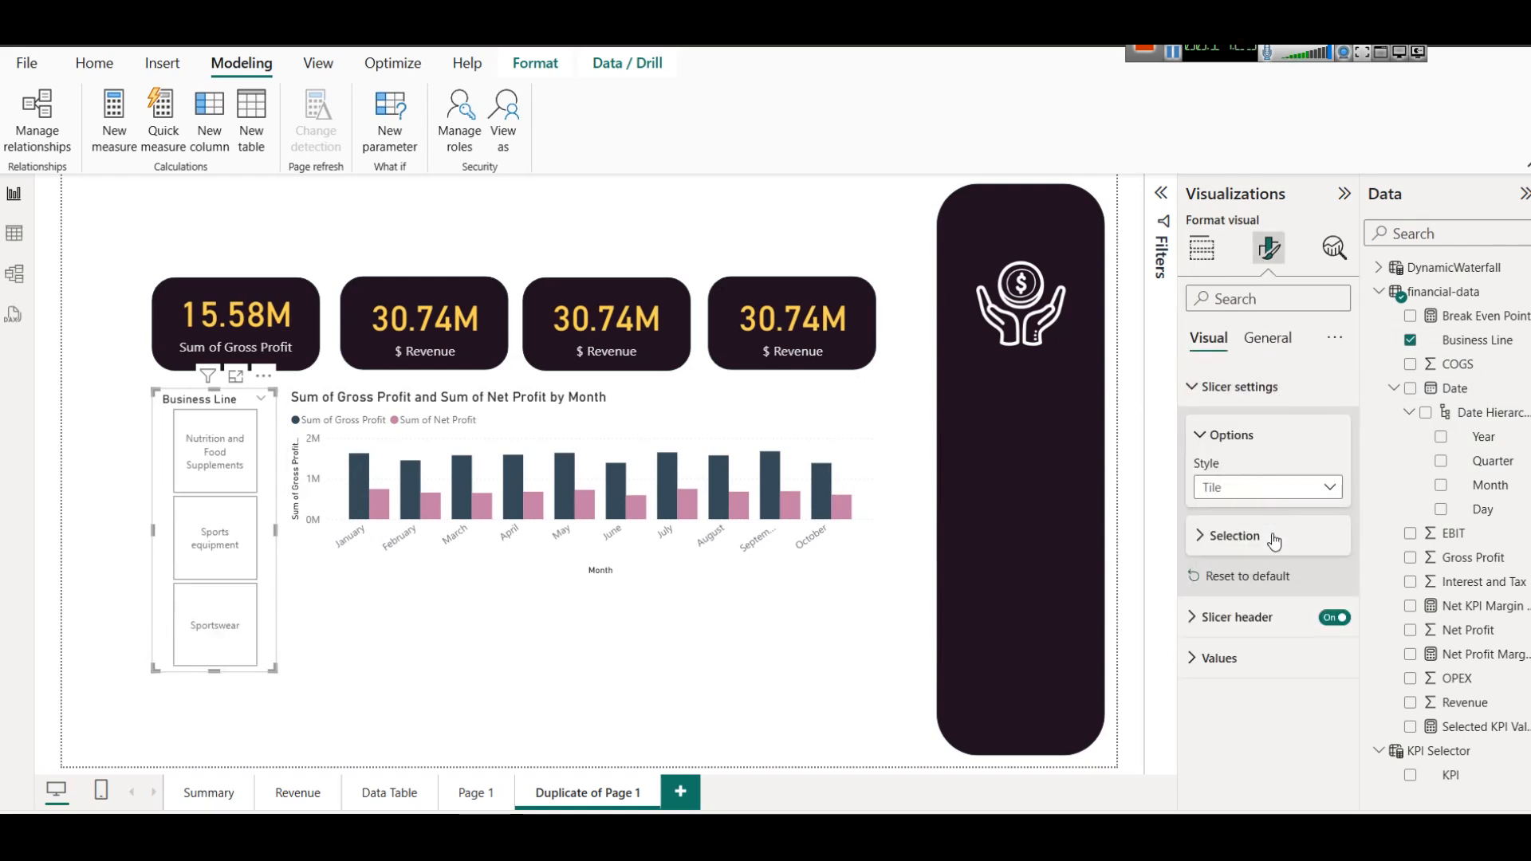
click(211, 477)
click(211, 477)
Give the slicer tiles a near-black background colour and a light font colour.
click(1215, 659)
scroll(1214, 668, down, 3)
click(1217, 742)
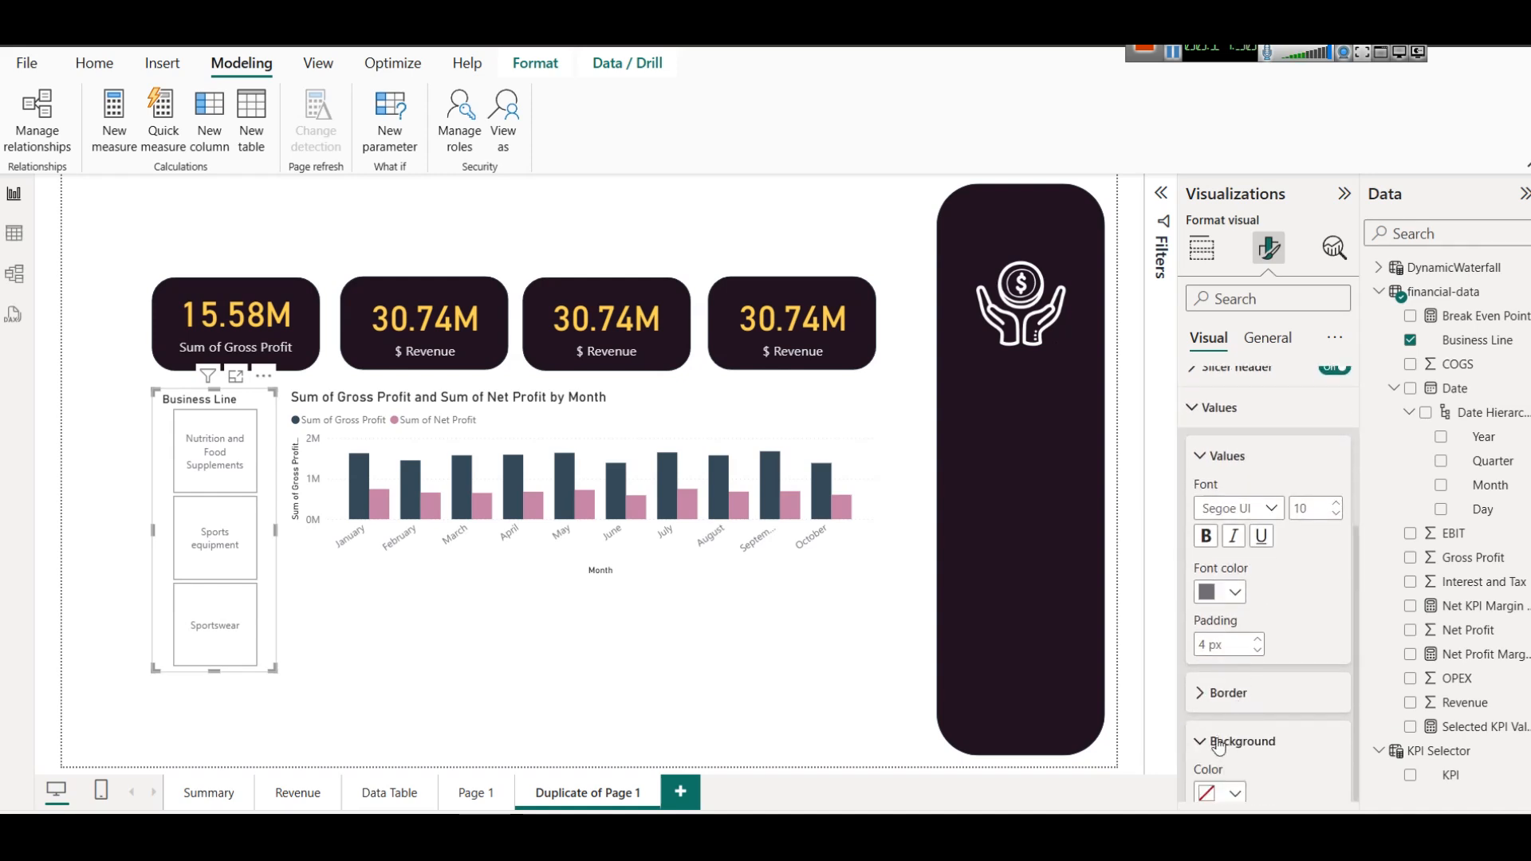
scroll(1218, 745, down, 1)
click(1232, 742)
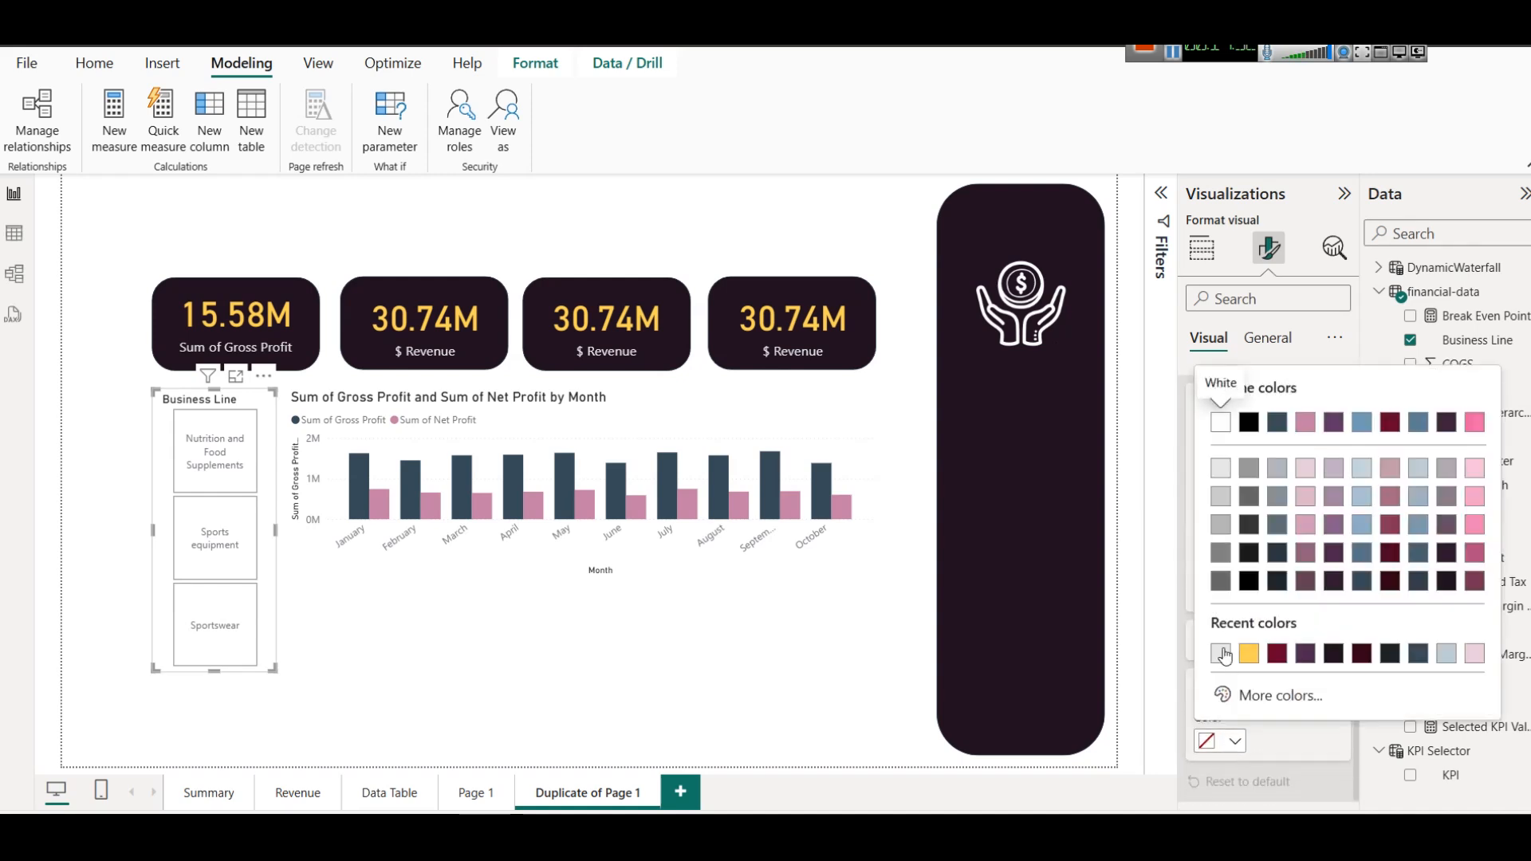
click(1390, 654)
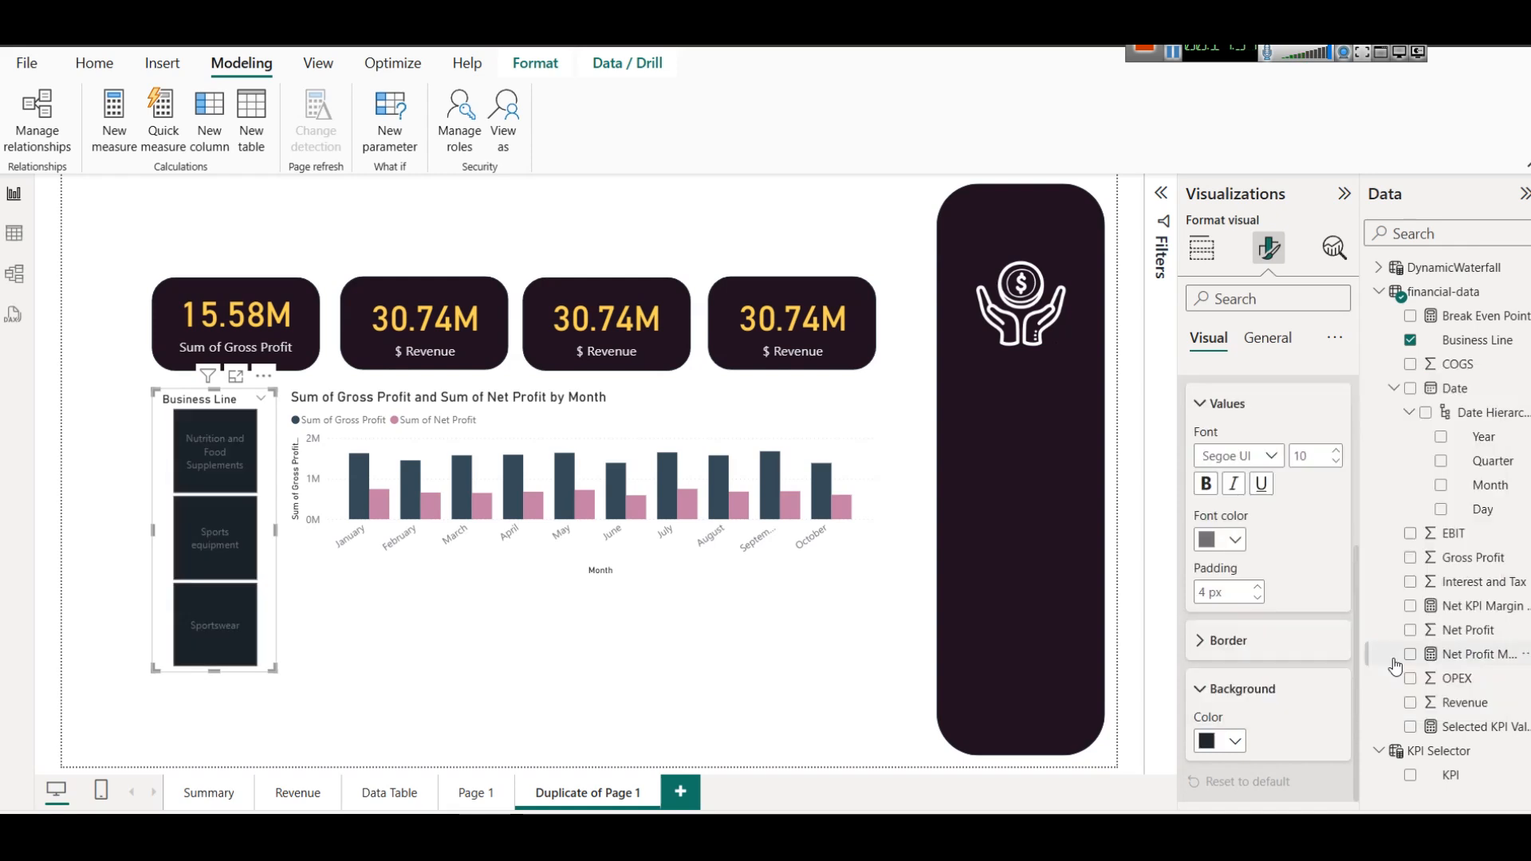
click(1236, 541)
click(1233, 276)
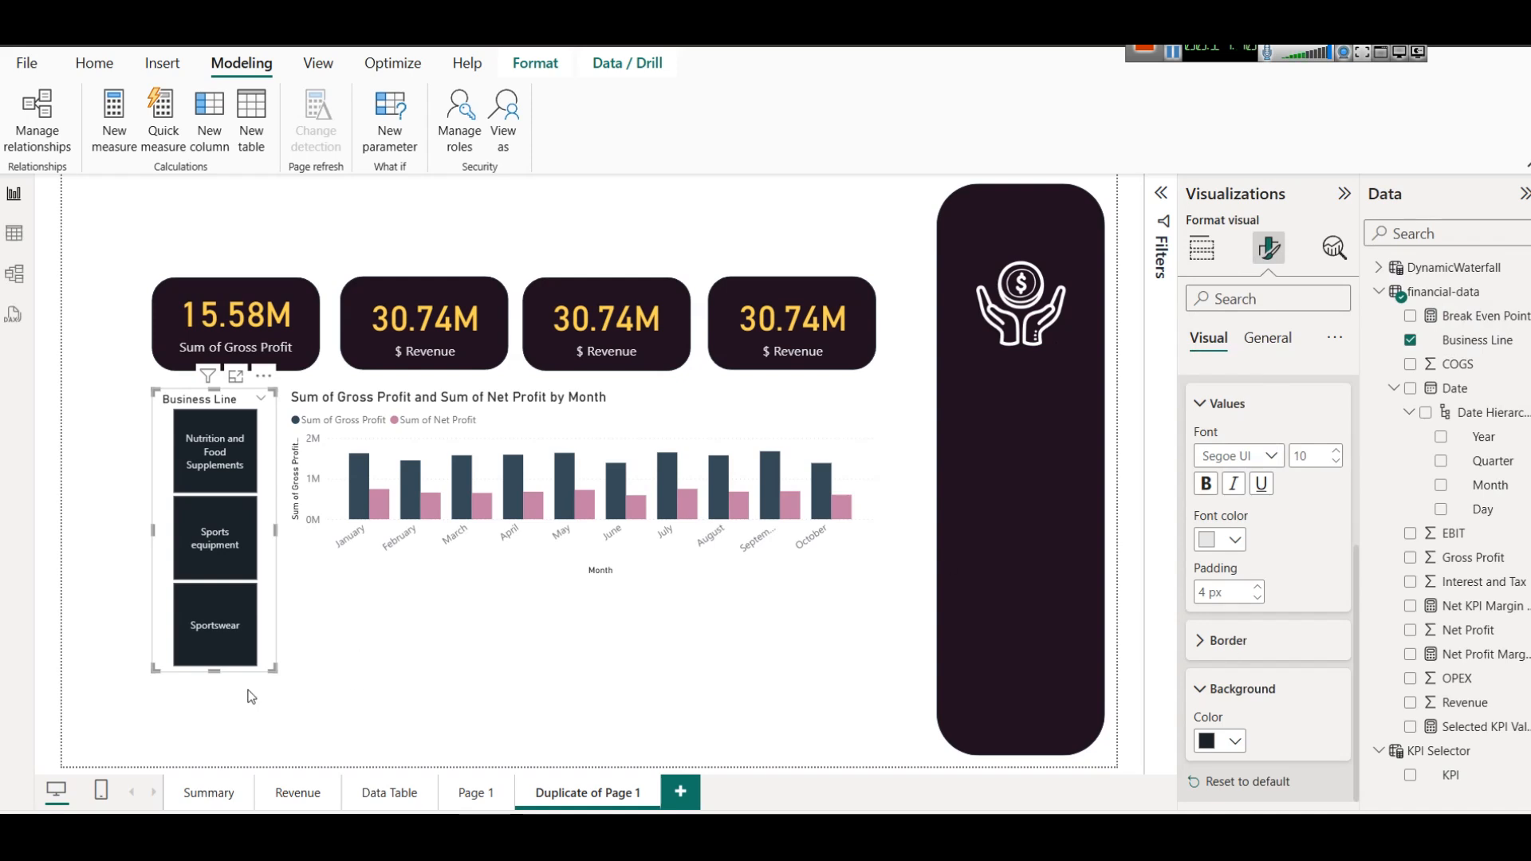
Test the Sportswear, Sports equipment, and Nutrition and Food Supplements tiles one by one, clearing each selection.
click(215, 627)
click(215, 628)
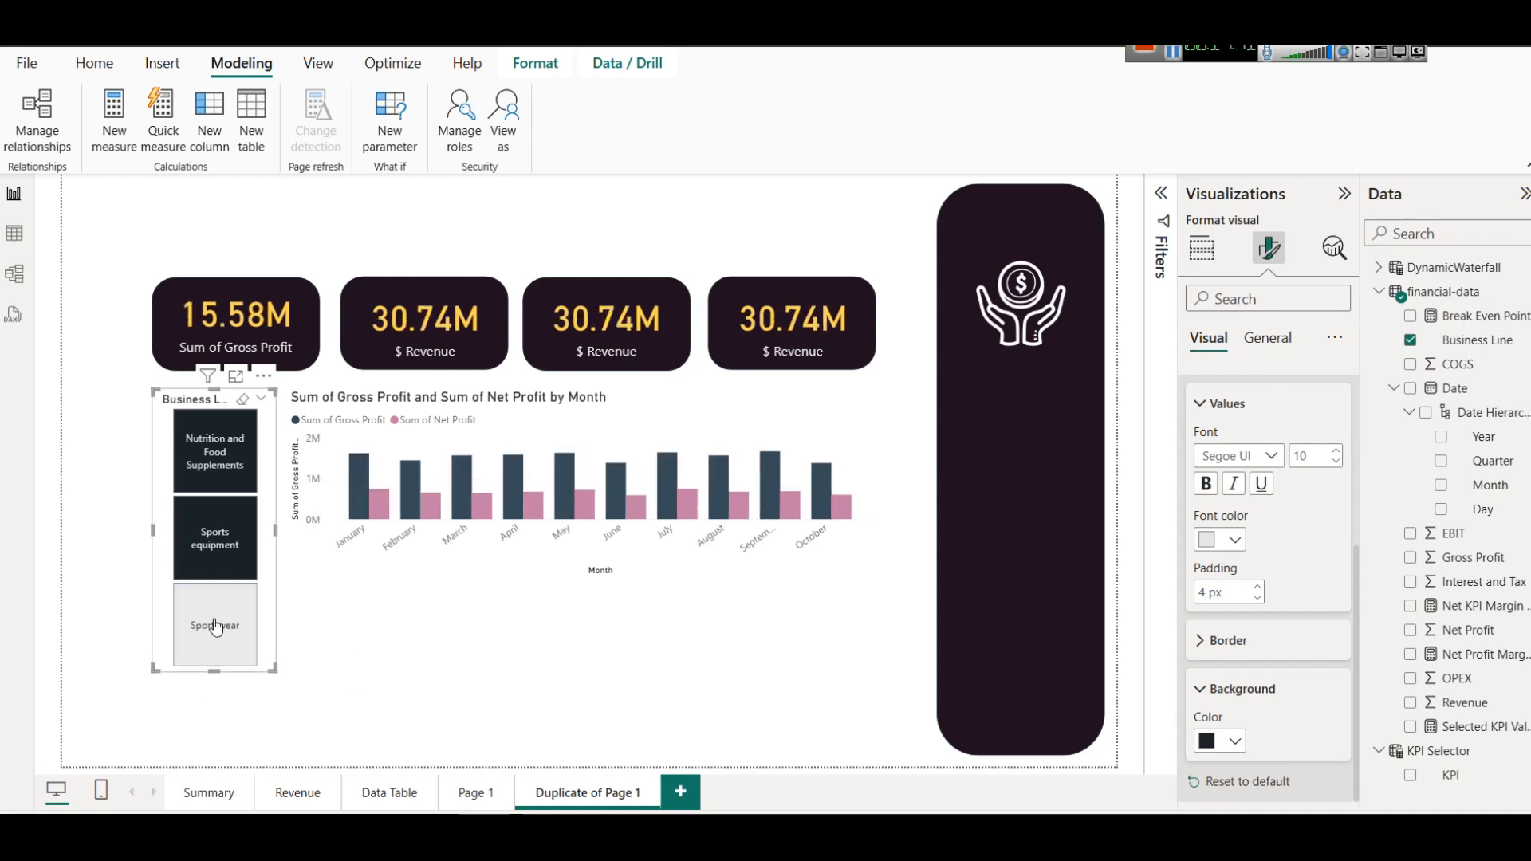
click(216, 547)
click(216, 546)
click(205, 472)
click(205, 472)
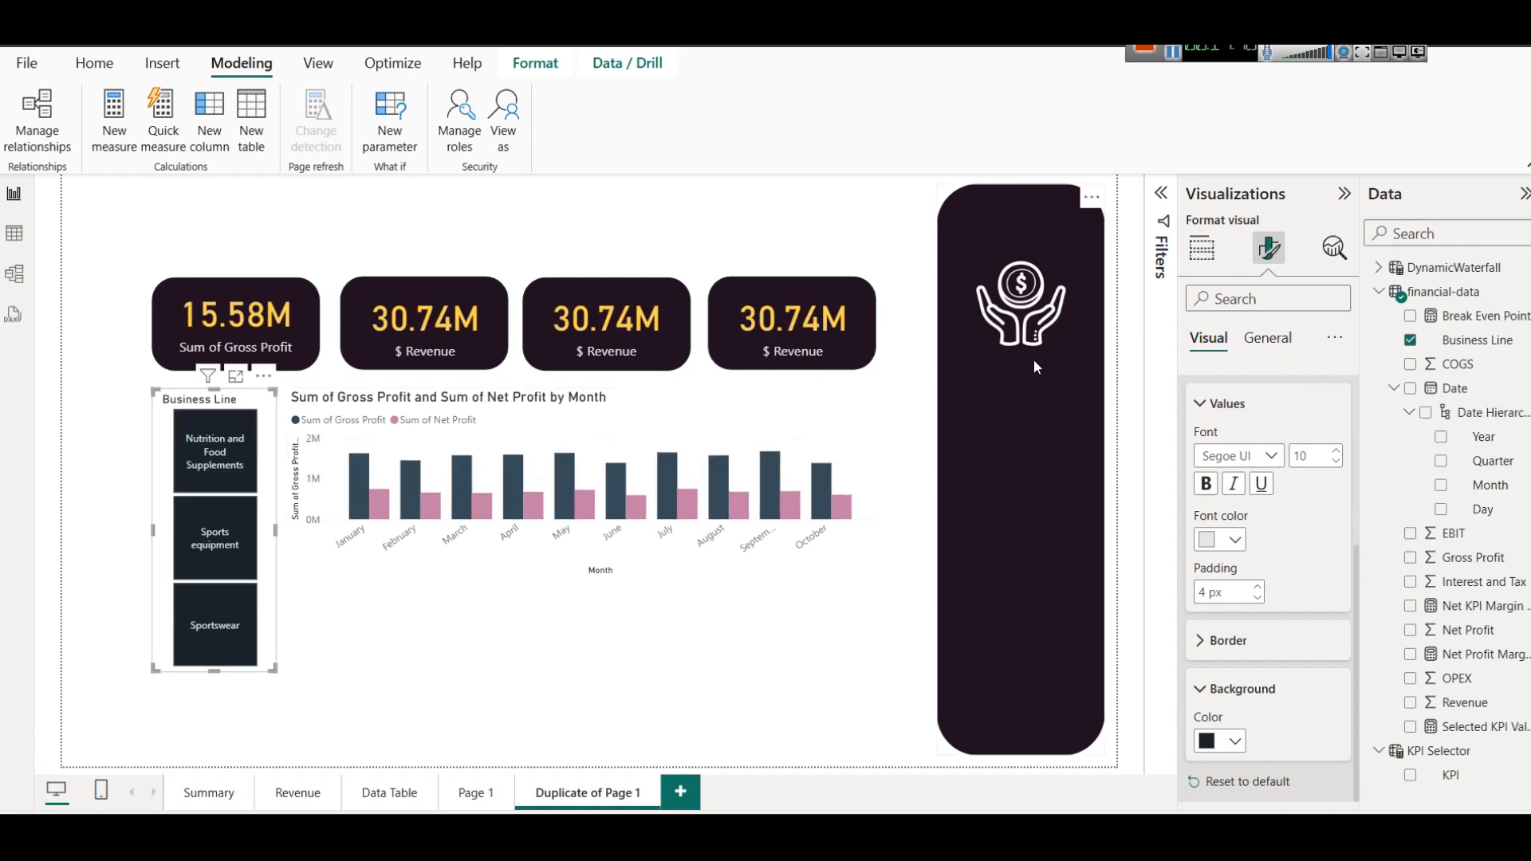
Replace the slicer's Business Line field with KPI from the KPI Selector table and lengthen the slicer downward.
click(1192, 252)
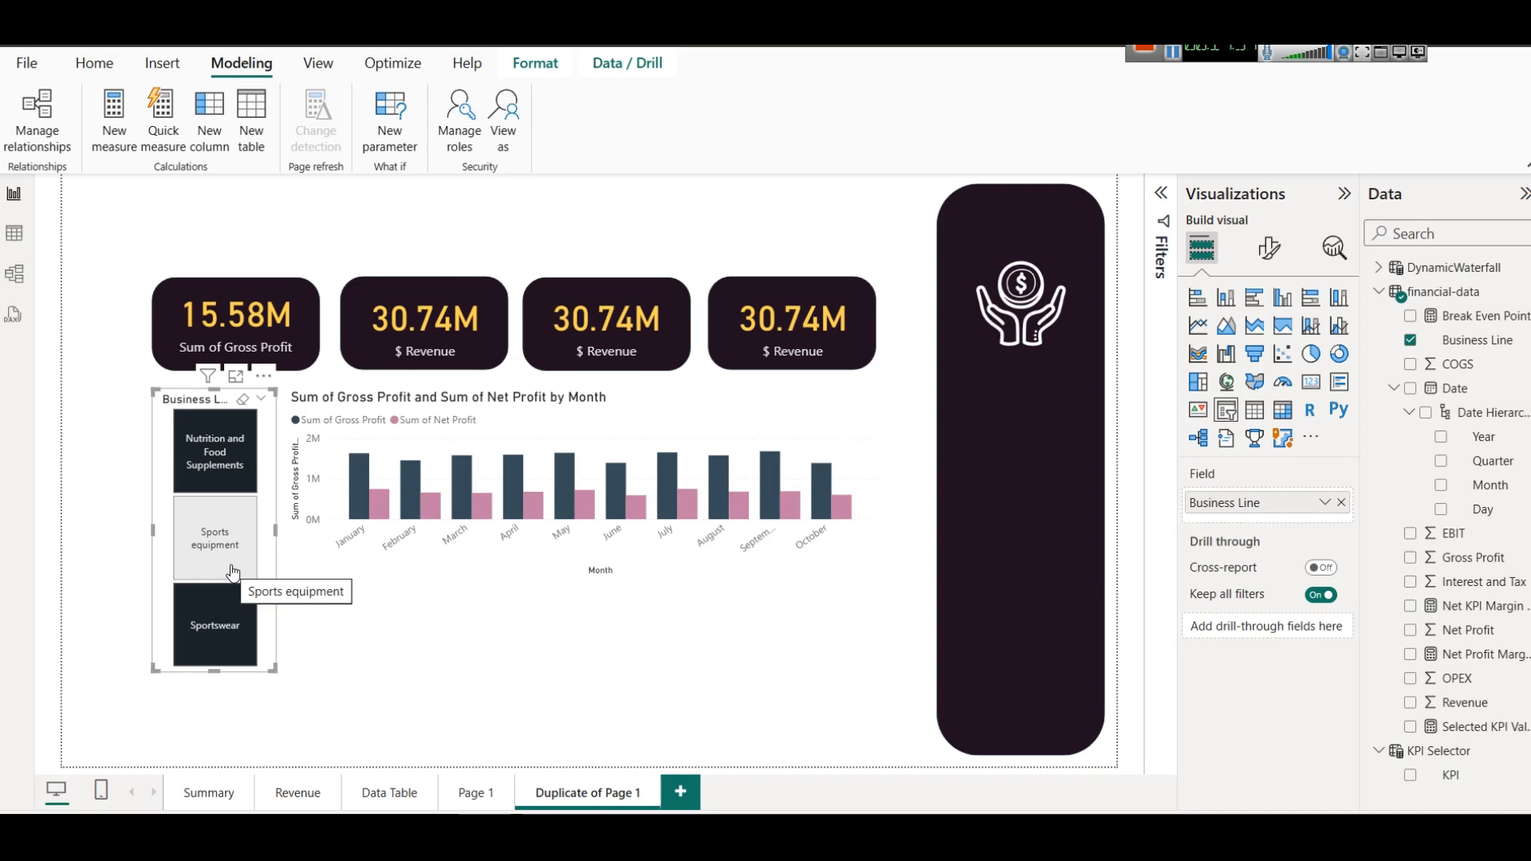
click(203, 576)
click(191, 582)
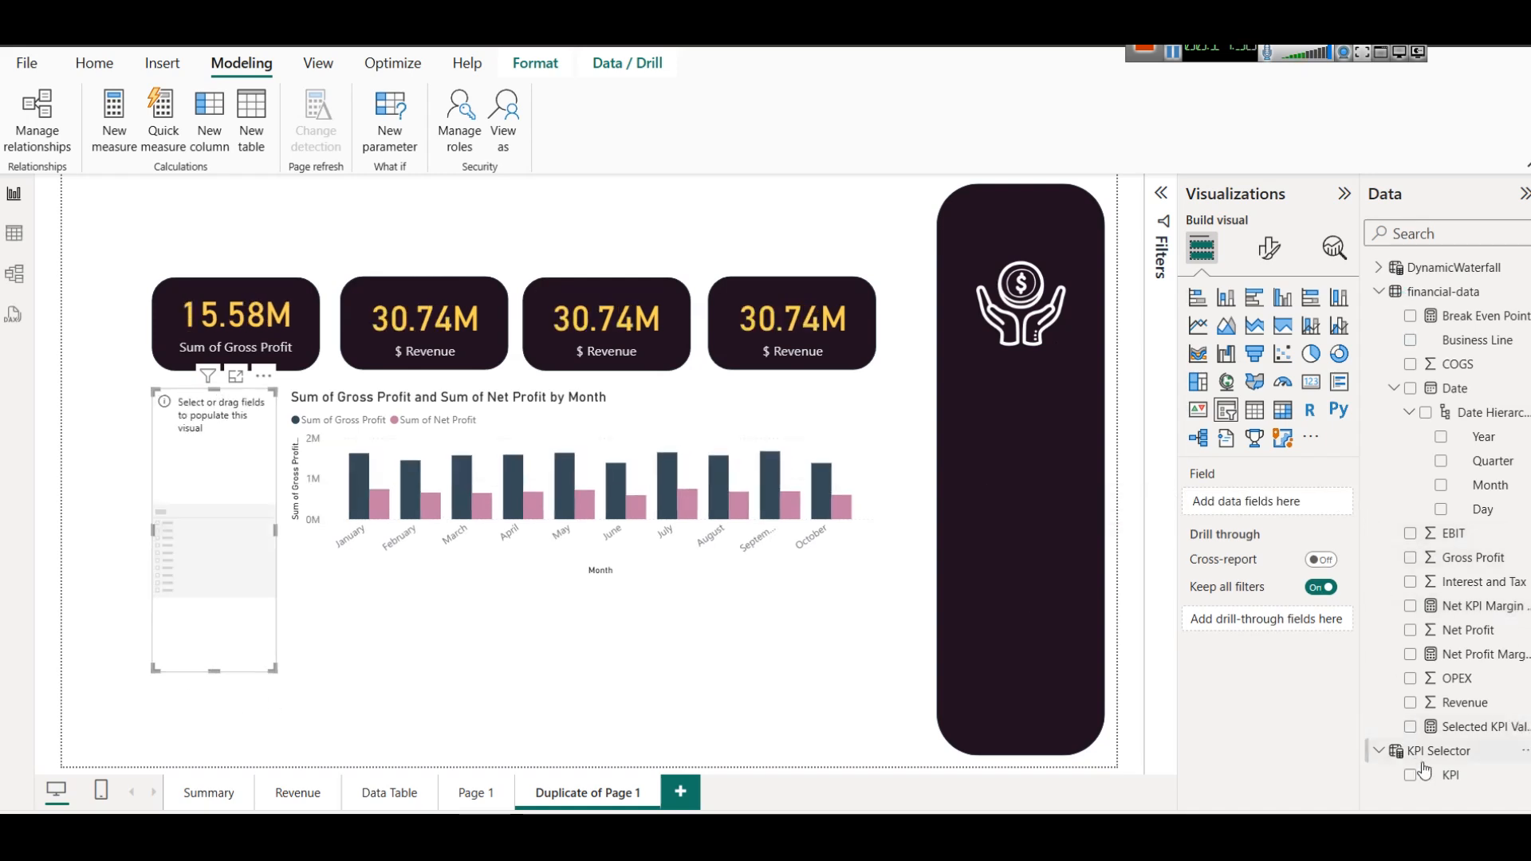
drag(1447, 775, 1246, 501)
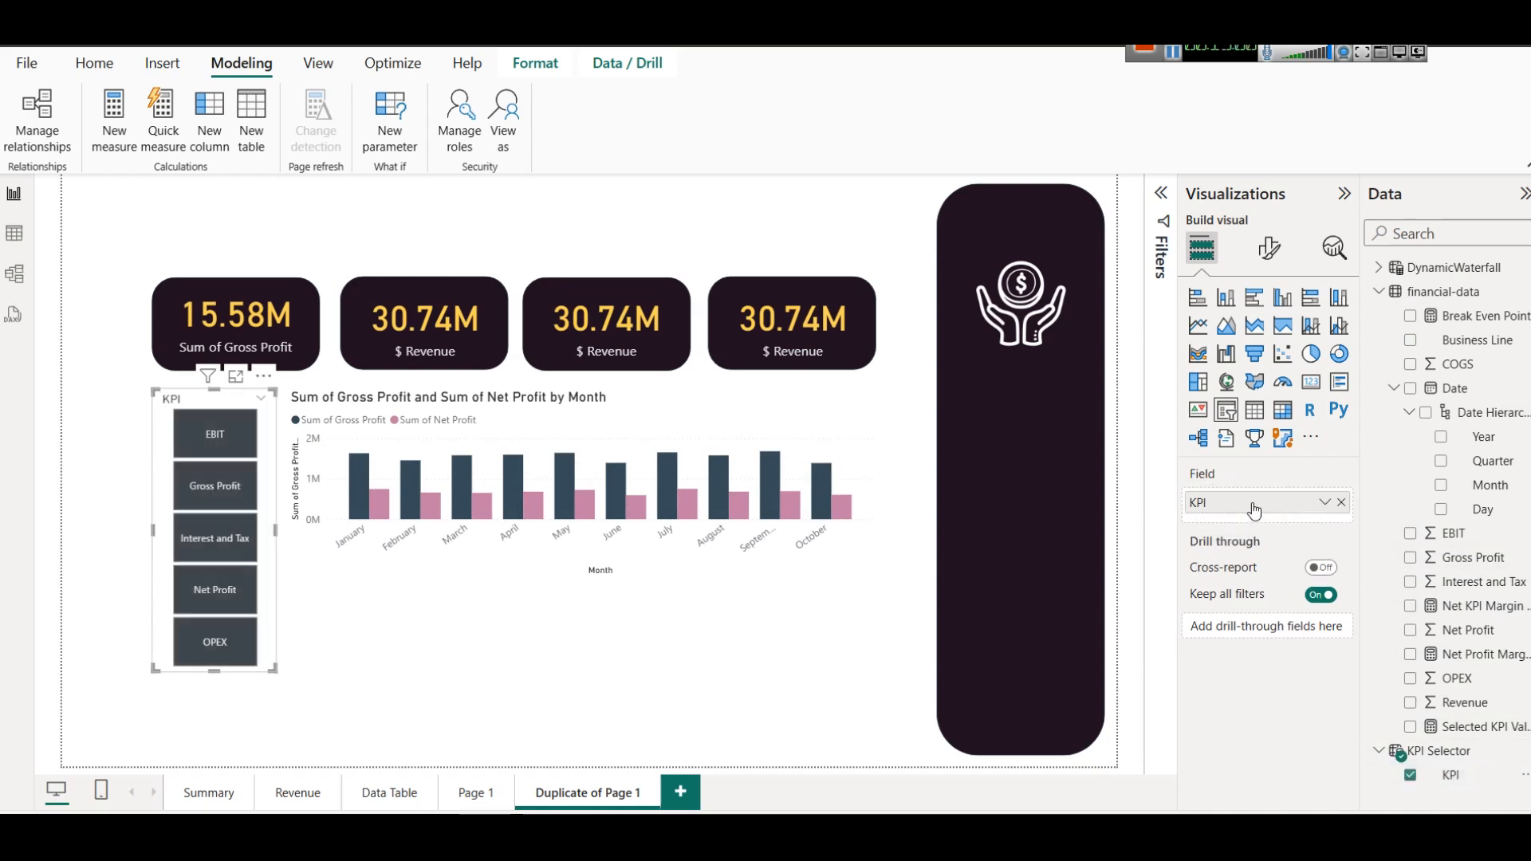
drag(210, 670, 217, 735)
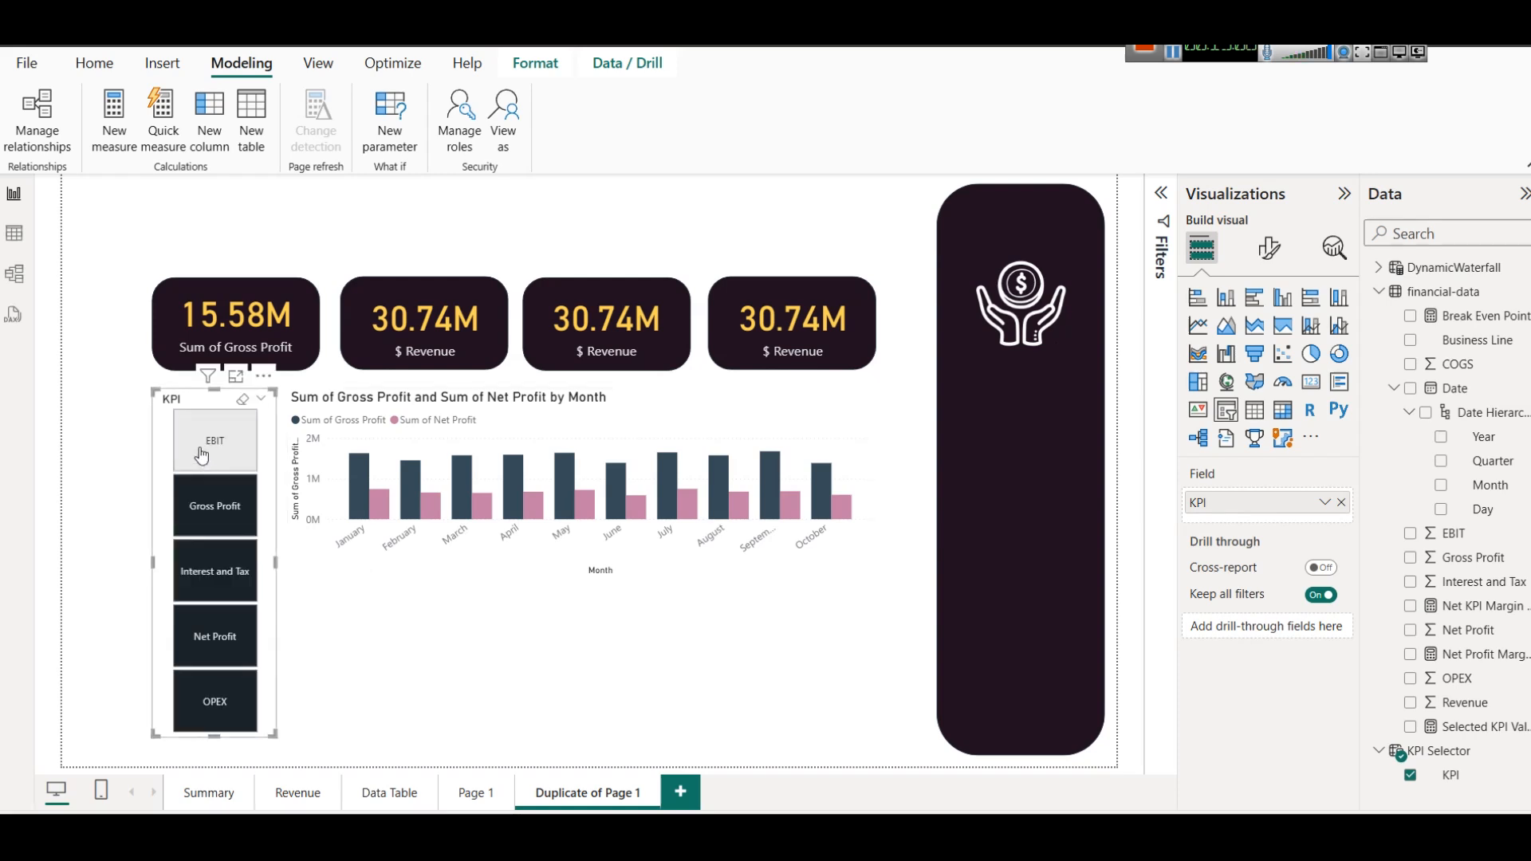
Turn on the shadow effect for the monthly Gross Profit and Net Profit column chart.
click(771, 406)
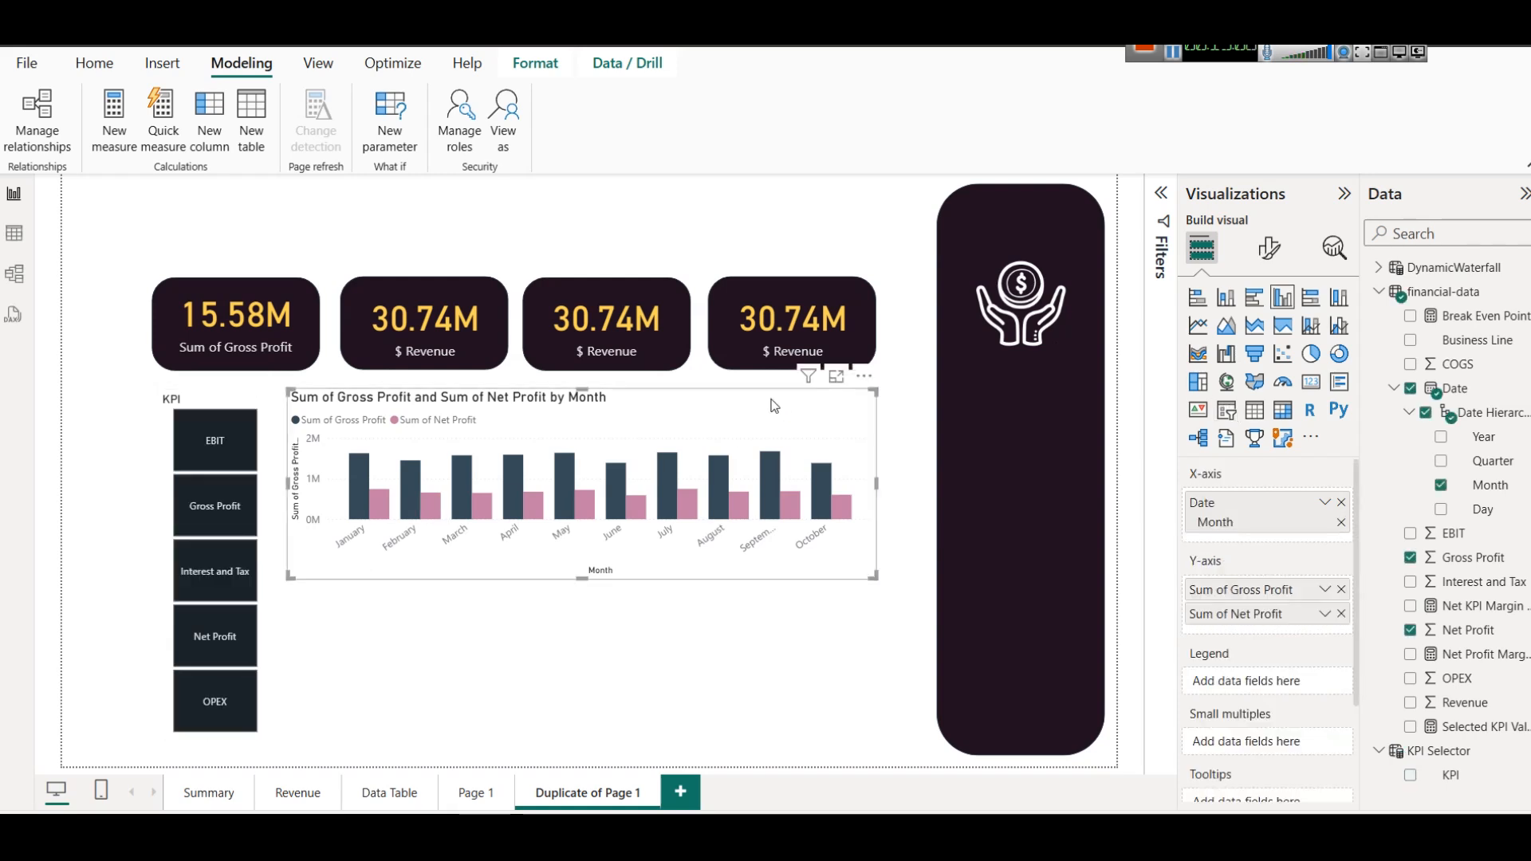
click(1269, 248)
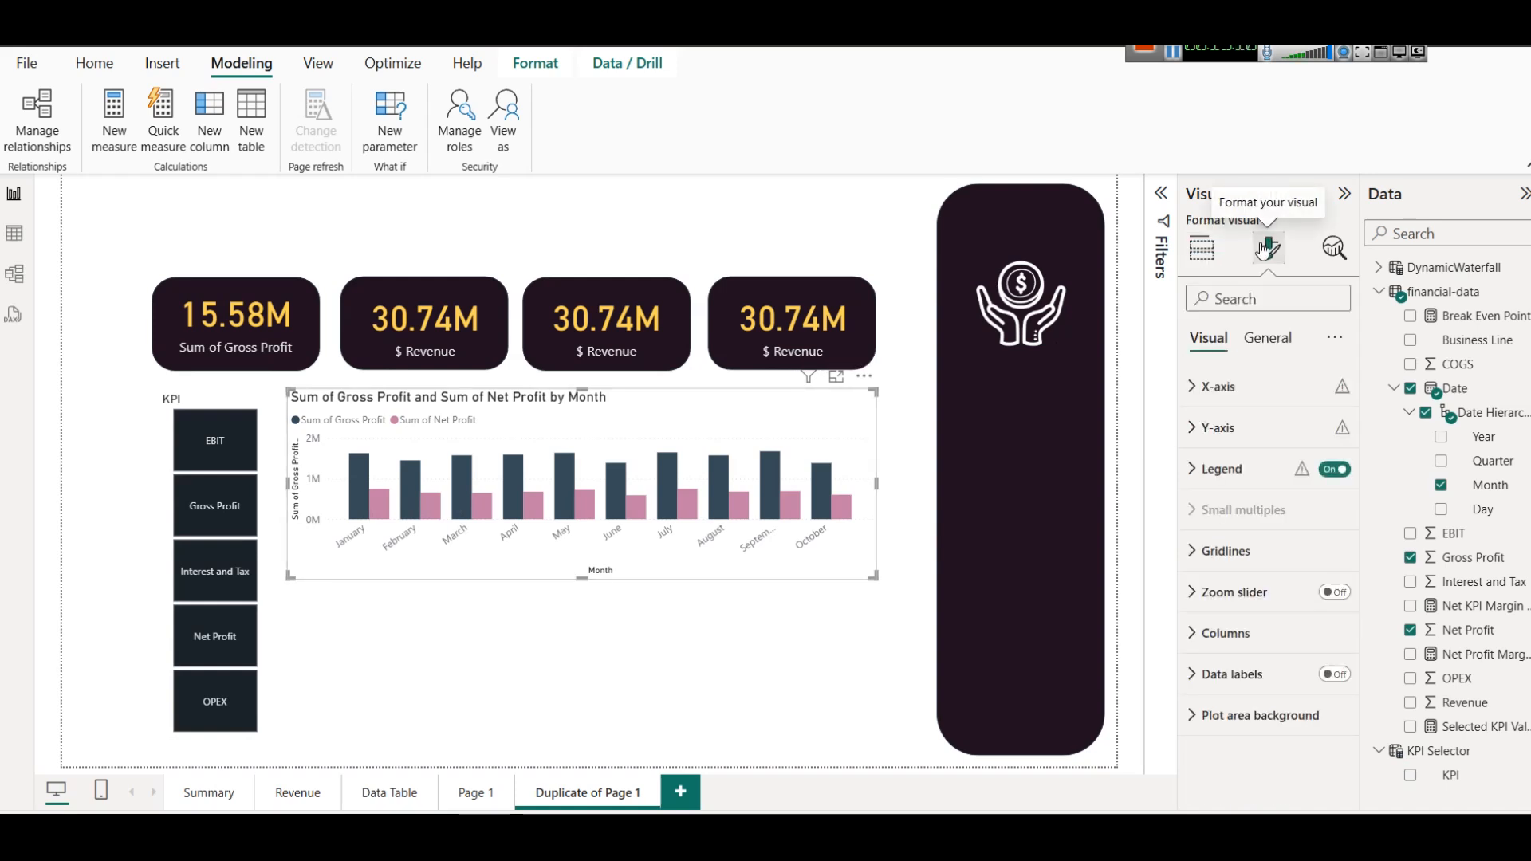
click(1270, 339)
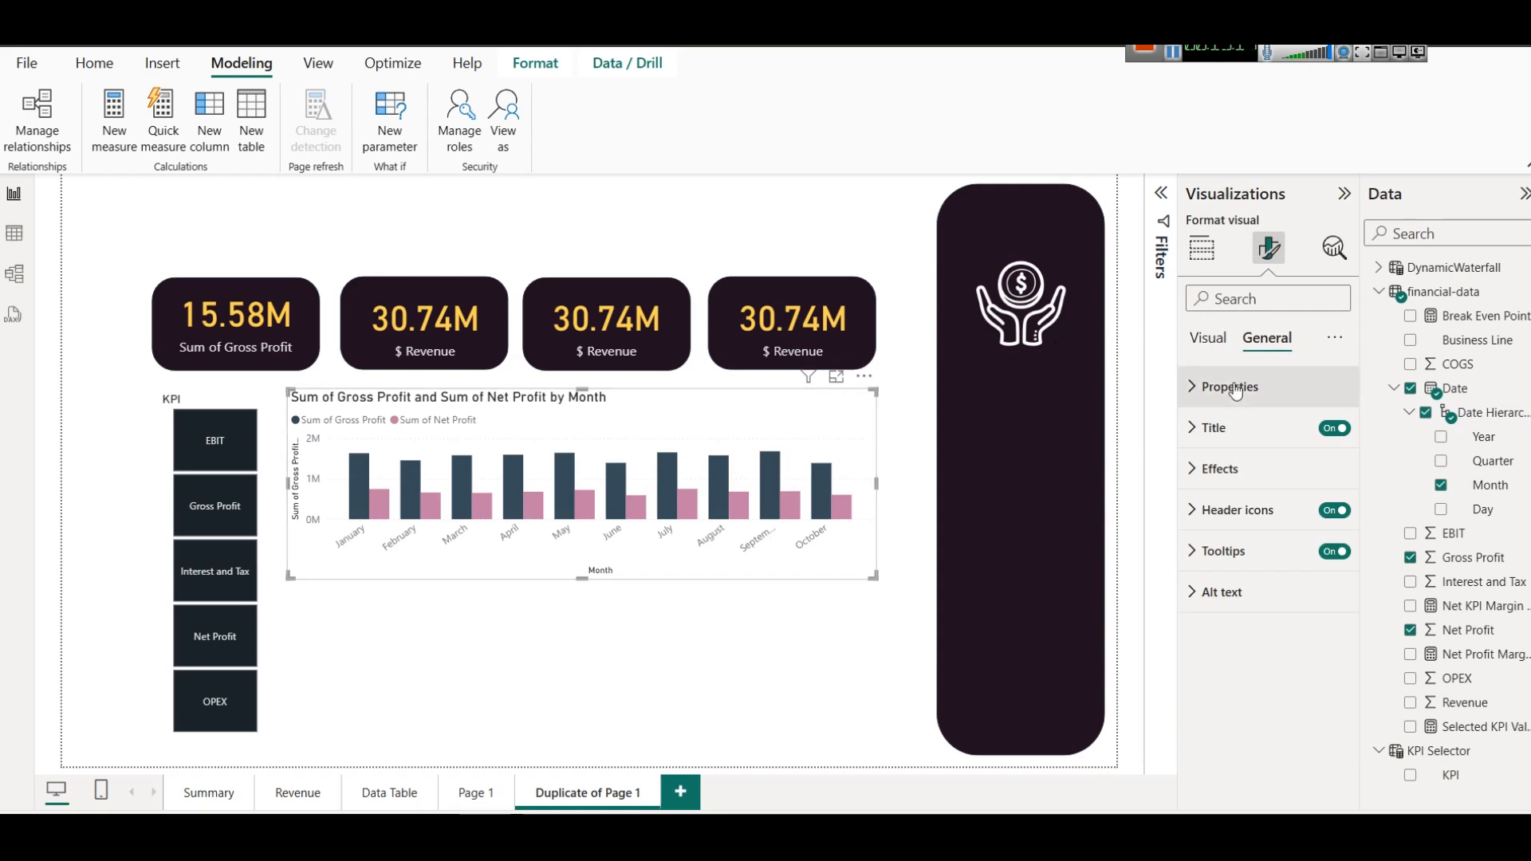
click(1220, 340)
click(1257, 335)
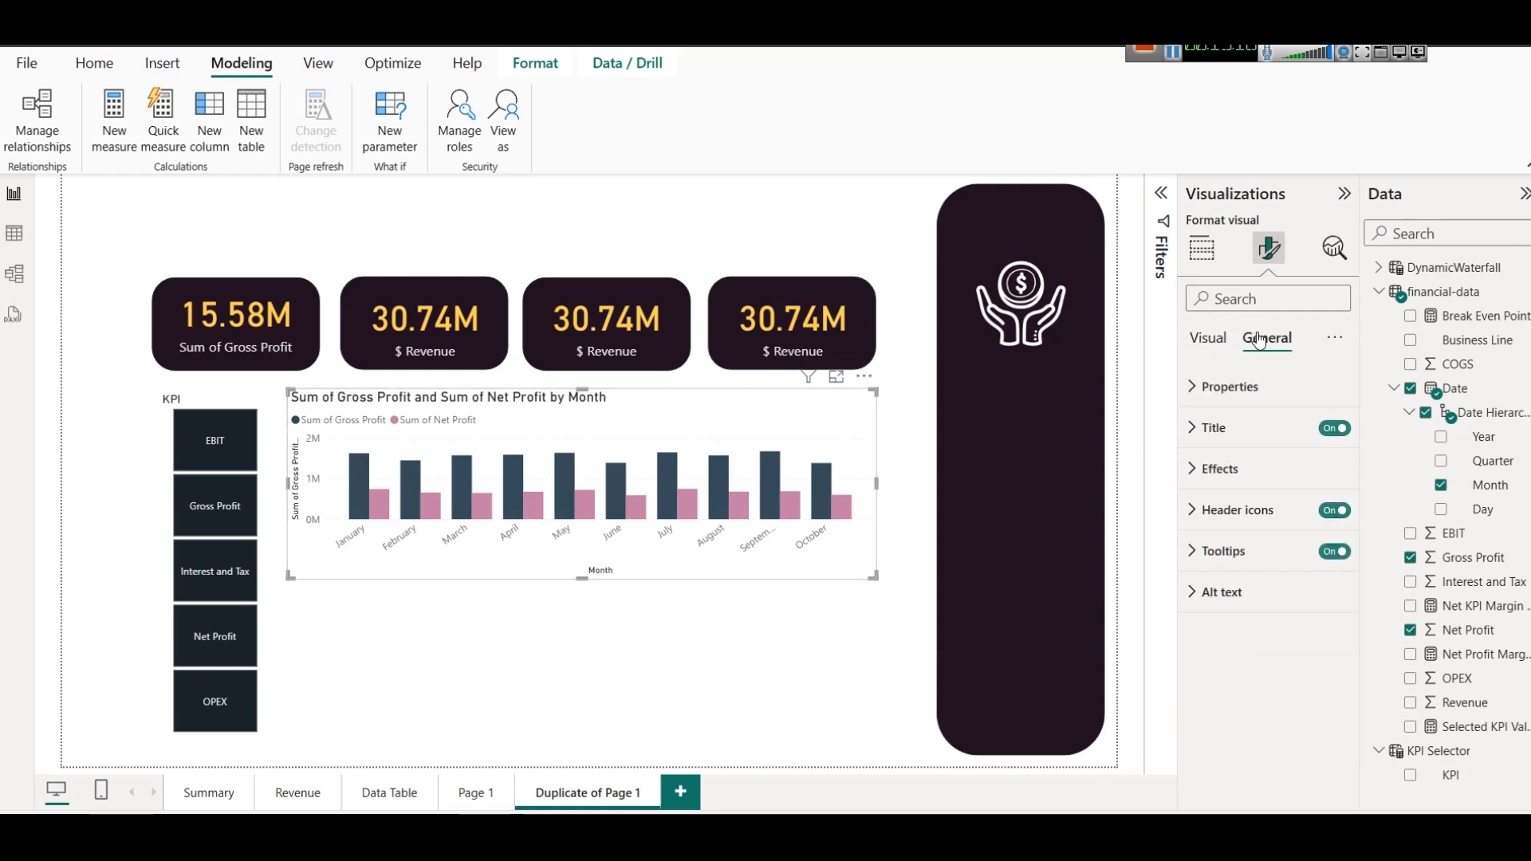
click(1220, 469)
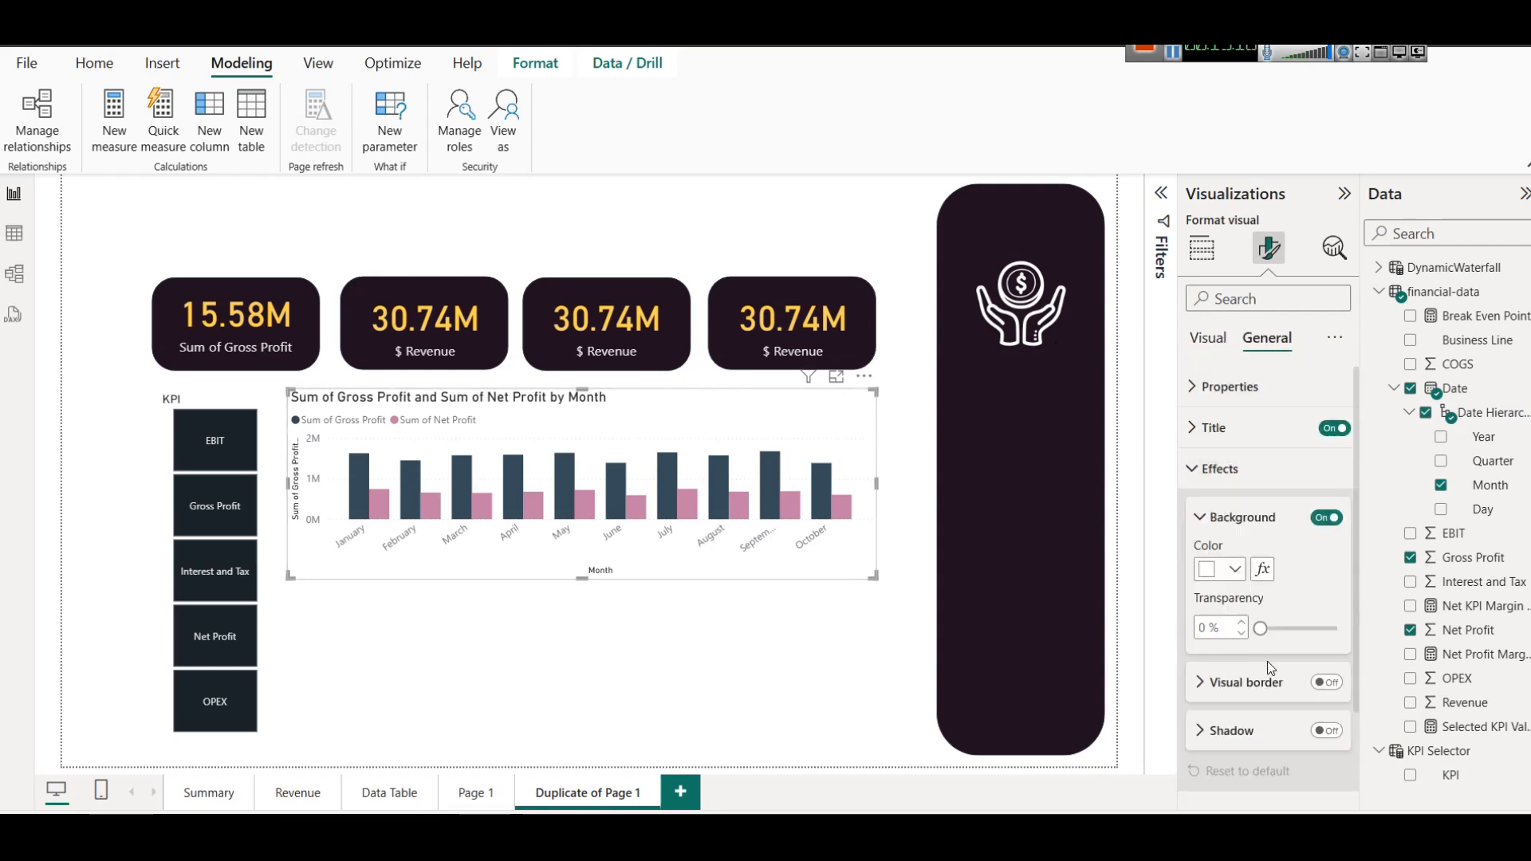
click(1326, 730)
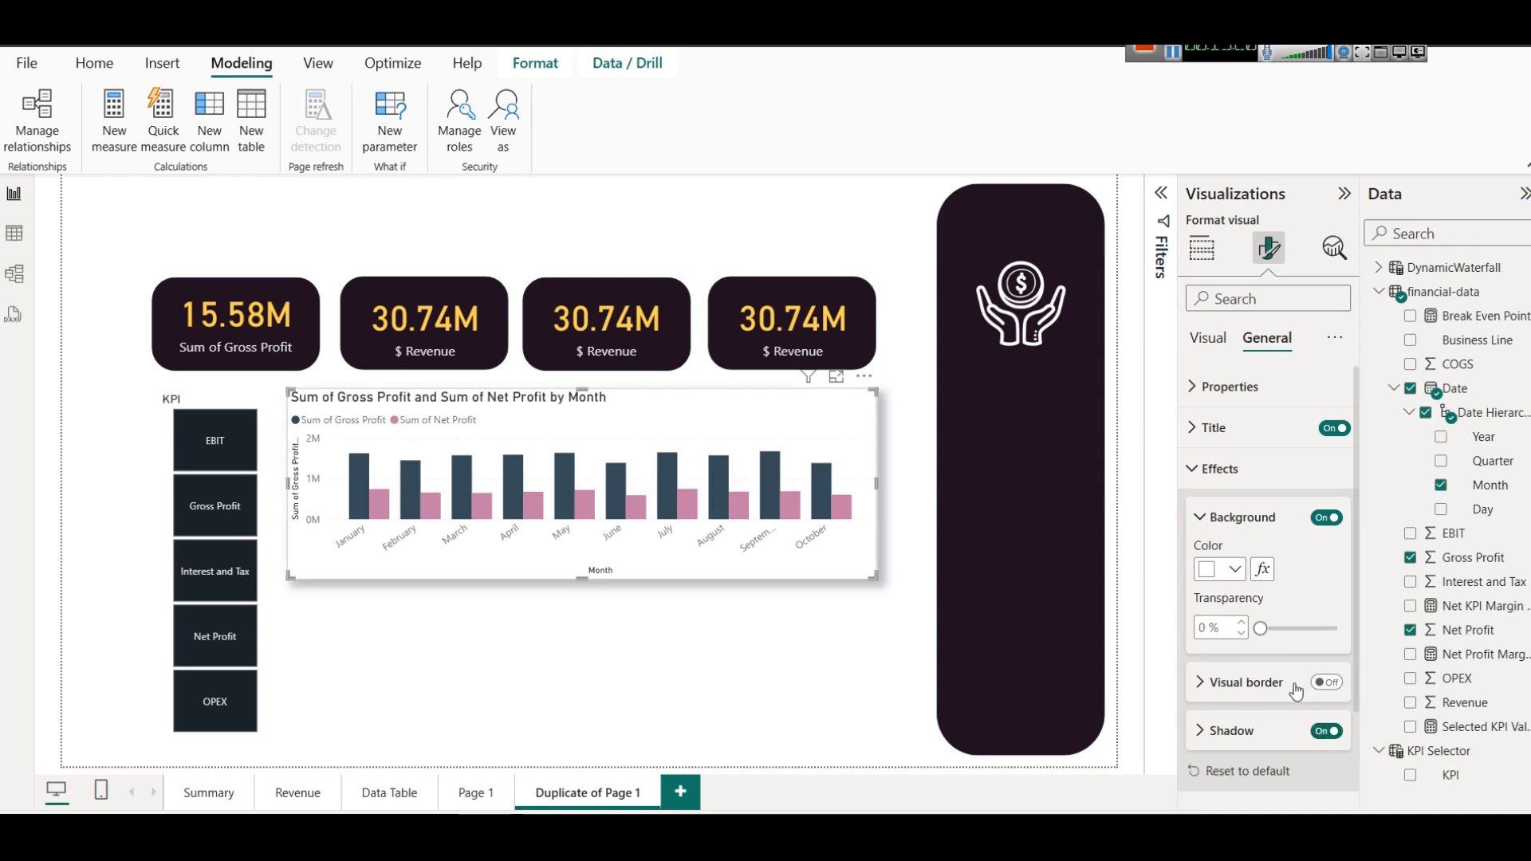
Give the column chart a white visual border with rounded corners of 12 px.
click(1325, 683)
click(1222, 684)
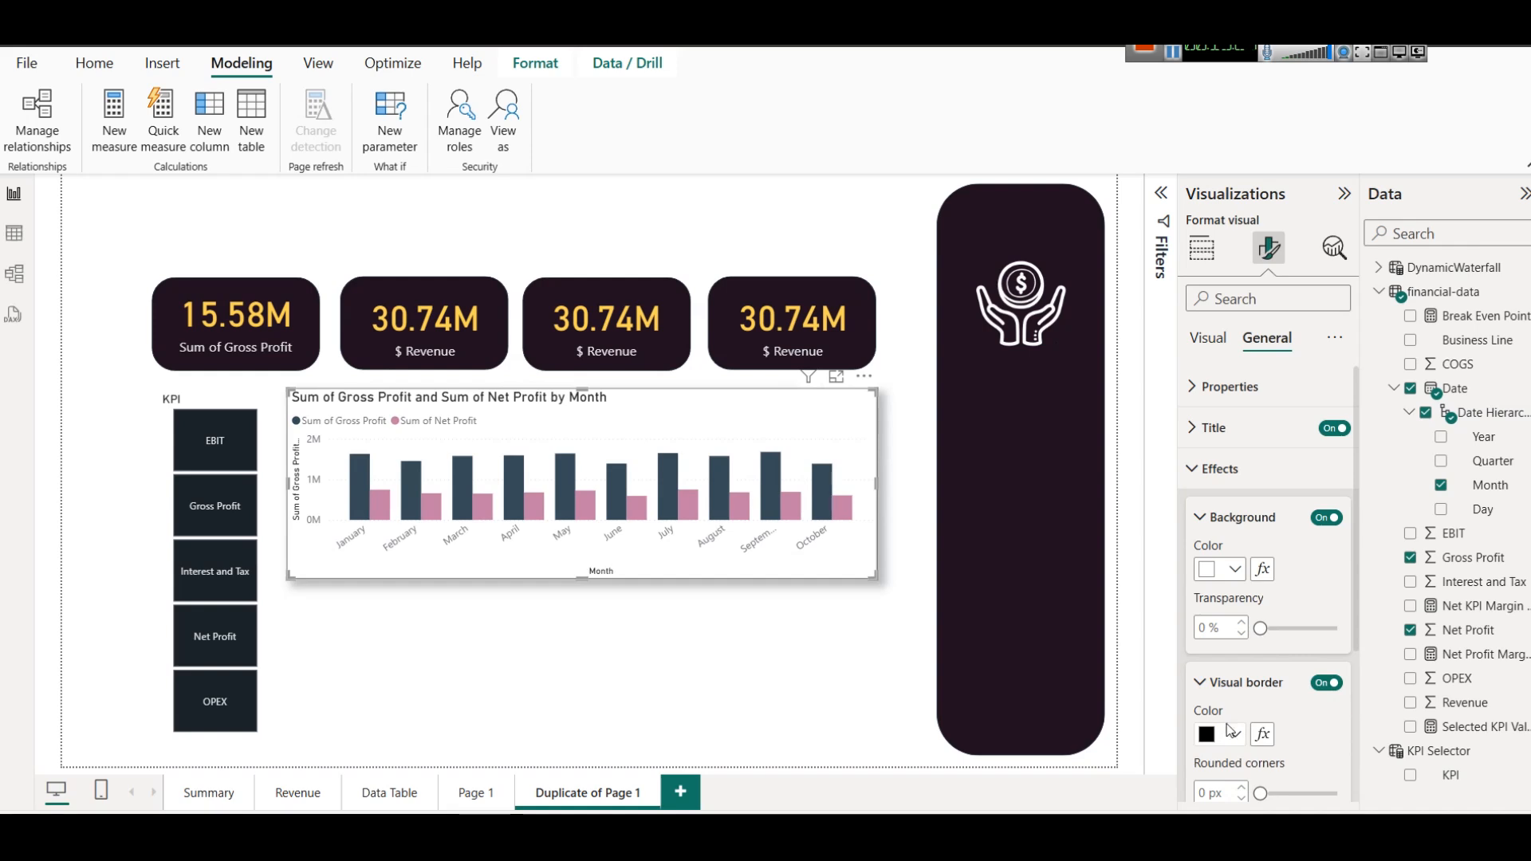
click(1228, 735)
click(1220, 461)
scroll(1223, 682, down, 2)
double_click(1203, 692)
text(12)
click(802, 666)
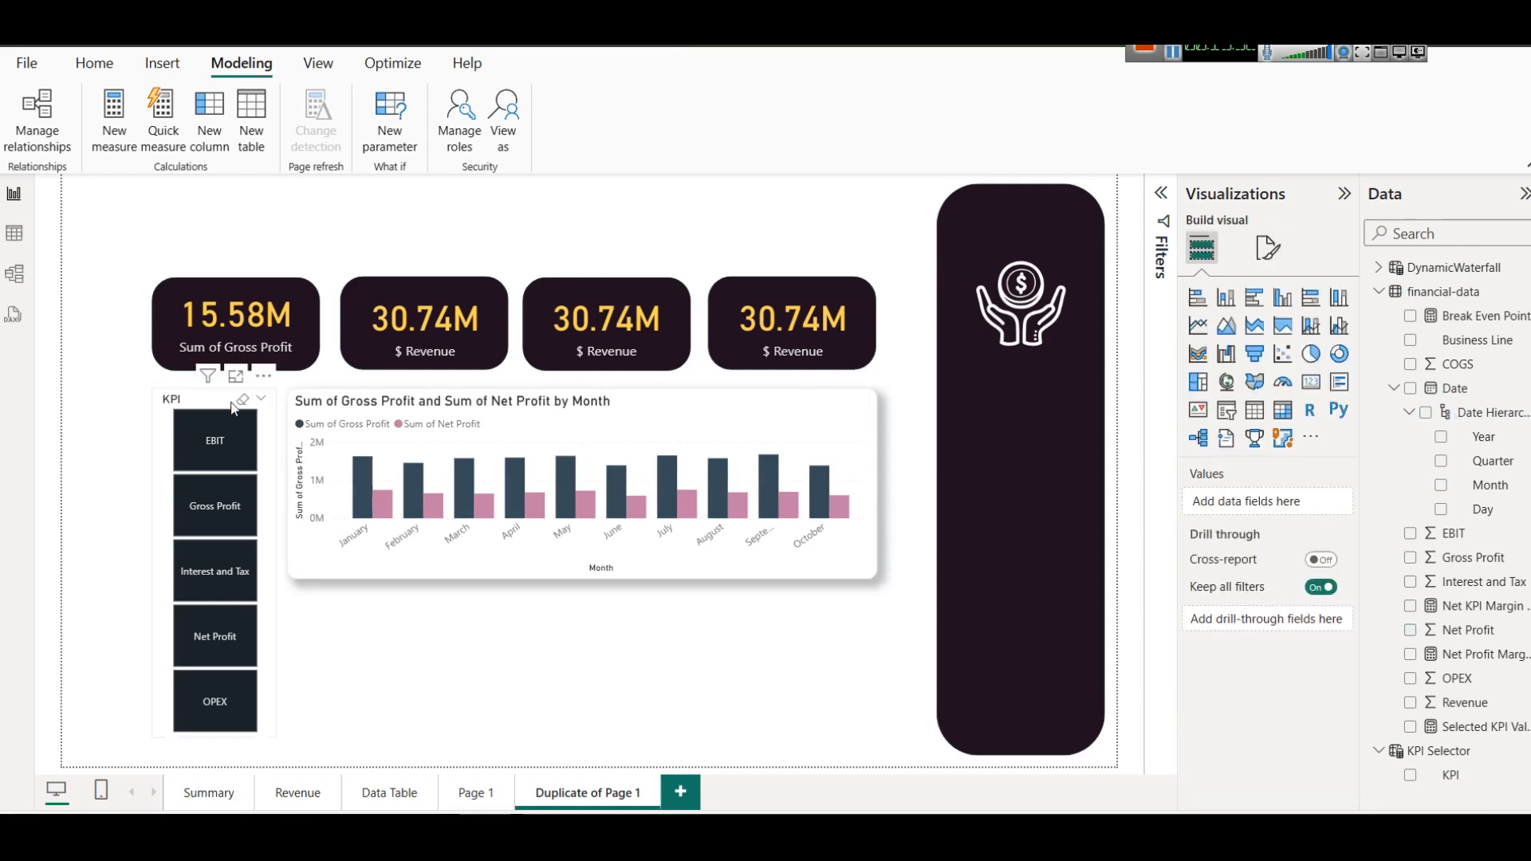
Copy the column chart's shadow and rounded border formatting to the KPI slicer with Format Painter.
click(288, 406)
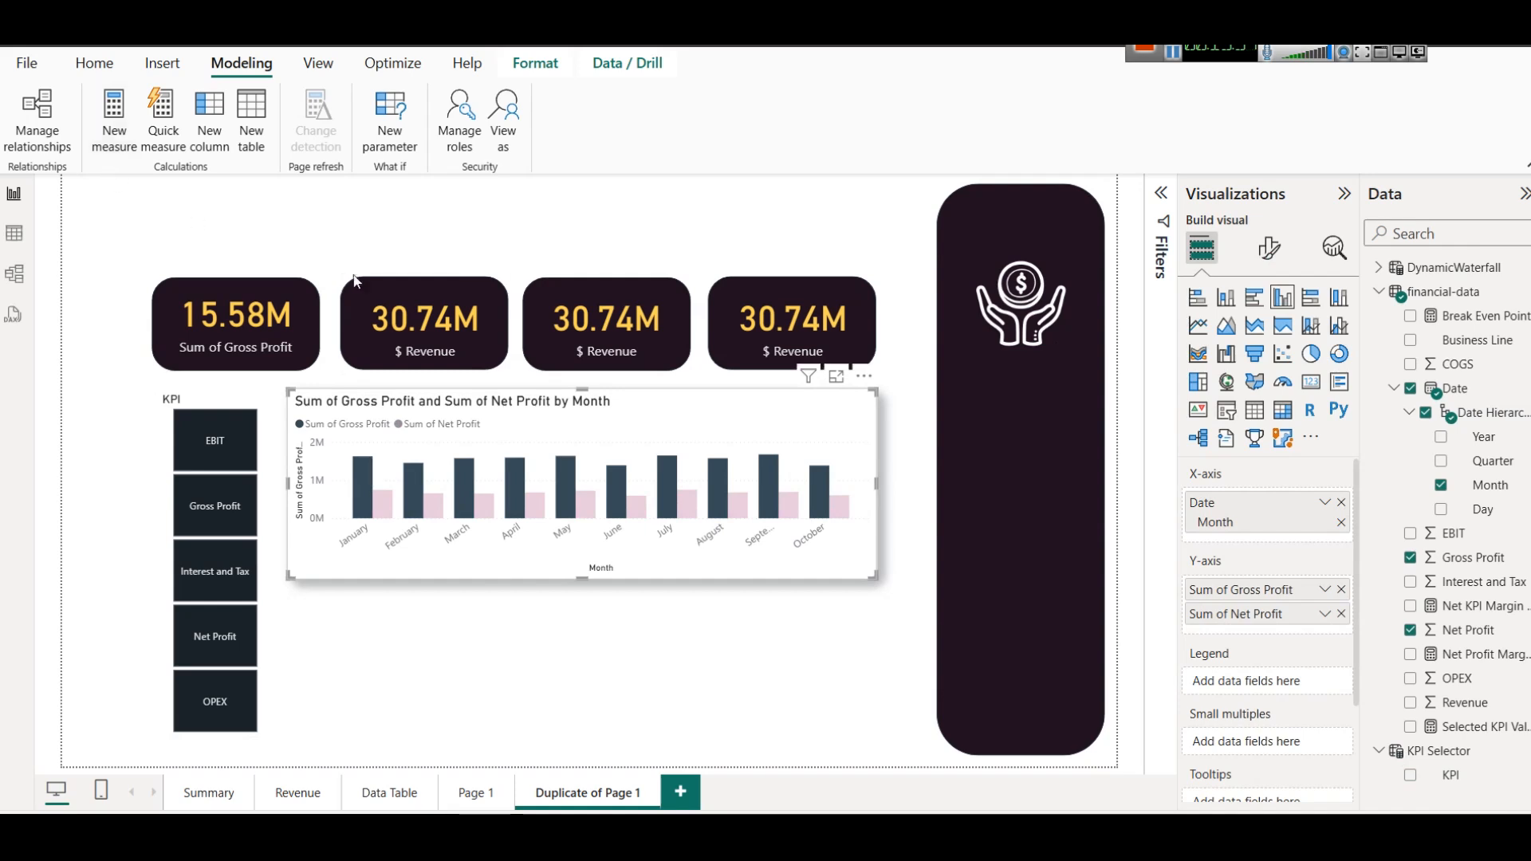
click(759, 431)
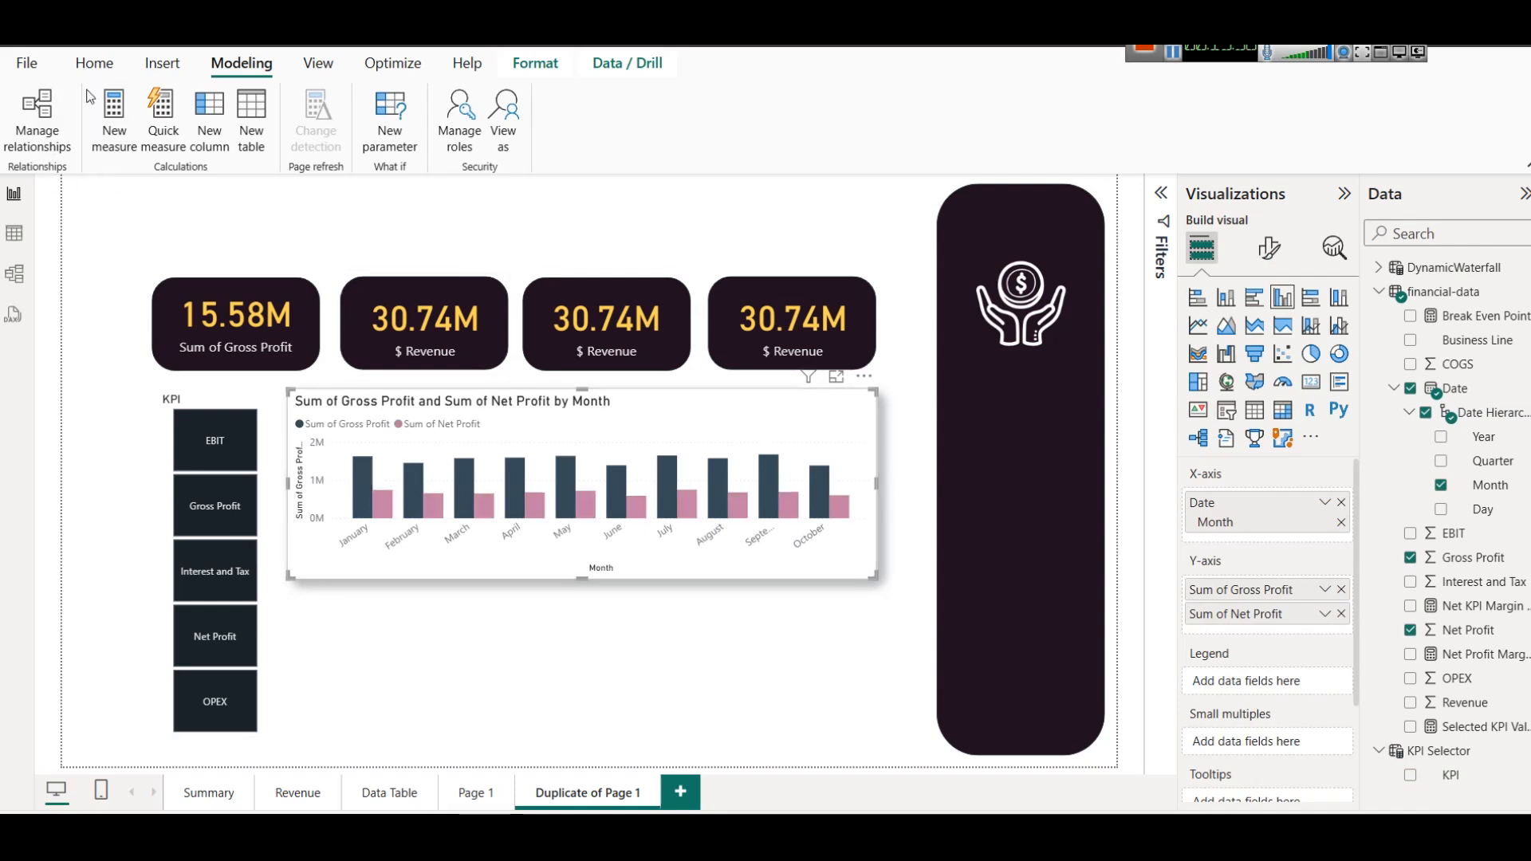
click(94, 63)
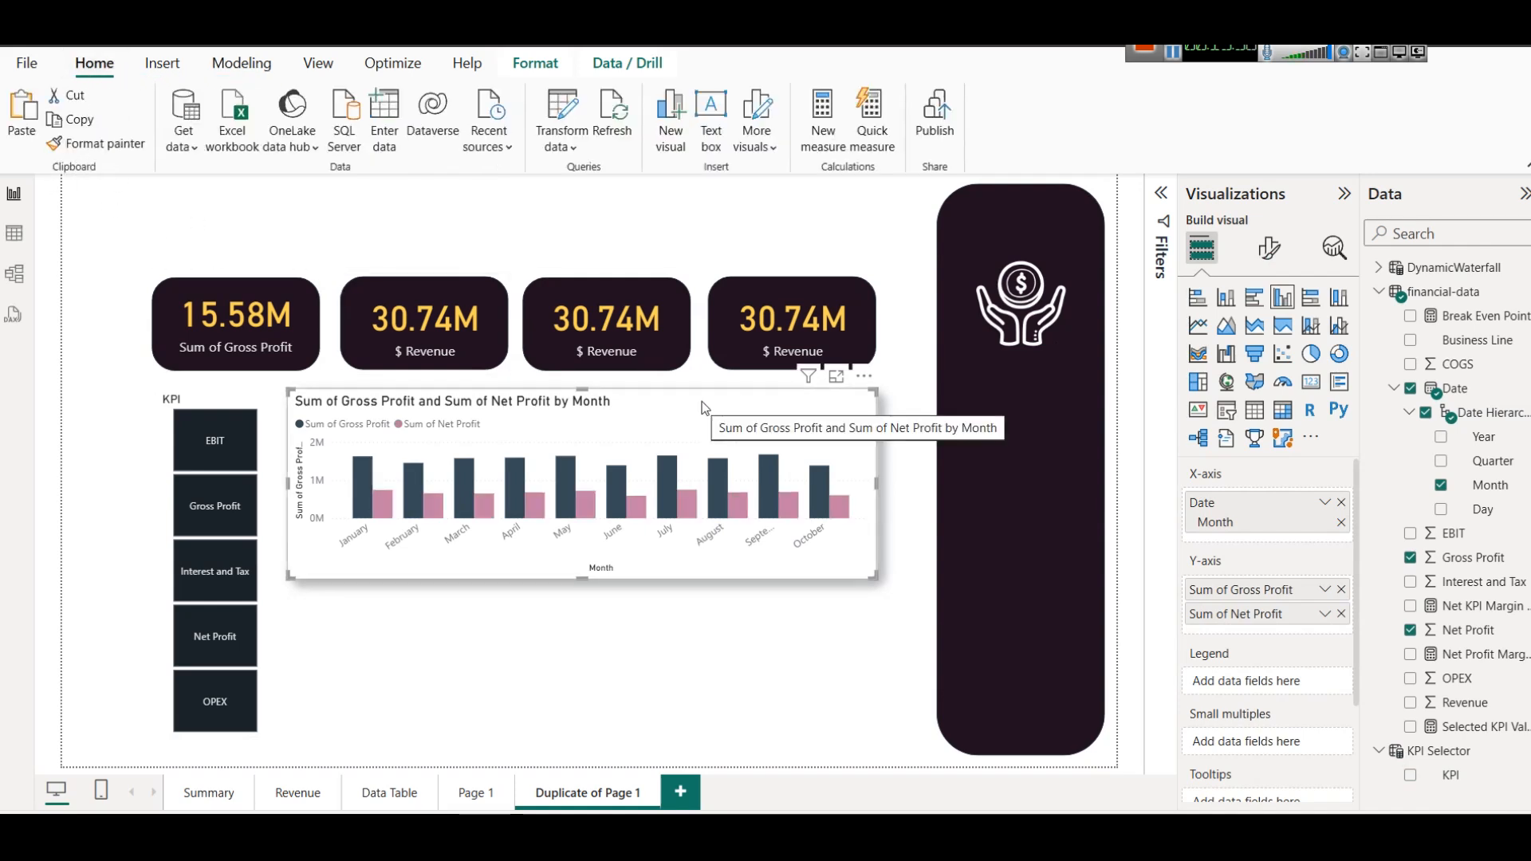
click(266, 408)
click(383, 700)
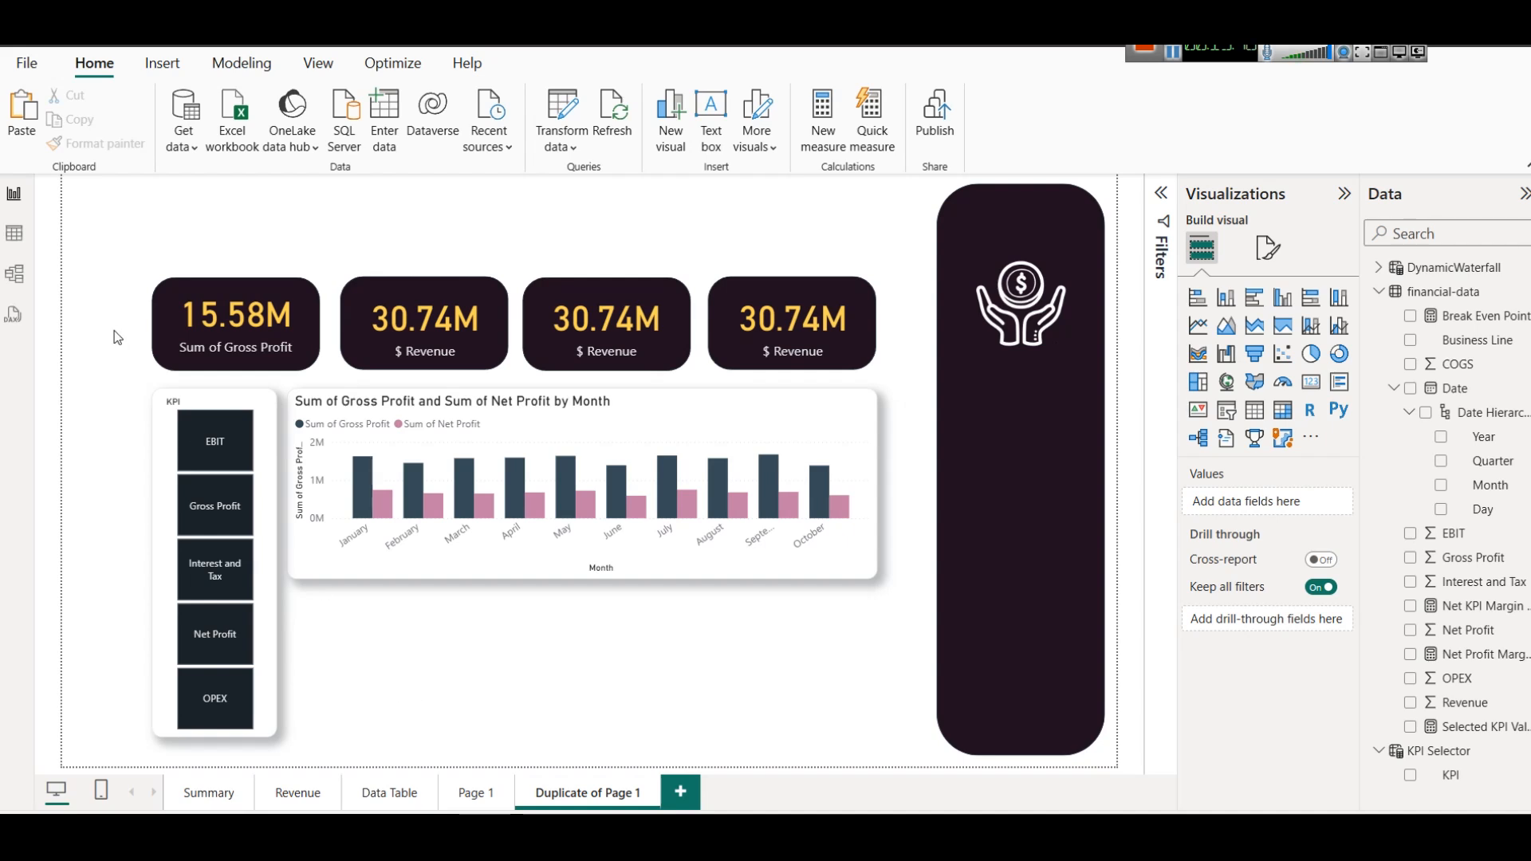
Select the four KPI cards, the slicer and the chart together and nudge them horizontally to slightly left of their original position.
drag(95, 213, 891, 768)
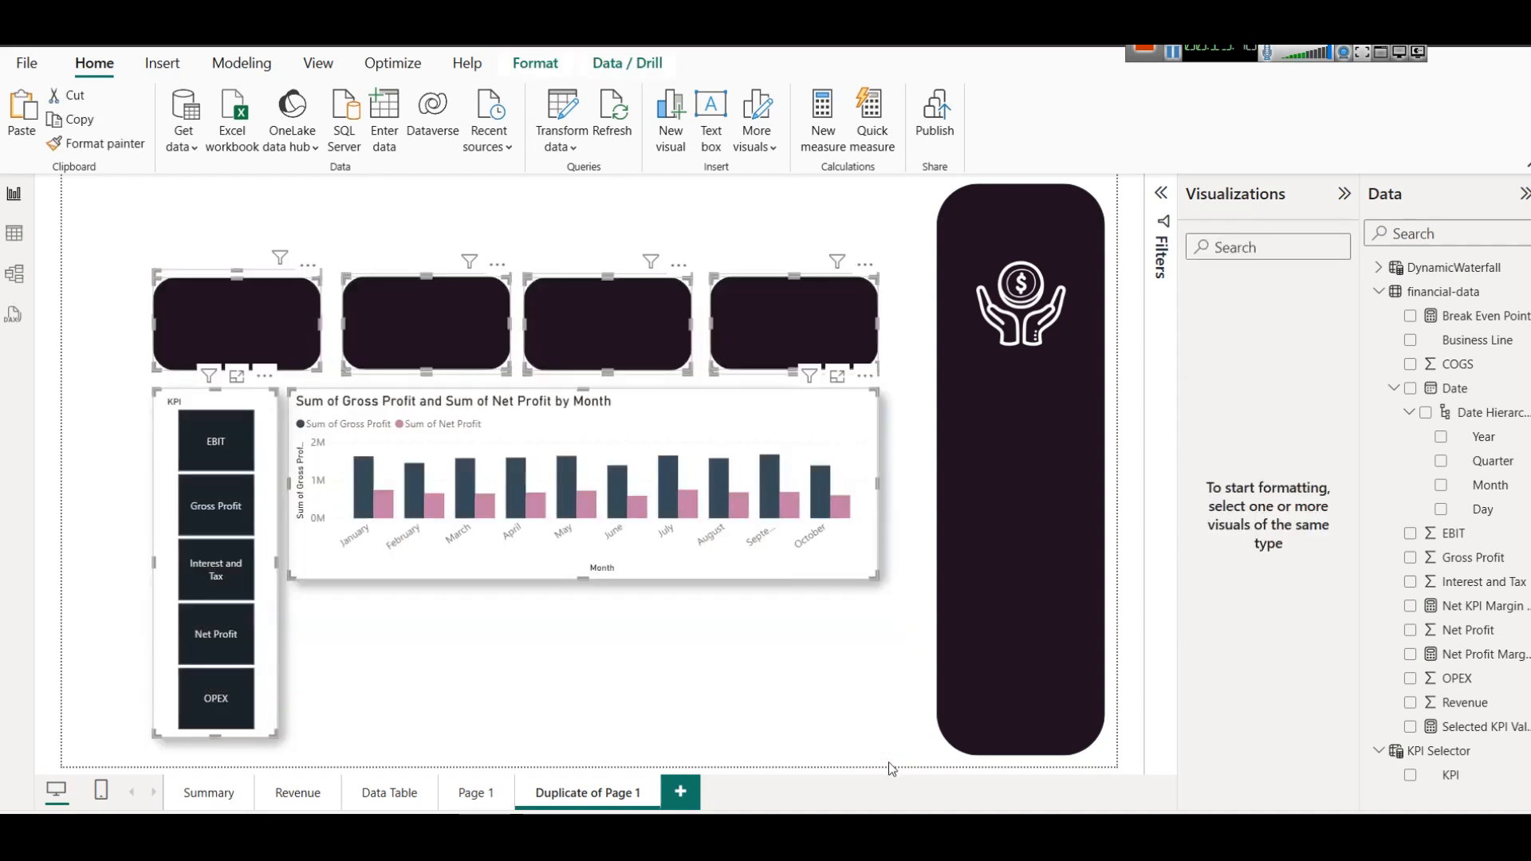
key(Right)
key(Right)
key(Right)
key(Right)
key(Right)
key(Right)
key(Right)
key(Right)
key(Right)
key(Right)
key(Right)
key(Right)
key(Right)
key(Right)
key(Right)
key(Right)
key(Right)
key(Right)
key(Right)
key(Right)
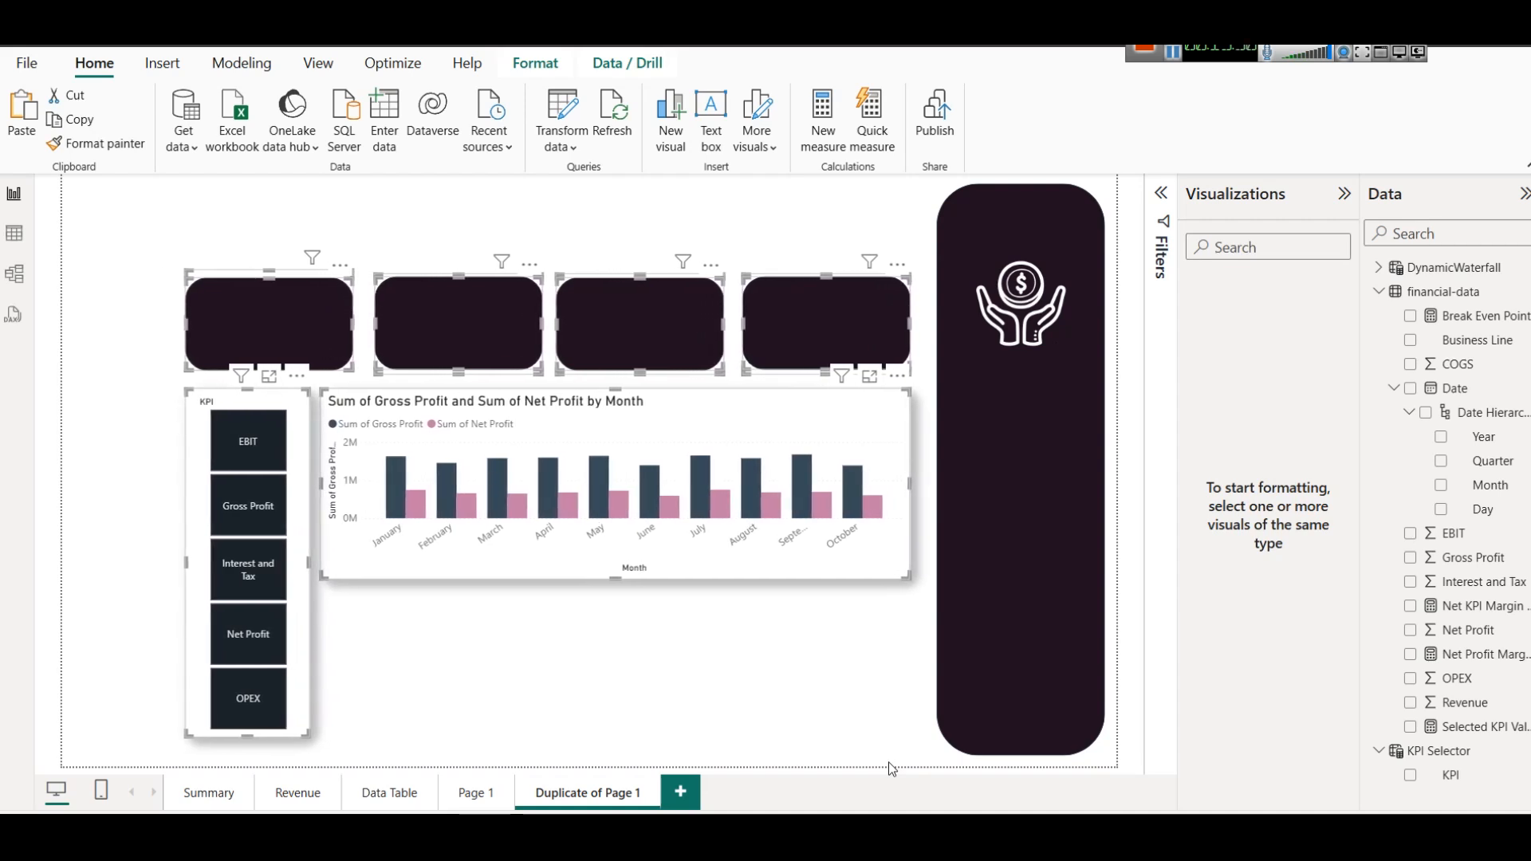
key(Left)
key(Left)
key(Left)
key(Left)
key(Left)
key(Left)
key(Left)
key(Left)
key(Left)
key(Left)
key(Left)
key(Left)
key(Left)
key(Left)
key(Left)
key(Left)
key(Left)
key(Left)
key(Left)
key(Left)
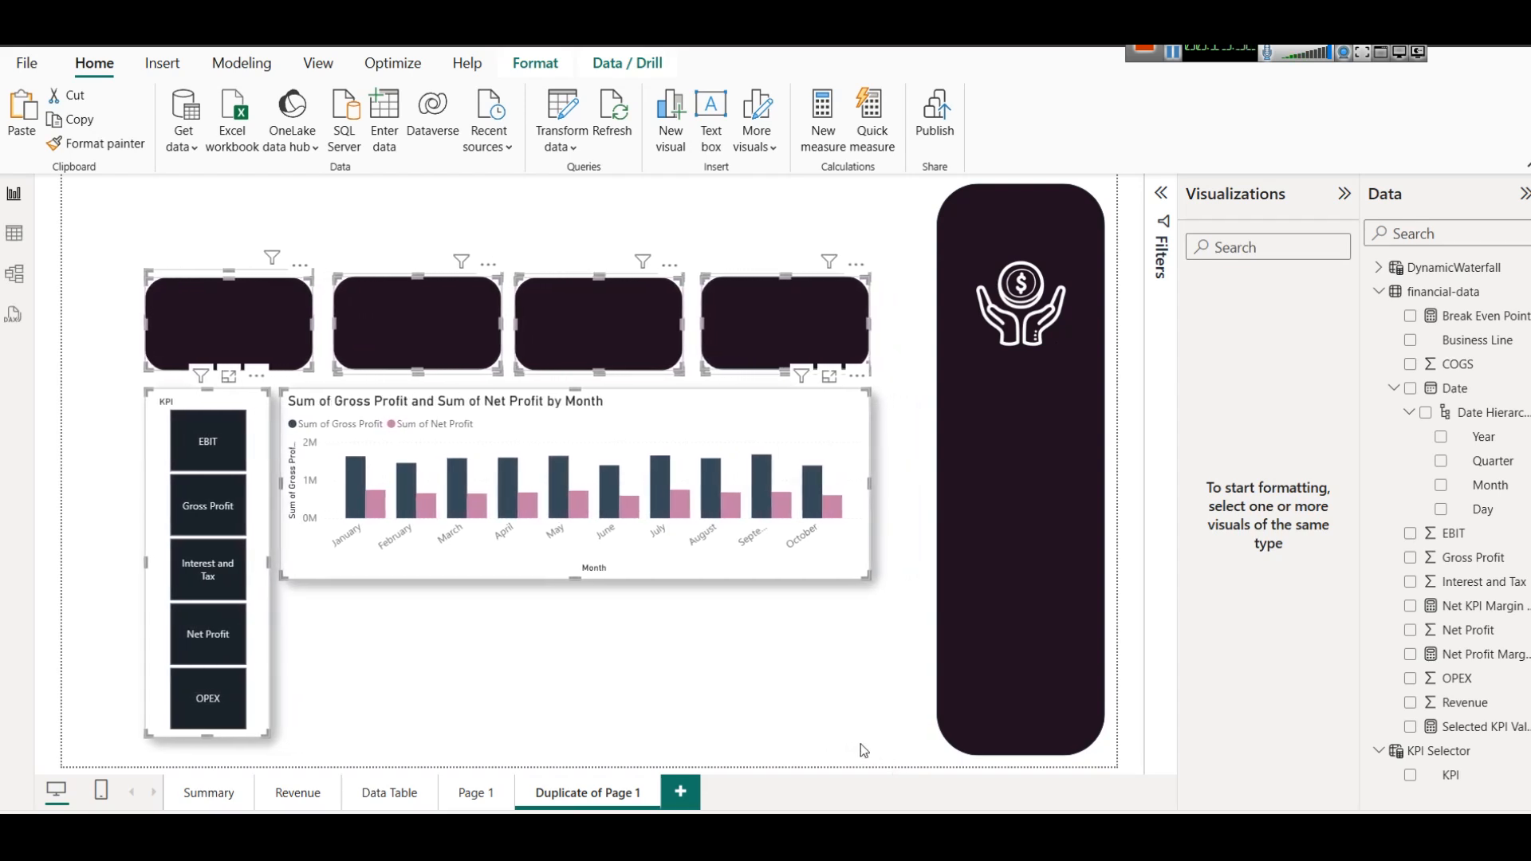
key(Left)
key(Left)
key(Left)
key(Left)
key(Left)
key(Left)
key(Left)
key(Left)
key(Left)
key(Left)
key(Left)
key(Left)
key(Left)
key(Left)
key(Left)
key(Left)
key(Left)
key(Left)
key(Left)
key(Left)
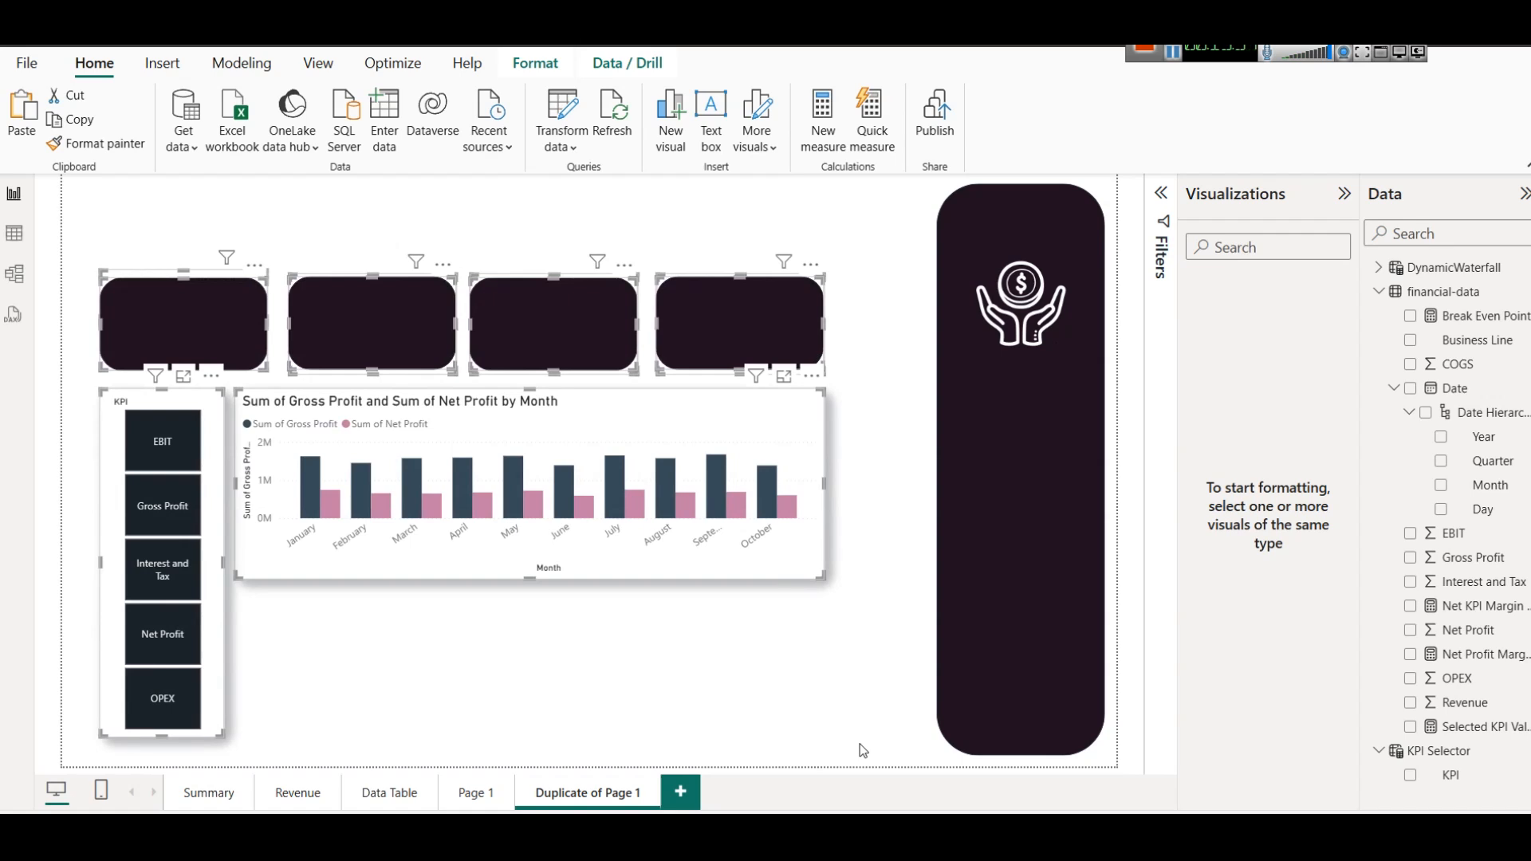
key(Right)
key(Right)
key(Right)
key(Right)
key(Right)
key(Right)
key(Right)
key(Right)
key(Right)
key(Right)
key(Right)
key(Right)
key(Right)
key(Right)
key(Right)
key(Right)
key(Right)
key(Right)
key(Right)
key(Right)
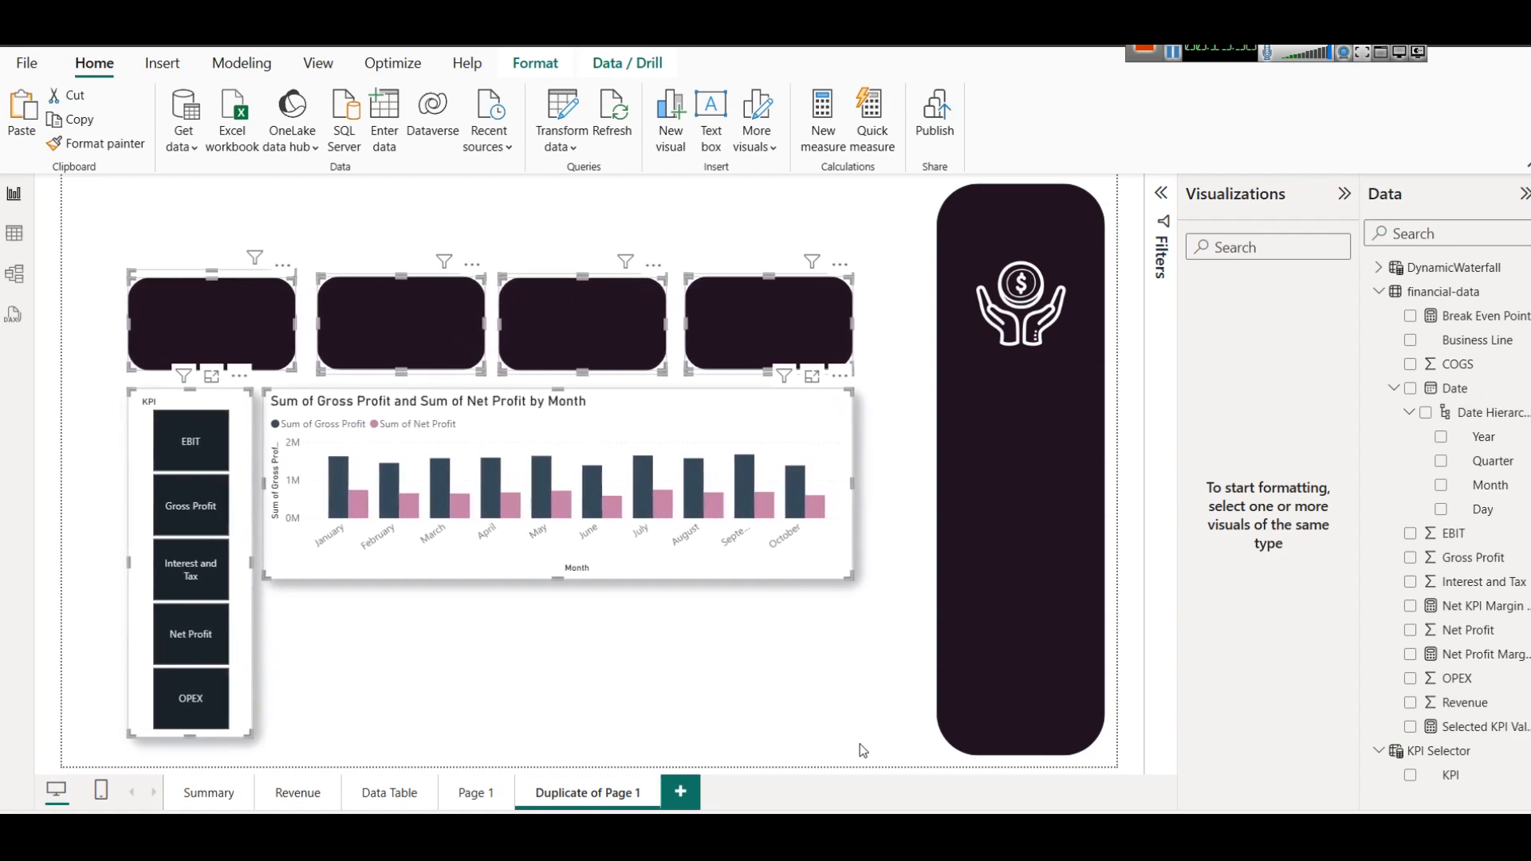
key(Right)
key(Right)
key(Right)
key(Right)
key(Right)
key(Right)
key(Right)
key(Right)
key(Right)
key(Right)
click(583, 63)
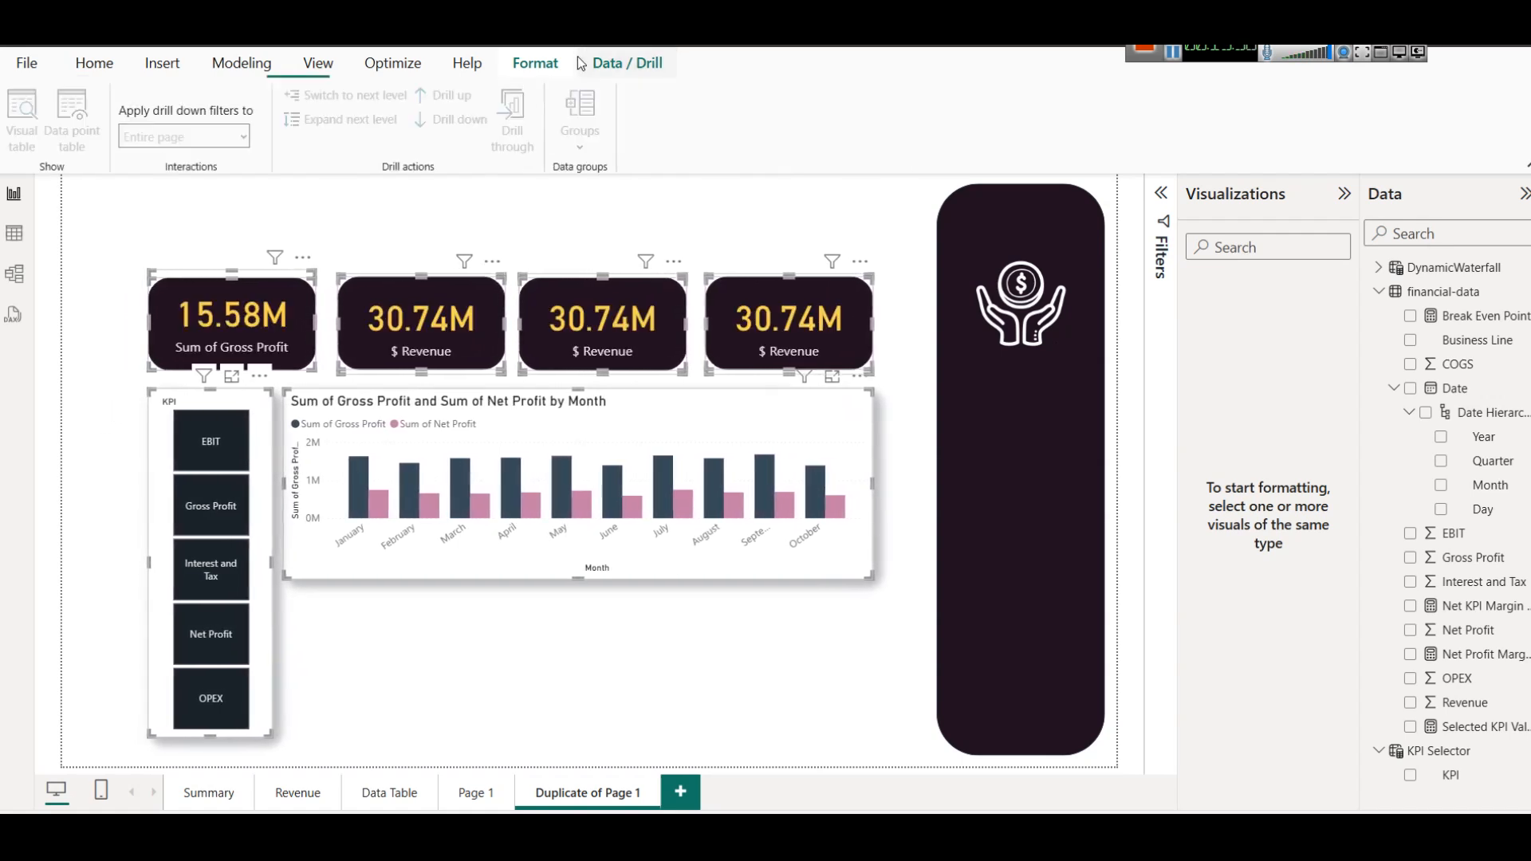
click(564, 229)
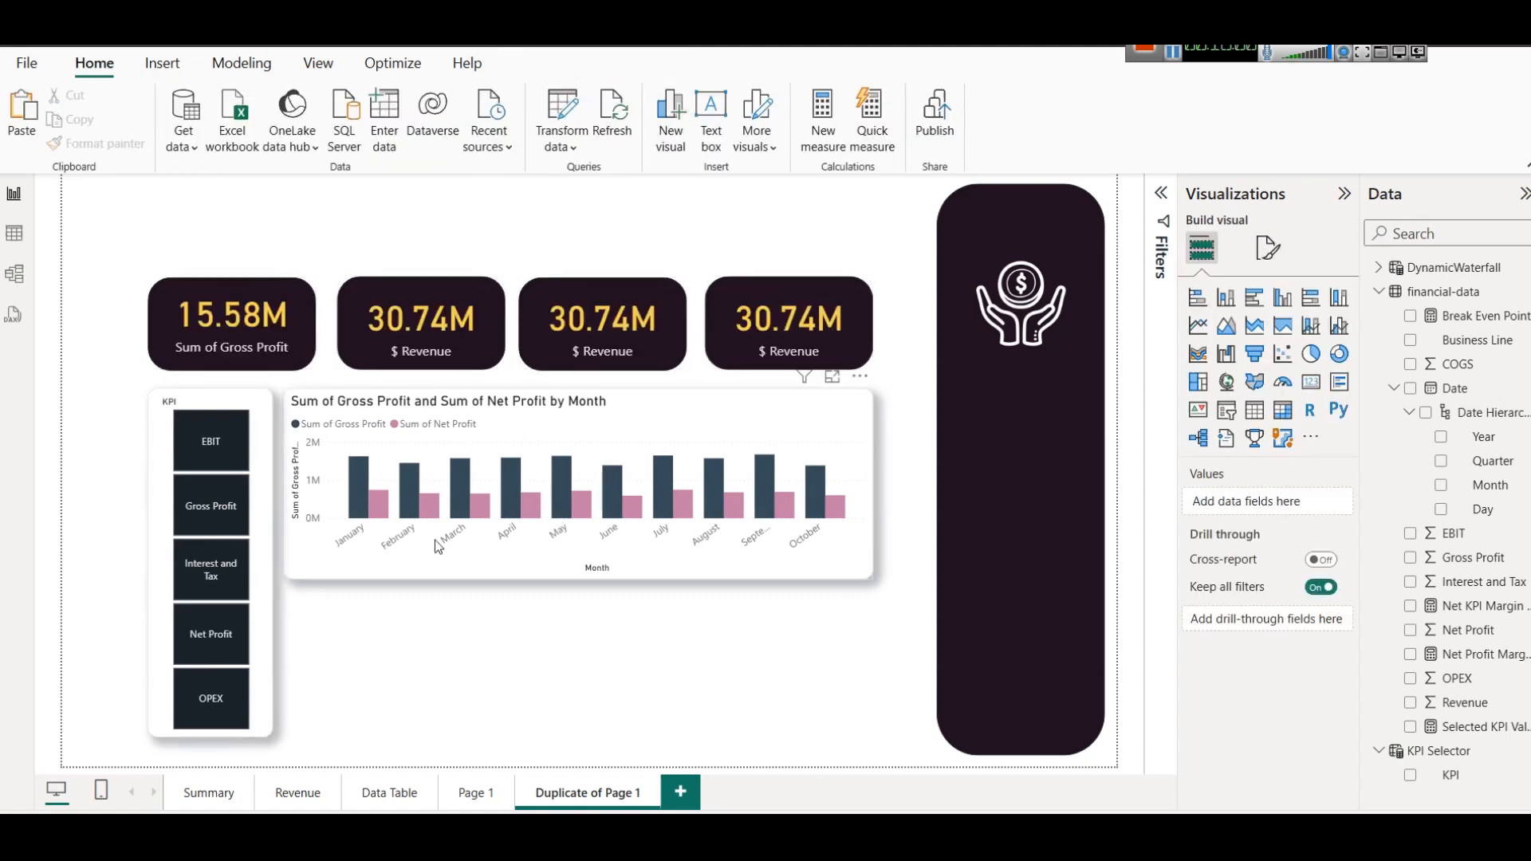
On the Summary page, choose Gross Profit in the KPI slicer and examine the fields of the monthly combo chart.
click(508, 405)
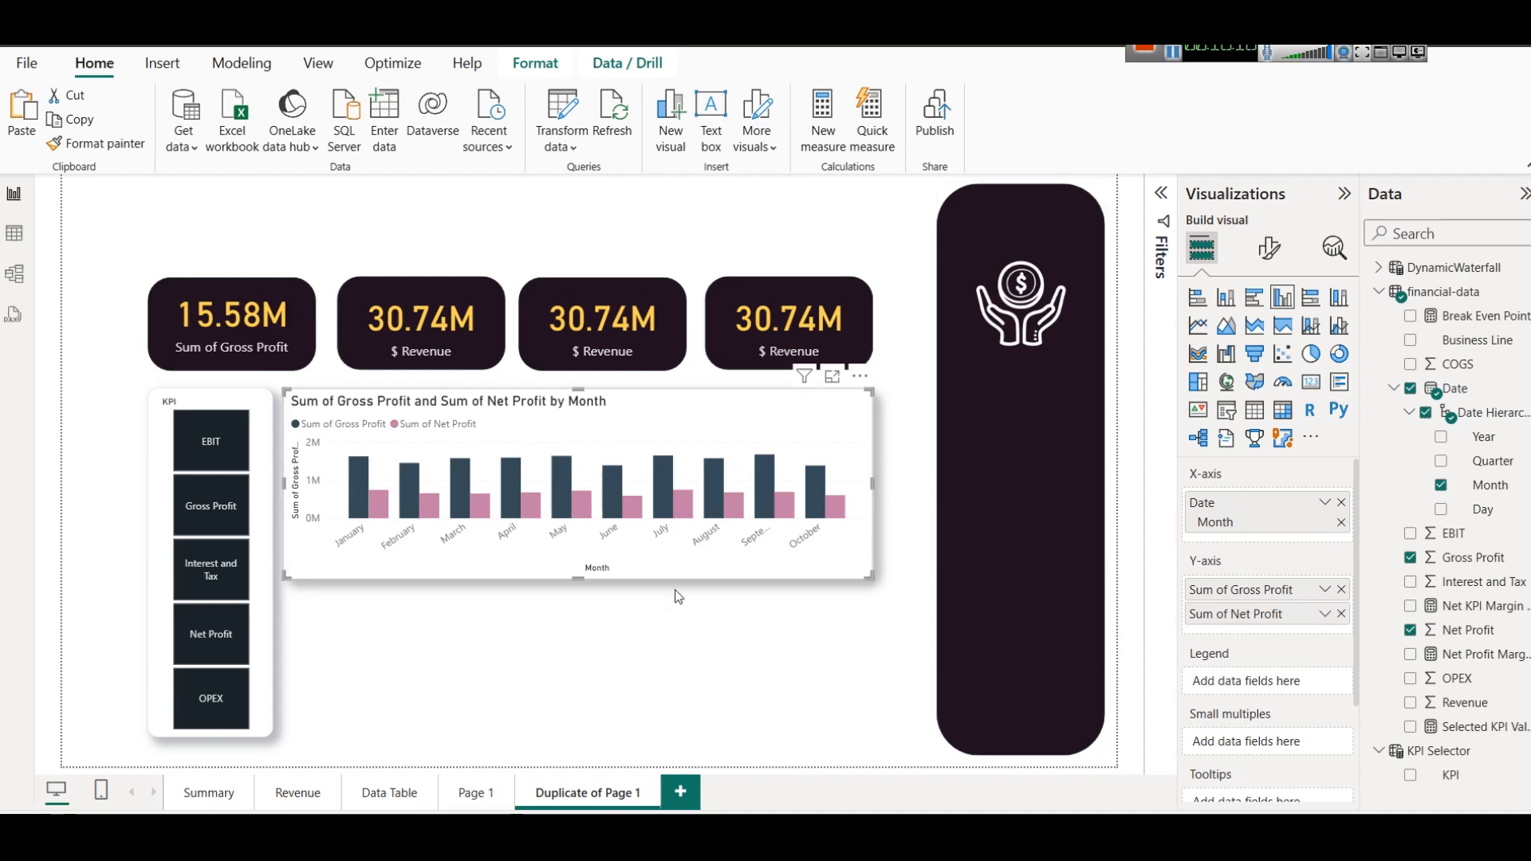
click(213, 782)
click(327, 479)
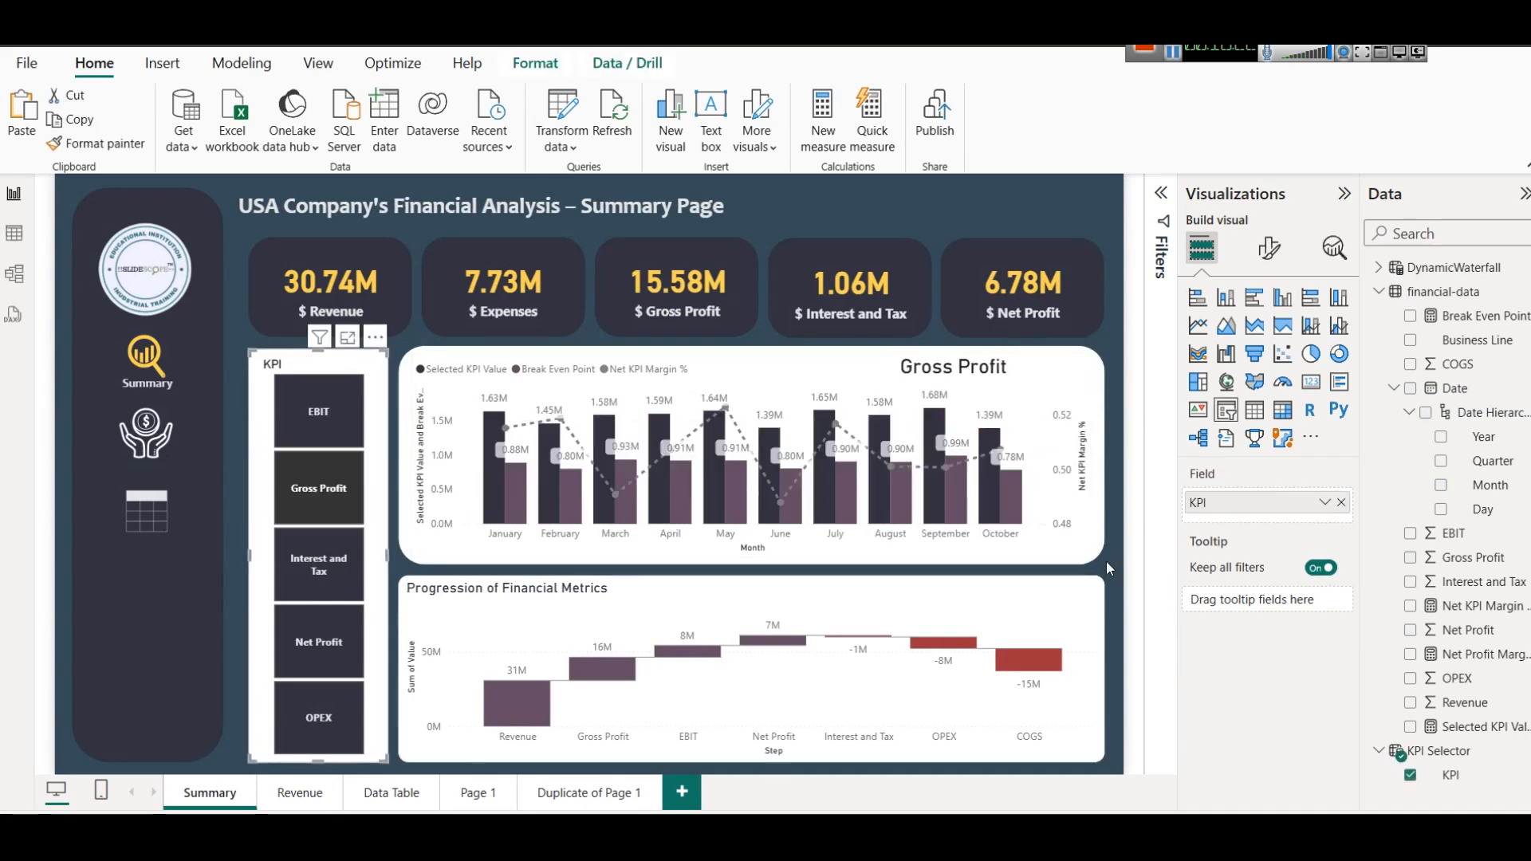
click(1036, 374)
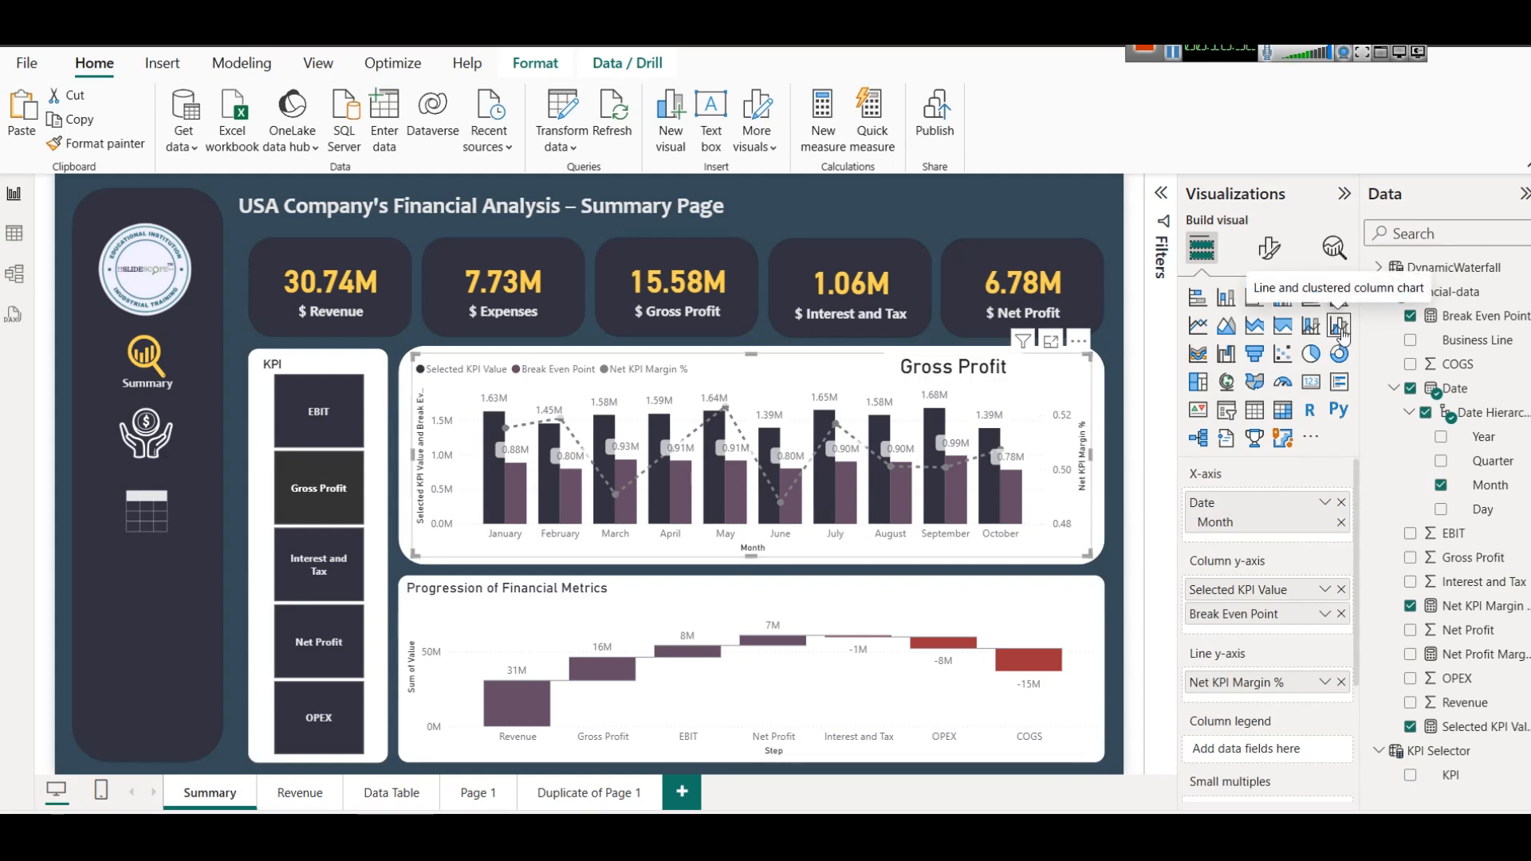
On Duplicate of Page 1, convert the column chart to a line and clustered column chart with EBIT on the line y-axis.
click(610, 793)
click(796, 437)
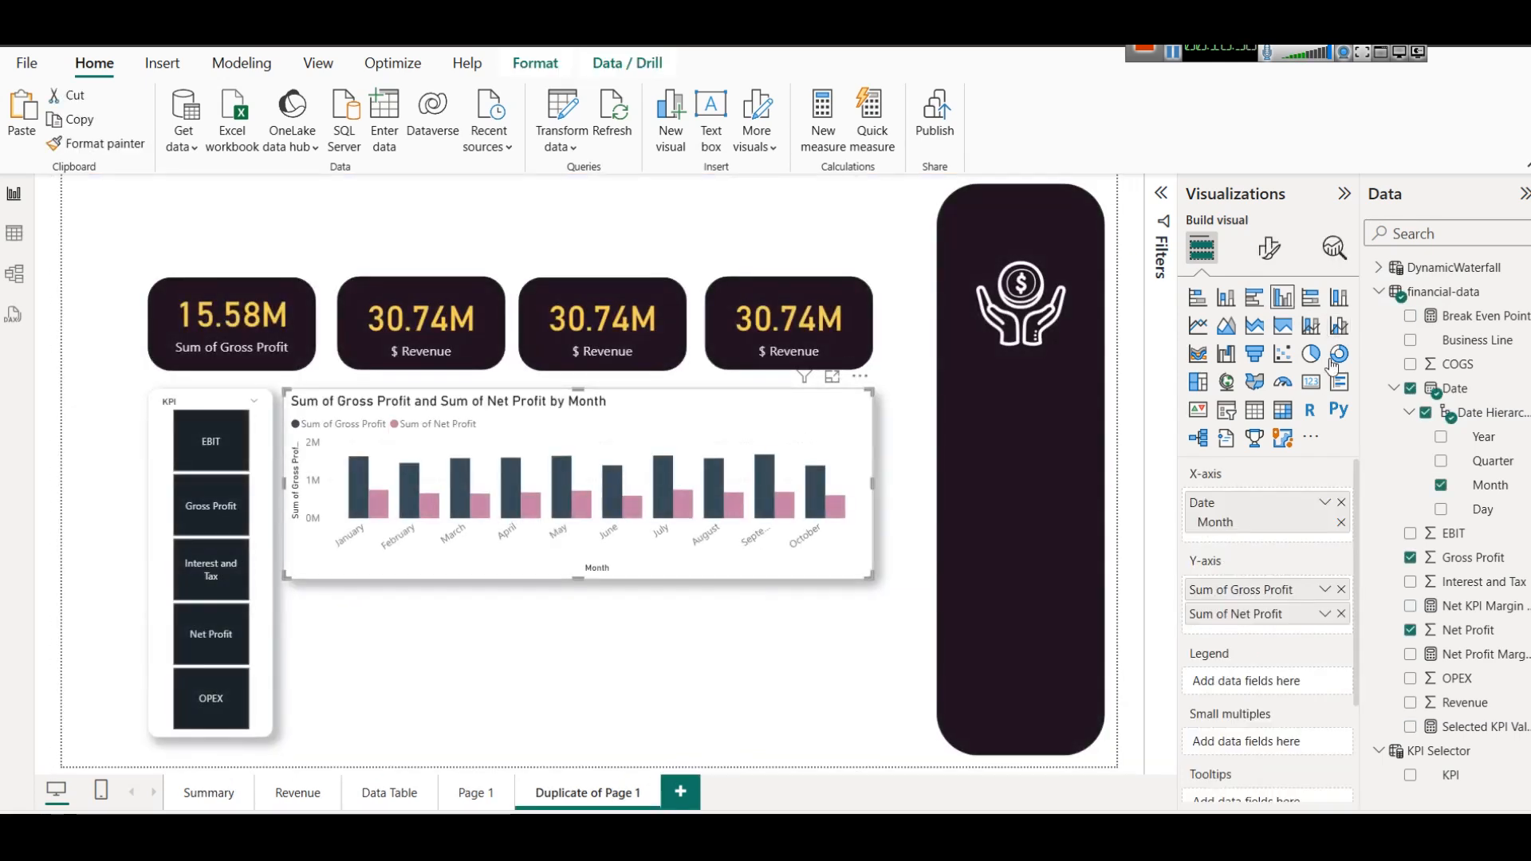
click(1342, 329)
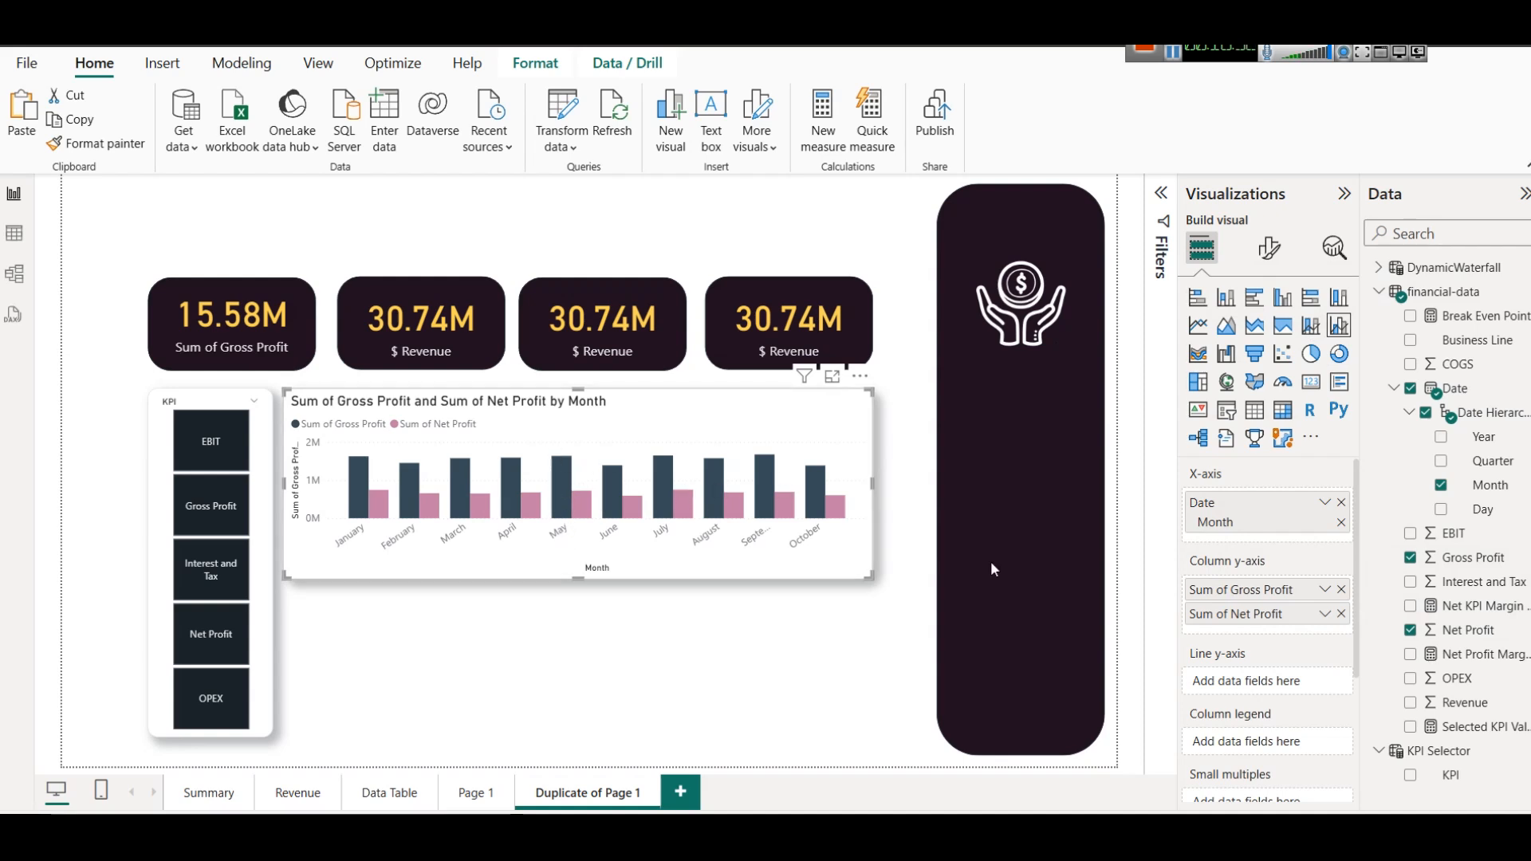
drag(1452, 533, 1226, 683)
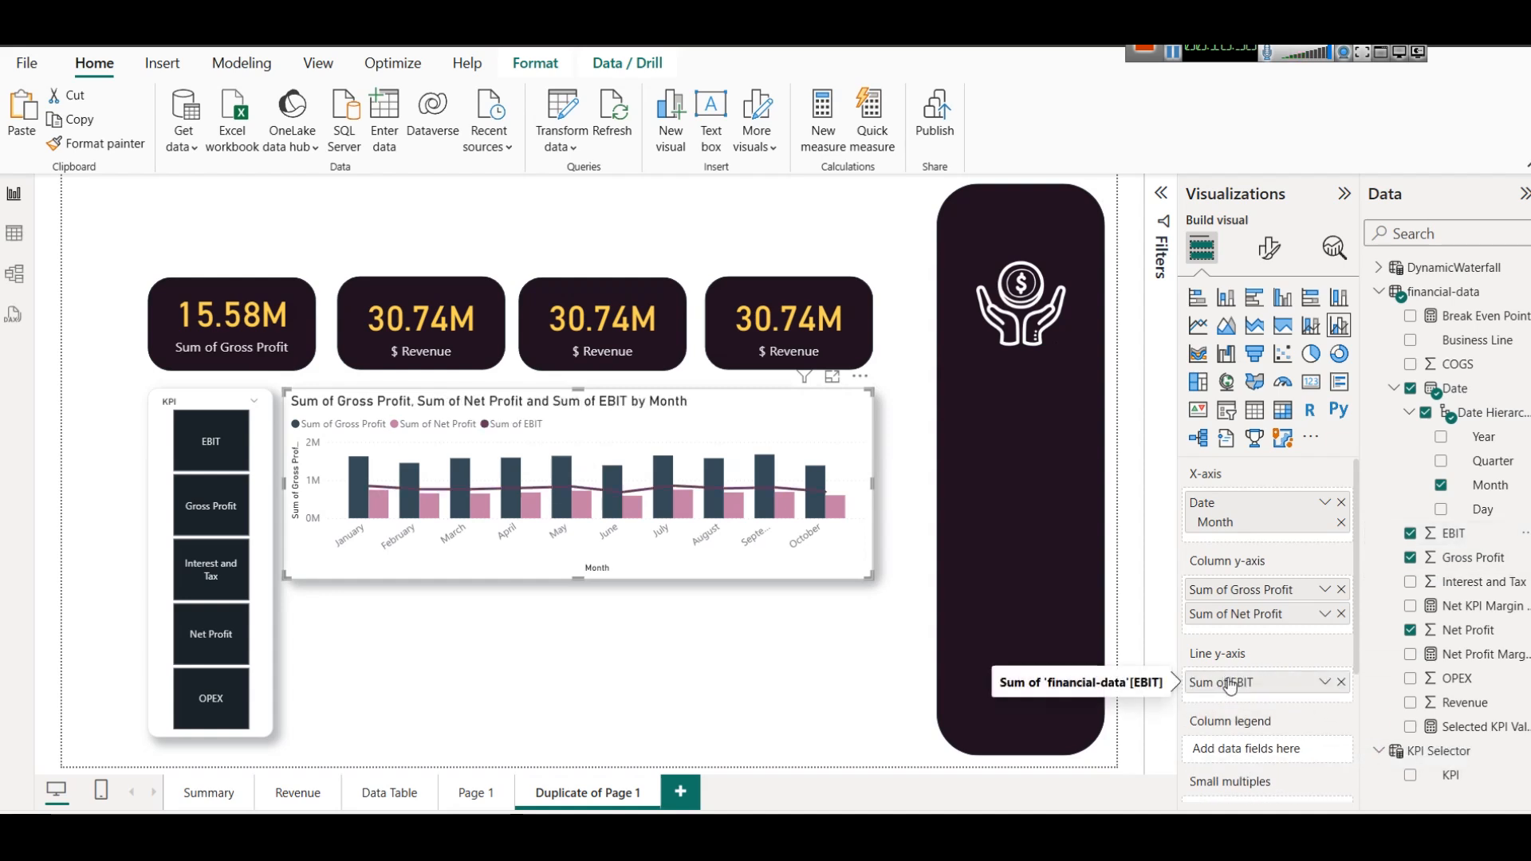
Set the line style of the chart's EBIT line to Dashed.
click(1269, 247)
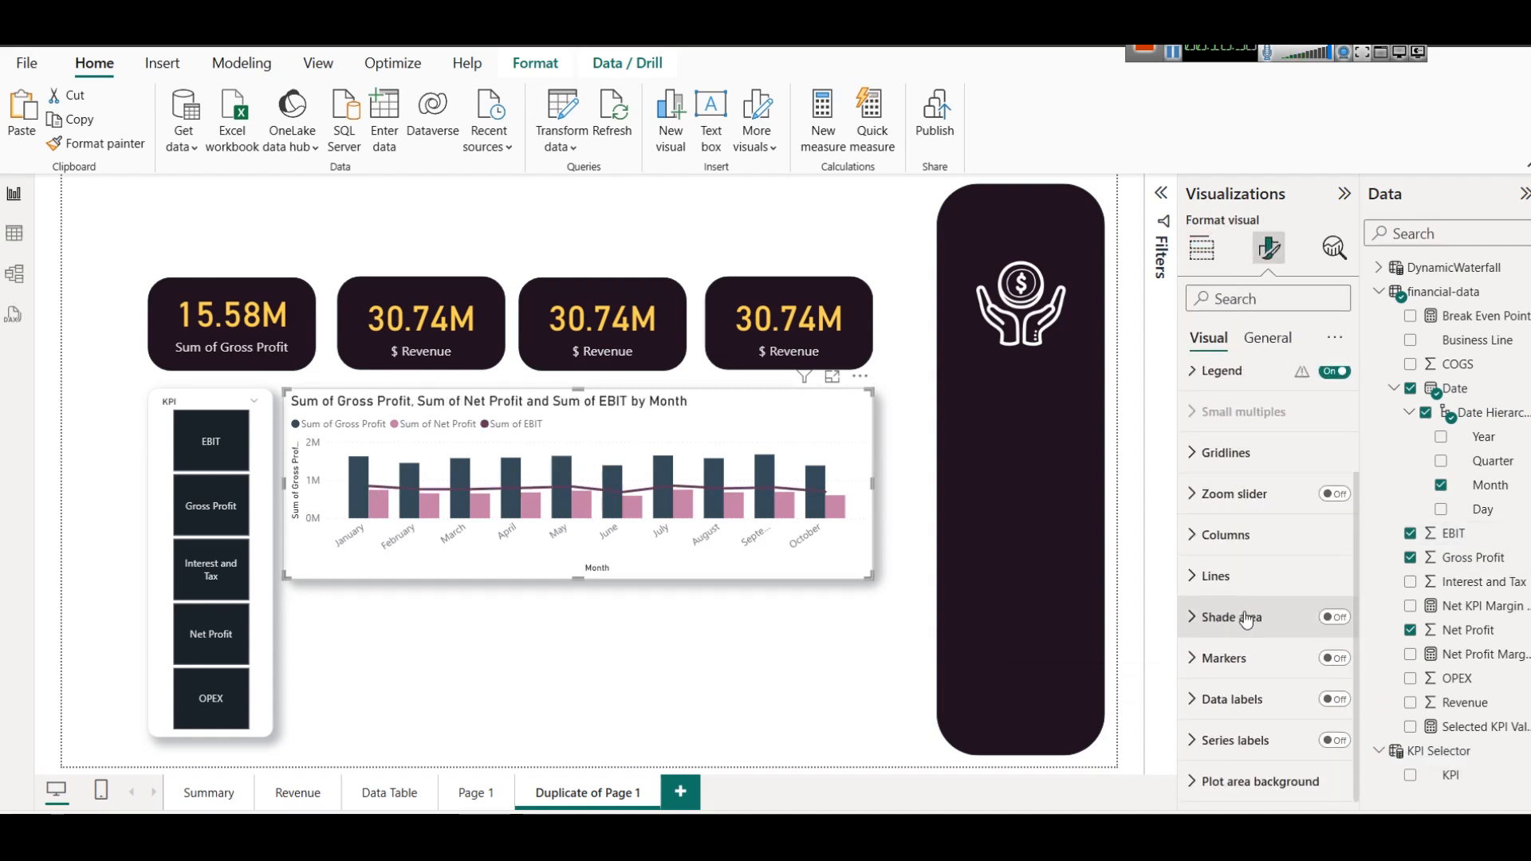
click(1216, 576)
scroll(1244, 598, down, 3)
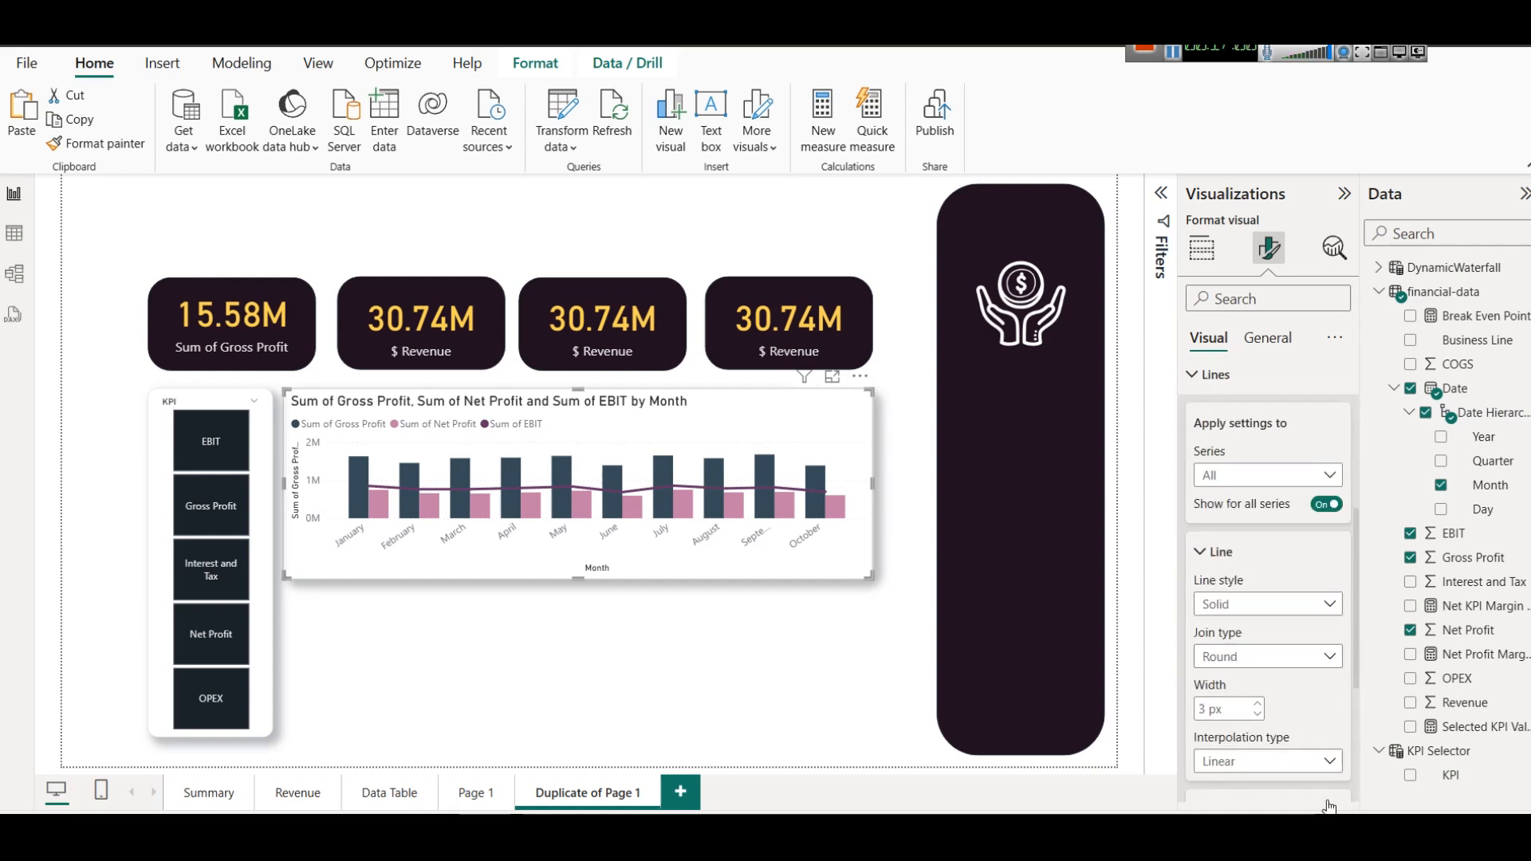
click(1252, 604)
click(1251, 651)
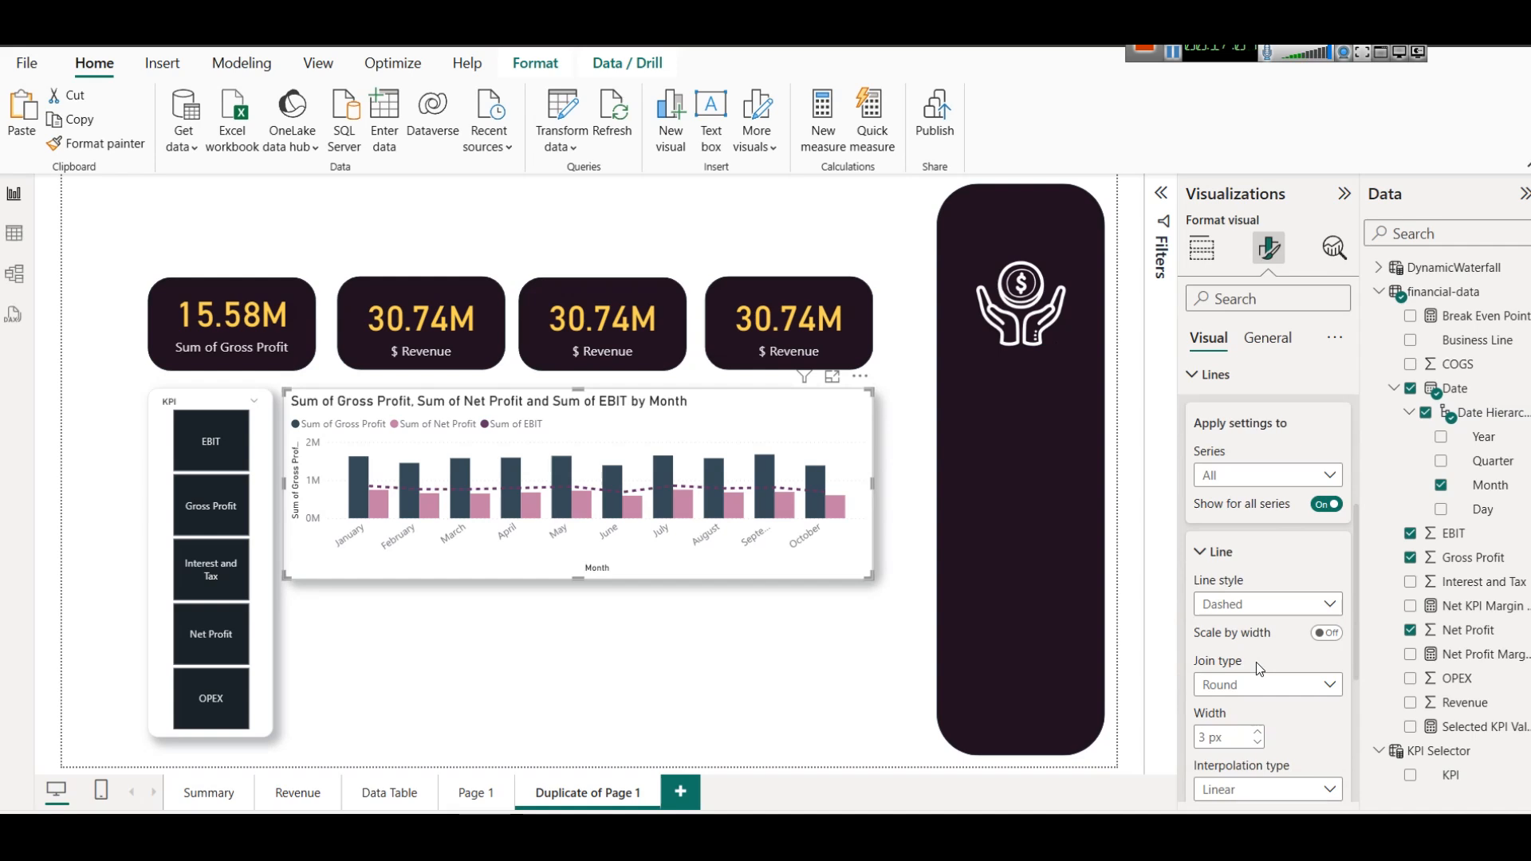
Keep the line's join type at Round and set its interpolation type to Smooth.
click(1248, 684)
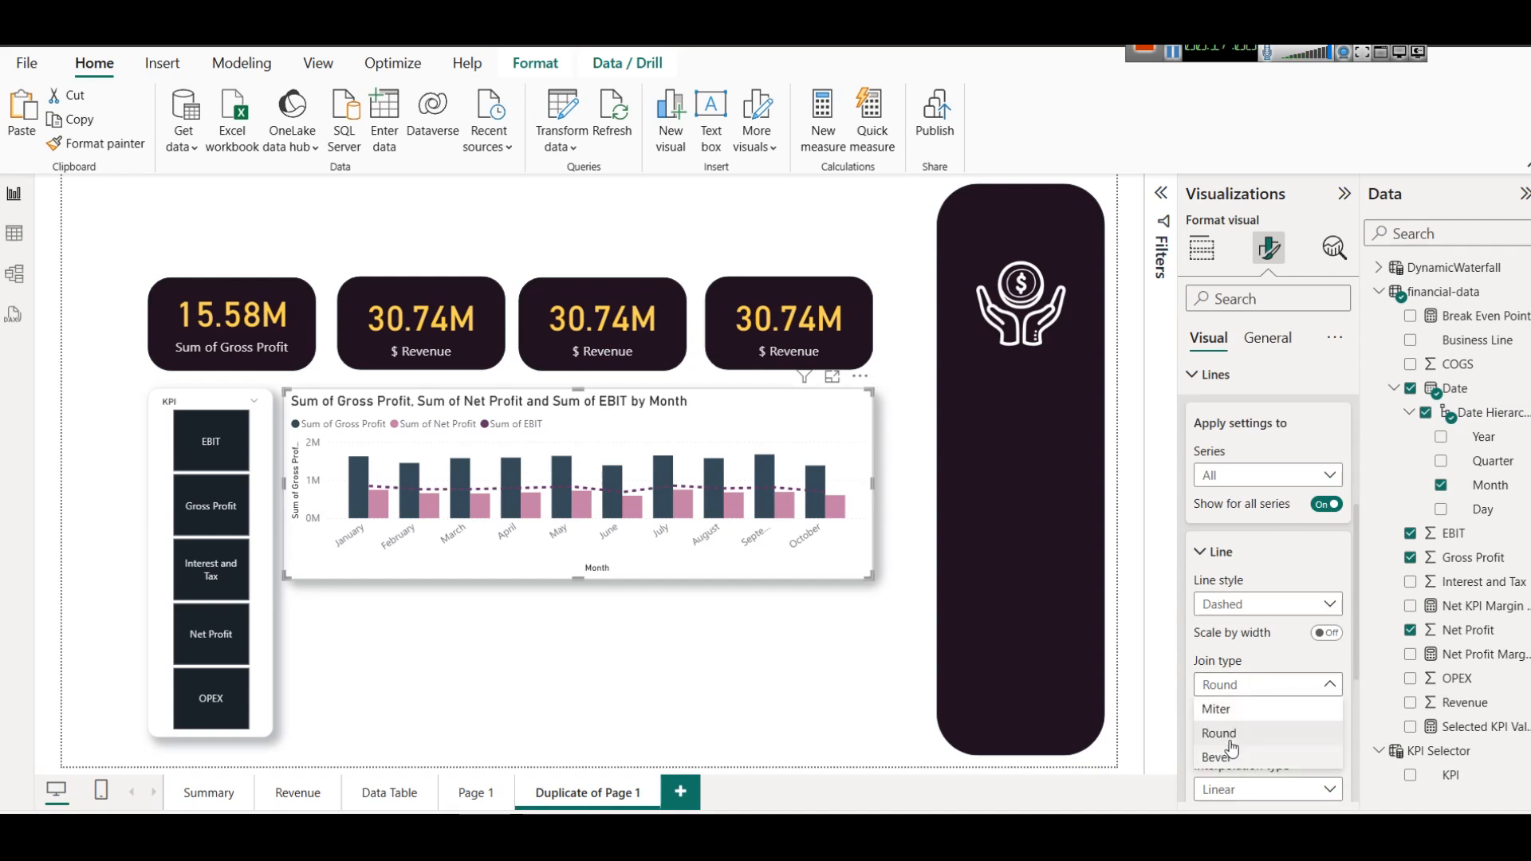
click(1254, 683)
scroll(1264, 683, down, 1)
click(1252, 698)
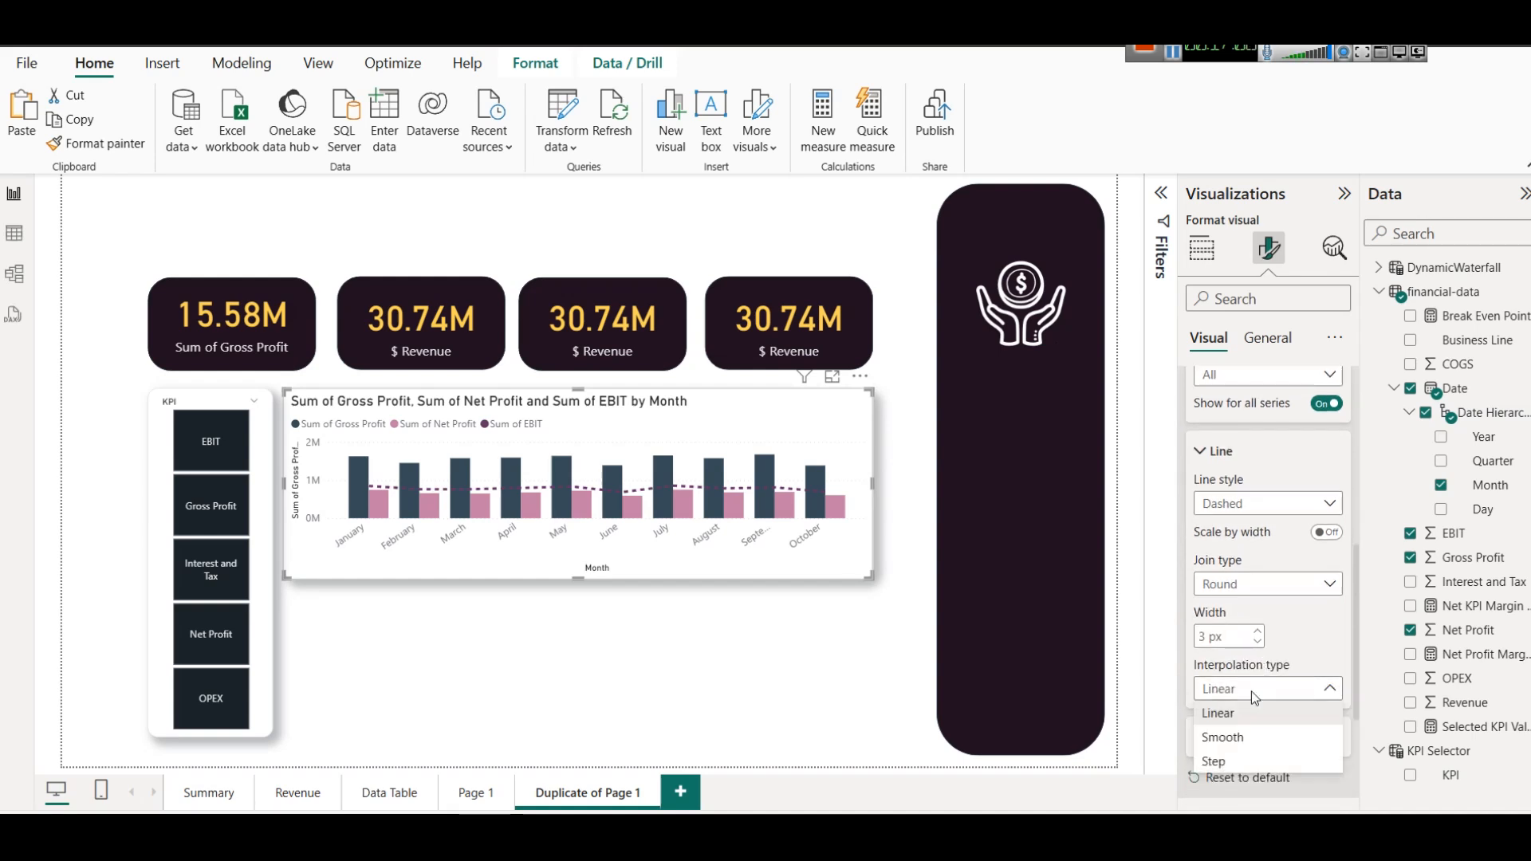
click(1242, 733)
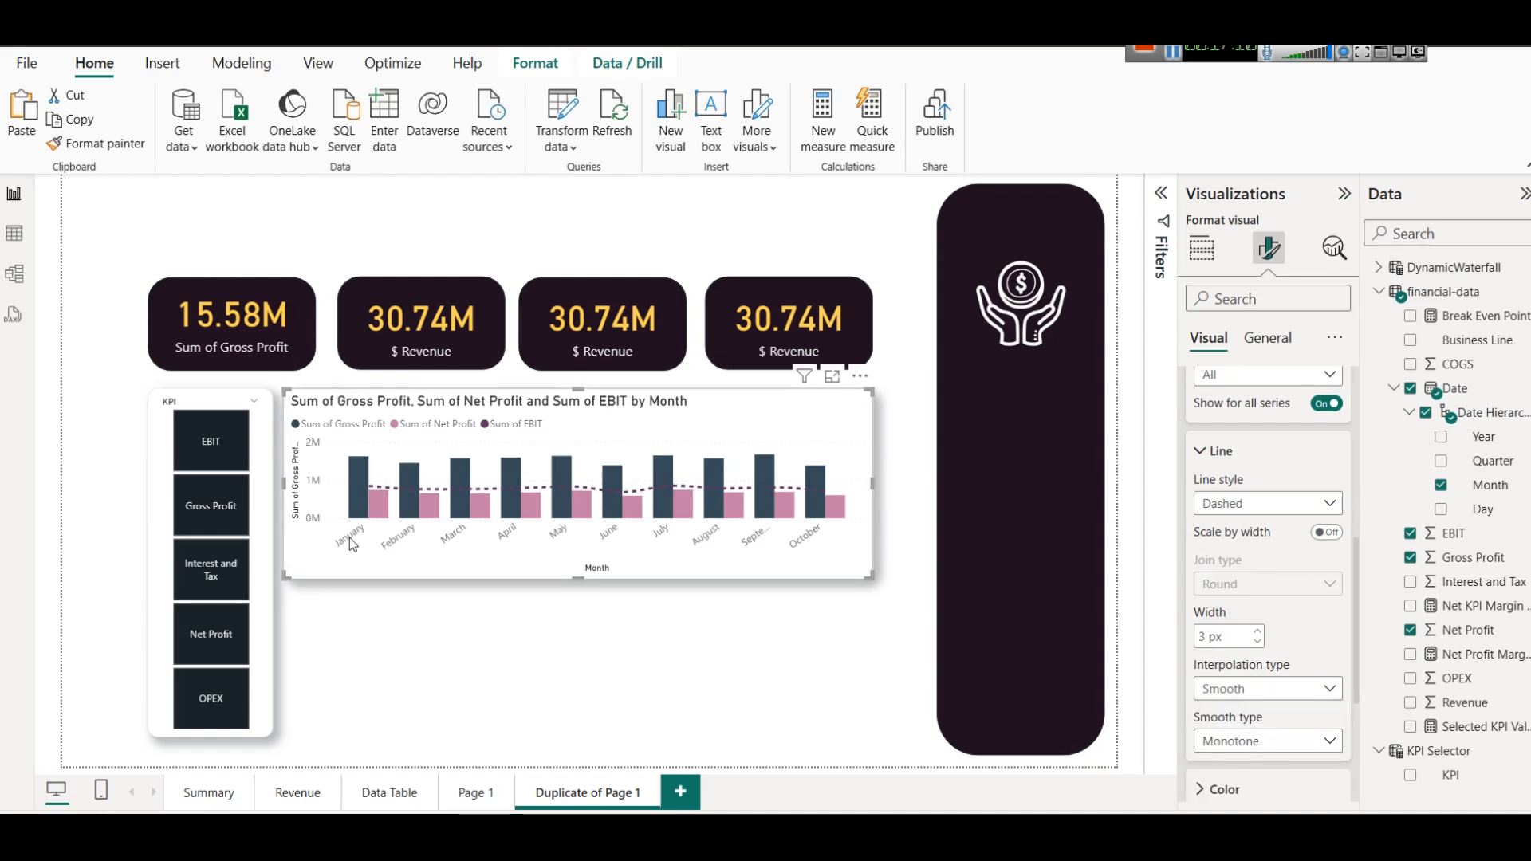
scroll(1283, 479, up, 5)
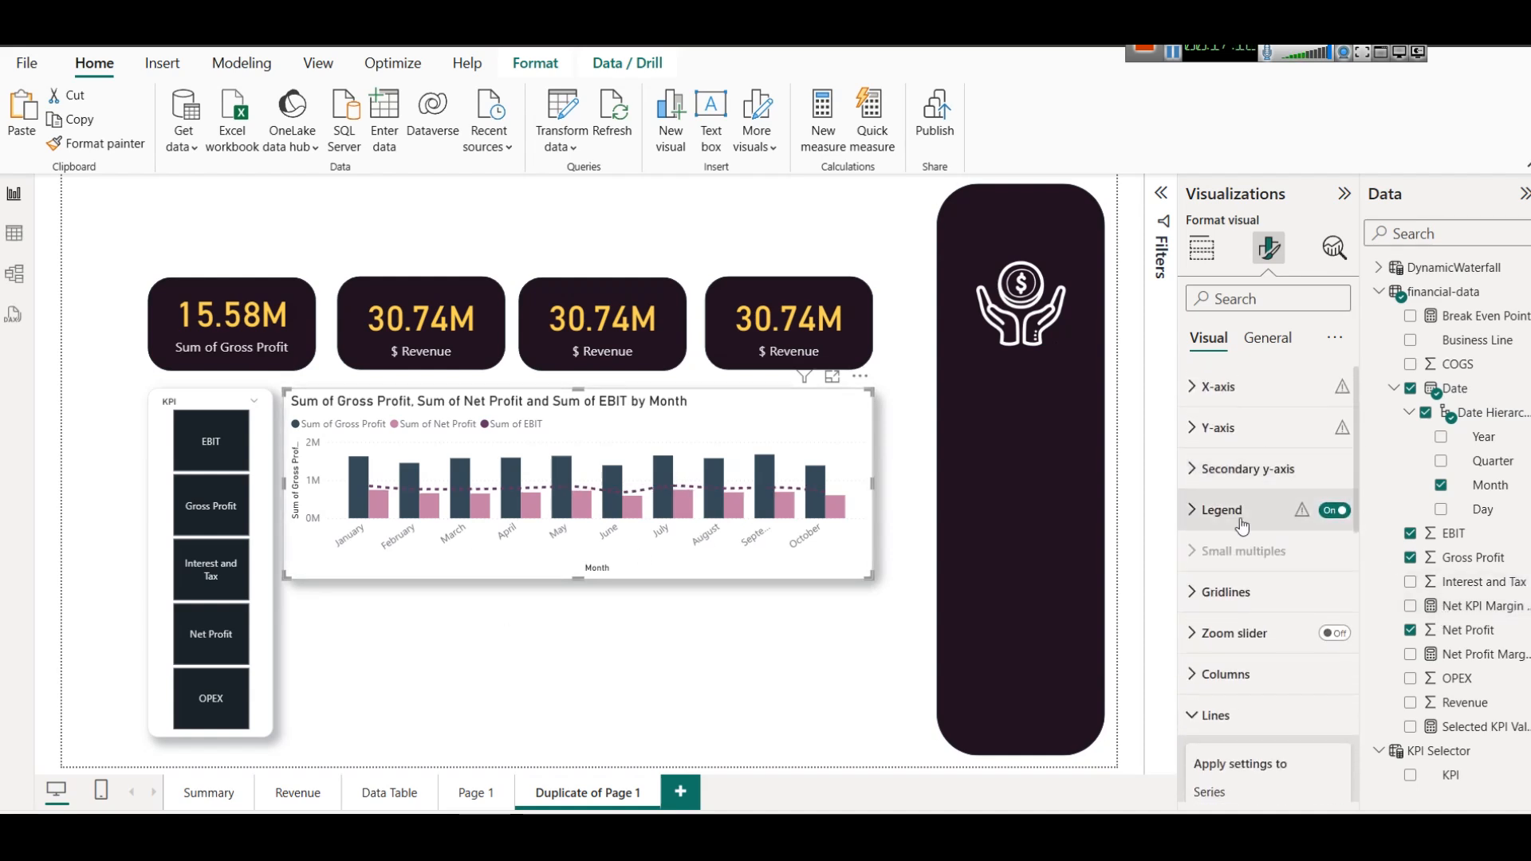
scroll(1244, 479, up, 1)
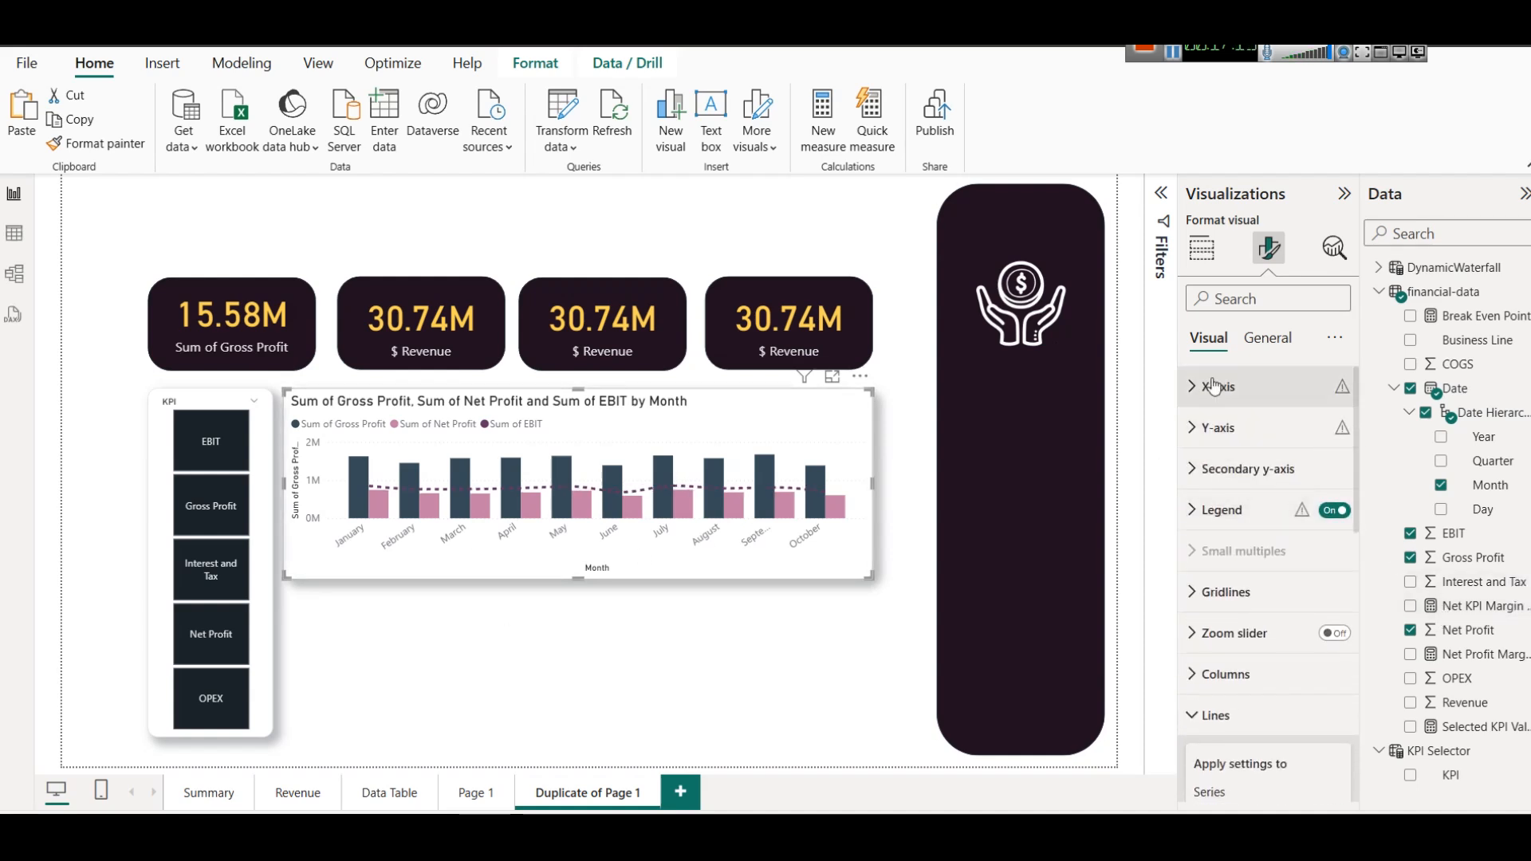
click(1263, 340)
click(1208, 338)
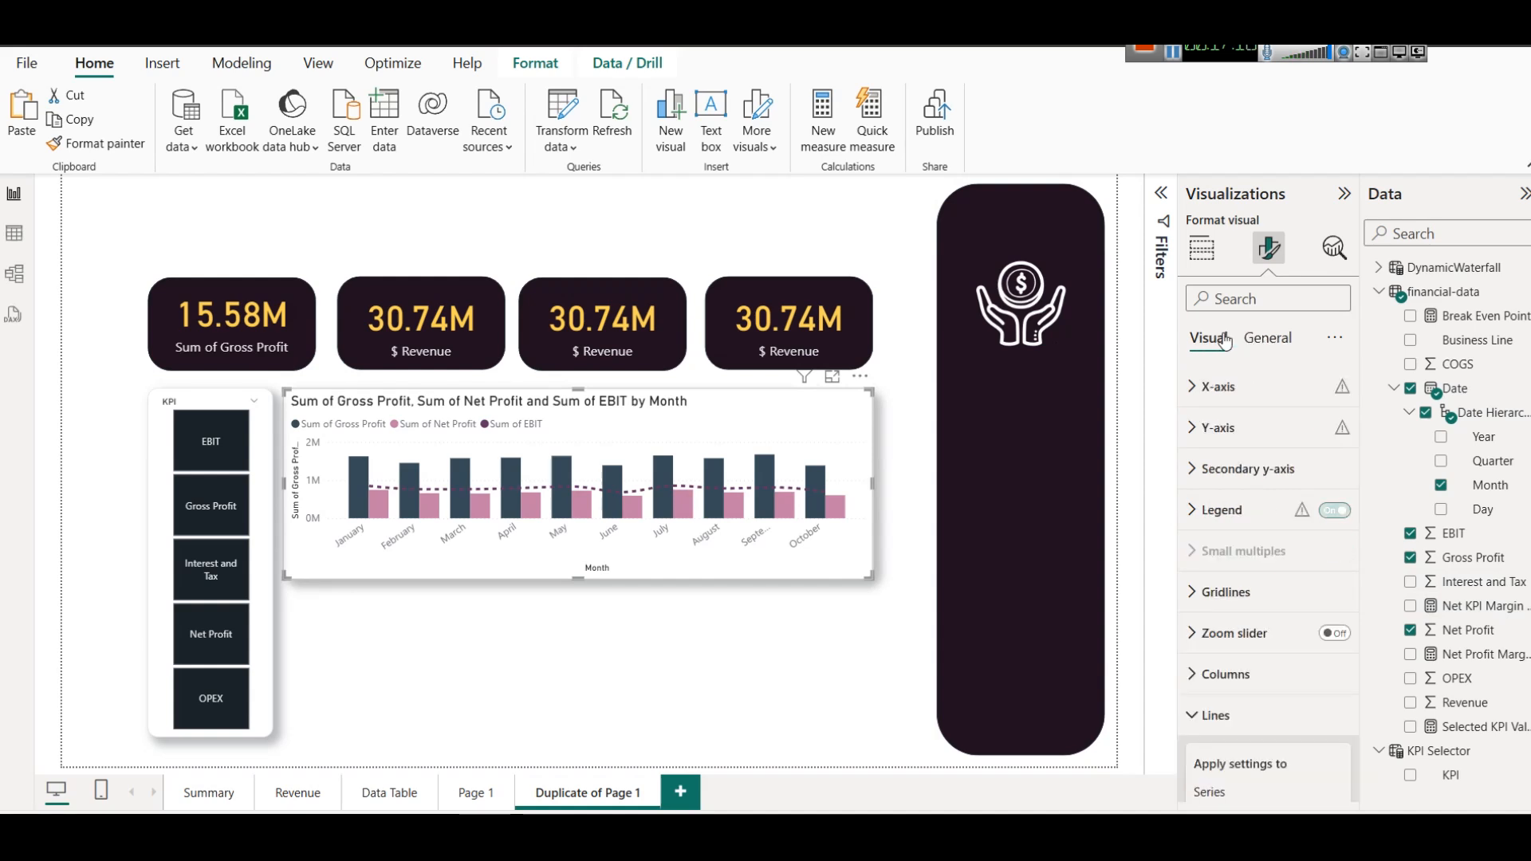
scroll(1226, 687, down, 5)
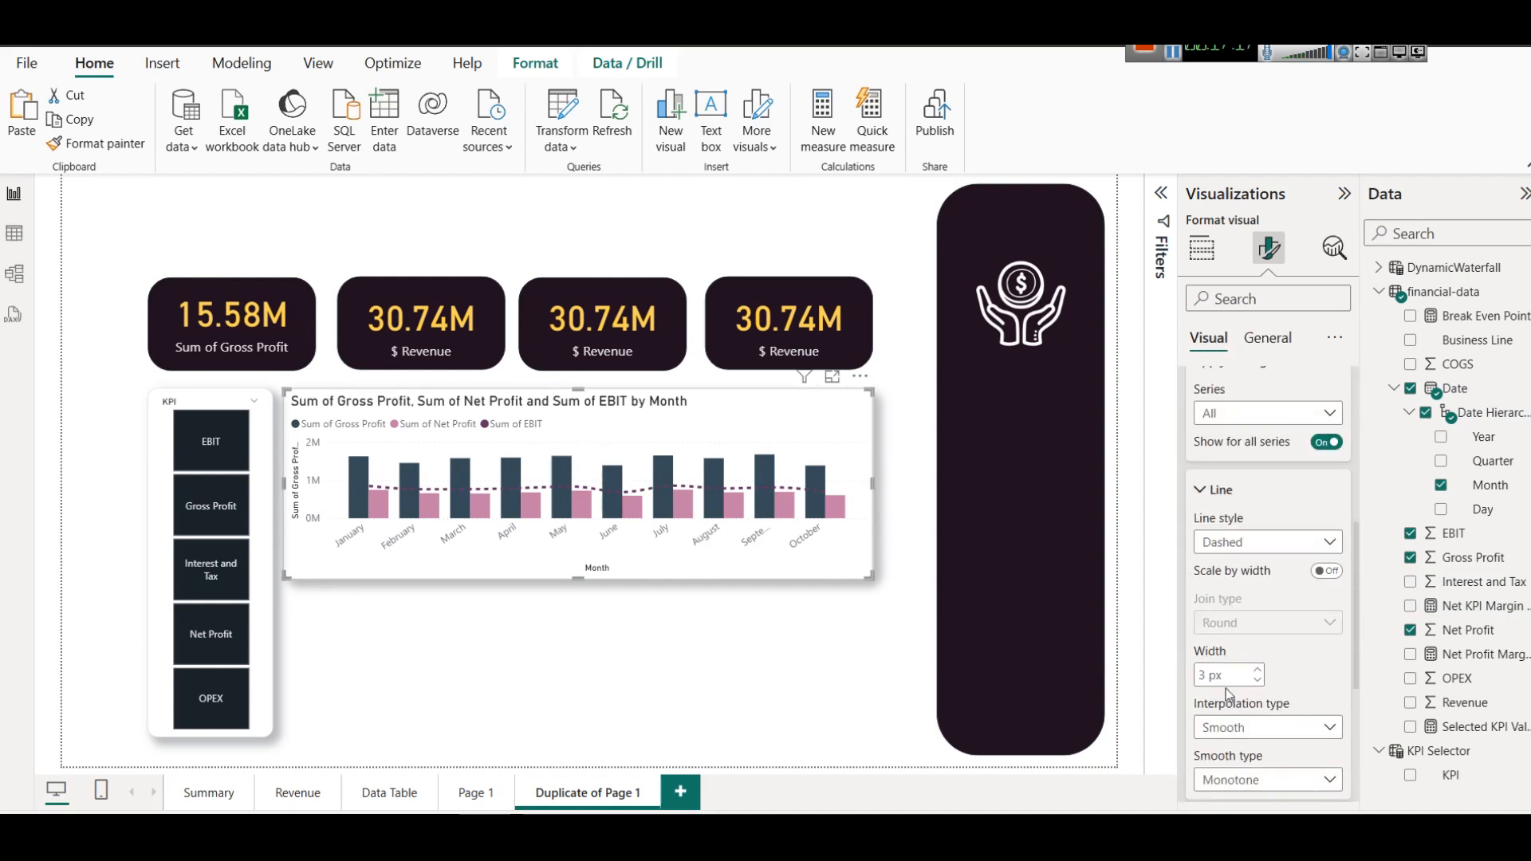
Recolour the combo chart's dashed EBIT line, trying a light grey theme shade and settling on a darker slate grey.
click(1213, 490)
click(1213, 489)
click(1213, 490)
click(1222, 538)
click(1228, 590)
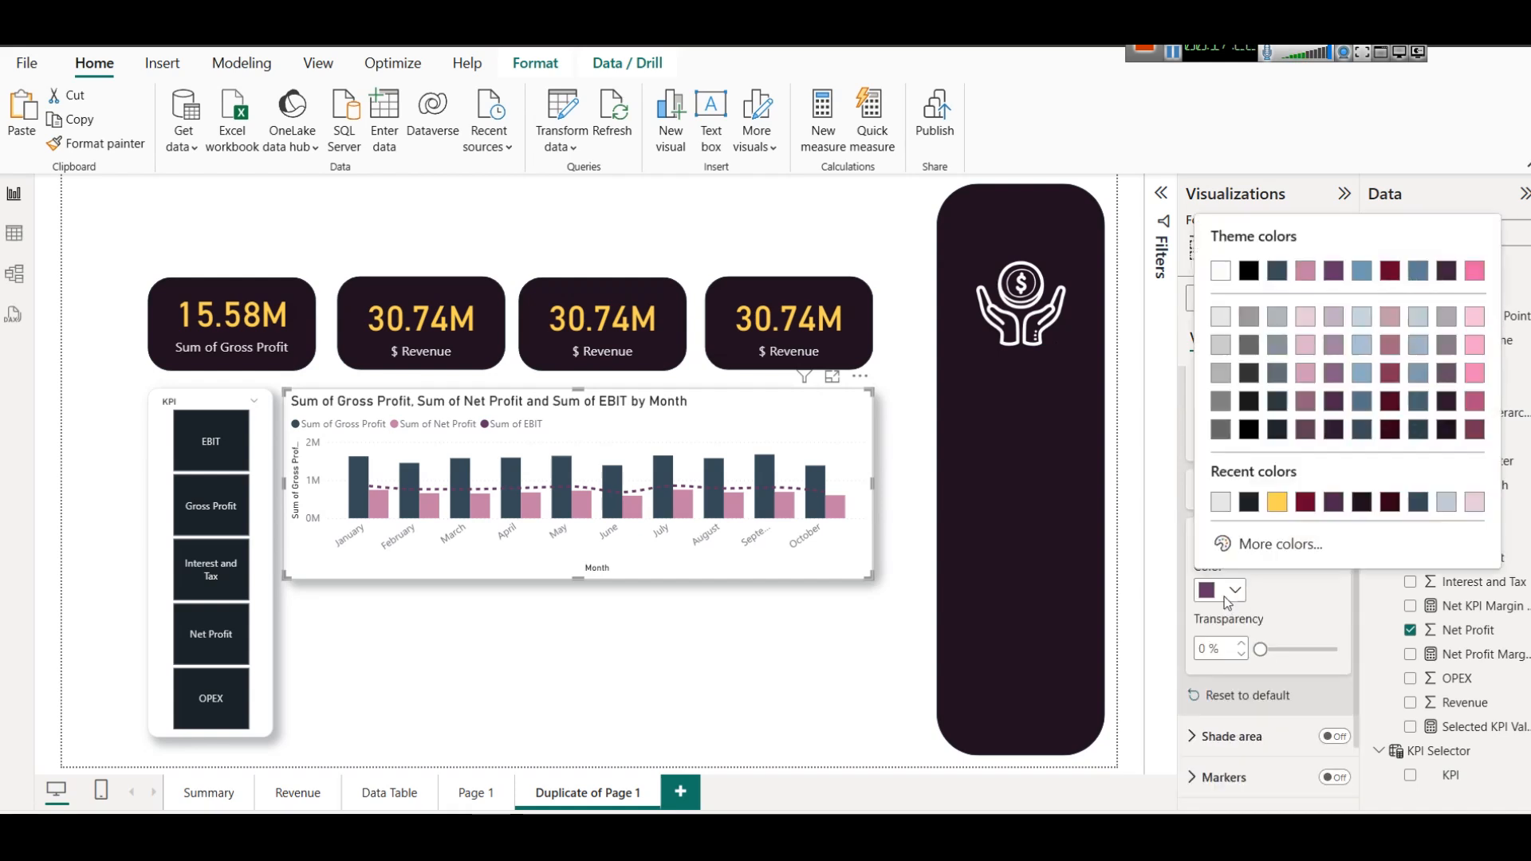
click(1279, 320)
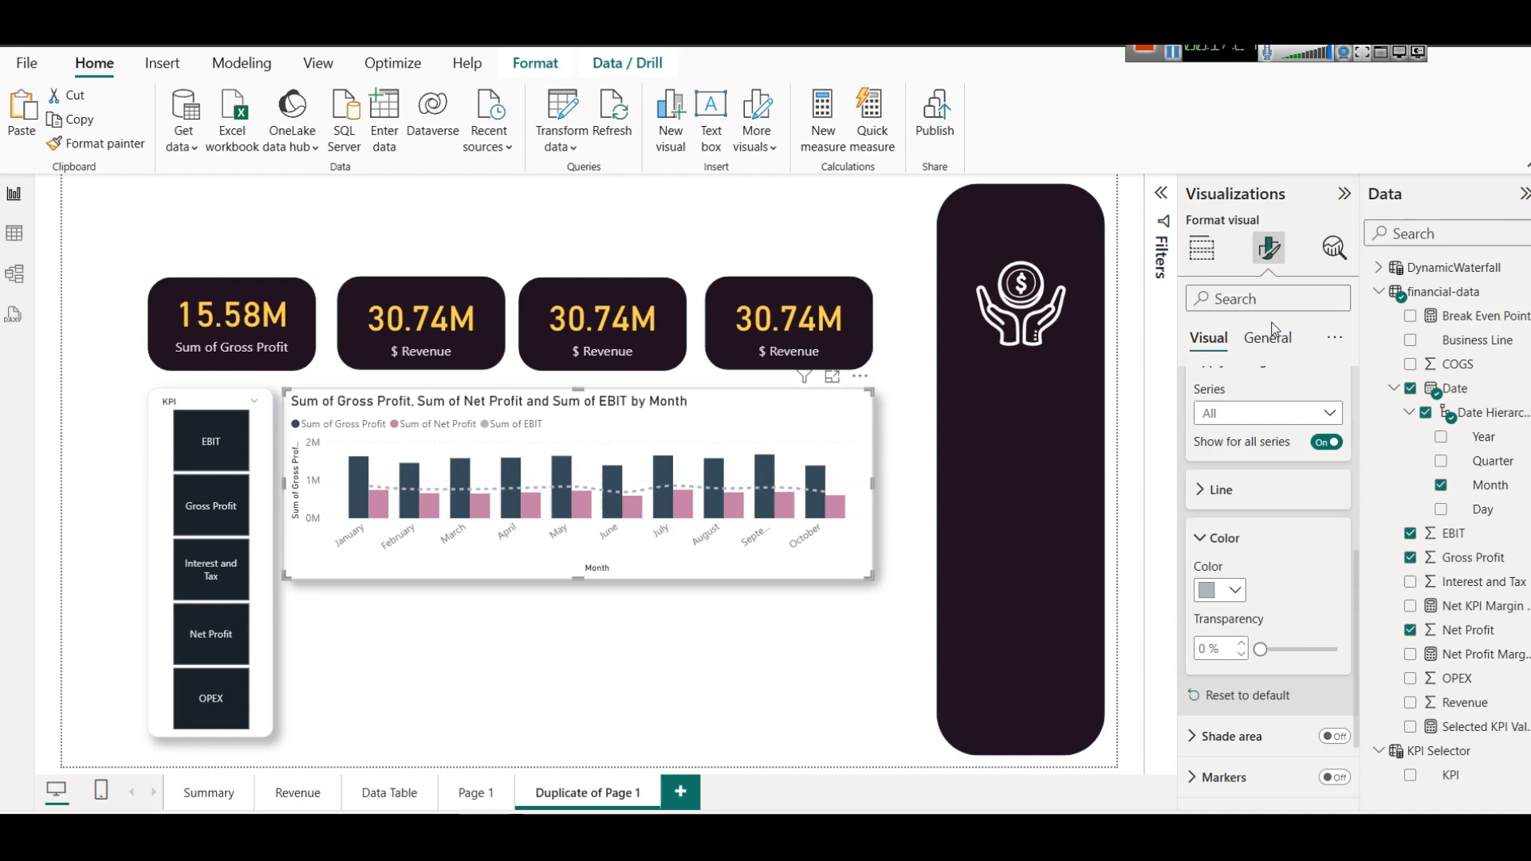
click(1227, 590)
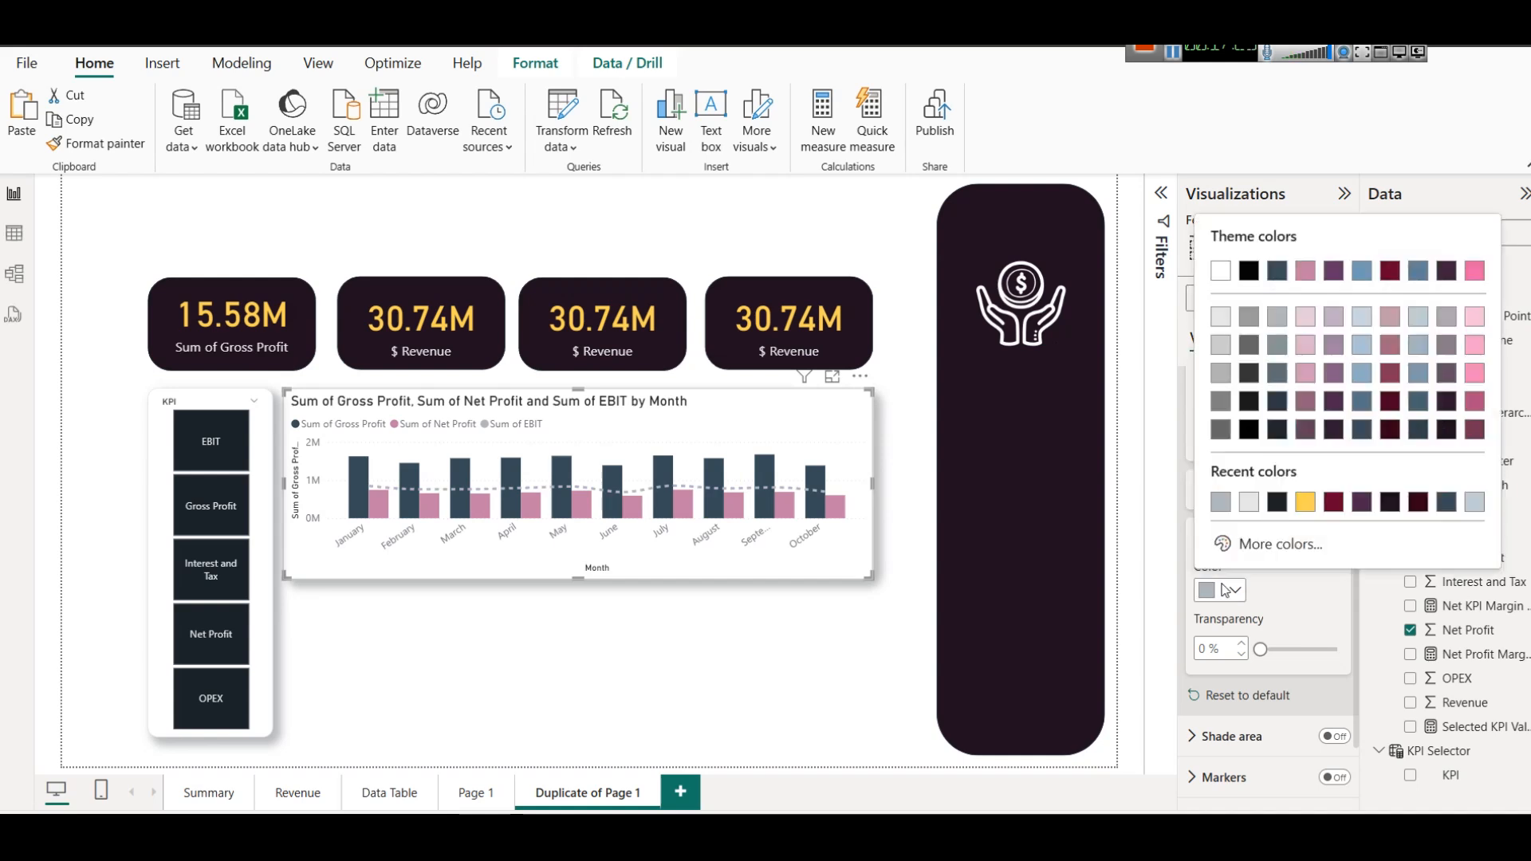
click(1287, 375)
scroll(1308, 566, up, 5)
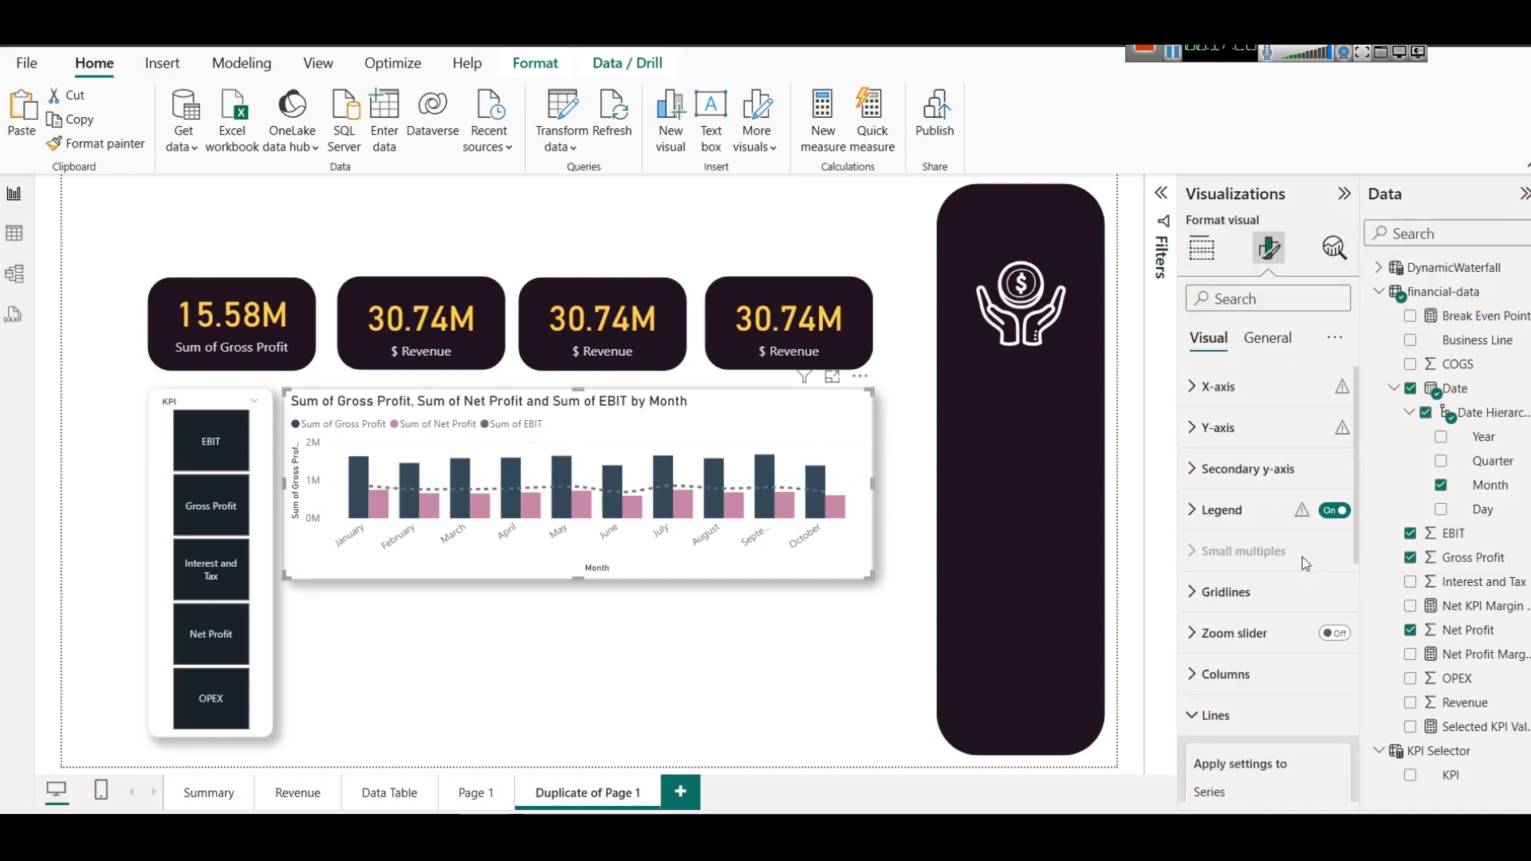
Add OPEX to the combo chart's line y-axis beside EBIT and view the chart enlarged in focus mode.
click(1202, 248)
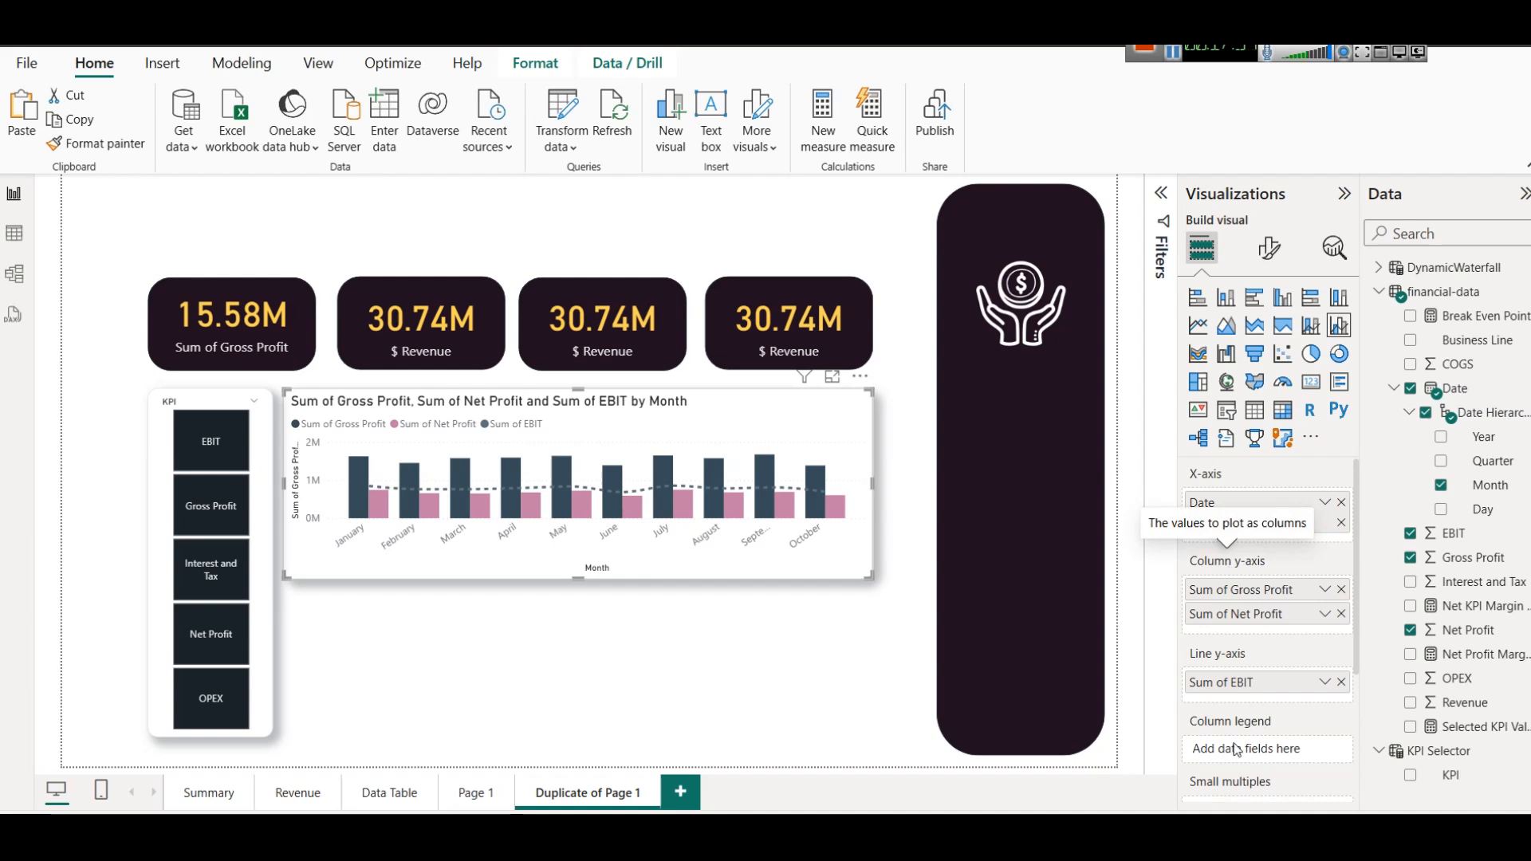
drag(1461, 679, 1296, 700)
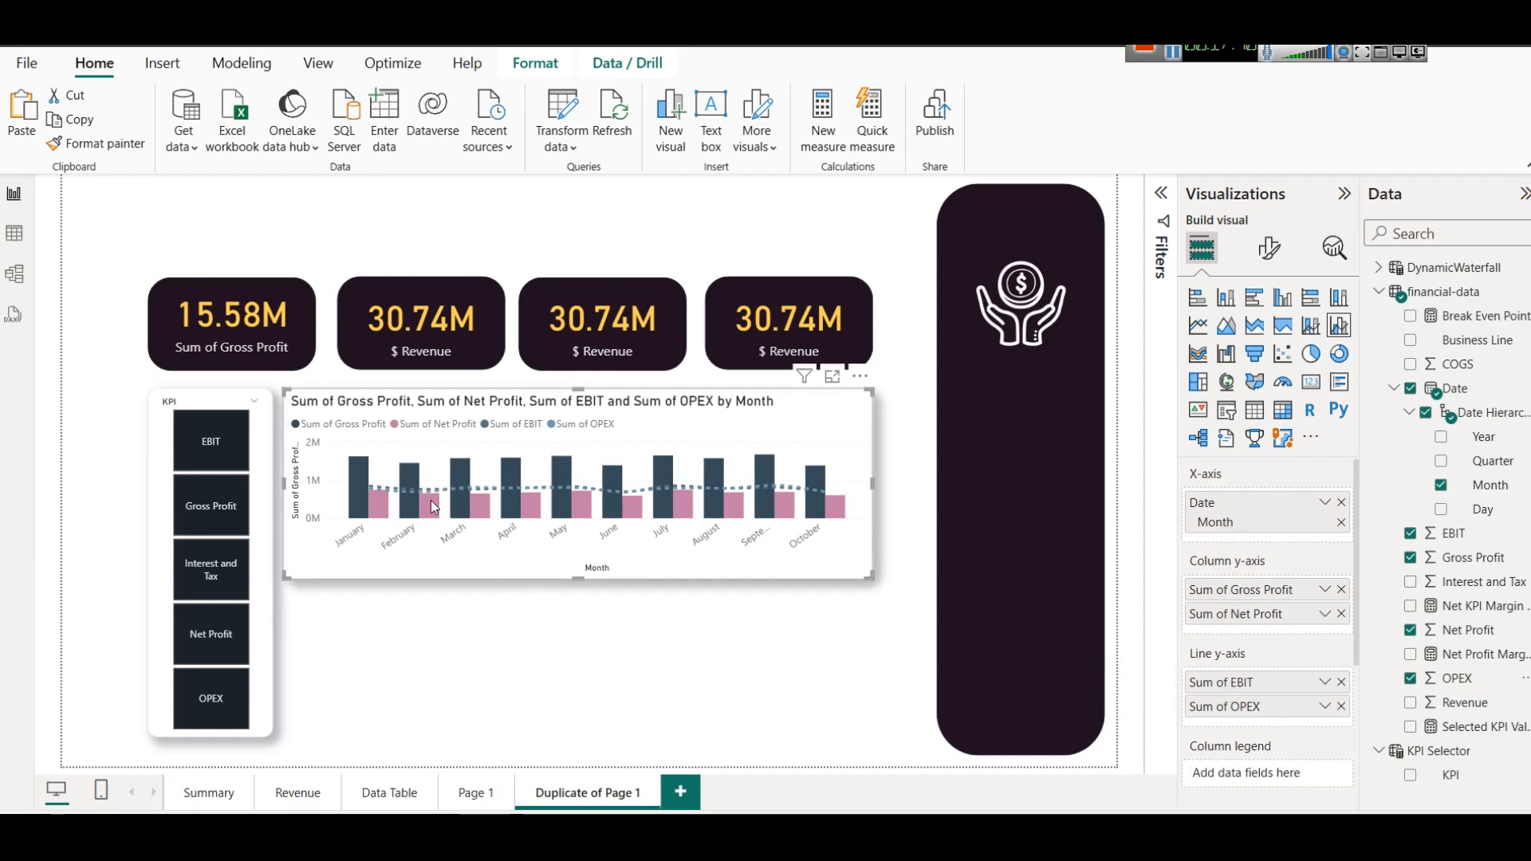
click(832, 376)
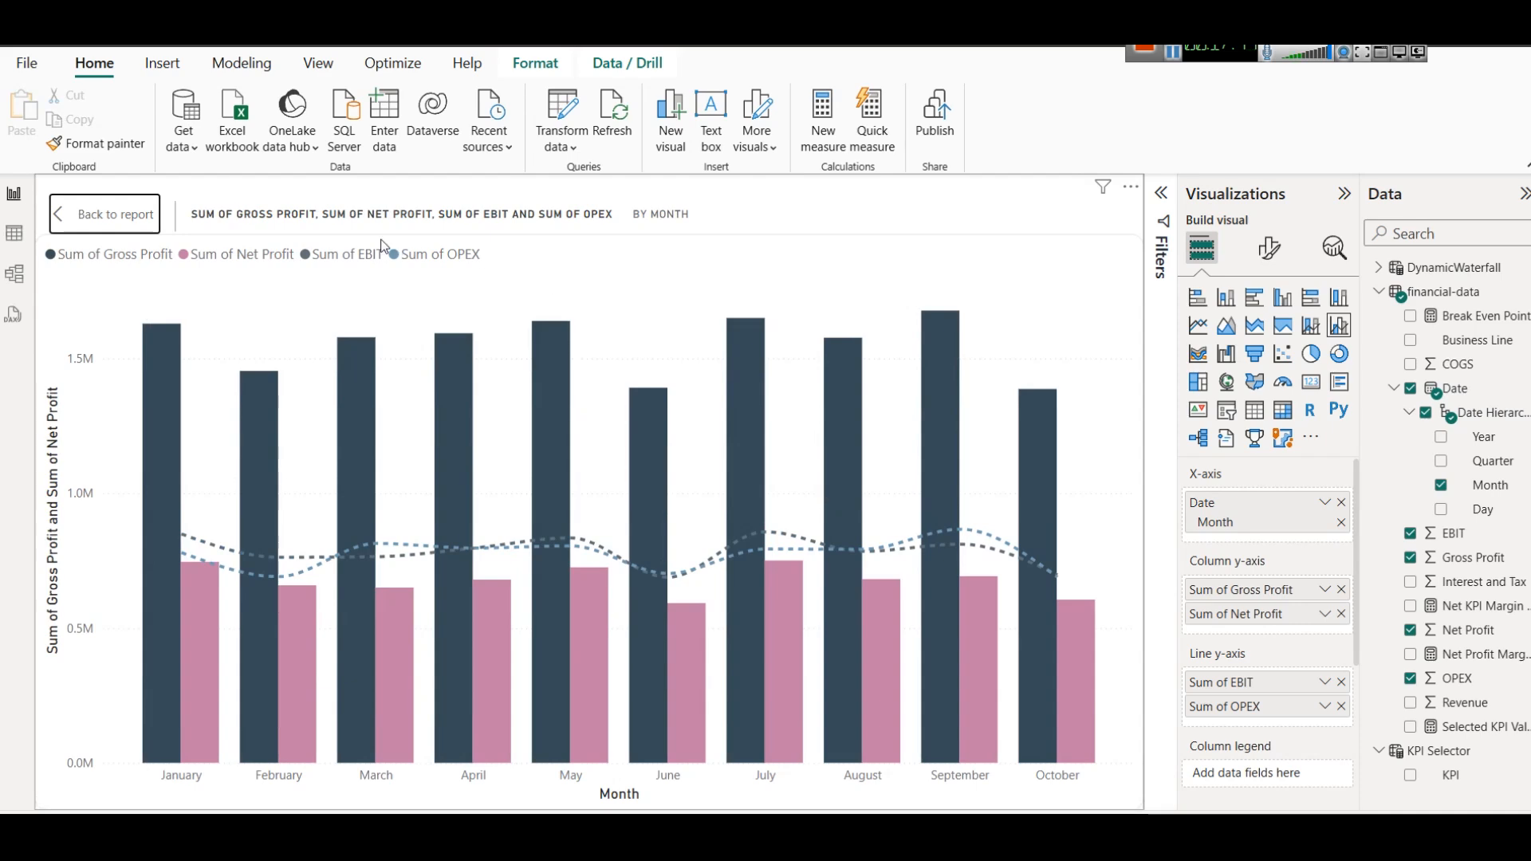
click(97, 214)
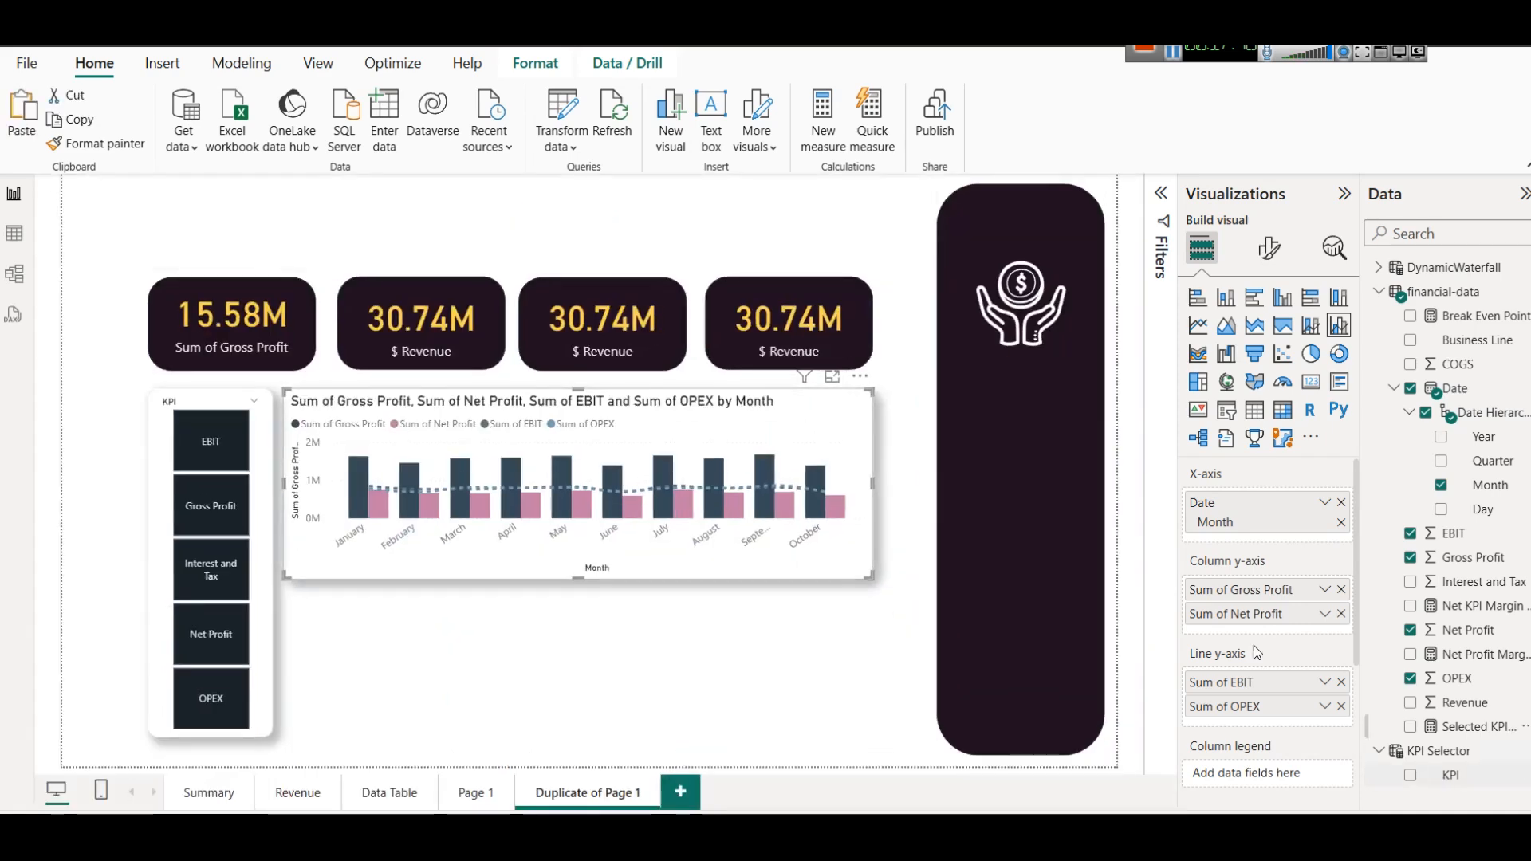
Remove both EBIT and OPEX from the combo chart's line y-axis.
click(1342, 682)
click(1341, 681)
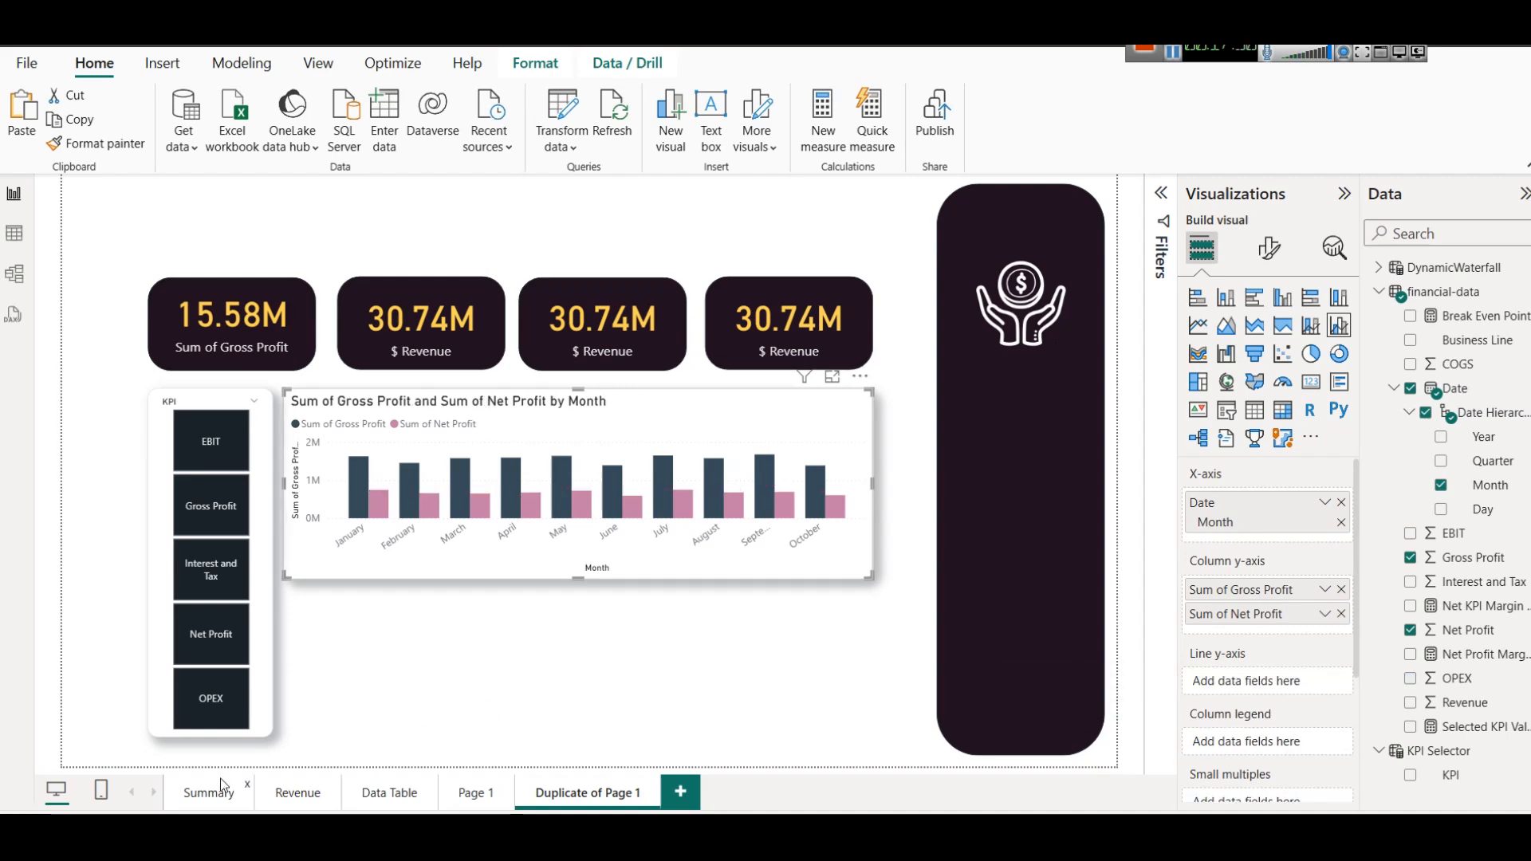
On the Summary page, open the DAX formula of the Selected KPI Value measure and examine how its SWITCH maps each KPI to a sum.
click(222, 785)
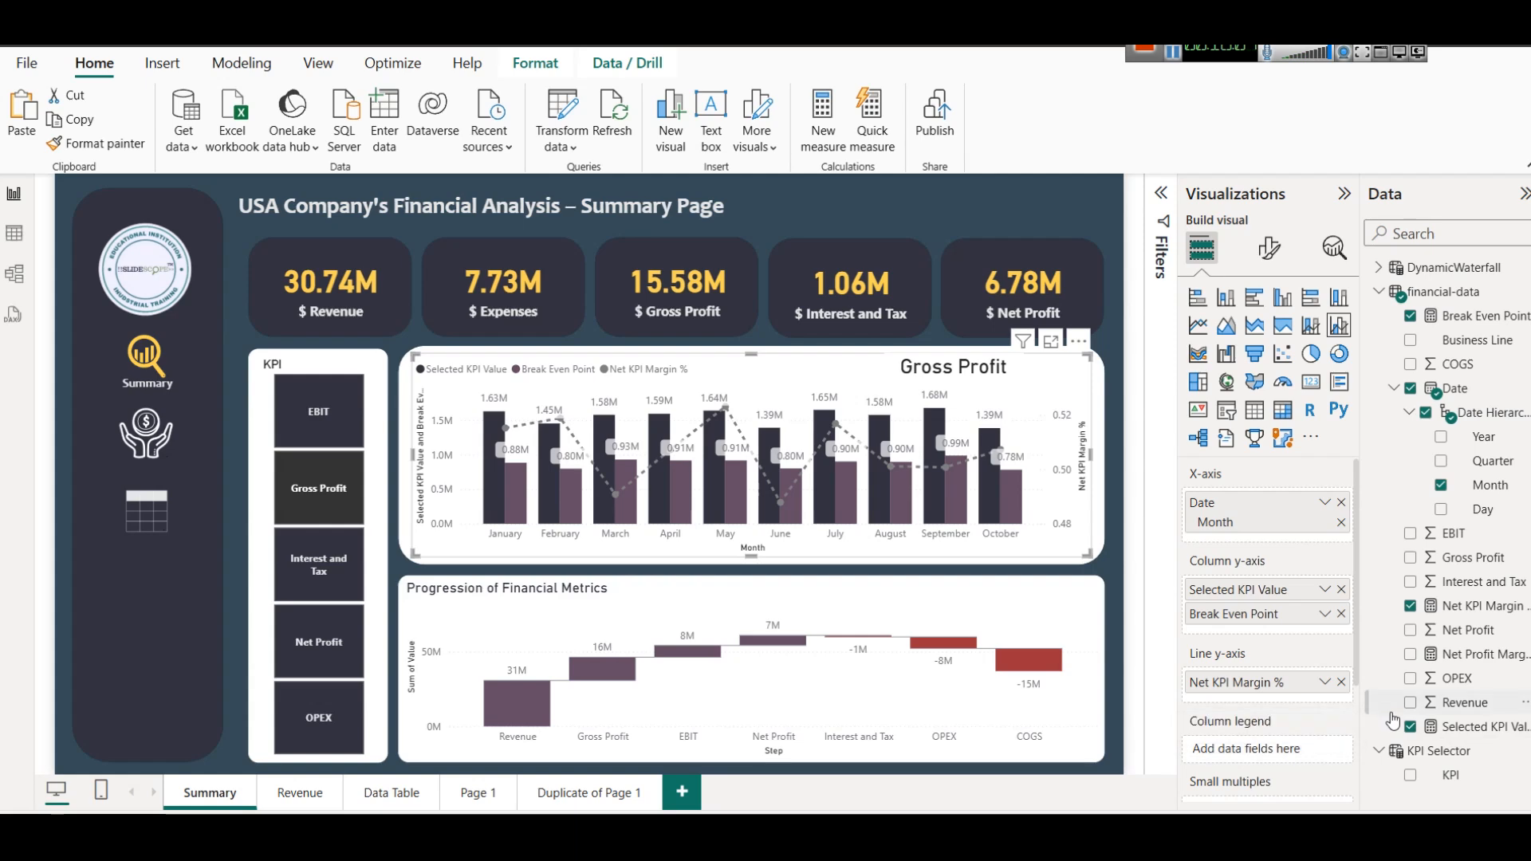
click(1474, 737)
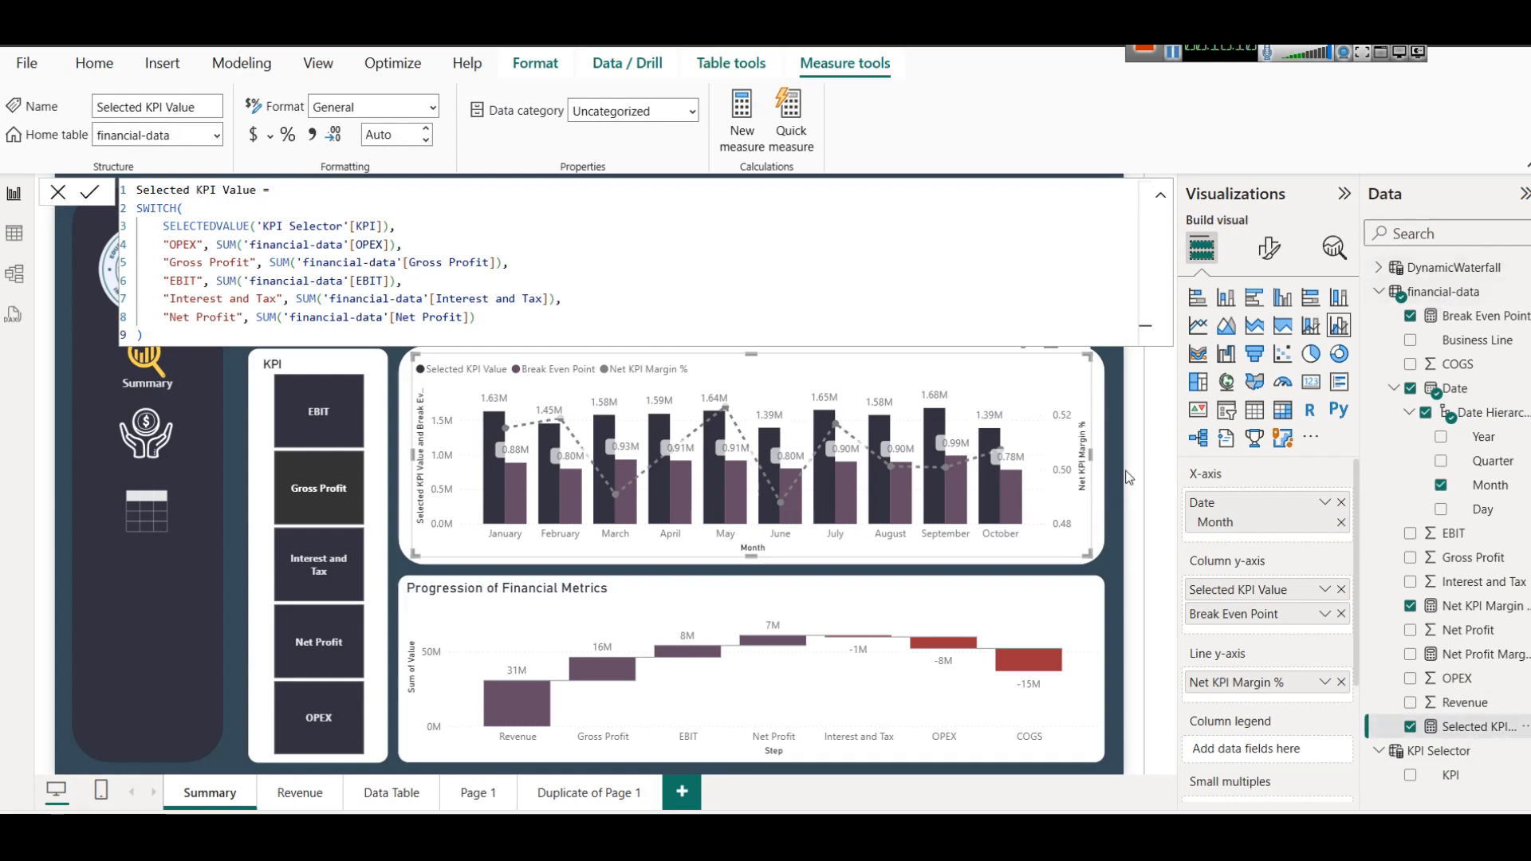
right_click(1435, 293)
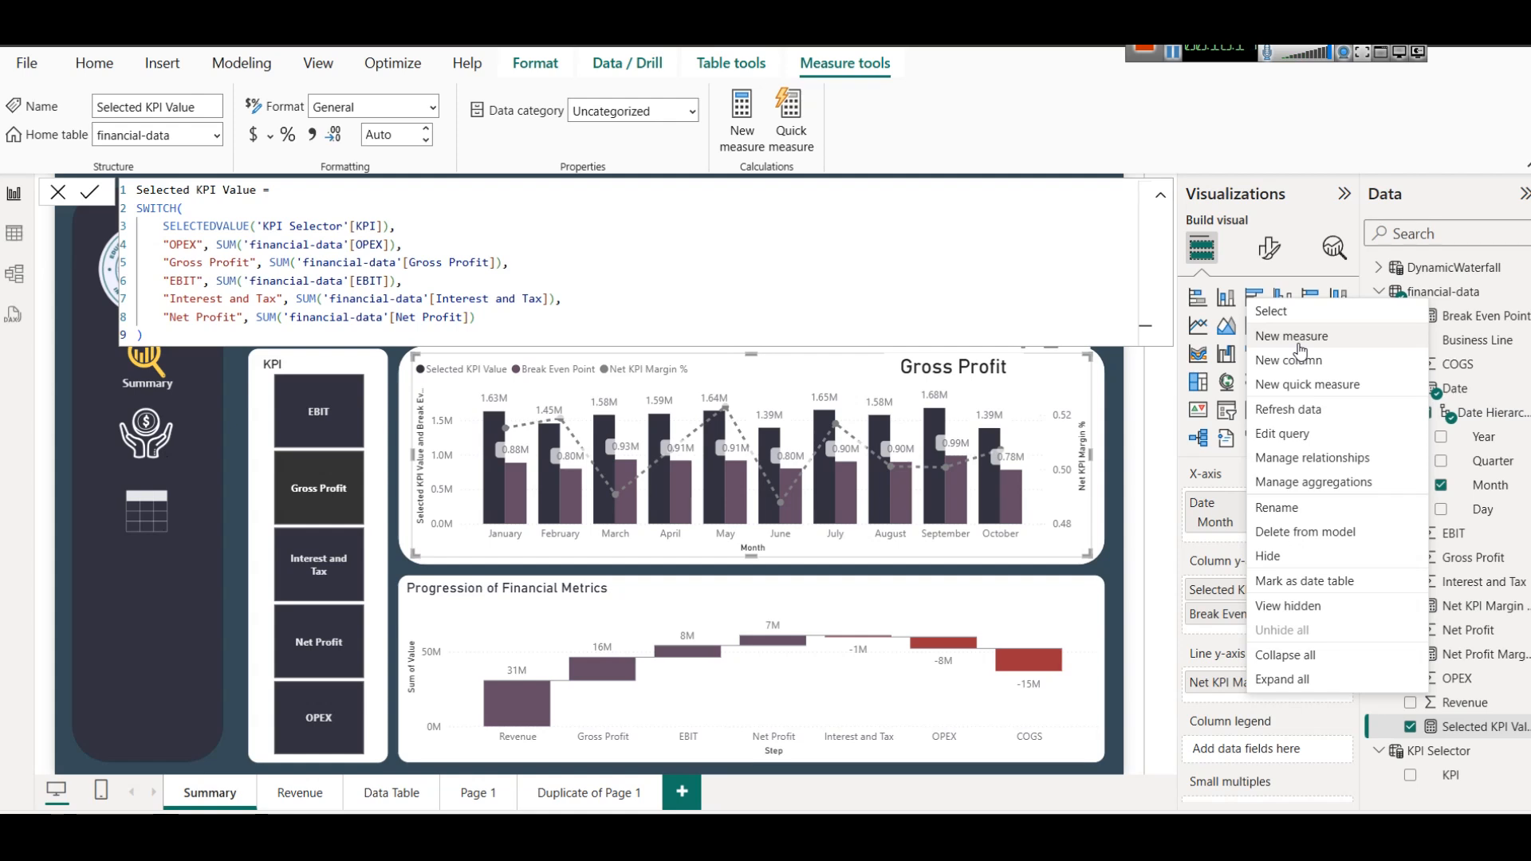
click(139, 193)
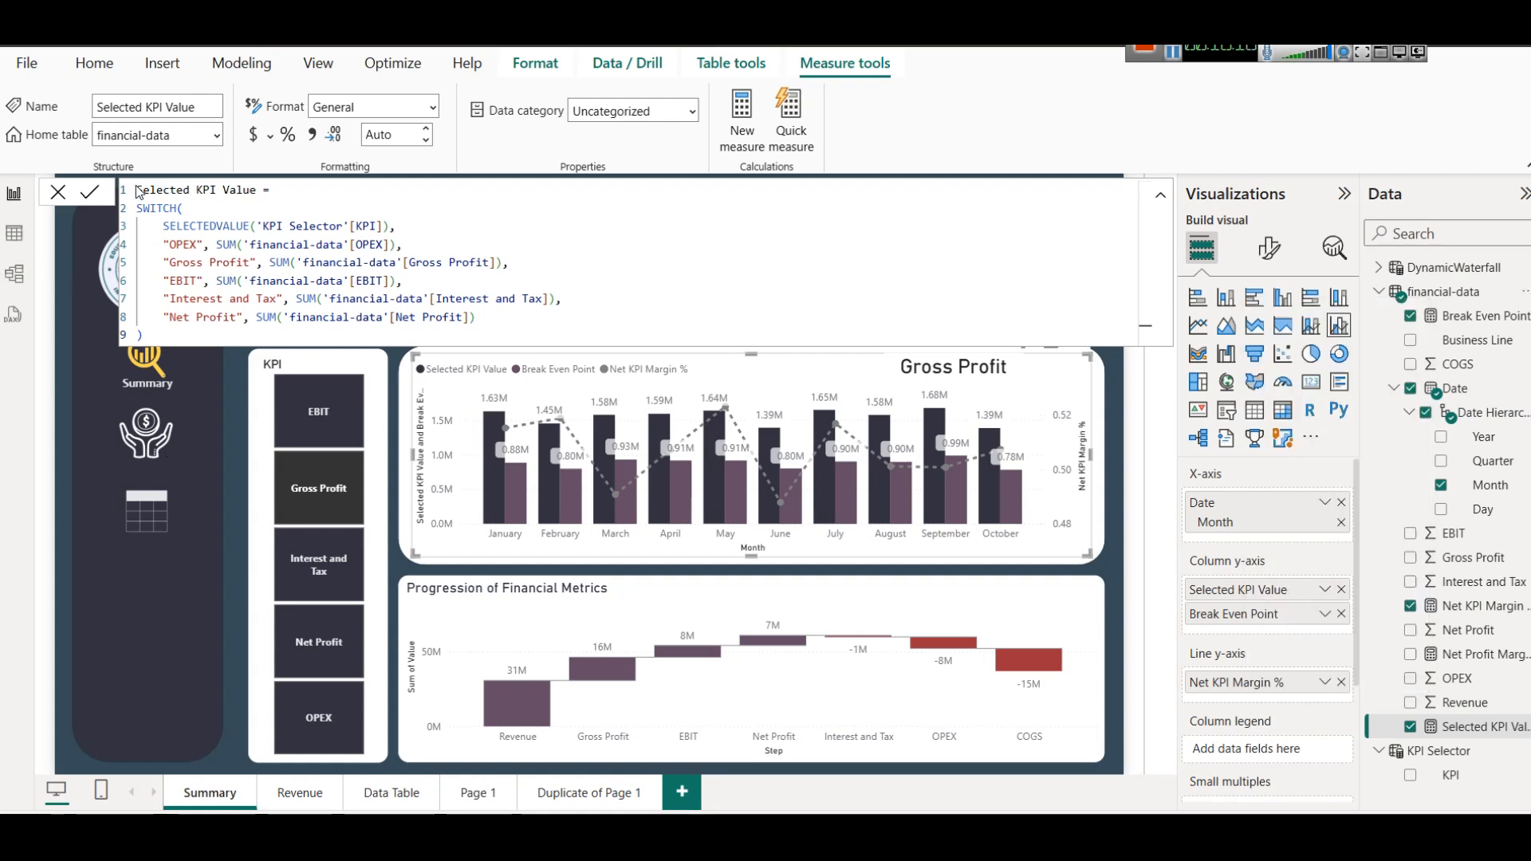
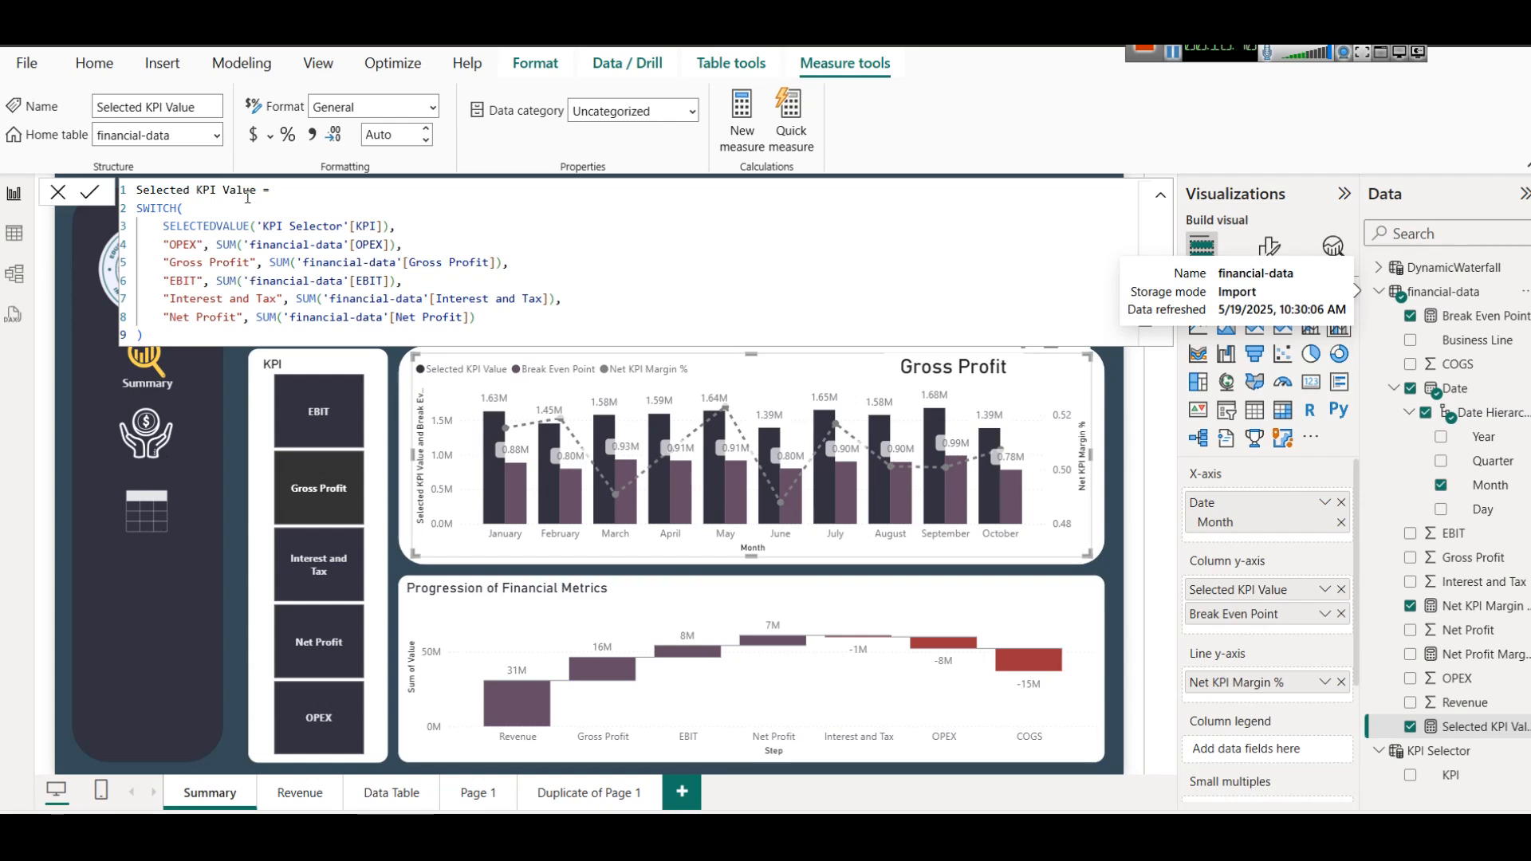
Examine the Selected KPI Value formula's SELECTEDVALUE expression on the KPI column and its OPEX and Gross Profit cases.
click(237, 208)
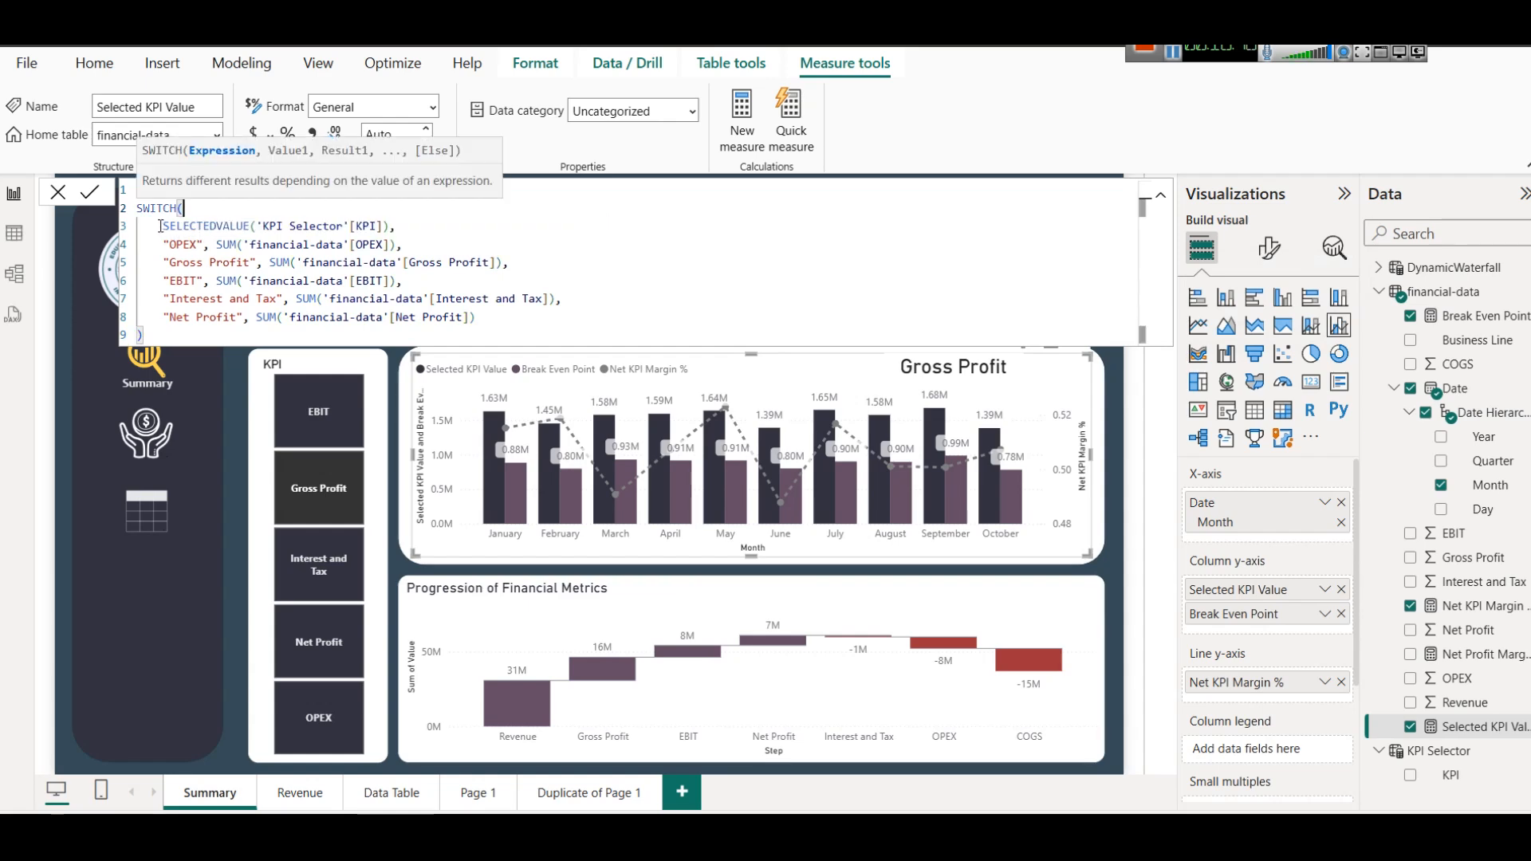
drag(161, 226, 213, 216)
click(251, 226)
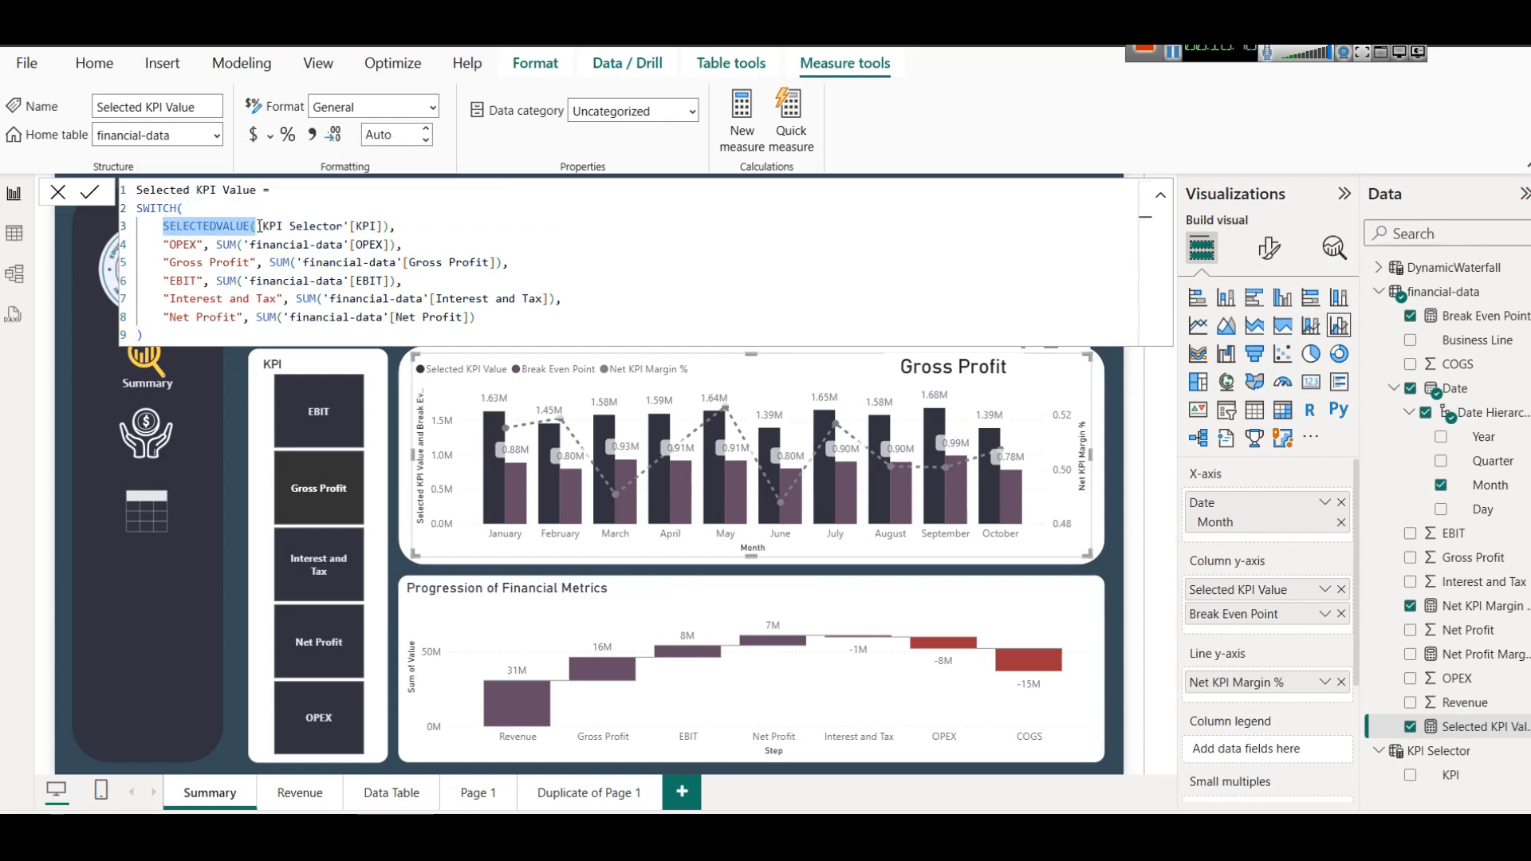
click(256, 226)
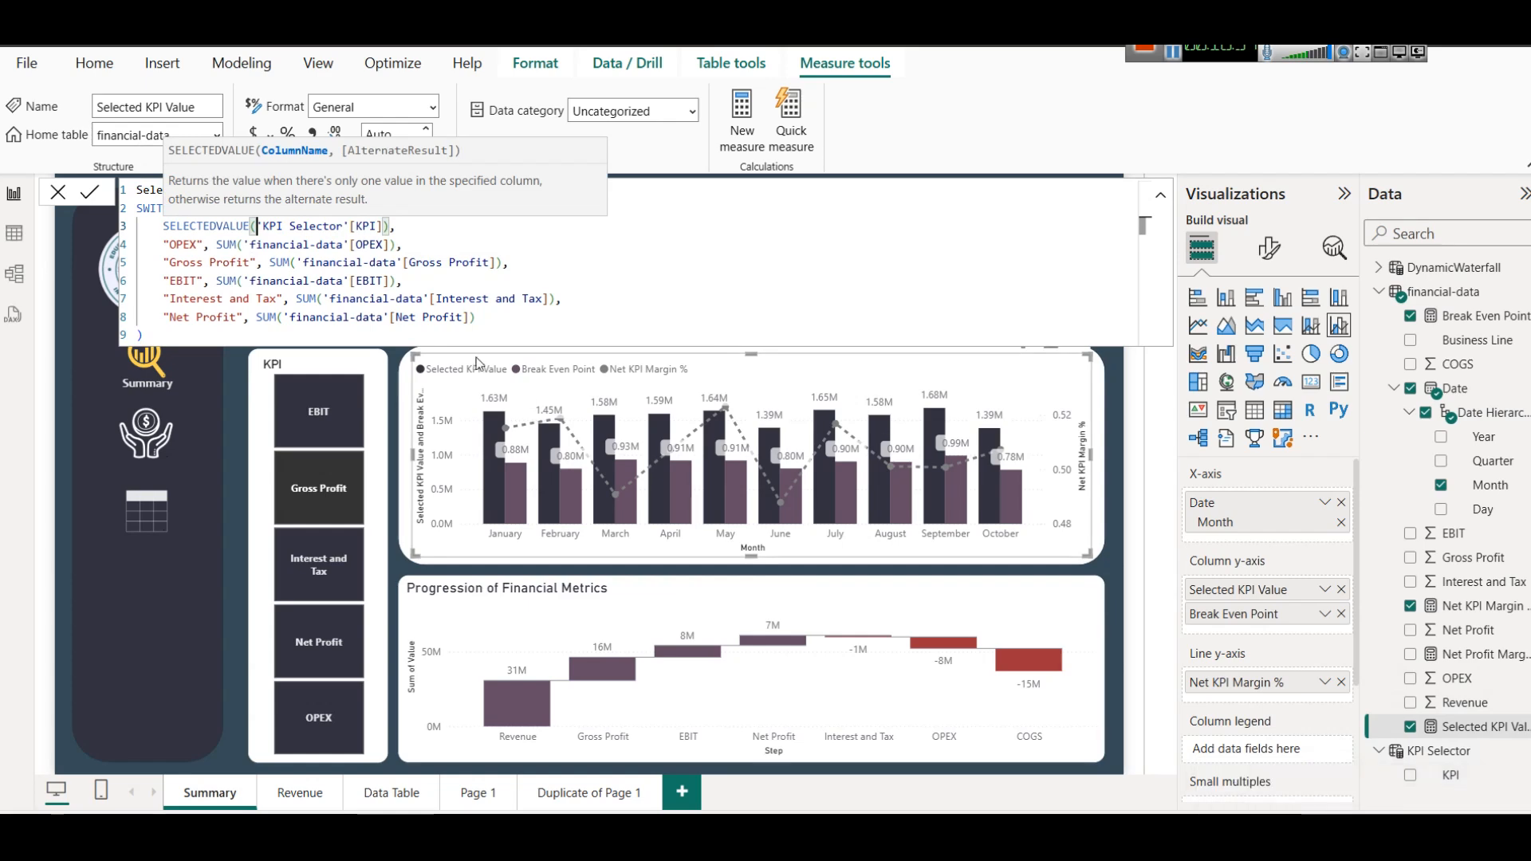
double_click(370, 226)
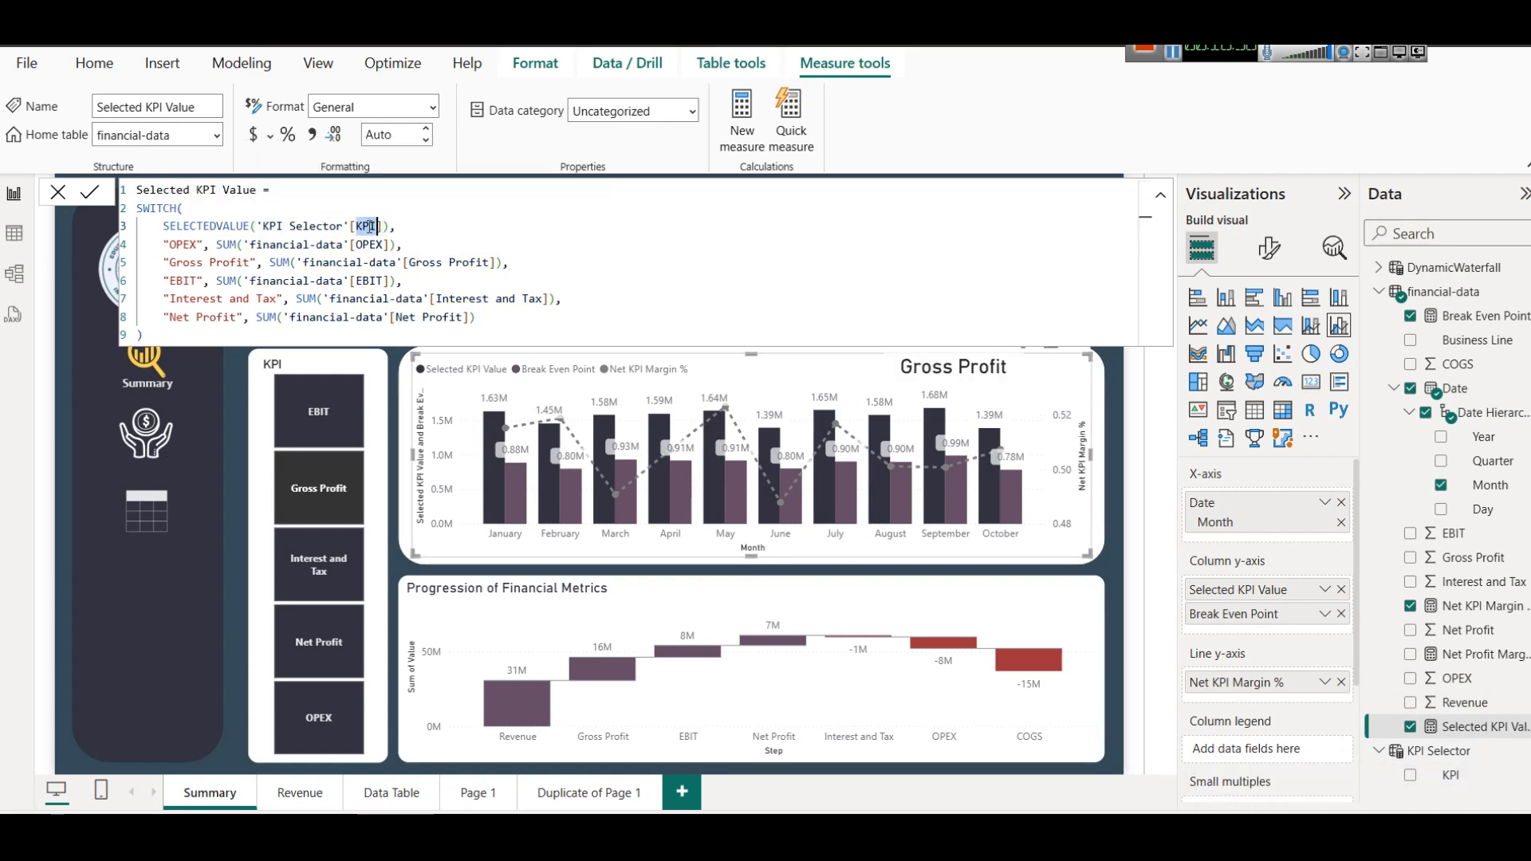
click(383, 226)
double_click(181, 245)
drag(210, 245, 405, 239)
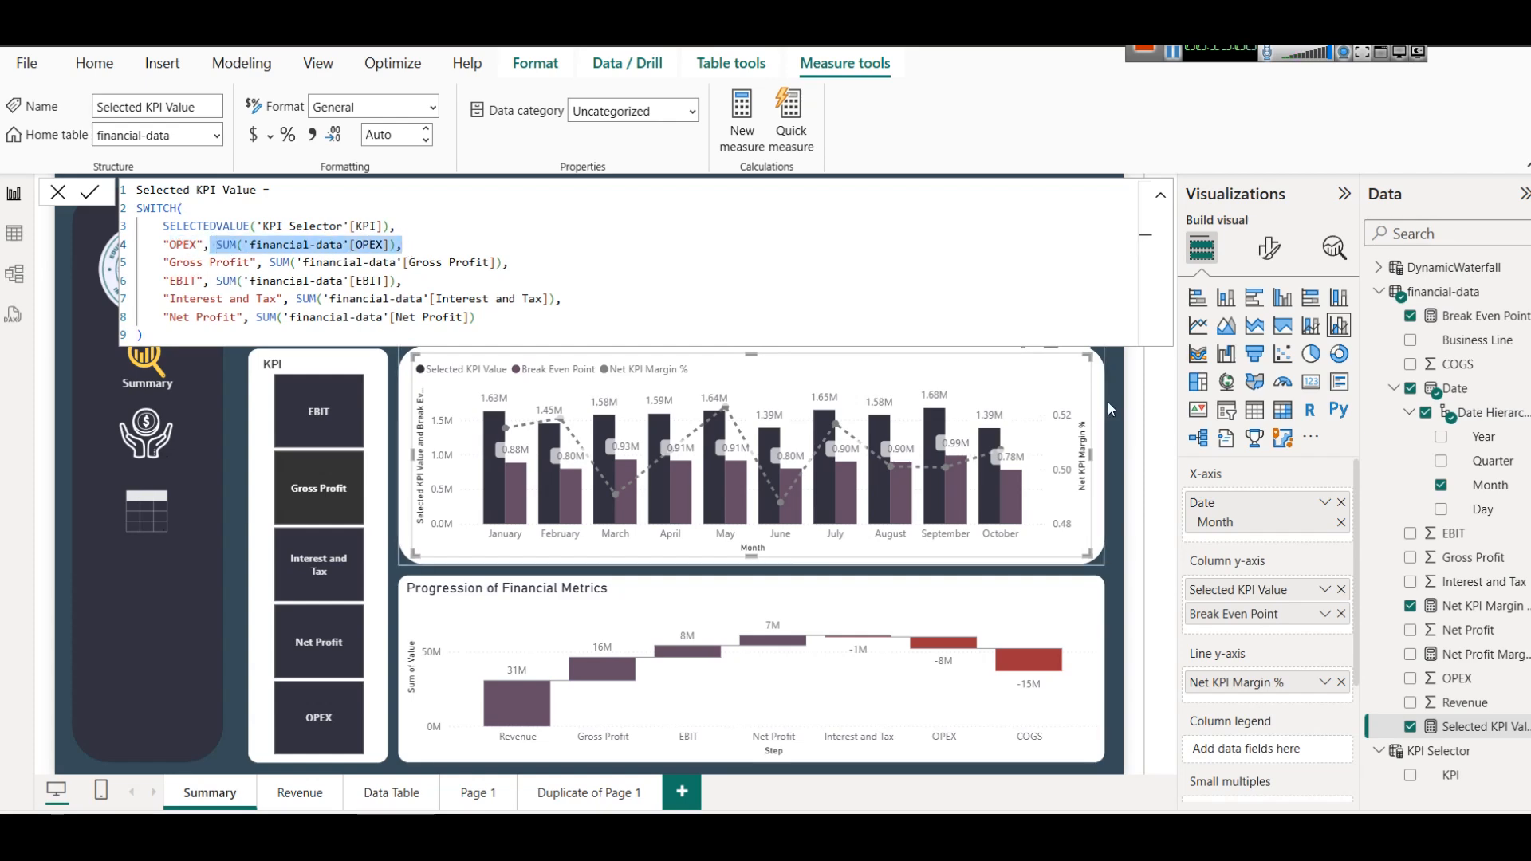
double_click(366, 247)
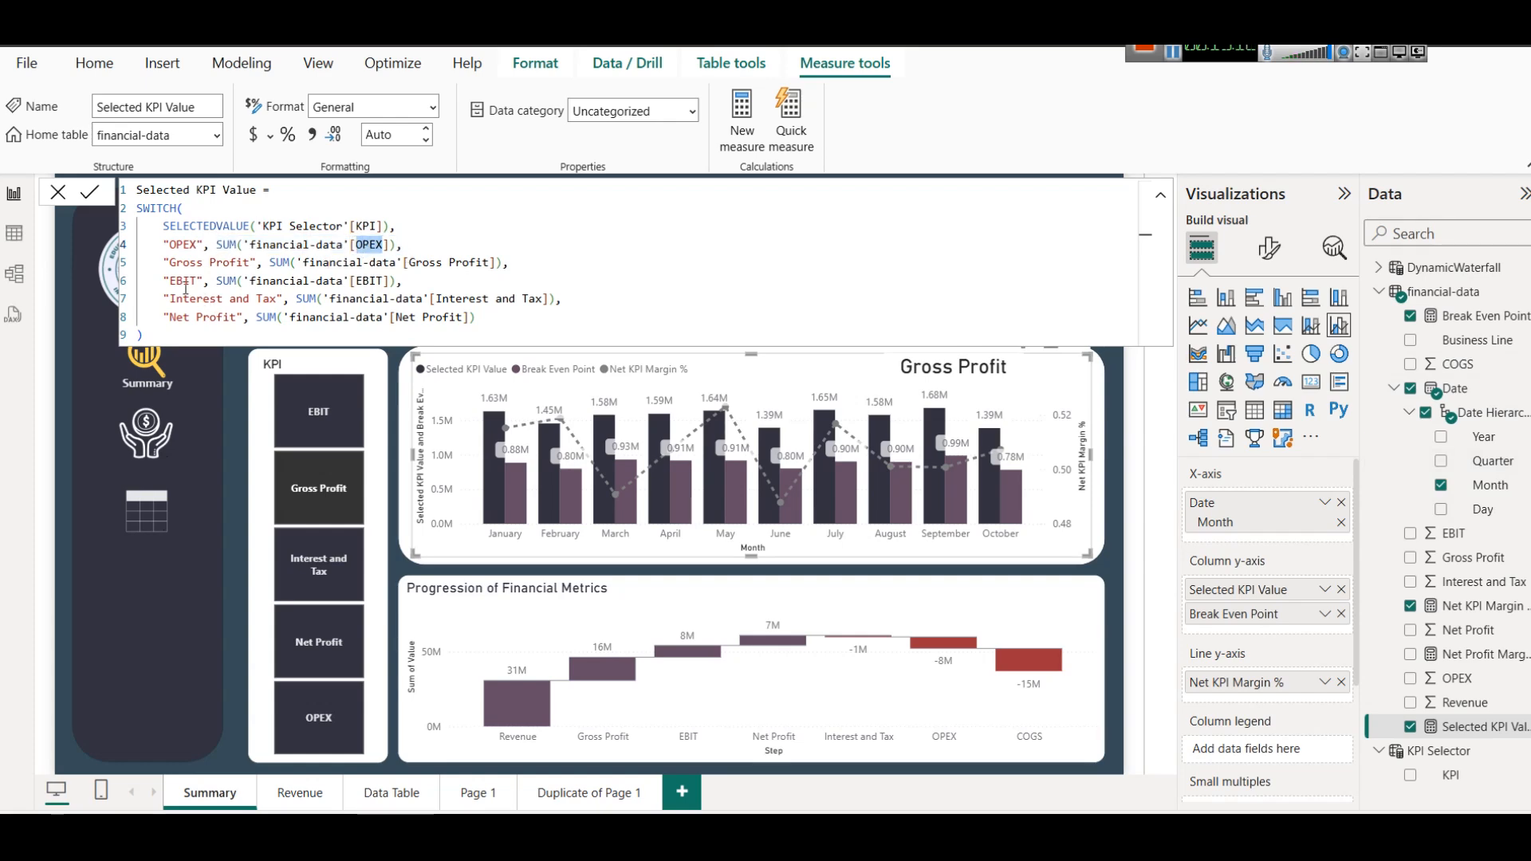
double_click(185, 264)
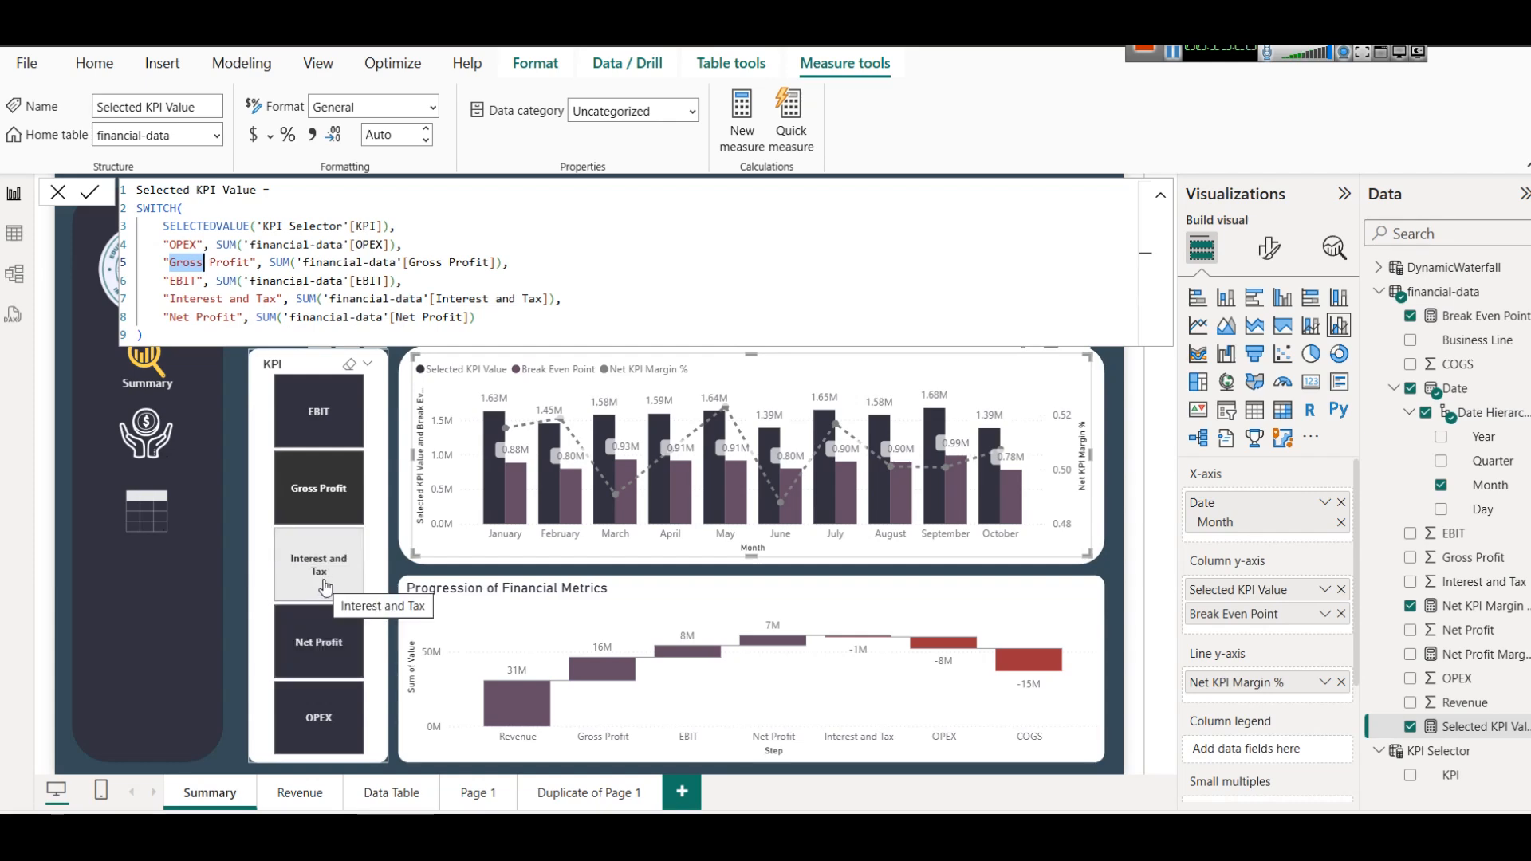
Try AVERAGE in place of SUM for the formula's Interest and Tax case and undo the replacement.
click(299, 301)
double_click(300, 301)
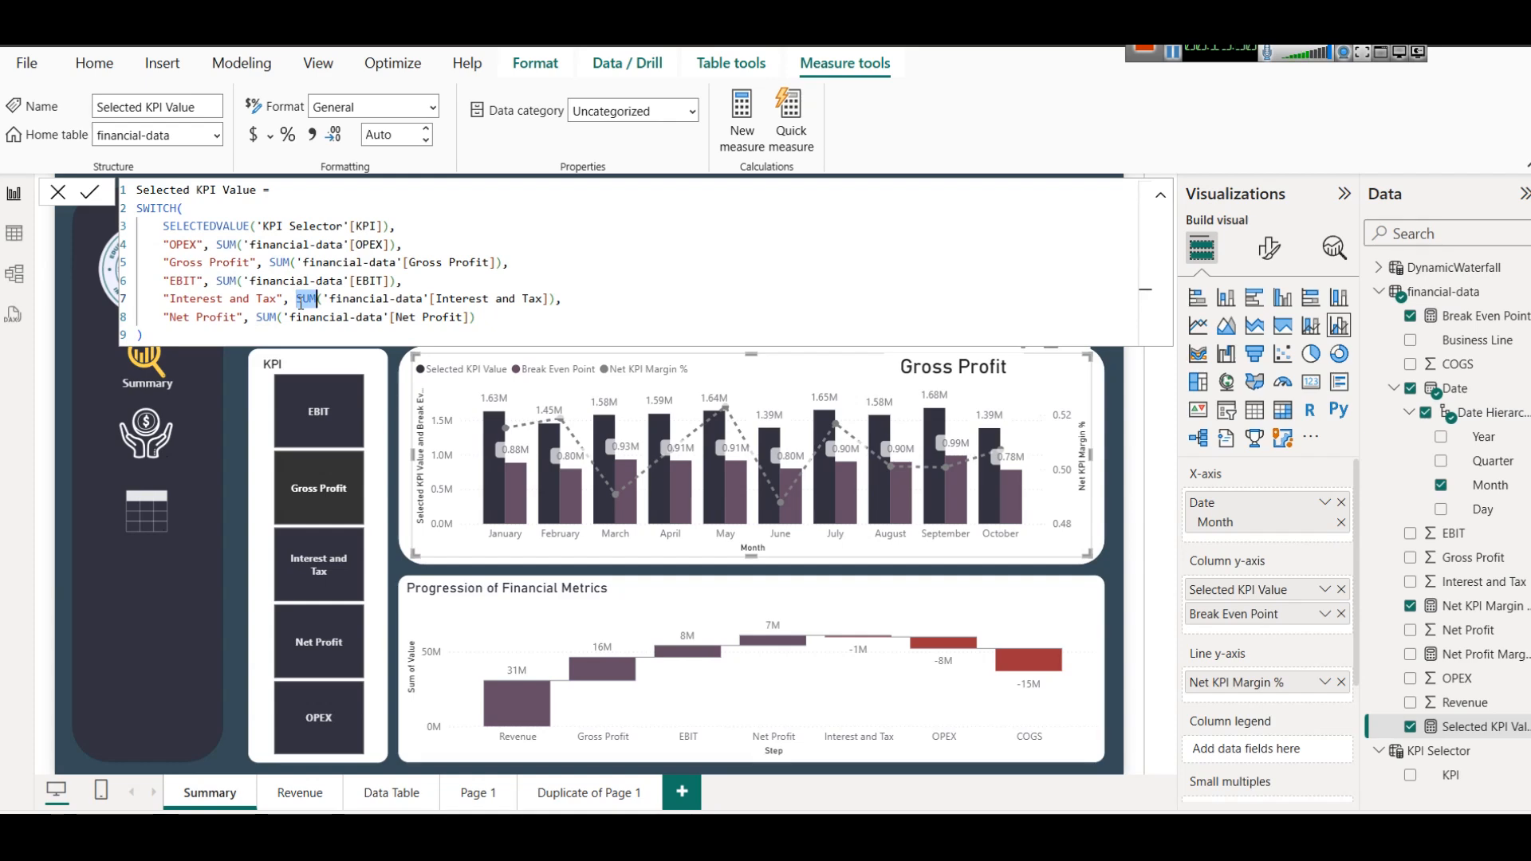
text(AV)
key(Tab)
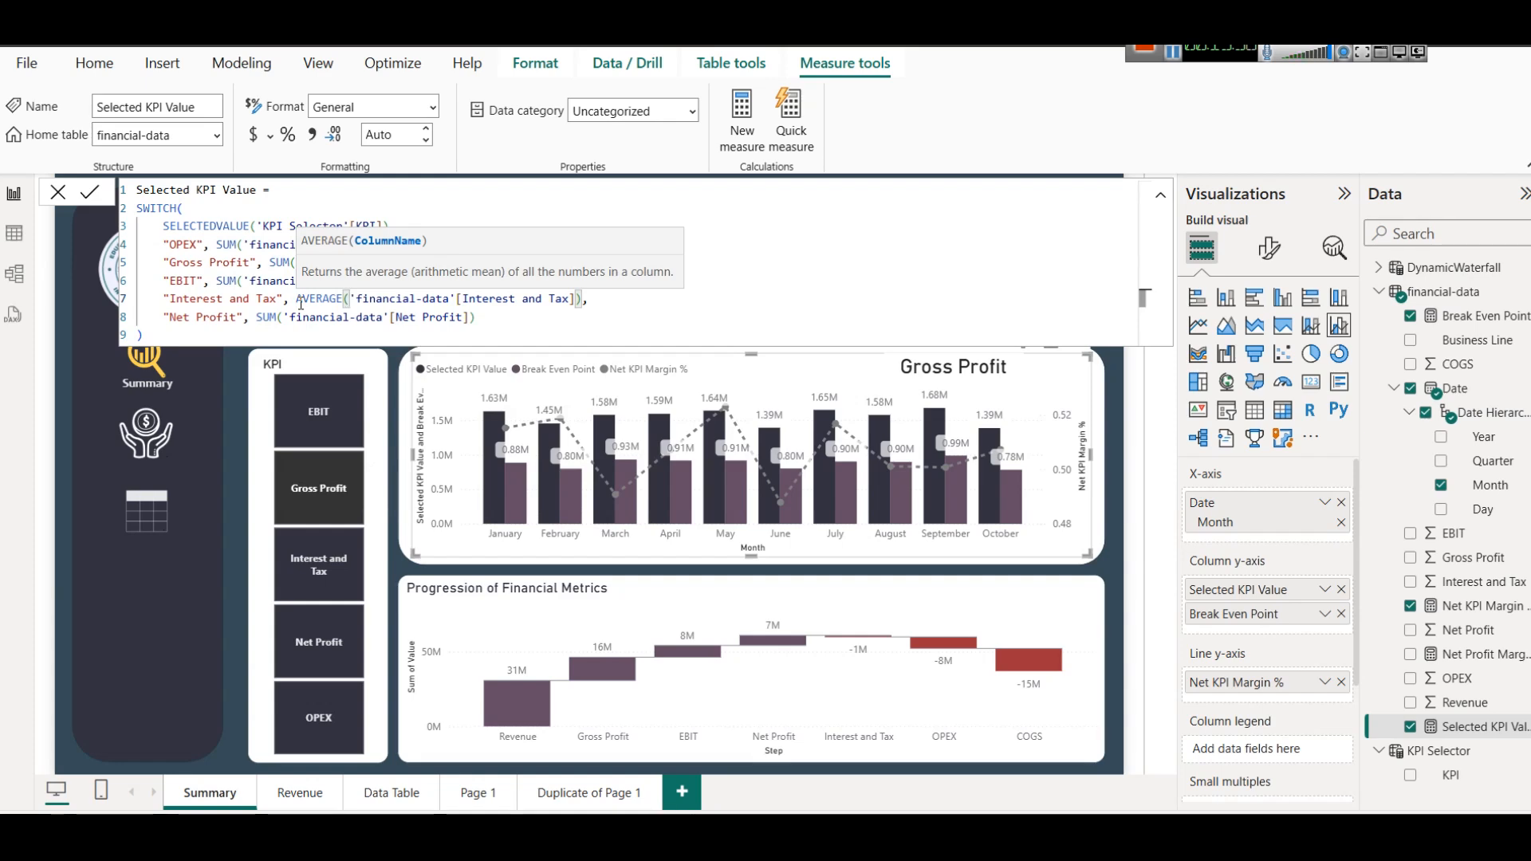
key(ctrl+z)
key(ctrl+z)
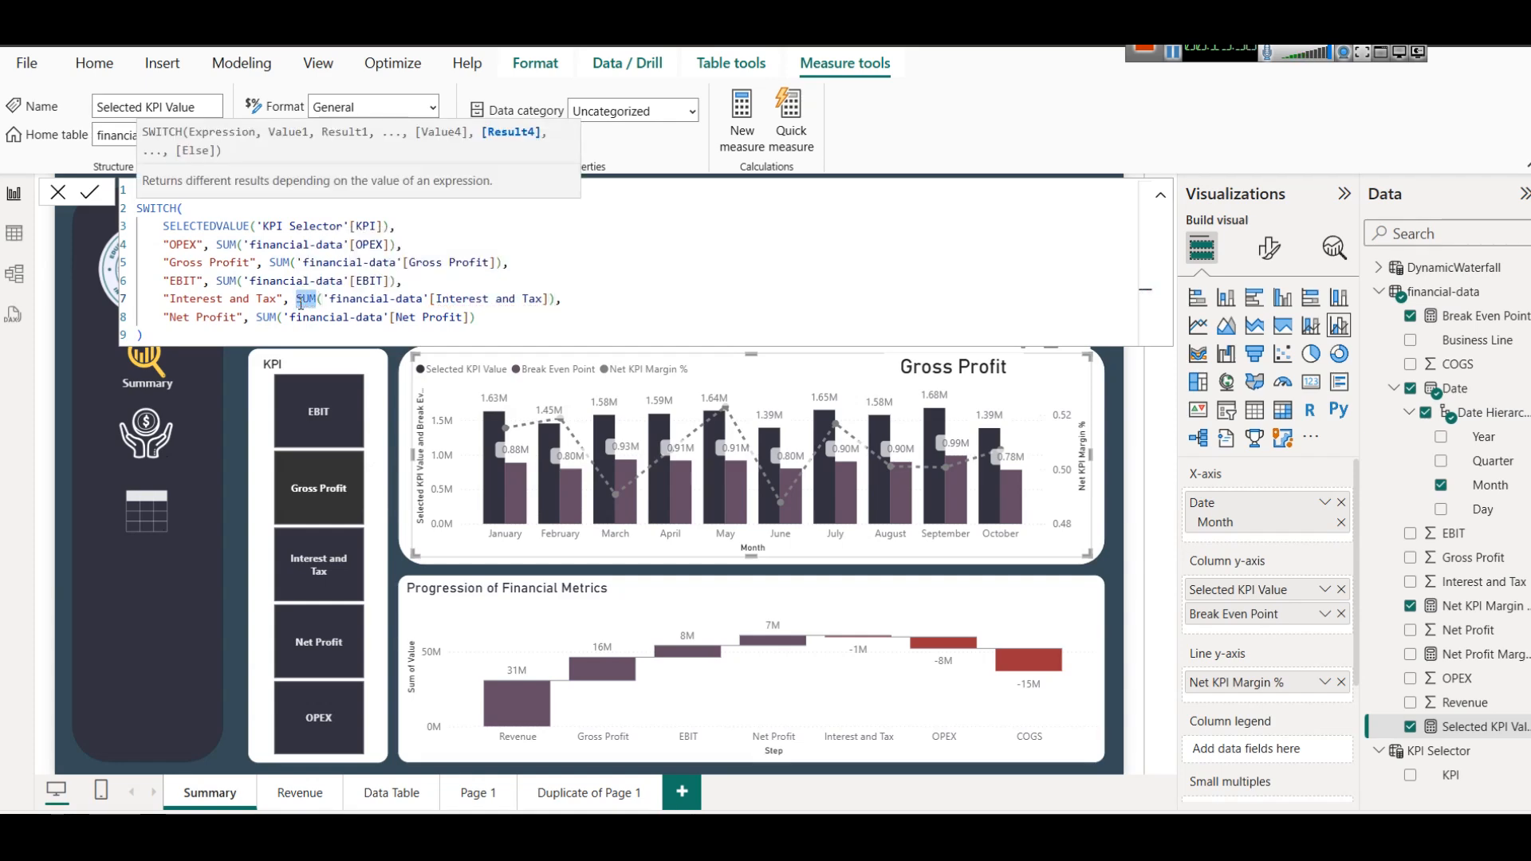
click(463, 328)
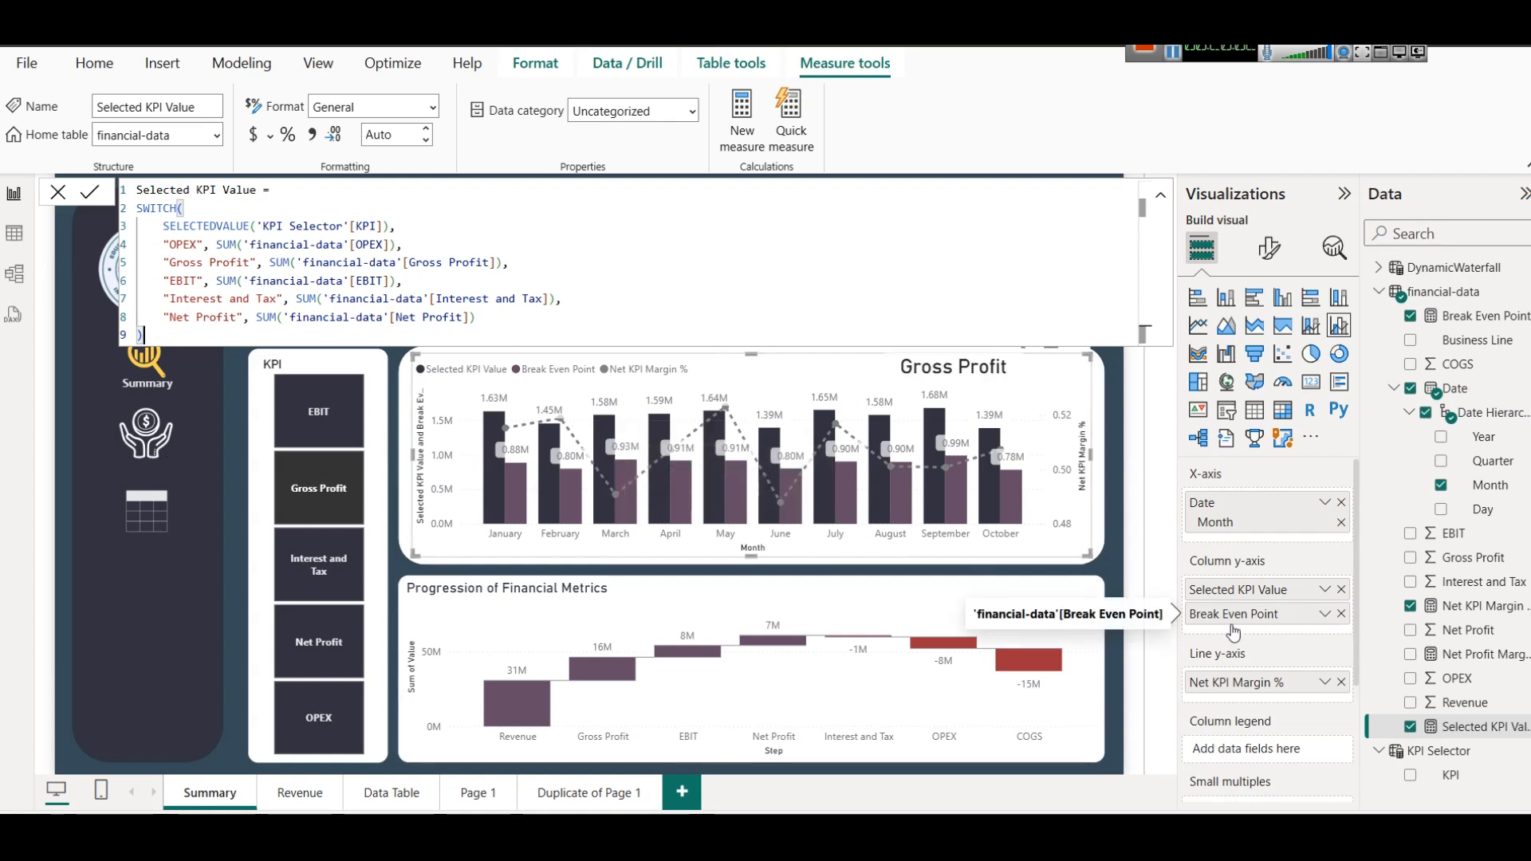
Open the DAX formula of the Break Even Point measure and examine its OPEX term.
click(1459, 317)
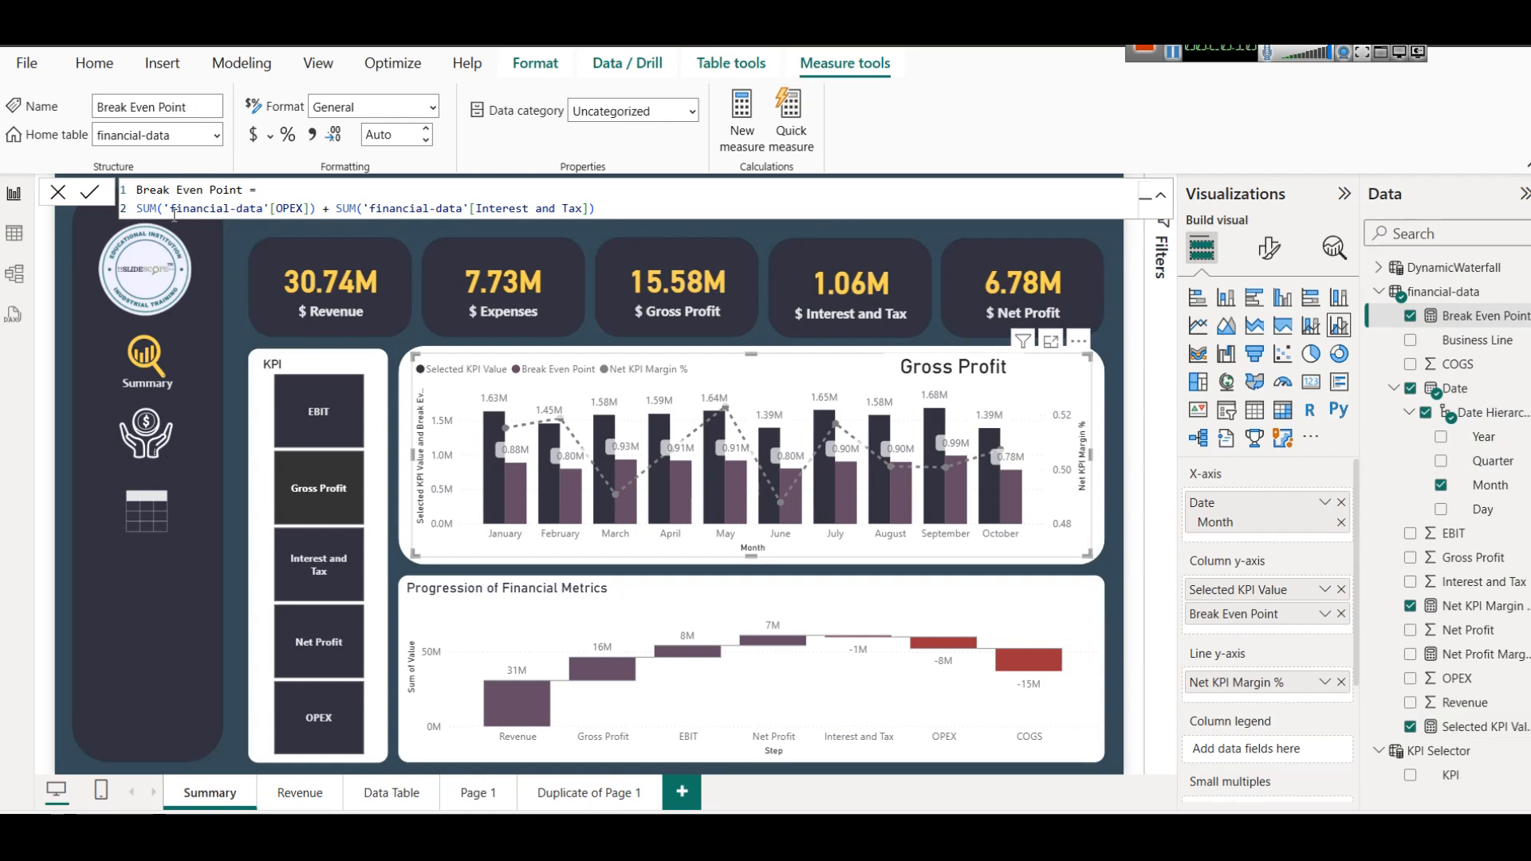
double_click(287, 209)
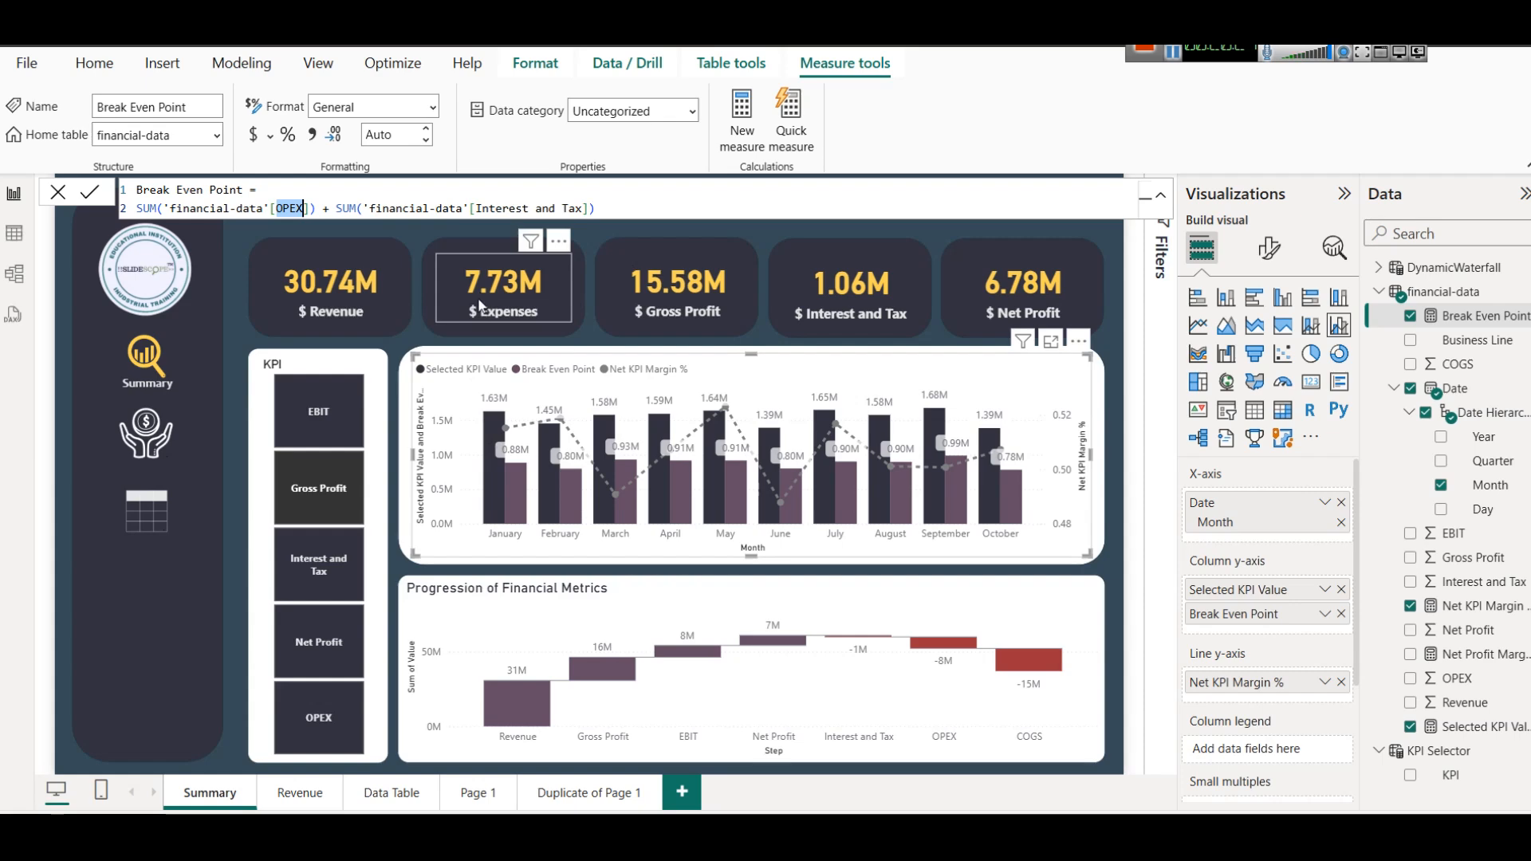
Switch the KPI slicer from Gross Profit through Interest and Tax, Net Profit, EBIT and OPEX to Net Profit, comparing each in the combo chart.
click(334, 509)
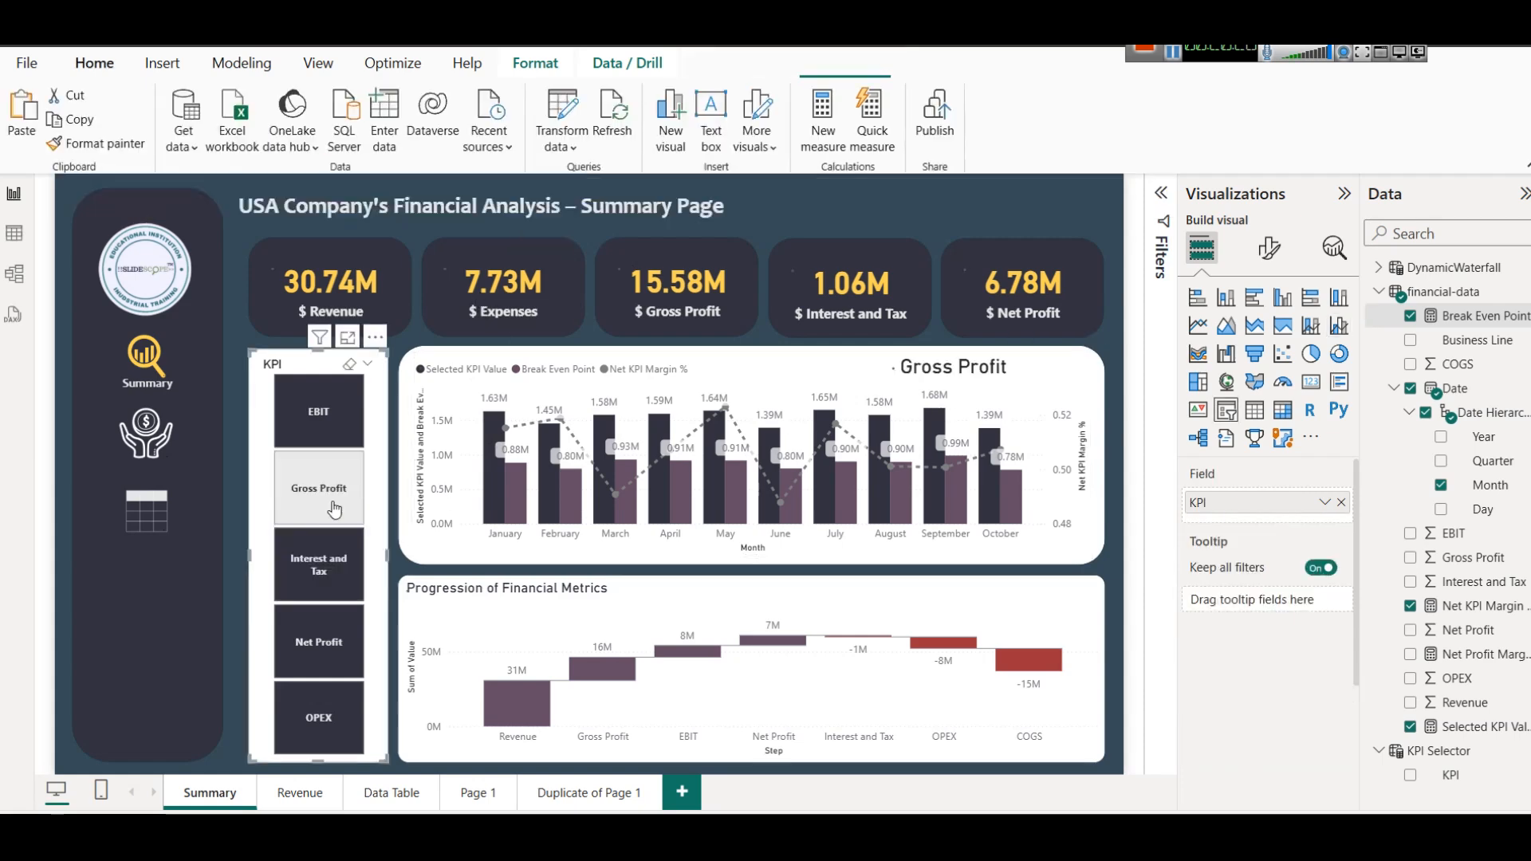
click(293, 483)
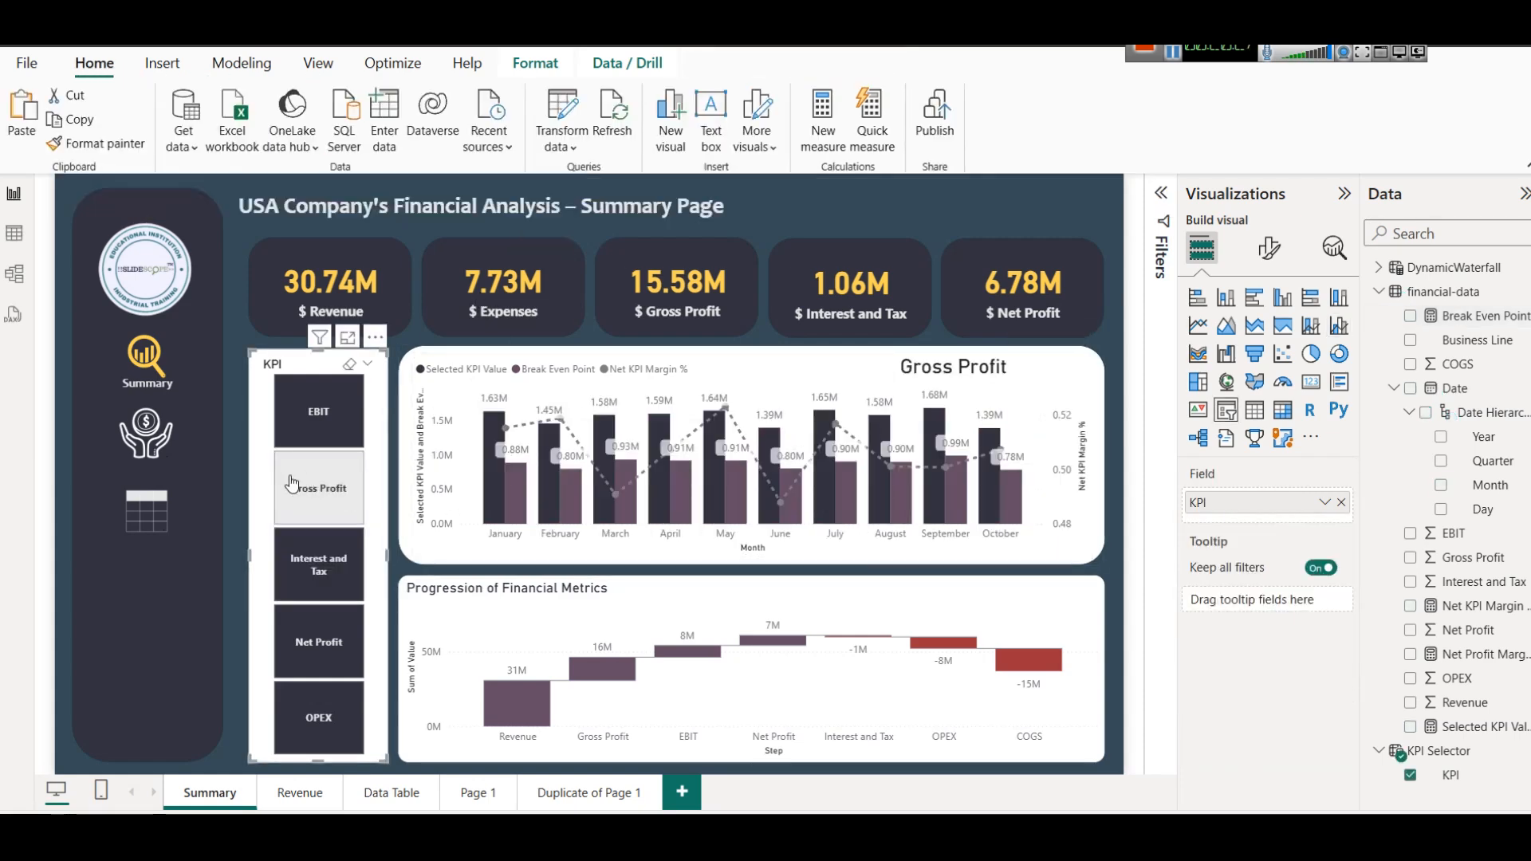
click(318, 578)
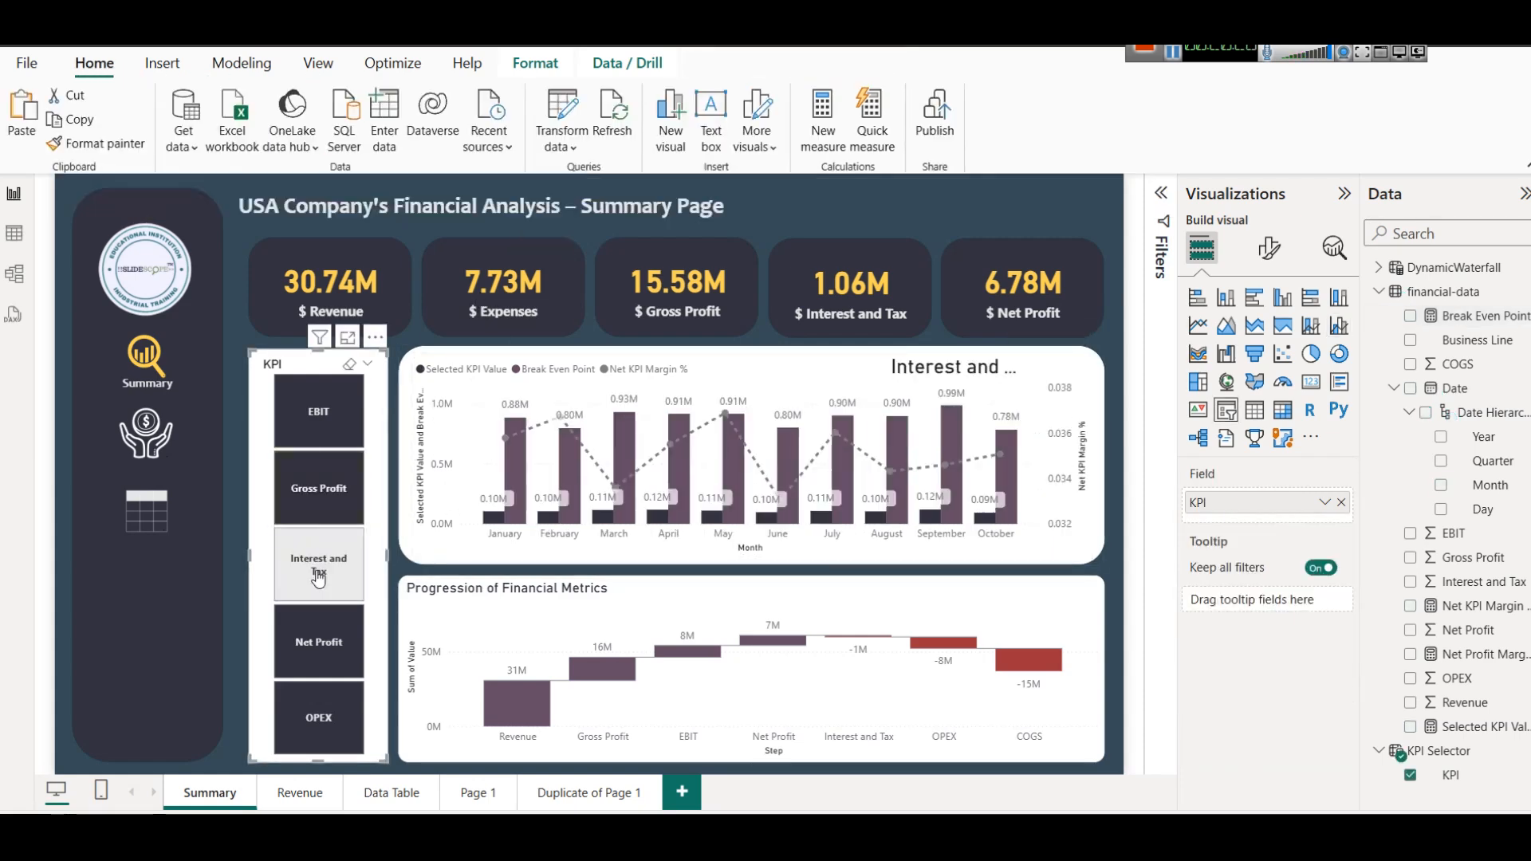
click(305, 664)
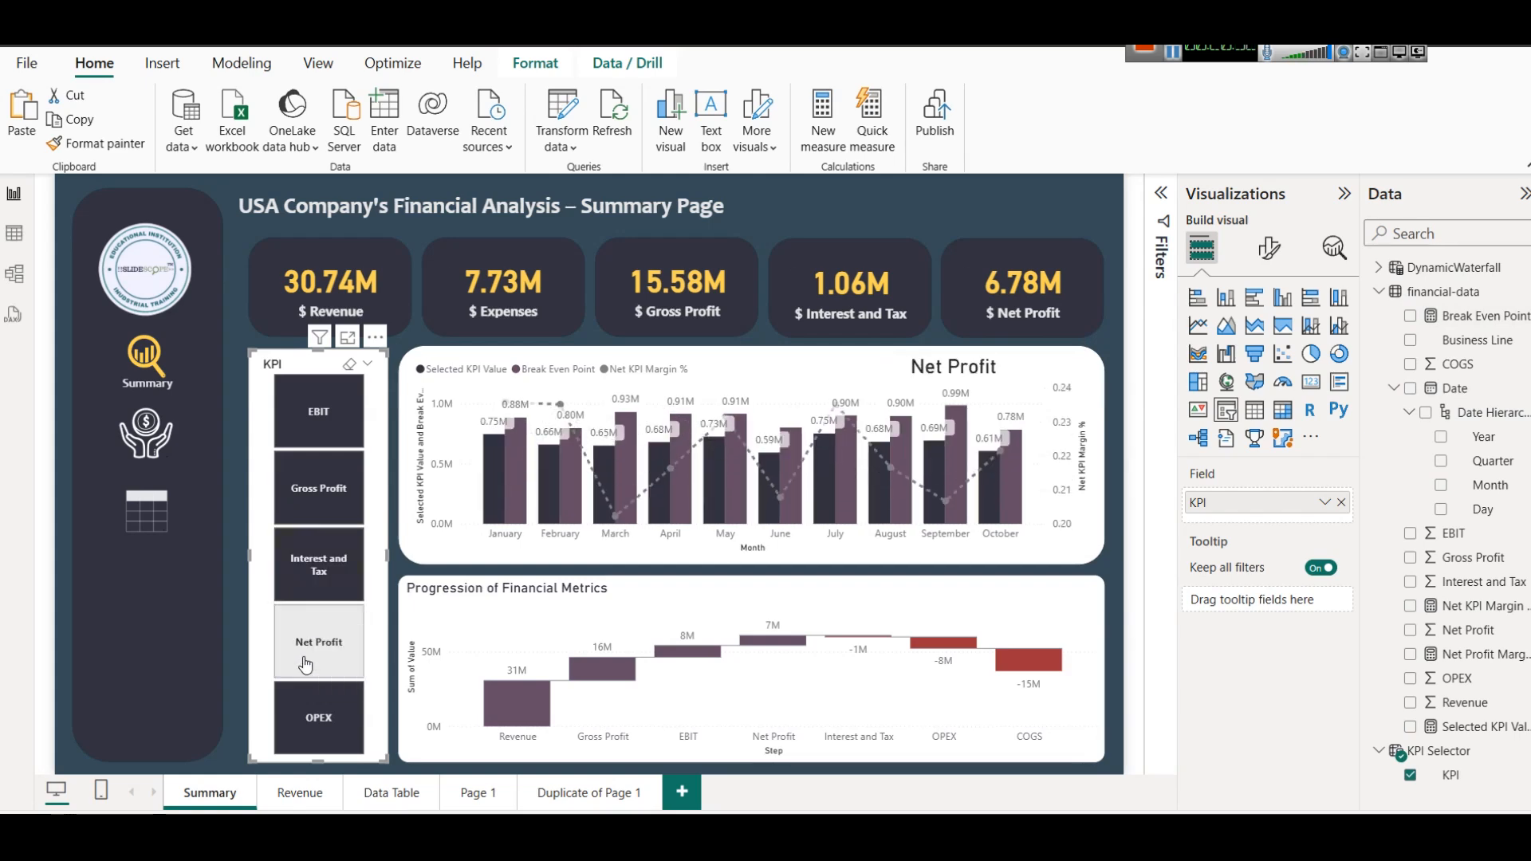
click(318, 443)
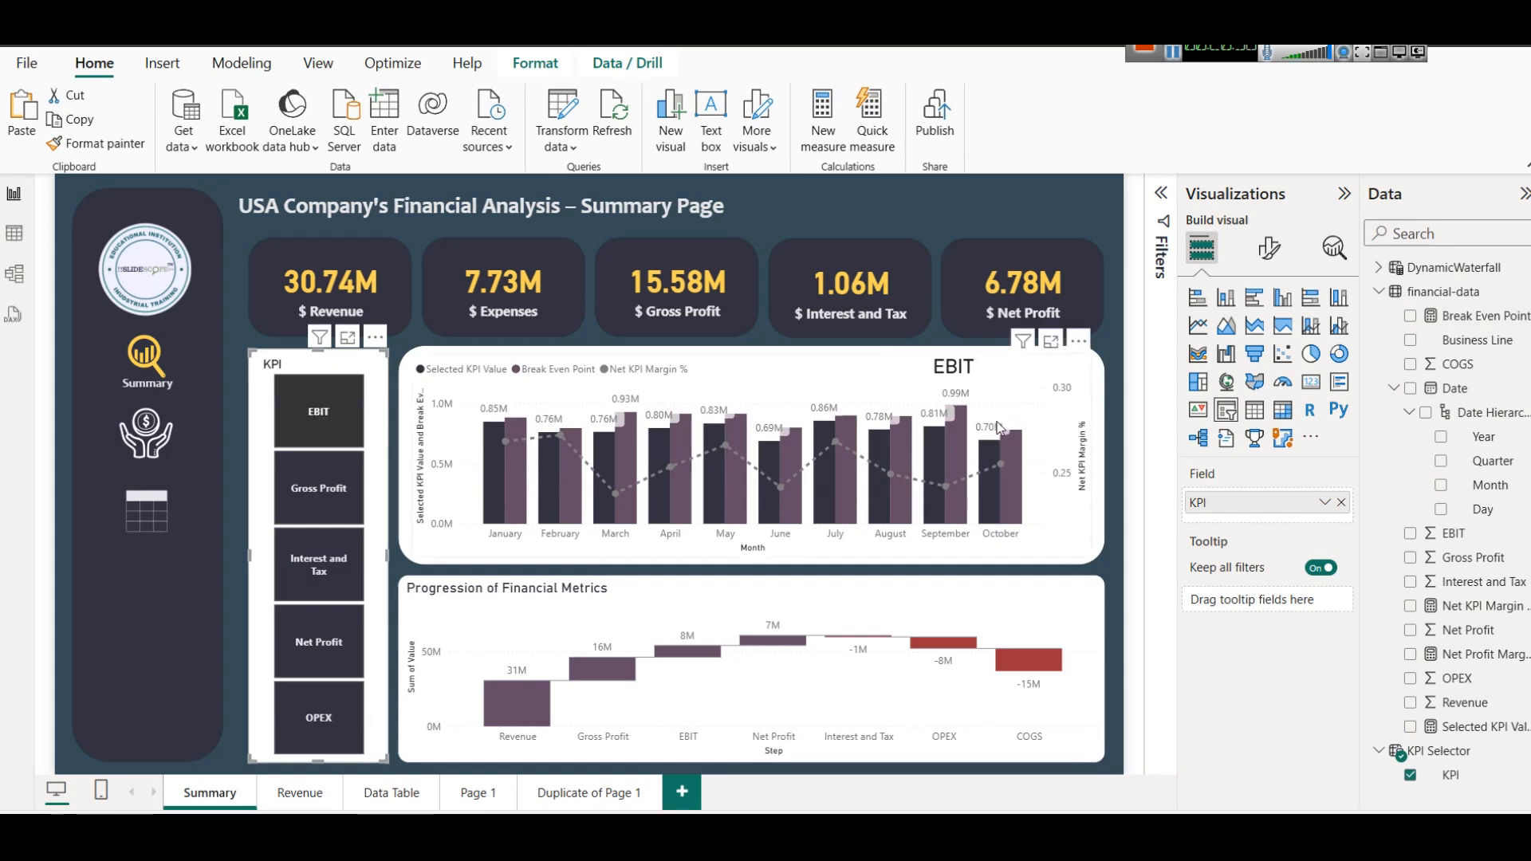
click(323, 713)
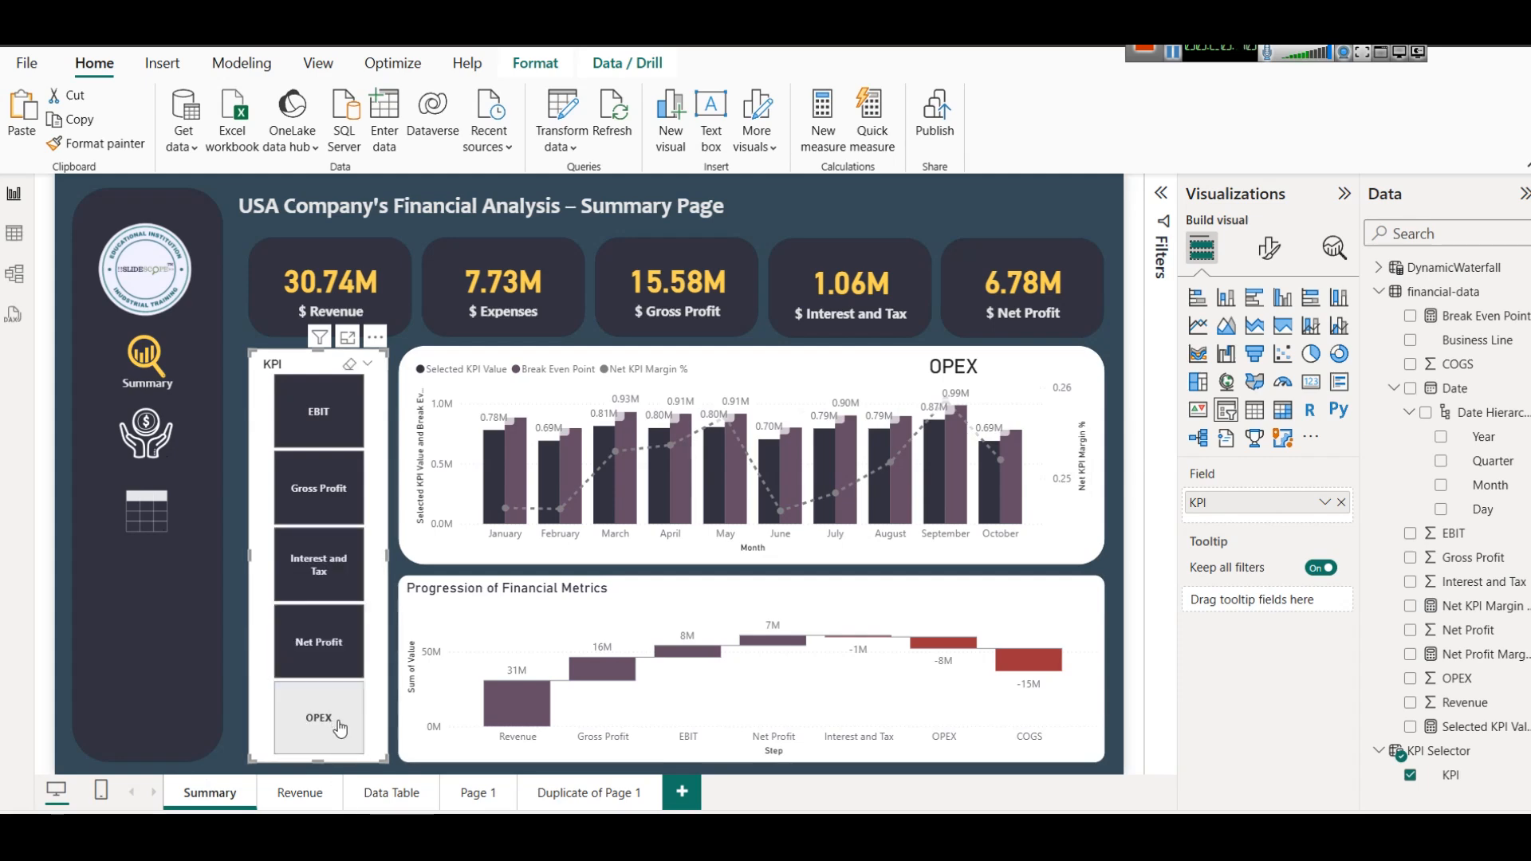
click(319, 633)
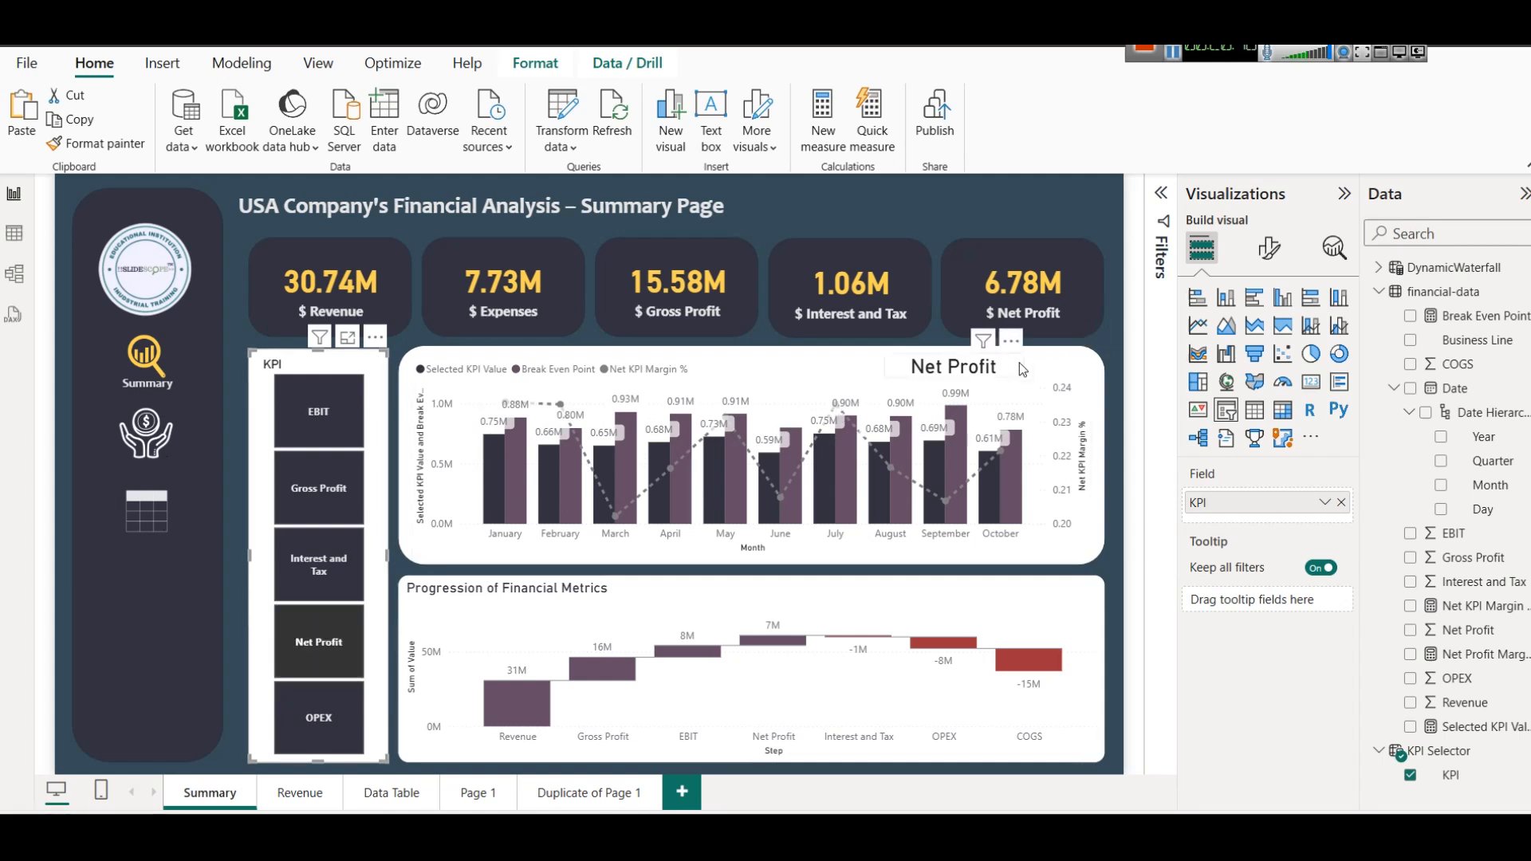
Review the Break Even Point formula again and select the combo chart to inspect its axis fields.
click(1480, 320)
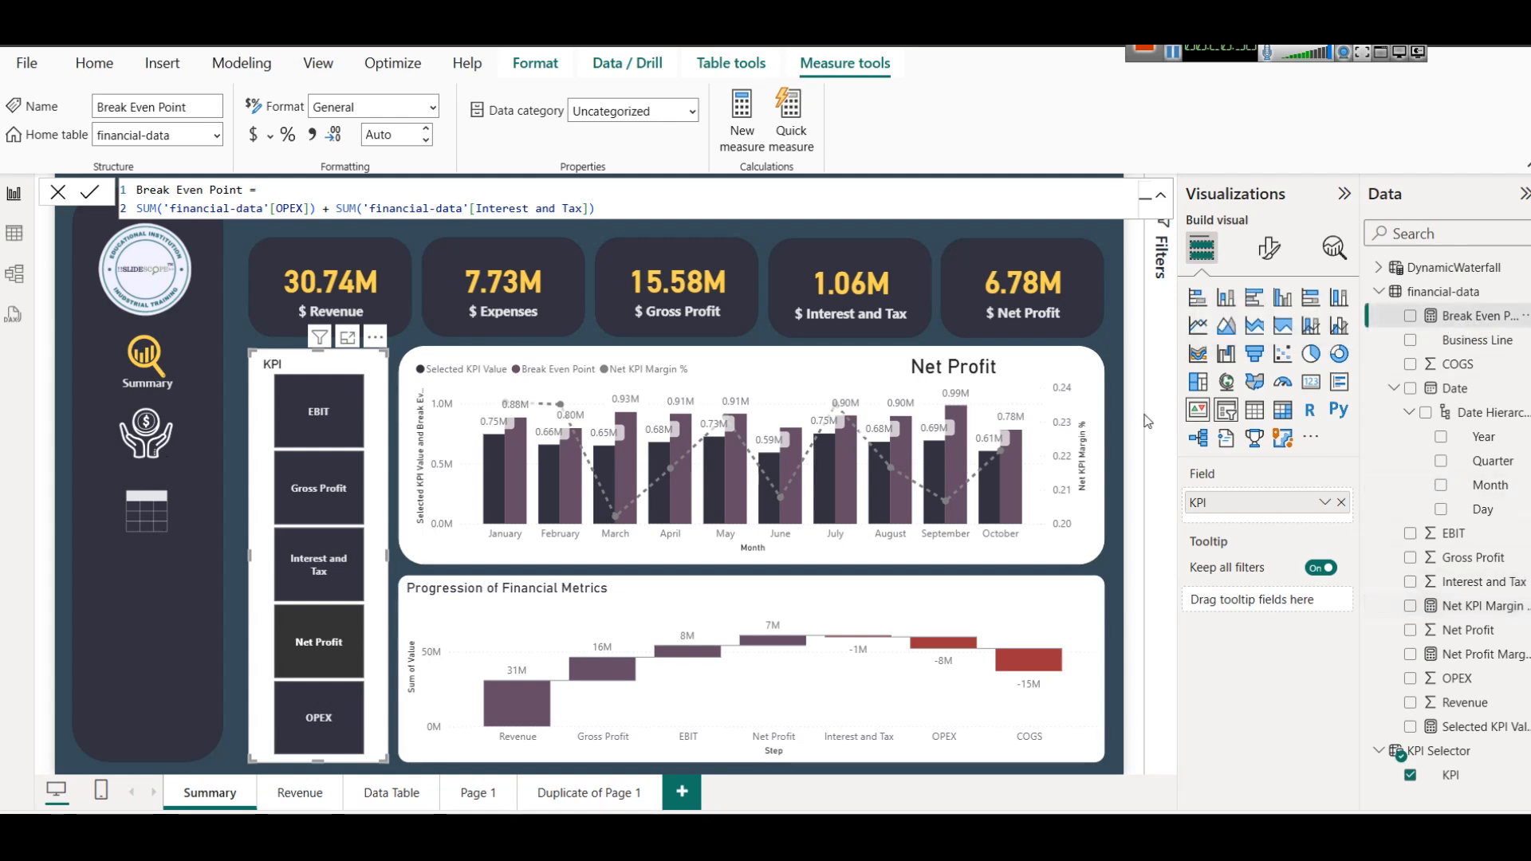
click(1019, 375)
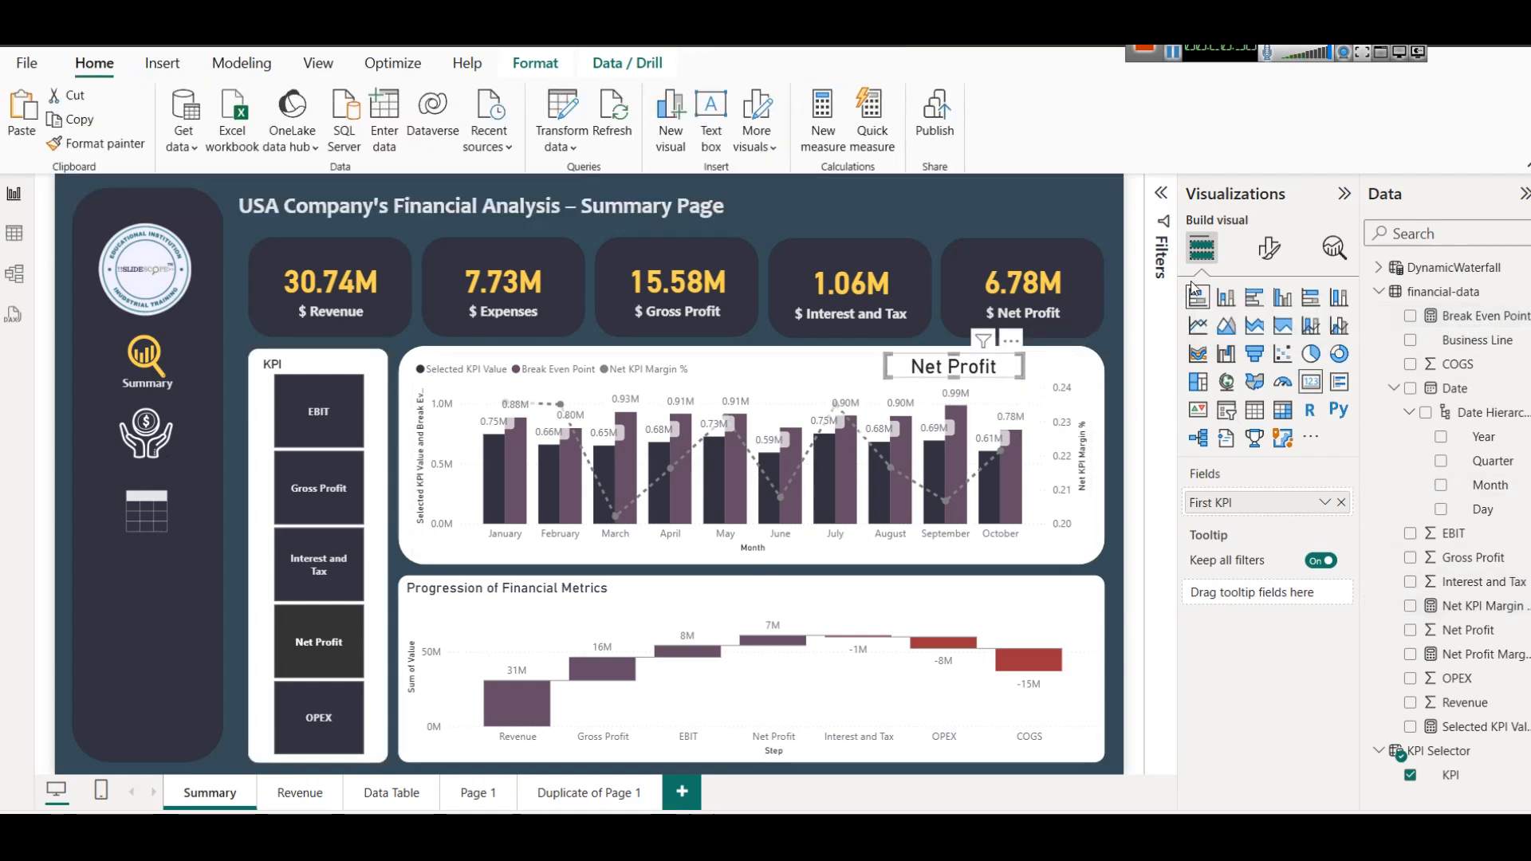
click(1052, 352)
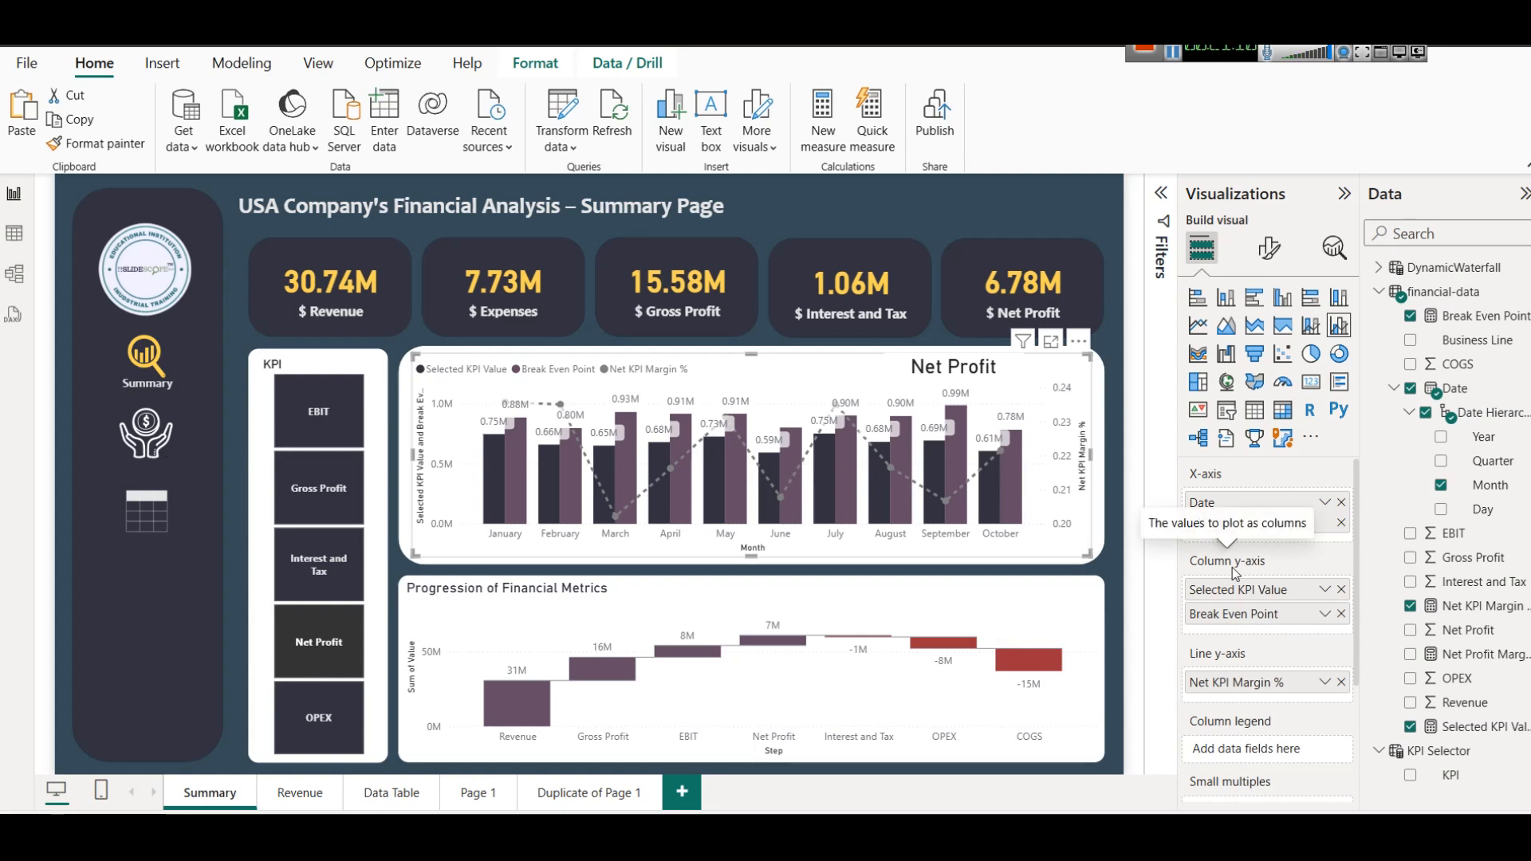
Open the Net KPI Margin % formula and examine how it divides Selected KPI Value by the sum of Revenue.
click(1467, 608)
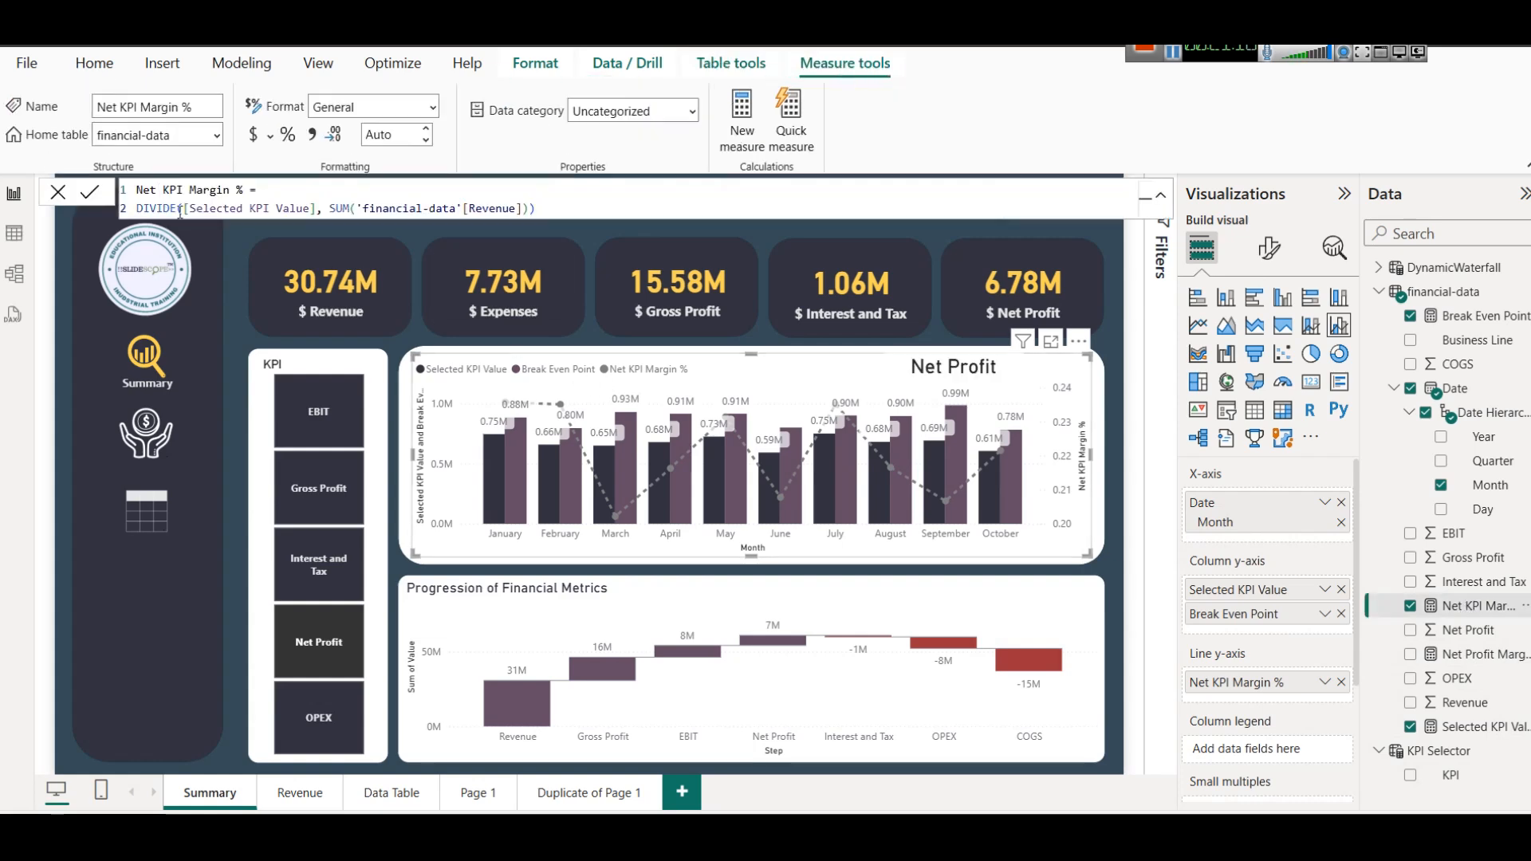
drag(182, 204, 320, 208)
drag(527, 208, 350, 209)
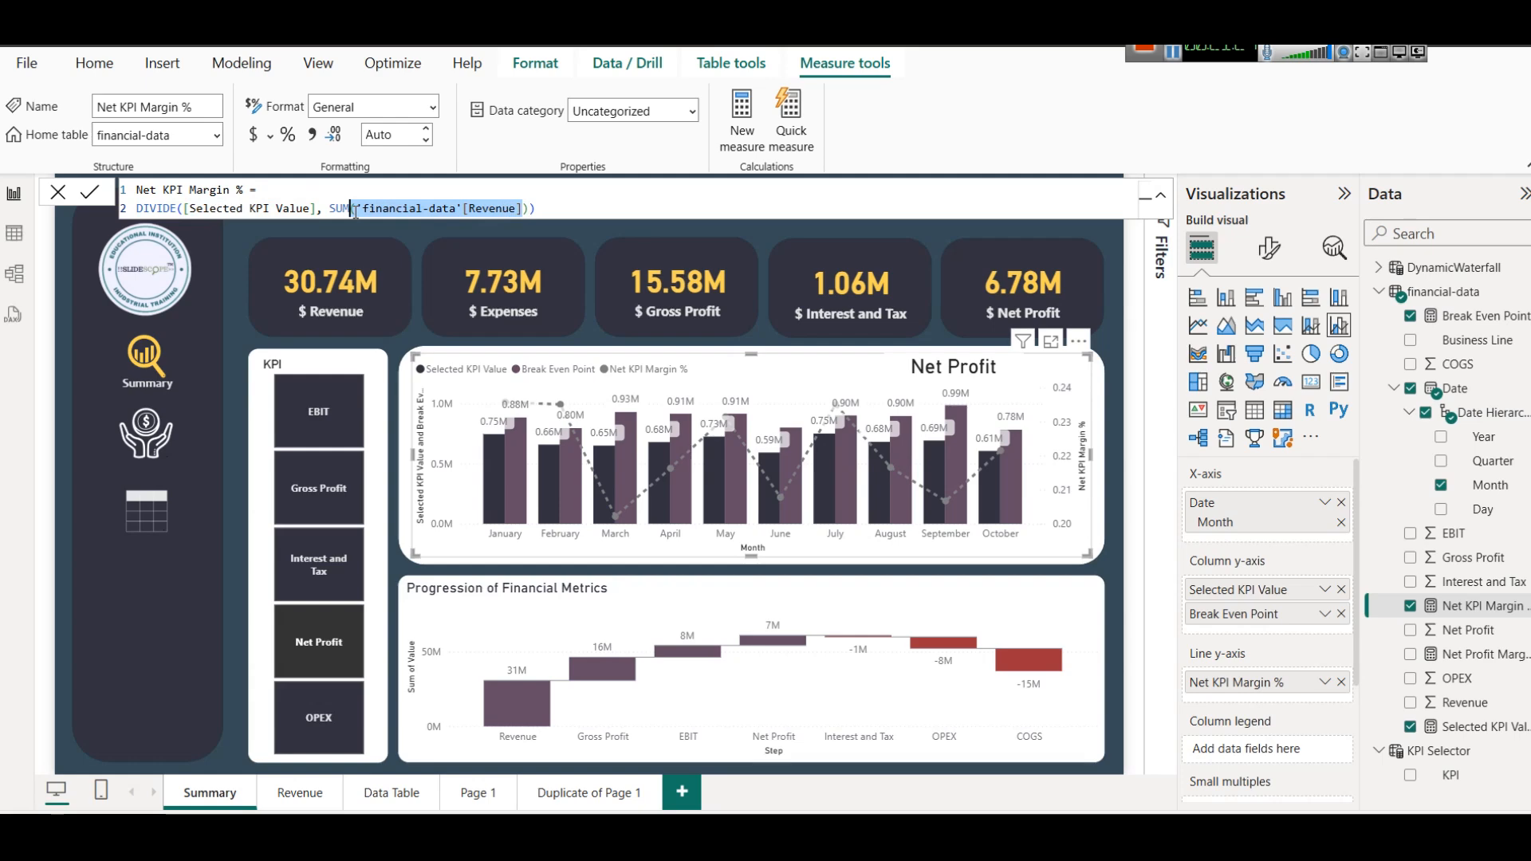
click(308, 652)
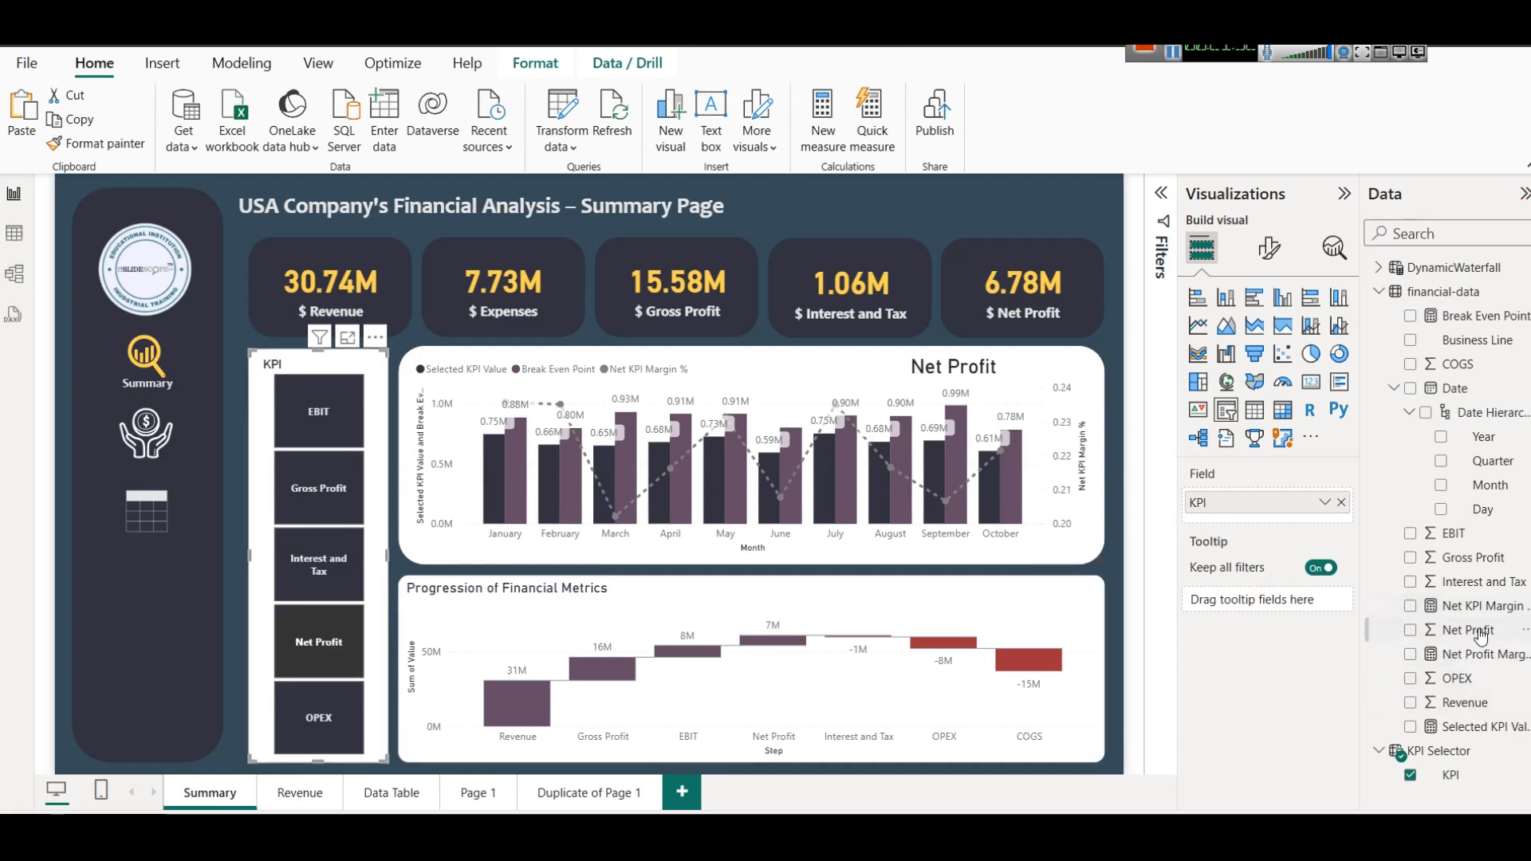
click(1473, 608)
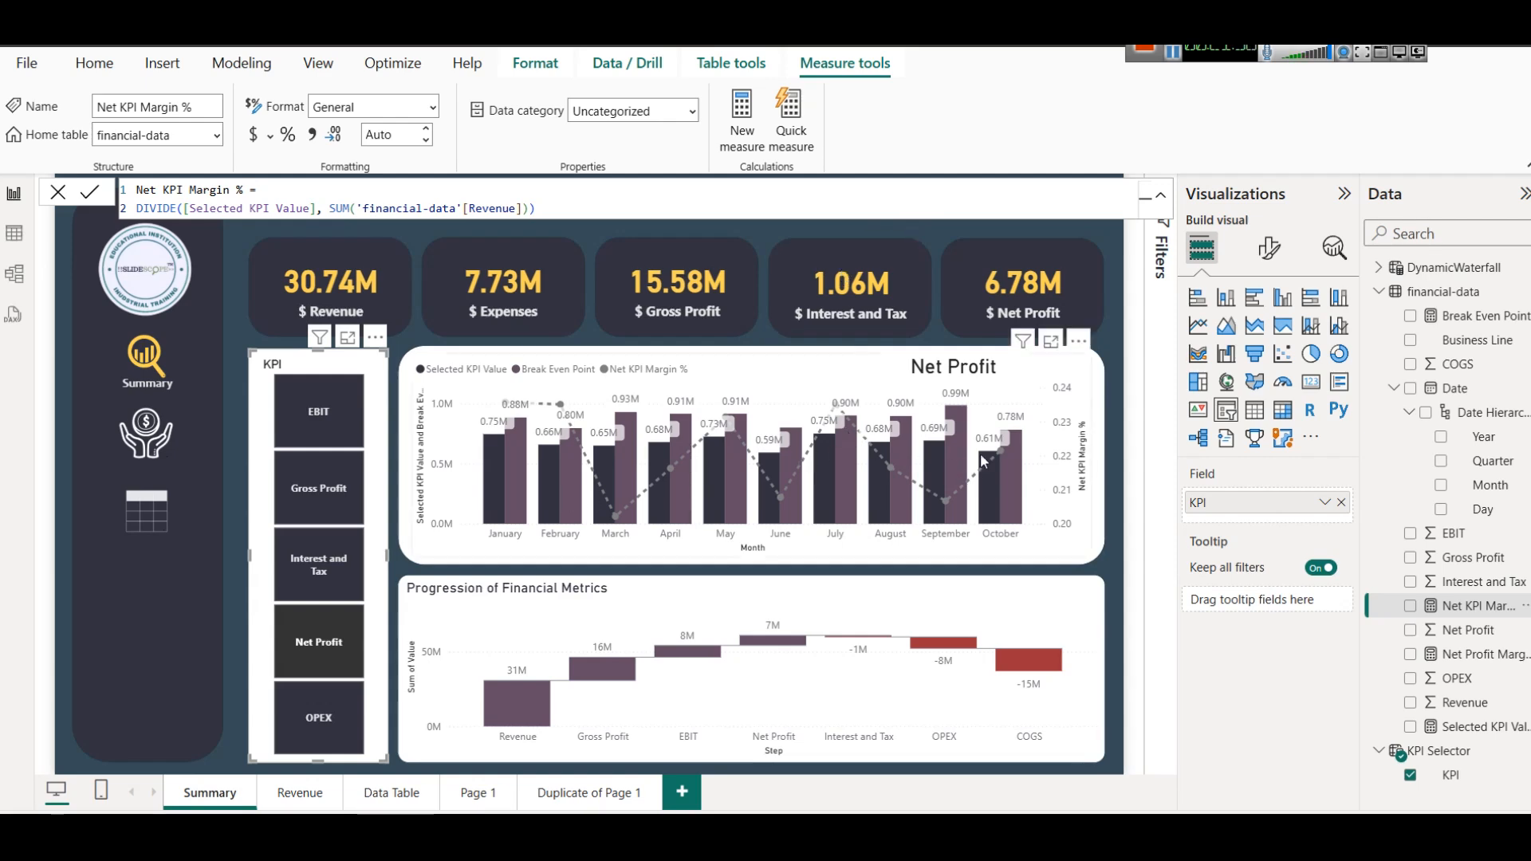
Check the combo chart's margin line for Interest and Tax, OPEX, EBIT and Gross Profit using the KPI slicer.
mouse_move(971, 480)
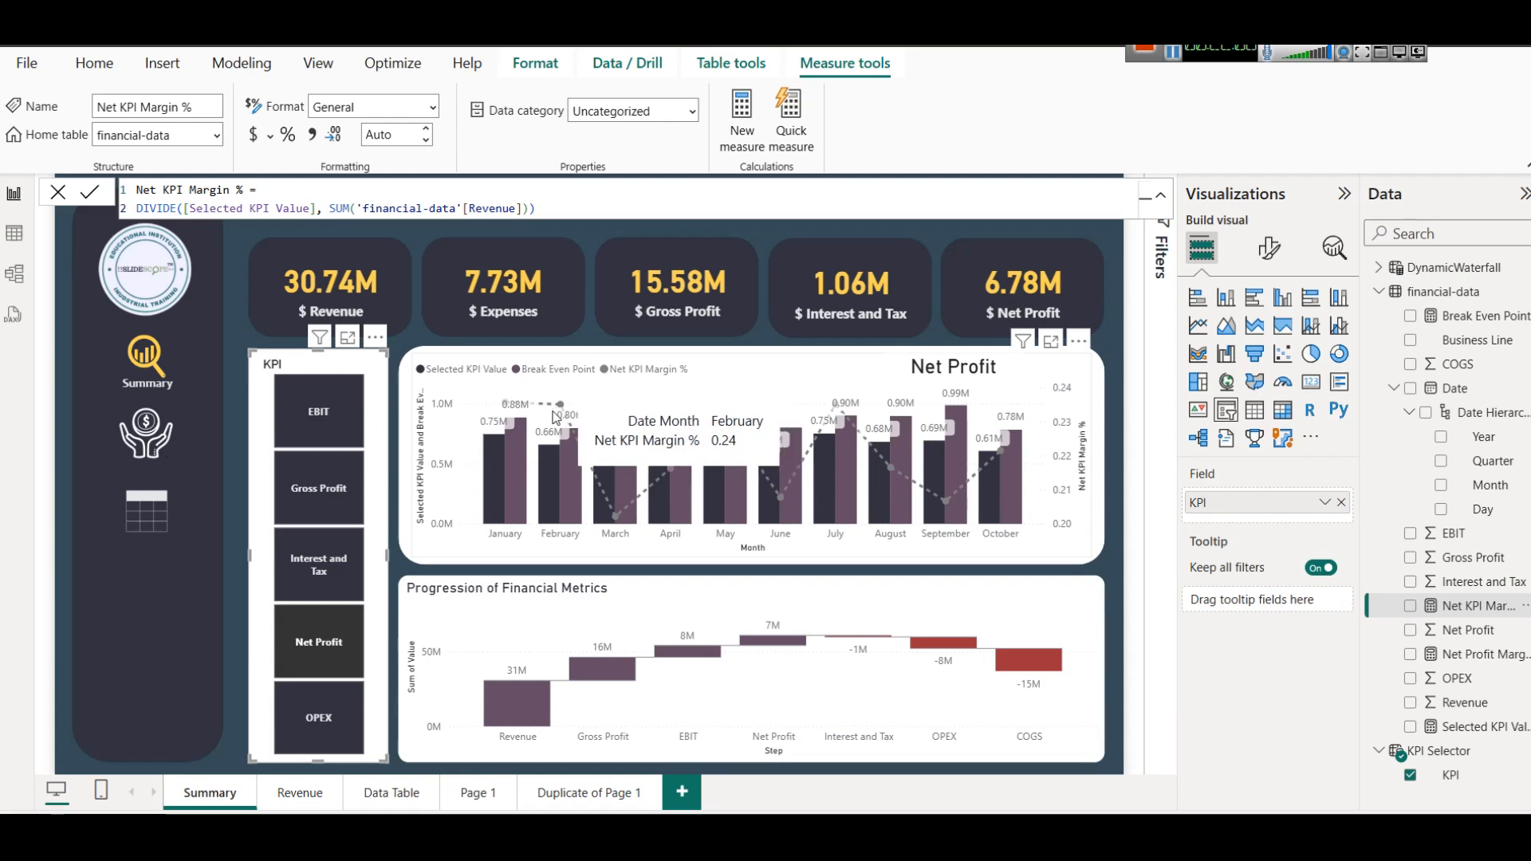
click(299, 561)
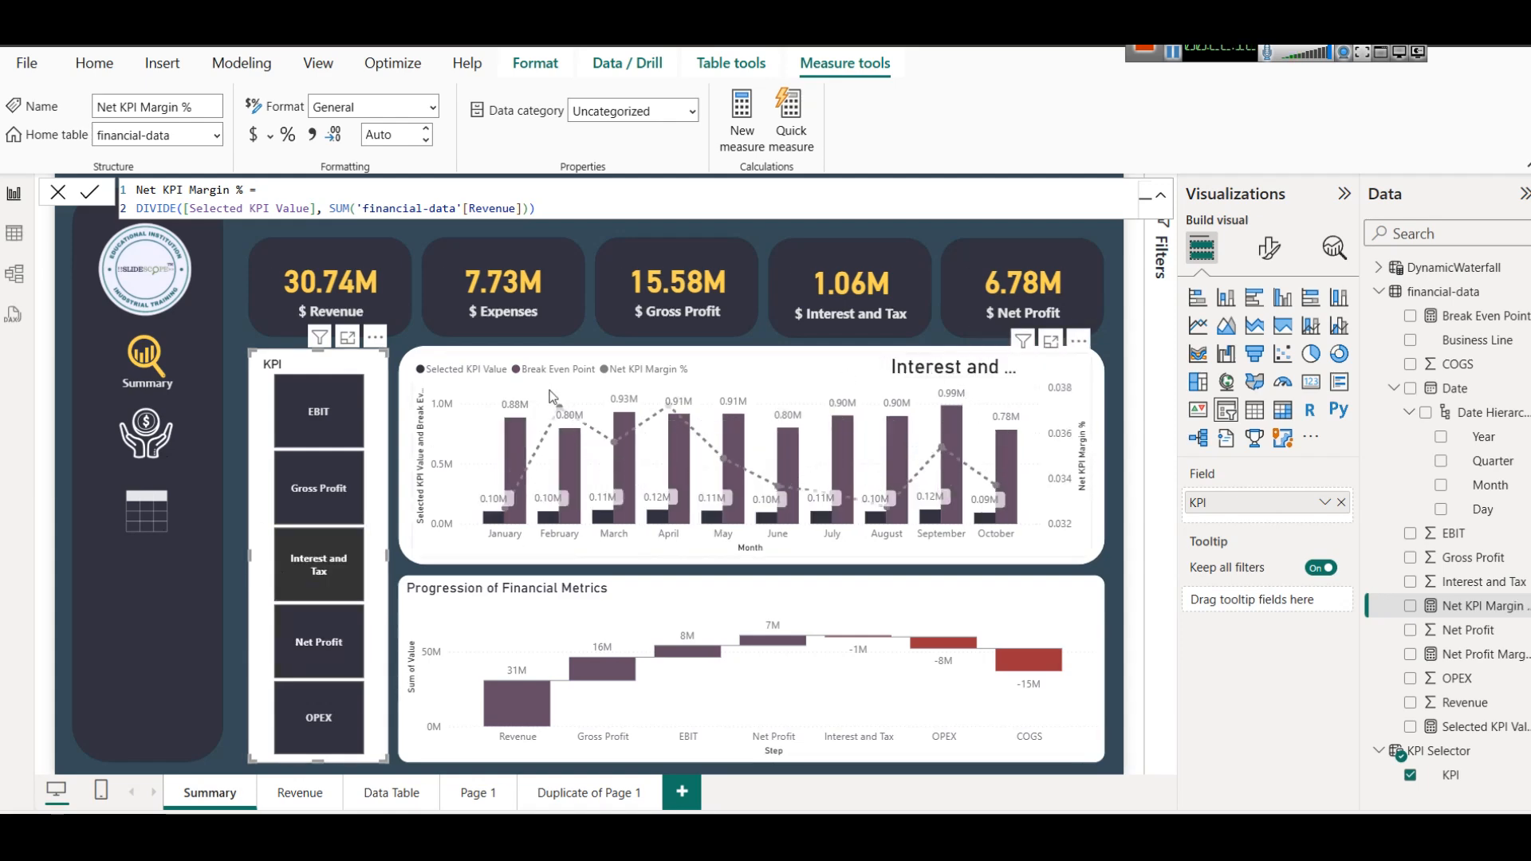
click(317, 722)
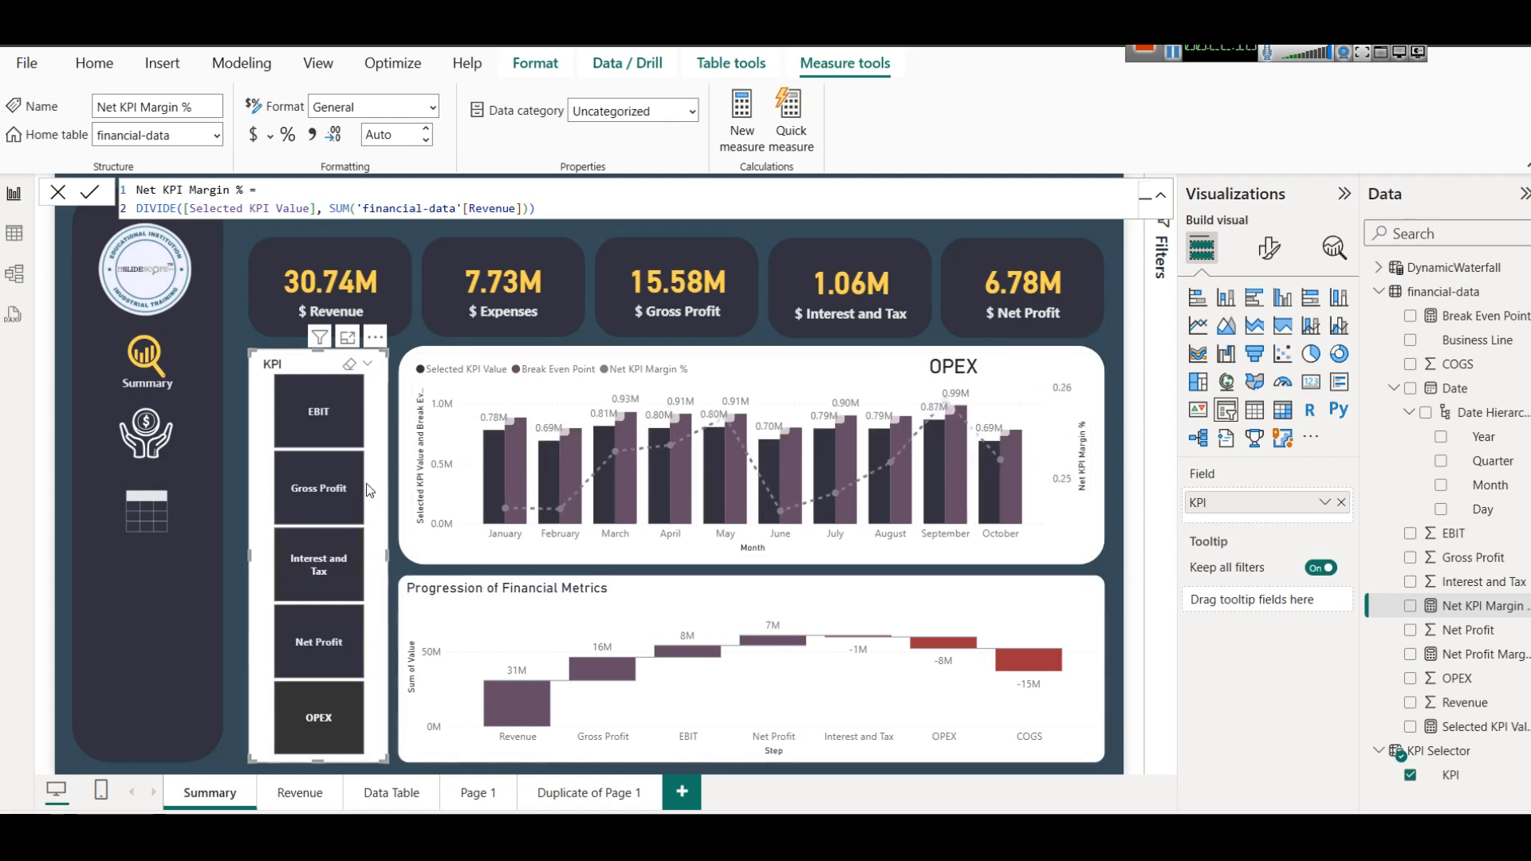
click(338, 431)
click(319, 488)
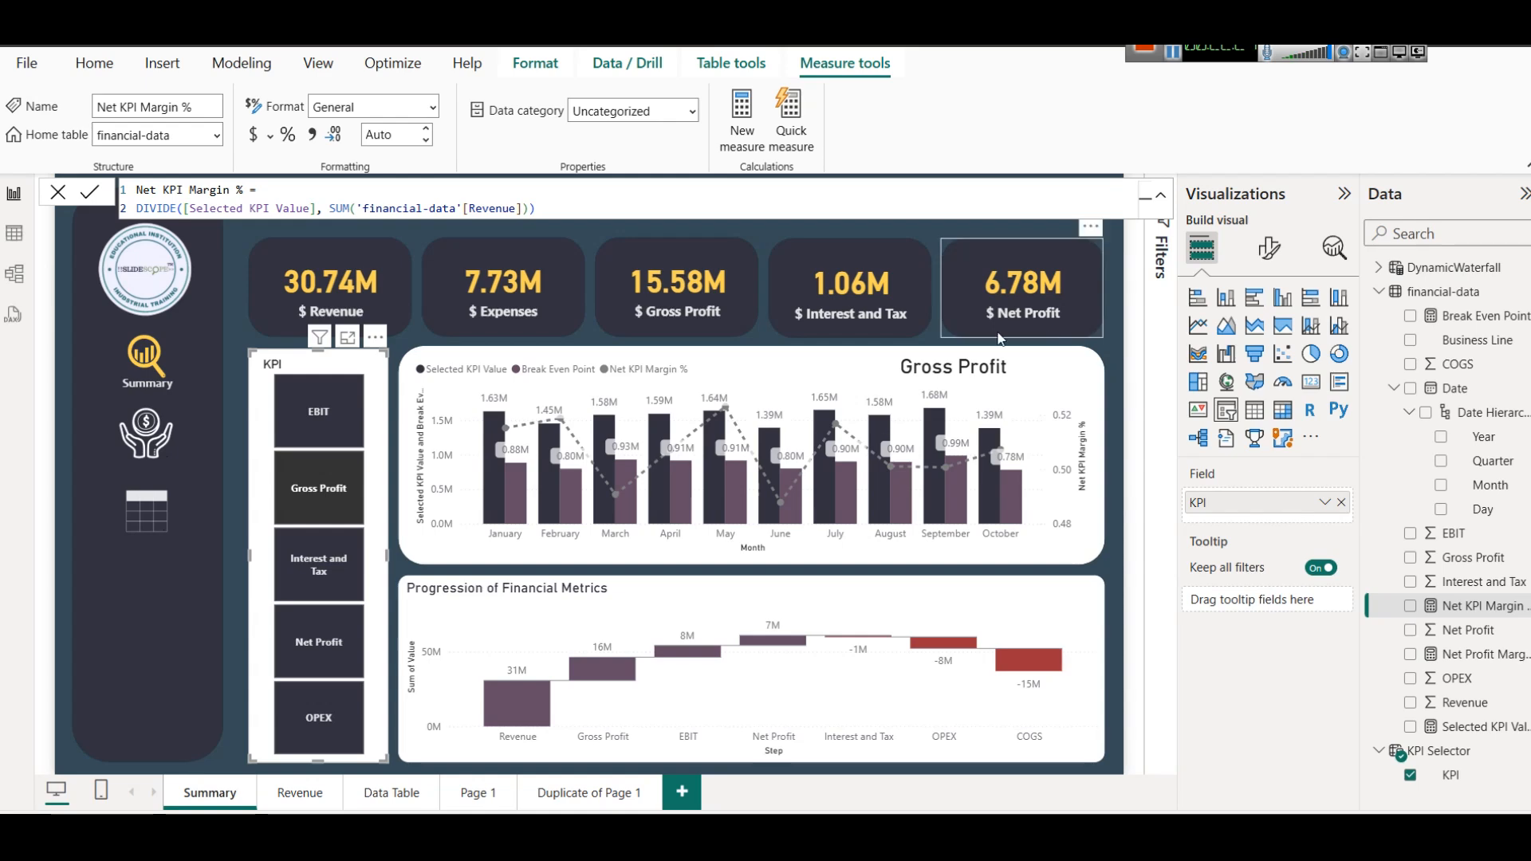
Filter the KPI slicer to Interest and Tax and widen the combo chart's title card to fit the full KPI name.
click(972, 367)
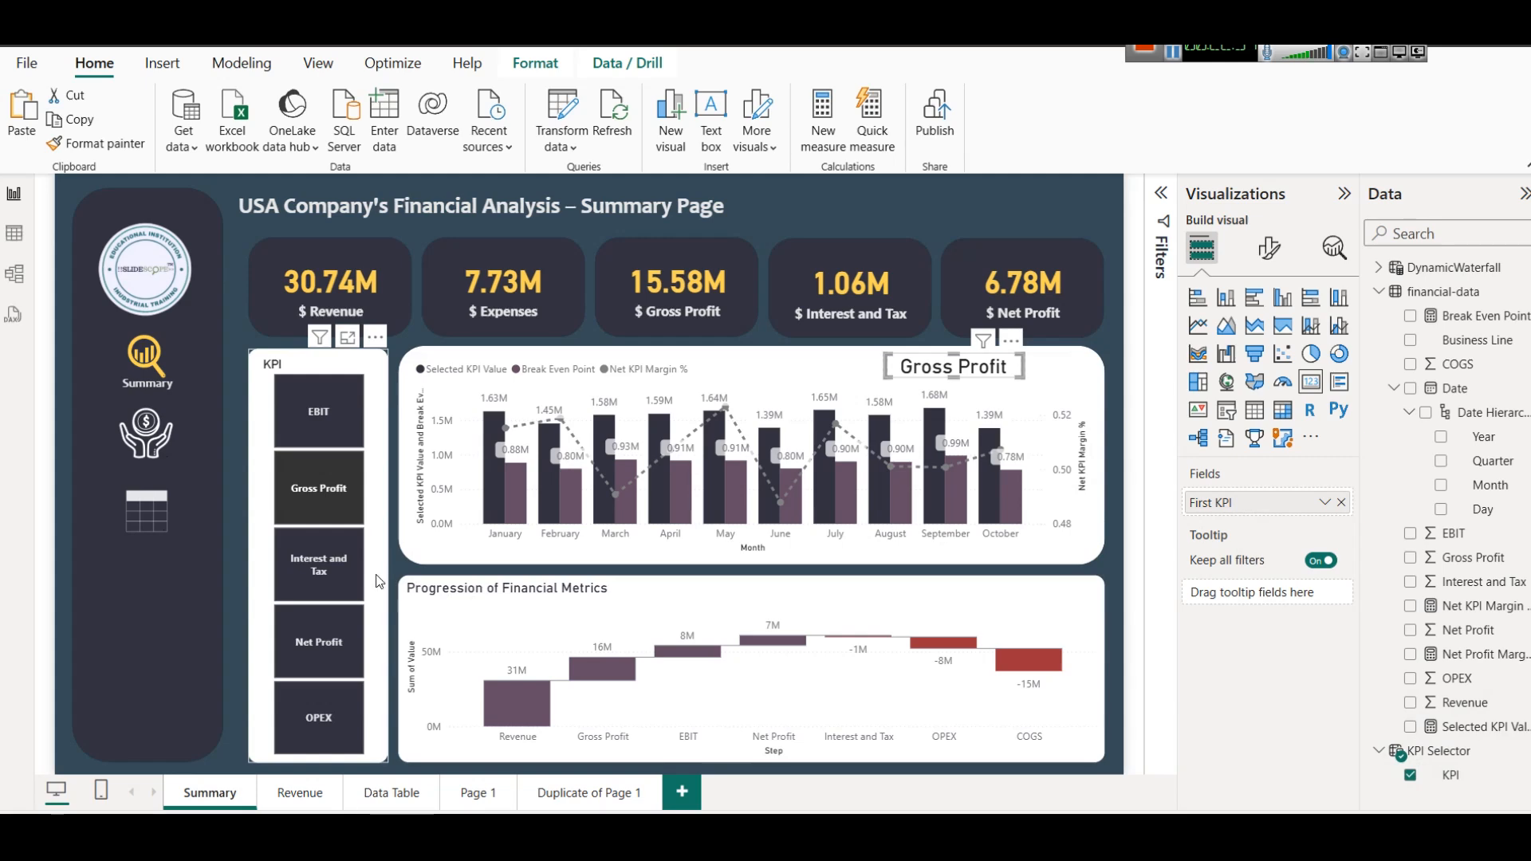
click(317, 638)
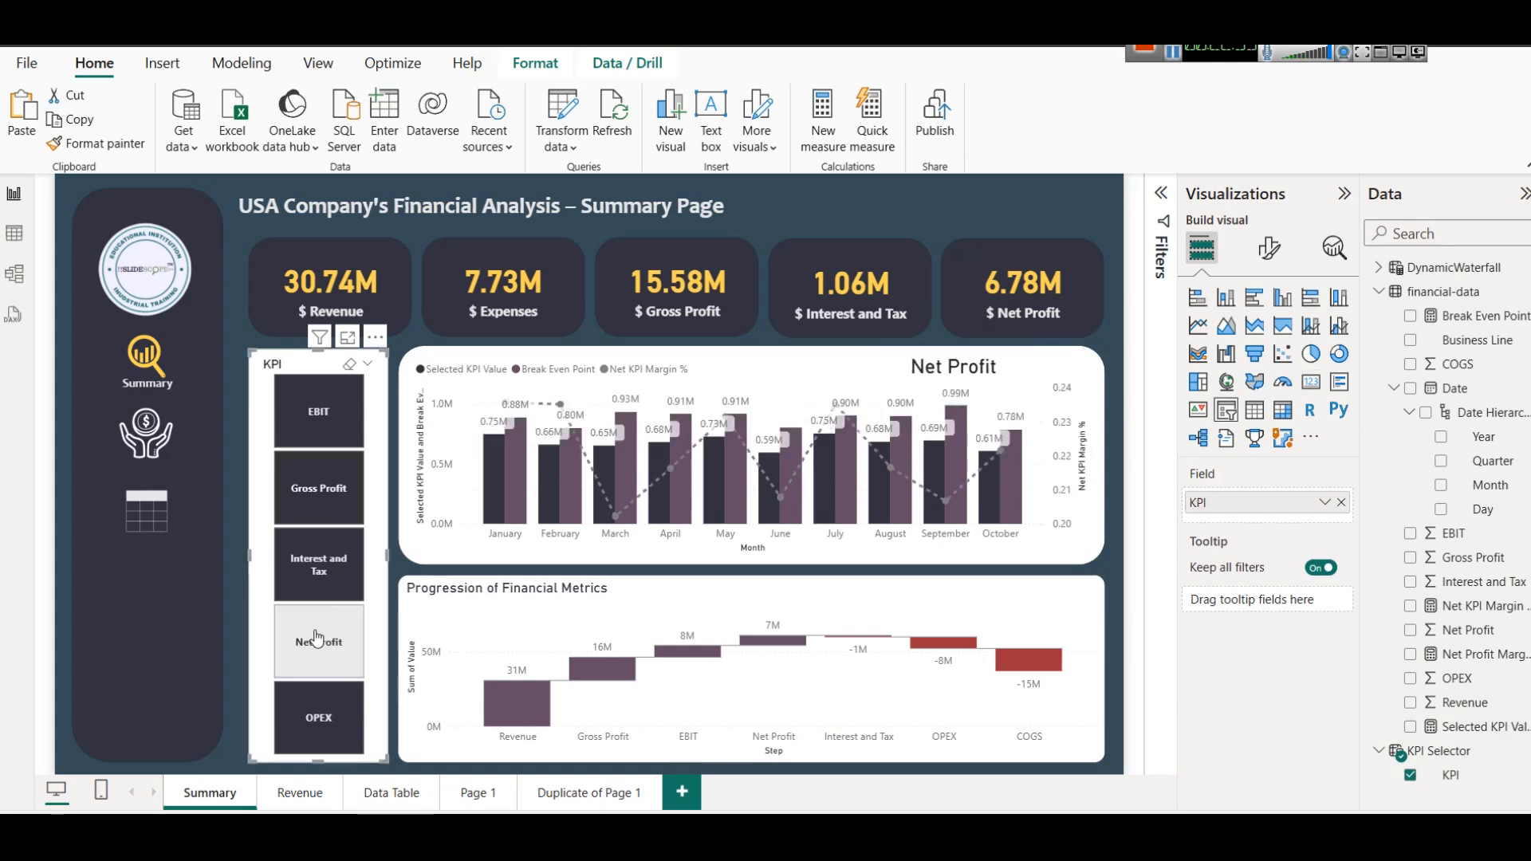
click(316, 573)
click(887, 360)
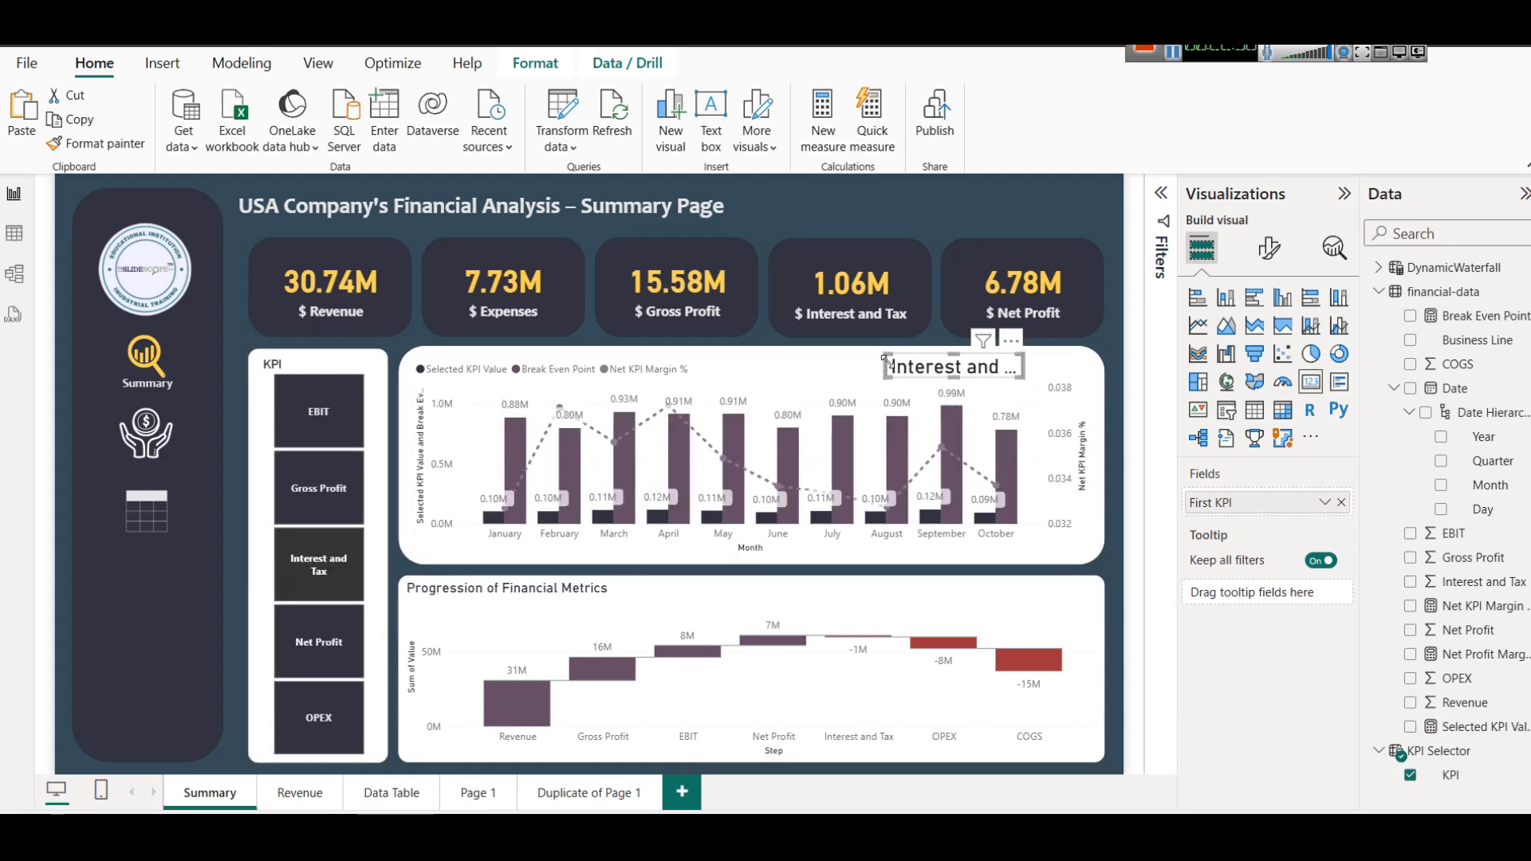
drag(887, 361, 815, 370)
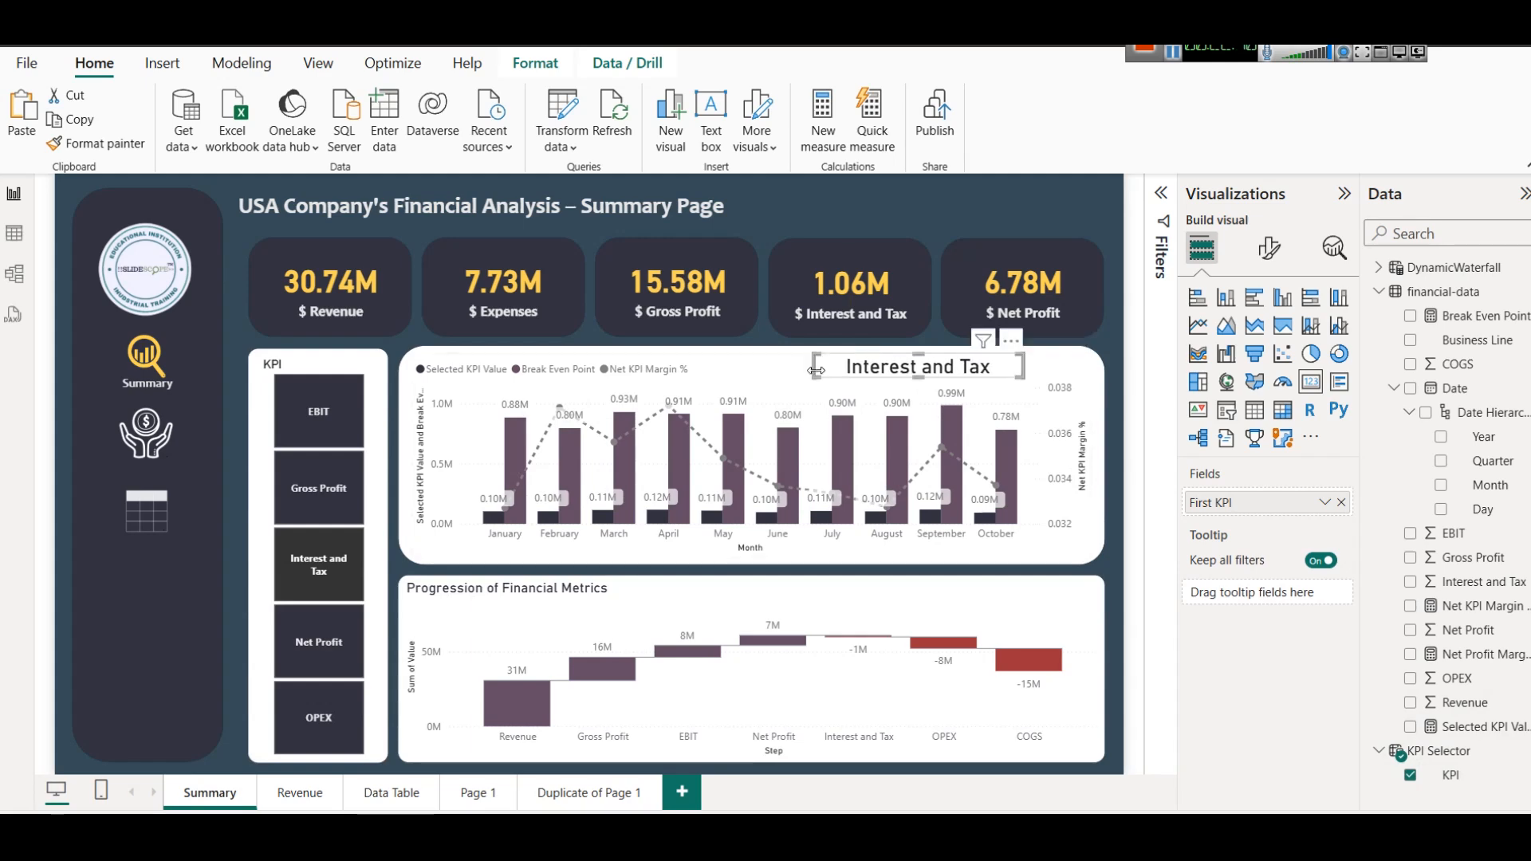
Check the combo chart and its title card for Gross Profit and EBIT using the KPI slicer.
click(293, 499)
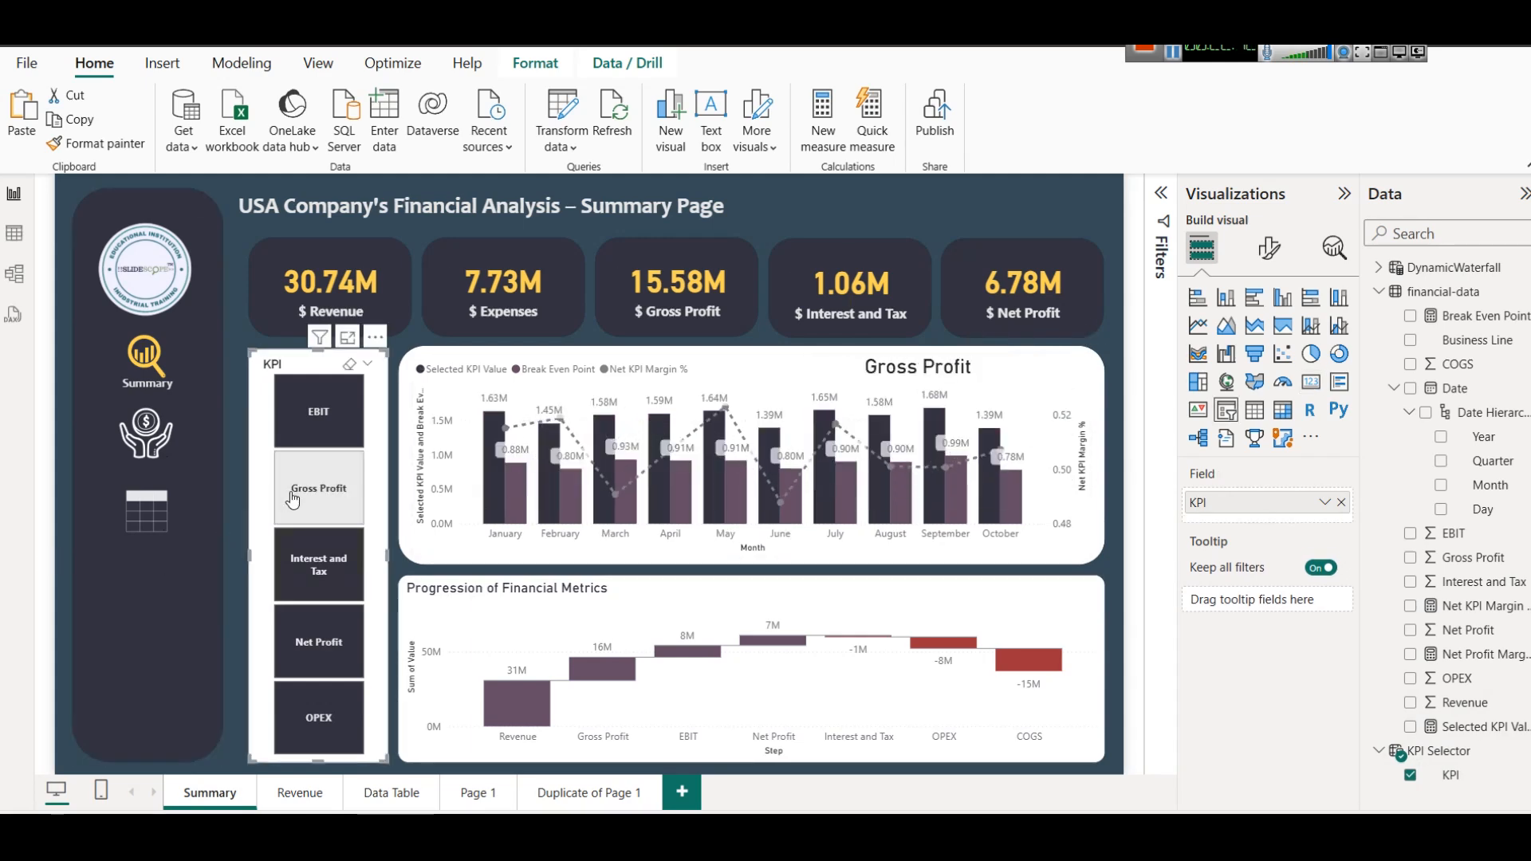
click(318, 411)
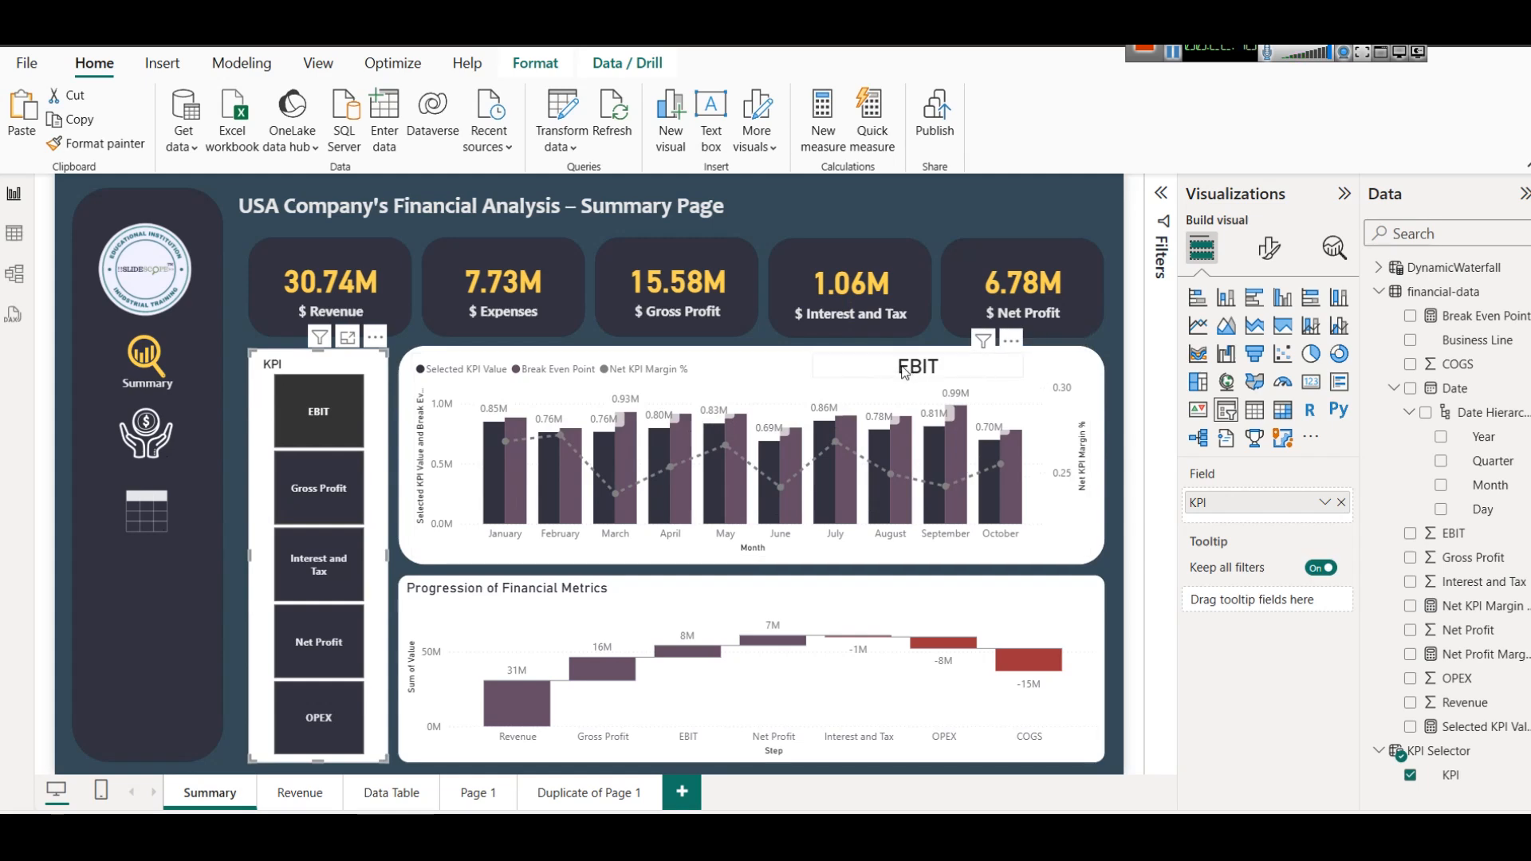
Open the Progression of Financial Metrics waterfall chart in focus mode and examine its columns and Category field.
click(891, 604)
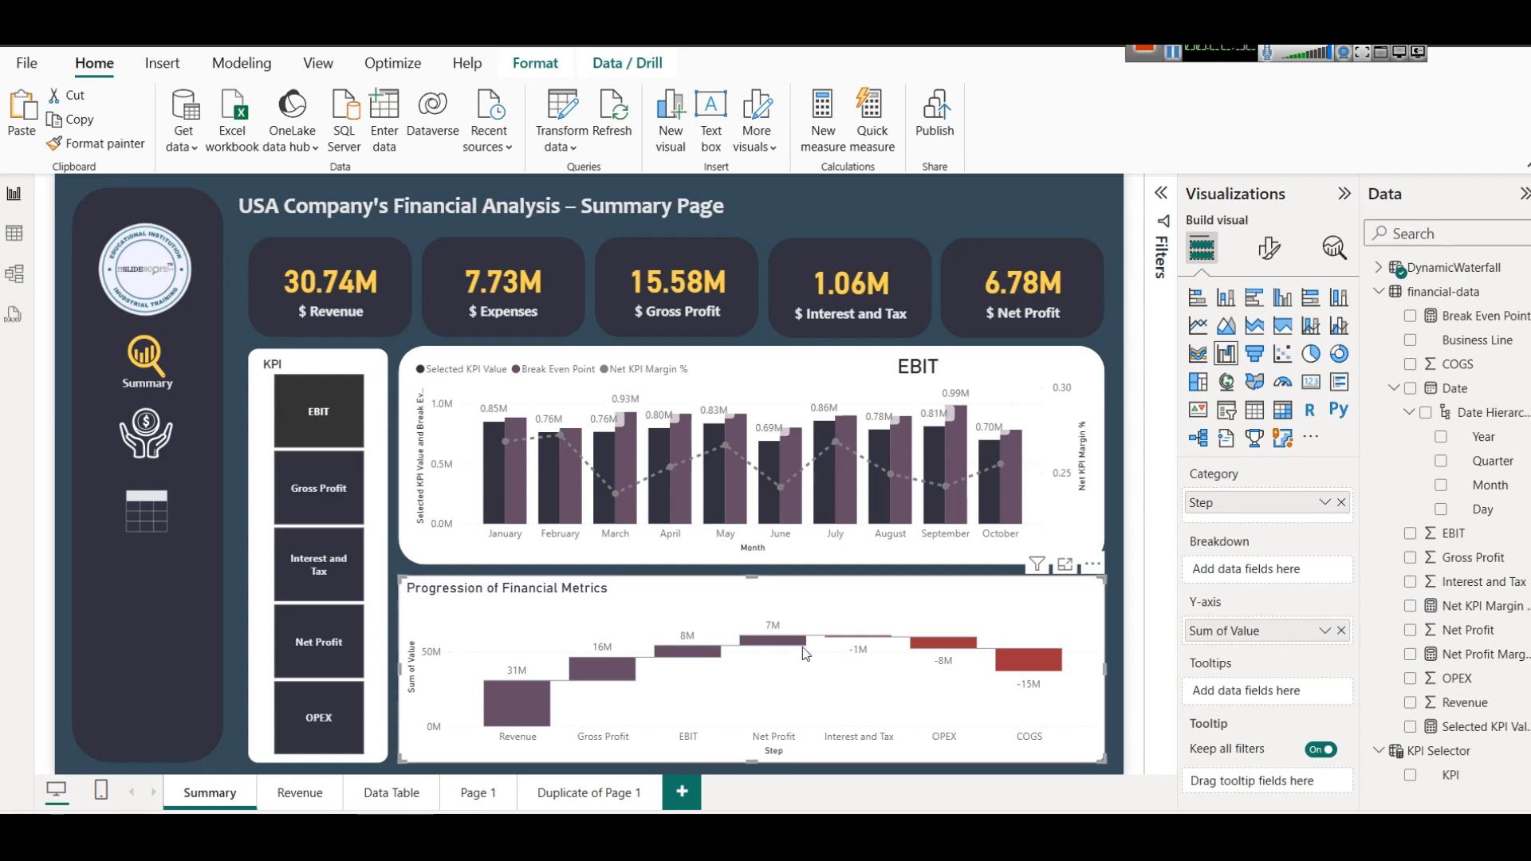
click(1065, 565)
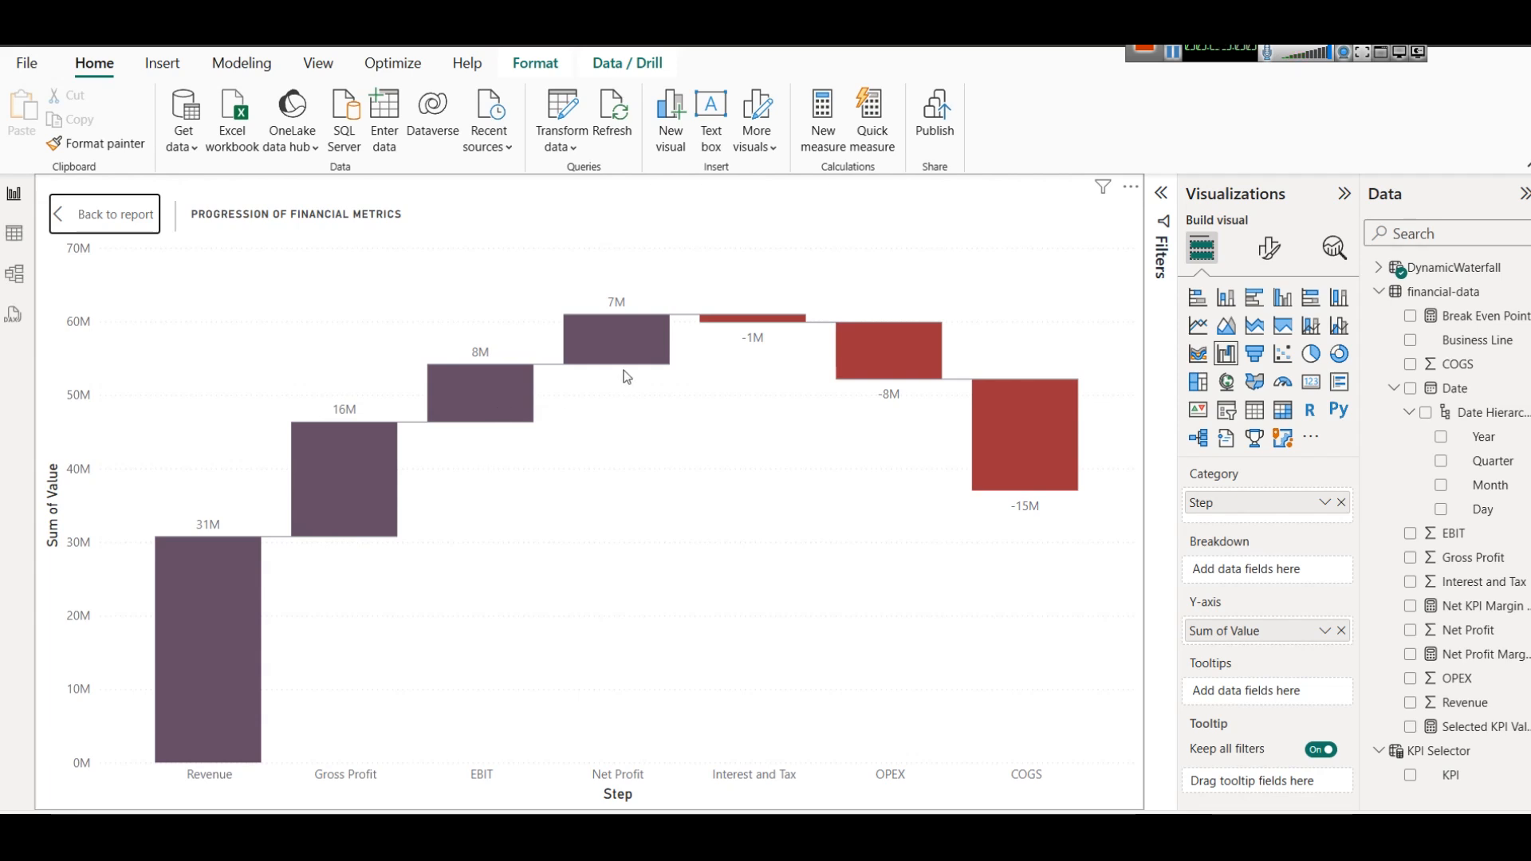
mouse_move(634, 357)
mouse_move(1003, 469)
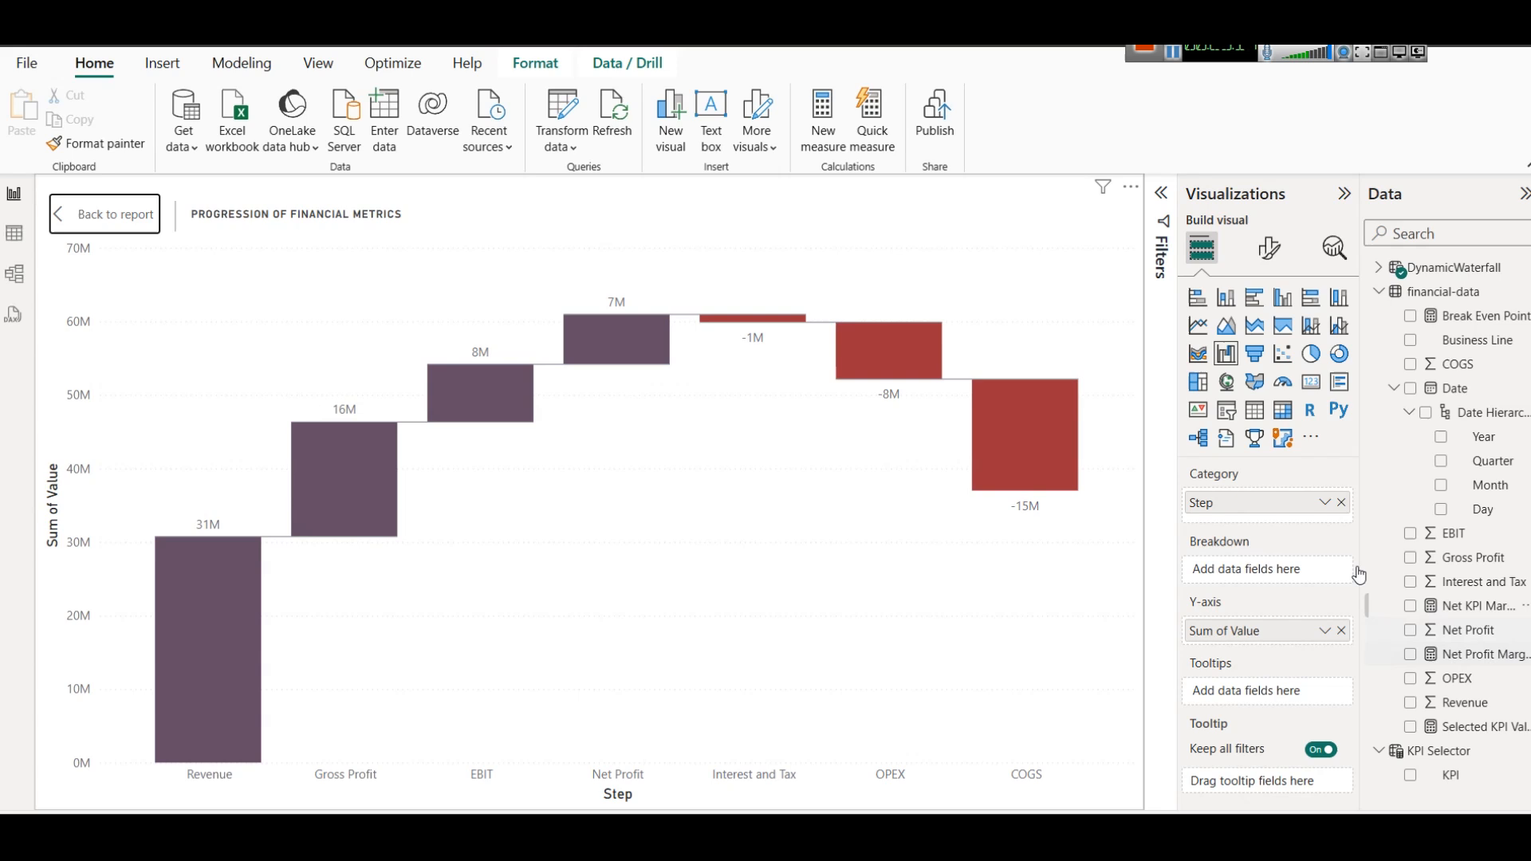
click(1326, 504)
click(1269, 528)
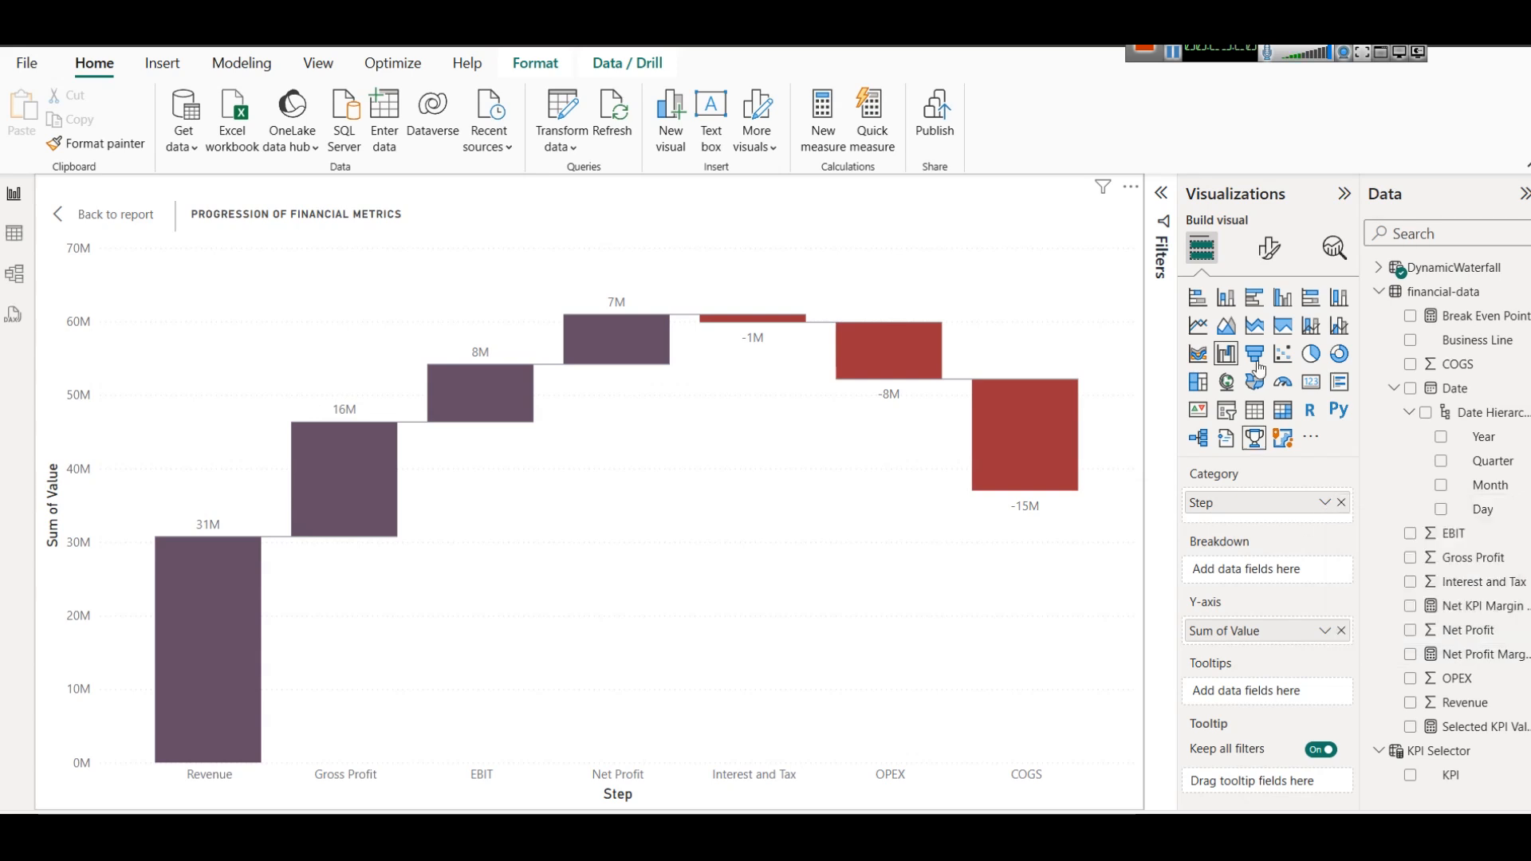
Open the DynamicWaterfall table formula and examine the variables that sum each financial-data metric, from Revenue to Net Profit.
click(1381, 270)
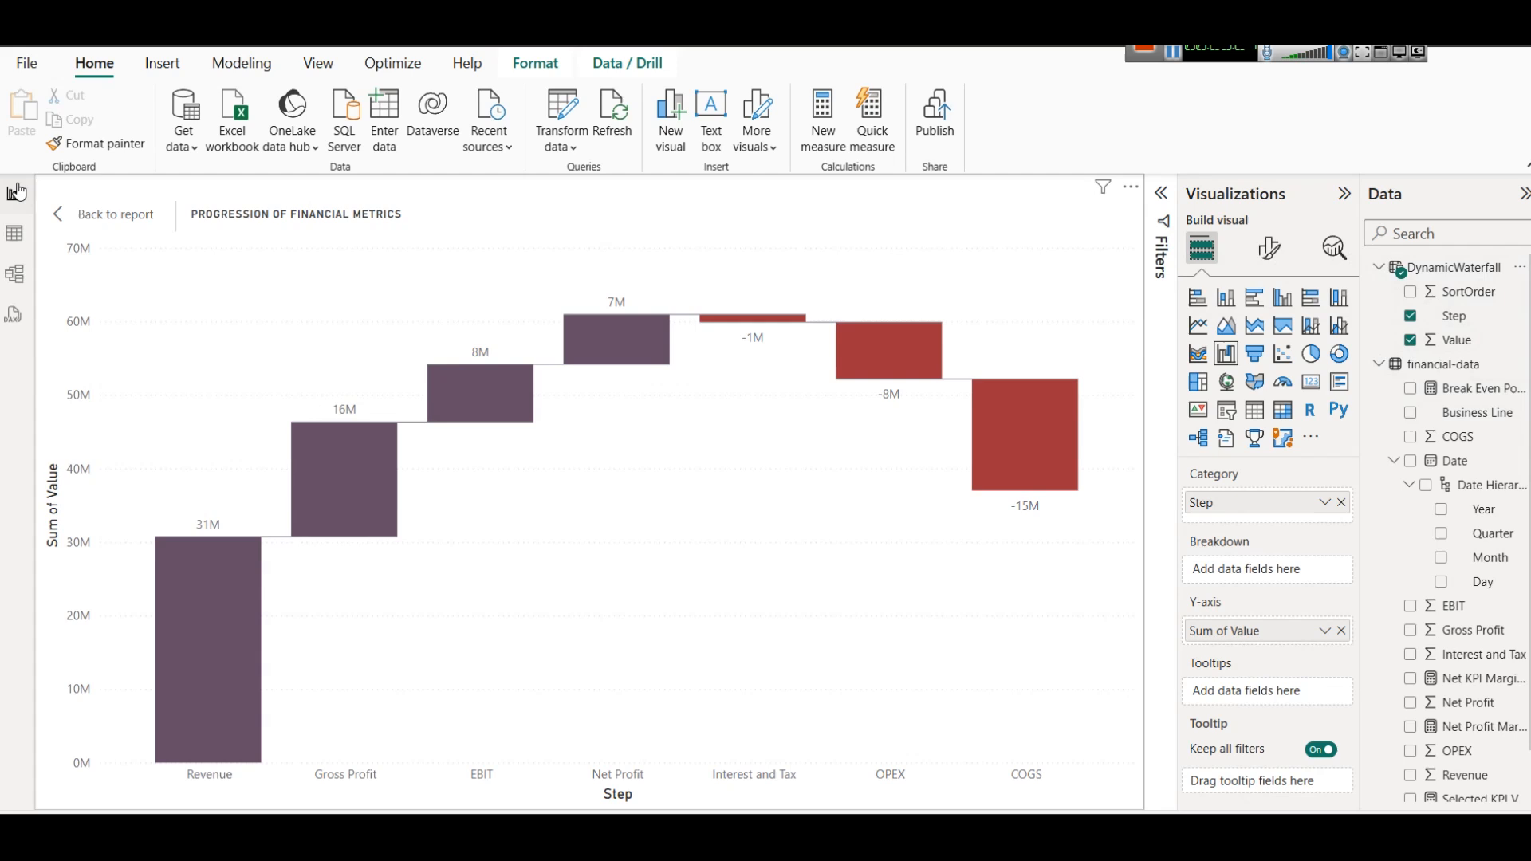
click(1445, 271)
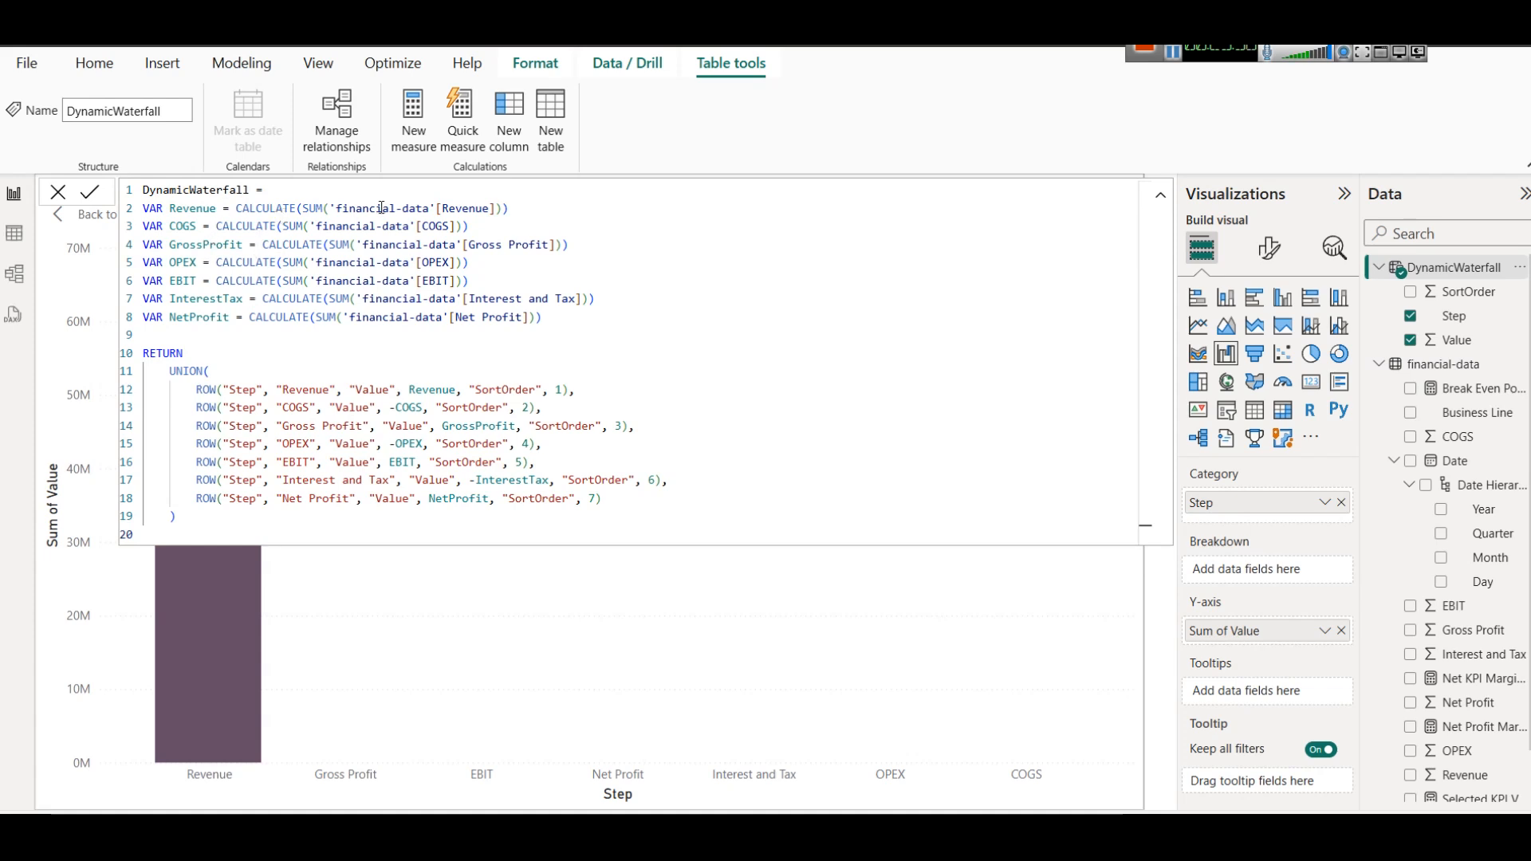
drag(298, 208, 563, 203)
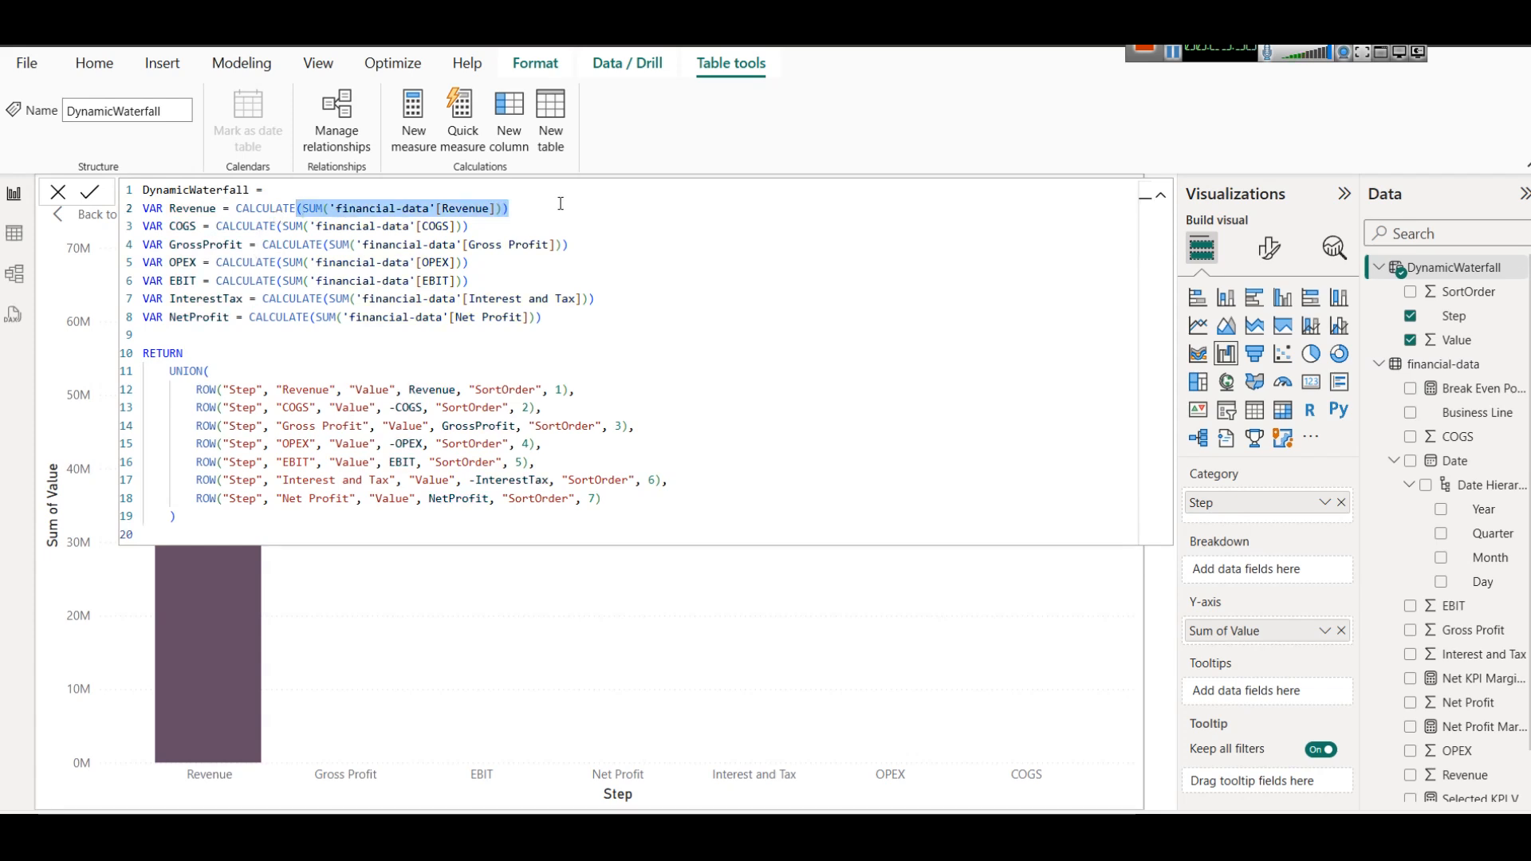
drag(167, 227, 546, 223)
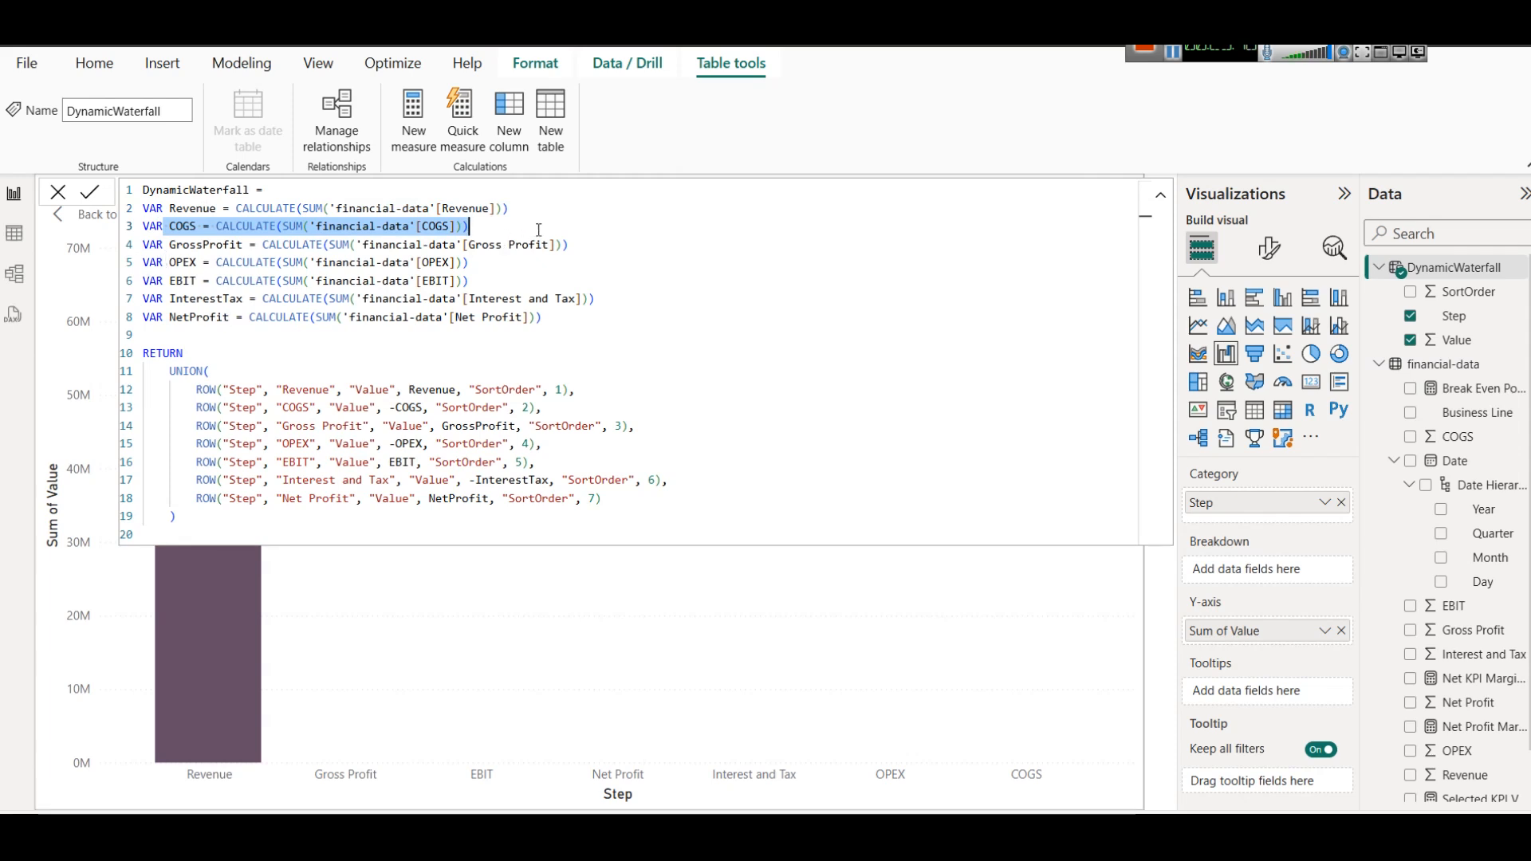
drag(543, 317, 142, 208)
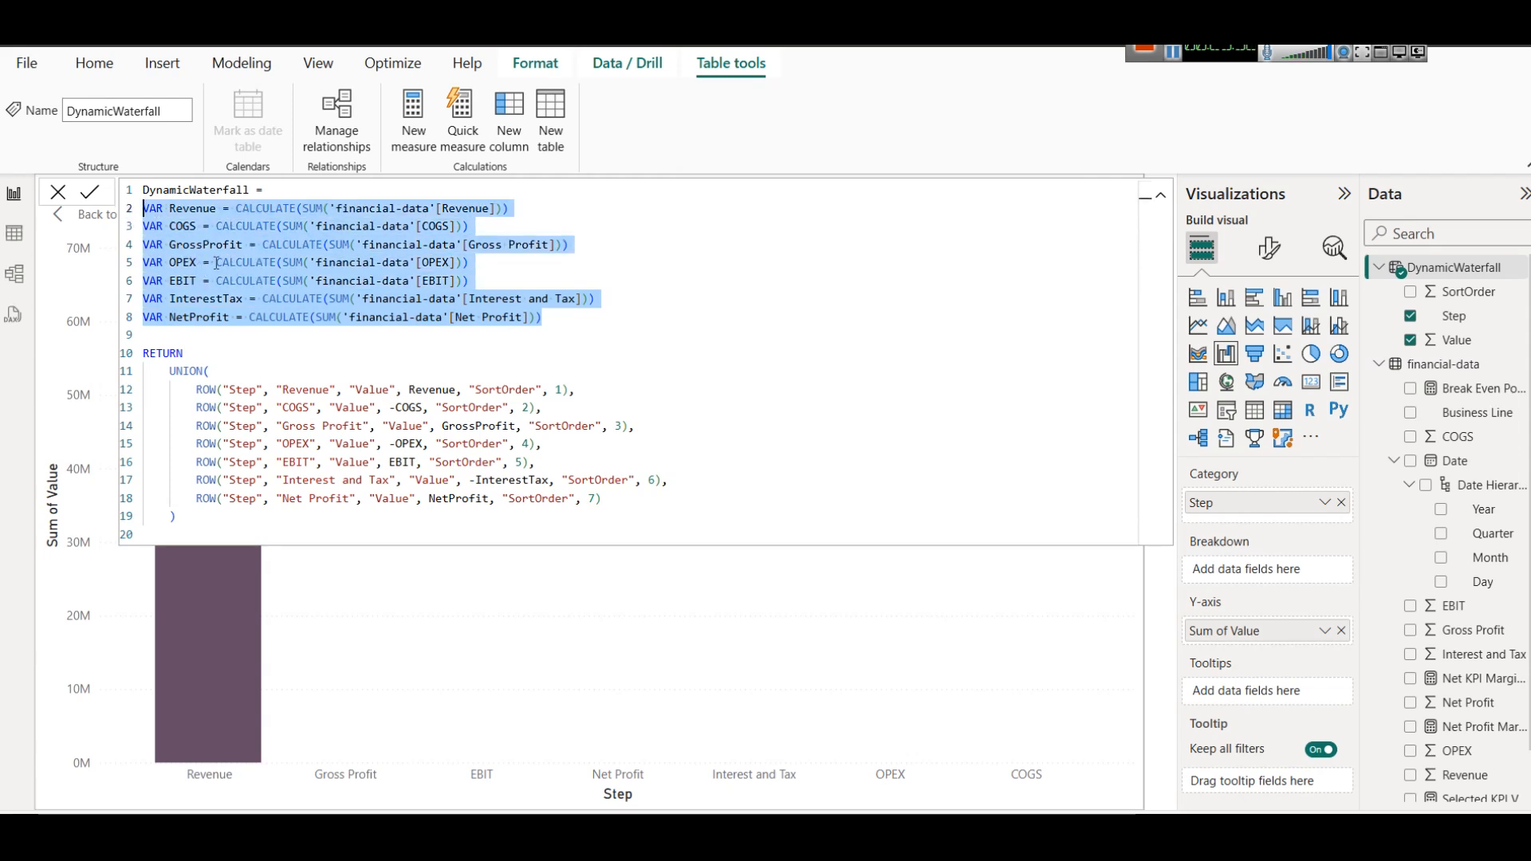
Examine the formula's UNION rows, including the Step, Value and SortOrder columns and the COGS and GrossProfit values.
click(237, 372)
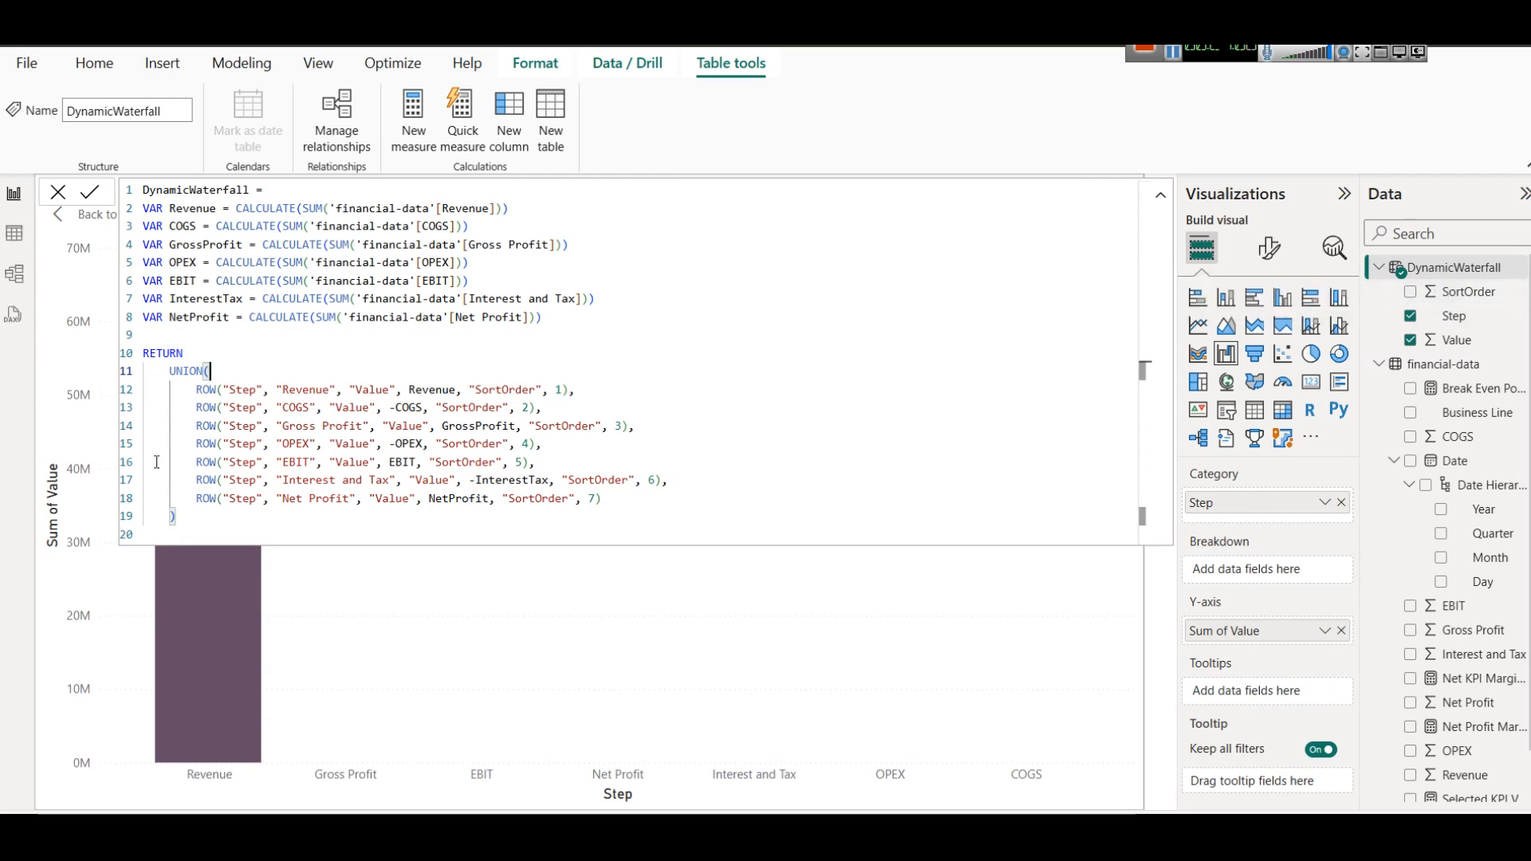
double_click(244, 391)
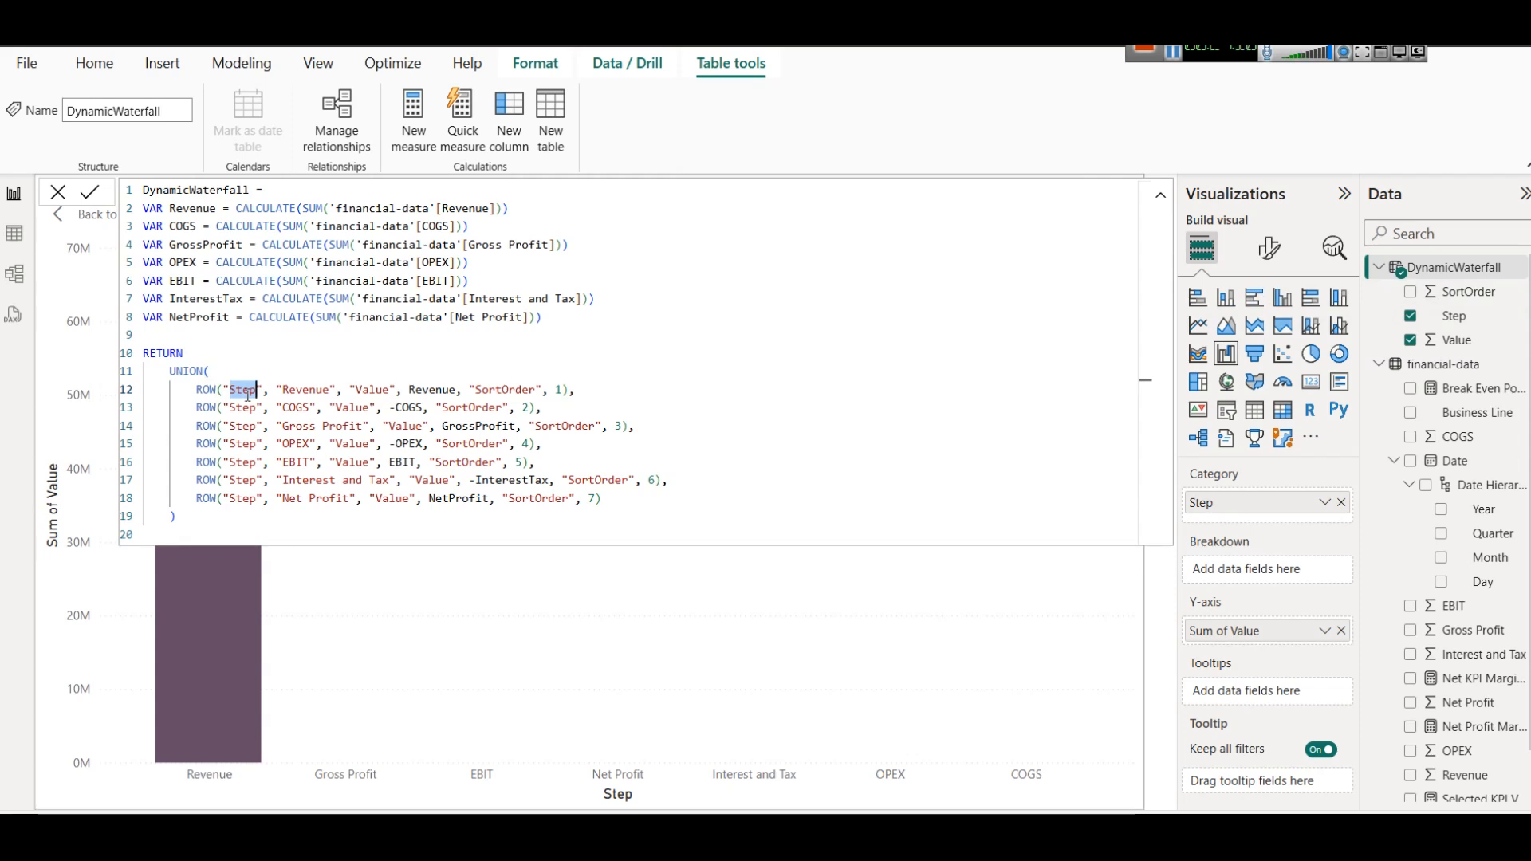
double_click(307, 389)
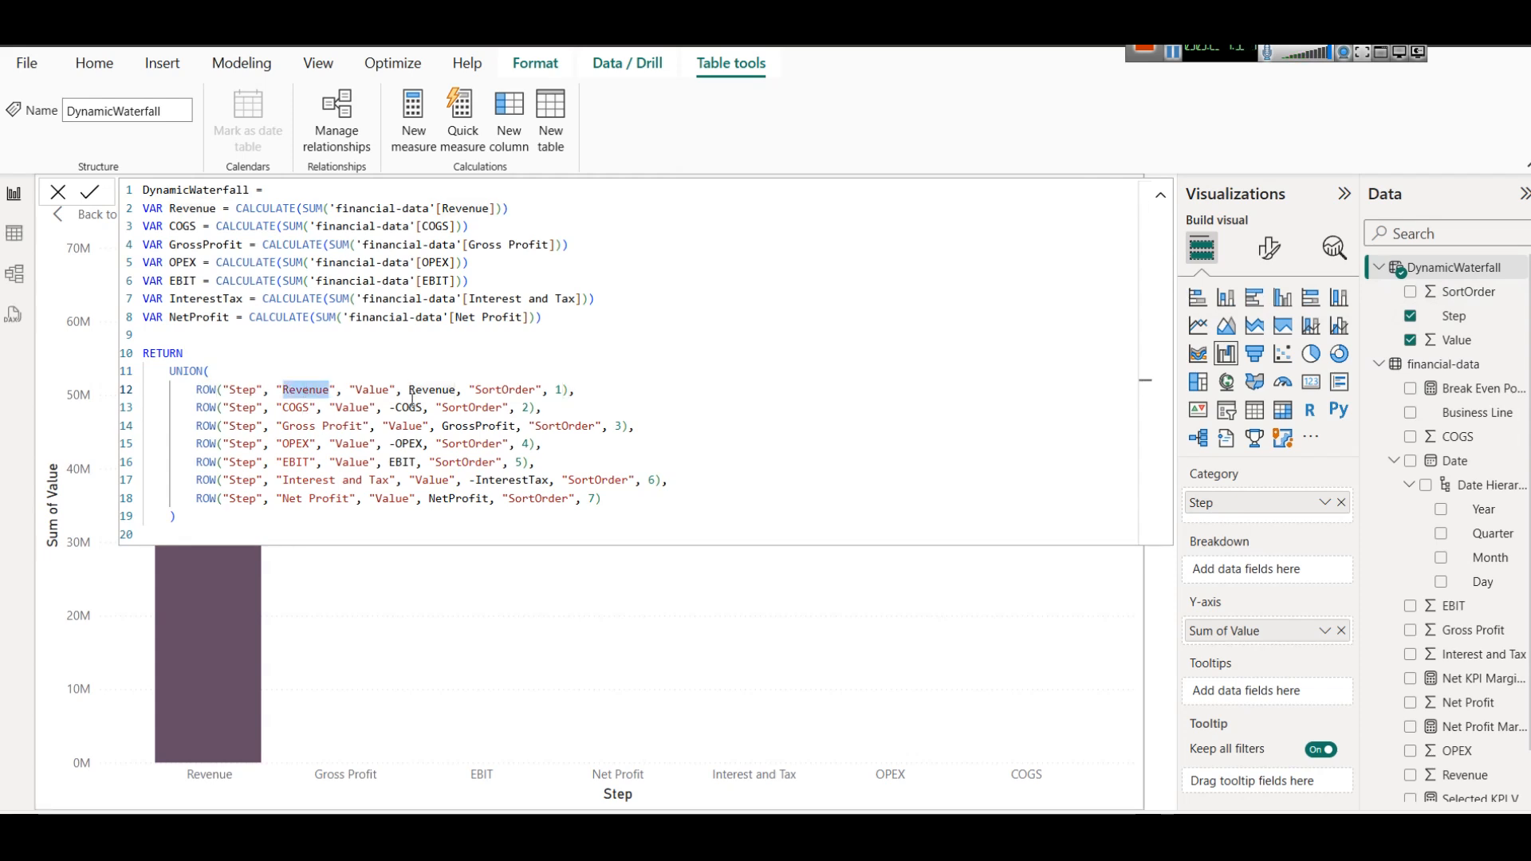
double_click(372, 389)
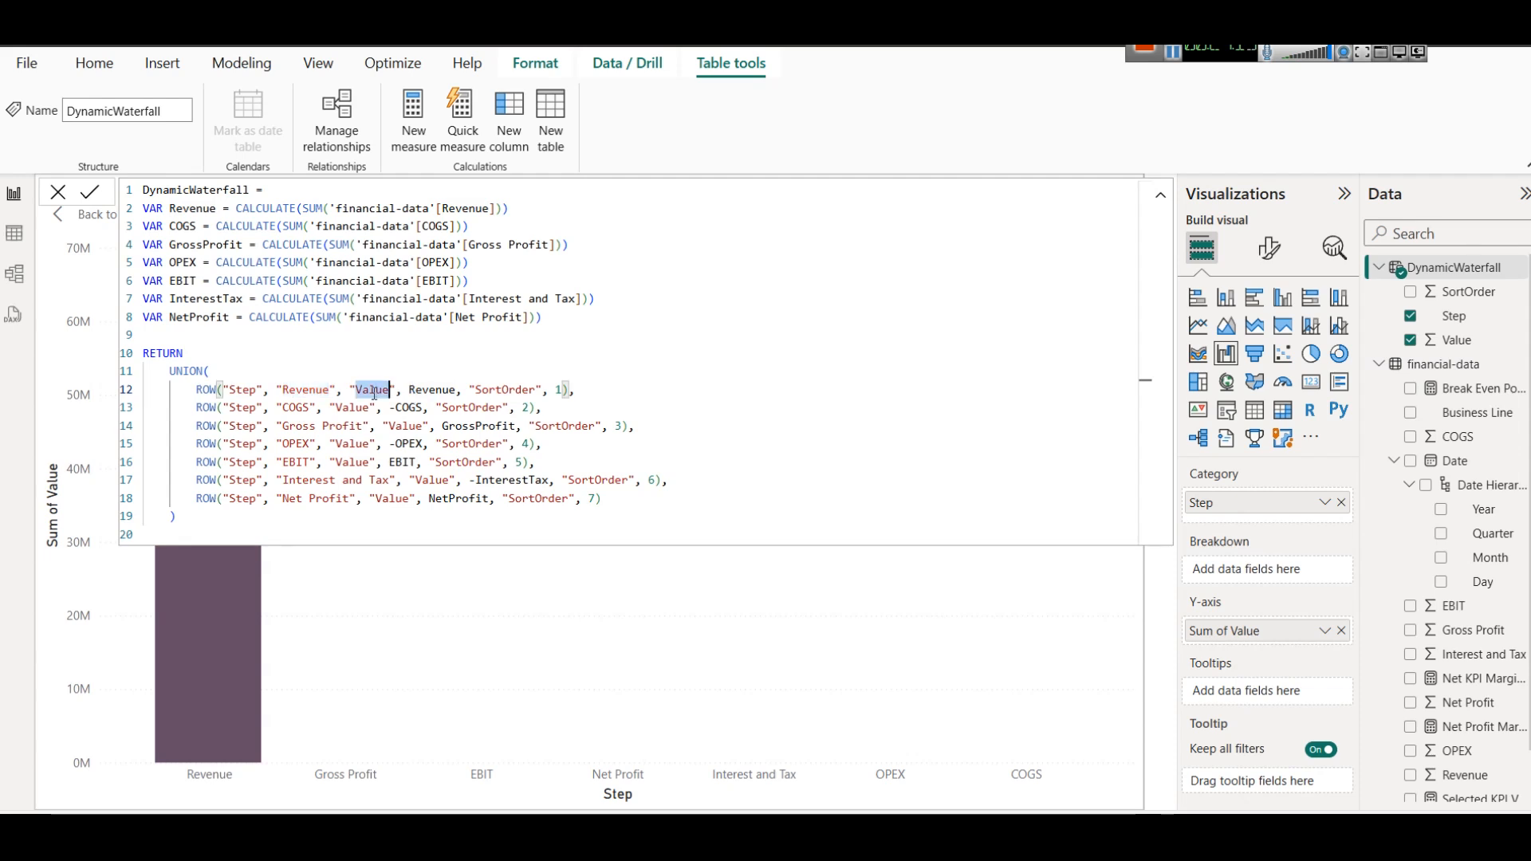
click(521, 394)
double_click(409, 407)
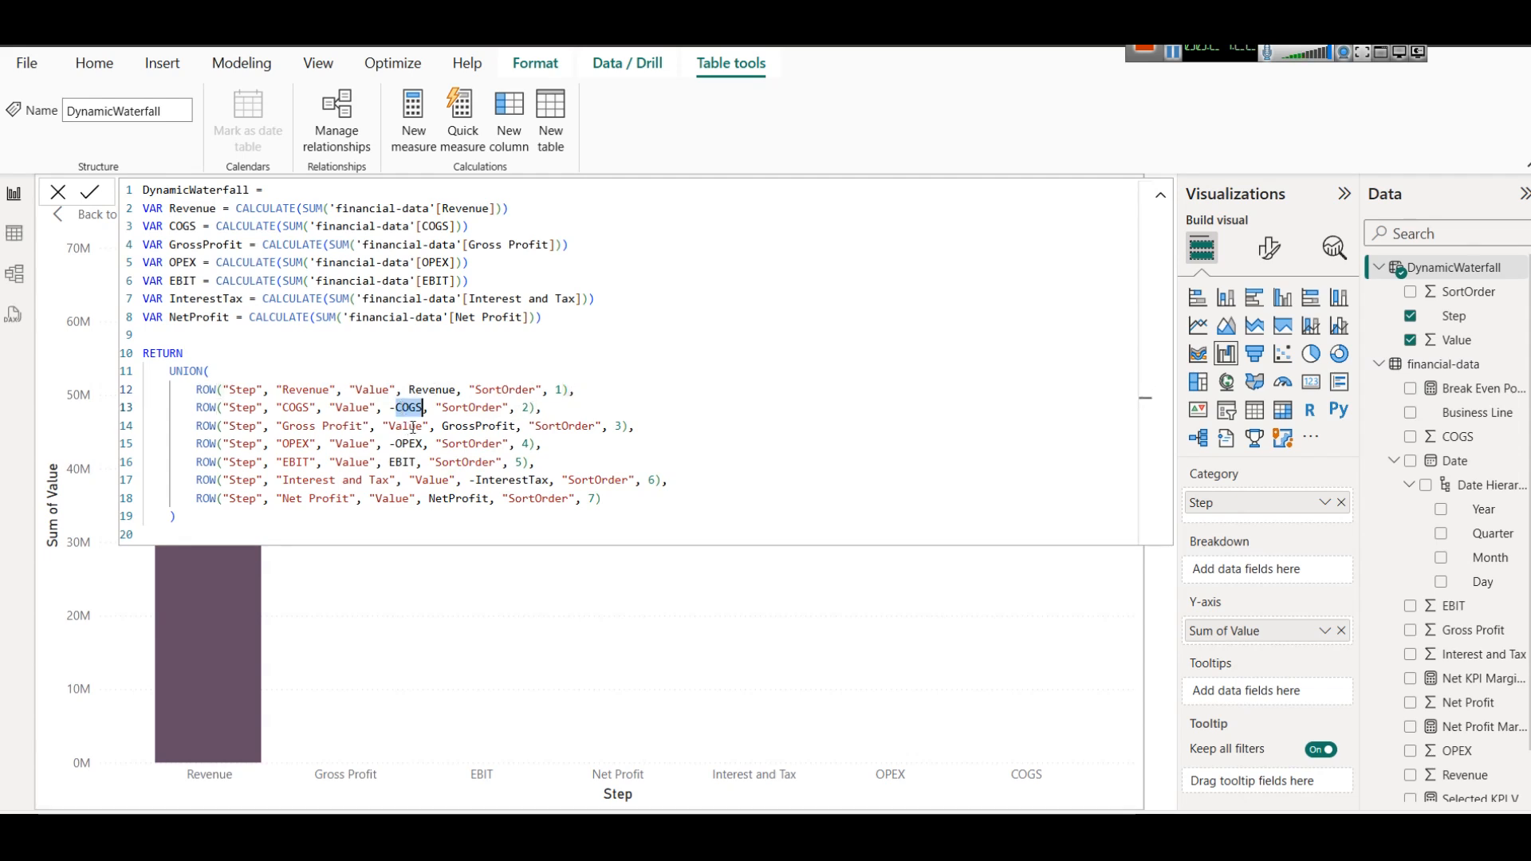
double_click(465, 427)
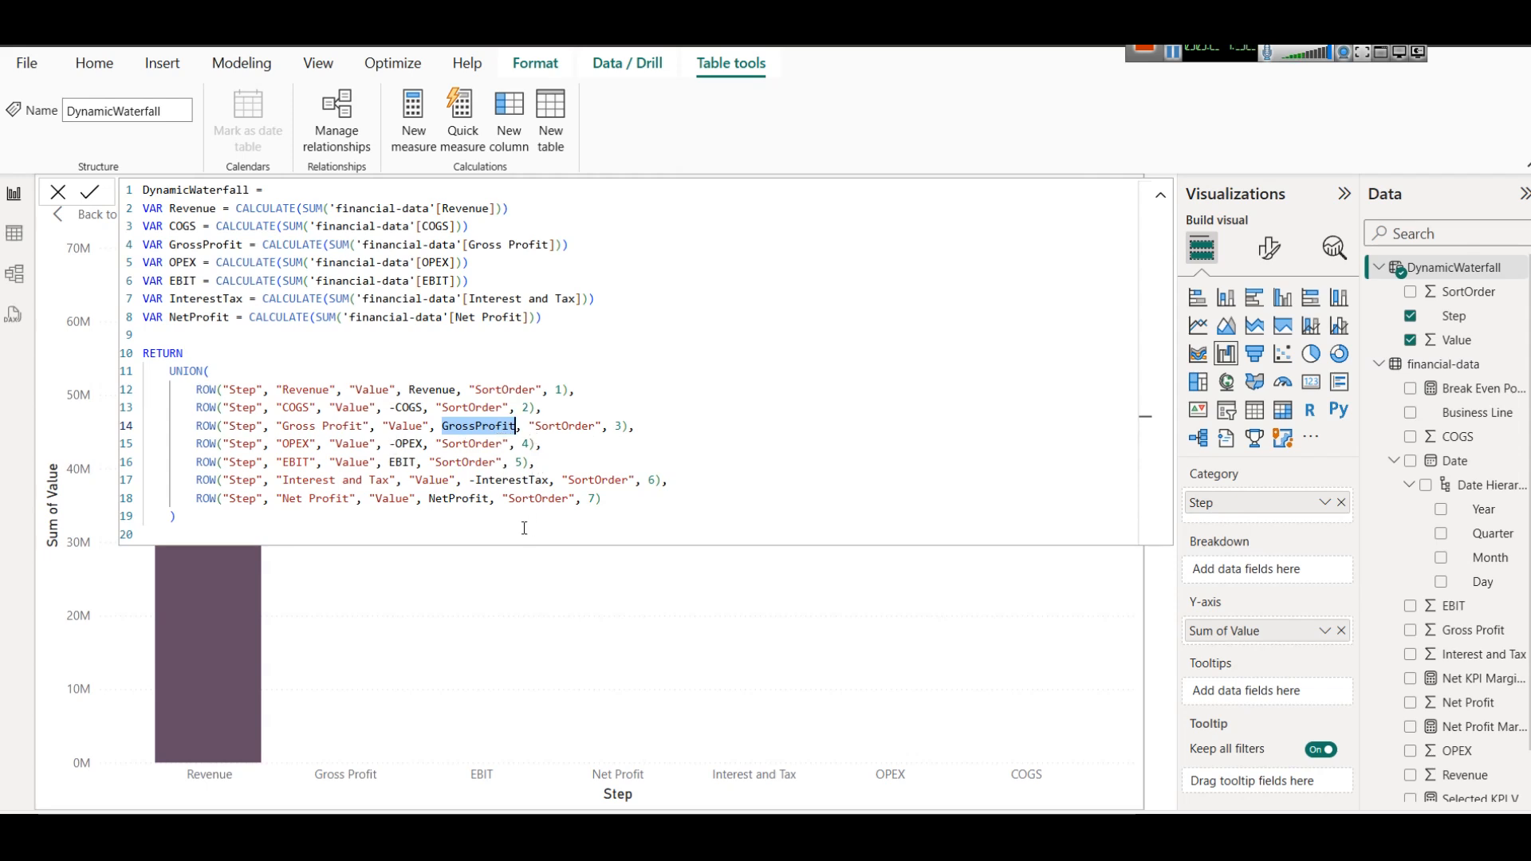
View the DynamicWaterfall table's data and compare its rows with the Revenue and COGS variables in the formula.
click(13, 233)
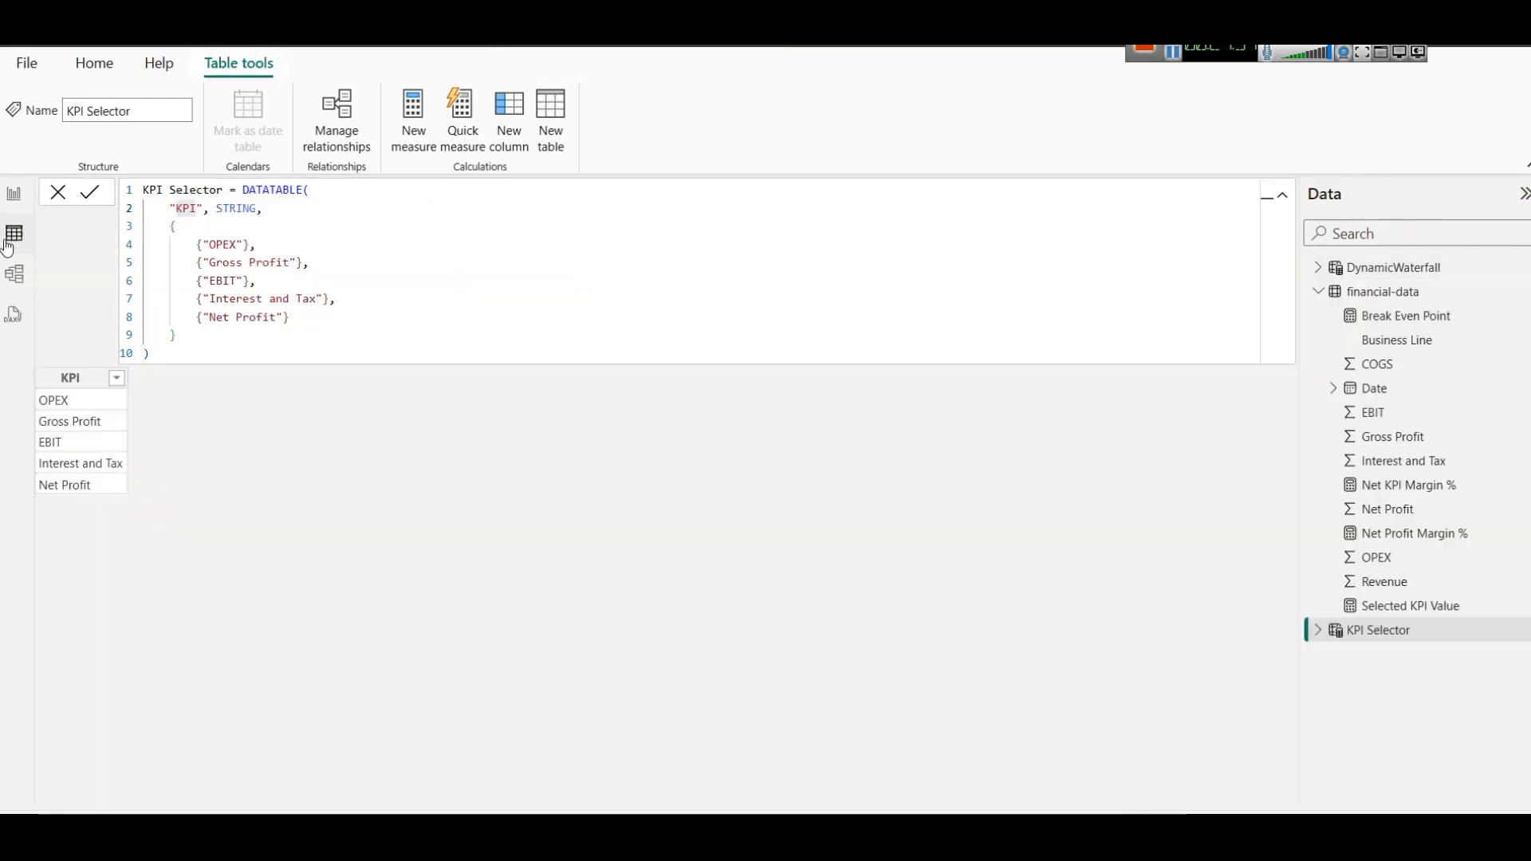
click(1441, 269)
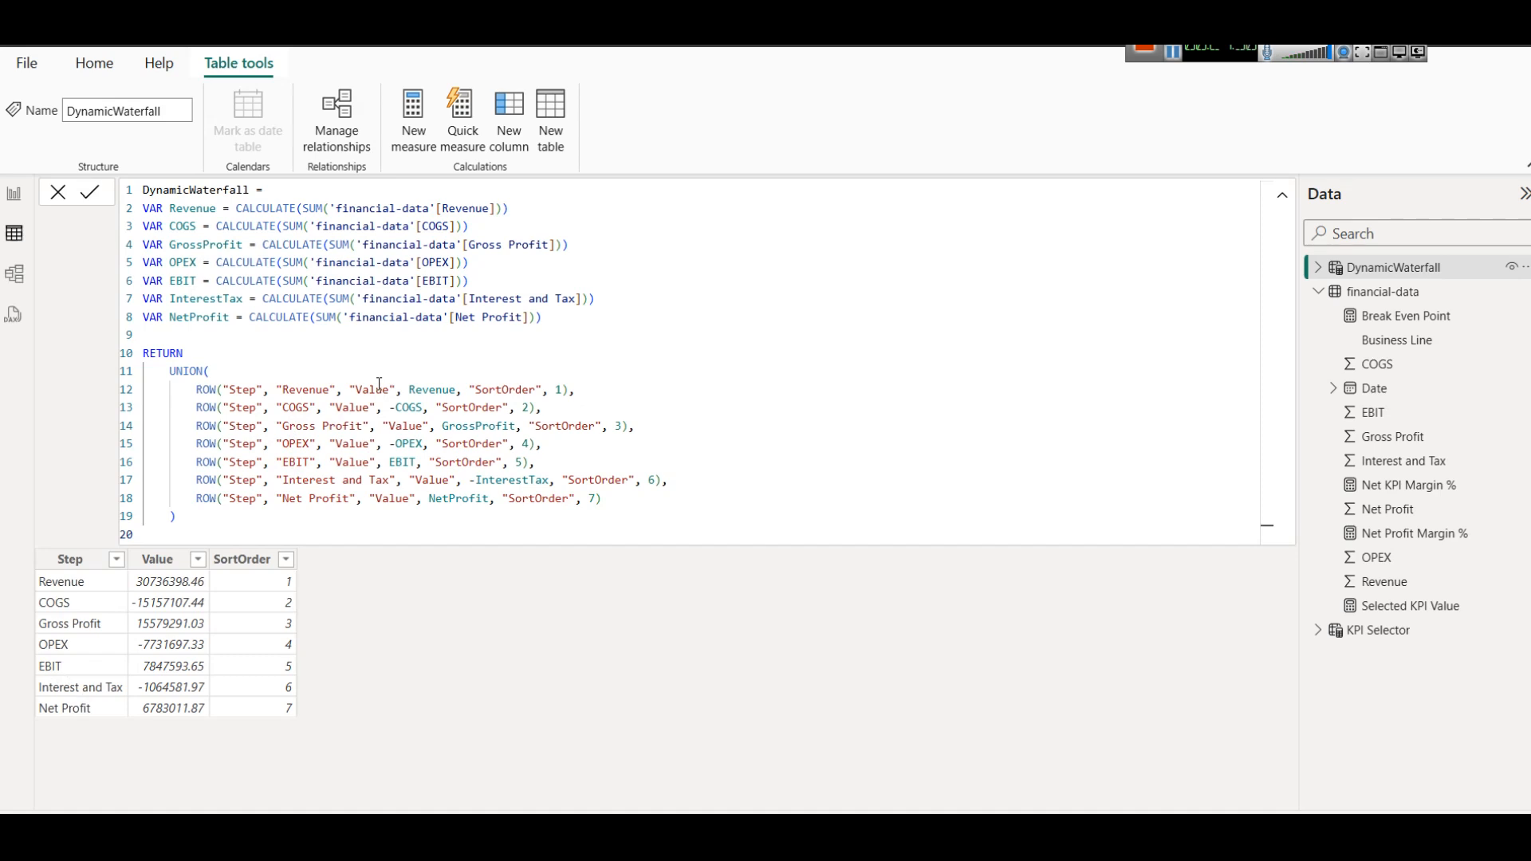
double_click(195, 209)
double_click(437, 390)
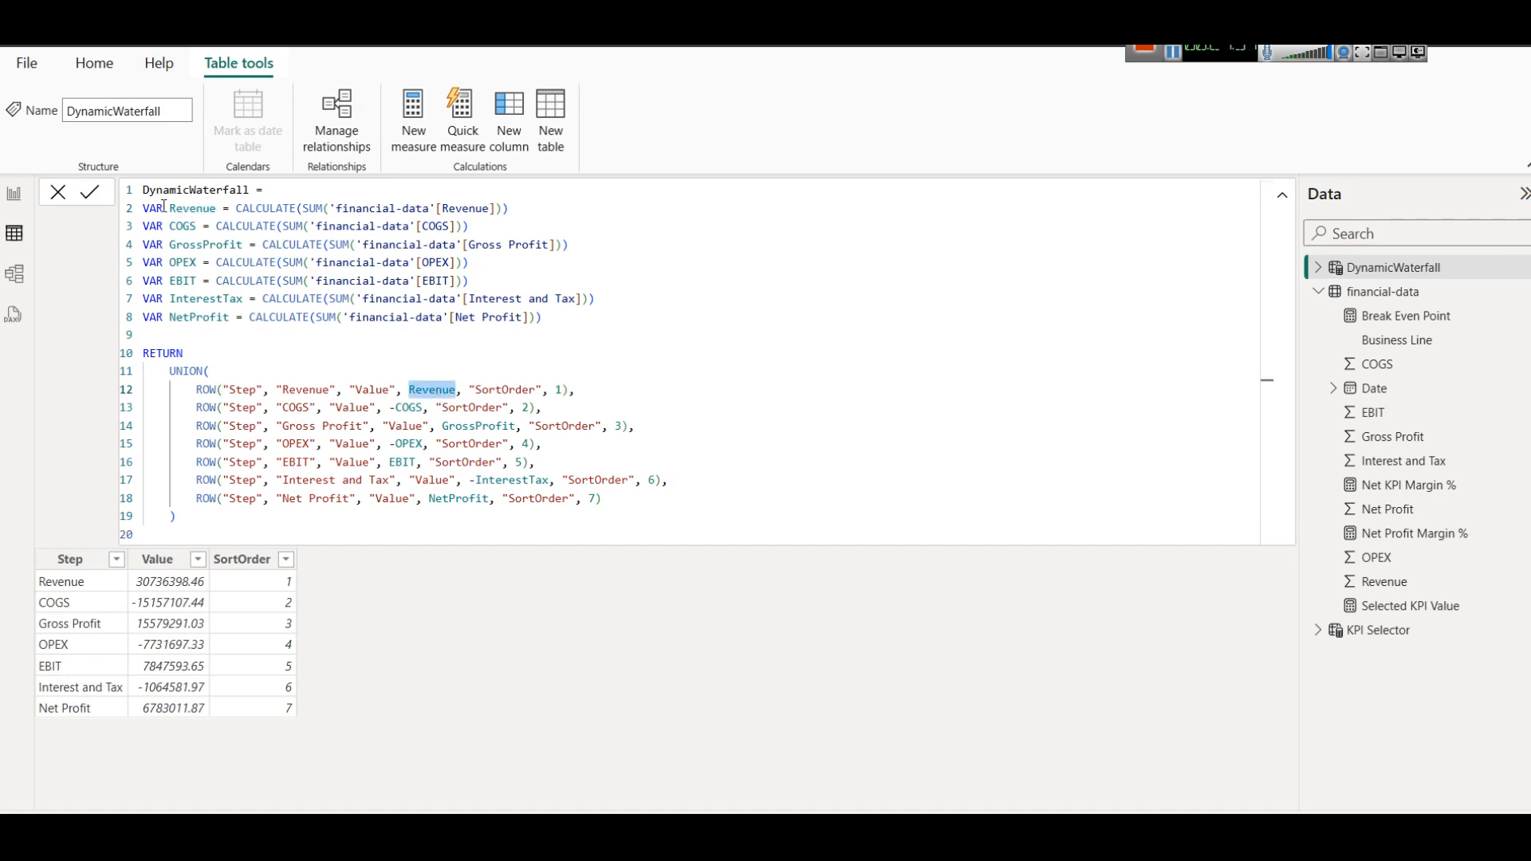
triple_click(177, 227)
click(316, 391)
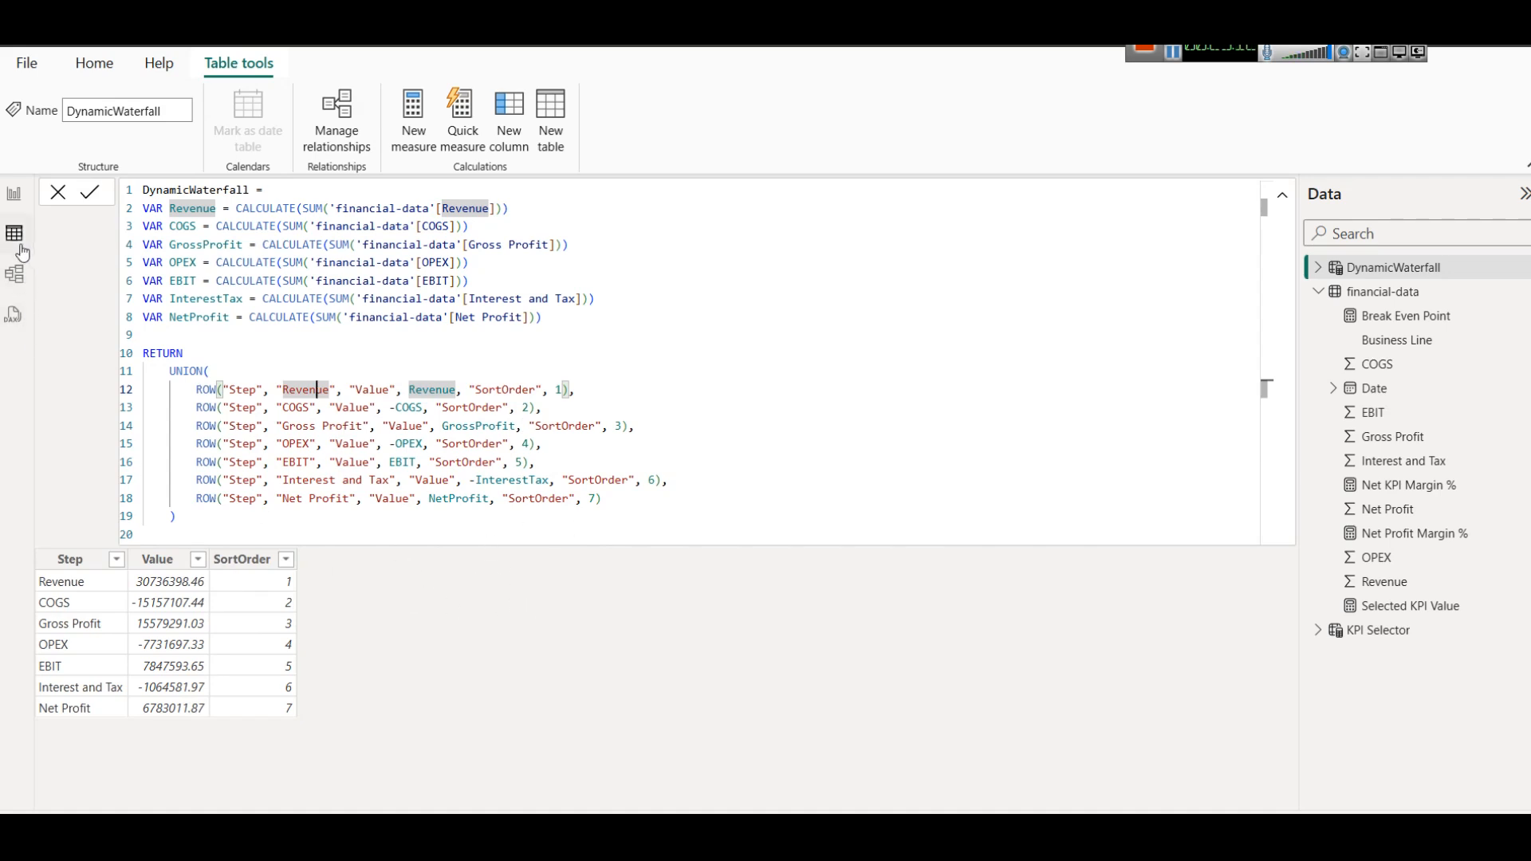
Return to the report view and inspect the waterfall chart's Step category and Sum of Value Y-axis field.
click(12, 194)
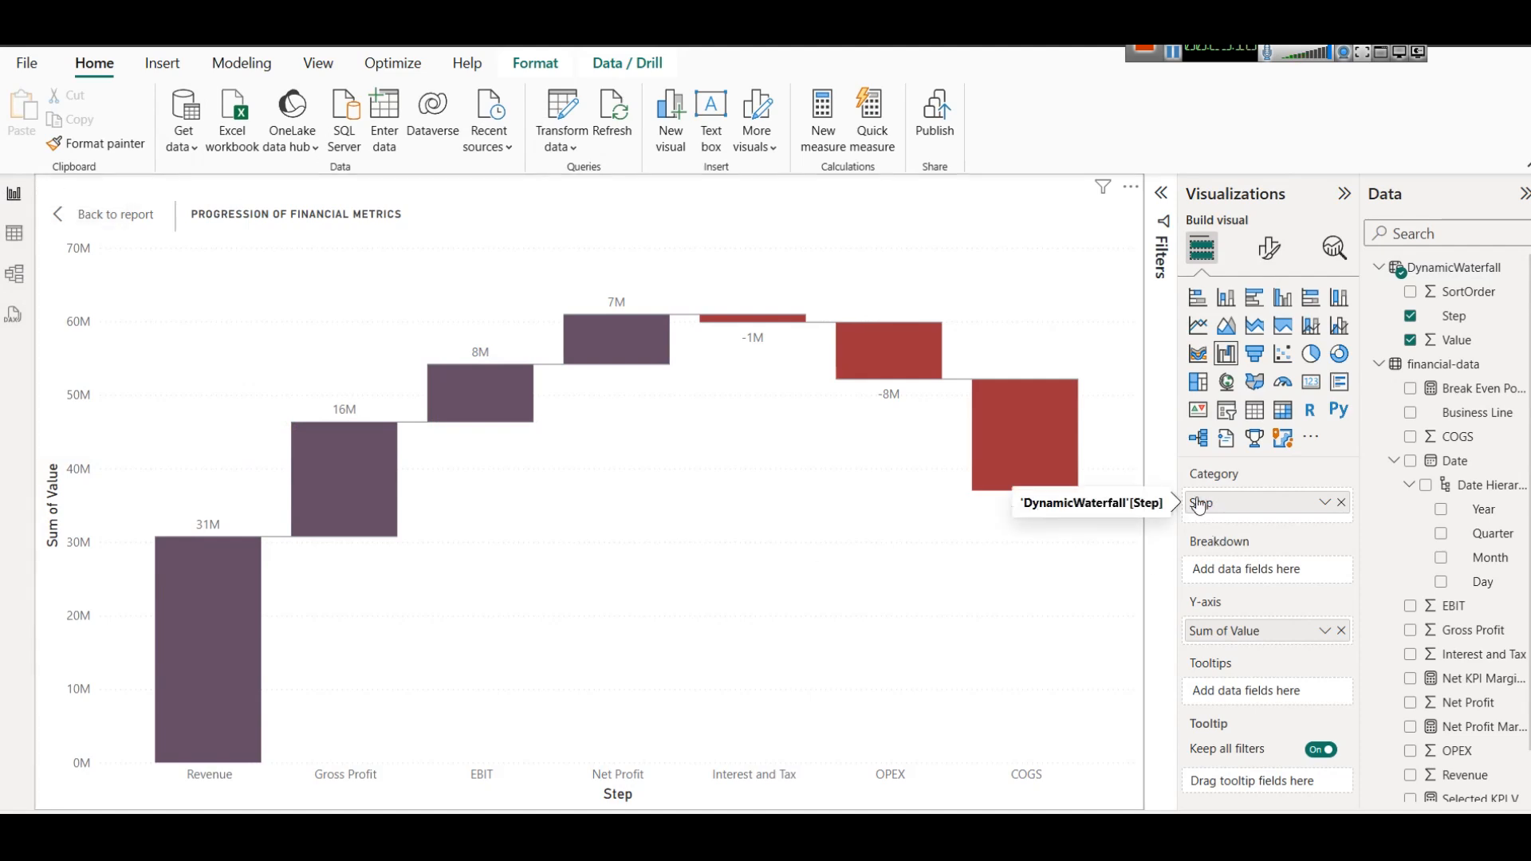
click(1324, 631)
click(925, 668)
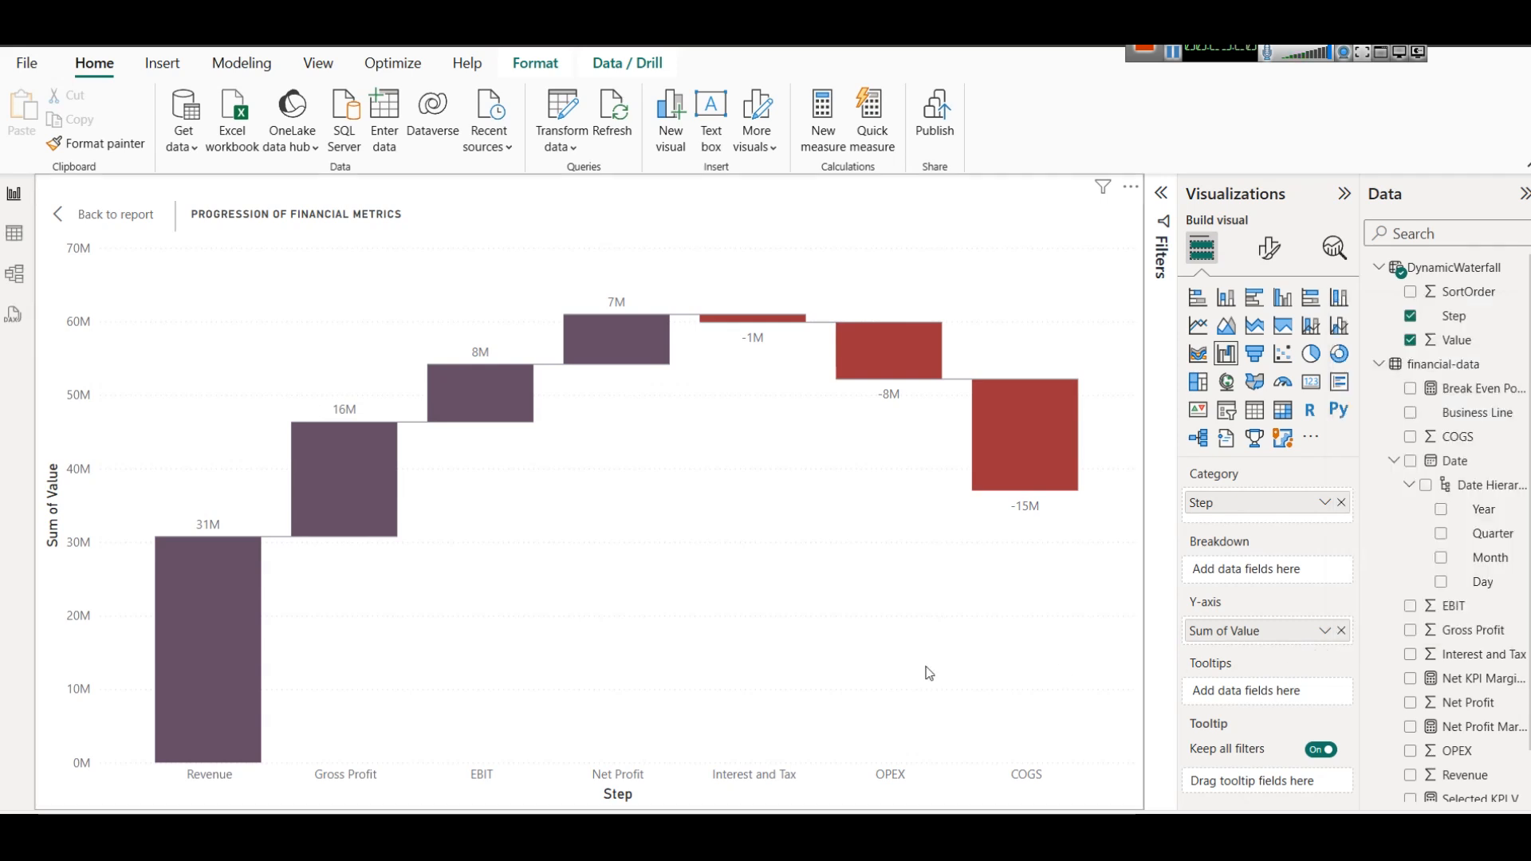
click(950, 433)
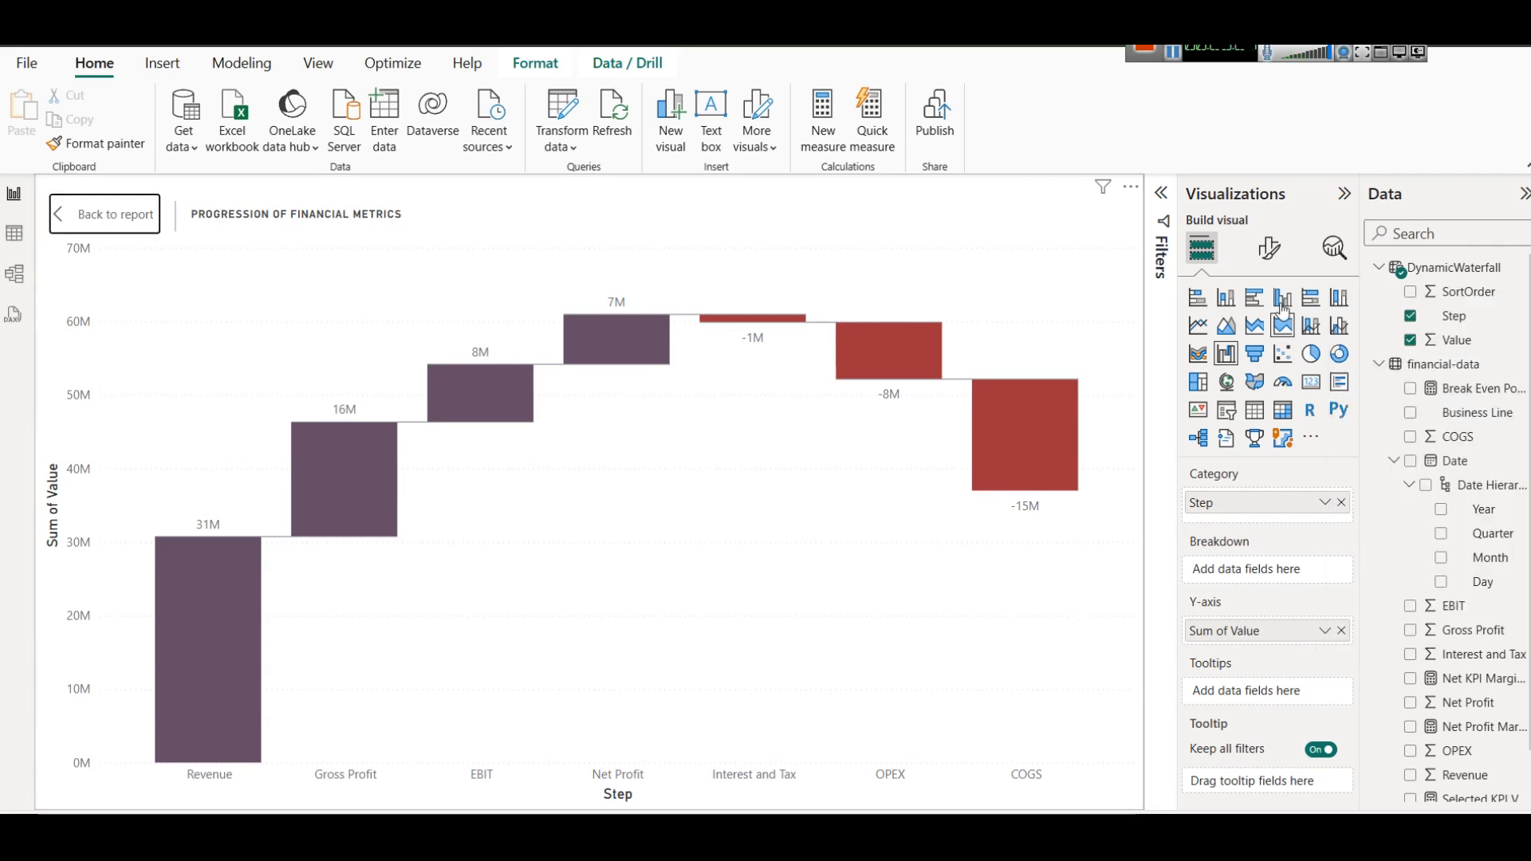
Open the waterfall chart's column colour settings and look at the colour choices for Decrease.
click(1269, 254)
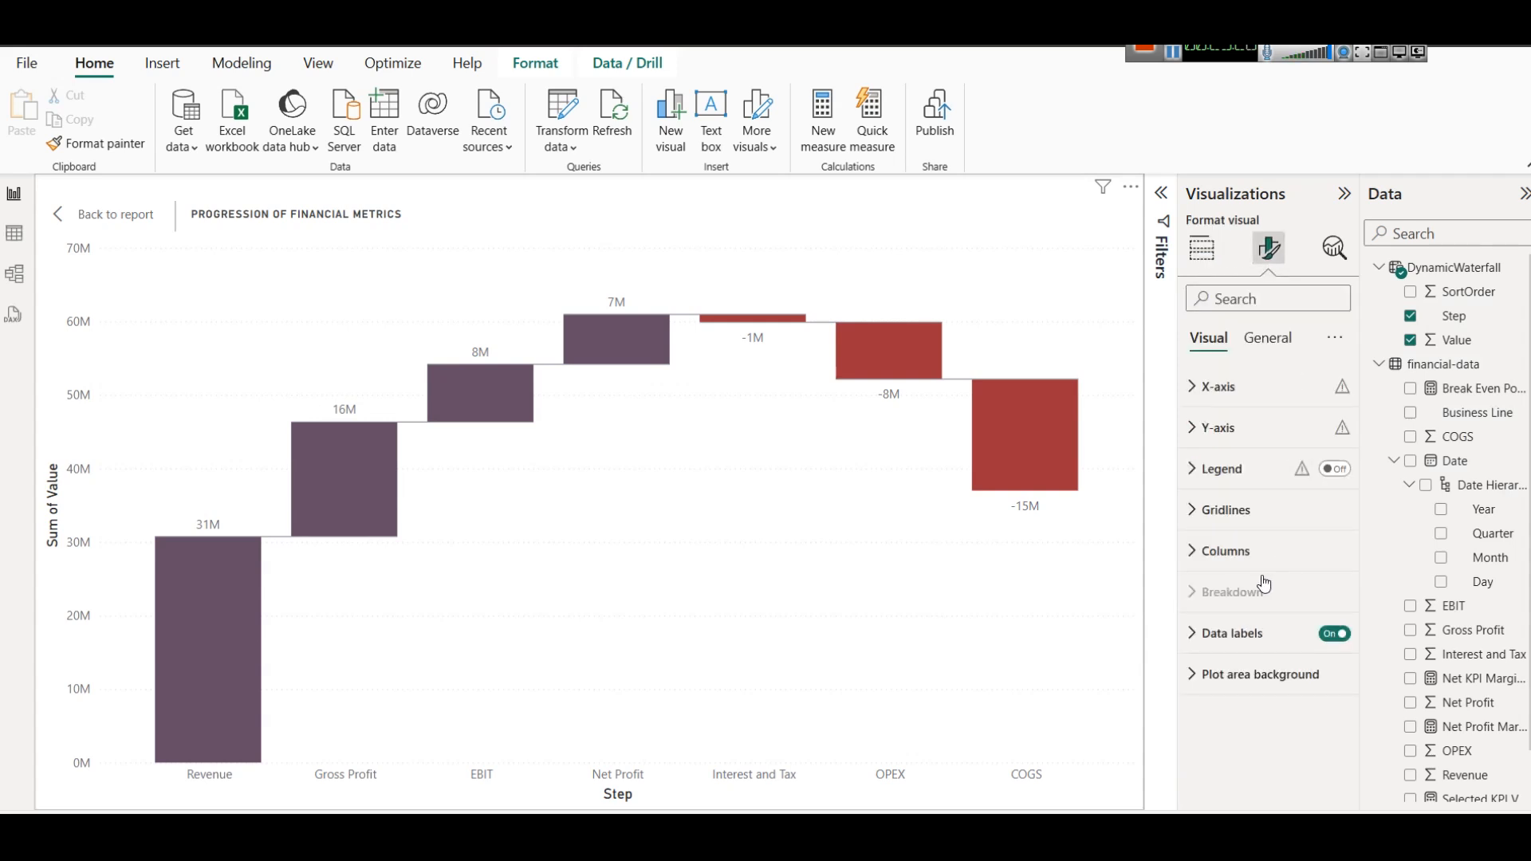
click(1252, 551)
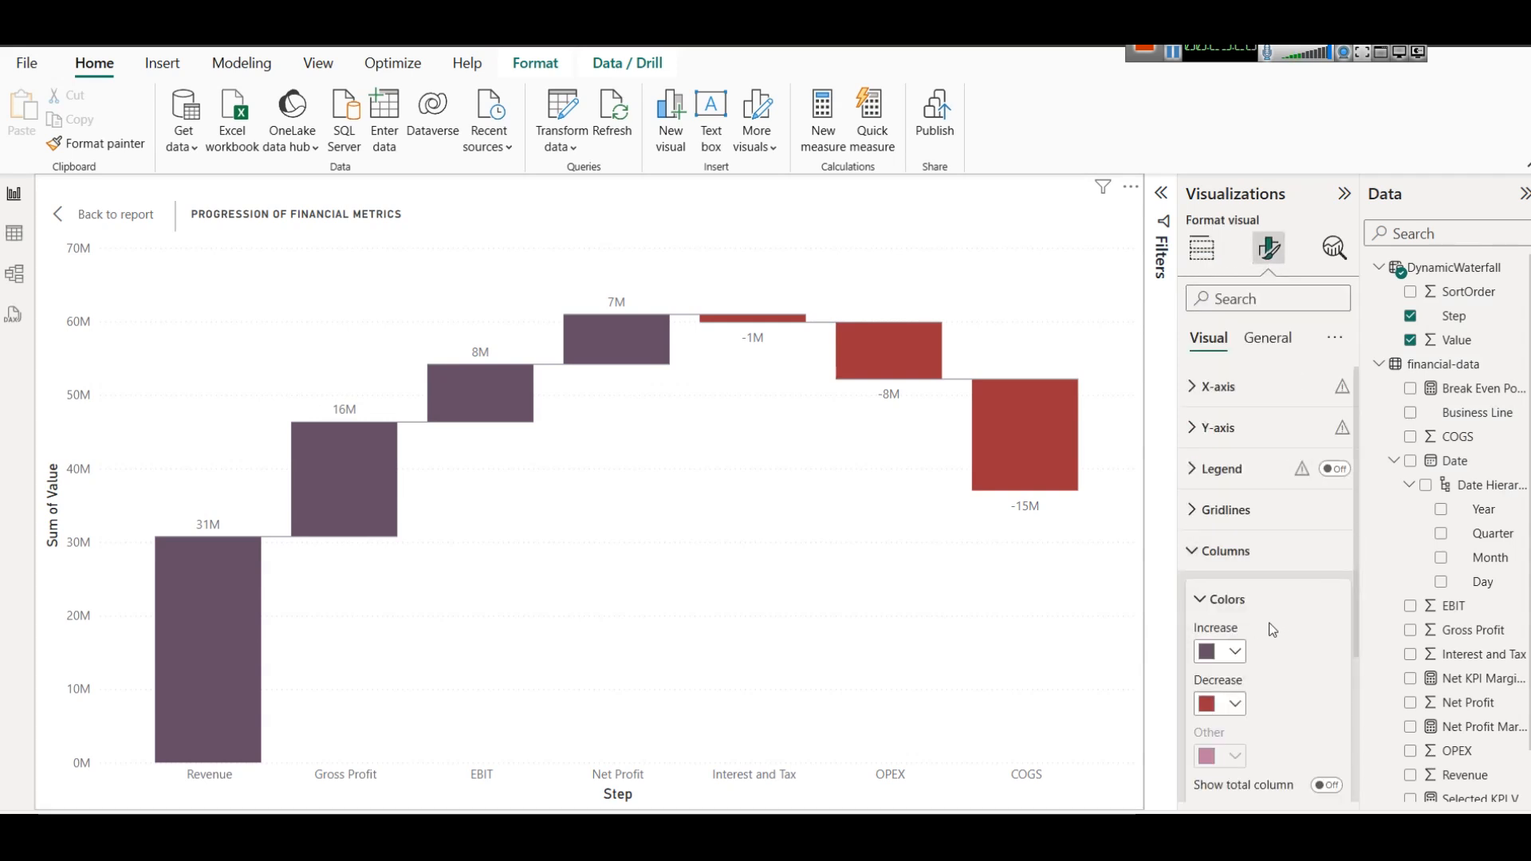
scroll(1273, 630, down, 3)
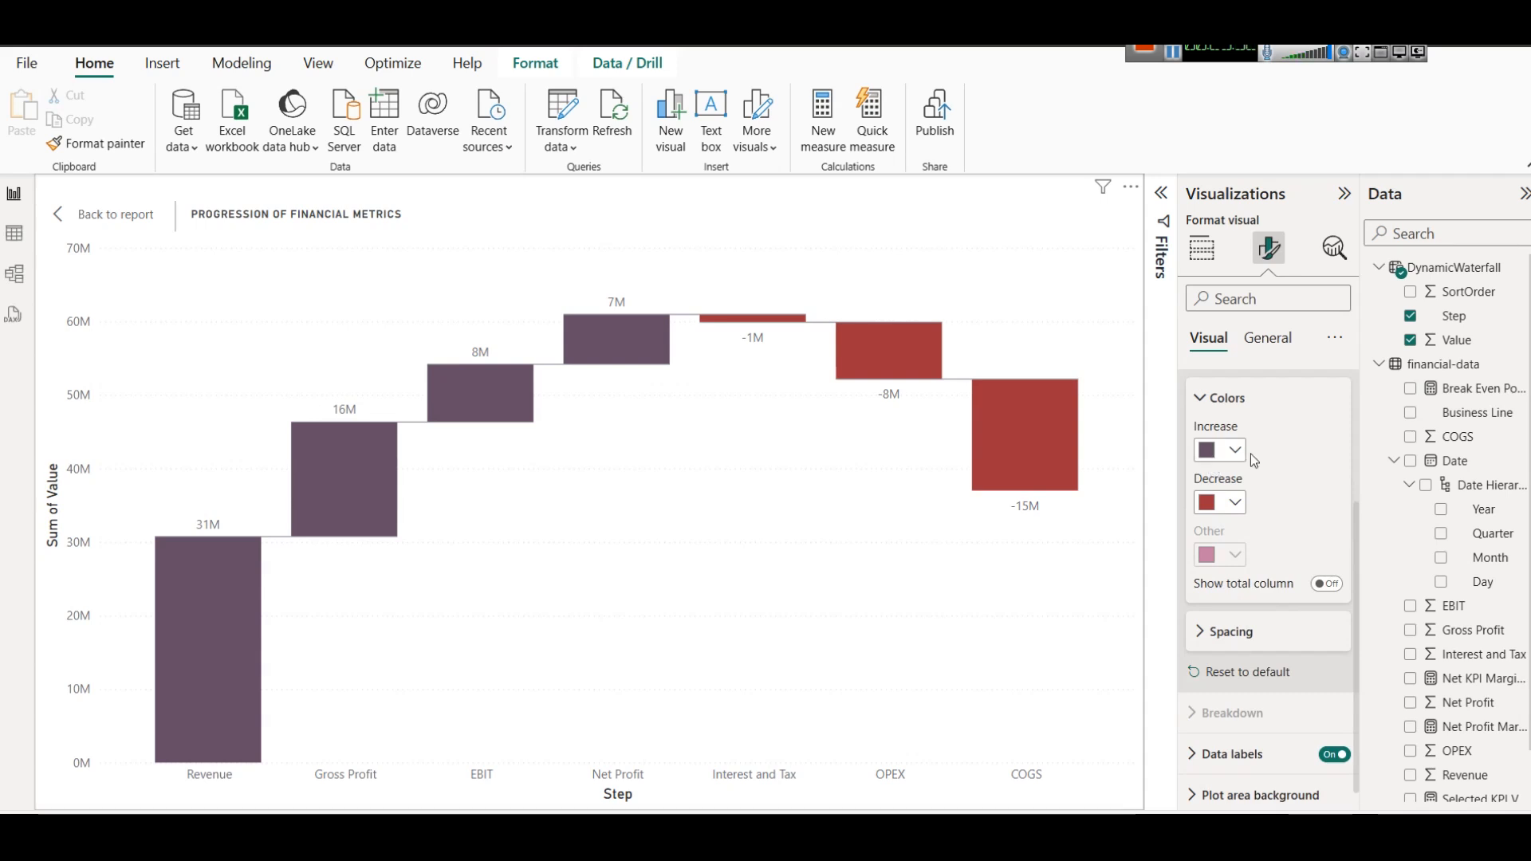
click(1233, 504)
click(1234, 504)
Try a dark maroon theme colour for the waterfall chart's Increase columns and undo the colour change.
click(1235, 448)
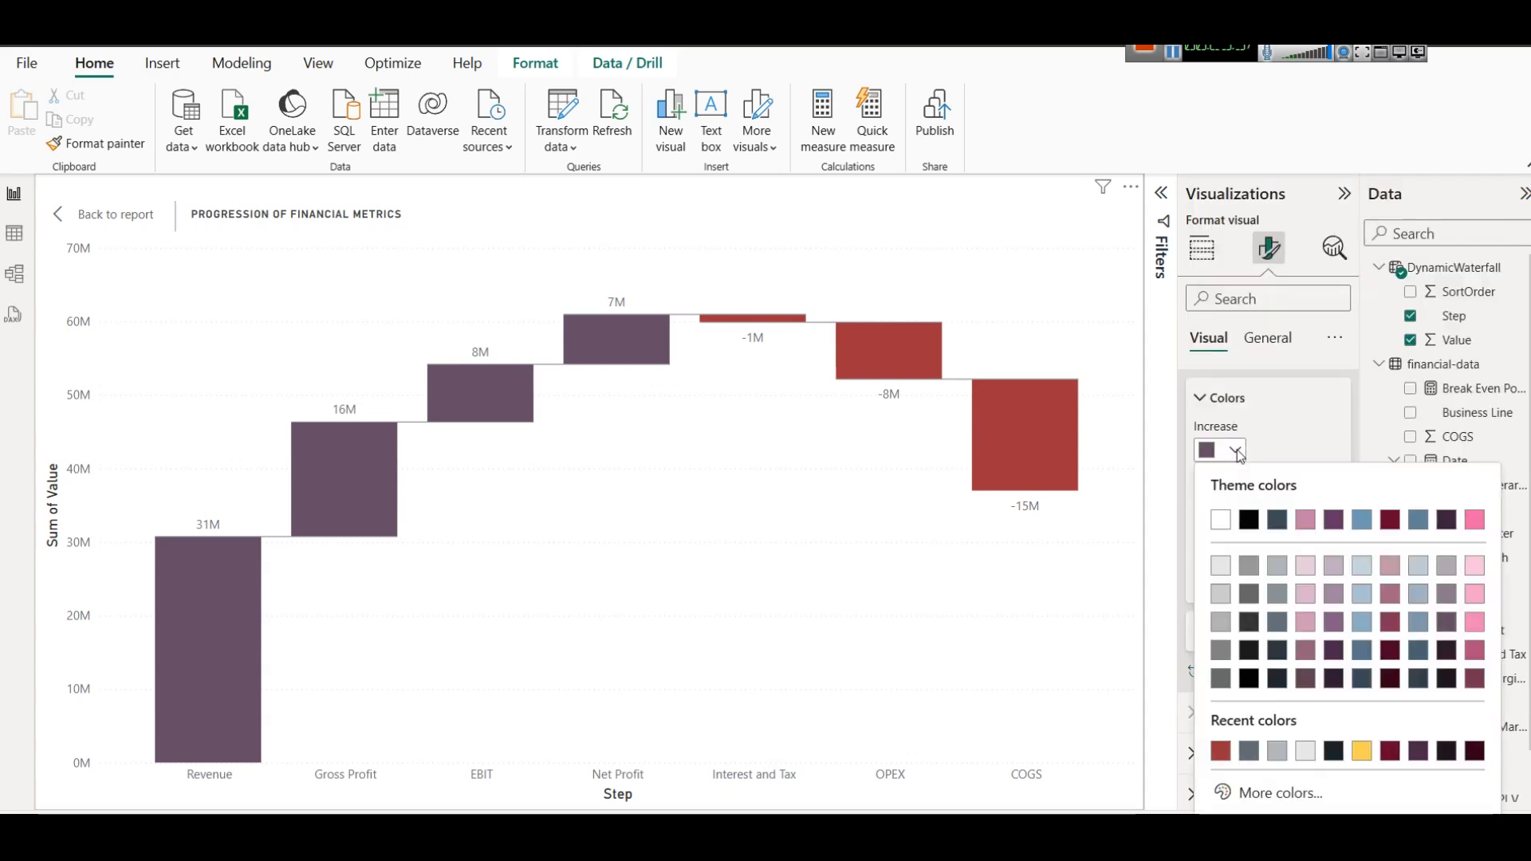
click(1390, 677)
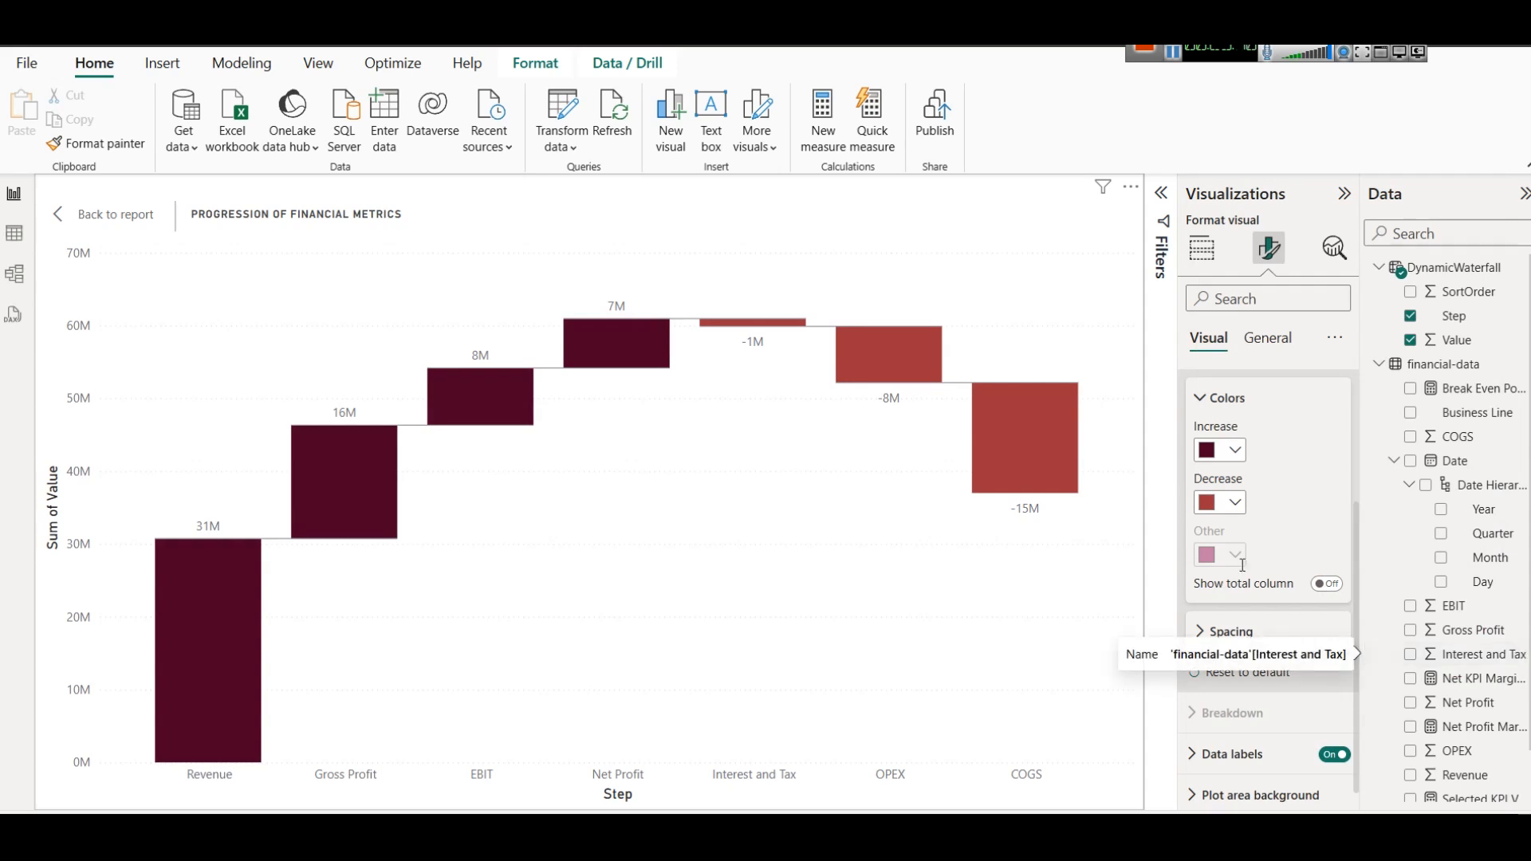
click(1235, 450)
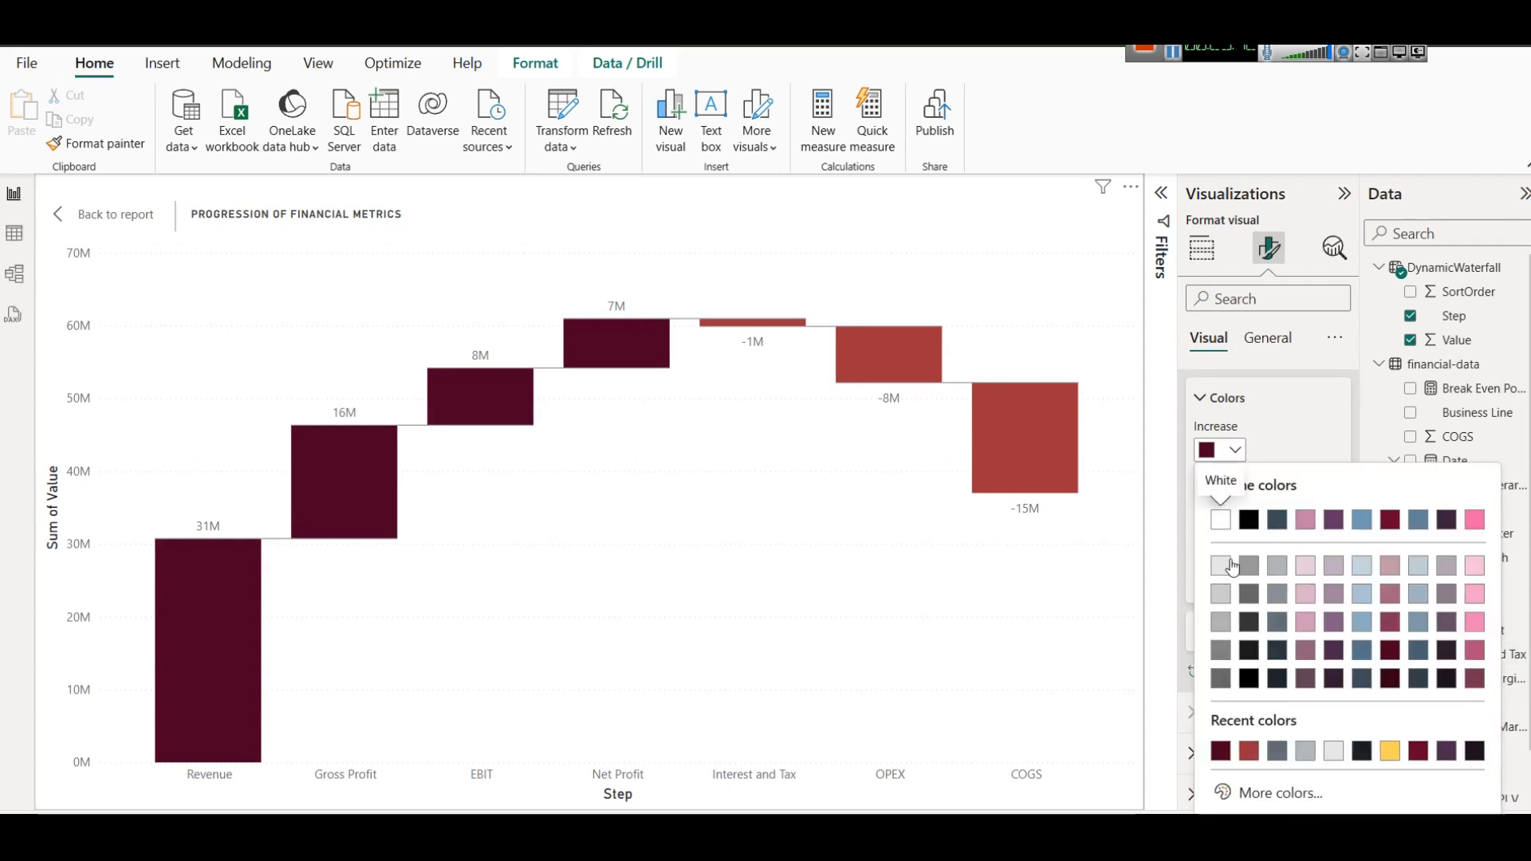
click(1268, 440)
key(ctrl+z)
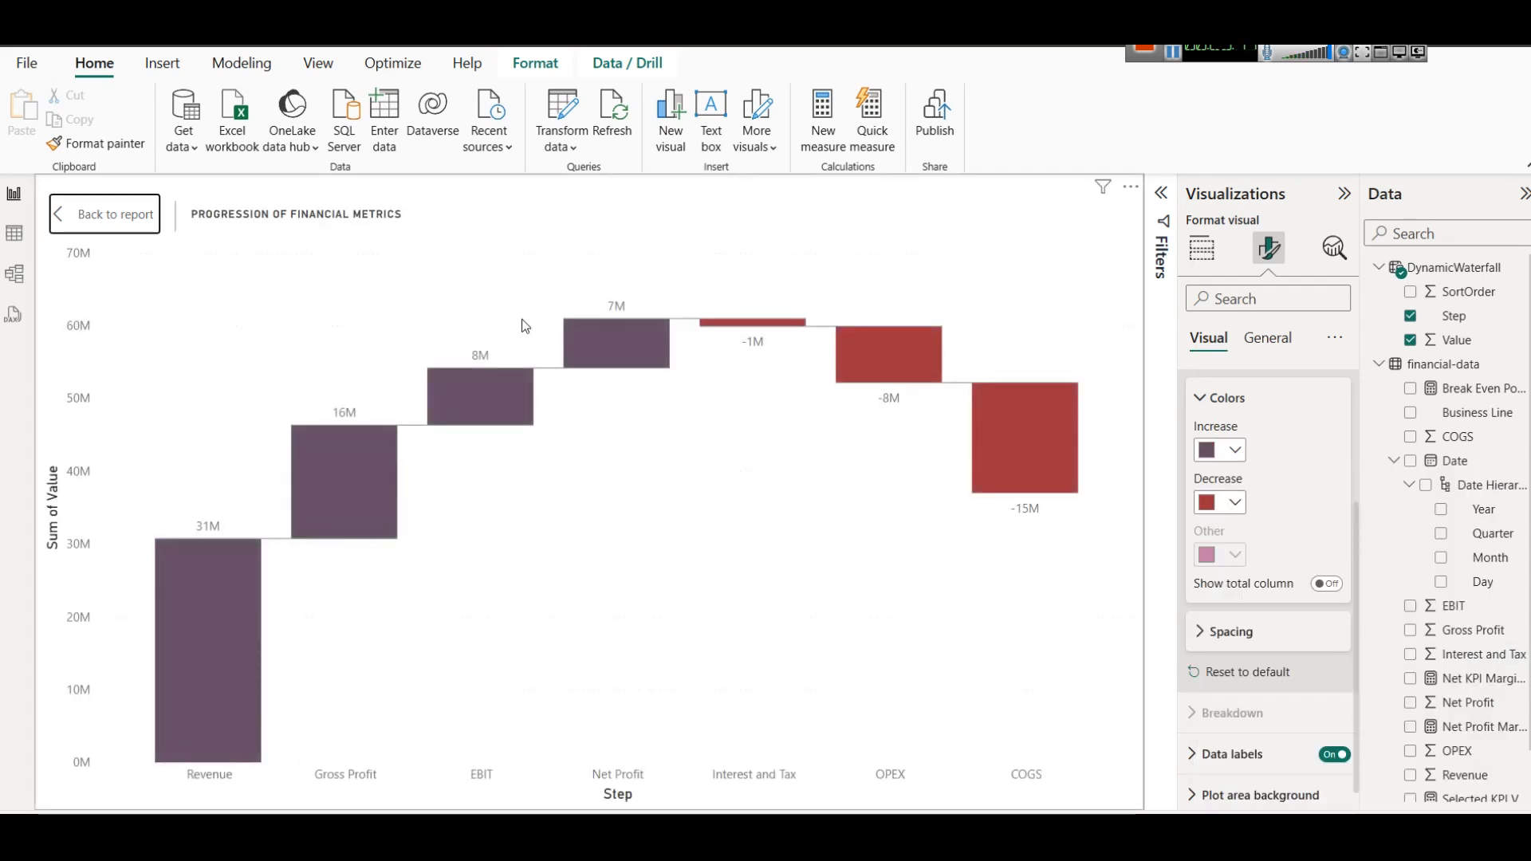
Leave the waterfall chart's focus mode and filter the KPI slicer to Net Profit on the Summary page.
click(104, 214)
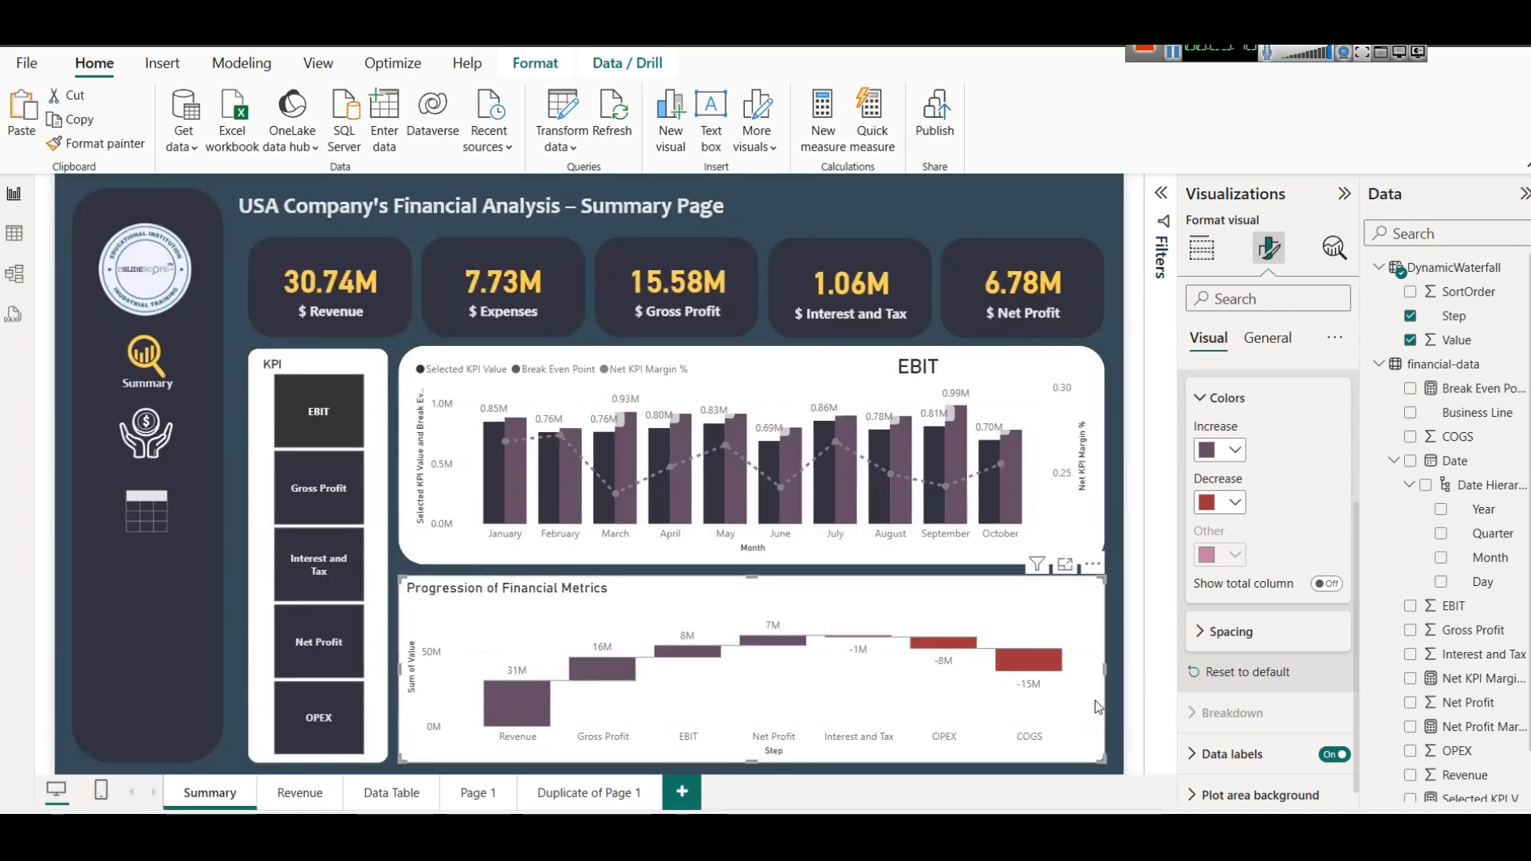
click(1113, 652)
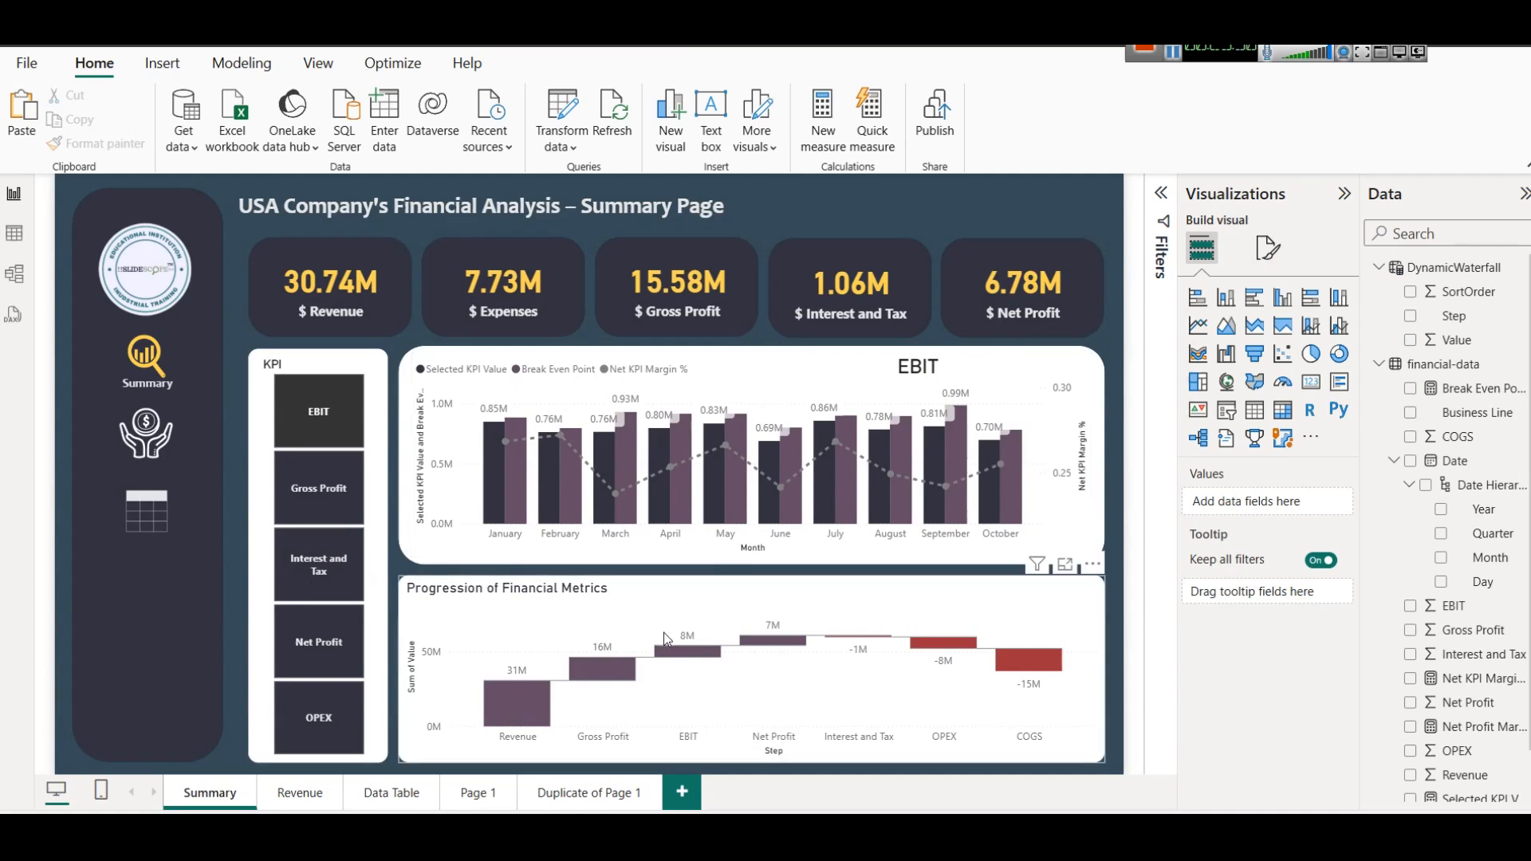
click(347, 635)
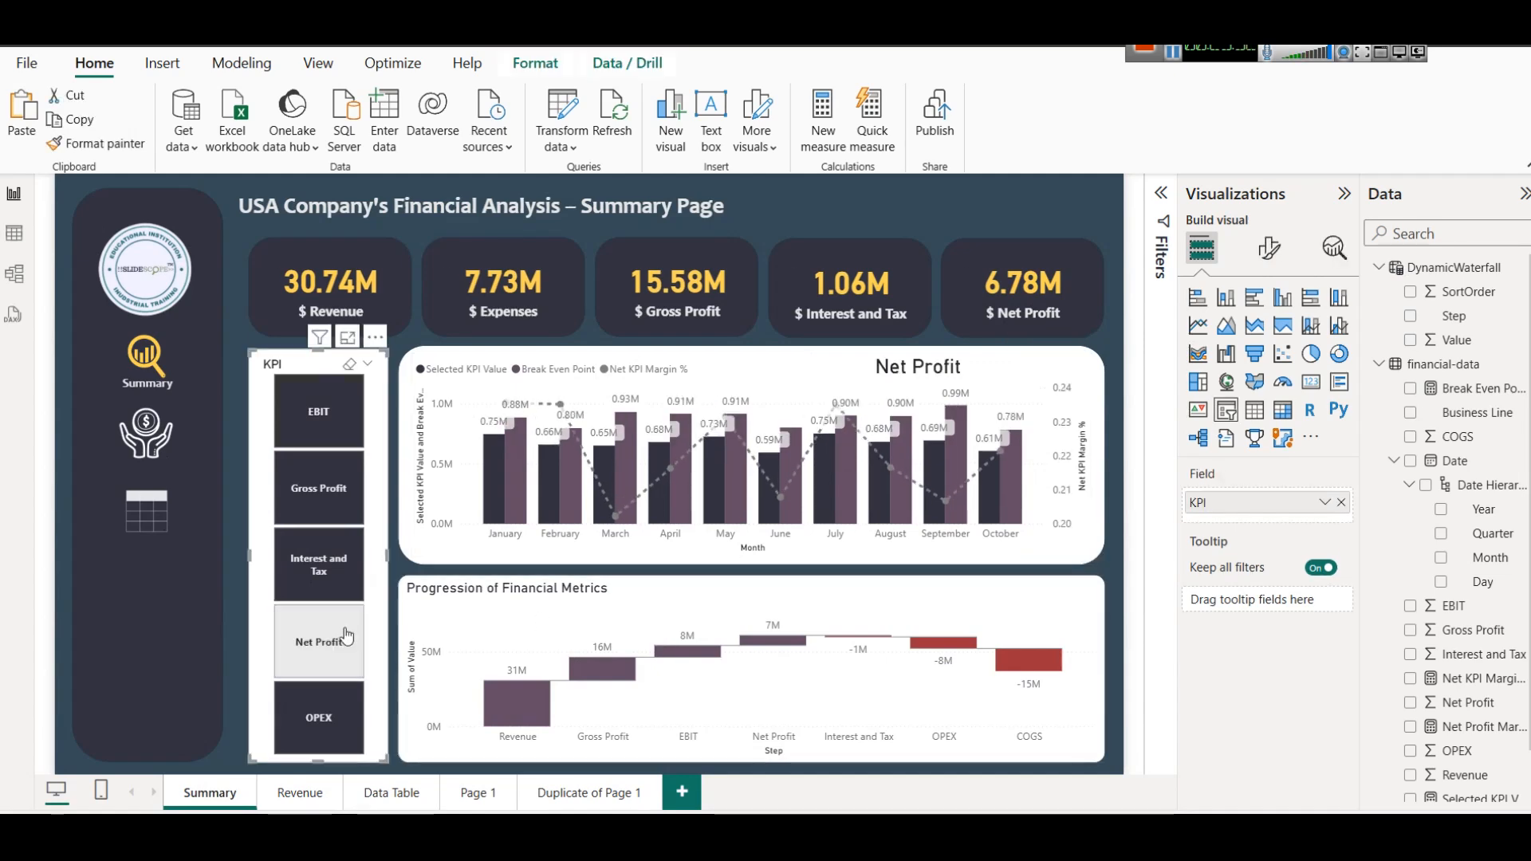
Toggle Interest and Tax in the KPI slicer, filter the Summary page to Gross Profit and deselect the slicer.
click(342, 635)
click(319, 565)
click(319, 564)
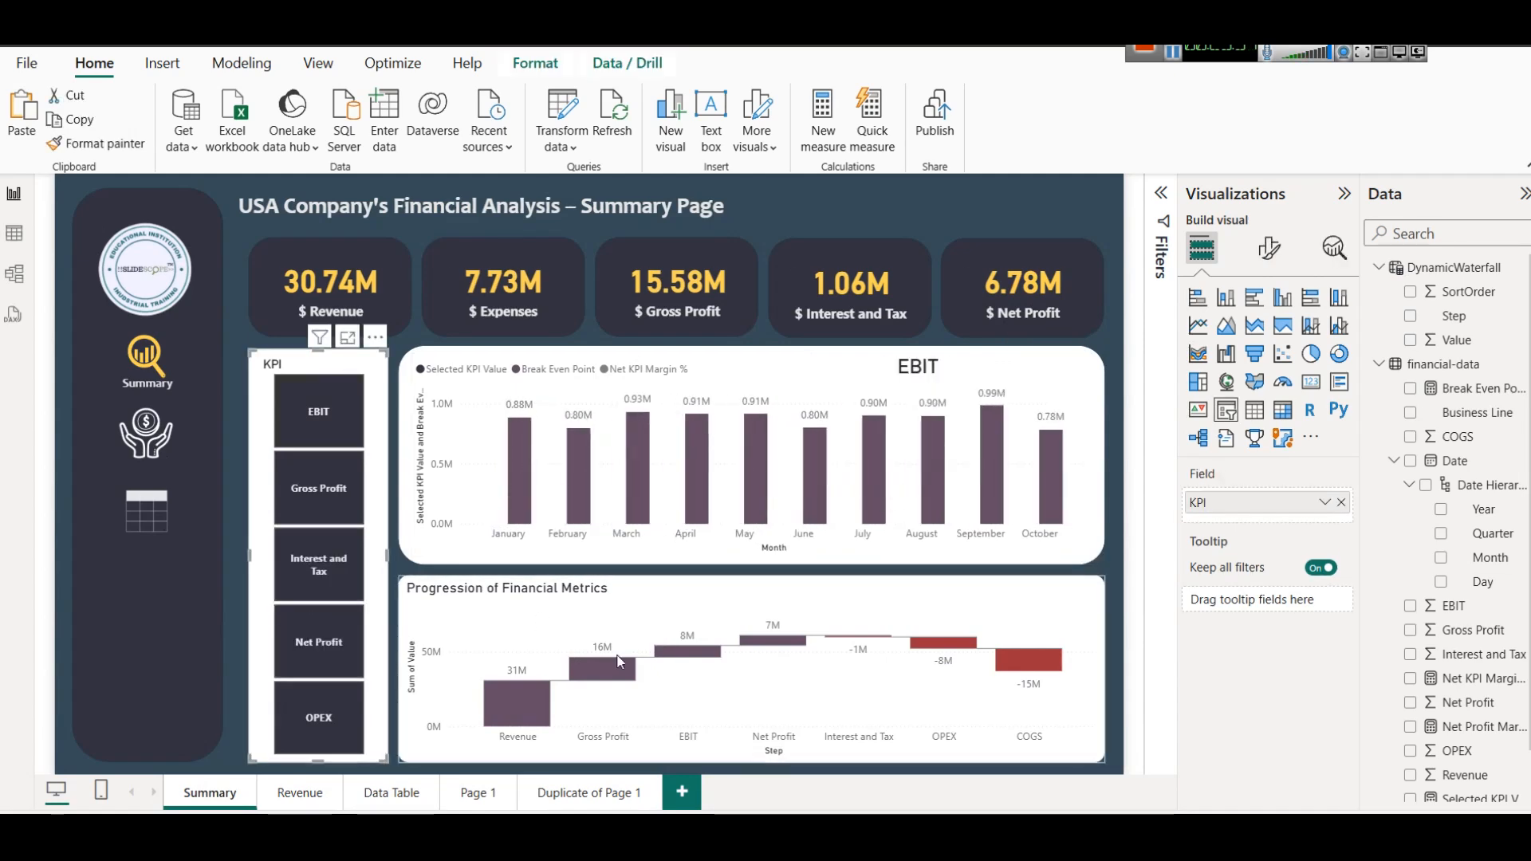
click(299, 492)
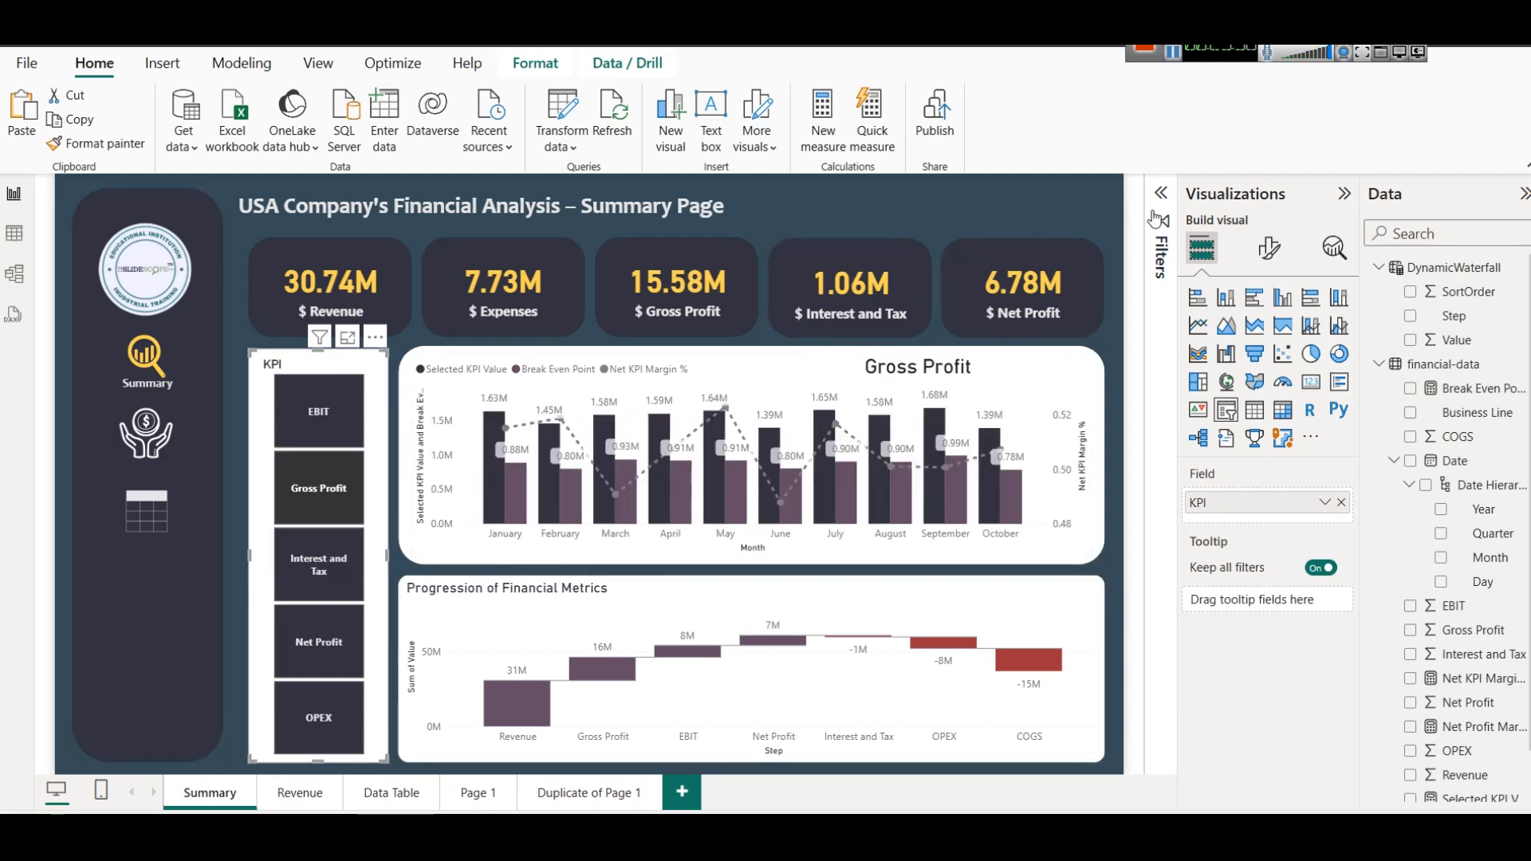
click(1092, 232)
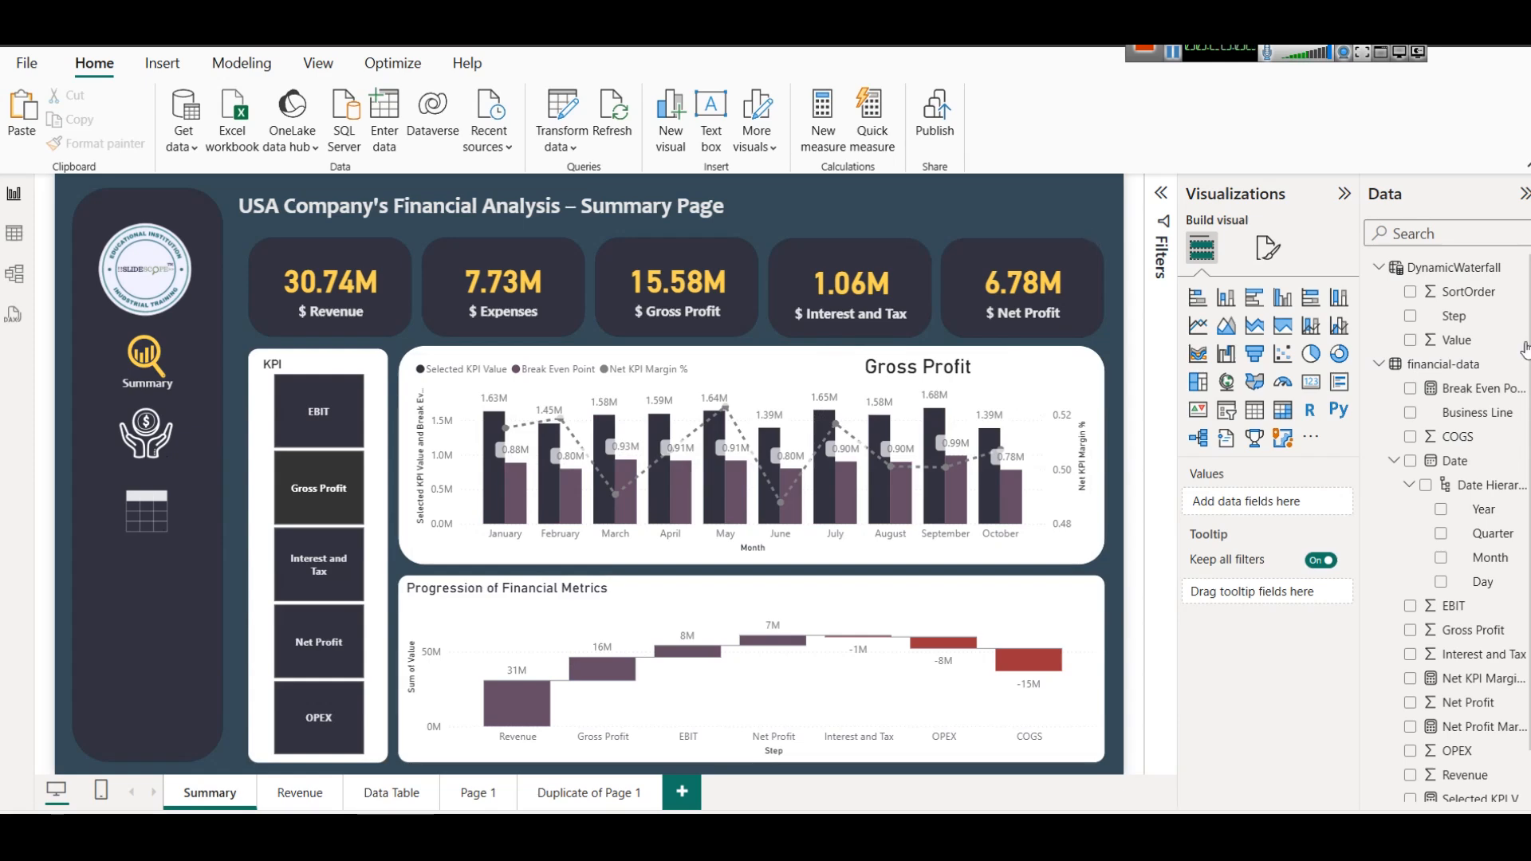
scroll(1470, 482, down, 2)
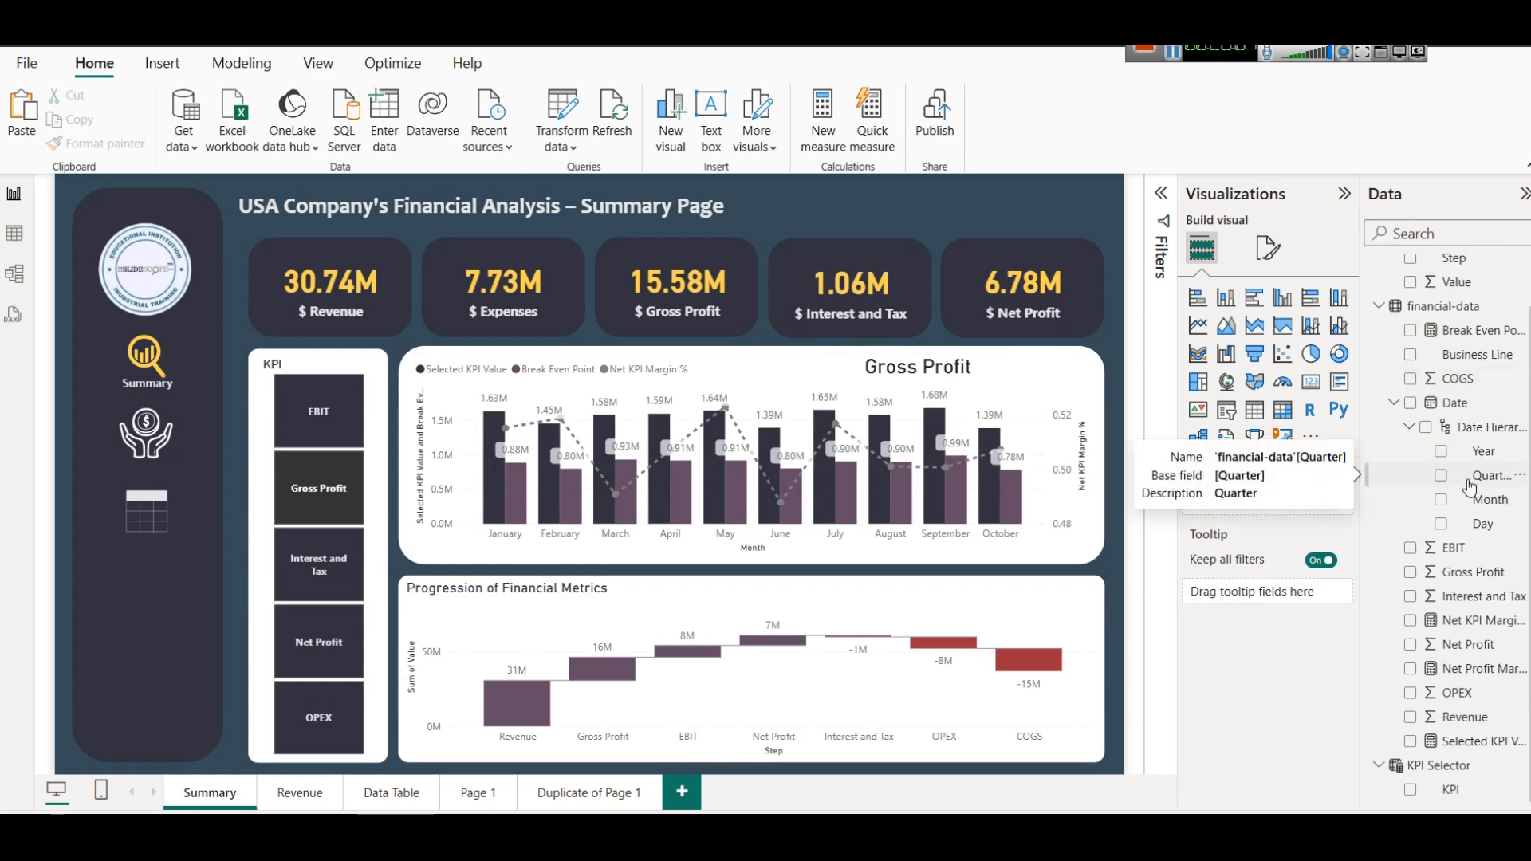
scroll(1469, 486, up, 2)
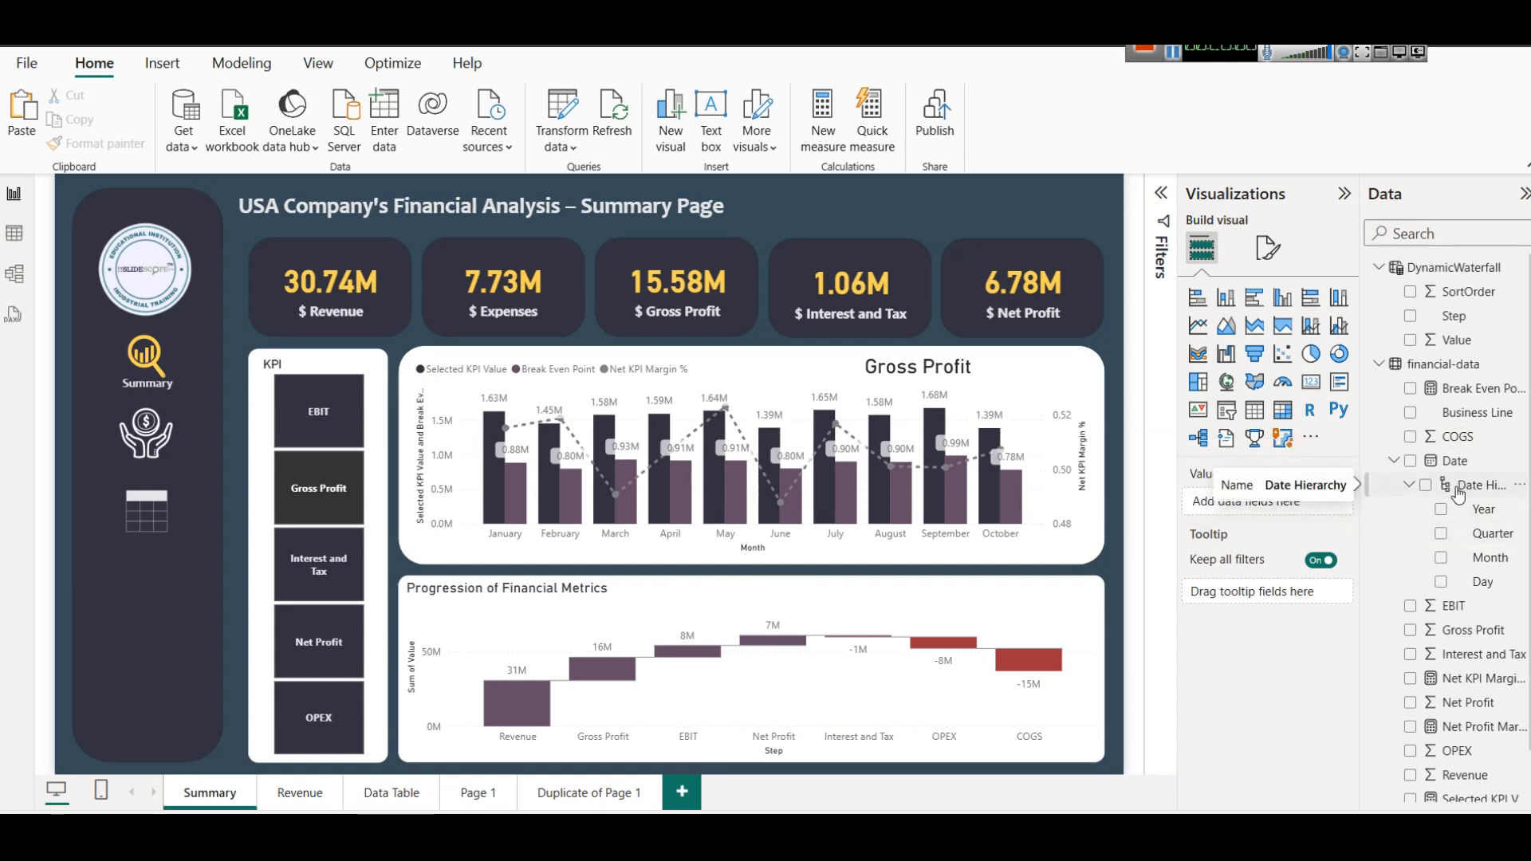
scroll(1452, 494, down, 2)
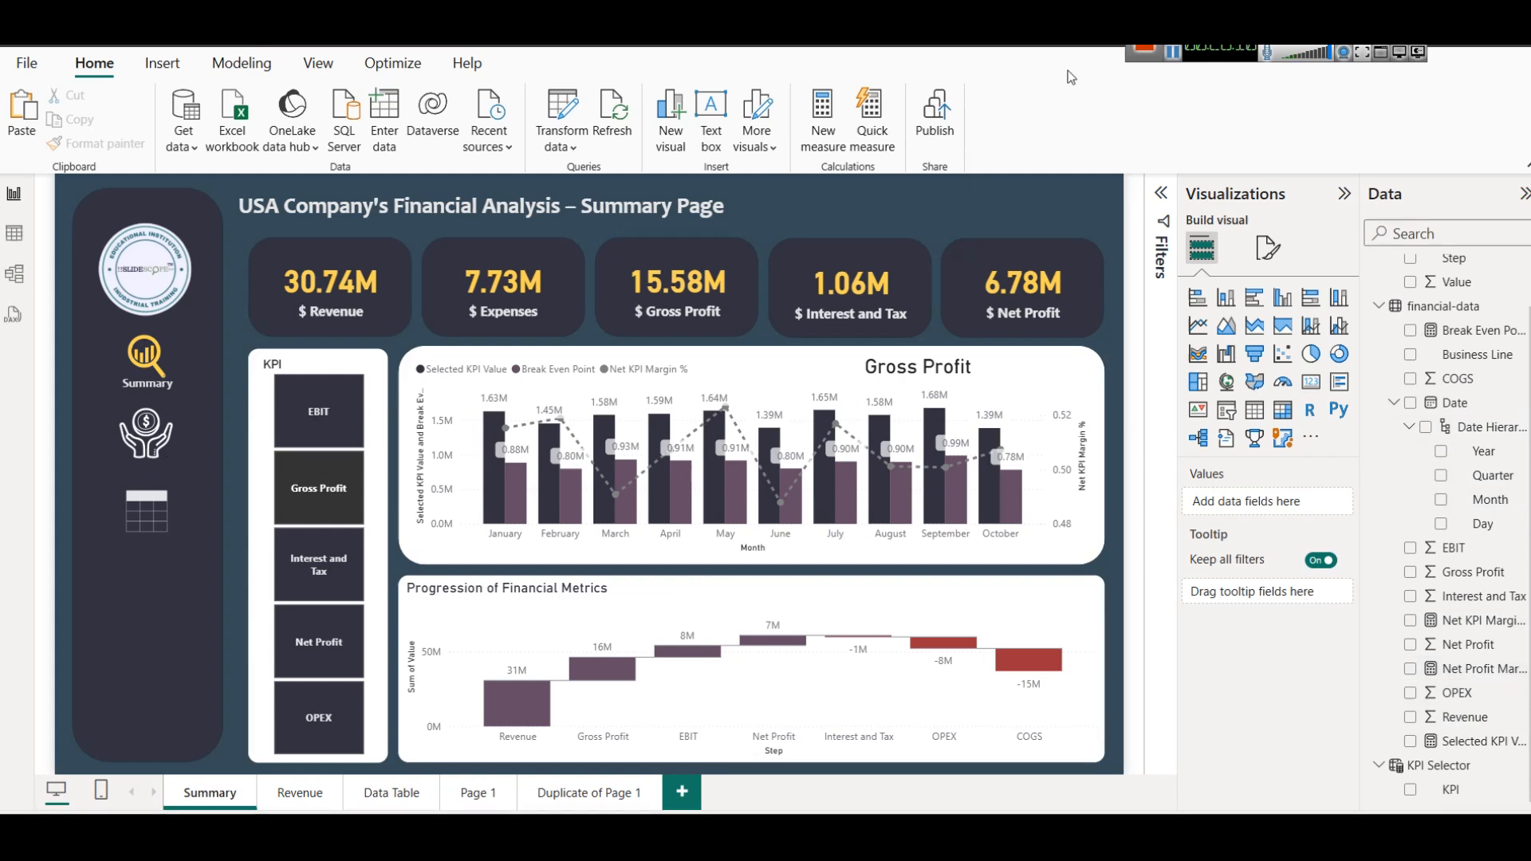